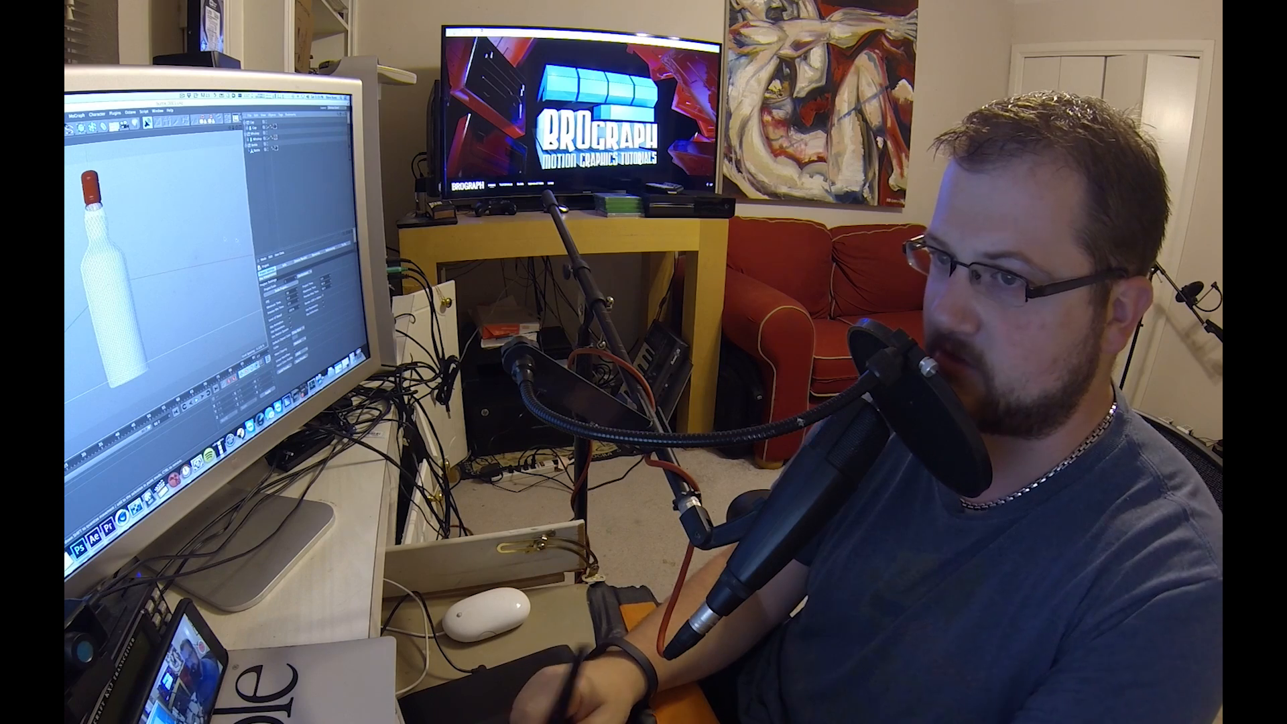
left_click(302, 195)
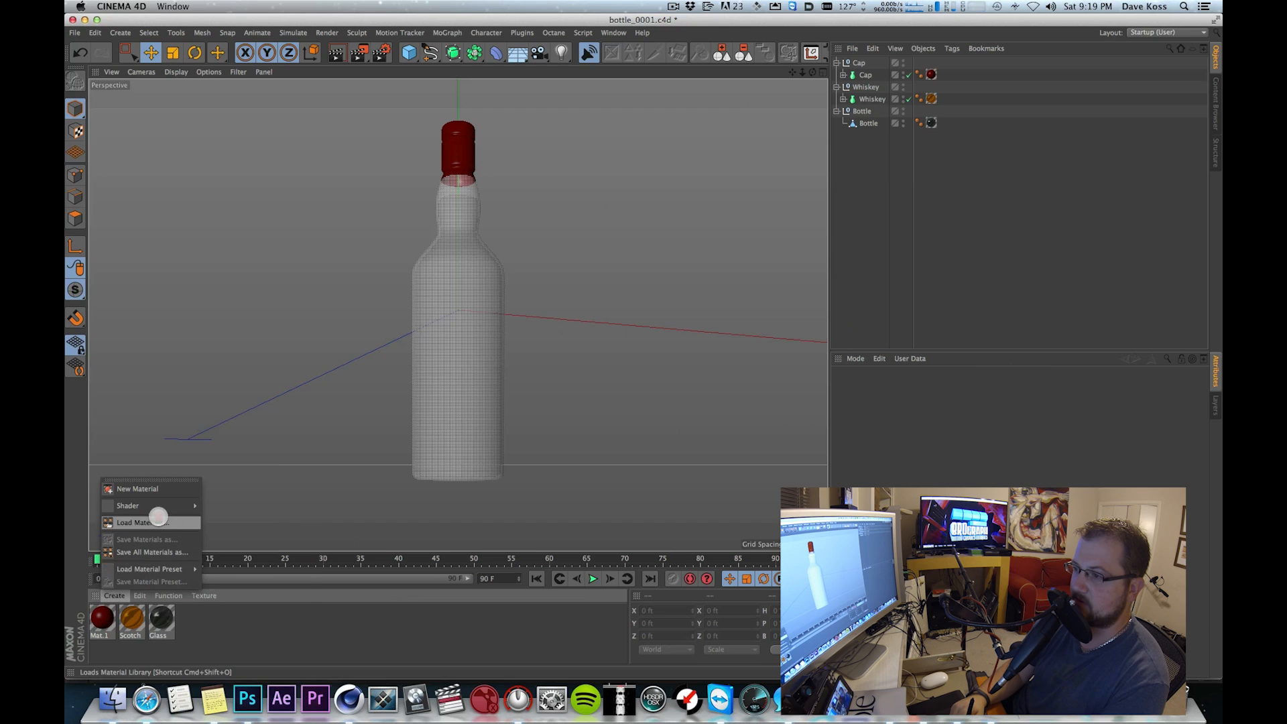
- Create a new material and select it
mouse_move(158, 505)
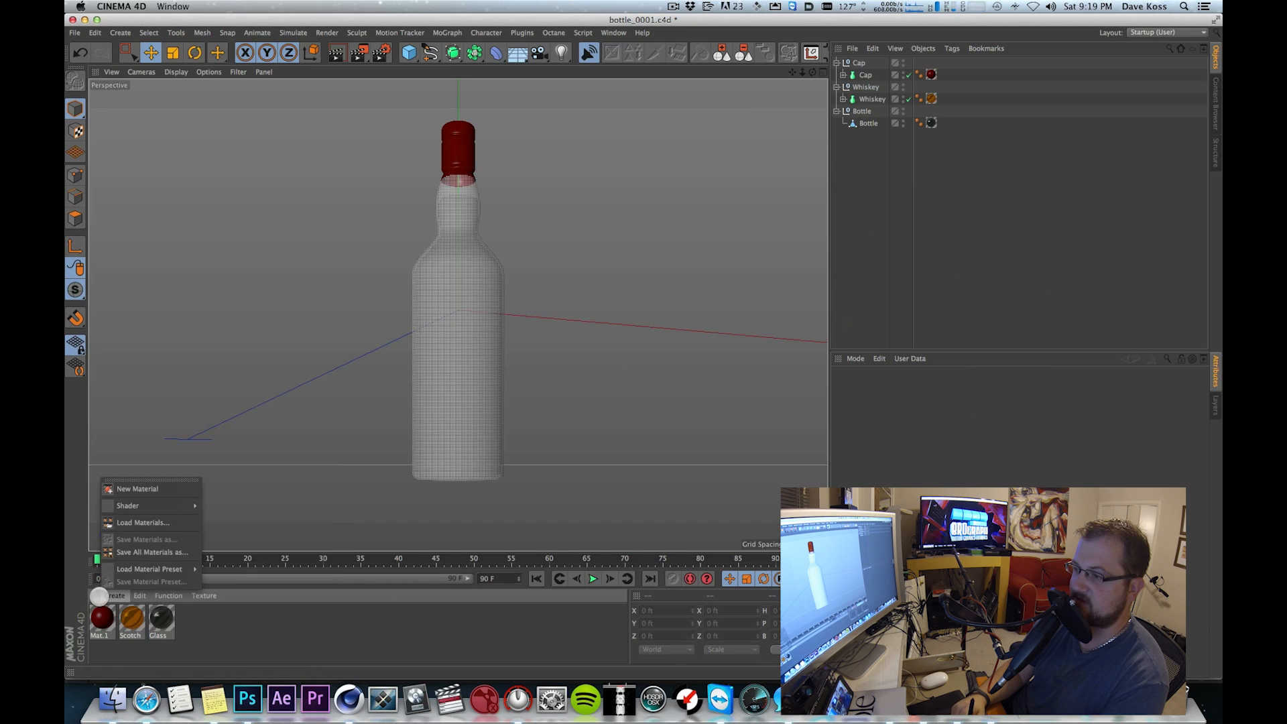
mouse_move(169, 595)
left_click(255, 632)
double_click(266, 634)
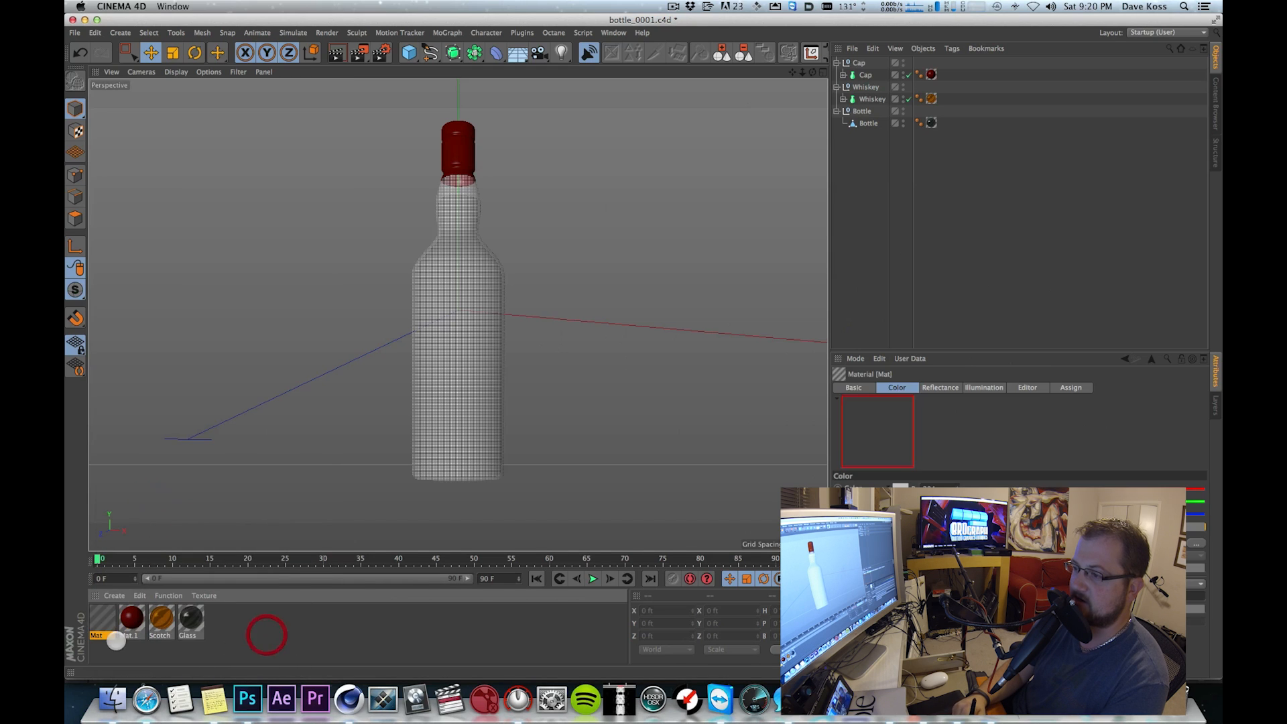
double_click(102, 618)
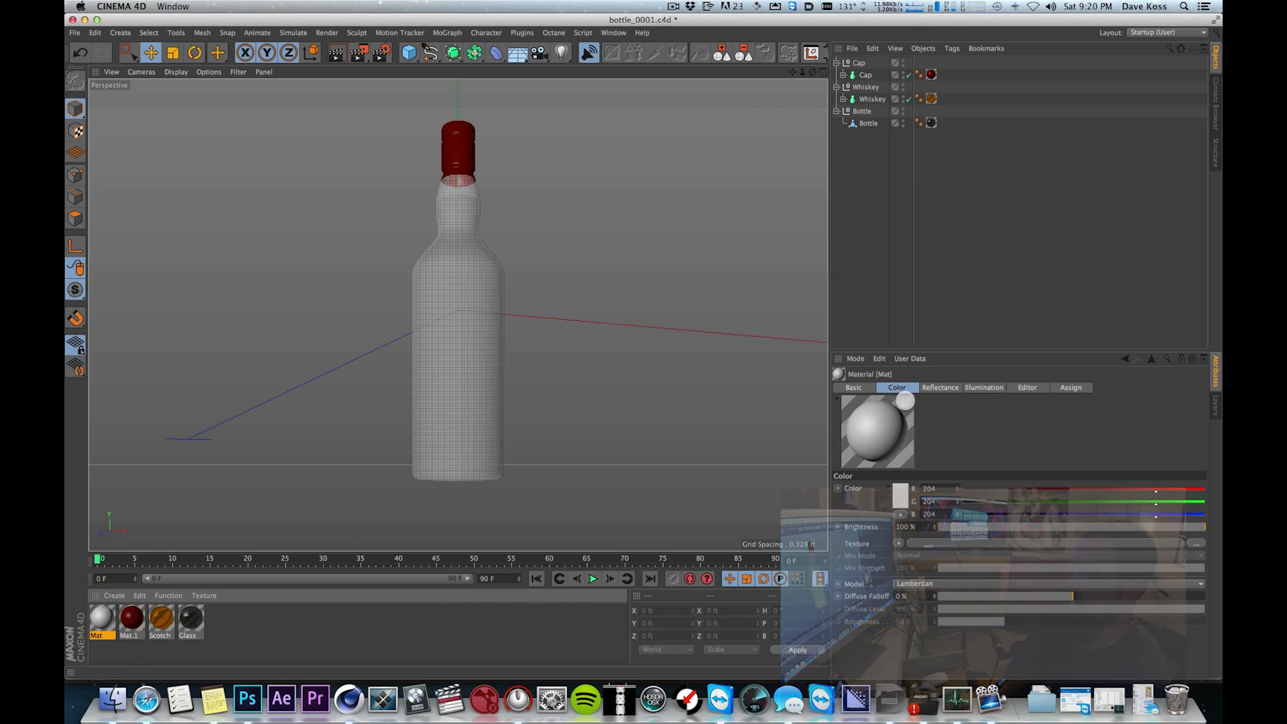
- In the new material's Reflectance channel, set the Default Specular layer to 44% width and 42% specular strength
left_click(939, 388)
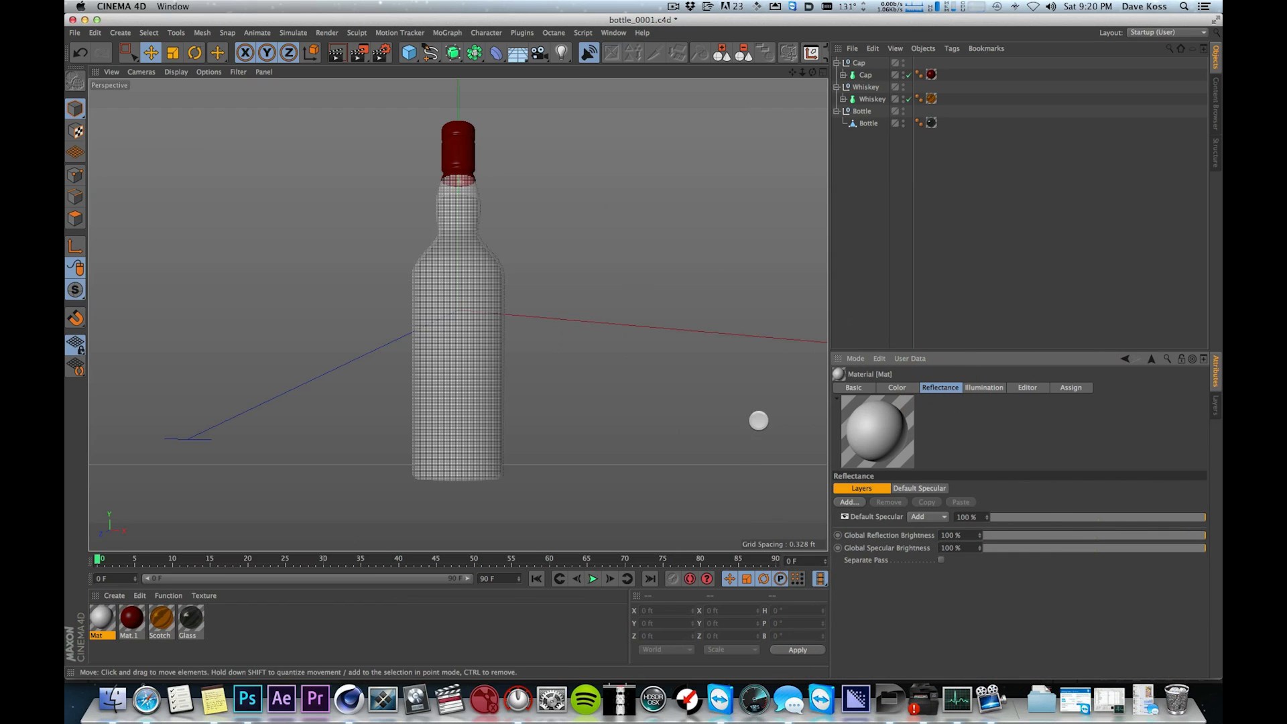
left_click(952, 388)
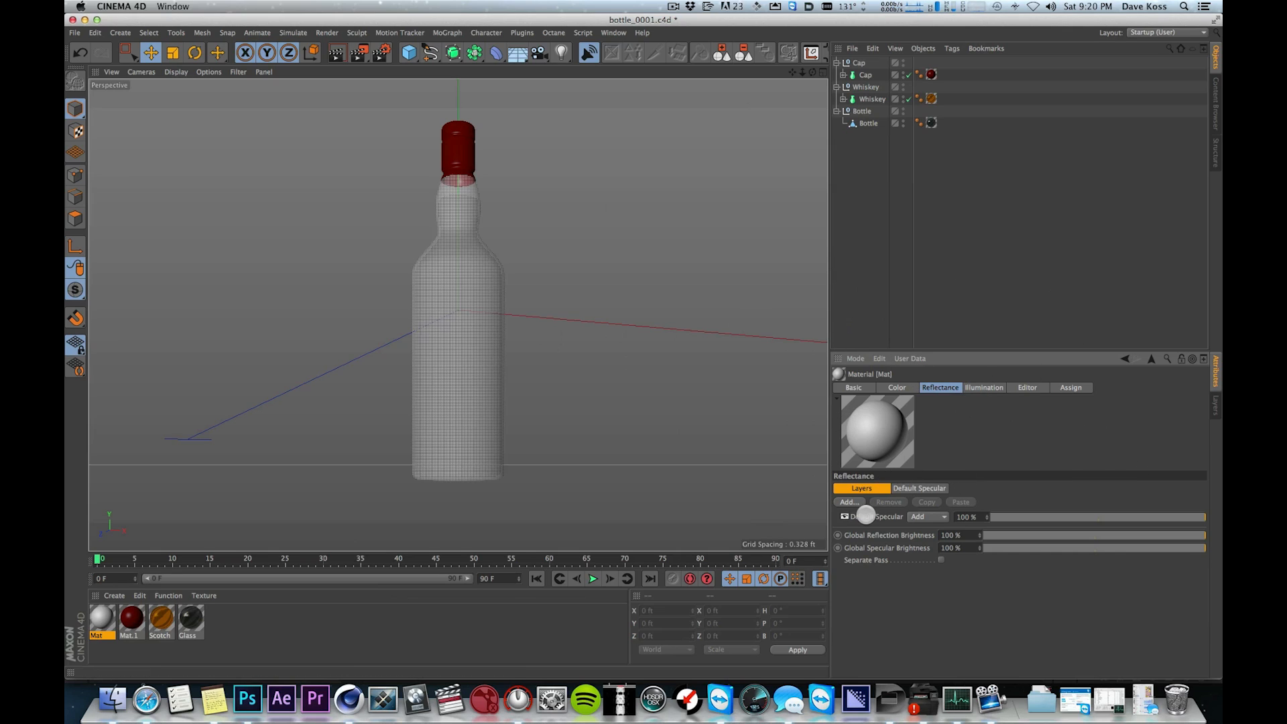
left_click(869, 517)
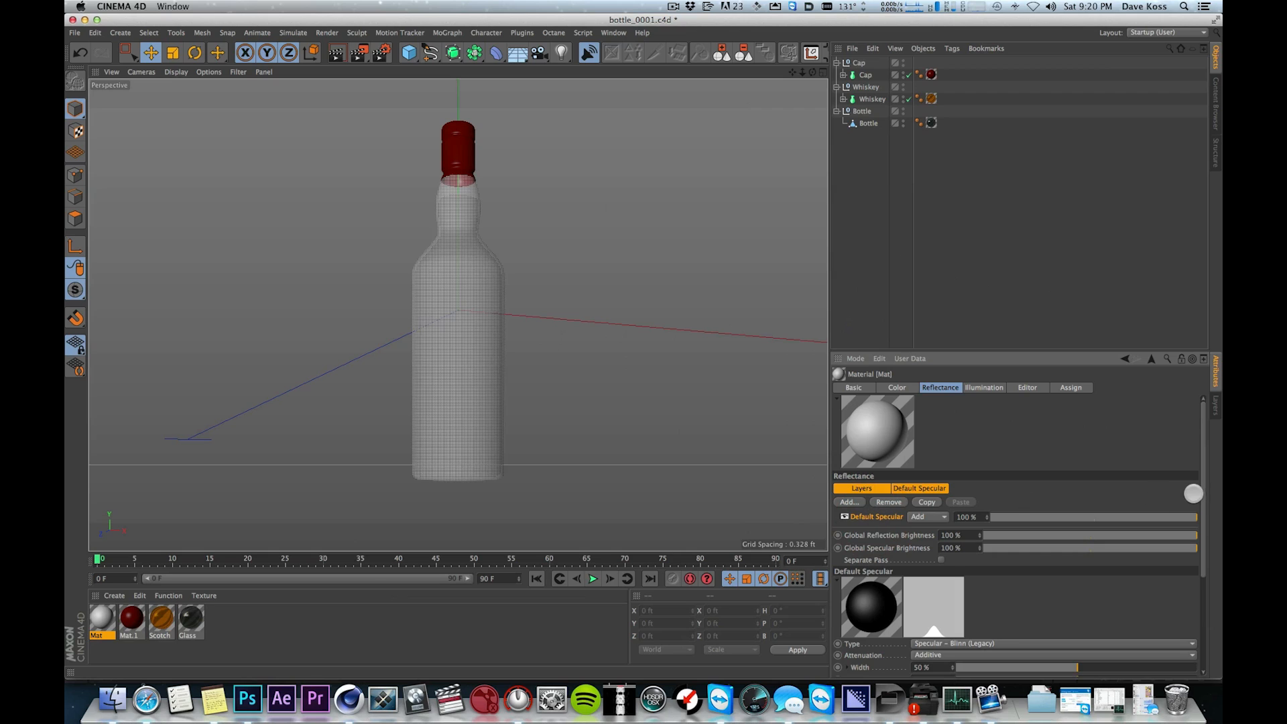
left_click_drag(1197, 493, 1199, 611)
left_click_drag(1077, 520, 991, 518)
left_click_drag(1057, 560, 1020, 559)
left_click_drag(1078, 522, 1031, 519)
left_click_drag(1021, 559, 1072, 561)
left_click_drag(1059, 523, 1080, 524)
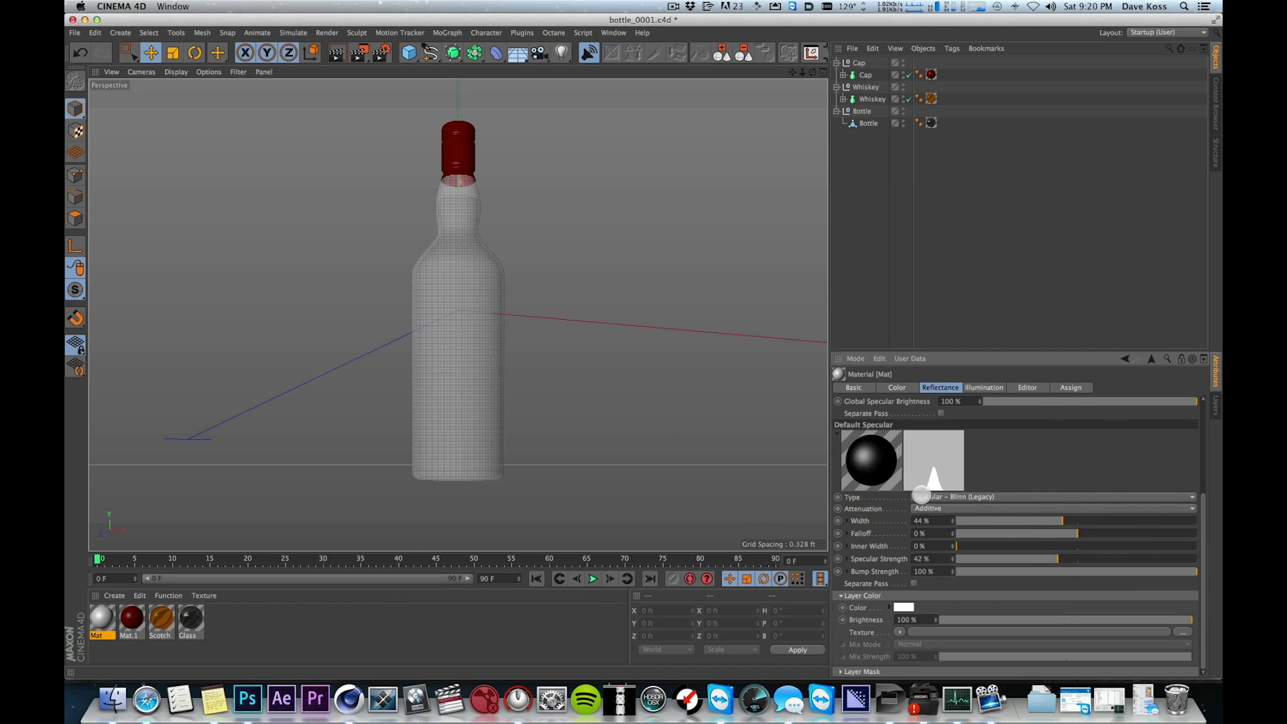
left_click_drag(1049, 459, 1049, 462)
- Add a Beckmann layer to the material's Reflectance channel
left_click_drag(1201, 499, 1181, 329)
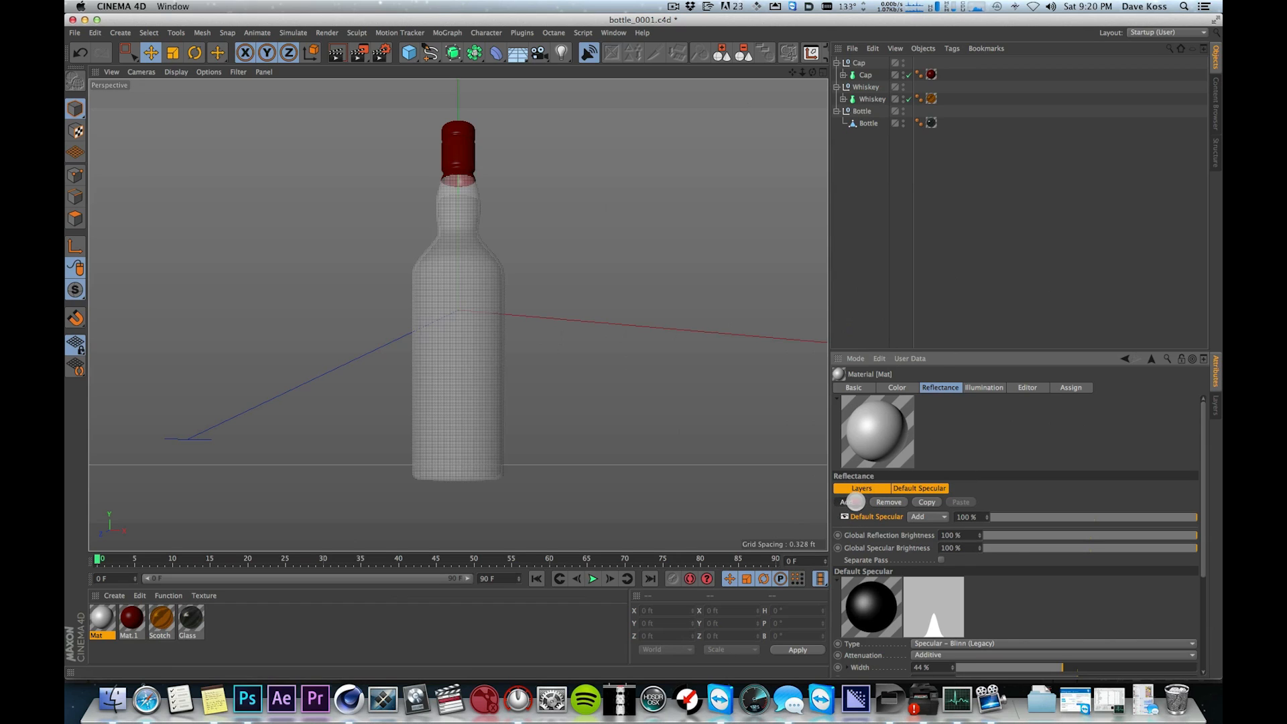
left_click(849, 502)
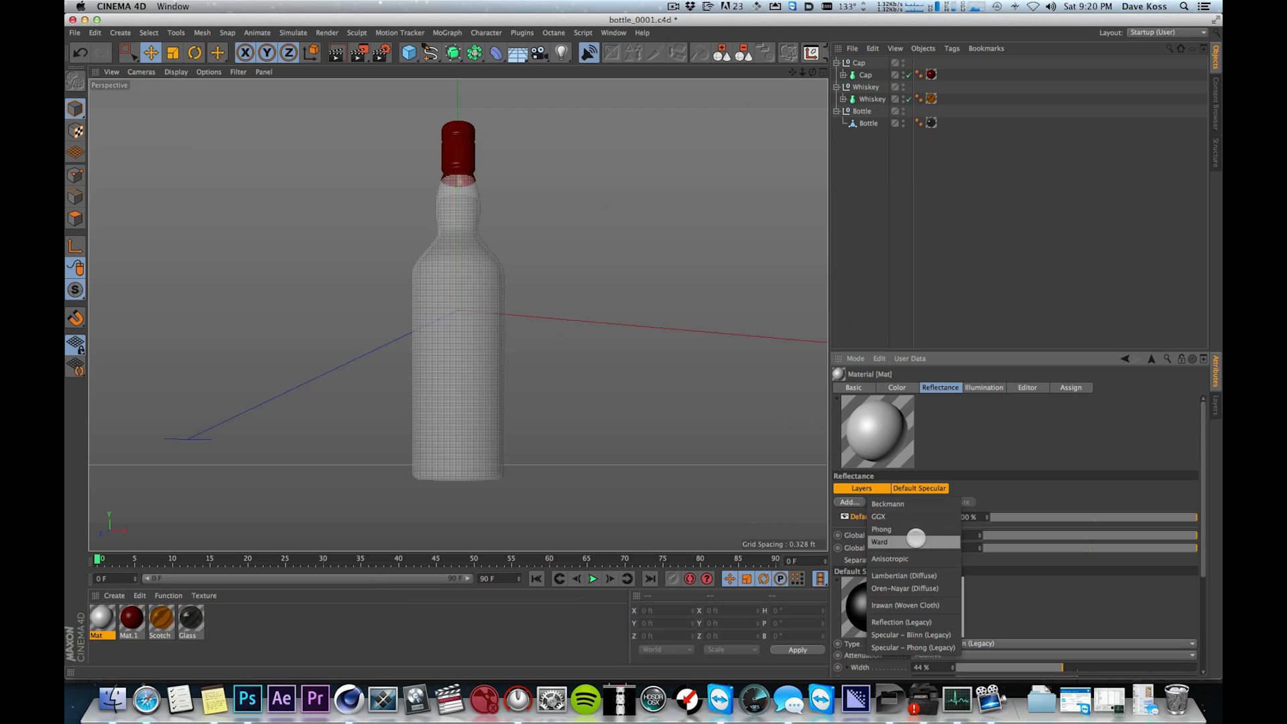
left_click(924, 506)
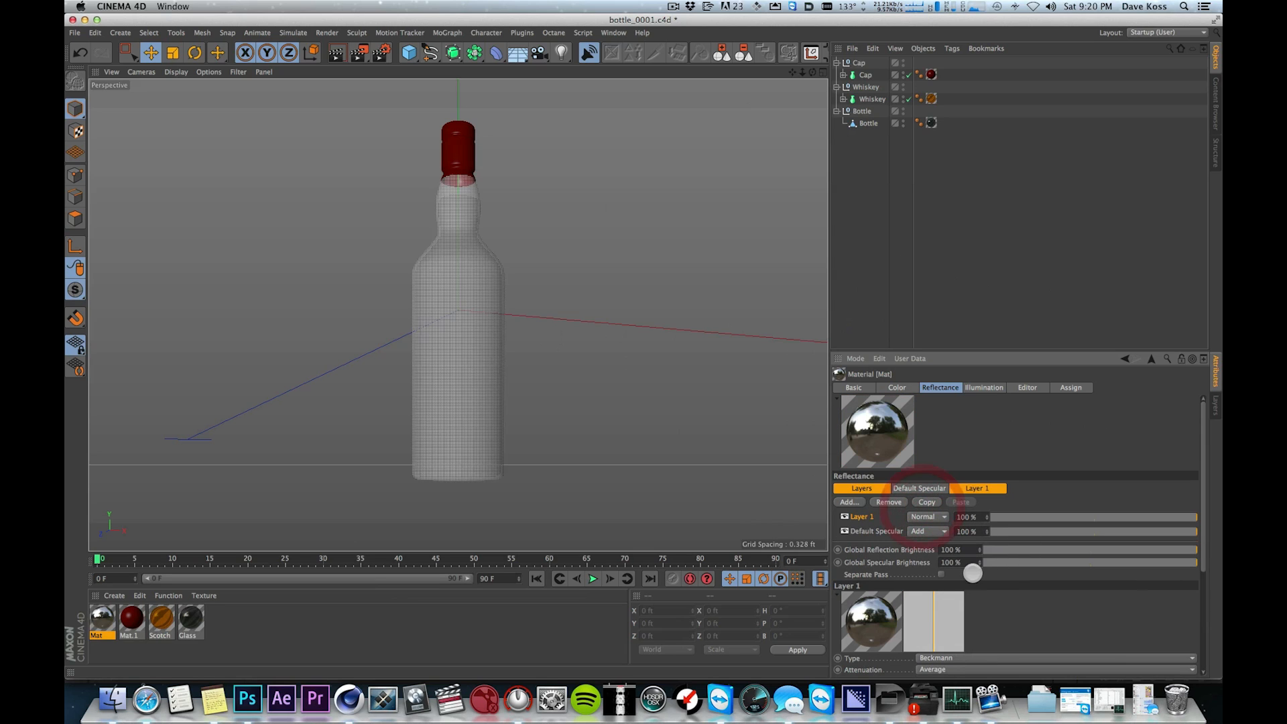
left_click_drag(1203, 480, 1163, 421)
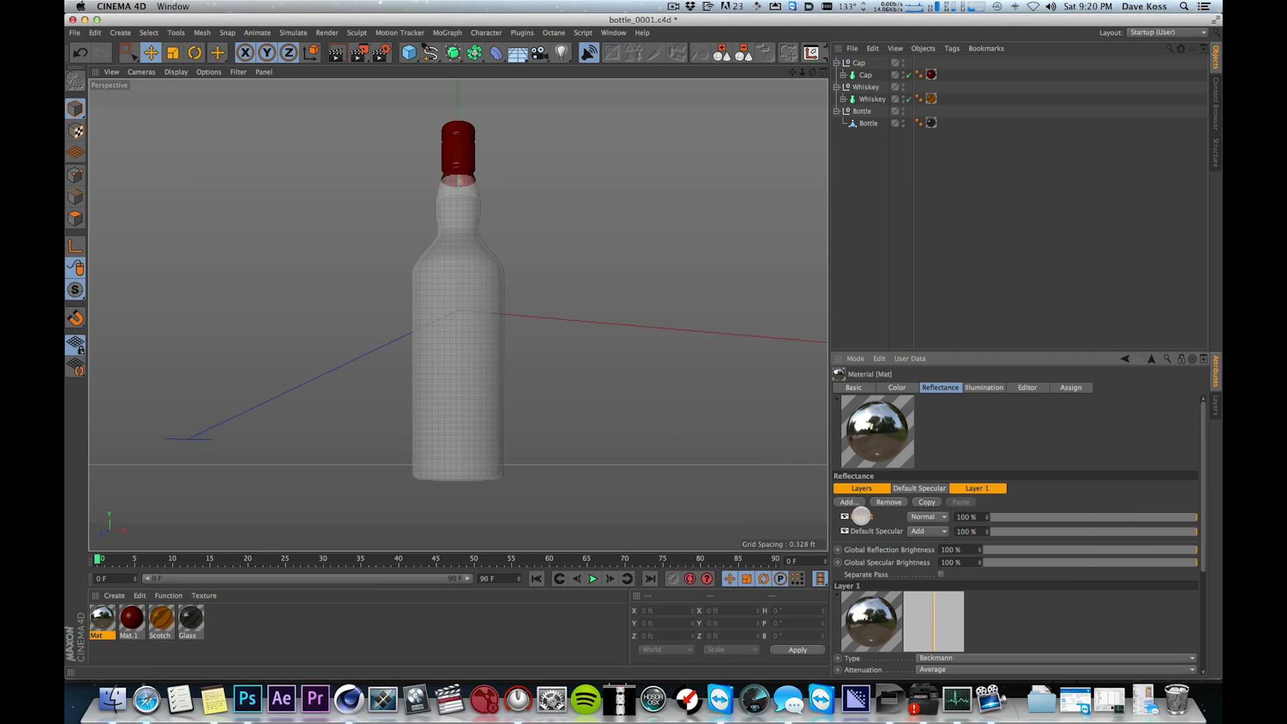
double_click(860, 517)
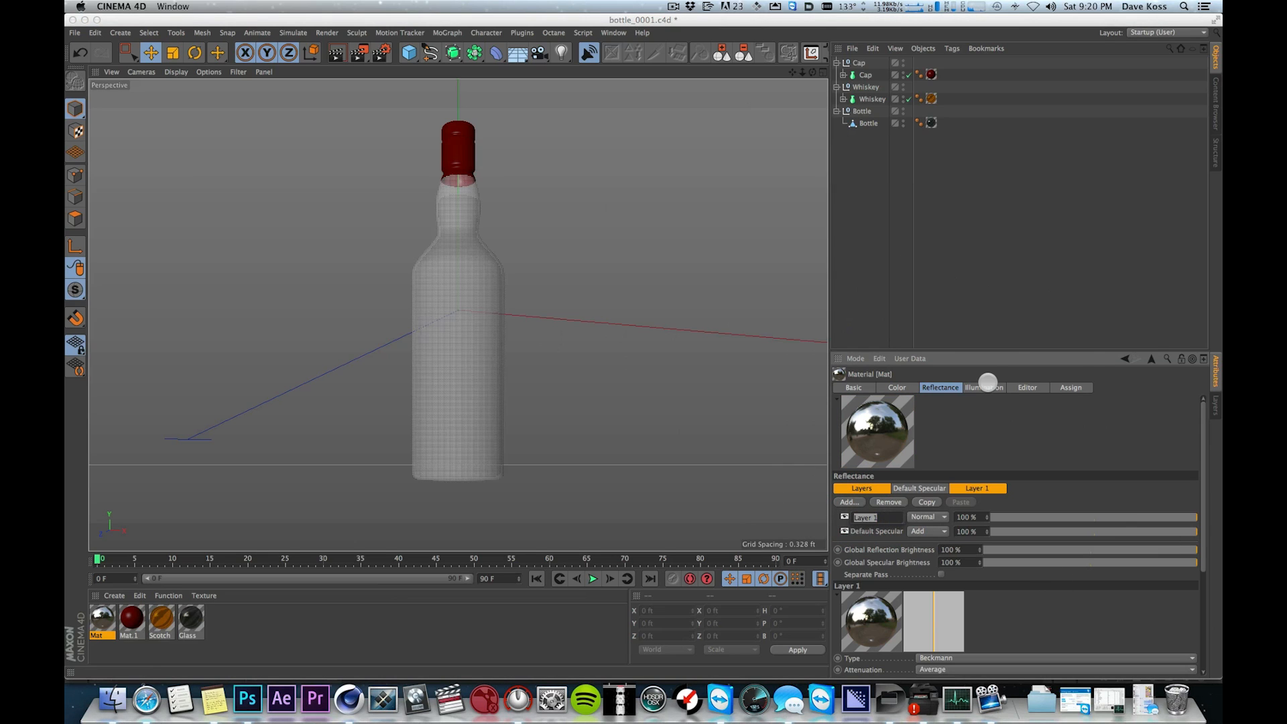
key("shift")
type("Eco")
key("Return")
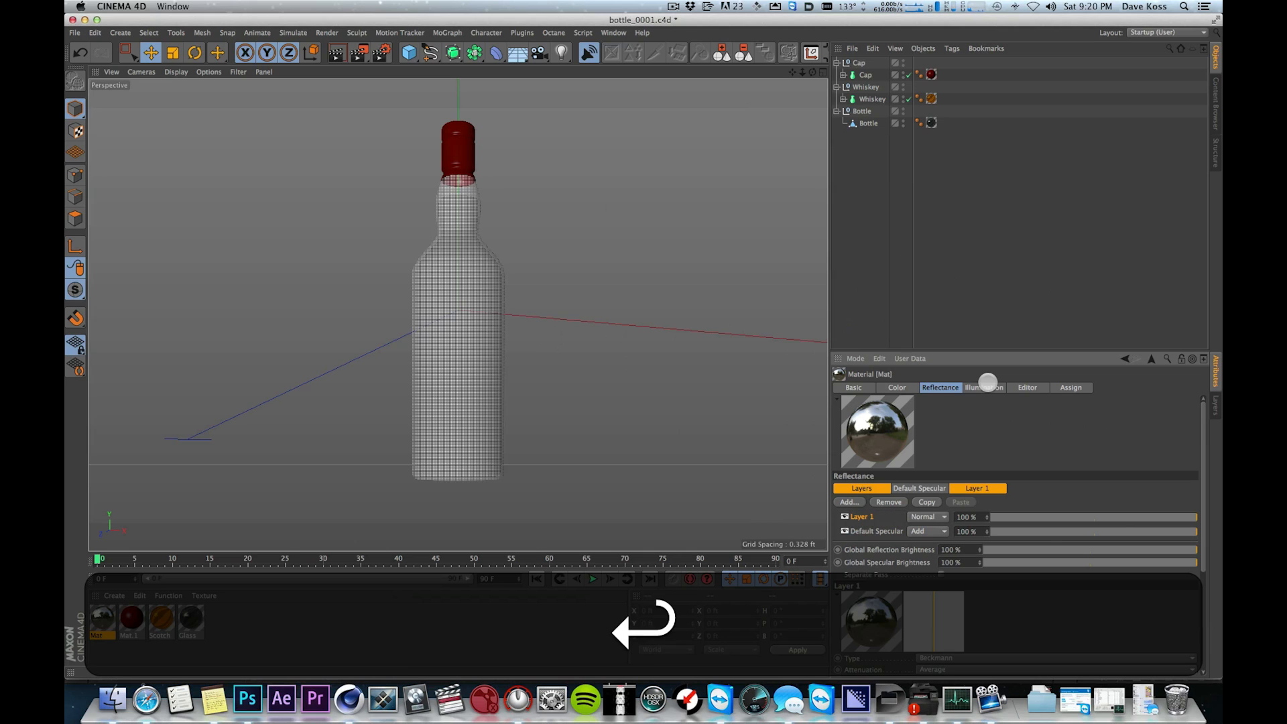
- Rename the new Beckmann reflectance layer as Reflection
double_click(861, 517)
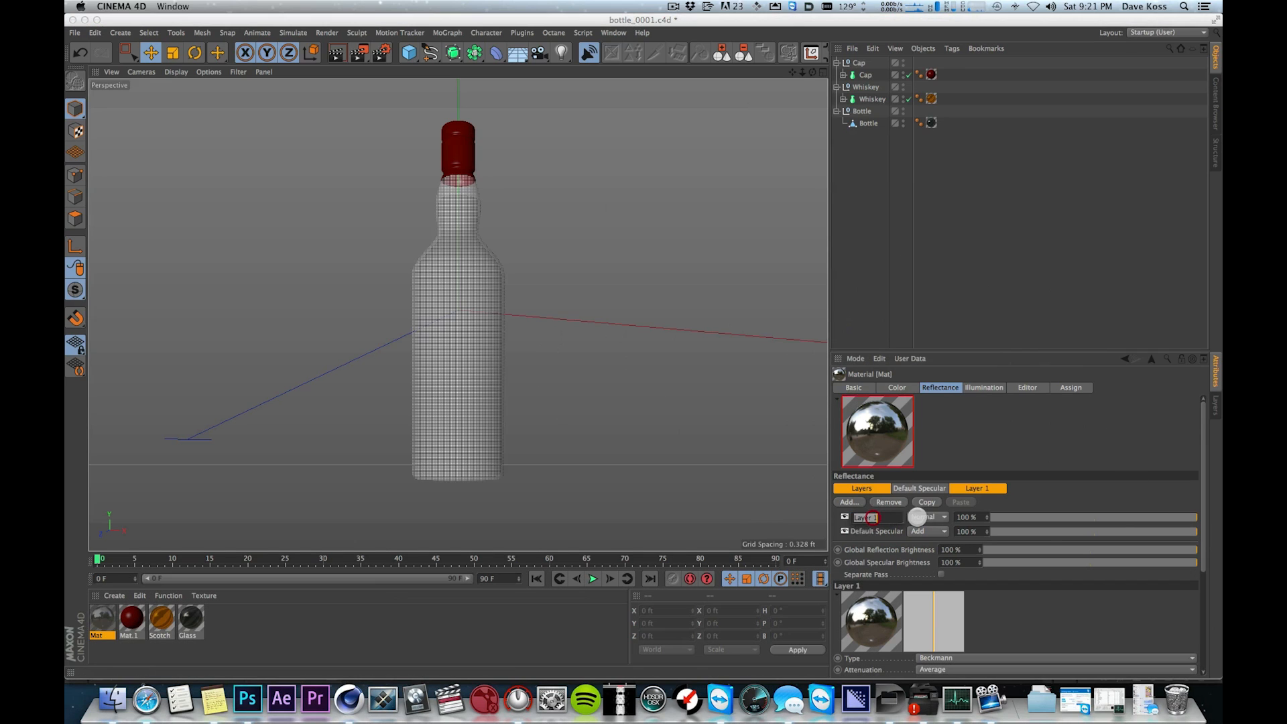
type("Ref")
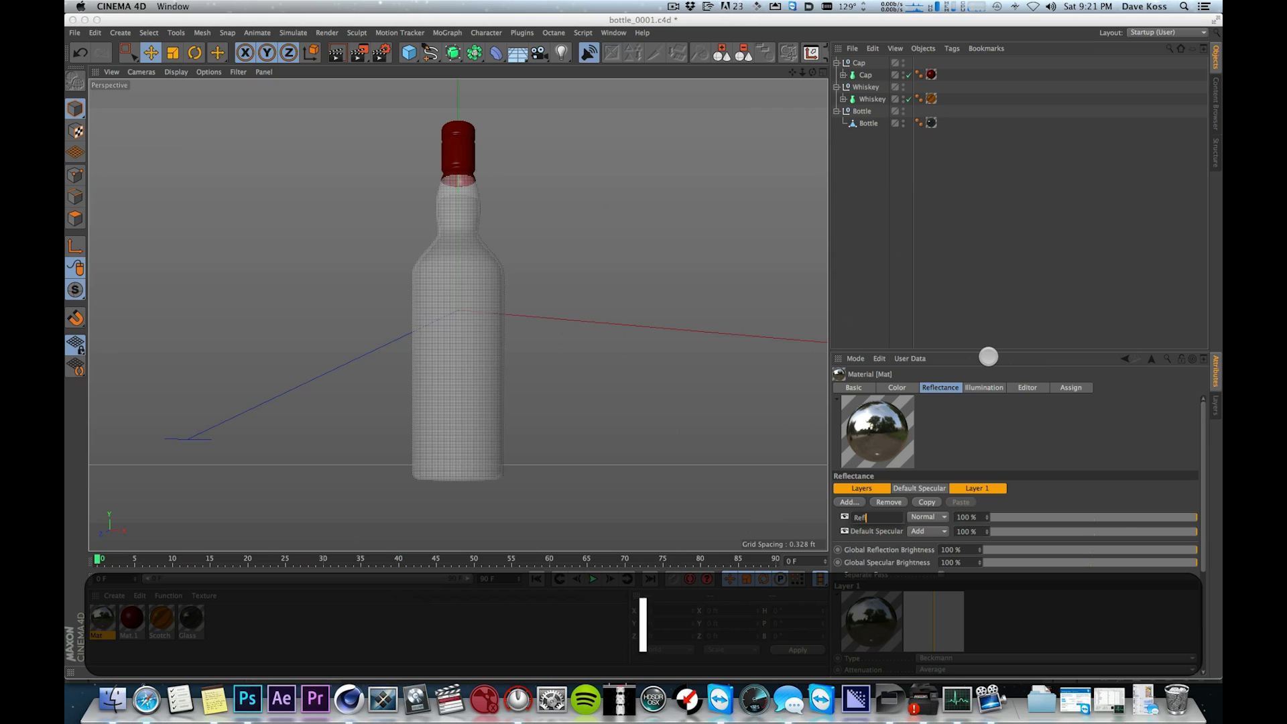
type("lection")
key("Return")
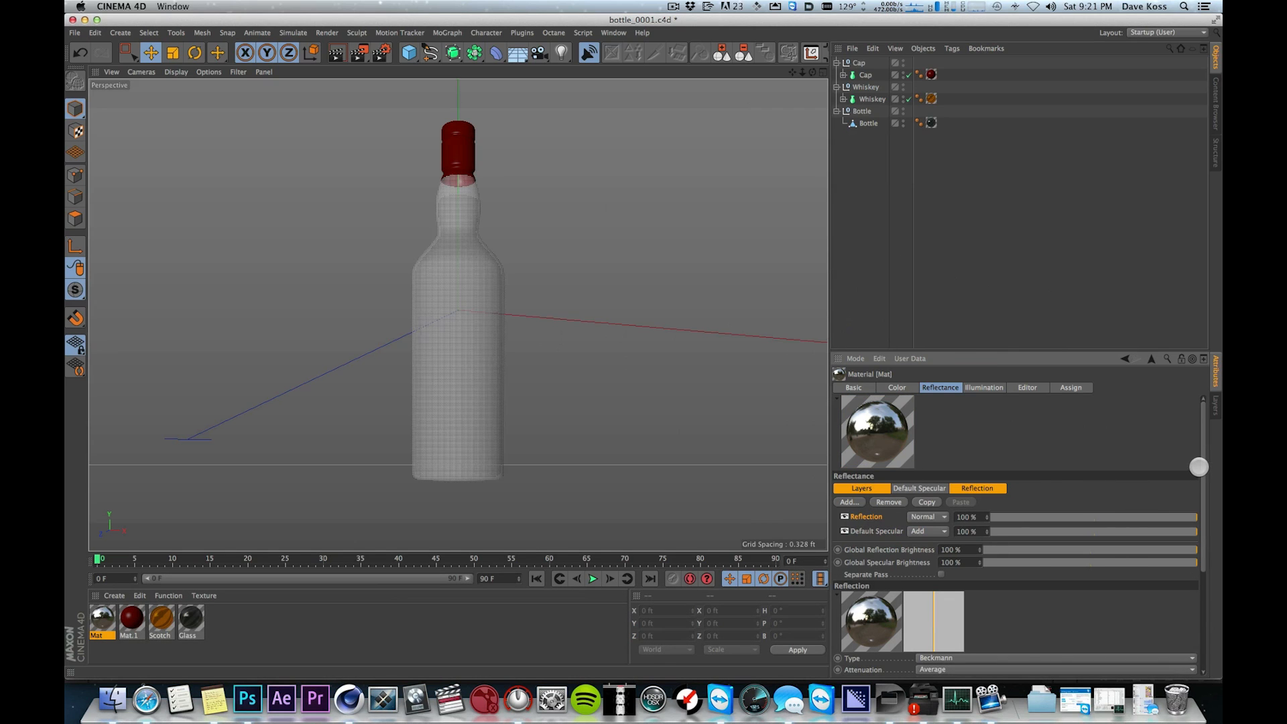
- Open the new material in the Material Editor, enlarge the window and place it over the viewport
left_click_drag(1199, 467, 1153, 391)
double_click(108, 618)
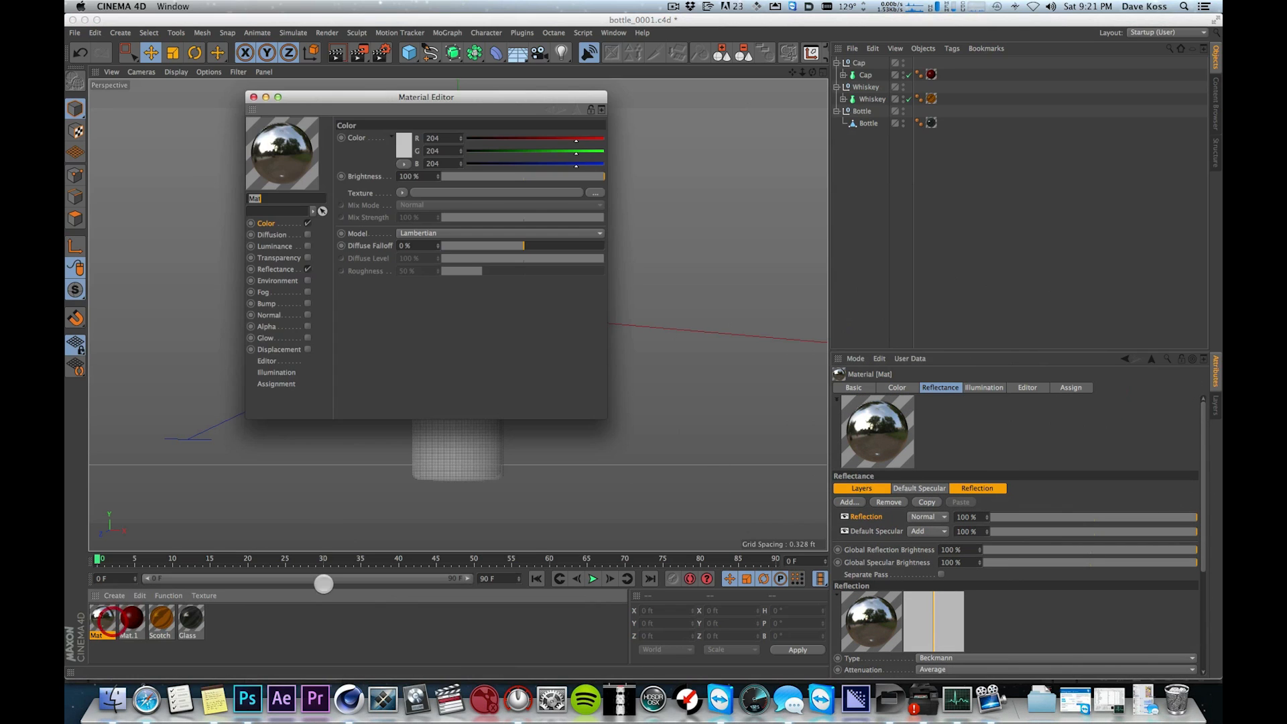
left_click_drag(370, 97, 671, 155)
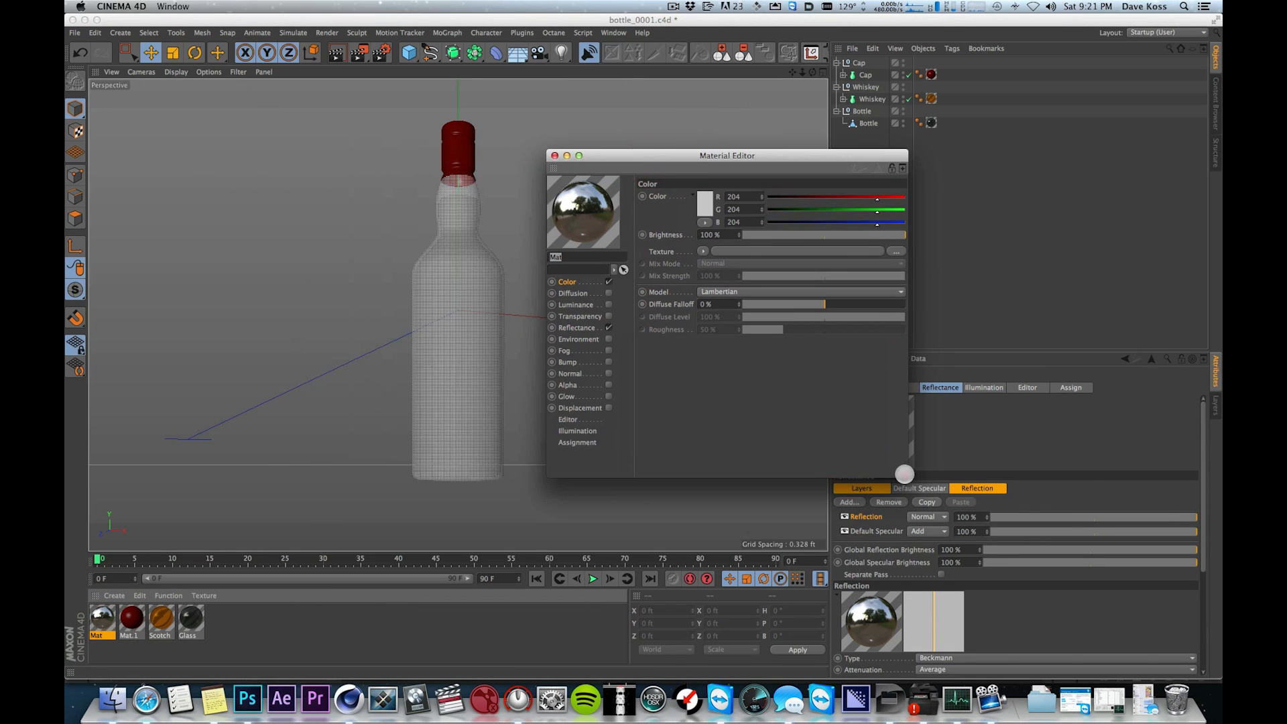
left_click_drag(905, 473, 1078, 536)
left_click_drag(818, 158, 549, 170)
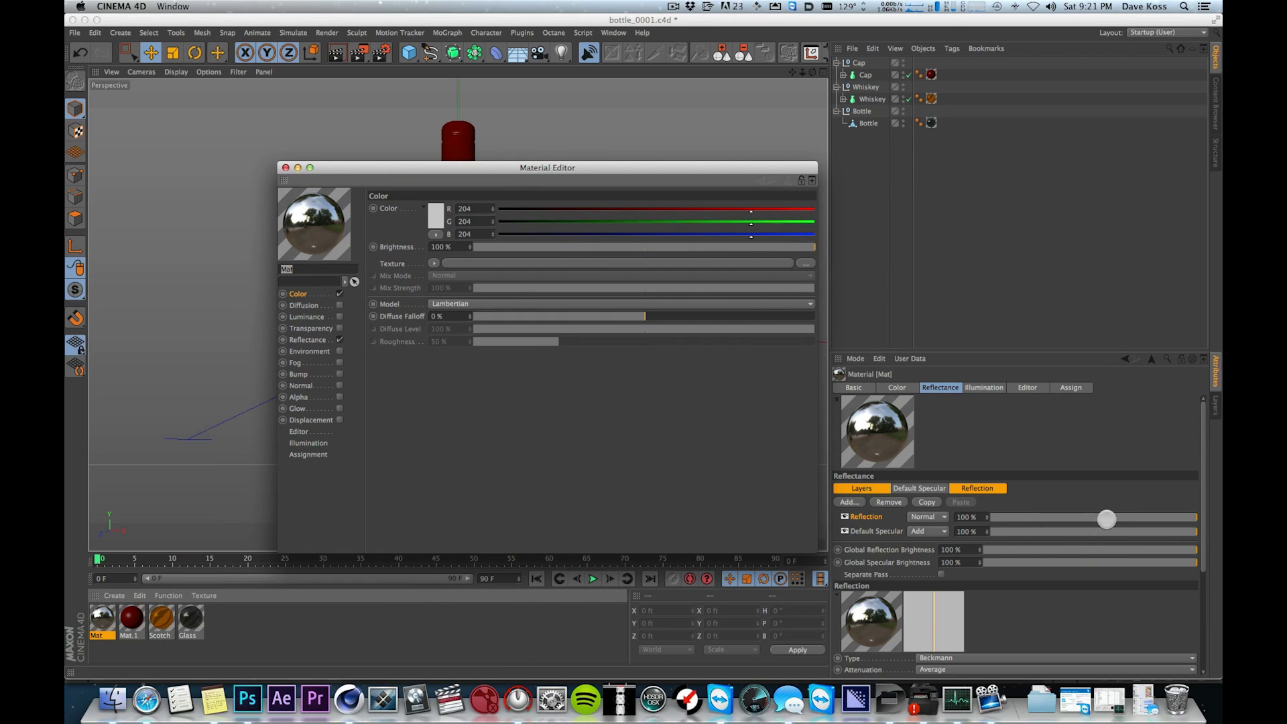
- Try different opacity and reflection strength values on the Reflection layer, ending at 100% opacity and 95% strength
left_click(1107, 518)
left_click_drag(1073, 519, 1190, 517)
scroll(1200, 529, "down", 5)
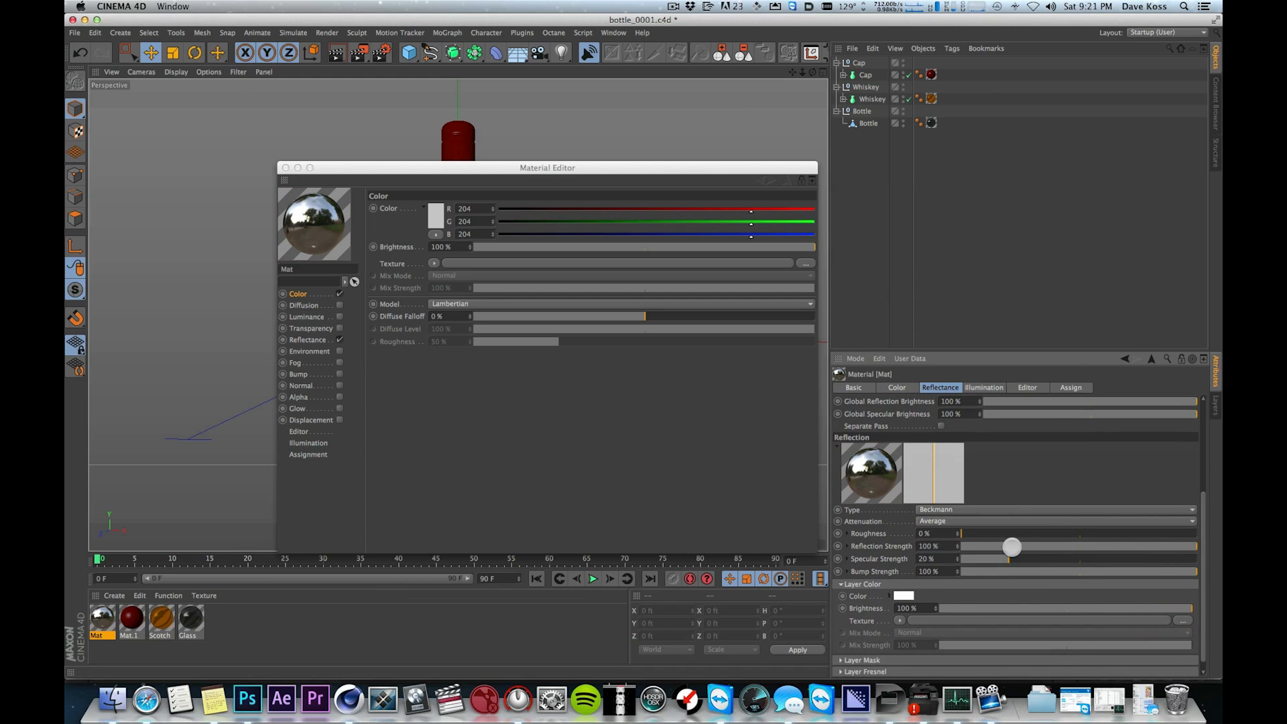
left_click_drag(1138, 546, 1097, 545)
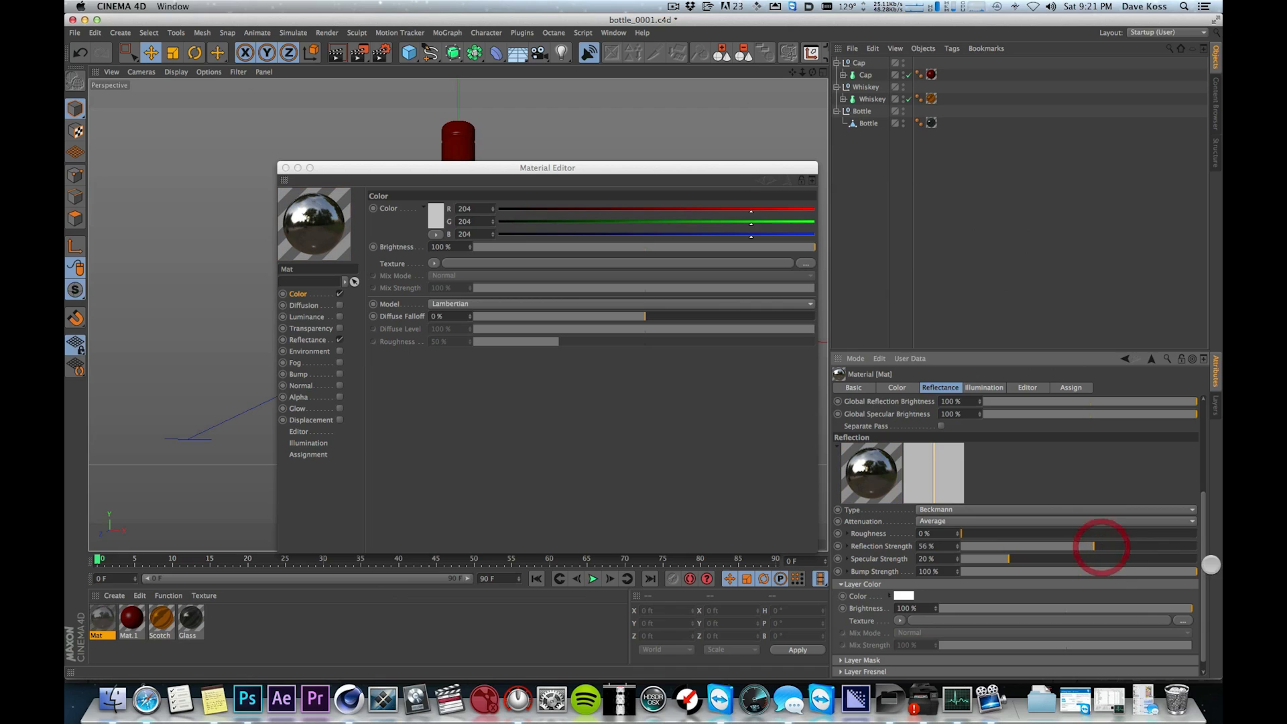
scroll(1203, 569, "up", 5)
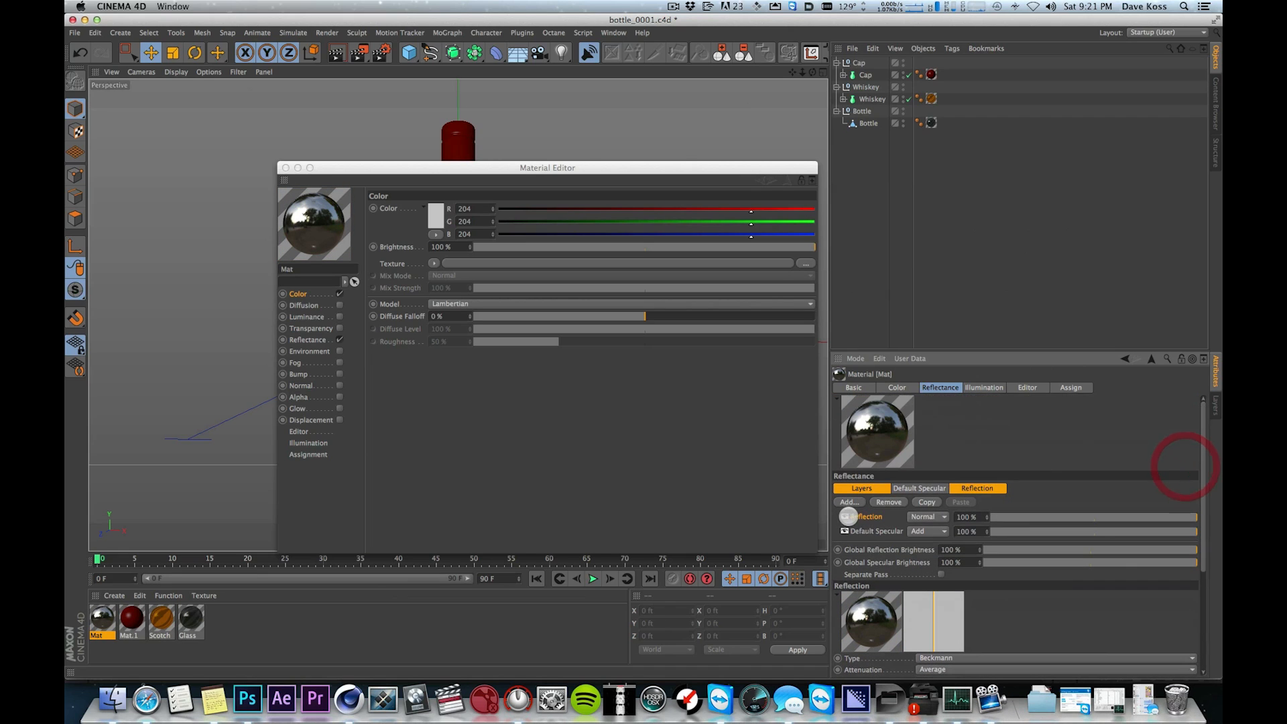
left_click_drag(1128, 518, 1190, 516)
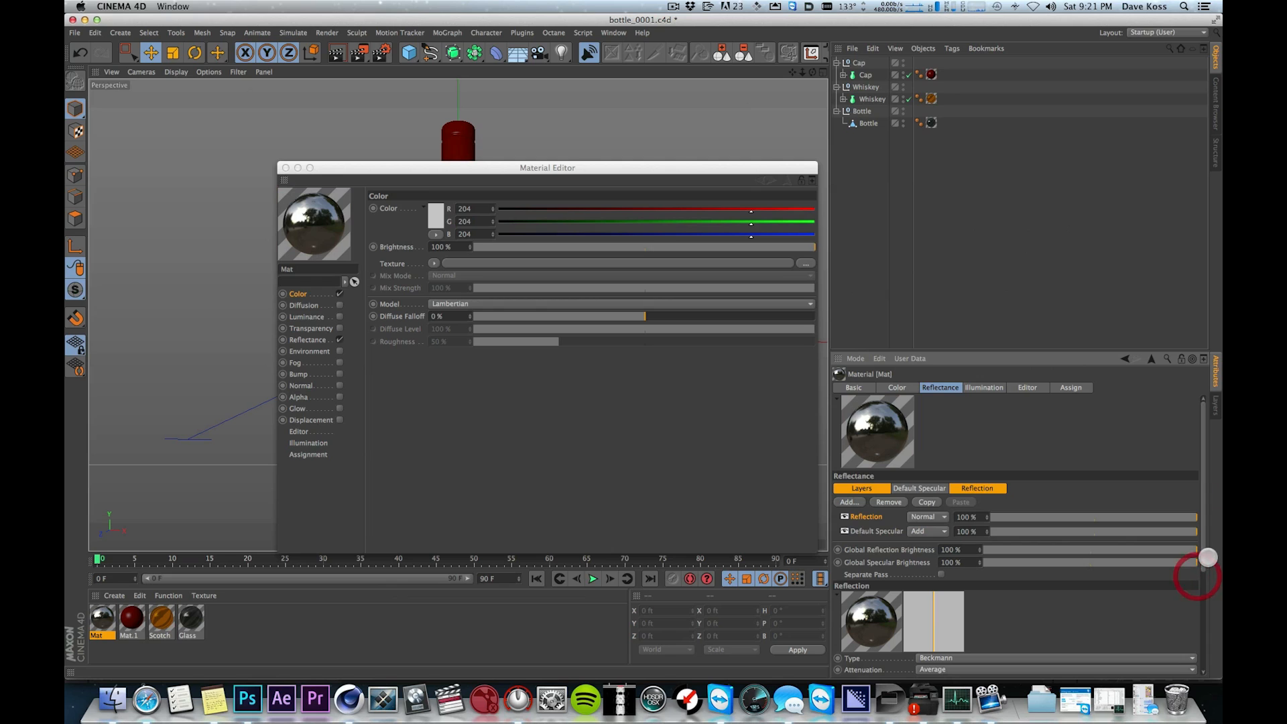
scroll(1189, 597, "down", 5)
left_click_drag(1099, 557, 913, 567)
left_click_drag(991, 556, 1203, 380)
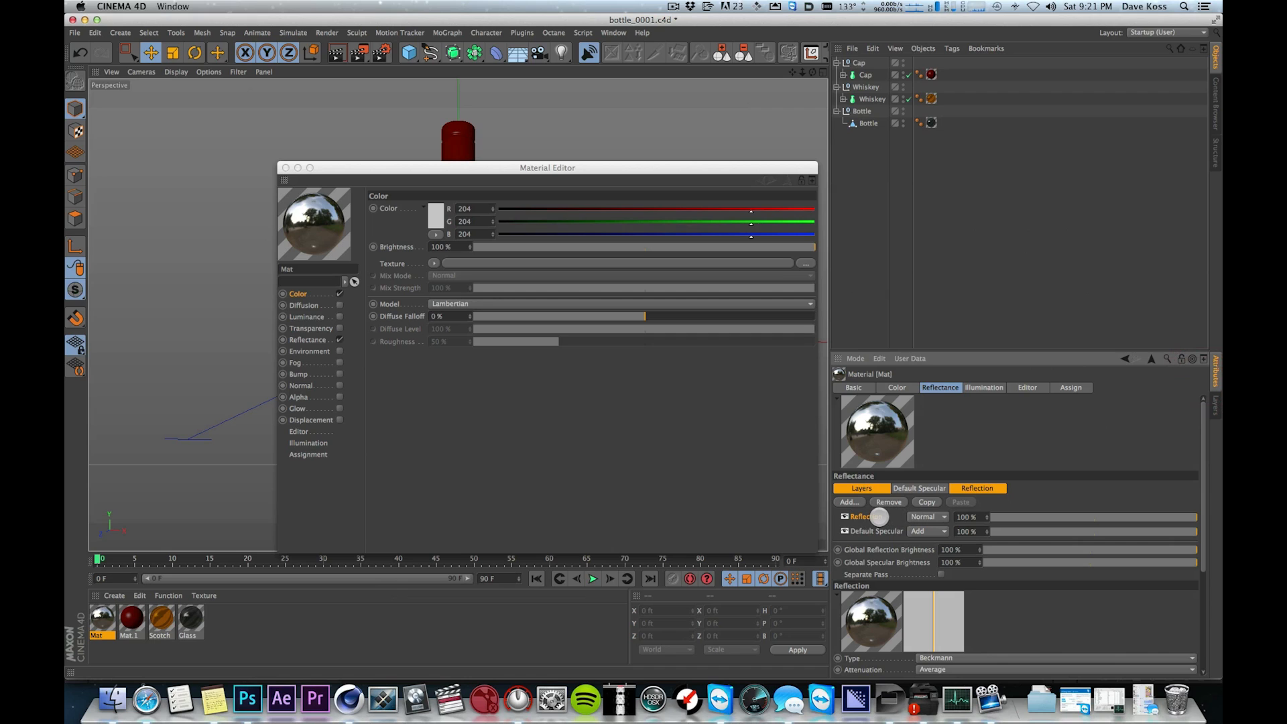
- Set the material's base color to a bright red with R 214, G 0 and B 0
left_click(859, 516)
left_click(898, 387)
left_click_drag(1100, 502, 845, 499)
left_click_drag(1099, 513, 890, 507)
left_click_drag(1152, 491, 1107, 493)
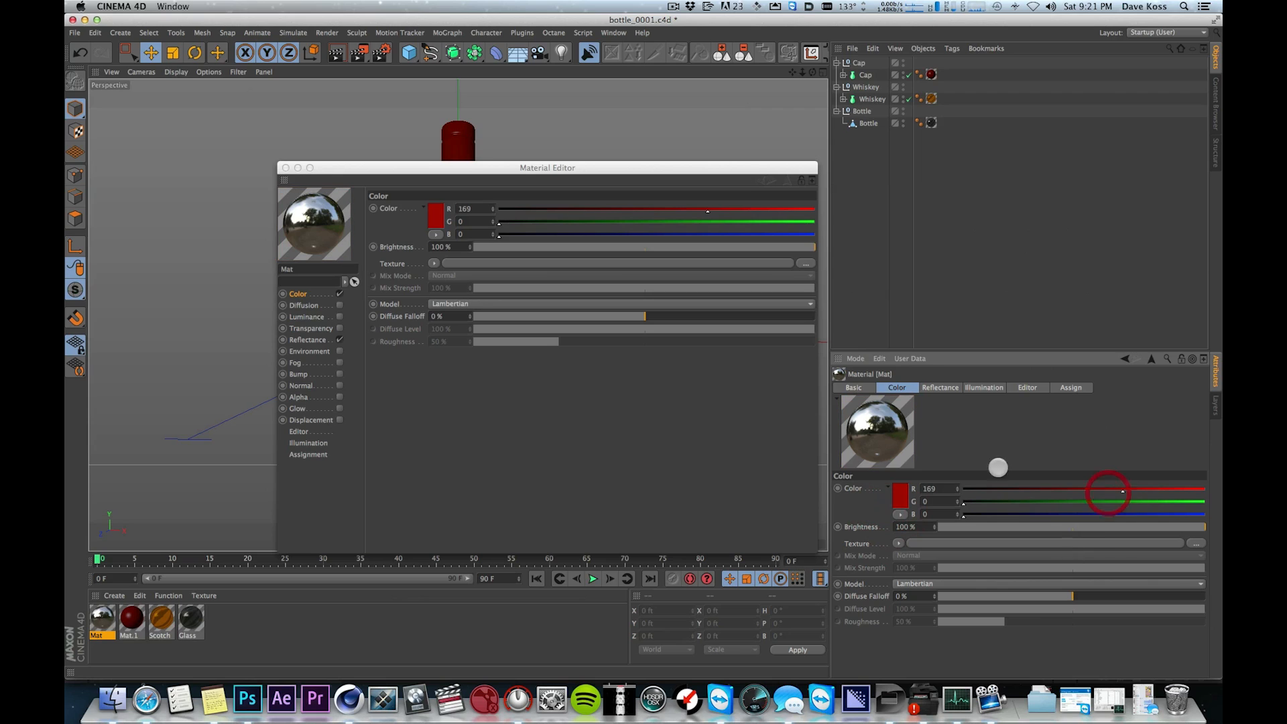
left_click(1166, 492)
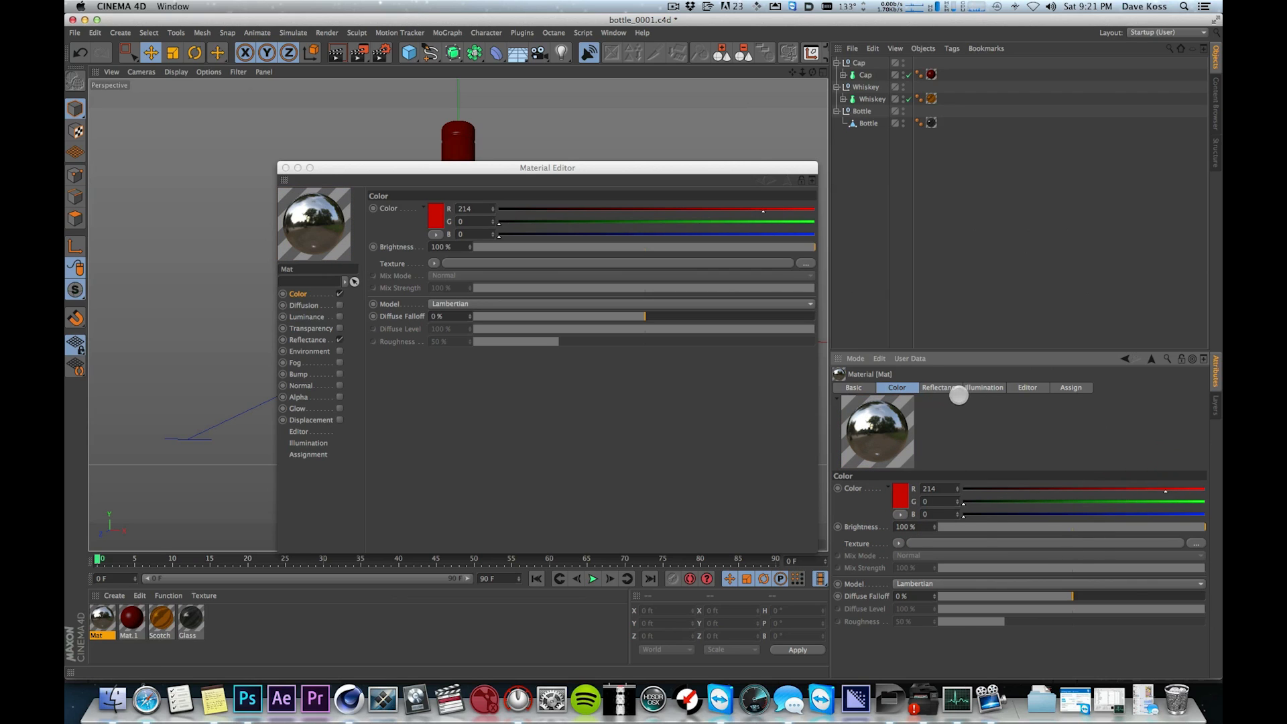
- Try the Reflection layer's opacity at 0% and set it to 50%
left_click(950, 389)
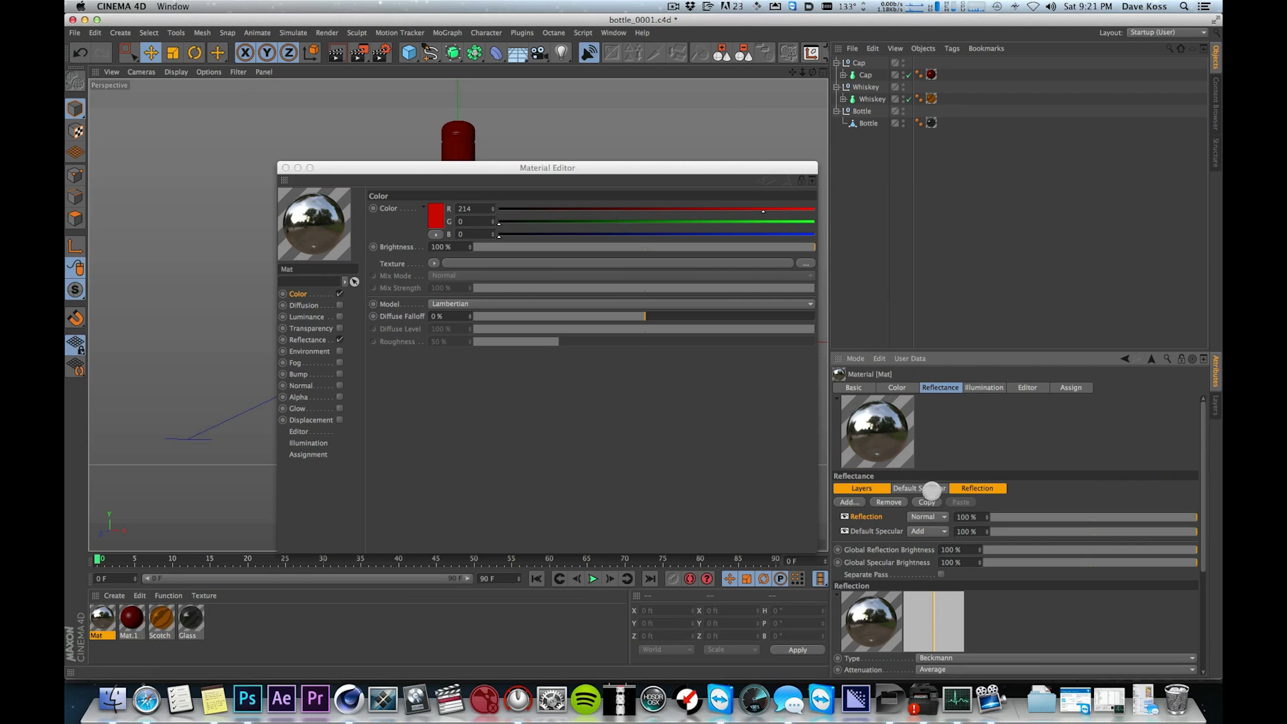
left_click_drag(1175, 517, 1116, 520)
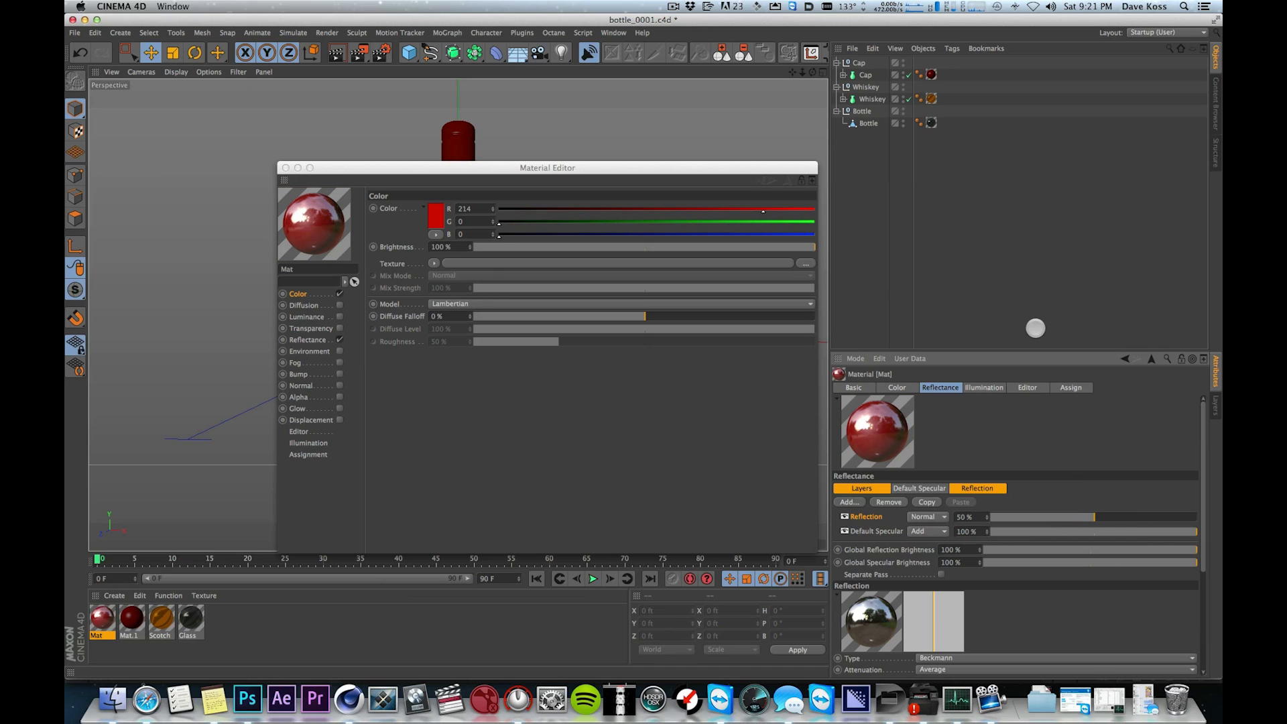
left_click_drag(1001, 518, 989, 518)
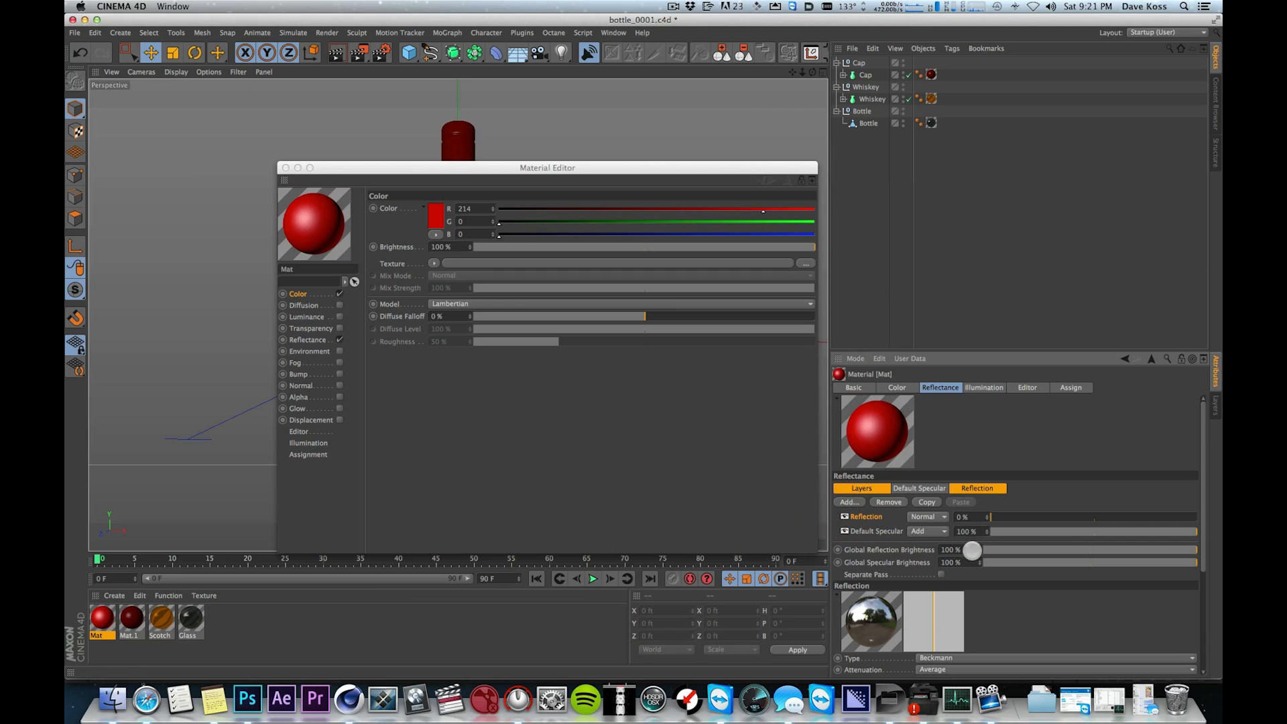
left_click_drag(1172, 516, 1093, 517)
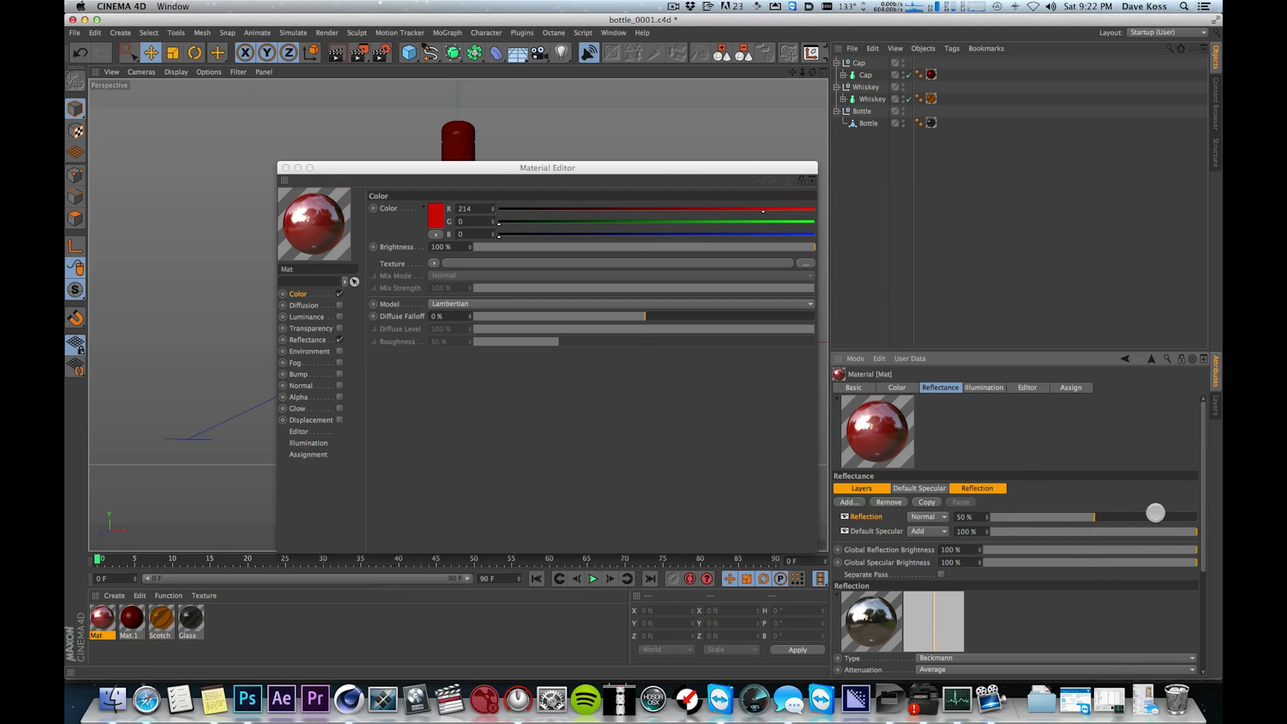
- Lower the Reflection layer's reflection strength to 14% and finally to 3%
scroll(1197, 500, "down", 5)
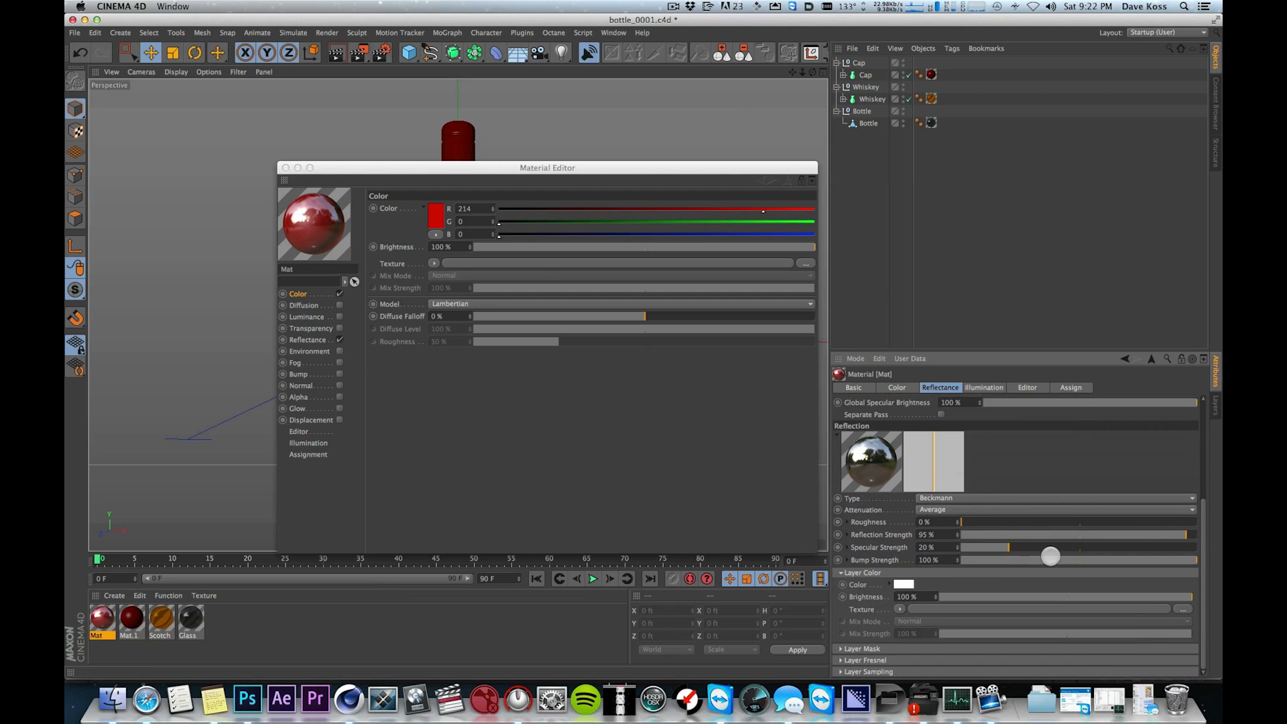
left_click_drag(1176, 534, 994, 534)
left_click_drag(1203, 516, 1206, 427)
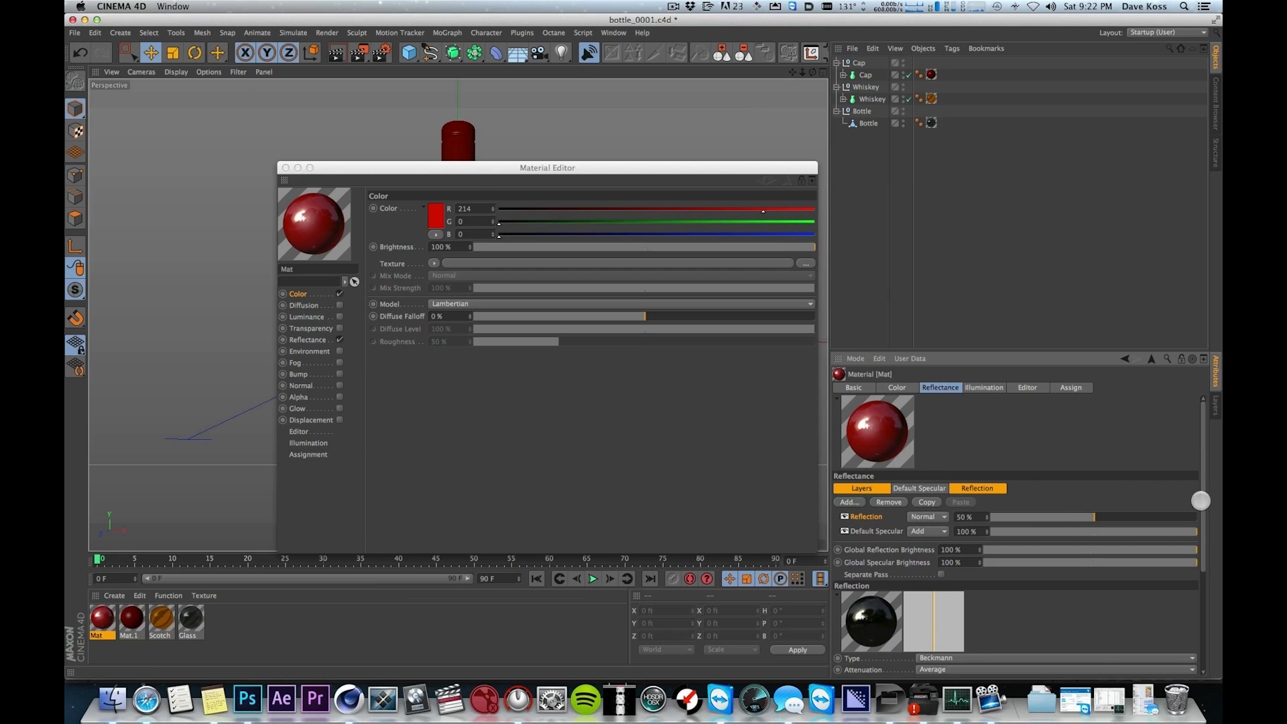
scroll(1163, 569, "down", 5)
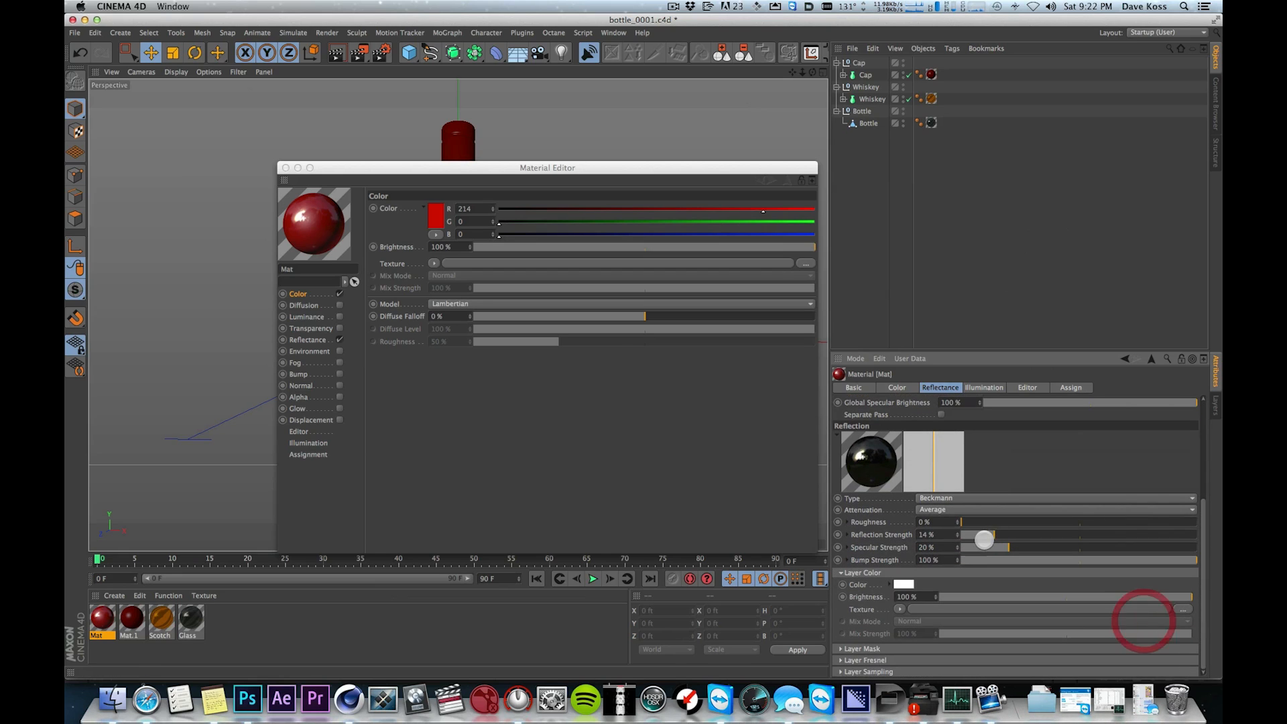
left_click_drag(984, 535, 974, 536)
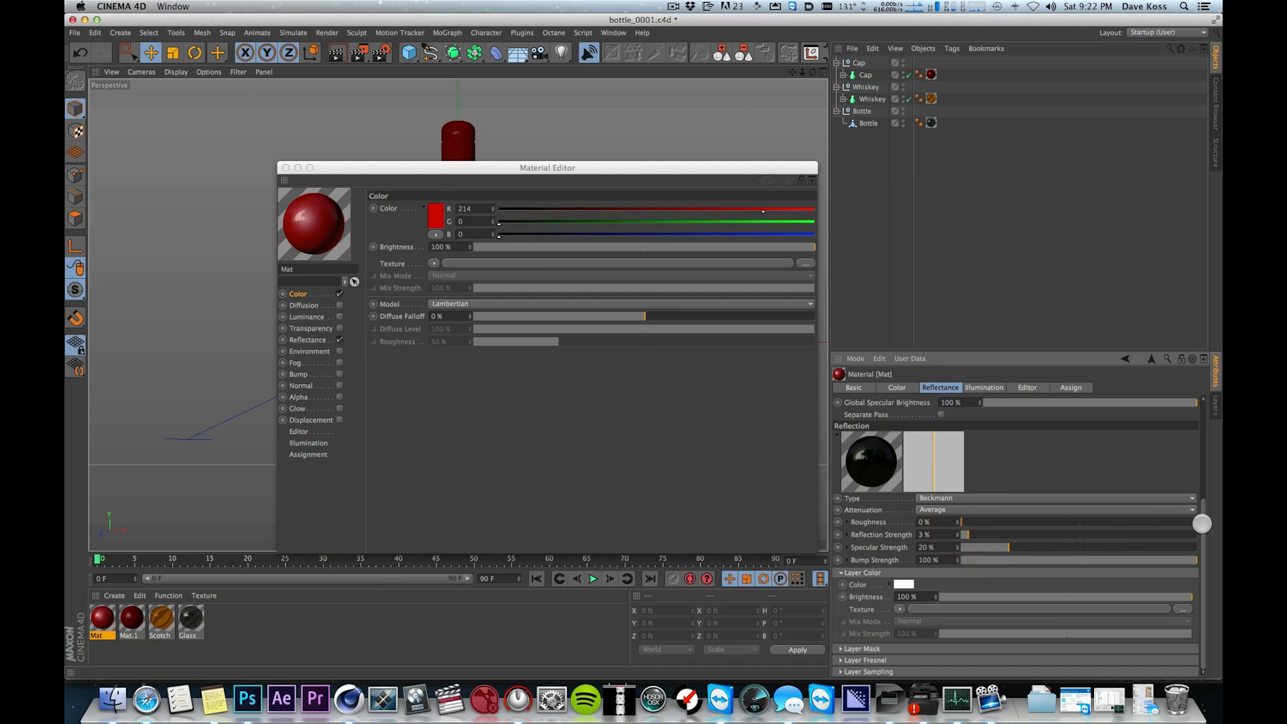
- Raise the Reflection layer's opacity to 100%
scroll(1193, 523, "up", 5)
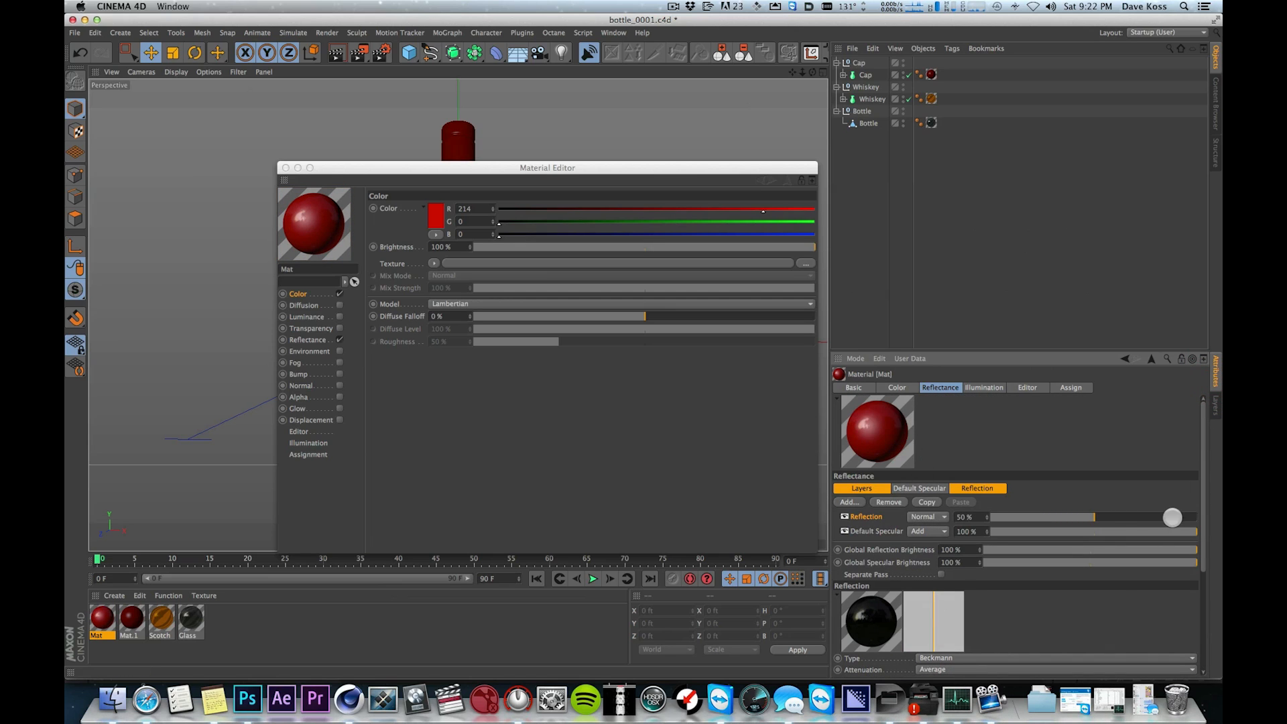
left_click_drag(1106, 517, 1186, 520)
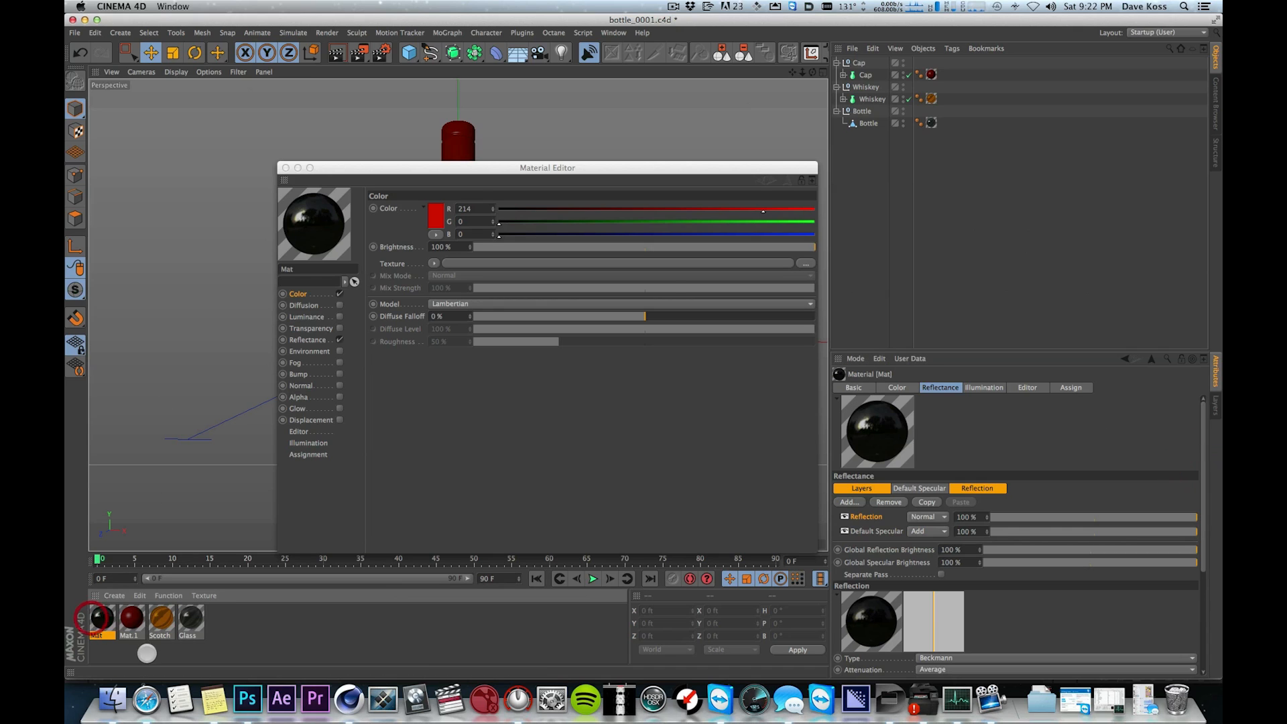
- Delete the red test material Mat and close the Material Editor
key("BackSpace")
left_click(534, 480)
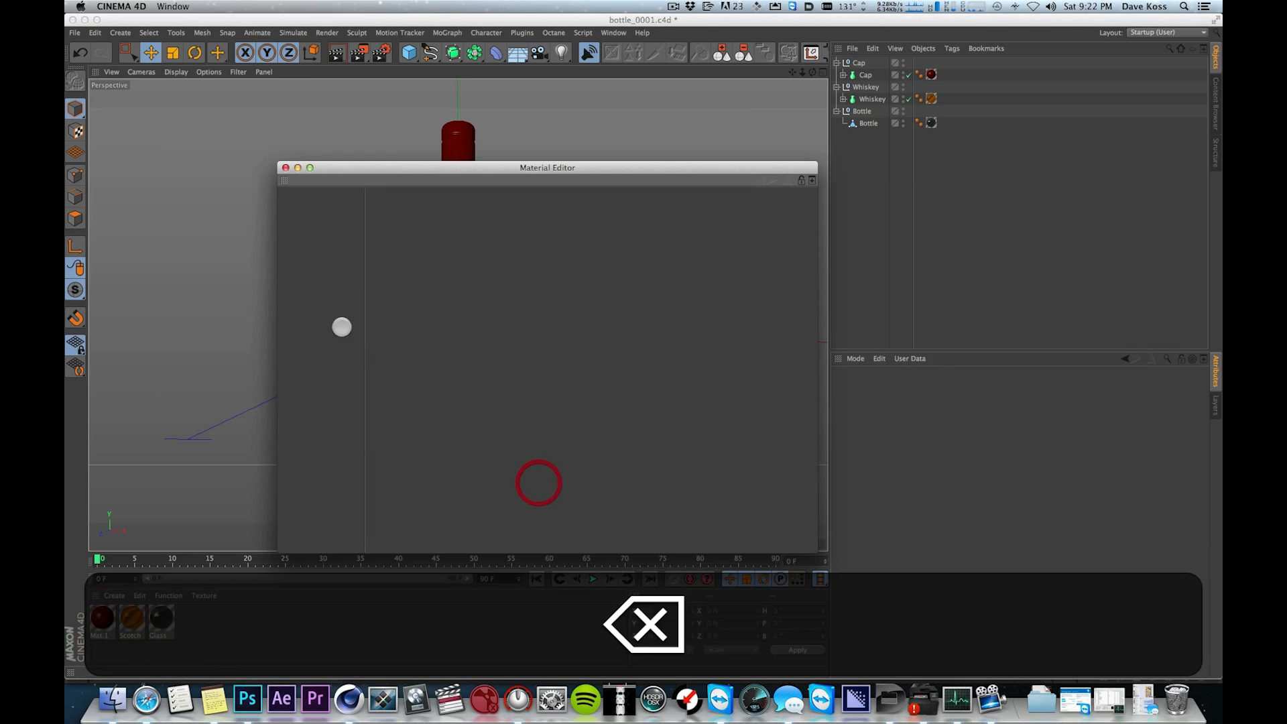
left_click(282, 167)
left_click(942, 204)
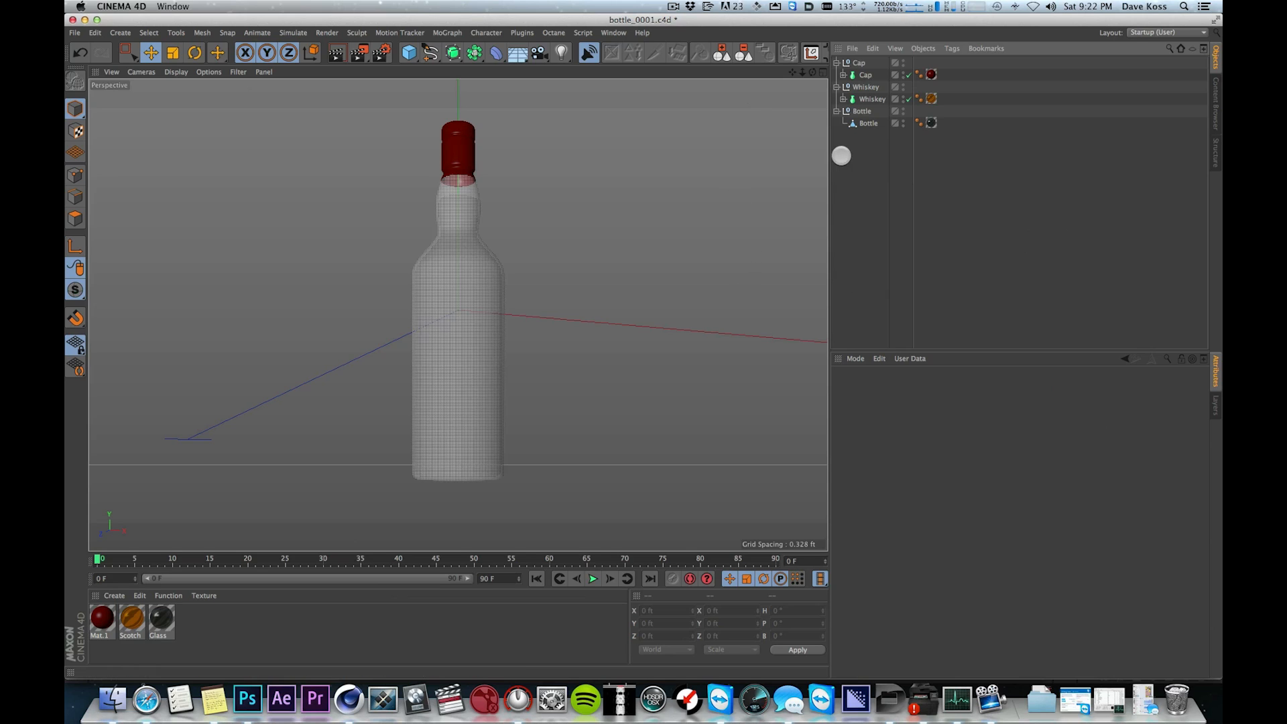
- Examine the Bottle, Whiskey and Cap objects and the splines nested inside the Whiskey and Cap lathes
left_click(896, 144)
left_click(869, 123)
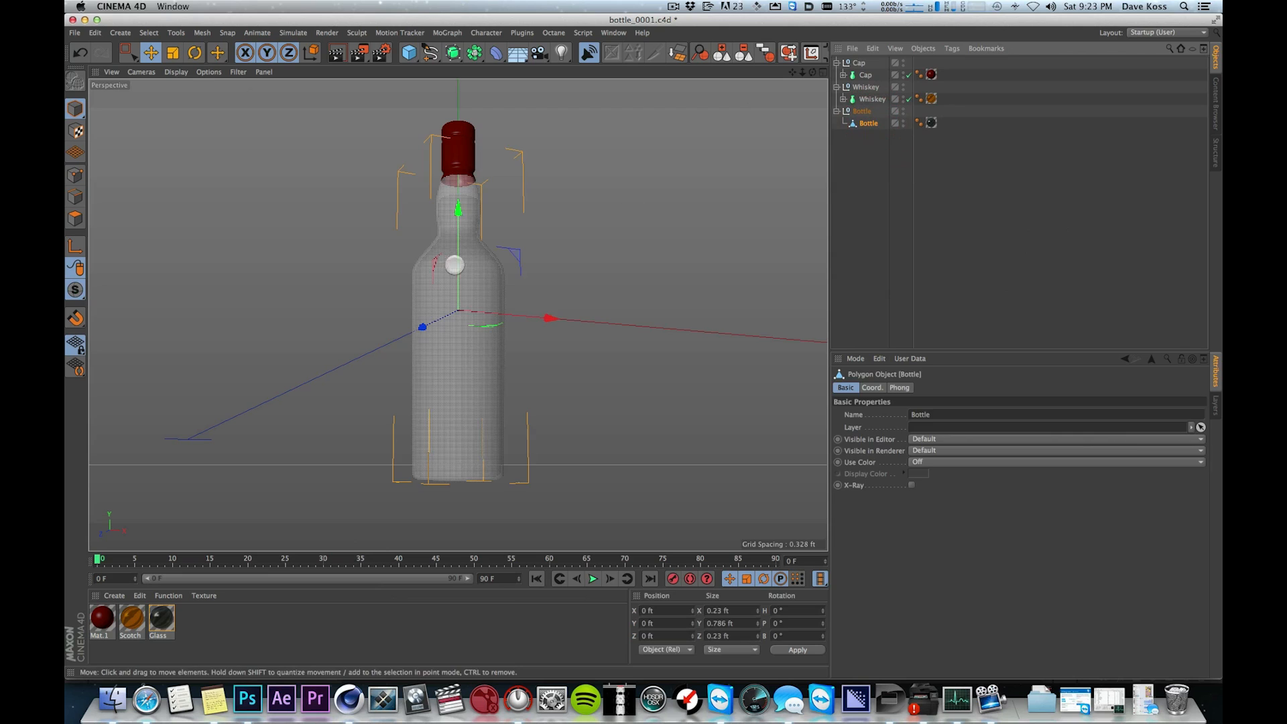
left_click(873, 154)
left_click(871, 99)
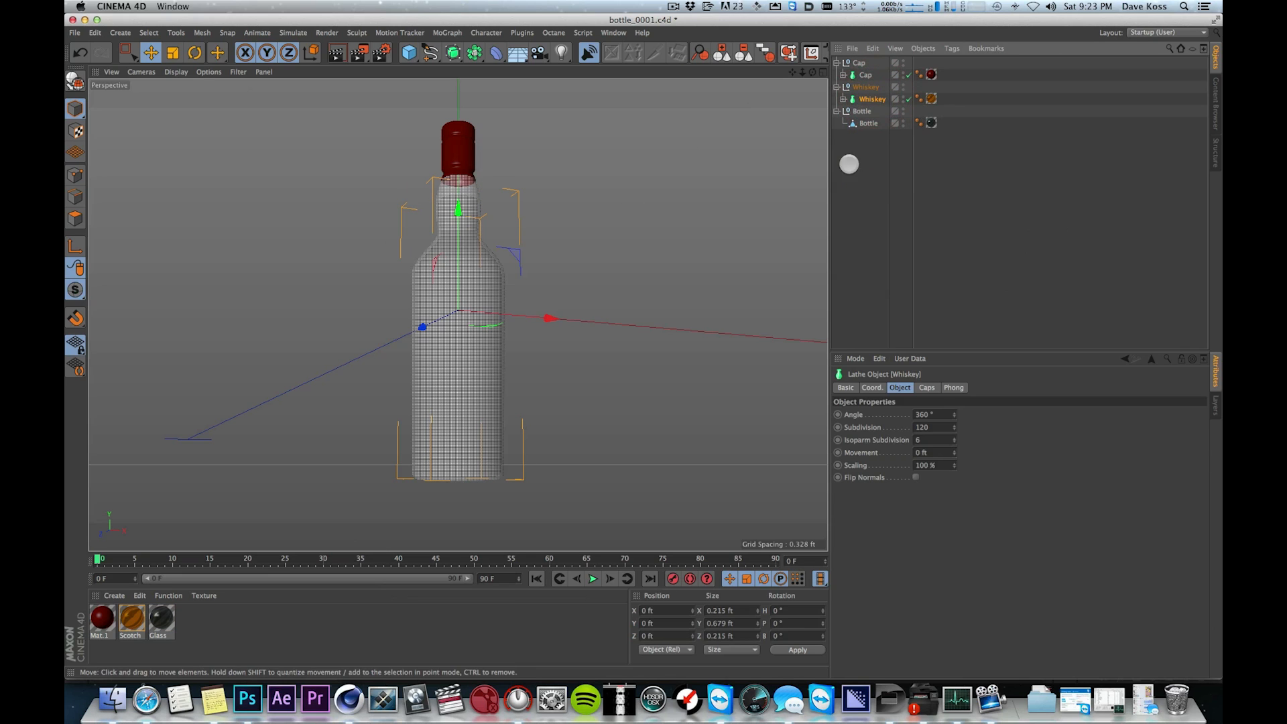
left_click(890, 162)
left_click(869, 99)
left_click(843, 98)
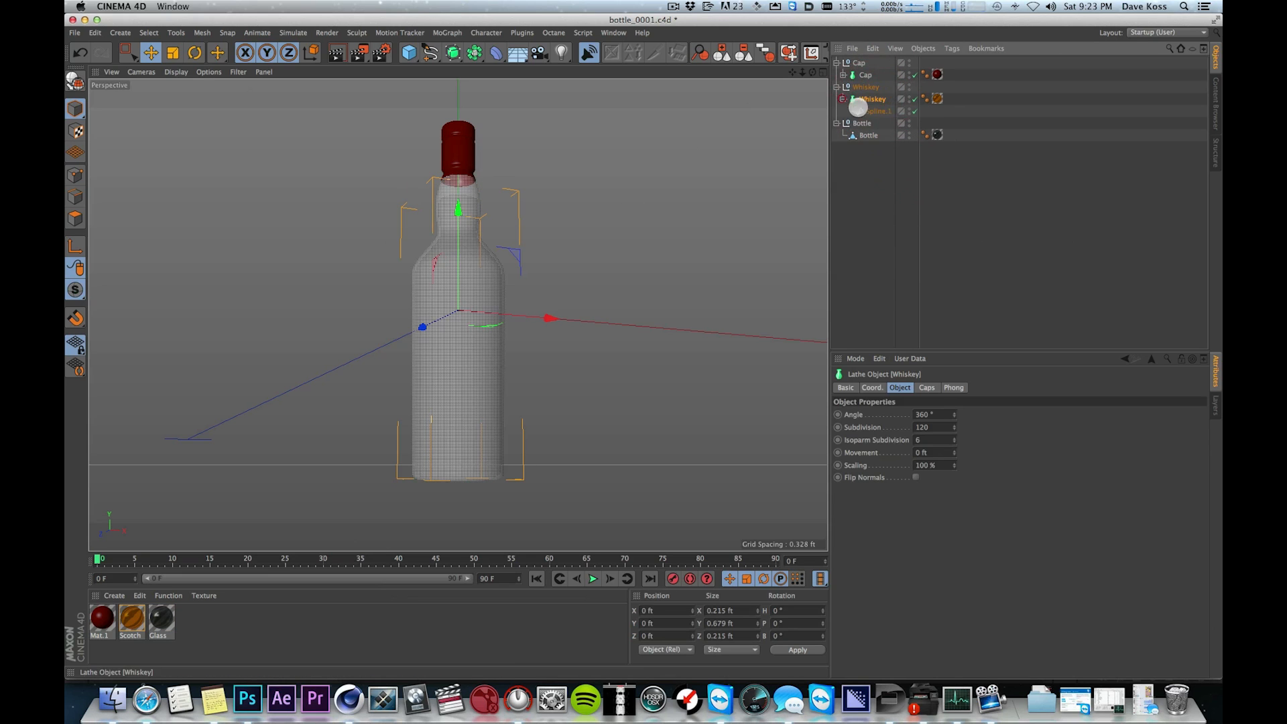
left_click(865, 74)
left_click(842, 74)
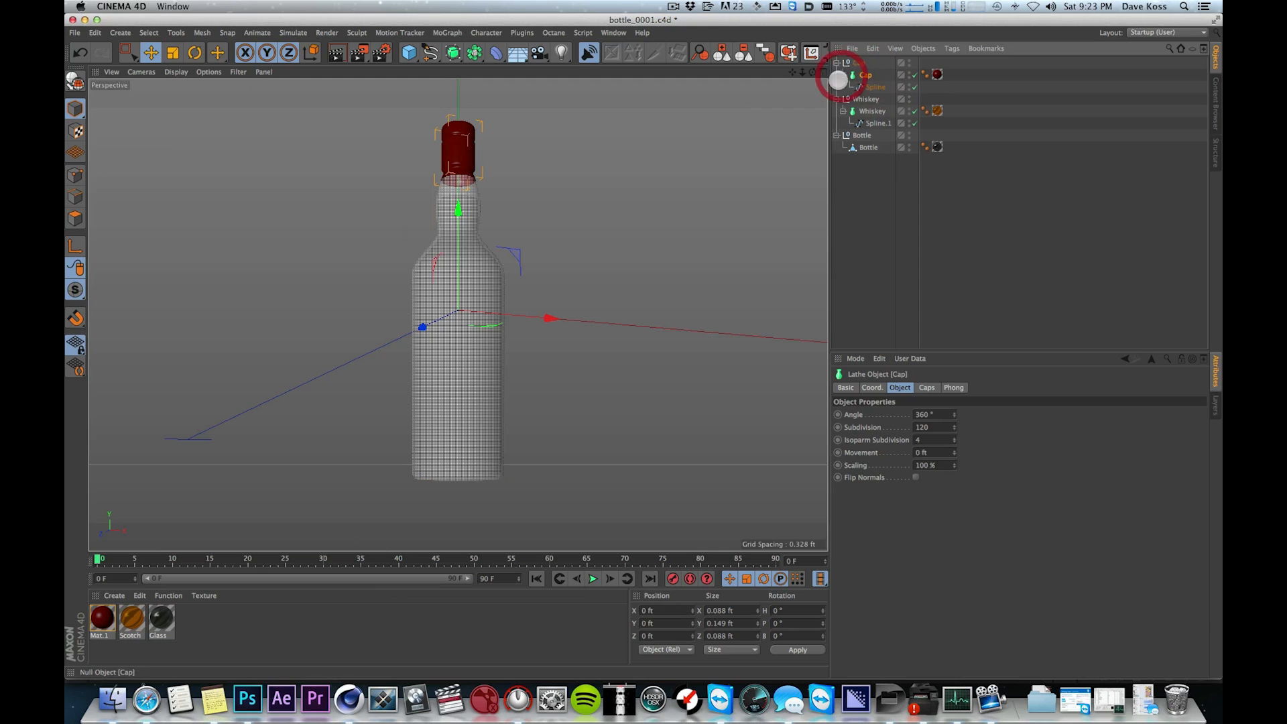
- Collapse the Cap, Whiskey and Bottle hierarchies and clear the object selection
left_click(836, 63)
left_click(836, 75)
left_click(835, 86)
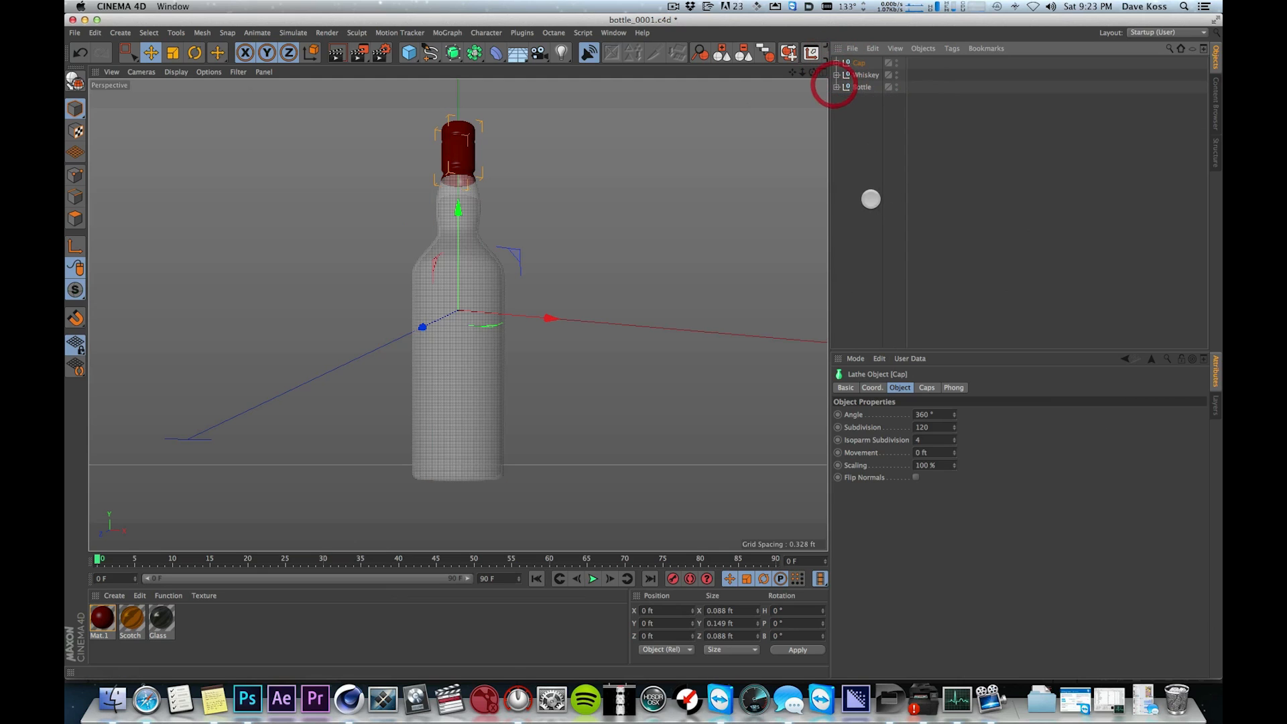
left_click(872, 208)
left_click(923, 172)
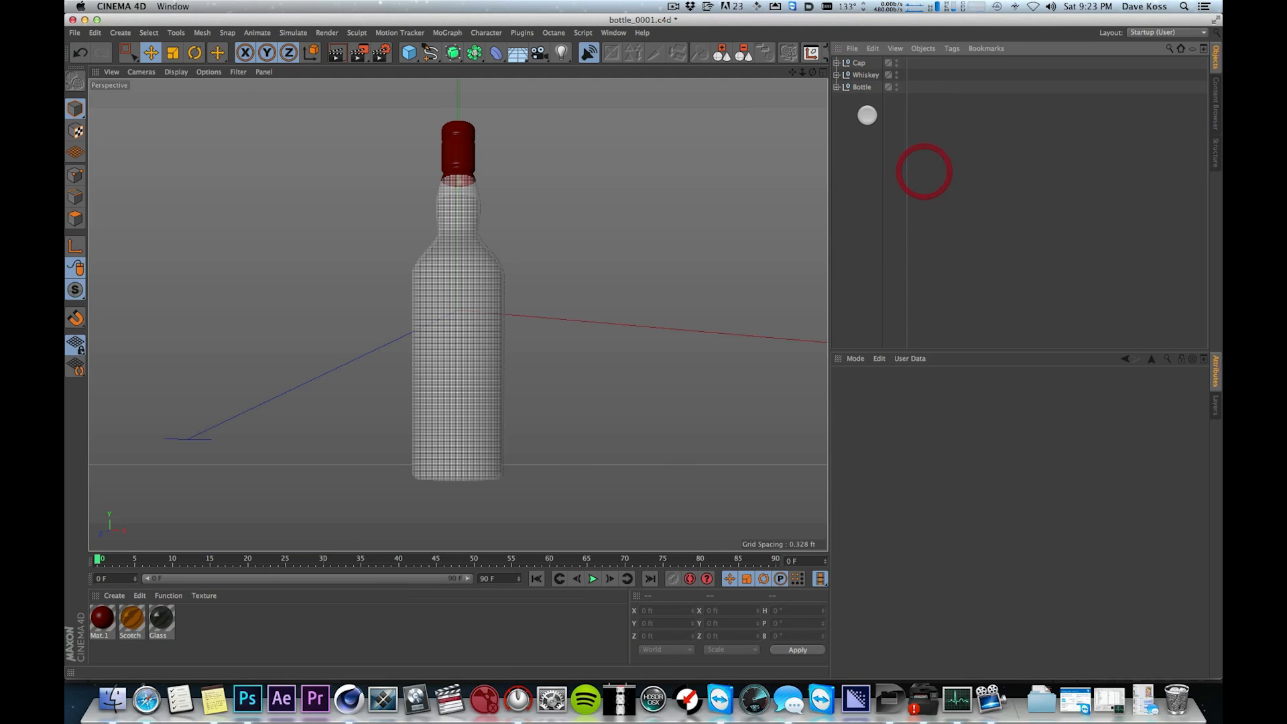
- Group all objects under a single null and rename it Bottle
key("super+a")
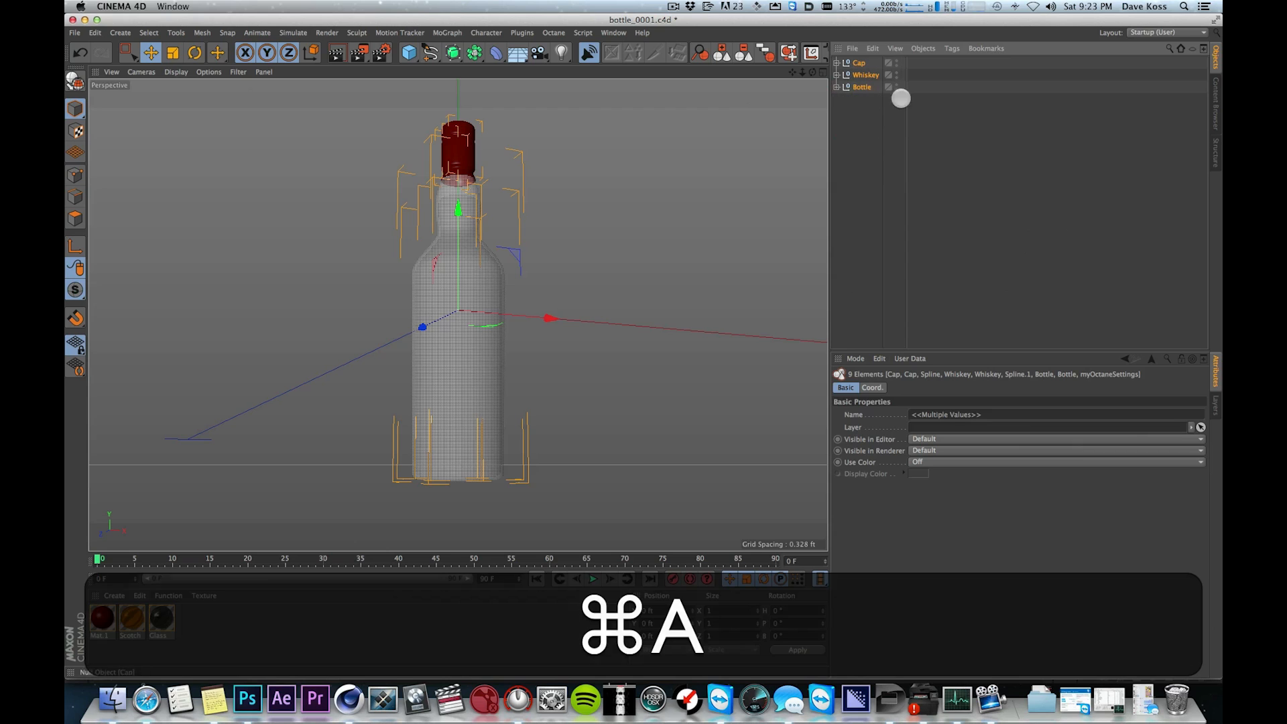
key("alt+g")
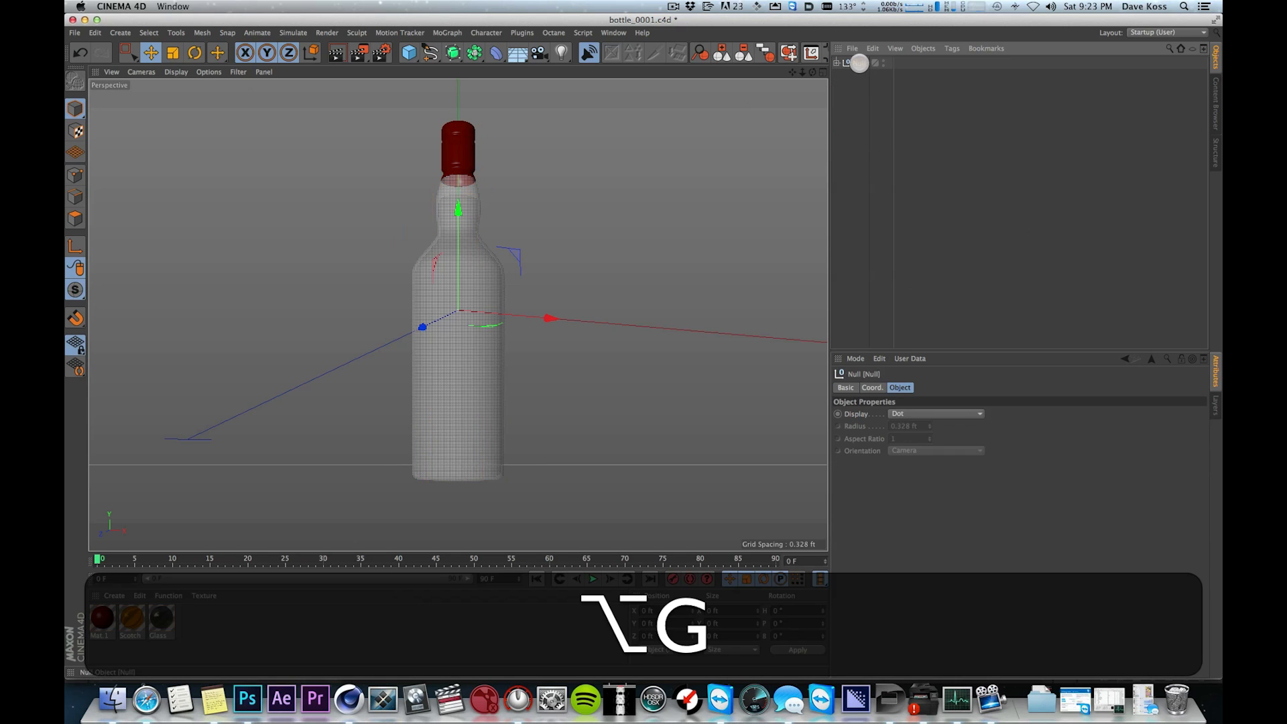
double_click(860, 63)
type("B")
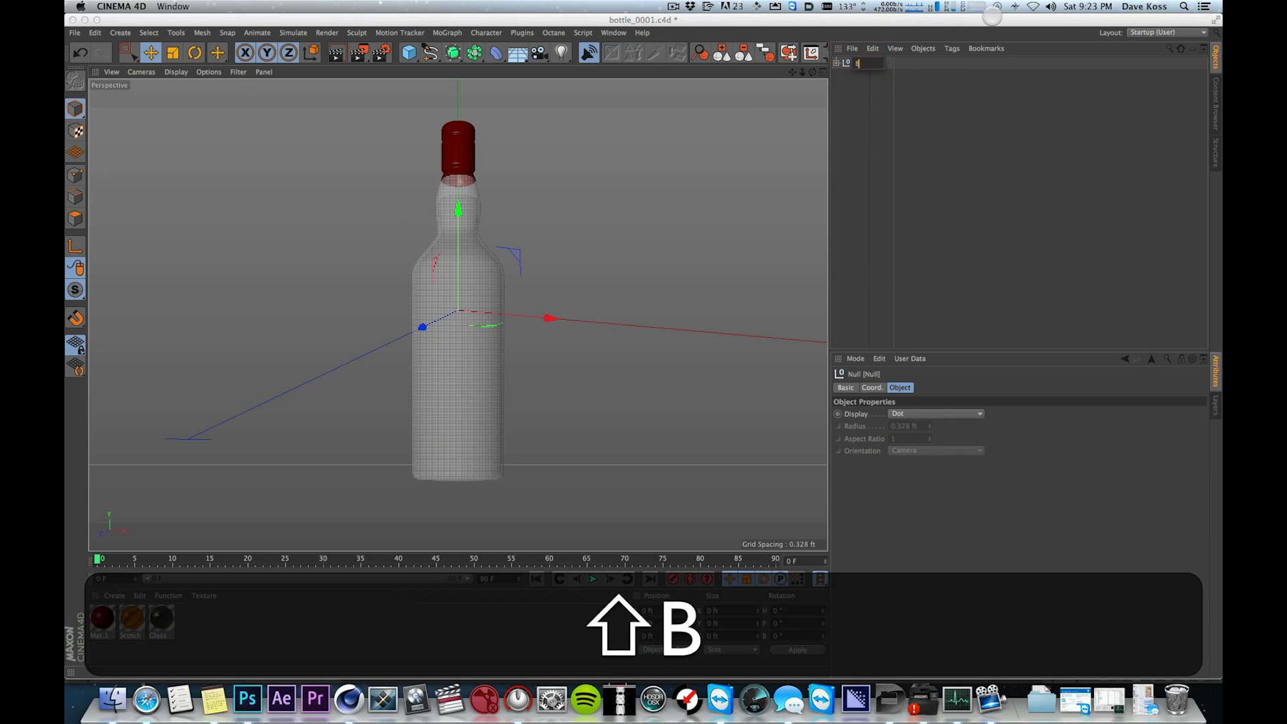
type("ottle")
key("Return")
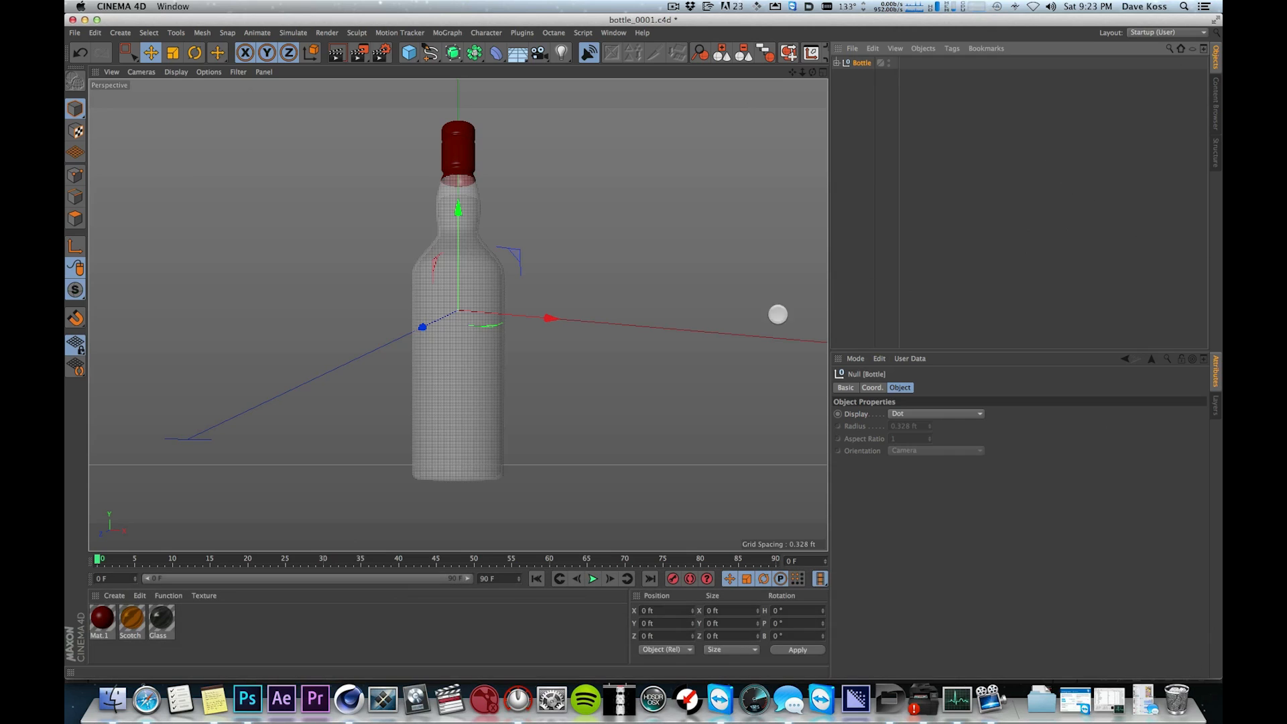
left_click_drag(900, 291, 939, 364)
left_click(979, 199)
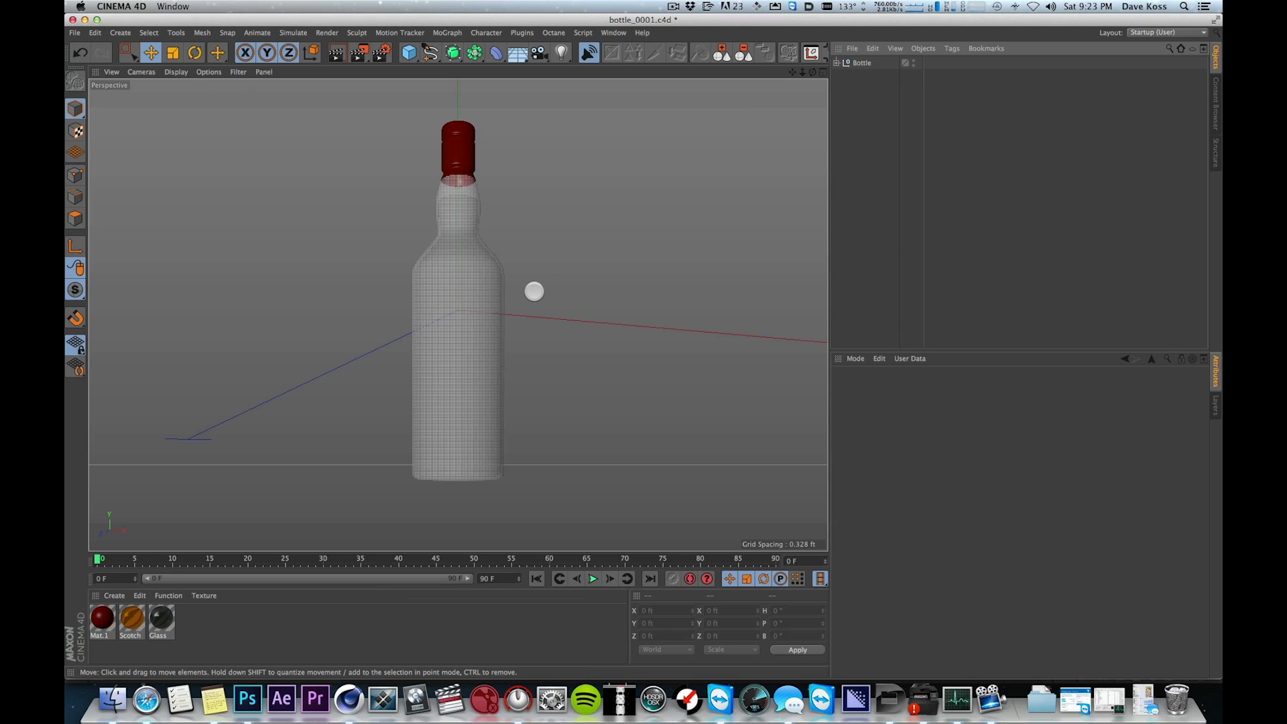
- Start an interactive render region framing the whole bottle in the perspective view
key("alt")
key("alt+r")
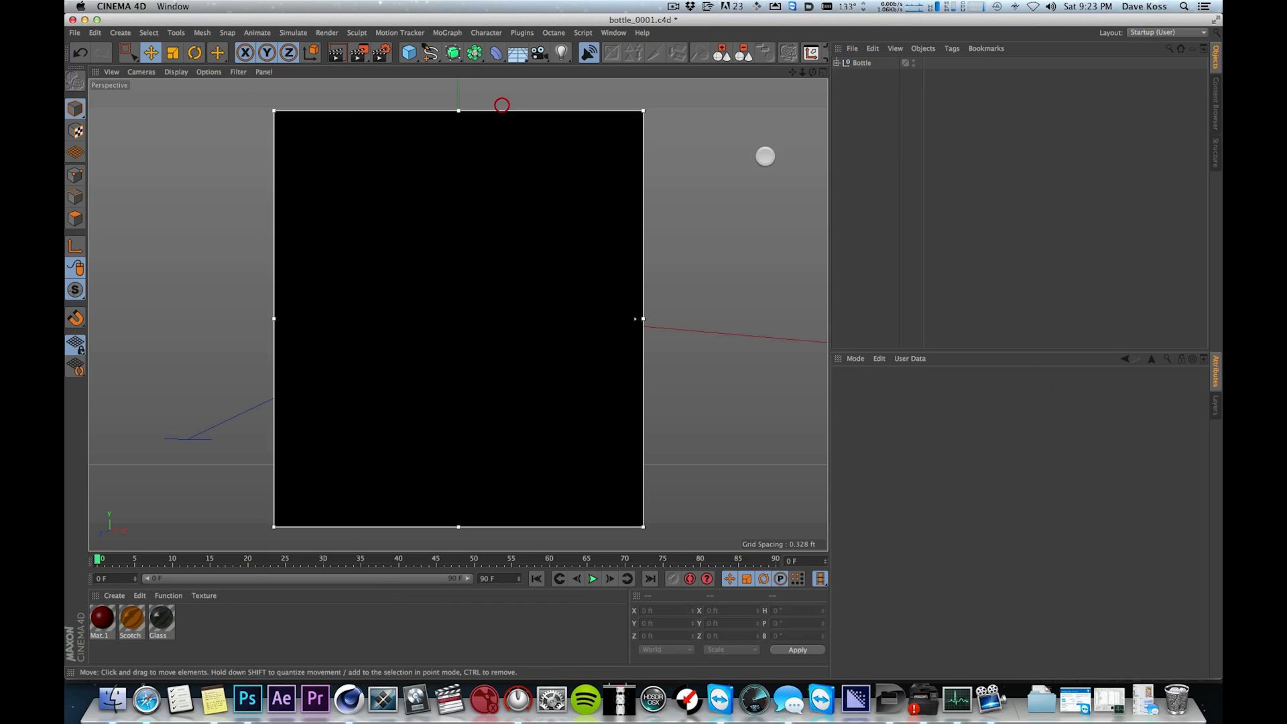
key("super+z")
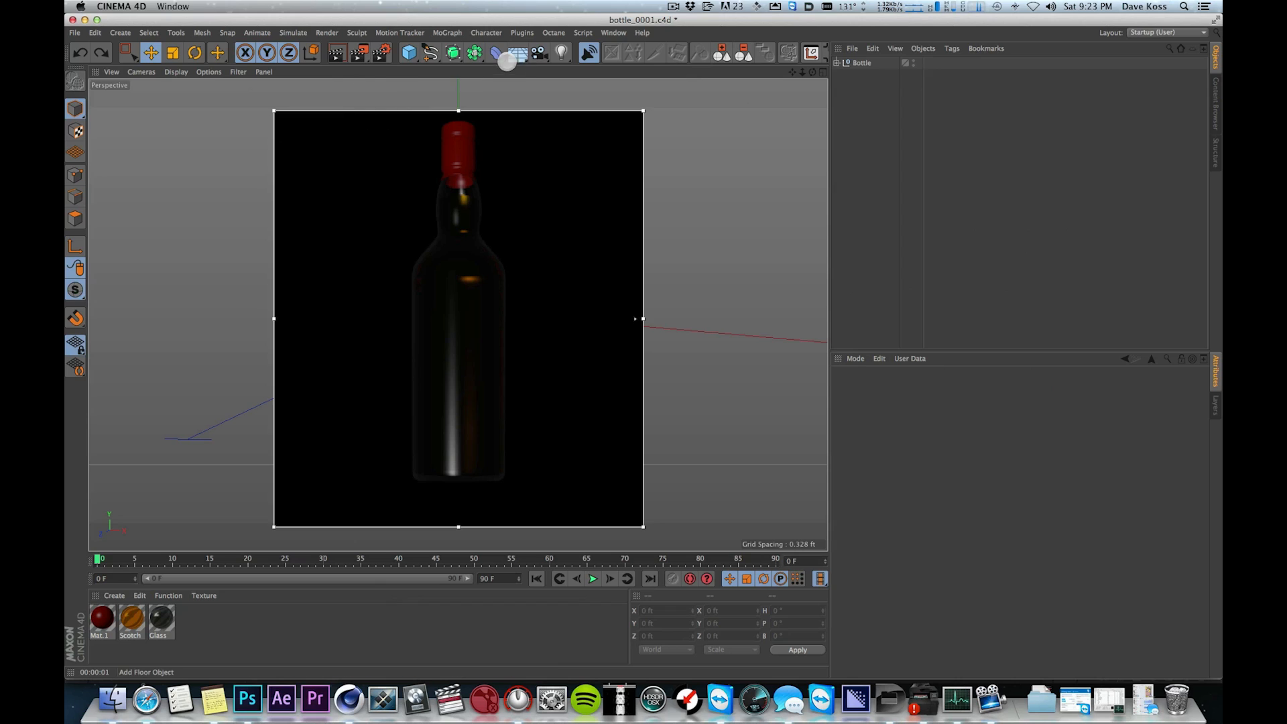
- Add a Sky object to the scene and deselect it
left_click(517, 54)
left_click(554, 89)
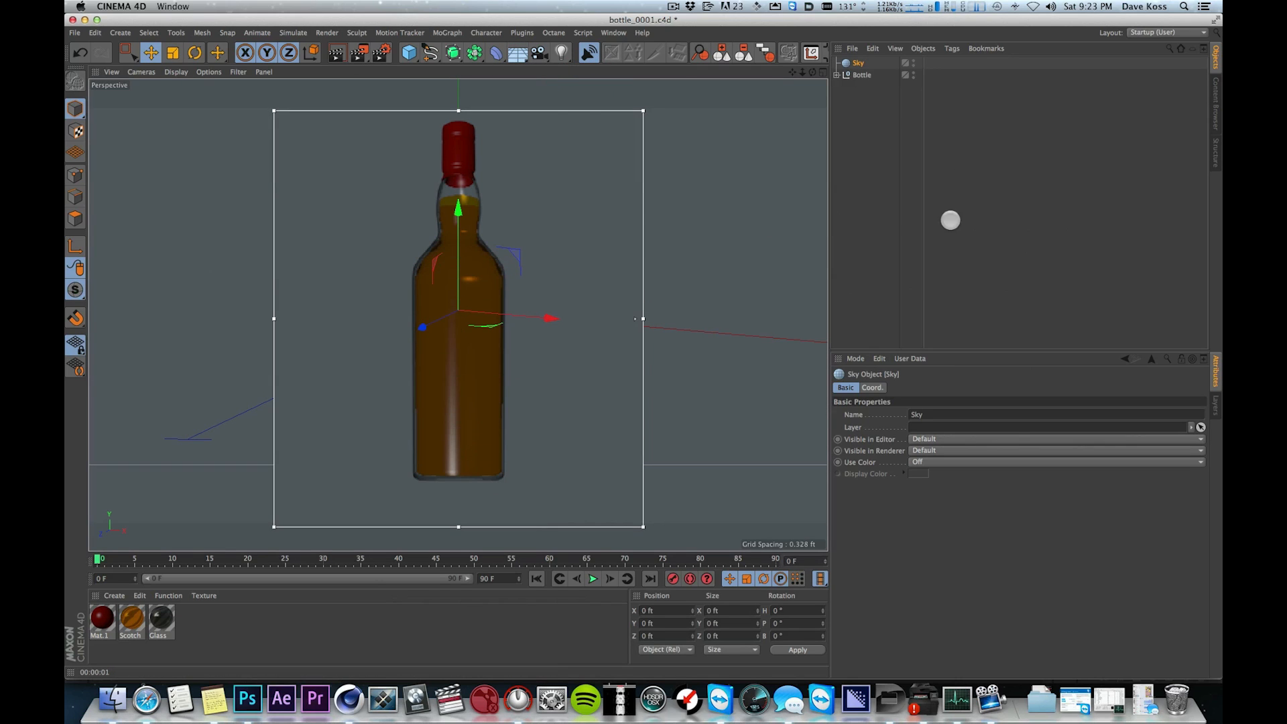
left_click(1123, 152)
- Search the Content Browser's Presets for "hdr" and browse the available images
left_click(1215, 101)
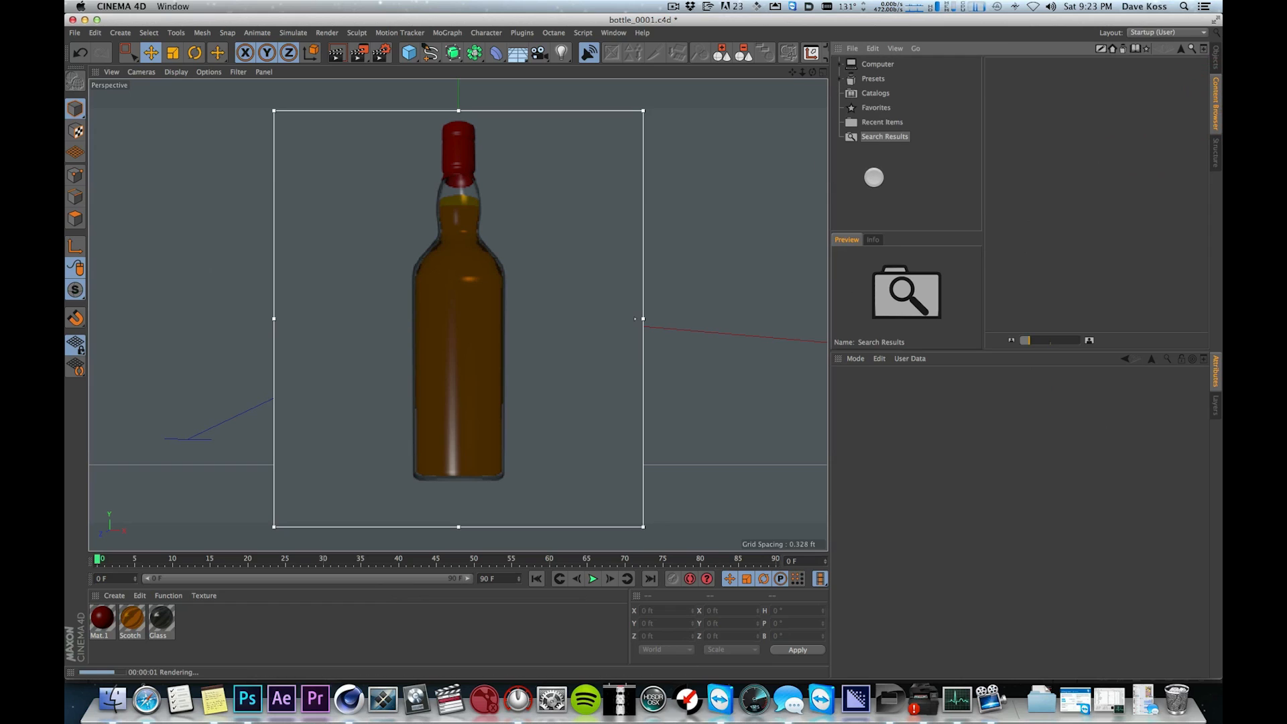
left_click(873, 78)
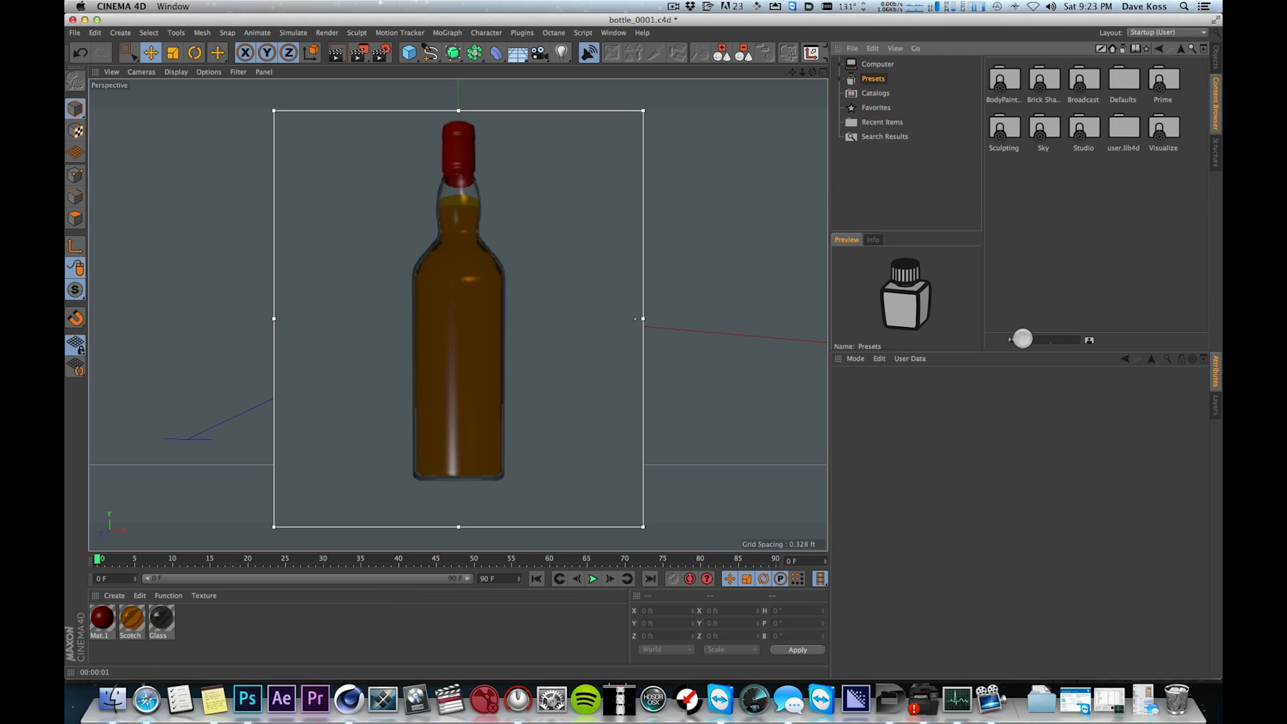
left_click(1191, 48)
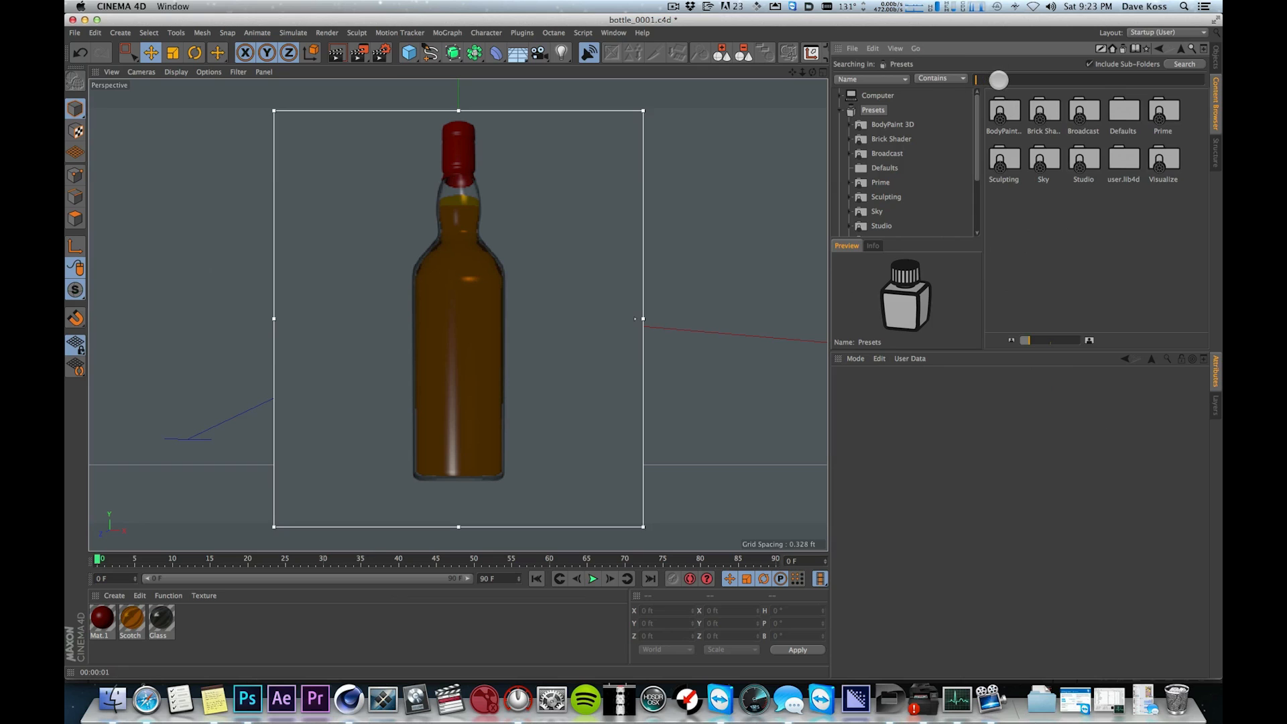
type("hd")
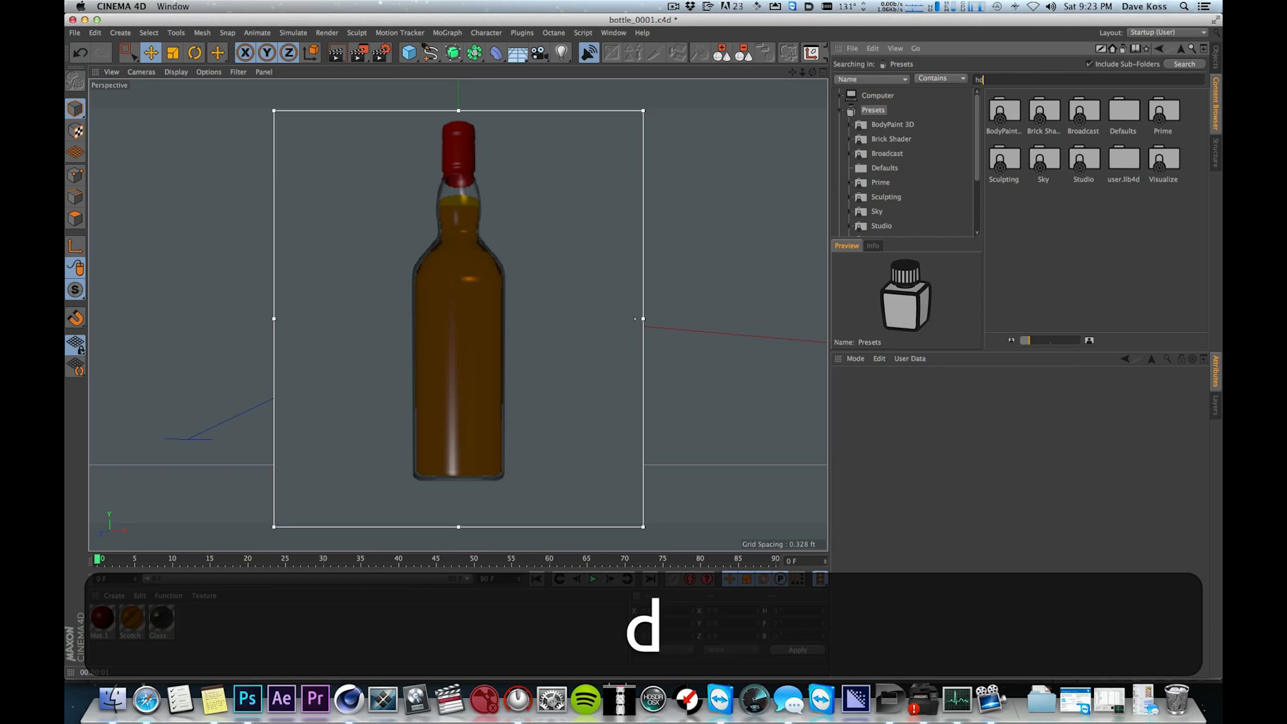
type("r")
key("Return")
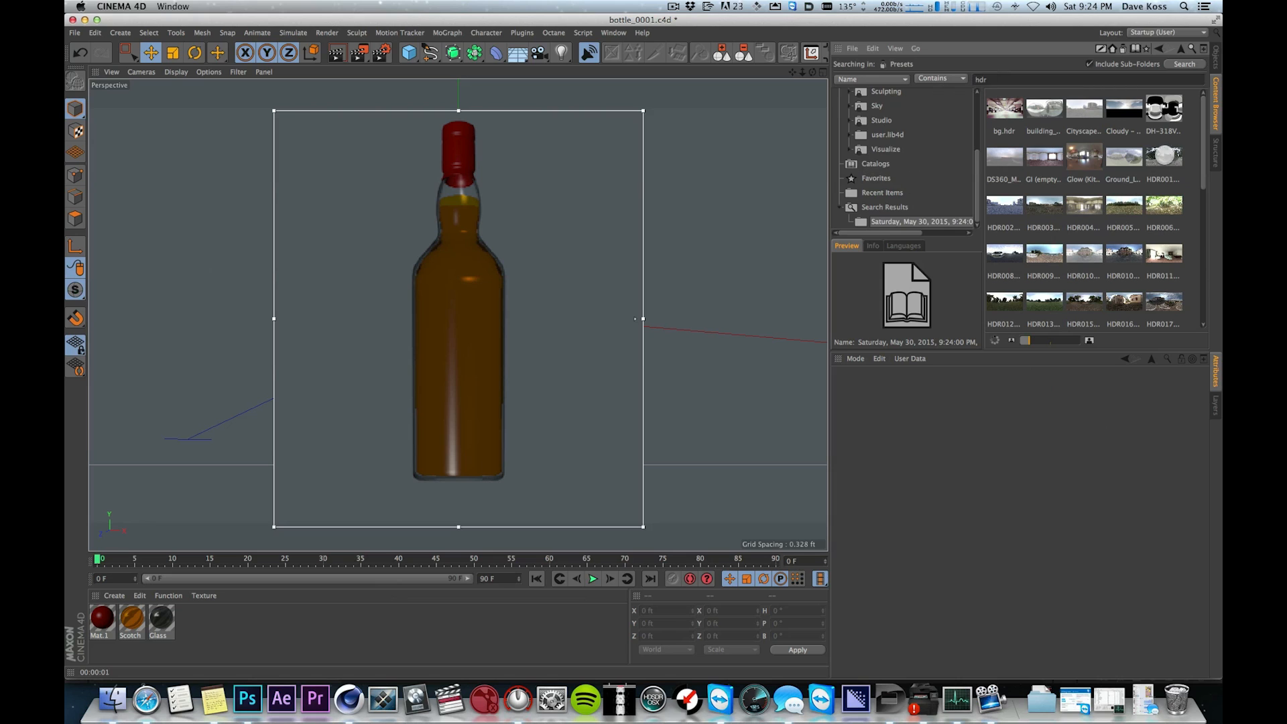
left_click_drag(1204, 134, 1177, 167)
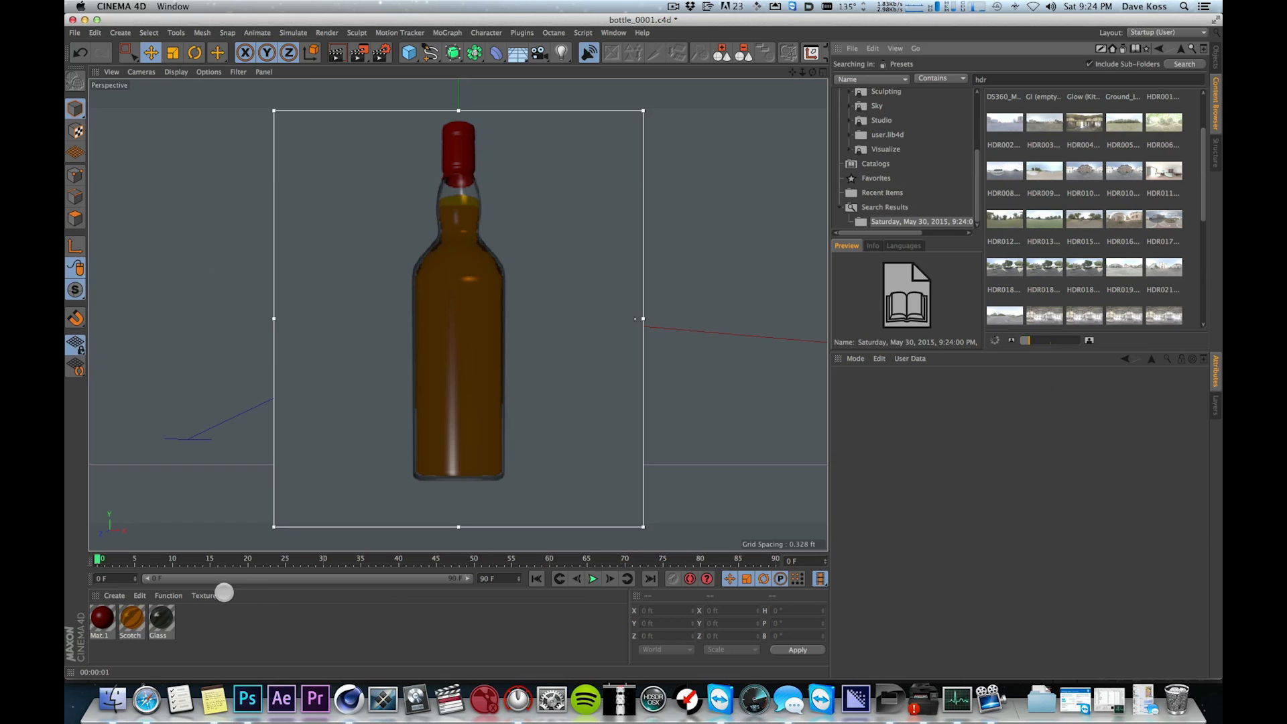
- Create a new material with Color and Reflectance disabled and Luminance enabled, and show its Luminance settings
double_click(264, 631)
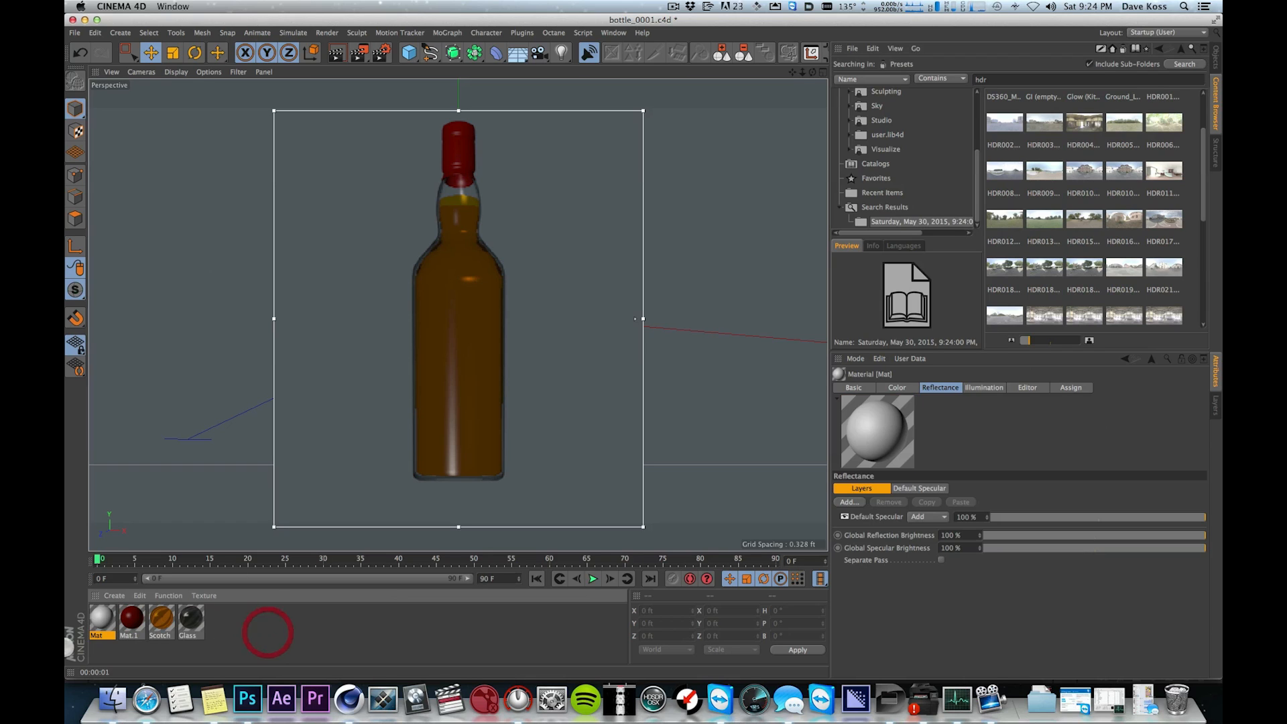
left_click(101, 620)
left_click(102, 620)
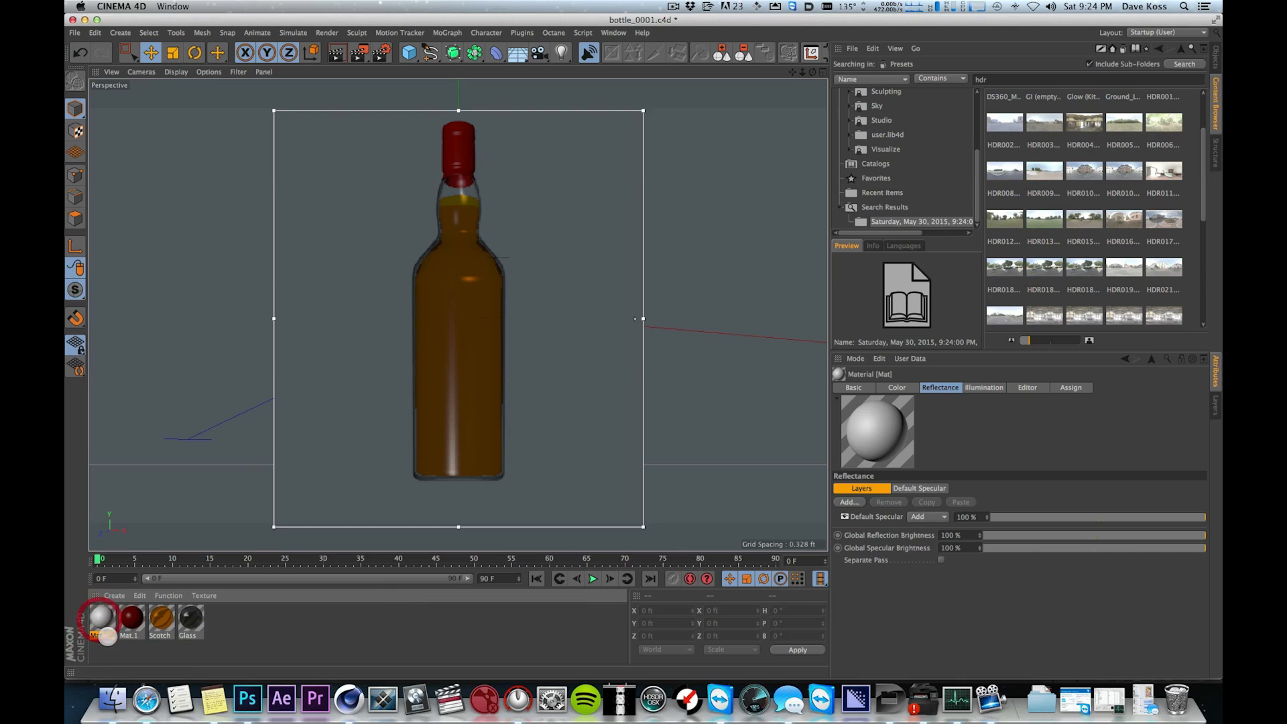
left_click(101, 620)
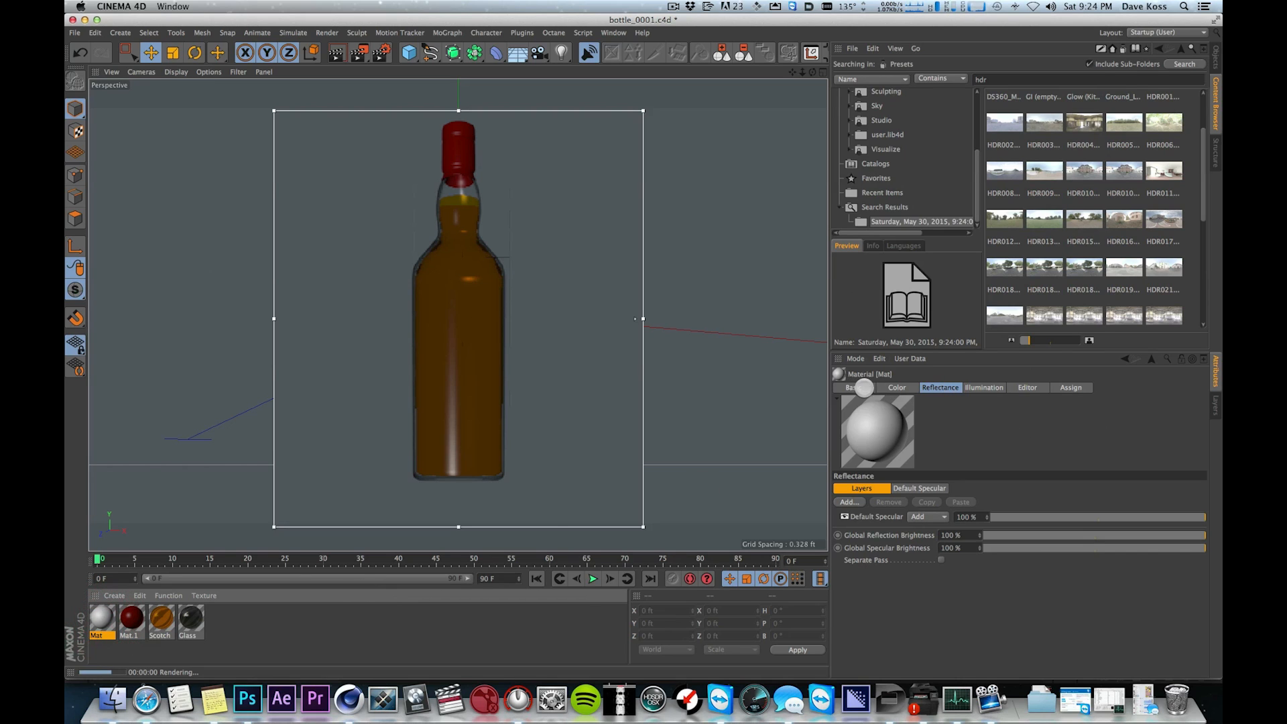
left_click(866, 387)
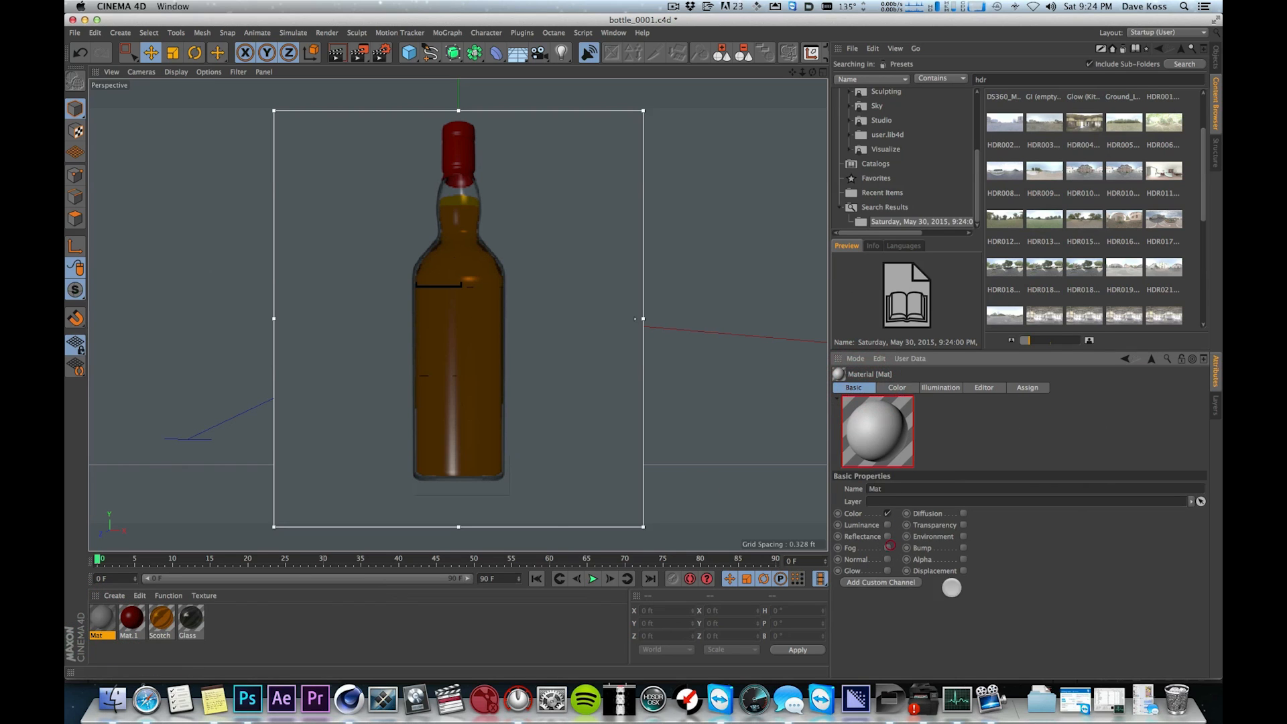
left_click(887, 513)
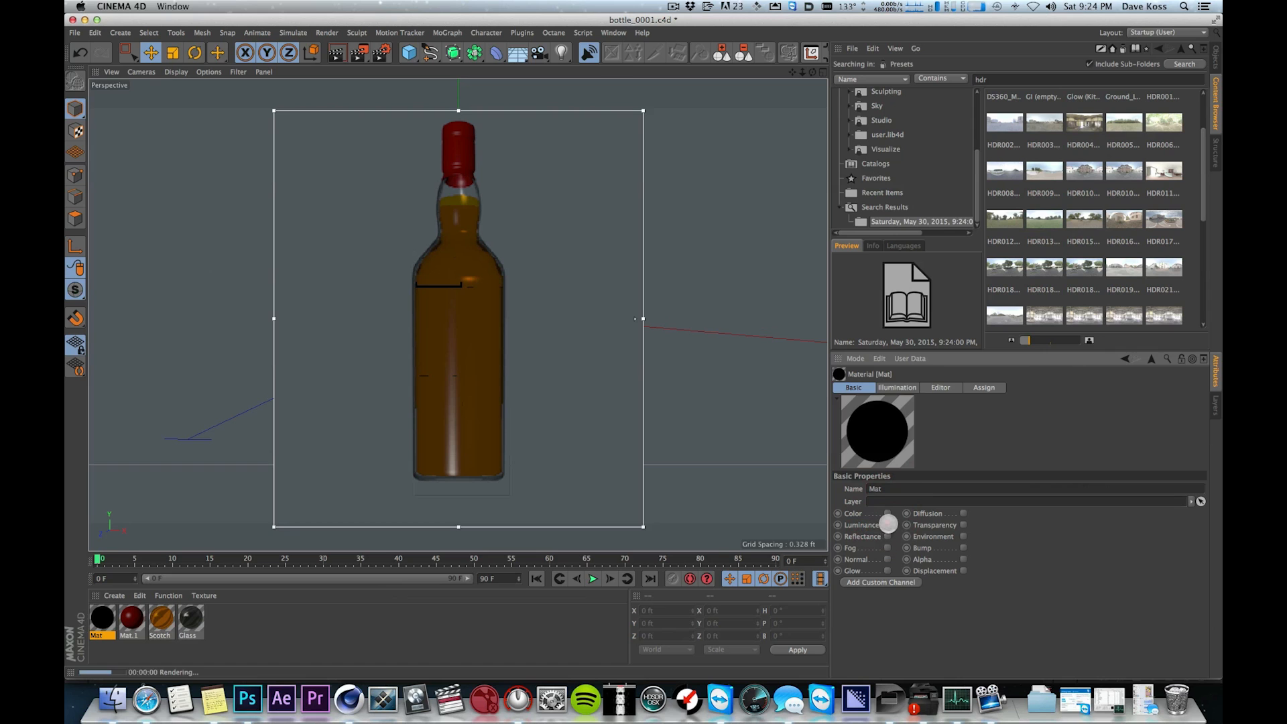
left_click(888, 524)
left_click(894, 387)
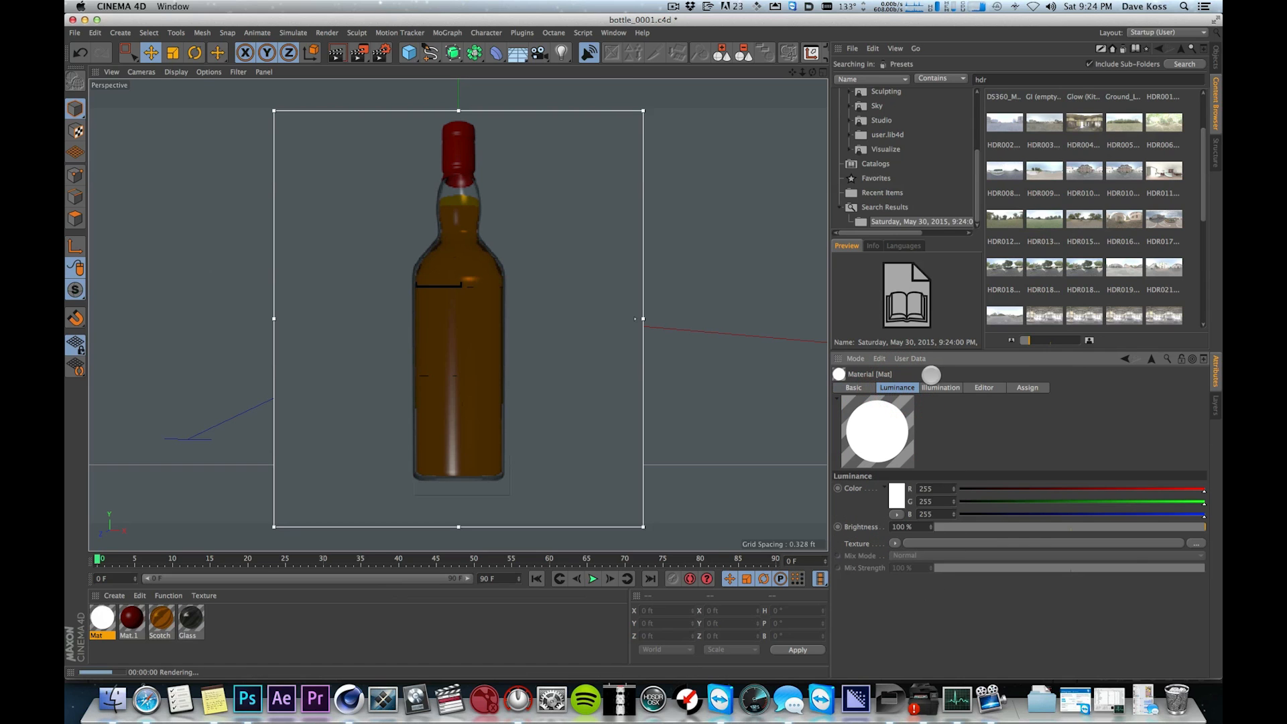
- Switch to Finder, preview brograph_sky.hdr in the project's tex folder, and return to Cinema 4D
left_click_drag(66, 126, 668, 139)
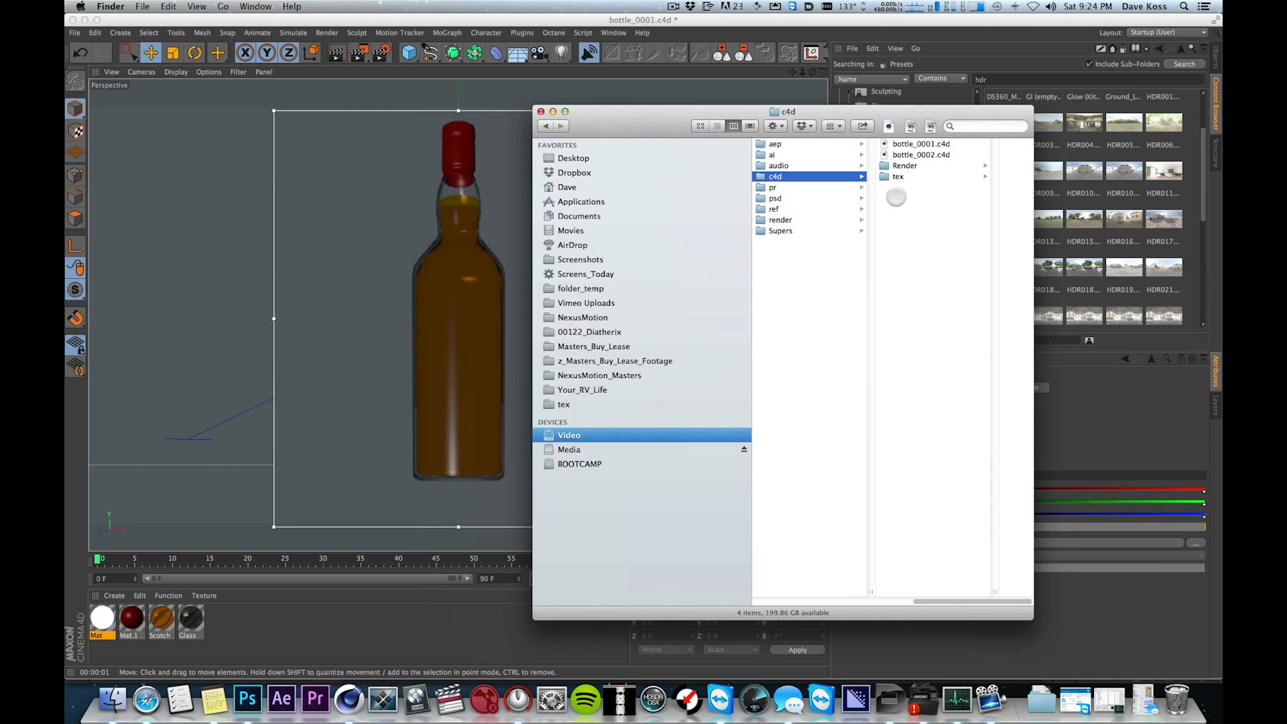
left_click(918, 176)
left_click_drag(911, 111, 884, 115)
left_click(840, 148)
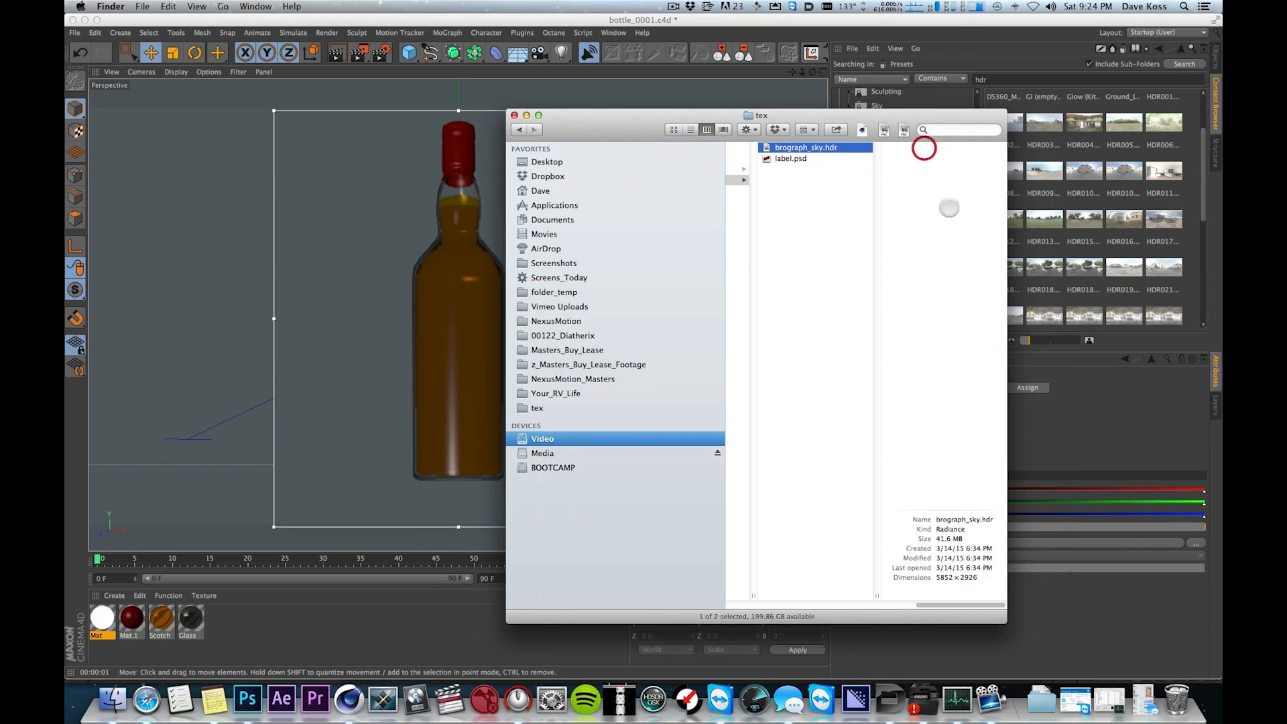
key("space")
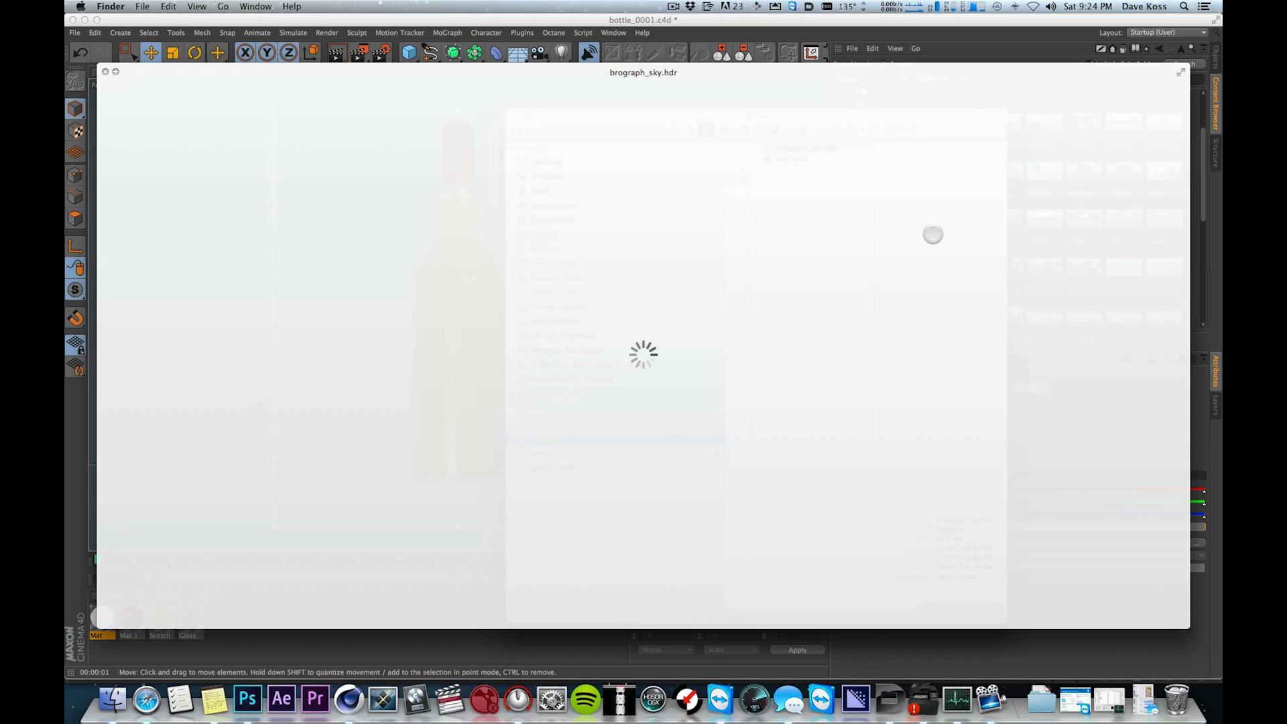
key("space")
left_click(1076, 423)
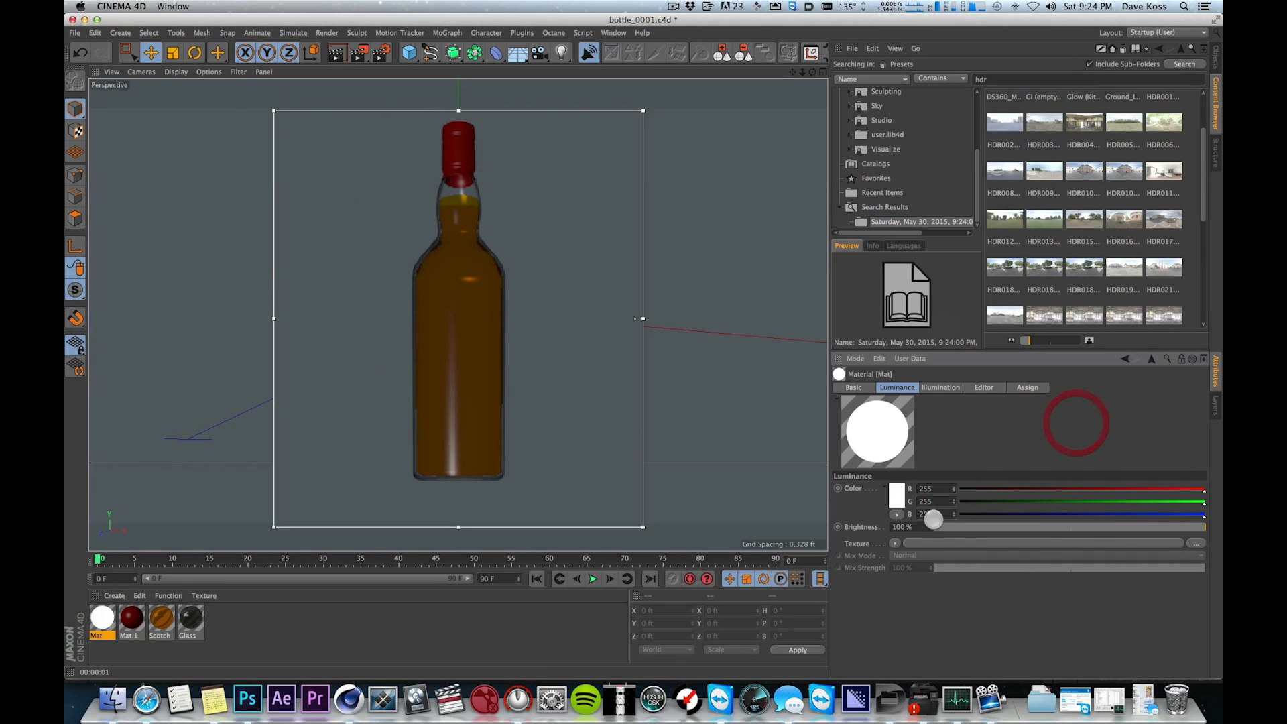
- Load brograph_sky.hdr from the tex folder as the new material's Luminance texture
left_click(1204, 548)
left_click(916, 126)
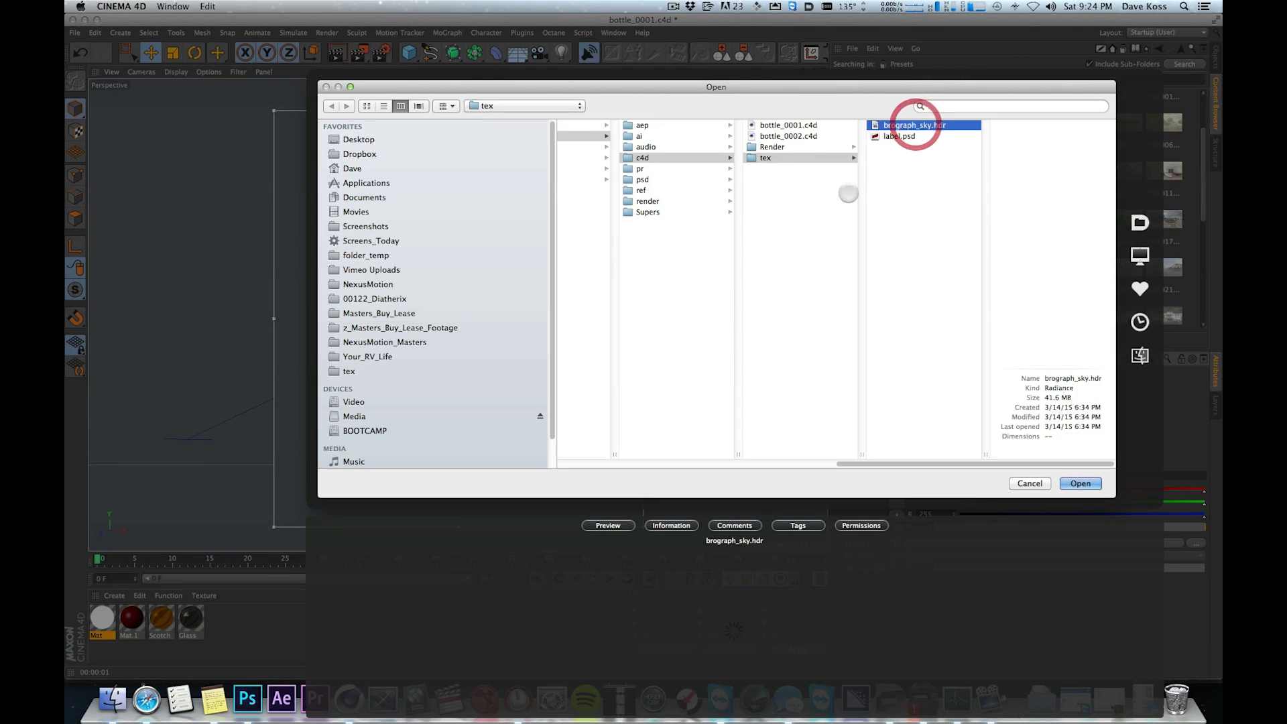
left_click(1080, 484)
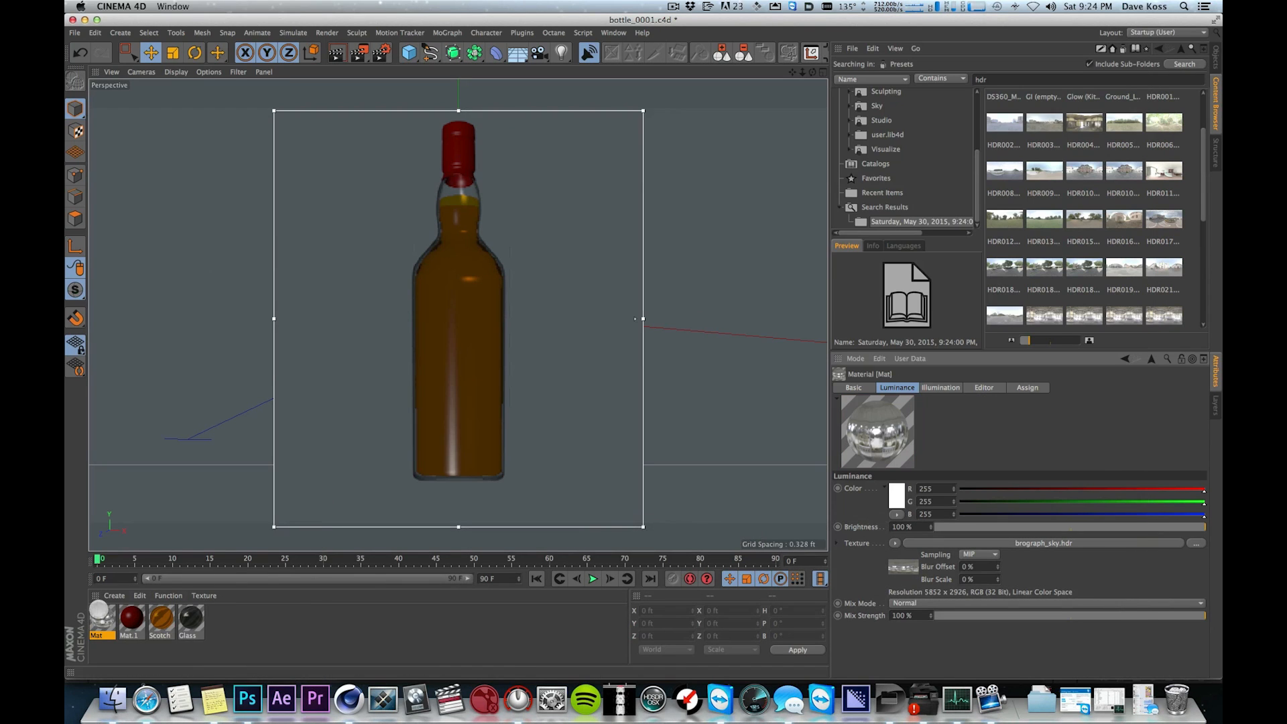
- Apply the HDR material to the Sky object and reselect the material for editing
left_click(1211, 56)
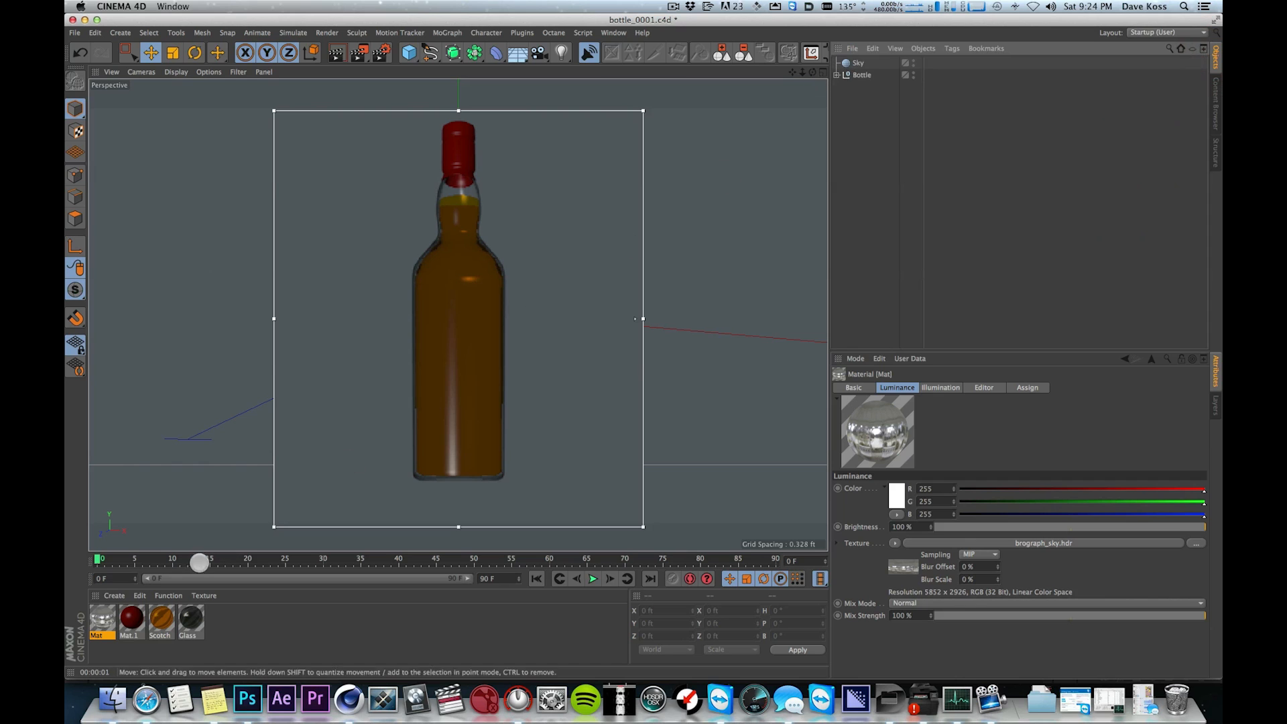
left_click_drag(100, 616, 857, 62)
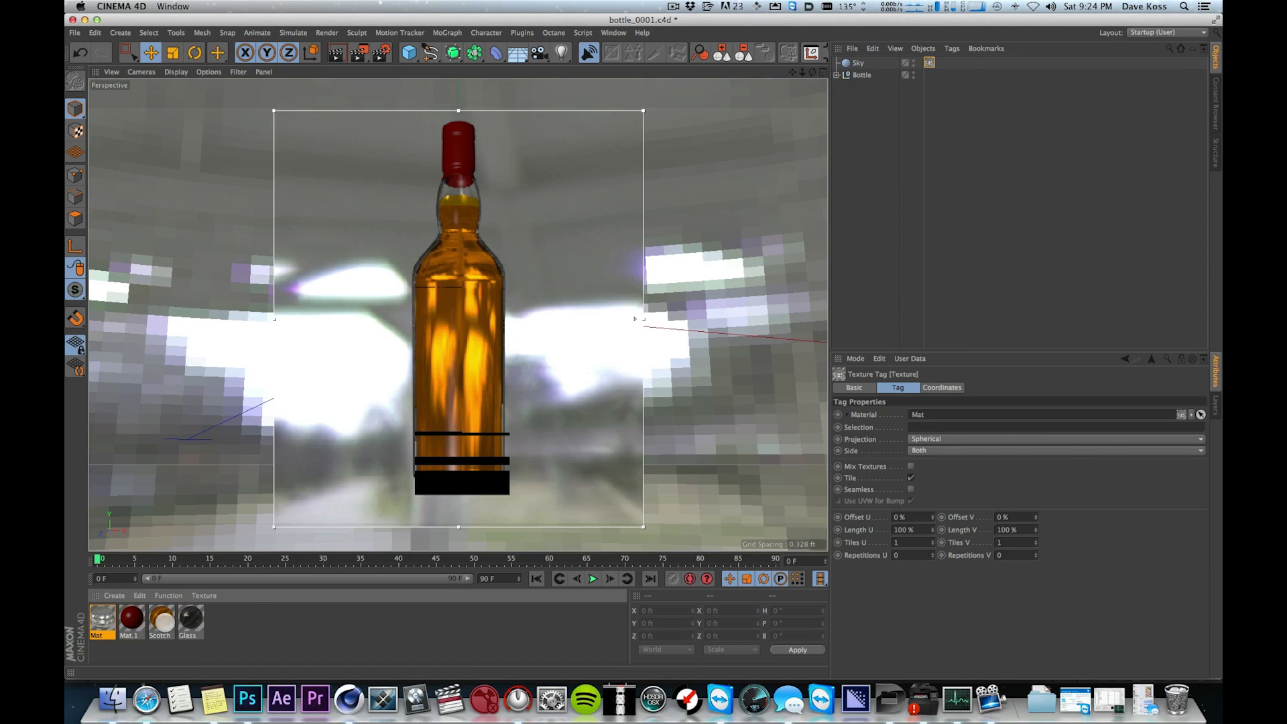
left_click(102, 616)
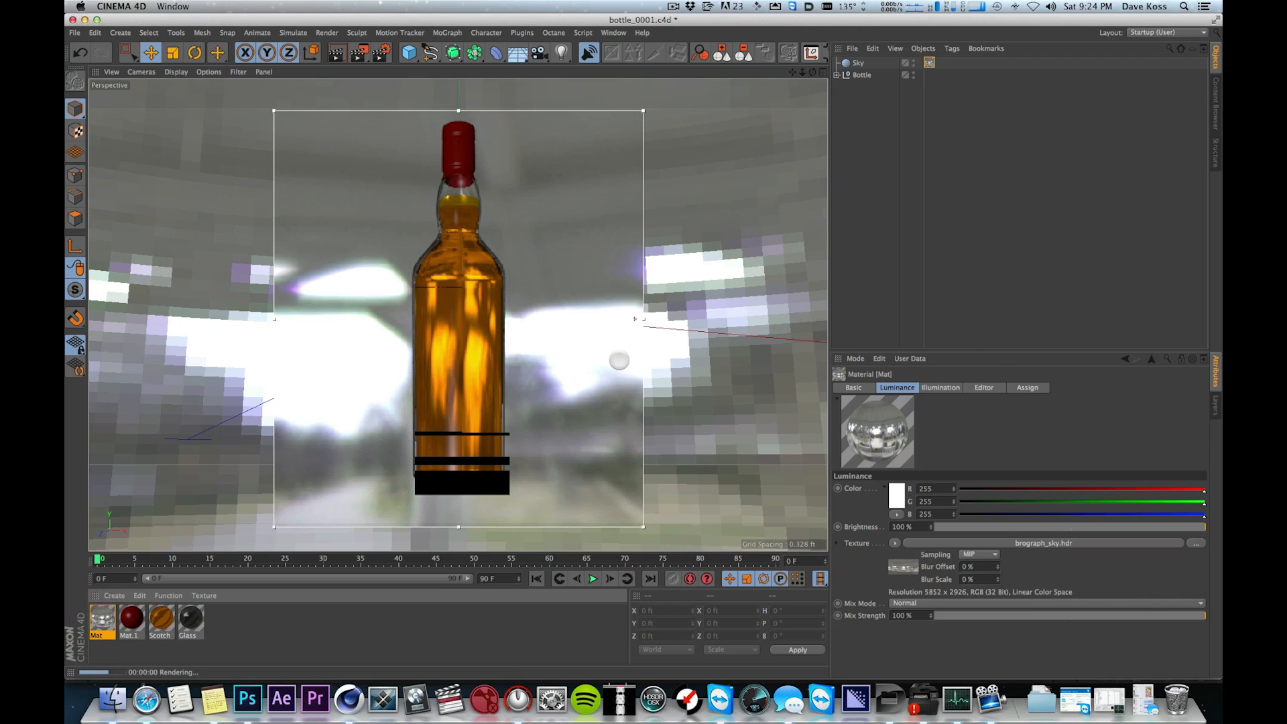
- Turn off the interactive render region and set the HDR material's Texture Preview Size to 2048x2048 (16 MB)
key("alt+r")
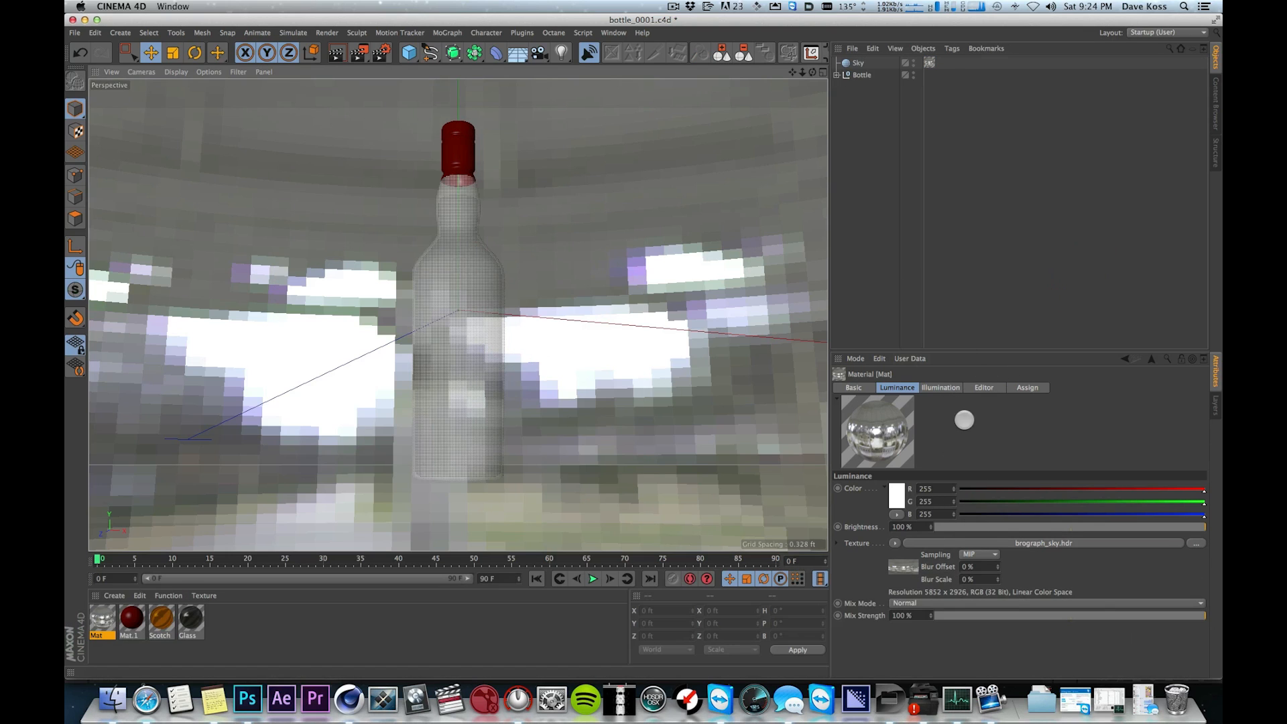
left_click(984, 387)
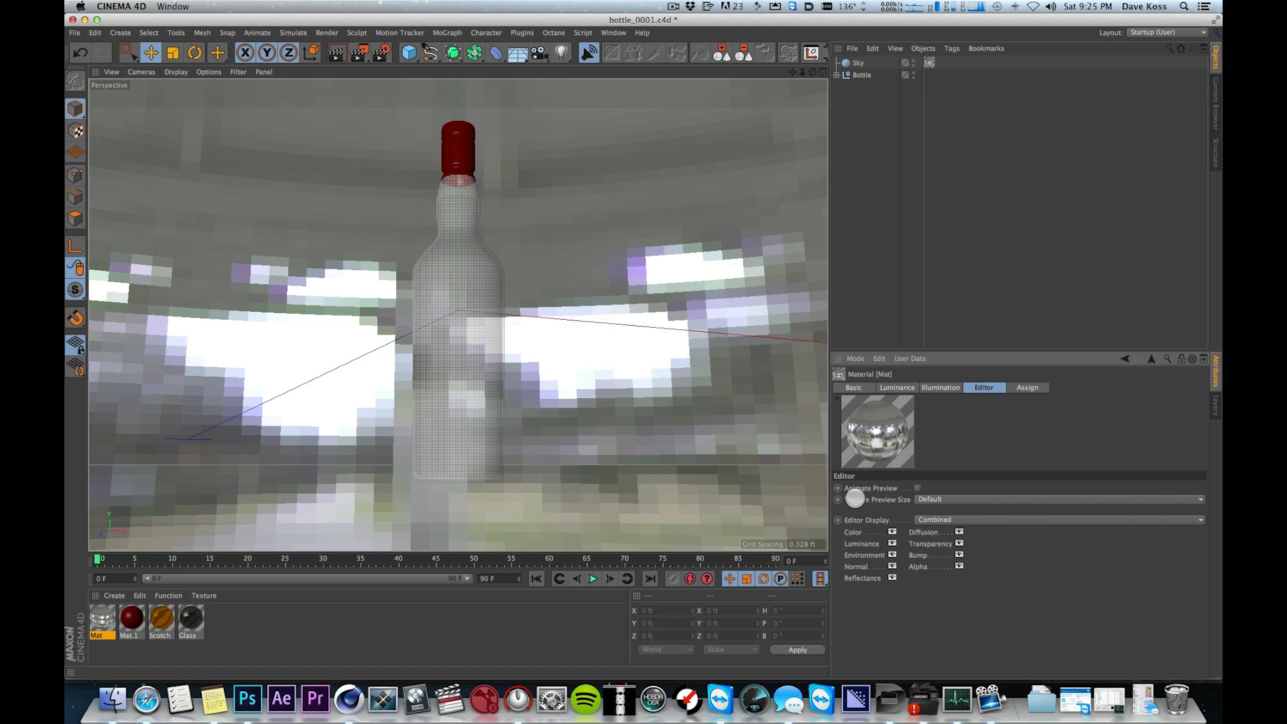
left_click(947, 498)
left_click(977, 598)
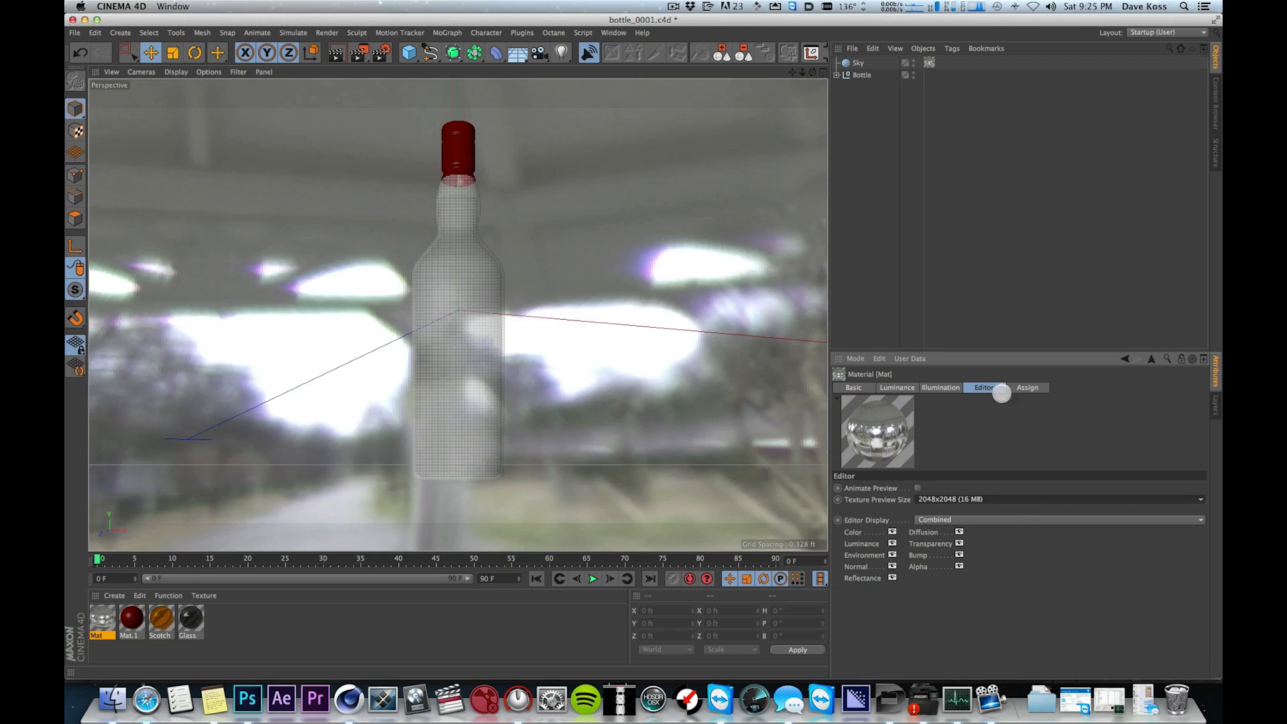
- Turn the interactive render region back on for a lower view of the bottle and adjust the region's render quality
left_click_drag(525, 373, 577, 319, "alt")
key("alt+r")
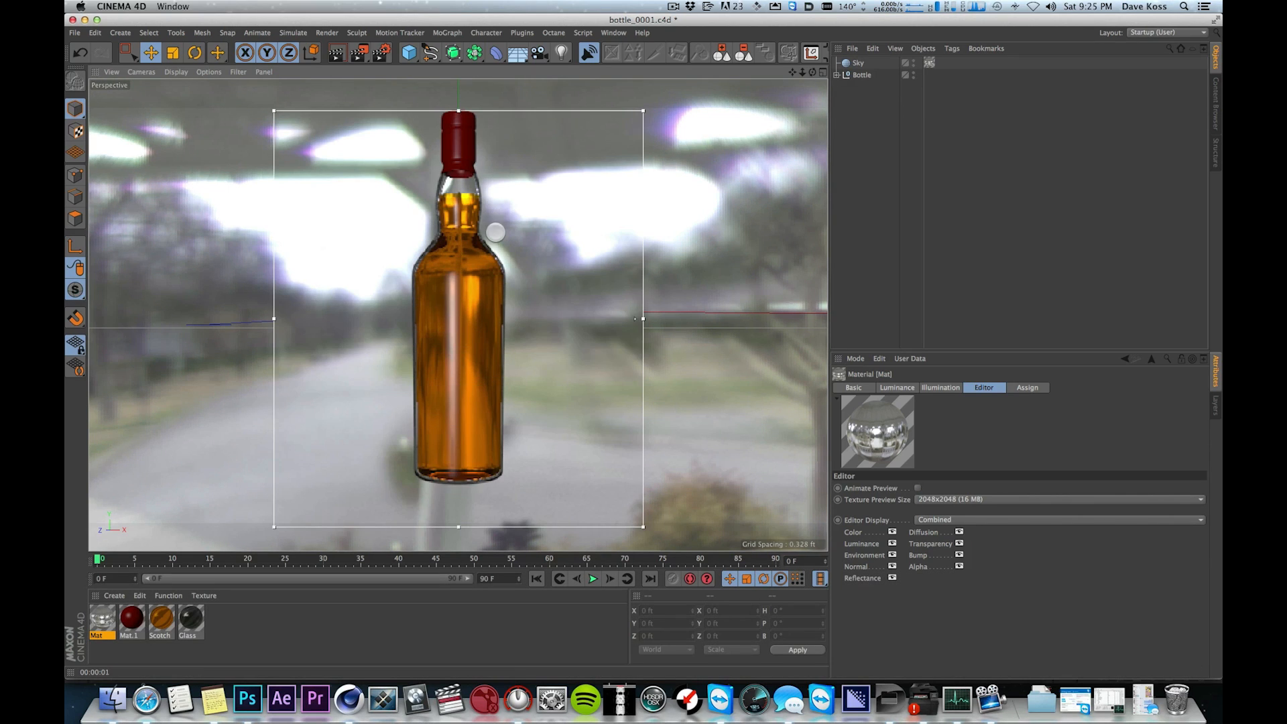
left_click(634, 319)
left_click_drag(634, 319, 625, 471)
left_click(642, 492)
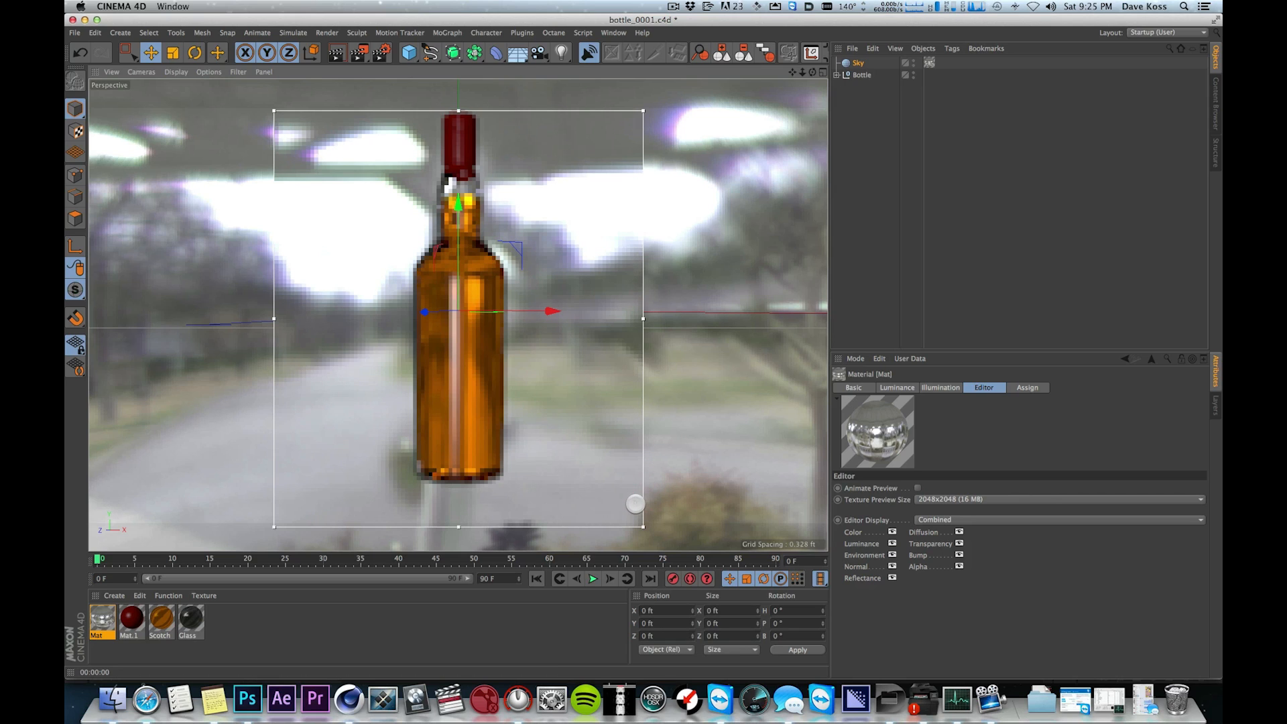
left_click(636, 298)
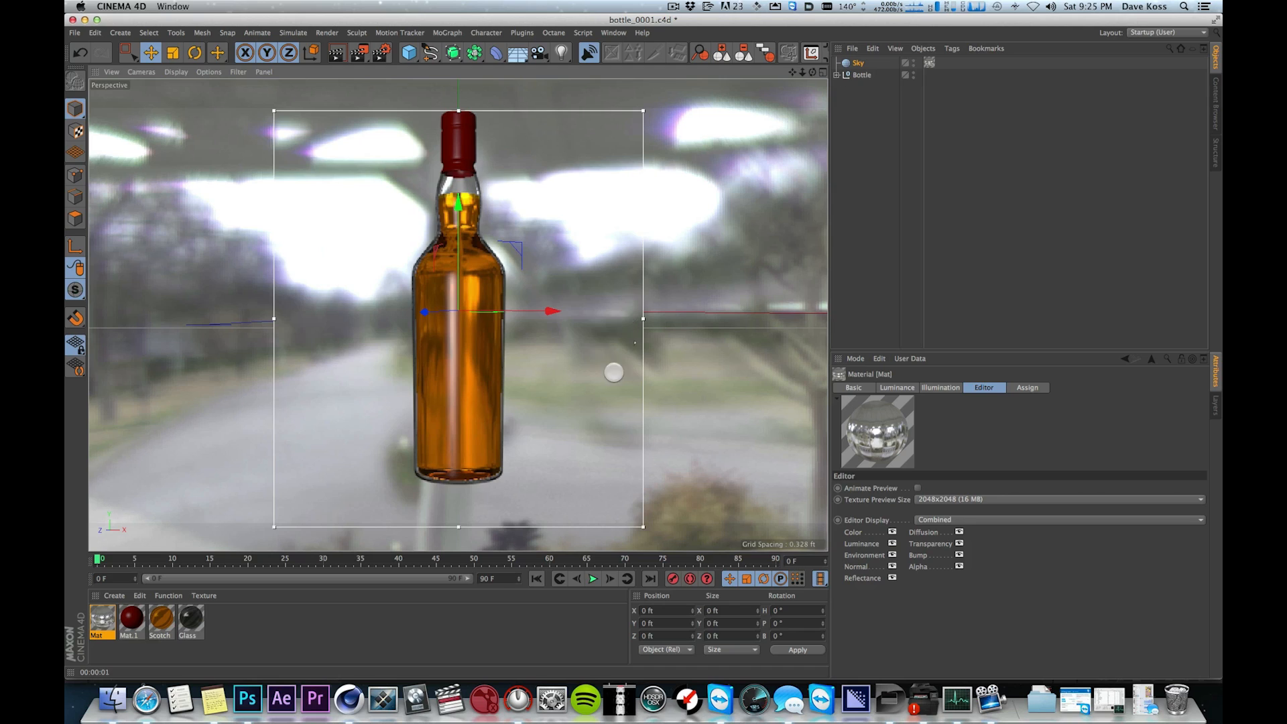
left_click(634, 343)
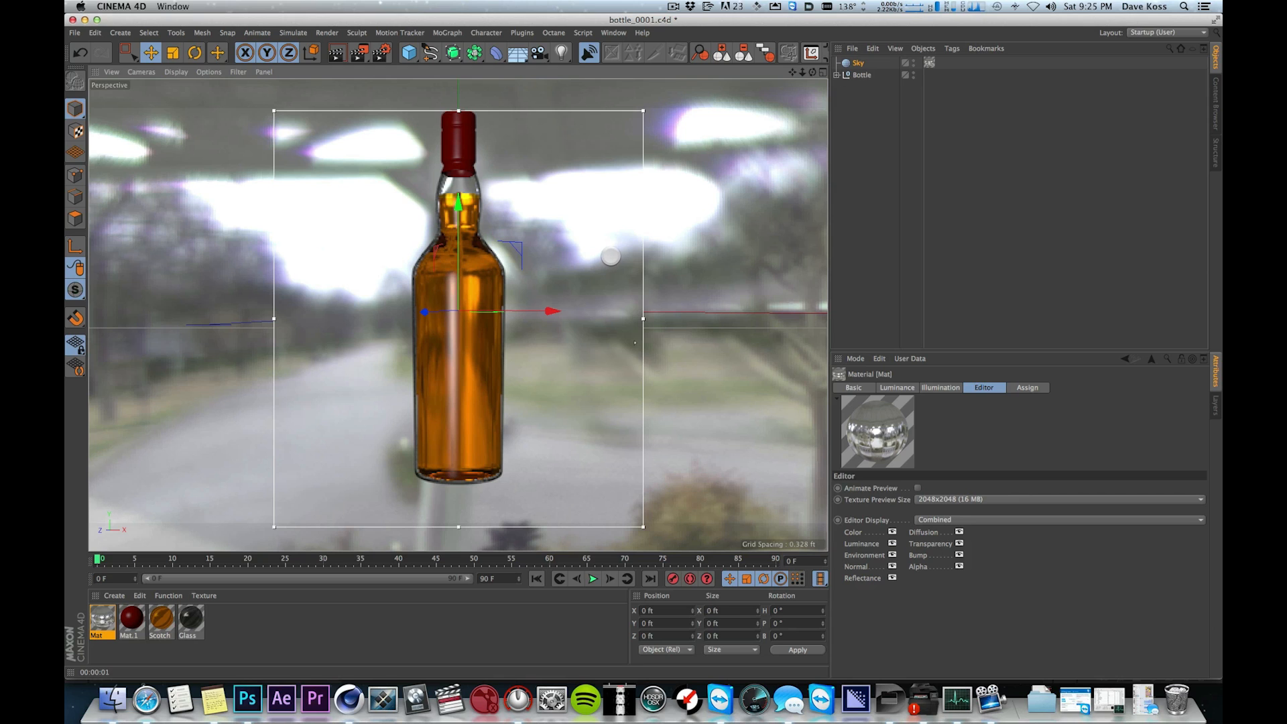
- Switch to Finder and open label.psd from the tex folder in Photoshop
left_click(425, 625)
key("alt+super+r")
key("super+Tab")
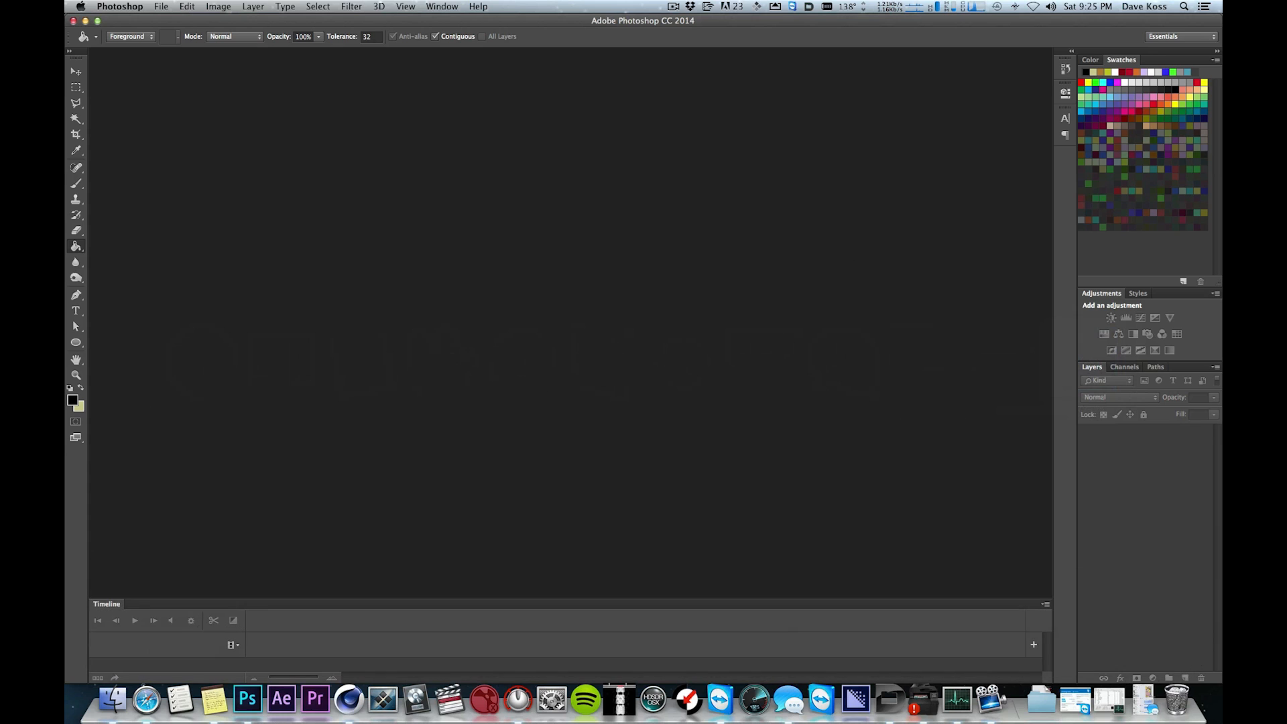
left_click(113, 698)
left_click_drag(654, 125, 396, 130)
double_click(569, 160)
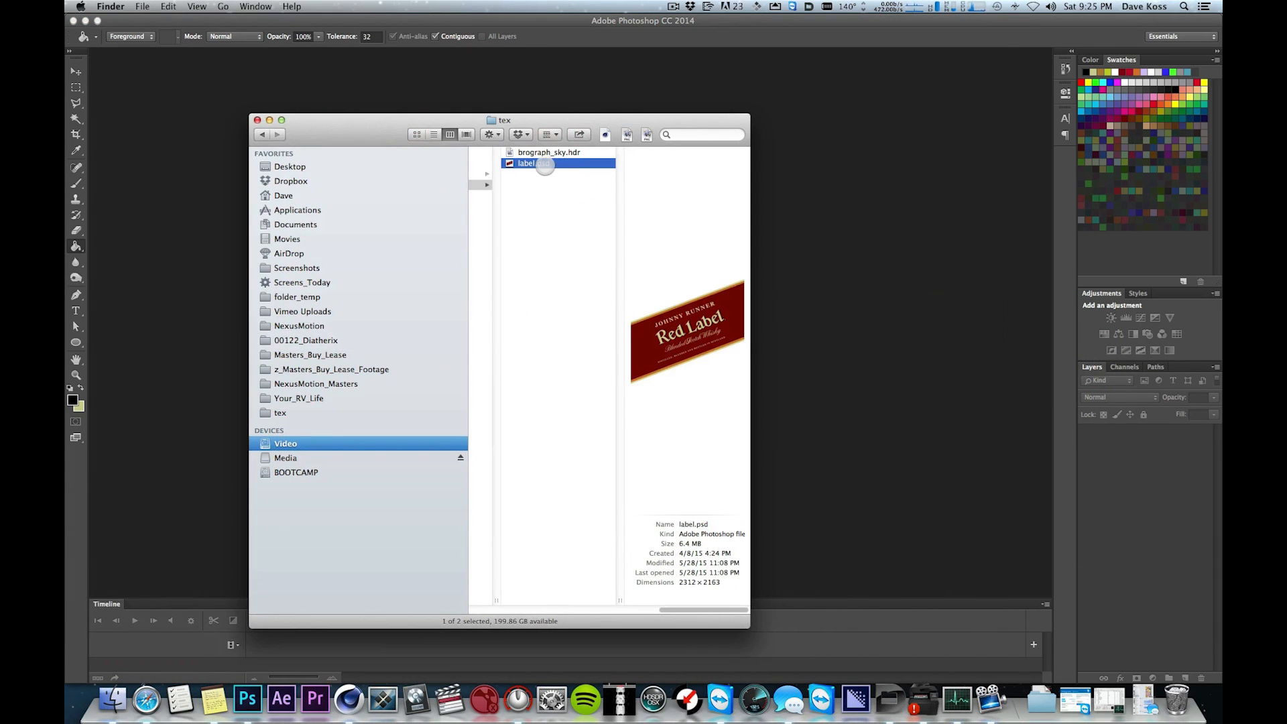
key("super+Tab")
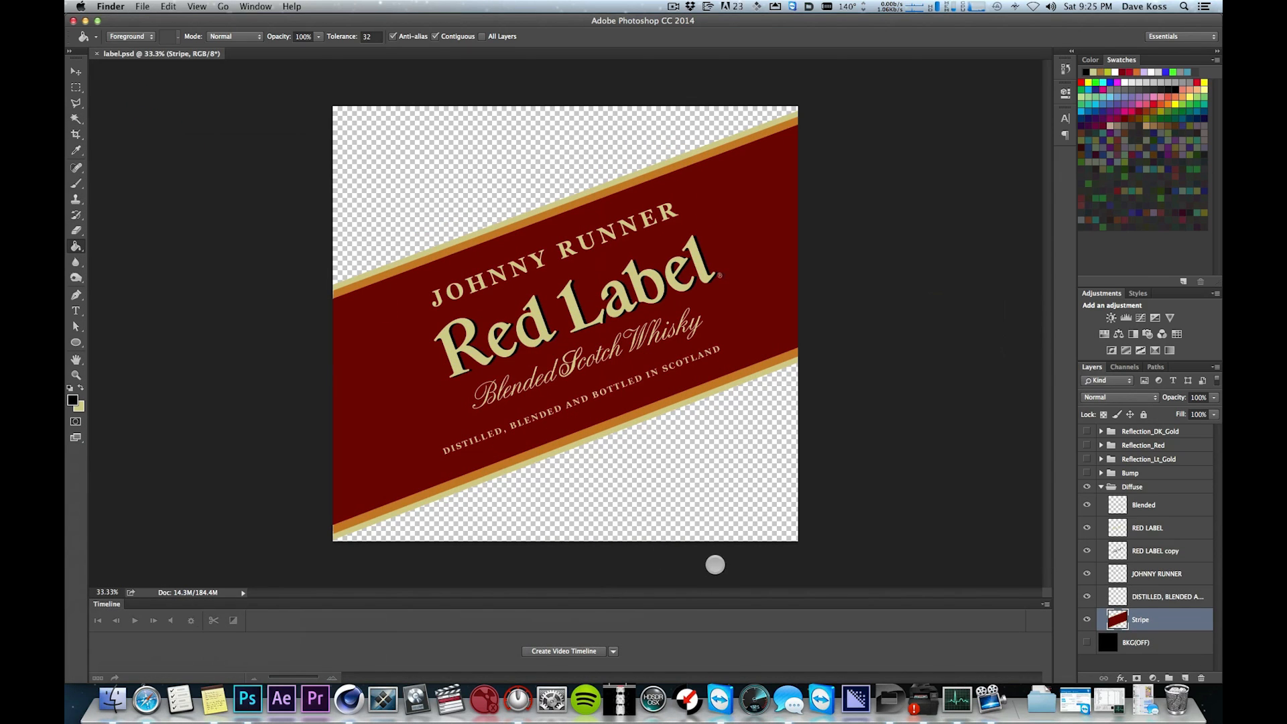
- Collapse the Diffuse layer group, toggle its visibility off and on, and deselect it
left_click(768, 647)
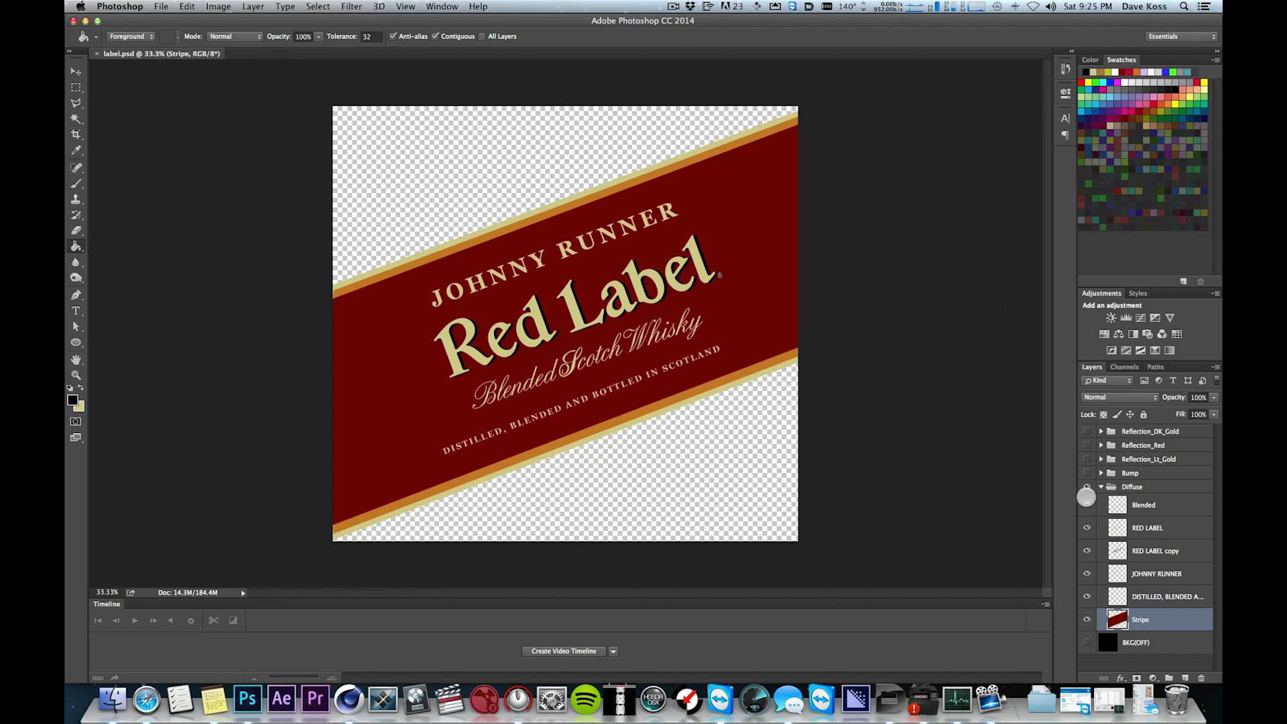
left_click(1109, 487)
left_click(1100, 486)
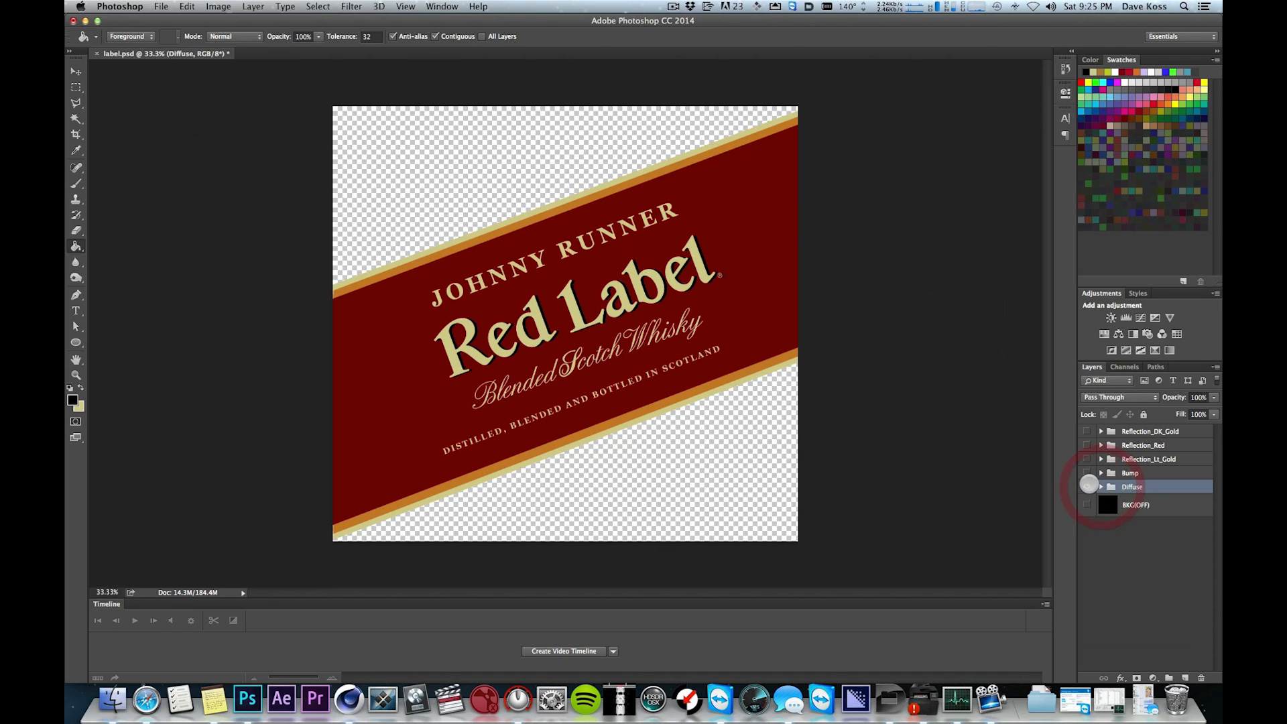
left_click(1086, 487)
left_click(1087, 487)
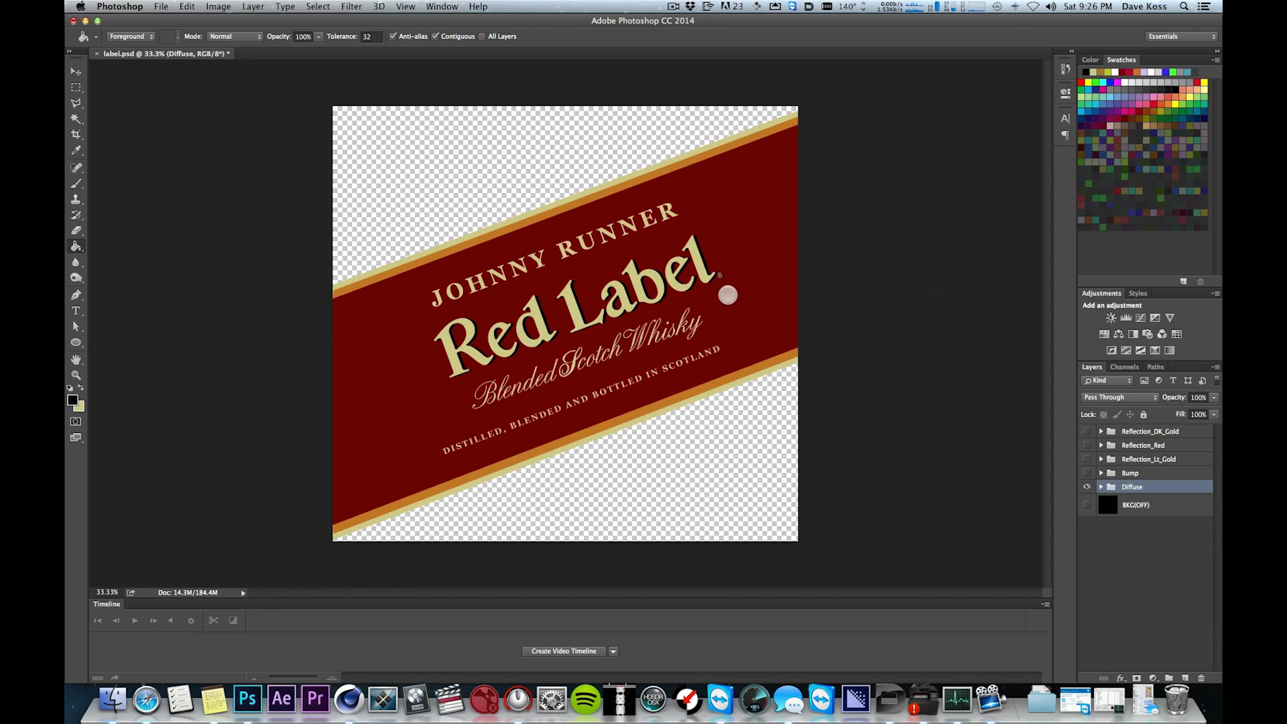
left_click(1139, 536)
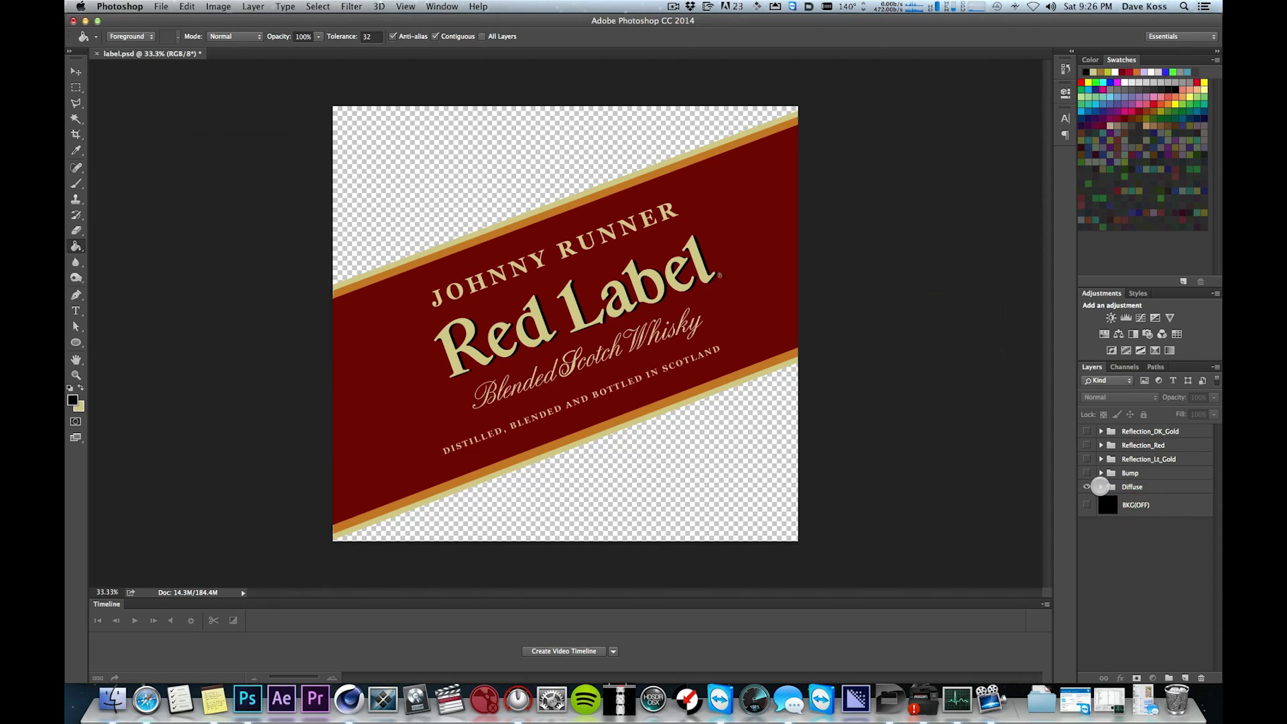
- Expand the Diffuse group, hide and show its layers one by one to examine the label's parts, and collapse it
left_click(1099, 486)
left_click(1101, 486)
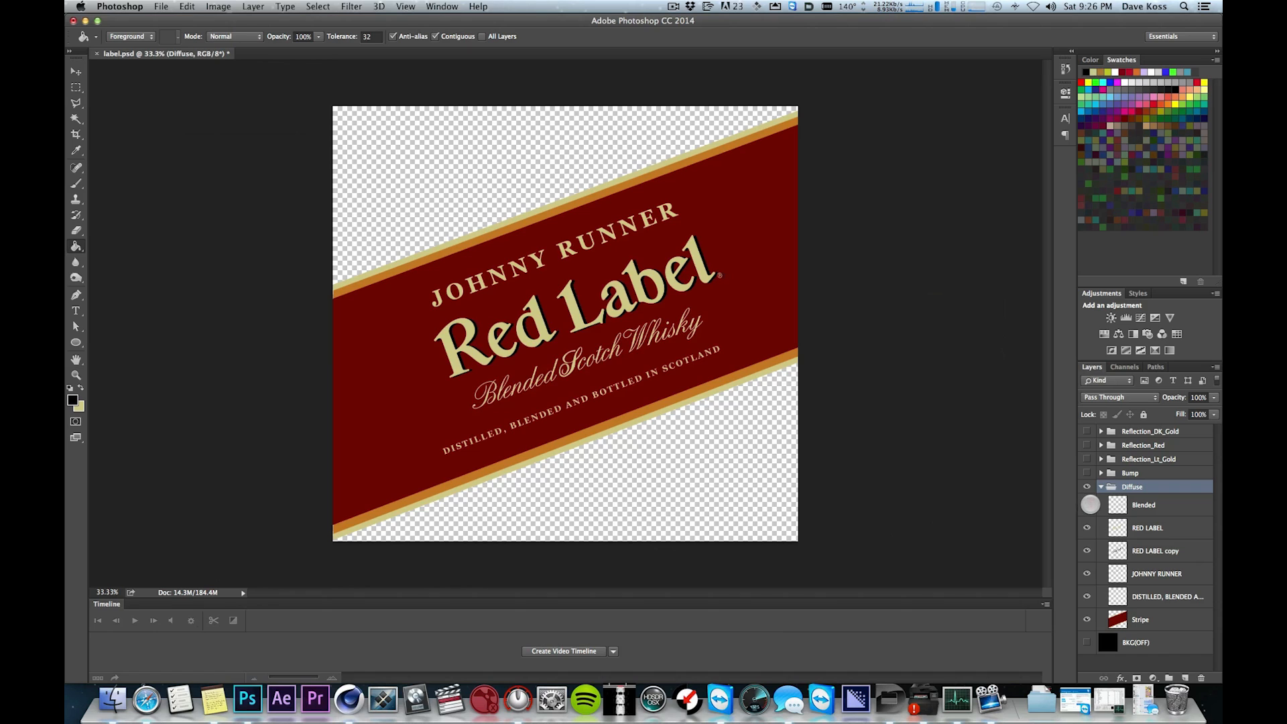
left_click(1086, 505)
left_click(1086, 527)
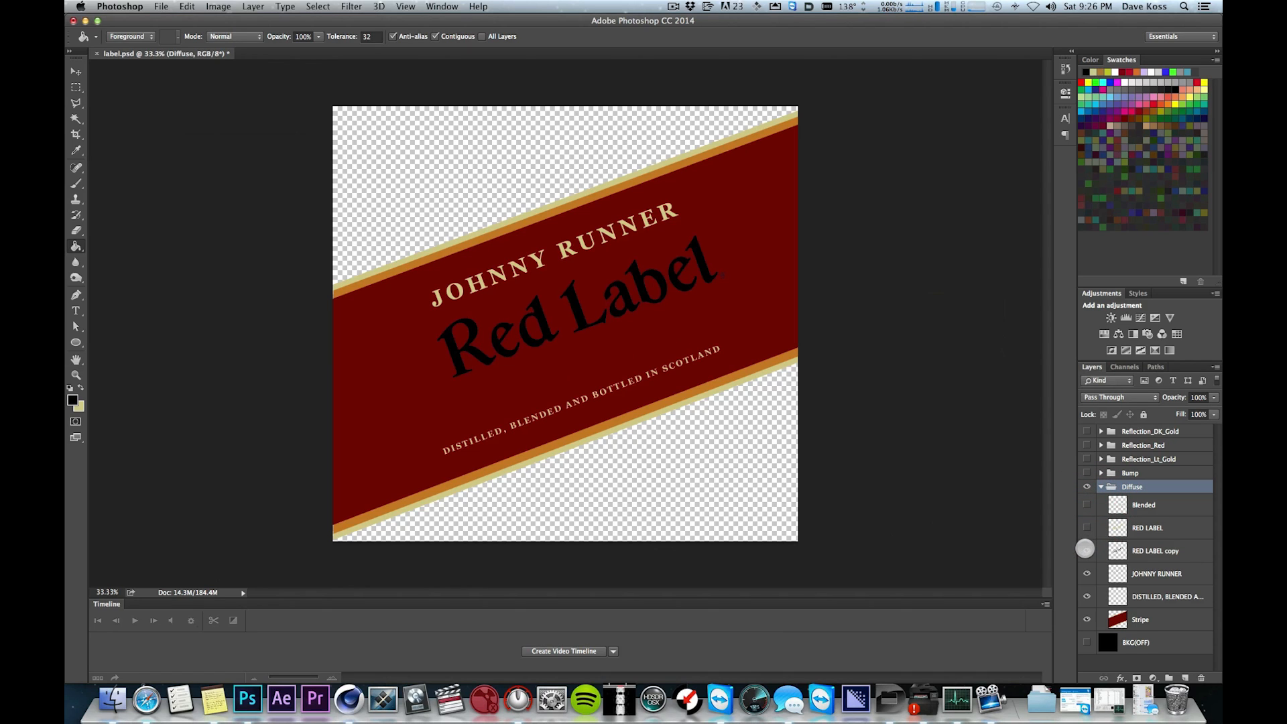
left_click(1086, 550)
left_click(1087, 574)
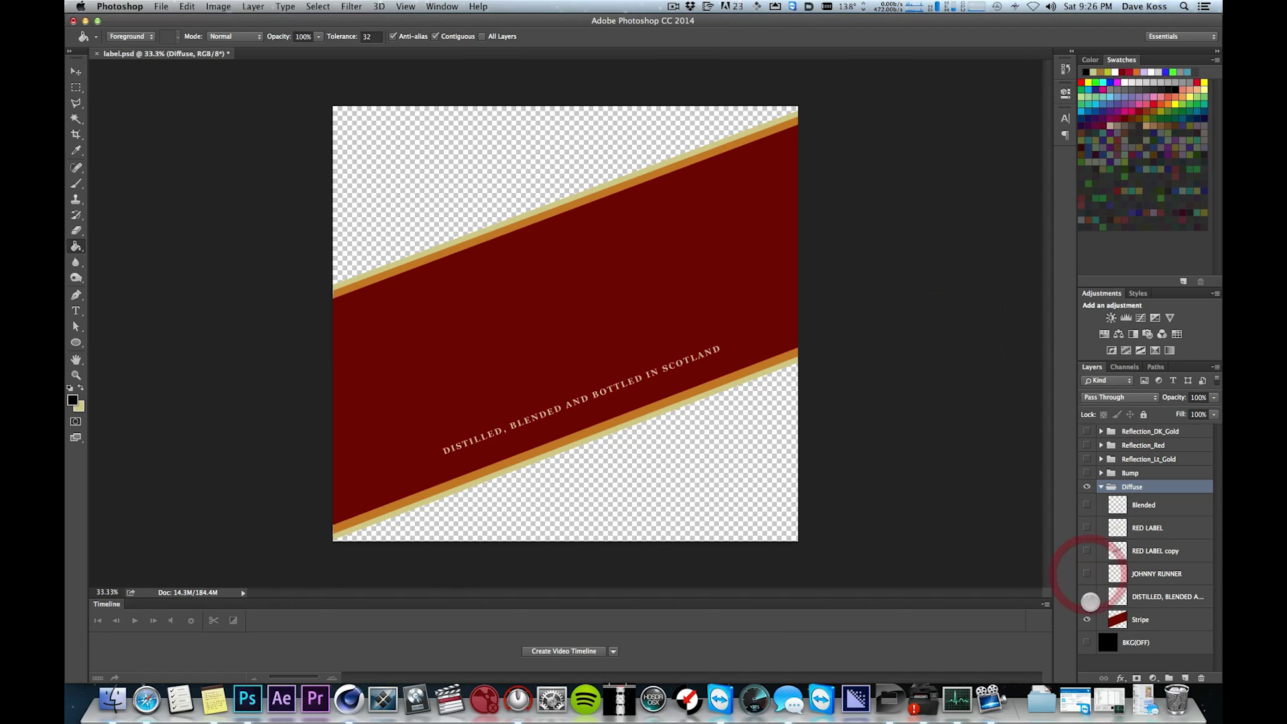
left_click(1086, 596)
left_click(1087, 618)
left_click(1087, 618)
left_click(1088, 596)
left_click(1089, 572)
left_click(1086, 550)
left_click(1086, 528)
left_click(1086, 505)
left_click(1101, 487)
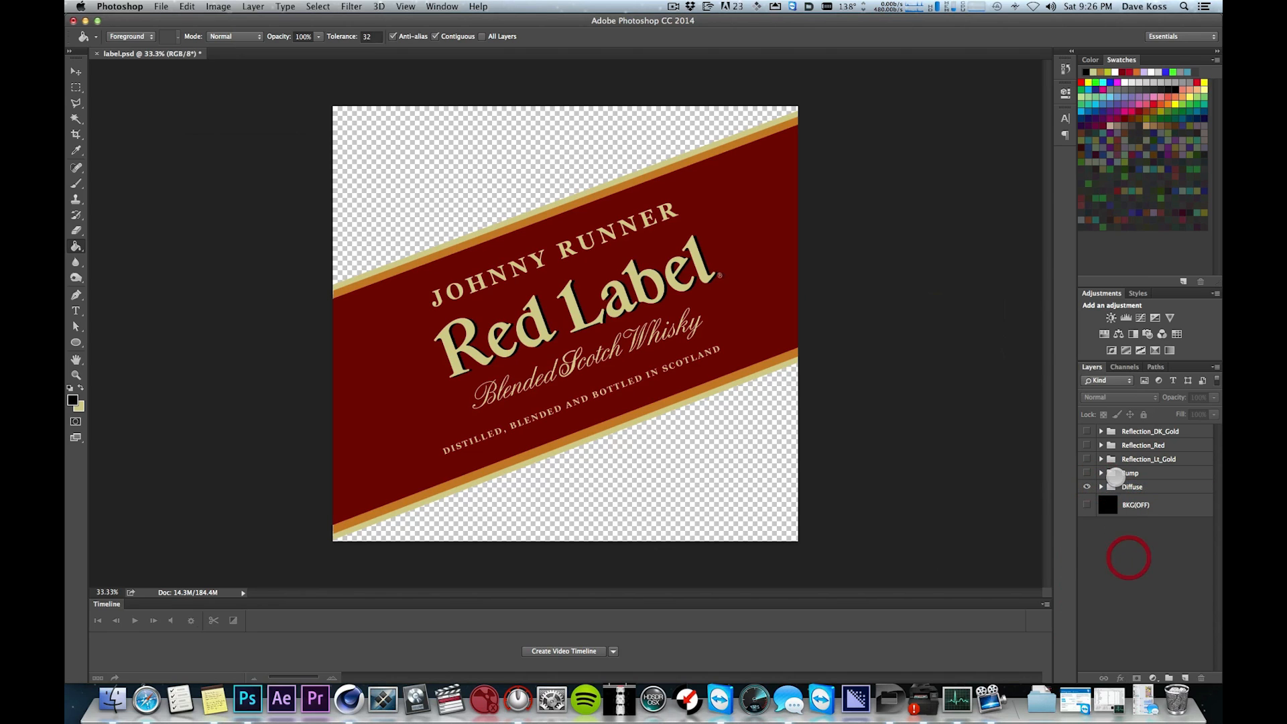
- Hide the Diffuse group, examine the Reflection_Lt_Gold group and its layers on their own, and hide that group again
left_click(1129, 473)
left_click(1131, 458)
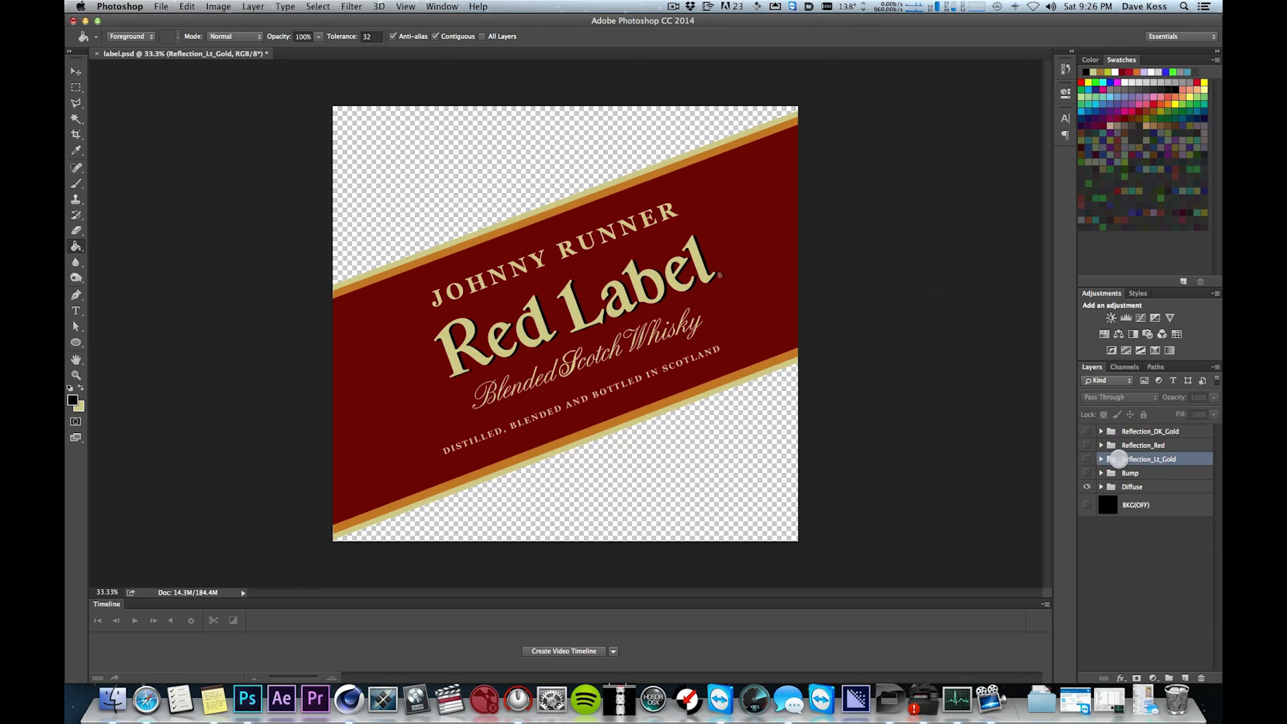
left_click(1086, 487)
left_click(1086, 458)
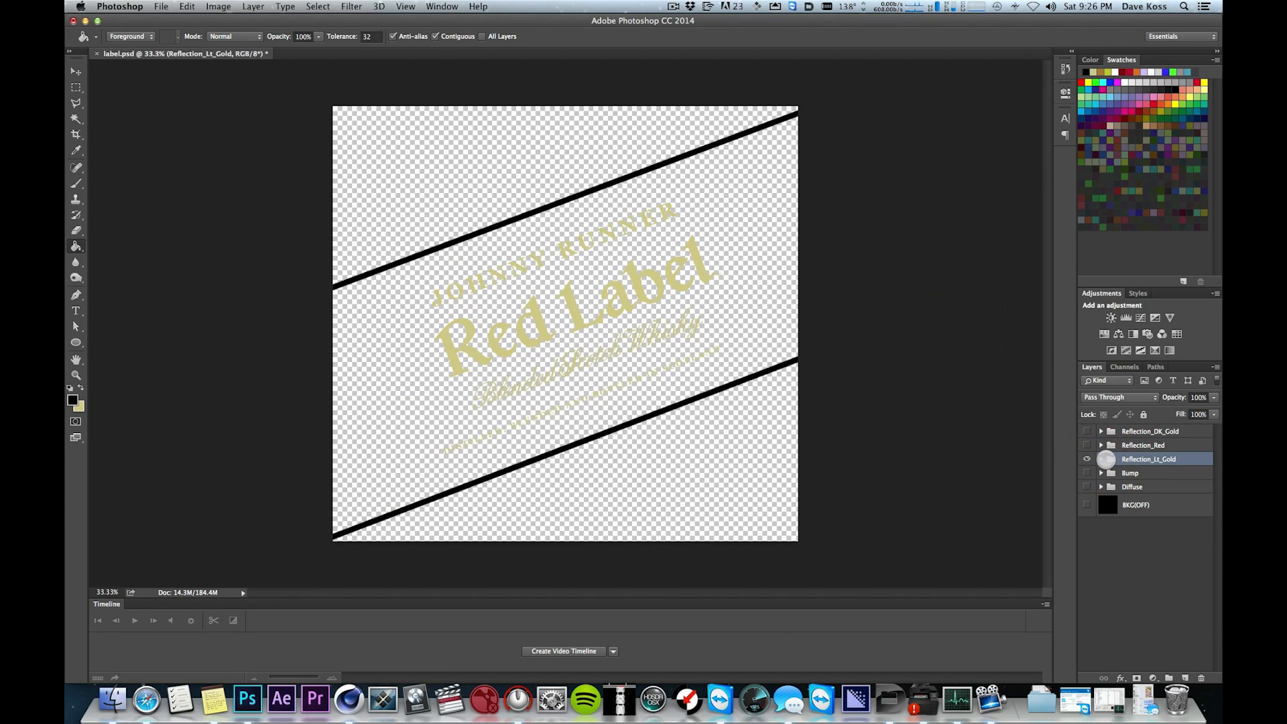
left_click(1101, 459)
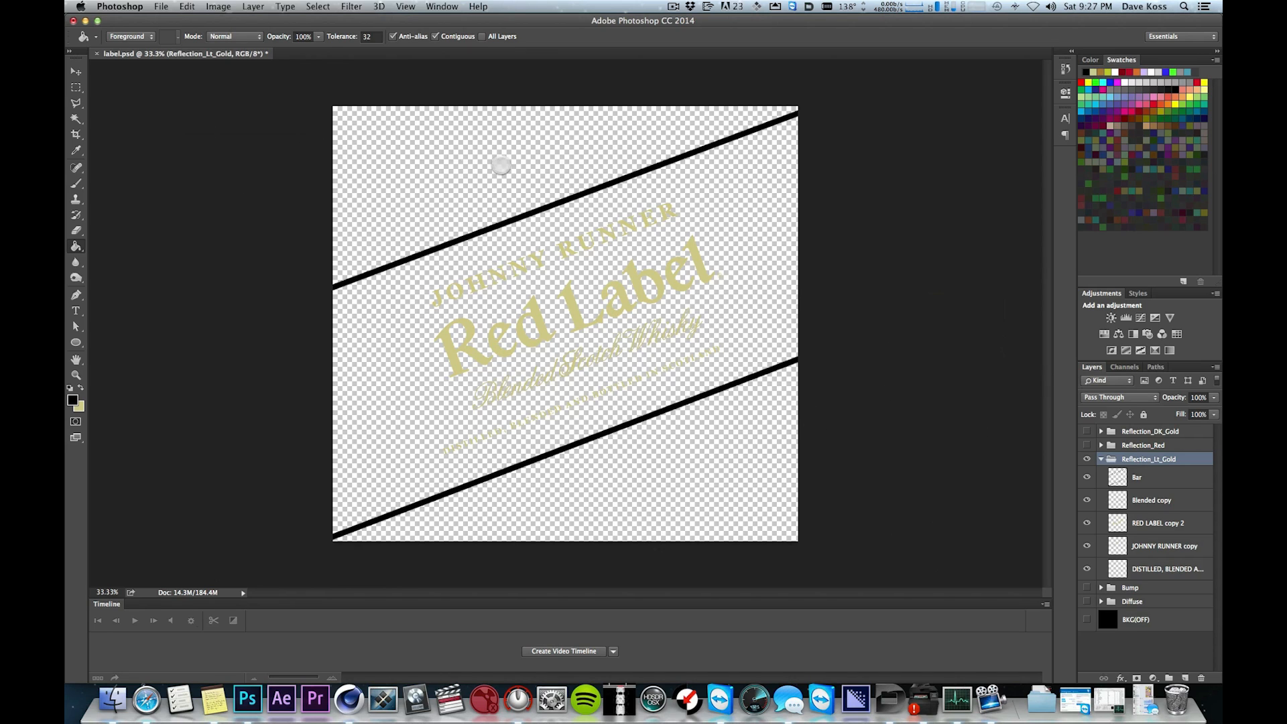
left_click(767, 462)
left_click(1100, 459)
left_click(1086, 459)
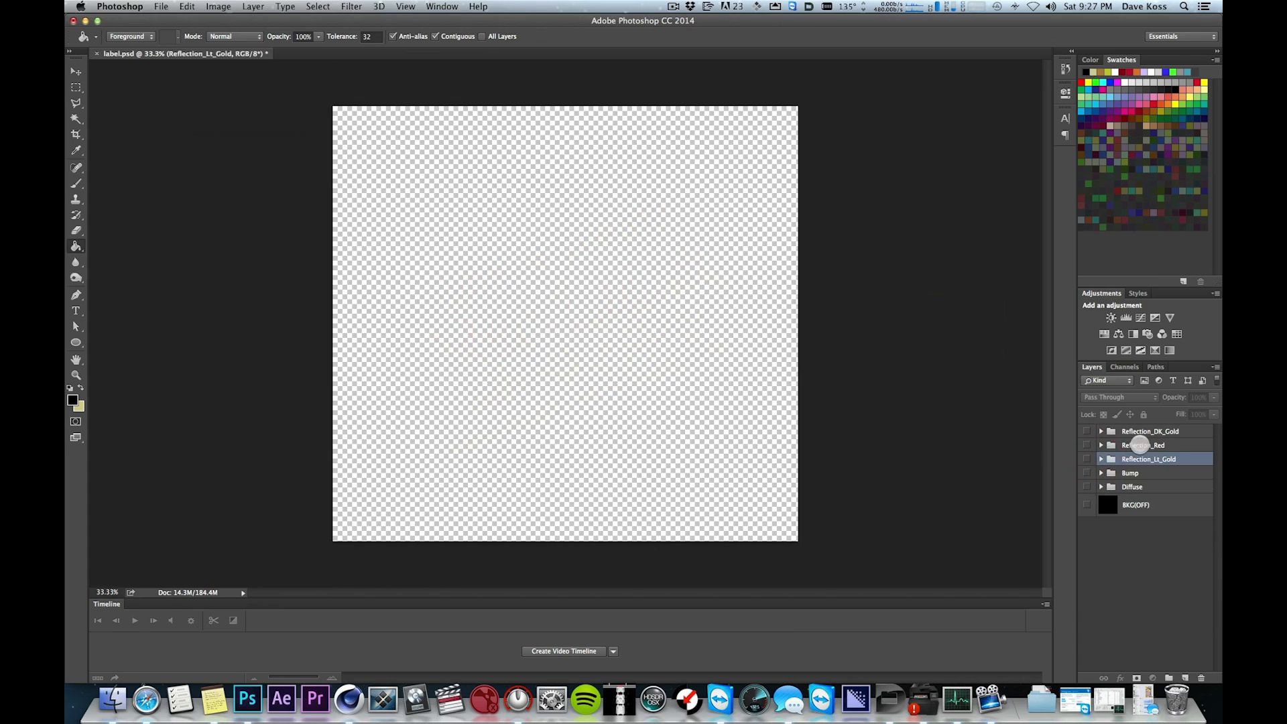
- Show the Reflection_Red and Reflection_DK_Gold groups one at a time to examine their masks, hiding each again
left_click(1139, 445)
left_click(1087, 445)
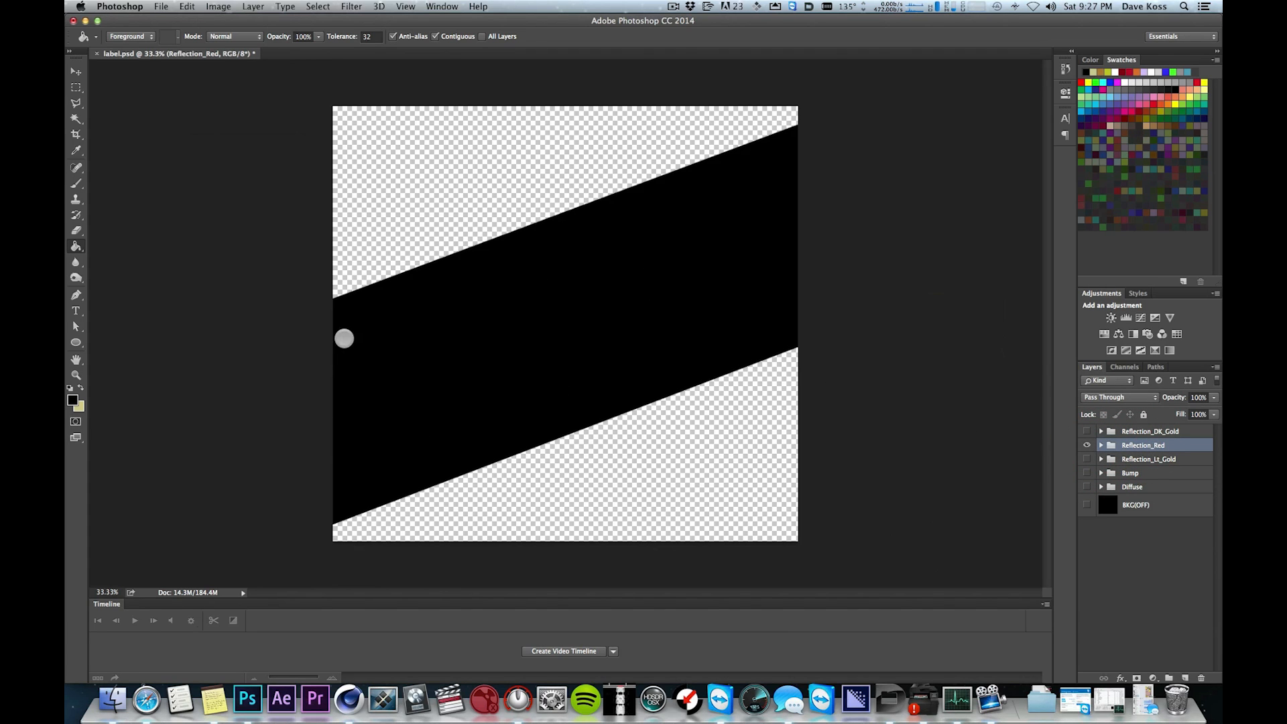
left_click(1087, 445)
left_click(1142, 431)
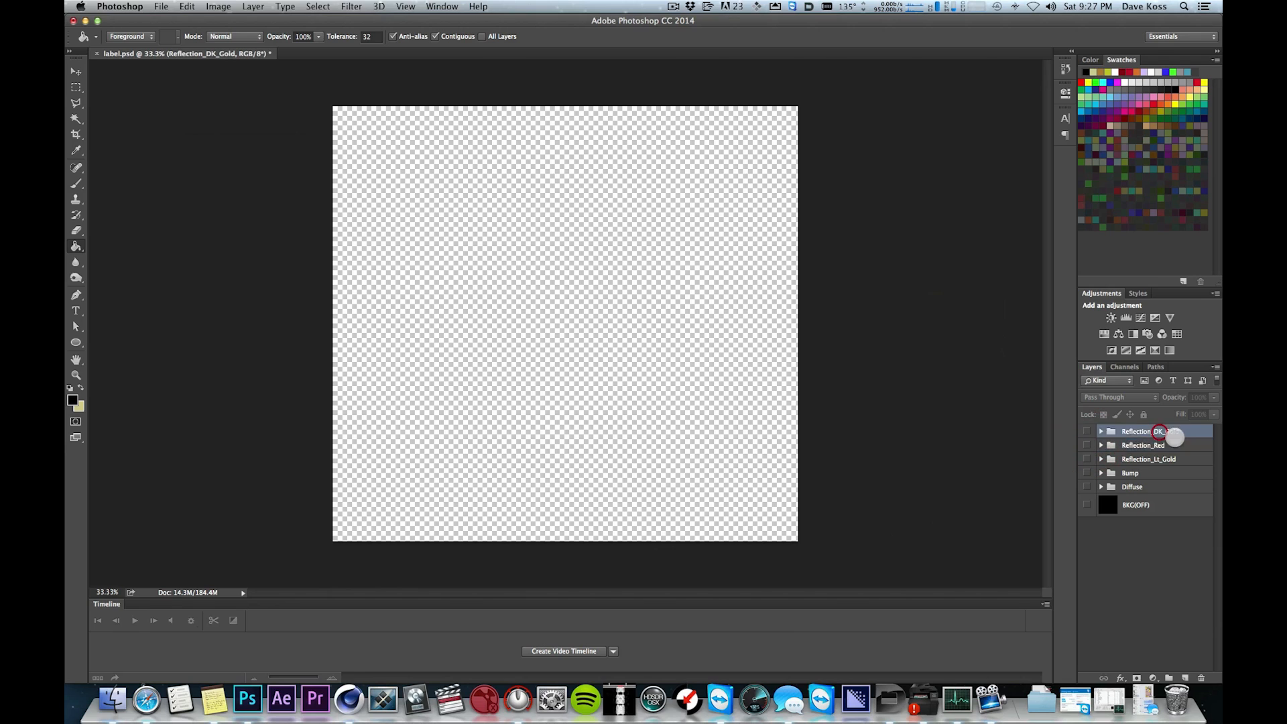
left_click(1087, 431)
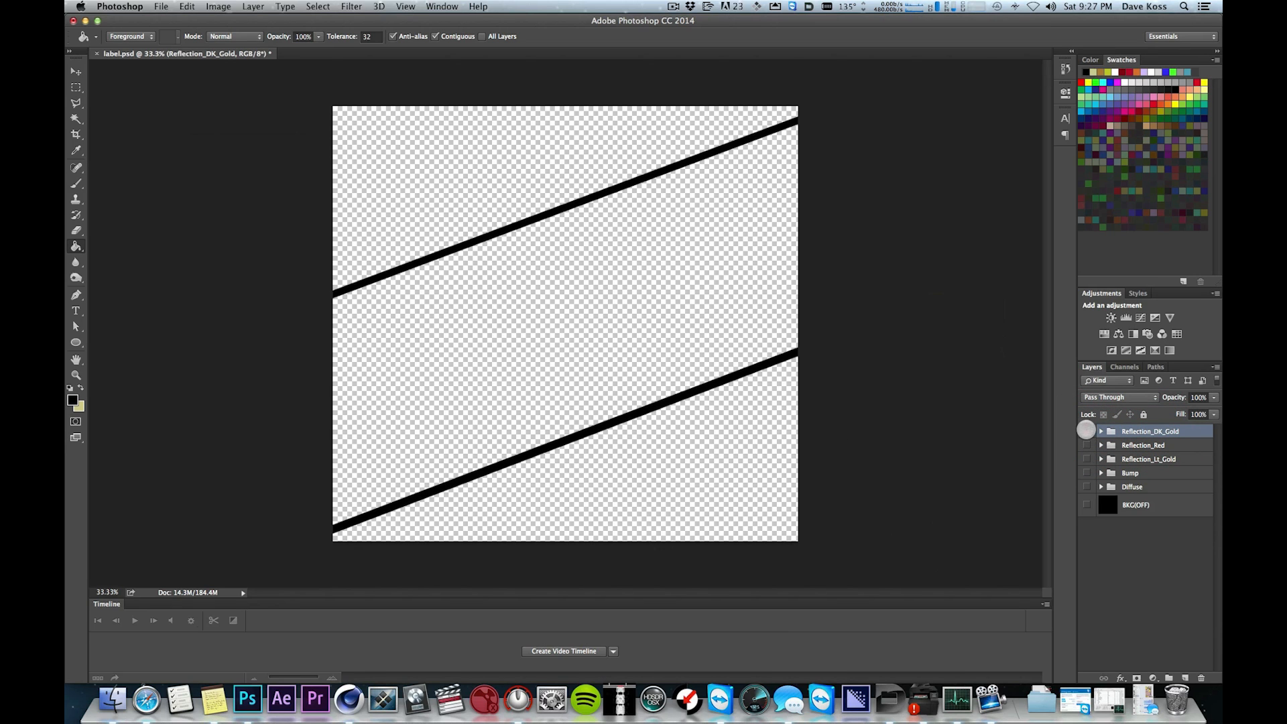
left_click(1086, 429)
- Show the Diffuse group and toggle Reflection_DK_Gold and Reflection_Red over it to compare the areas they cover
left_click(1086, 485)
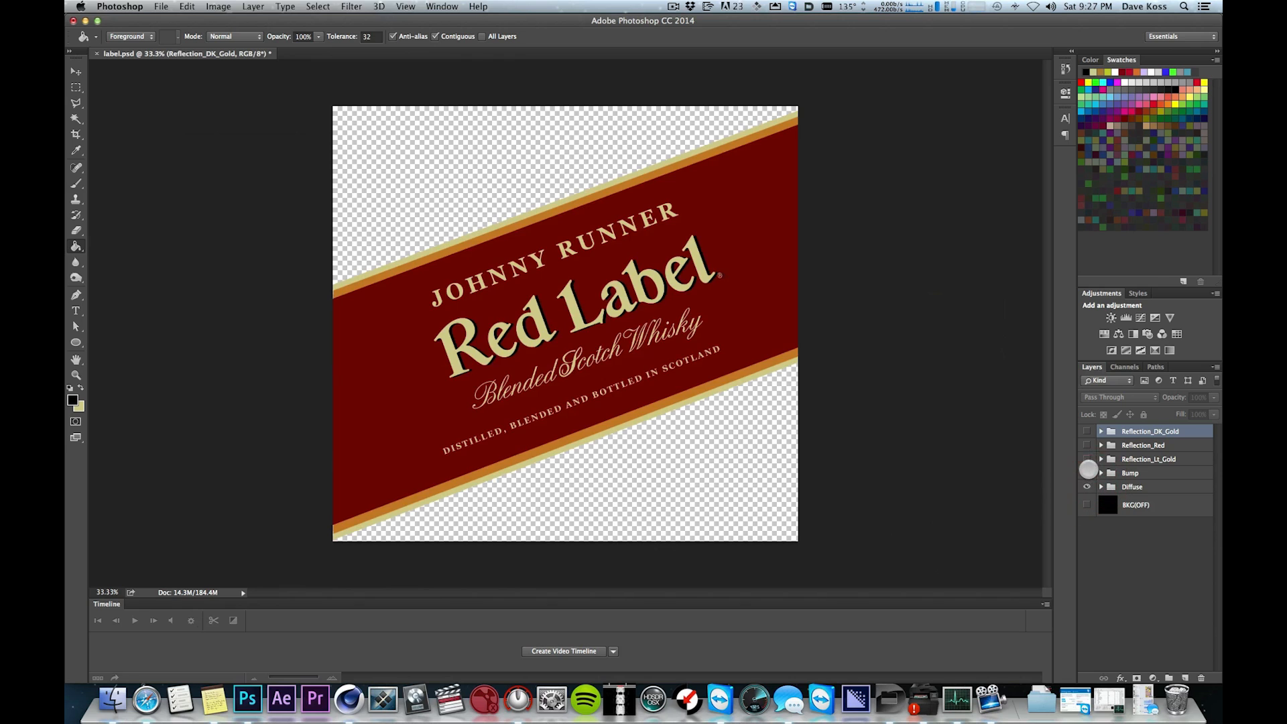
left_click(1085, 430)
left_click(1085, 429)
left_click(1085, 430)
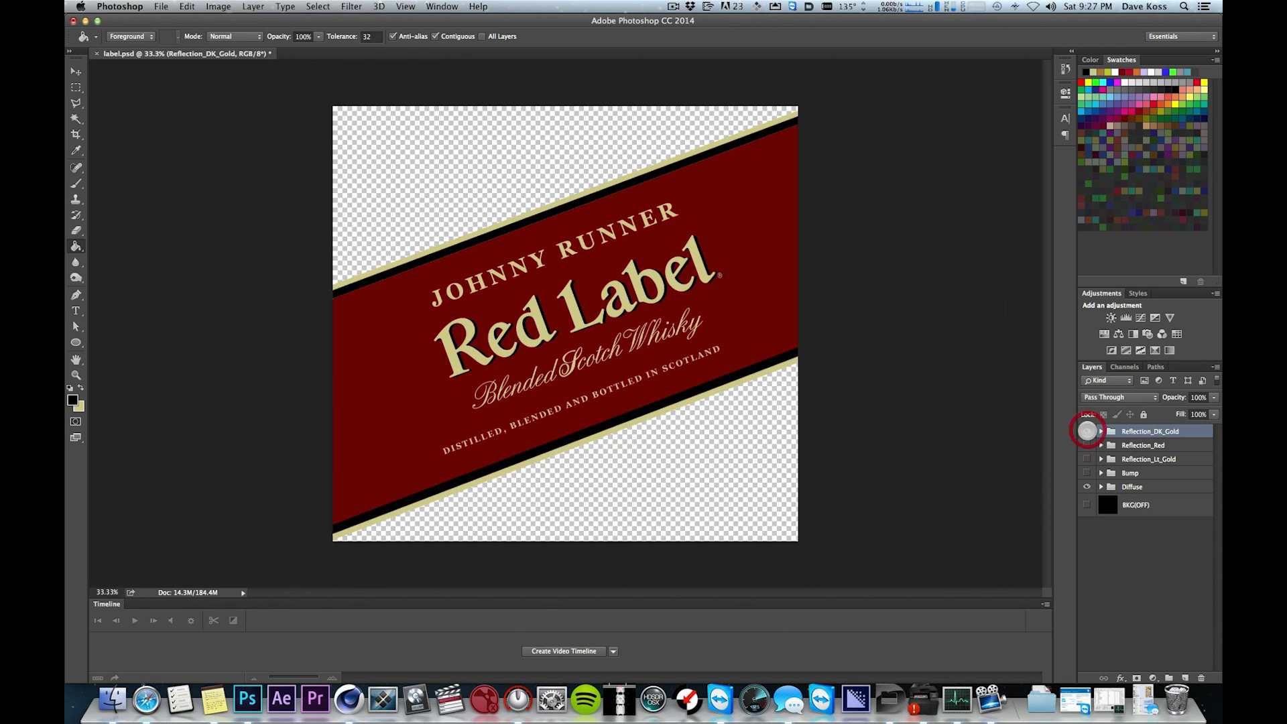
left_click(1085, 429)
left_click(1086, 443)
left_click(1086, 443)
left_click(1086, 444)
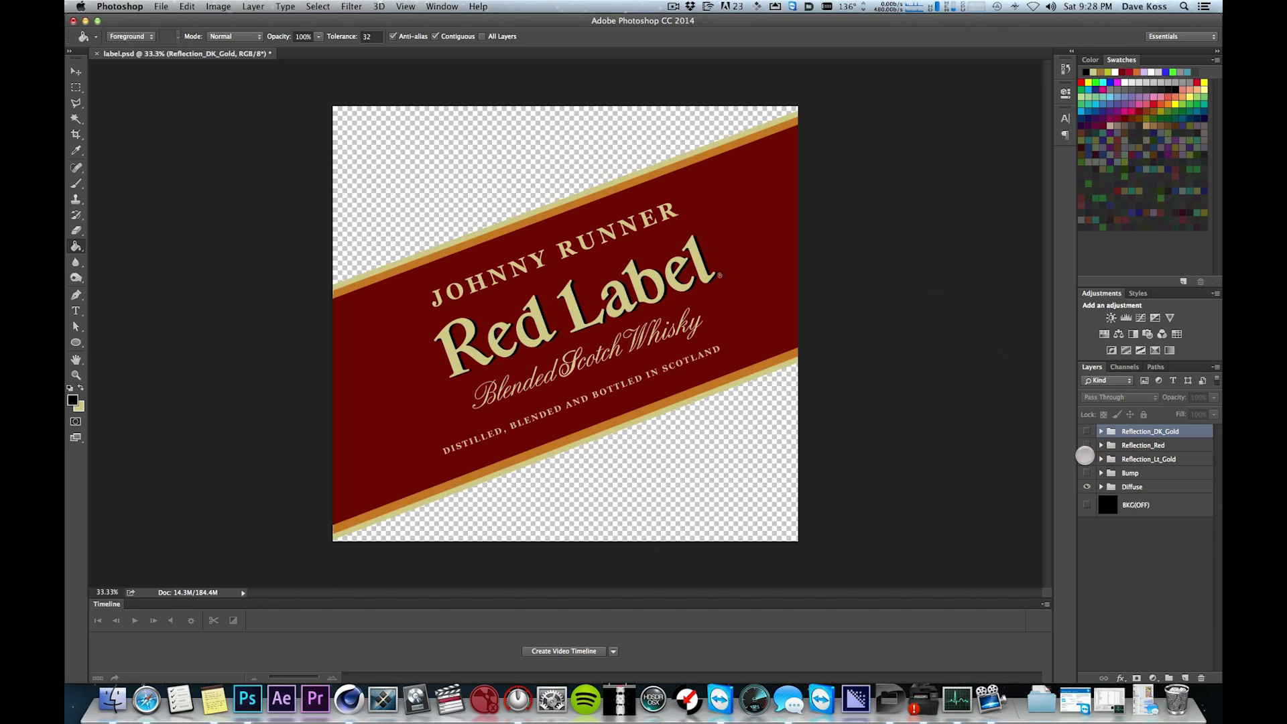
- Toggle the Reflection_Lt_Gold, Diffuse and Bump groups to compare their coverage, leaving only Diffuse shown
left_click(1087, 459)
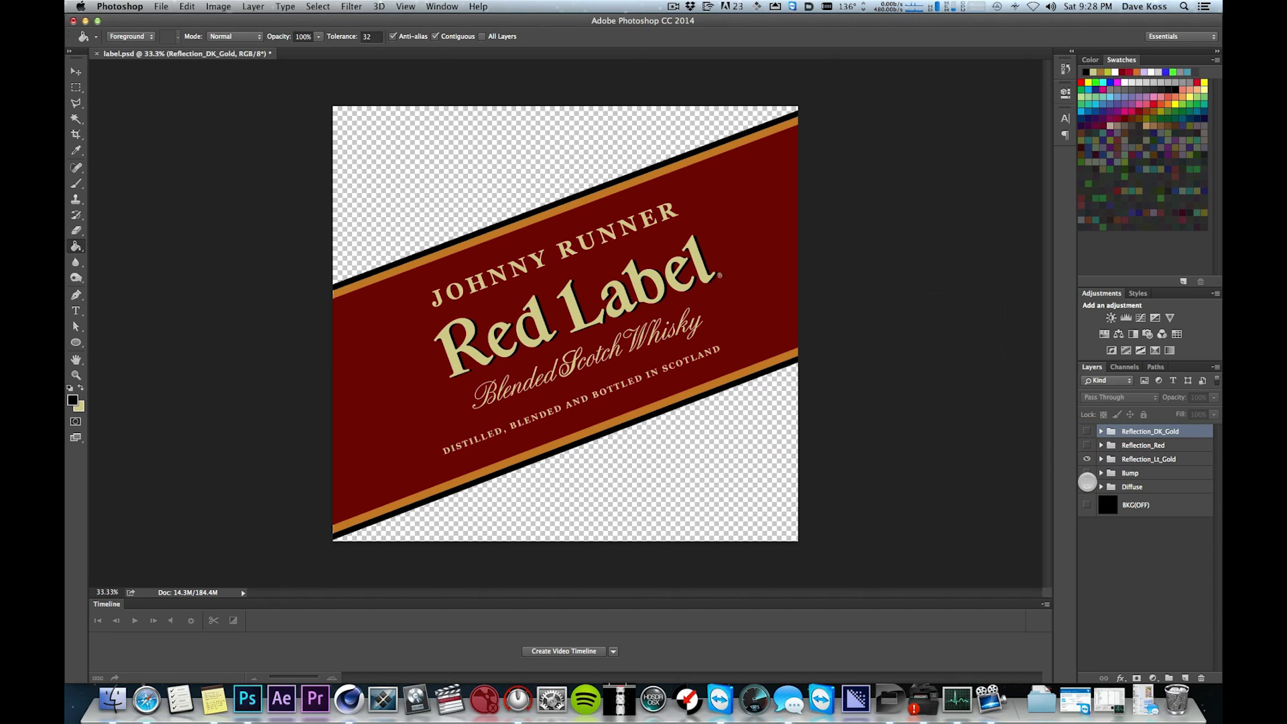
left_click(1087, 485)
left_click(1084, 485)
left_click(1083, 474)
left_click(1084, 473)
left_click(1086, 459)
left_click(1087, 459)
left_click(1087, 459)
left_click(1087, 460)
left_click(1087, 459)
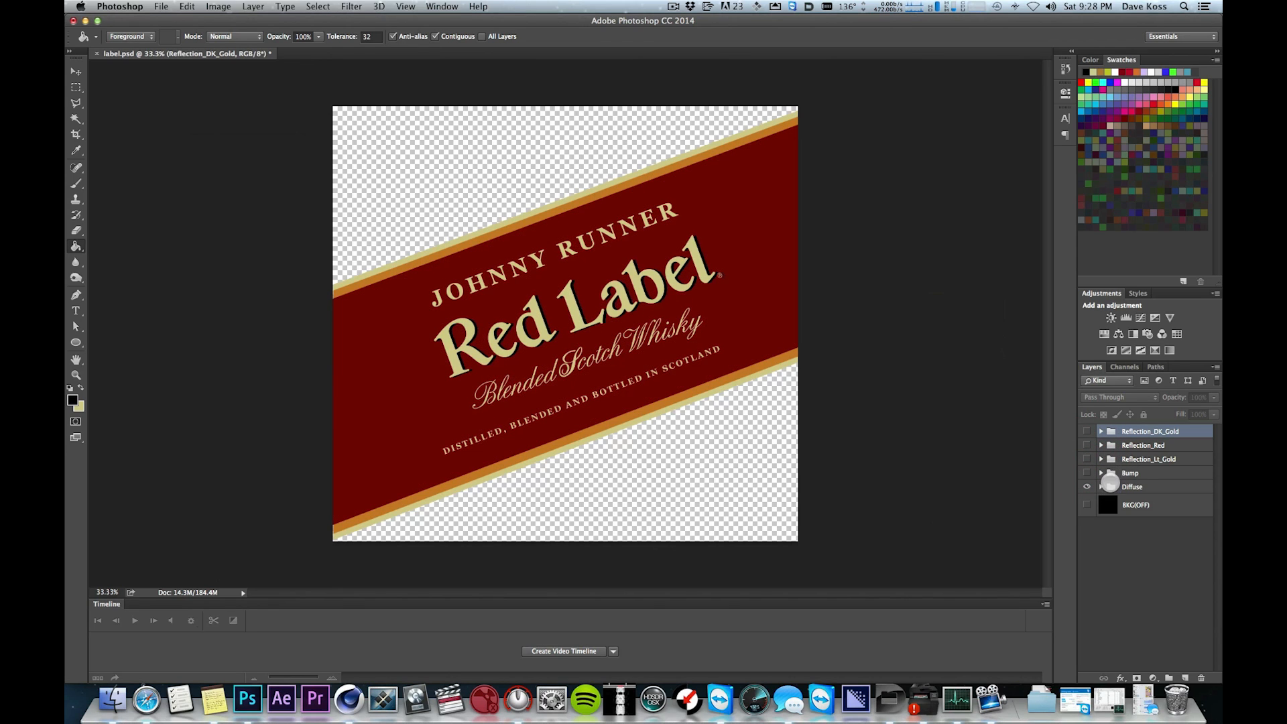
- Show the Bump group over the Diffuse group and examine its stripe lines up close around the Red Label lettering
left_click(1116, 488)
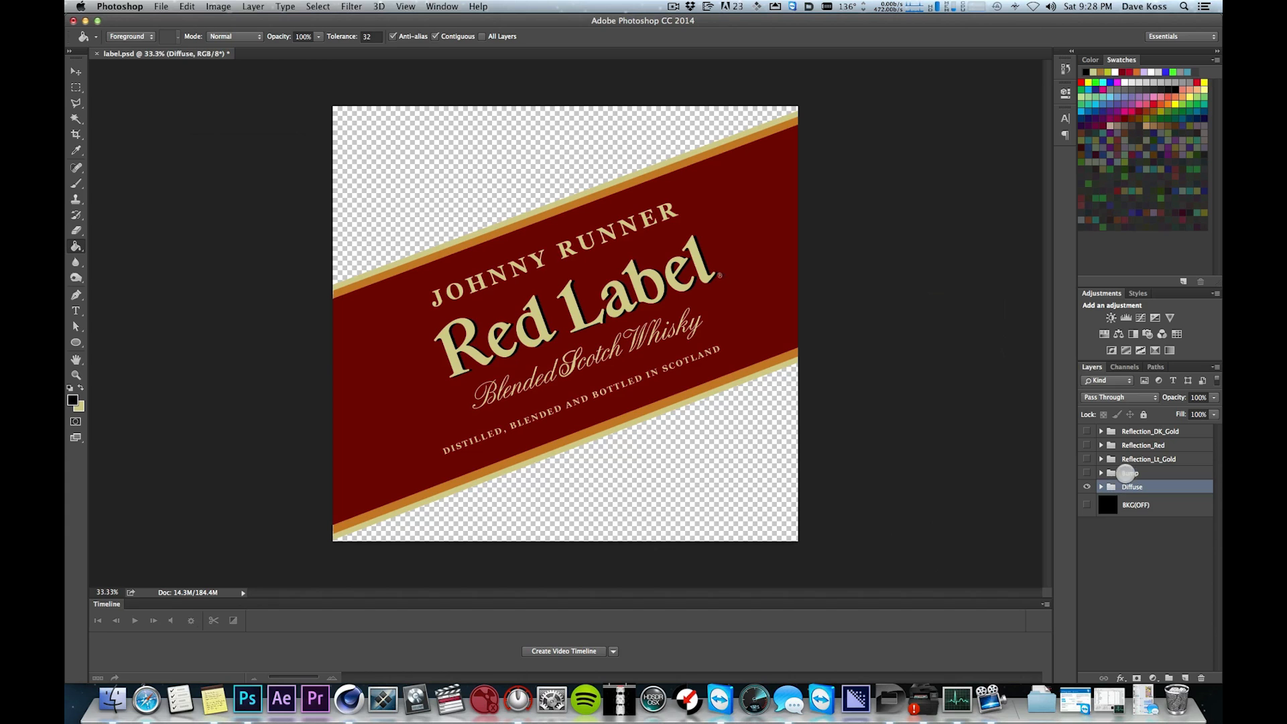
left_click(1122, 473)
left_click(1086, 486)
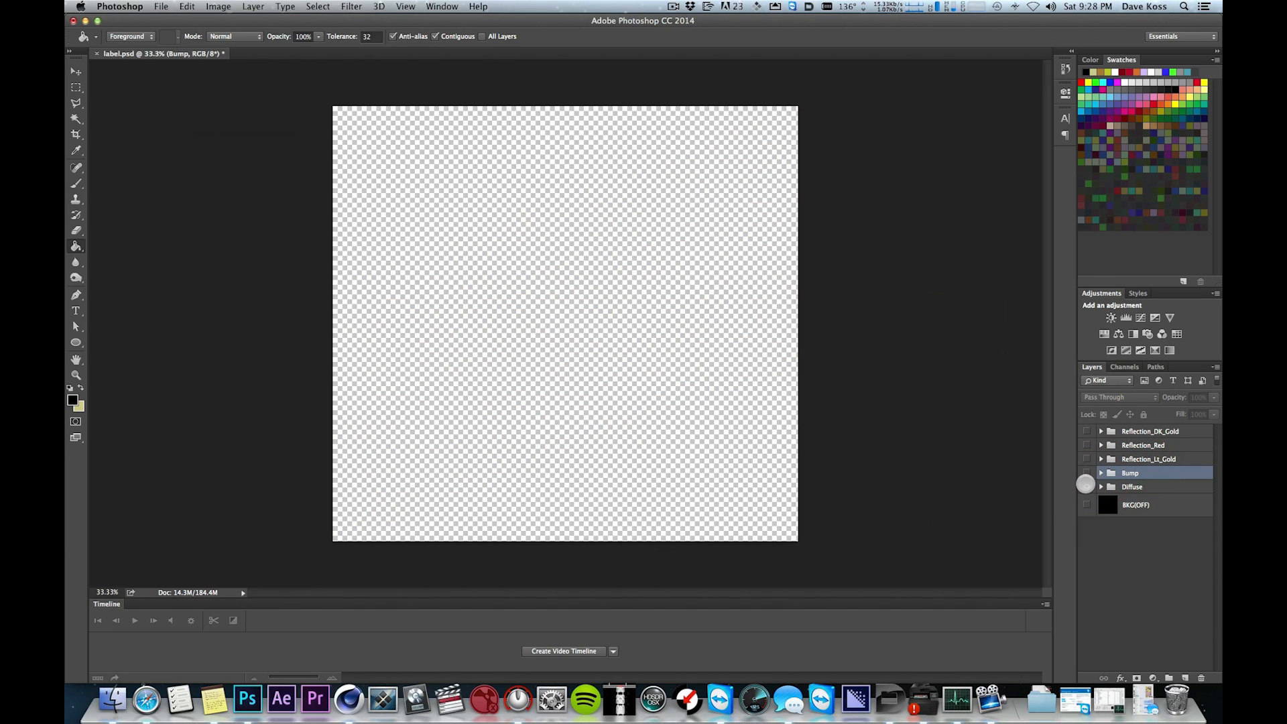
left_click(1085, 486)
left_click(1086, 473)
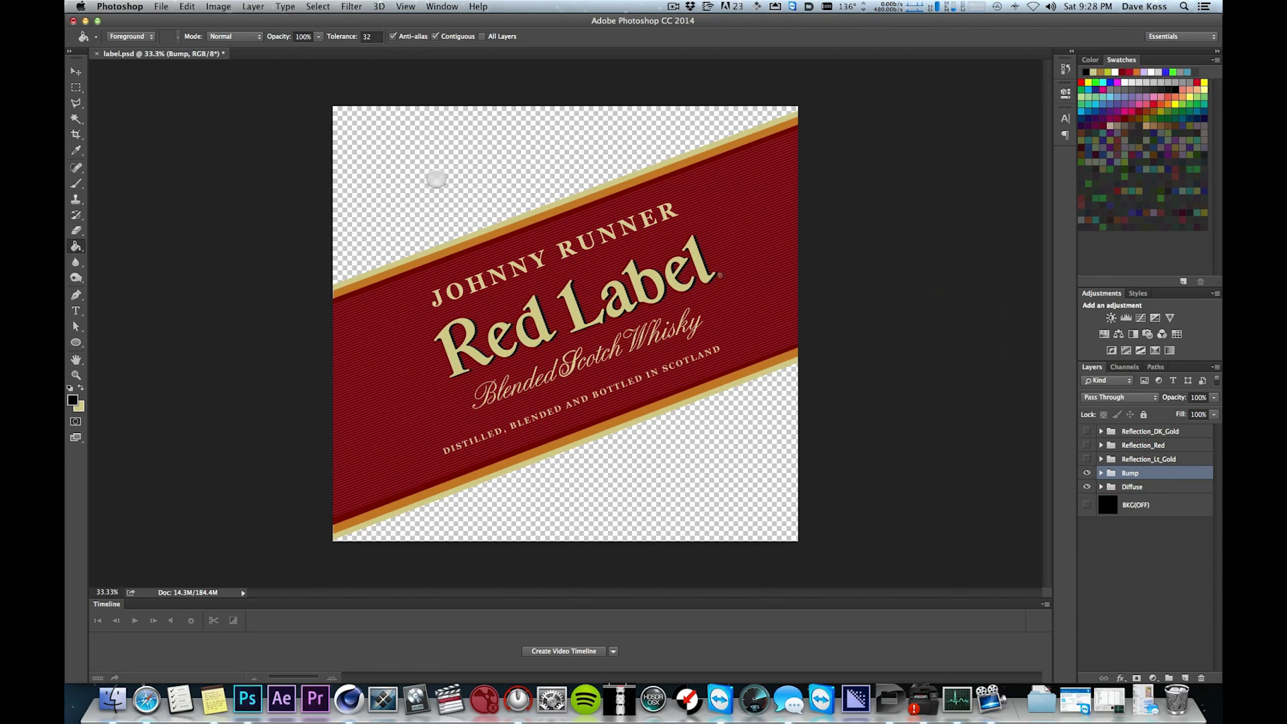
left_click(76, 374)
mouse_move(473, 337)
left_mouse_down()
mouse_move(560, 306)
mouse_move(670, 376)
left_mouse_up()
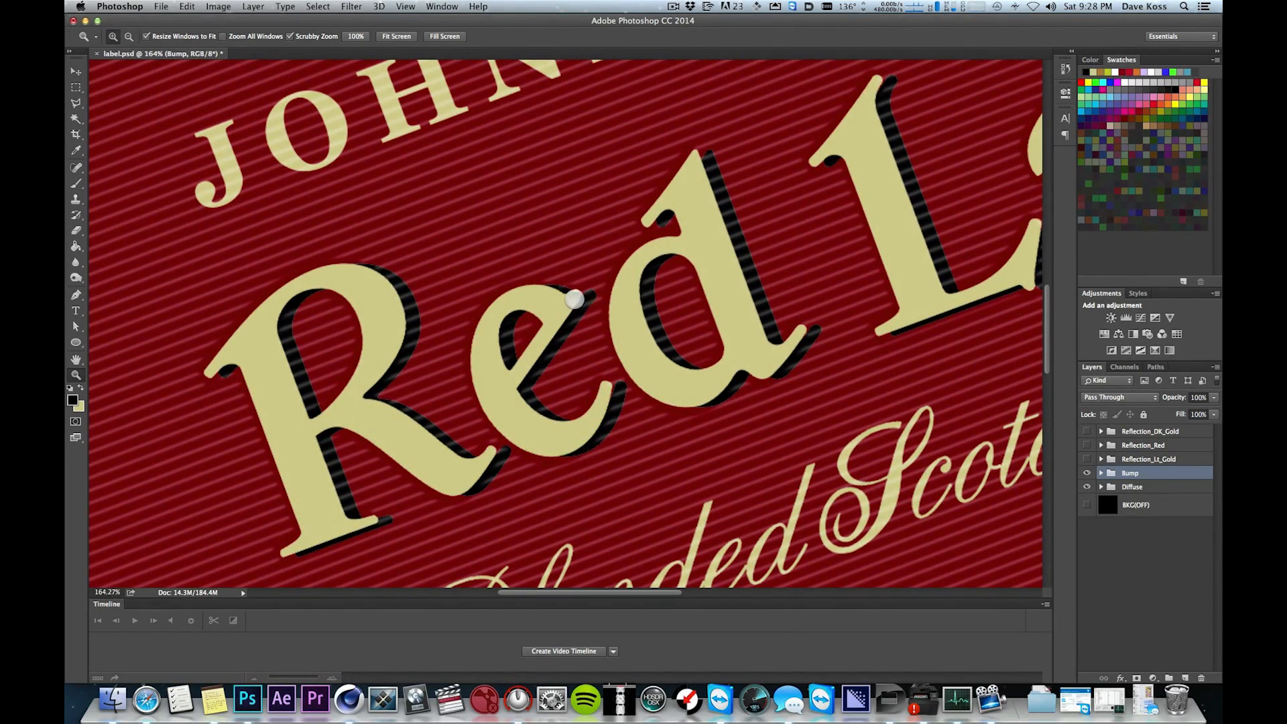
left_click(634, 292, "alt")
left_click(636, 292, "alt")
left_click(640, 291, "alt")
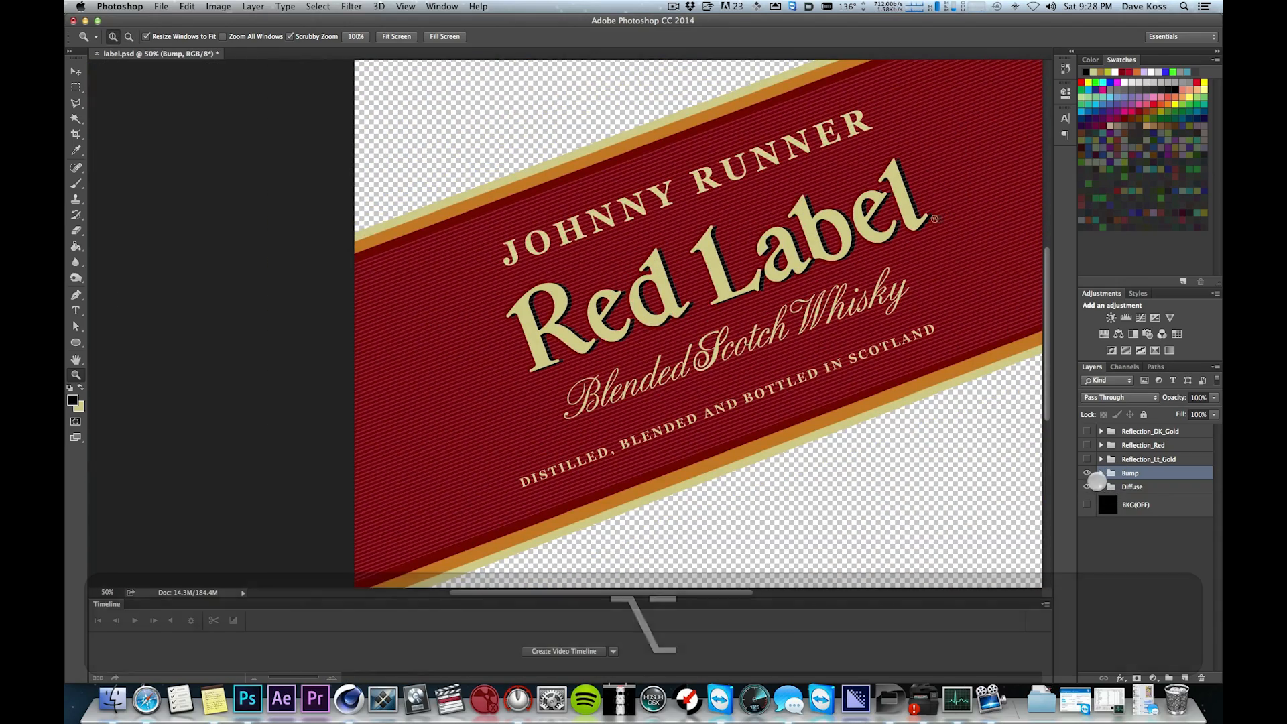
- Hide the Diffuse group and show the BKG(OFF) layer to examine the bump stripes and lettering against black
left_click(1087, 486)
left_click(1087, 505)
left_click_drag(589, 306, 637, 286)
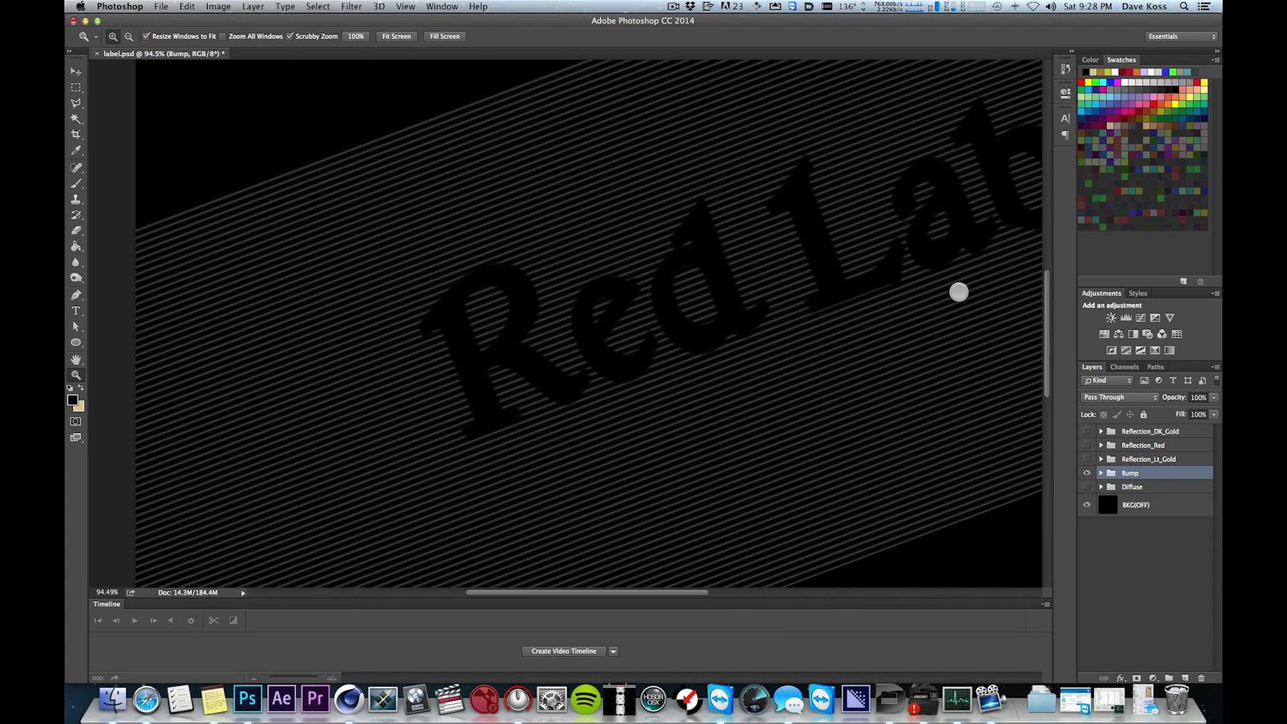
left_click_drag(860, 212, 644, 259)
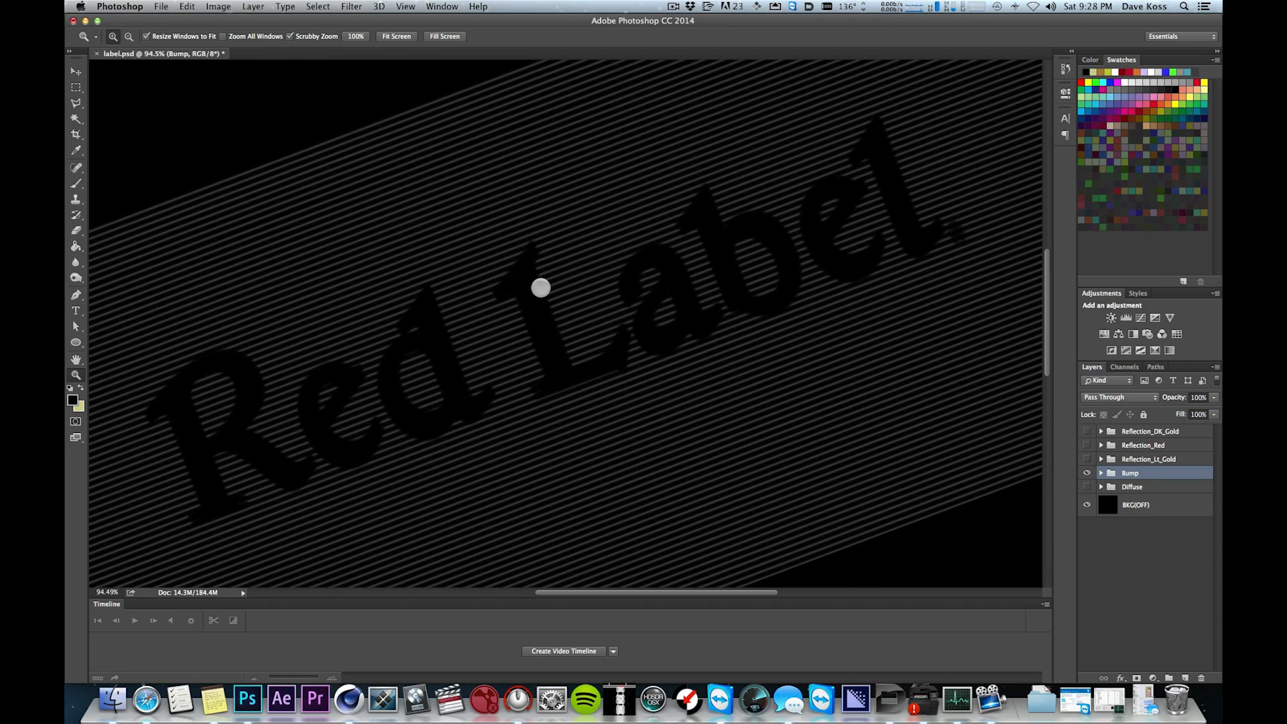
left_click_drag(540, 278, 500, 297, "alt")
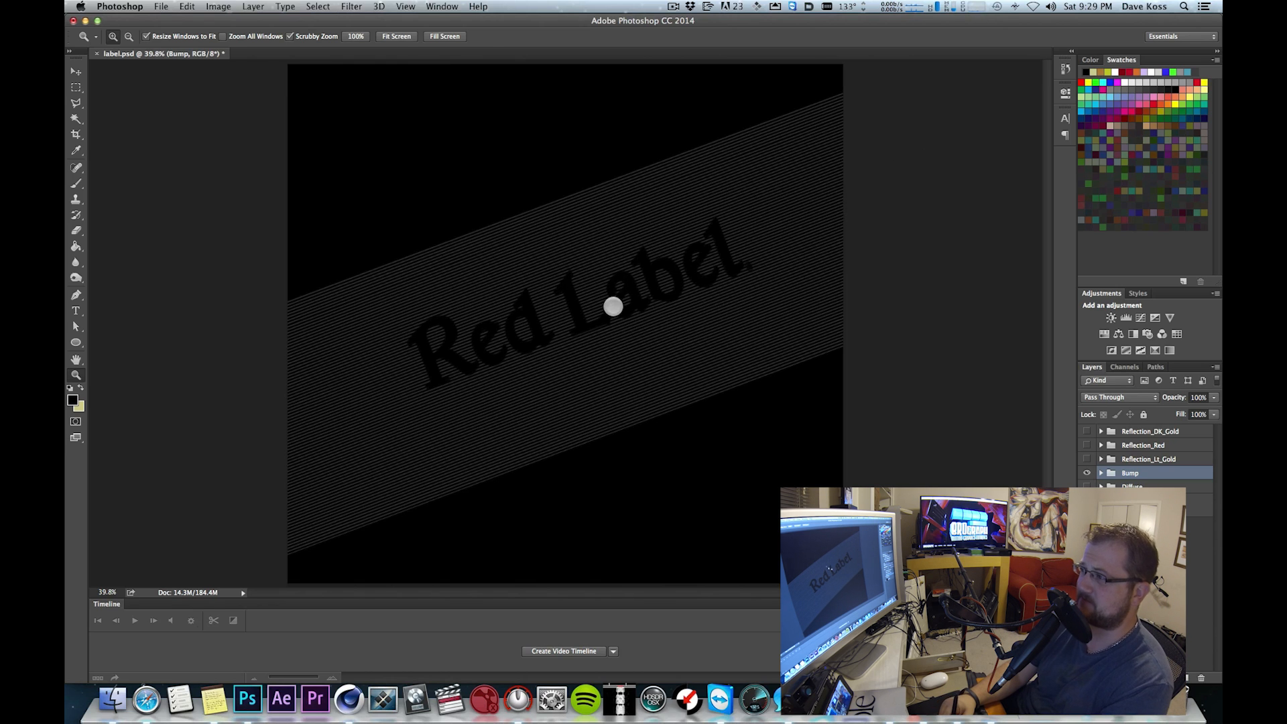
left_click_drag(575, 324, 590, 316)
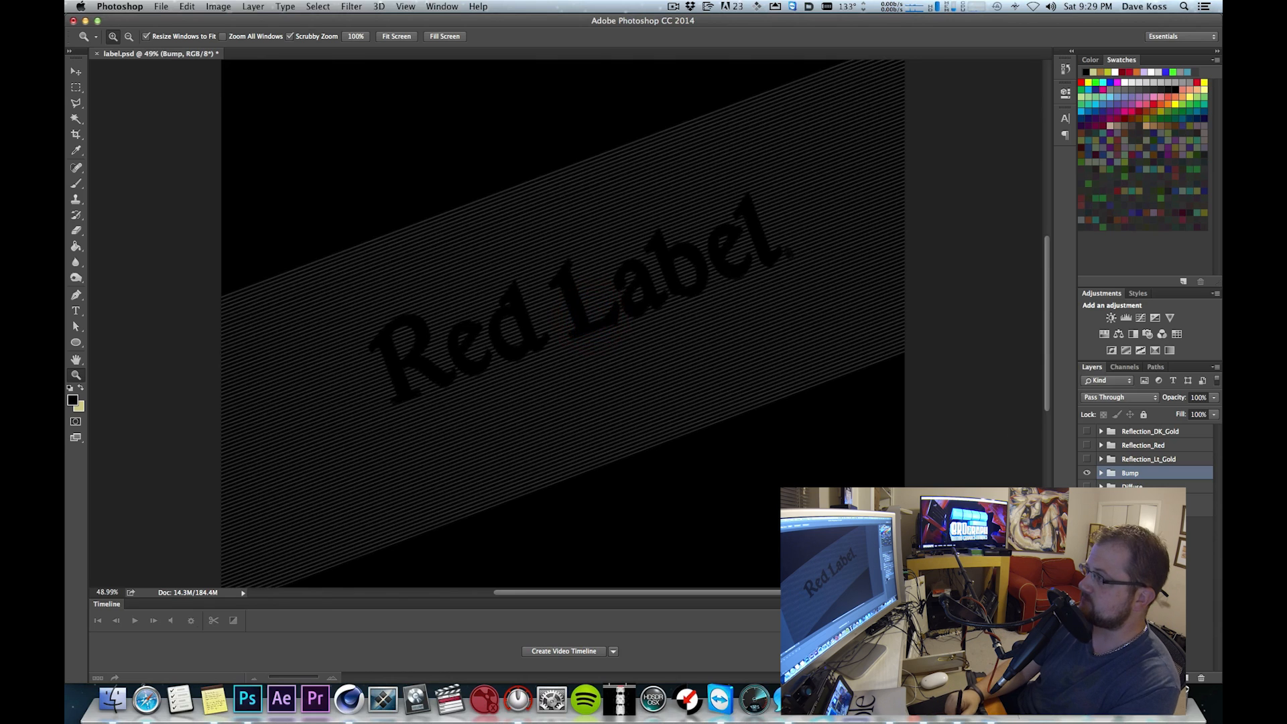
- Show all the groups at once, and hide Diffuse and the three reflection groups again to leave Bump over black
left_click(1099, 533)
left_click_drag(1082, 414, 1081, 416)
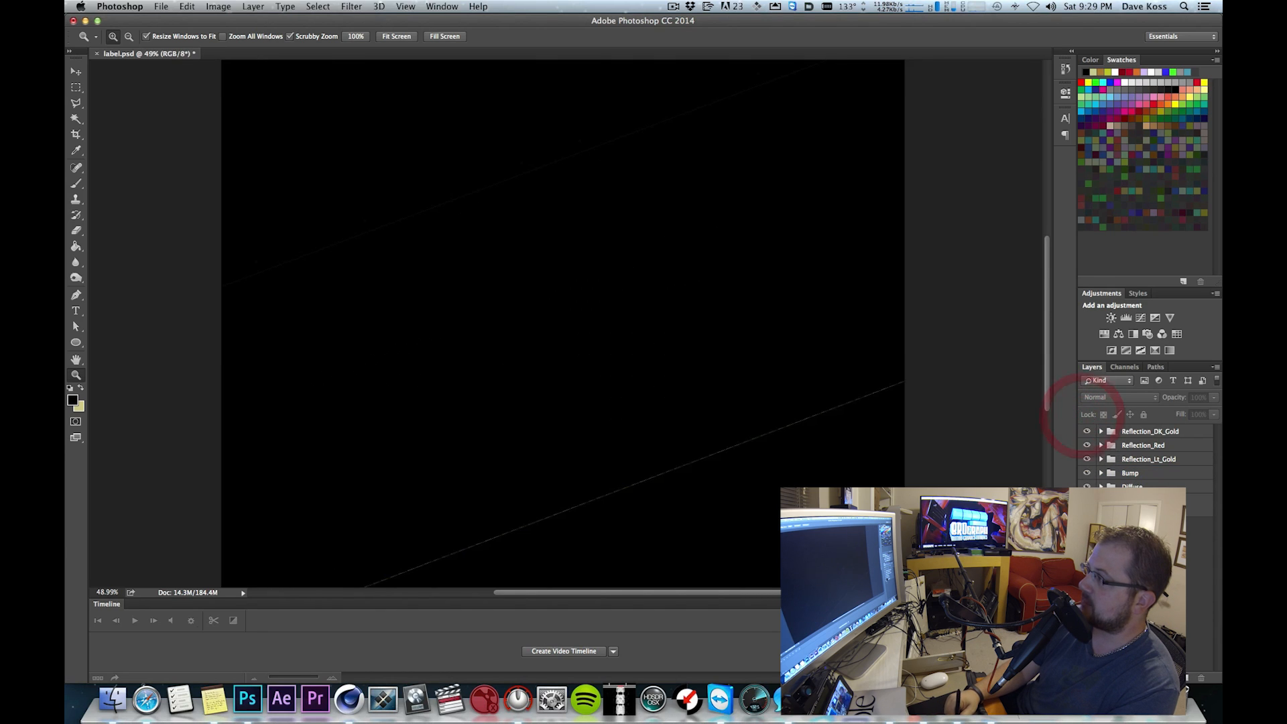
left_click(1085, 485)
left_click(1086, 457)
left_click(1087, 445)
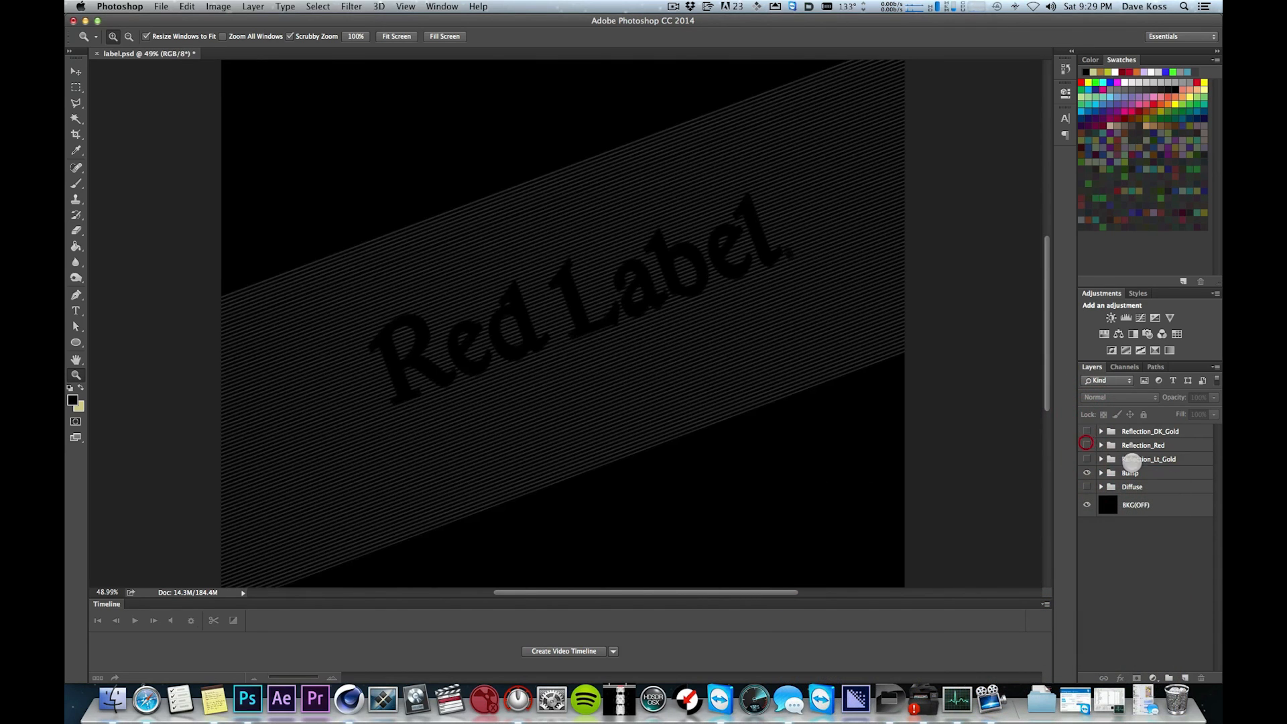
left_click(542, 322, "alt")
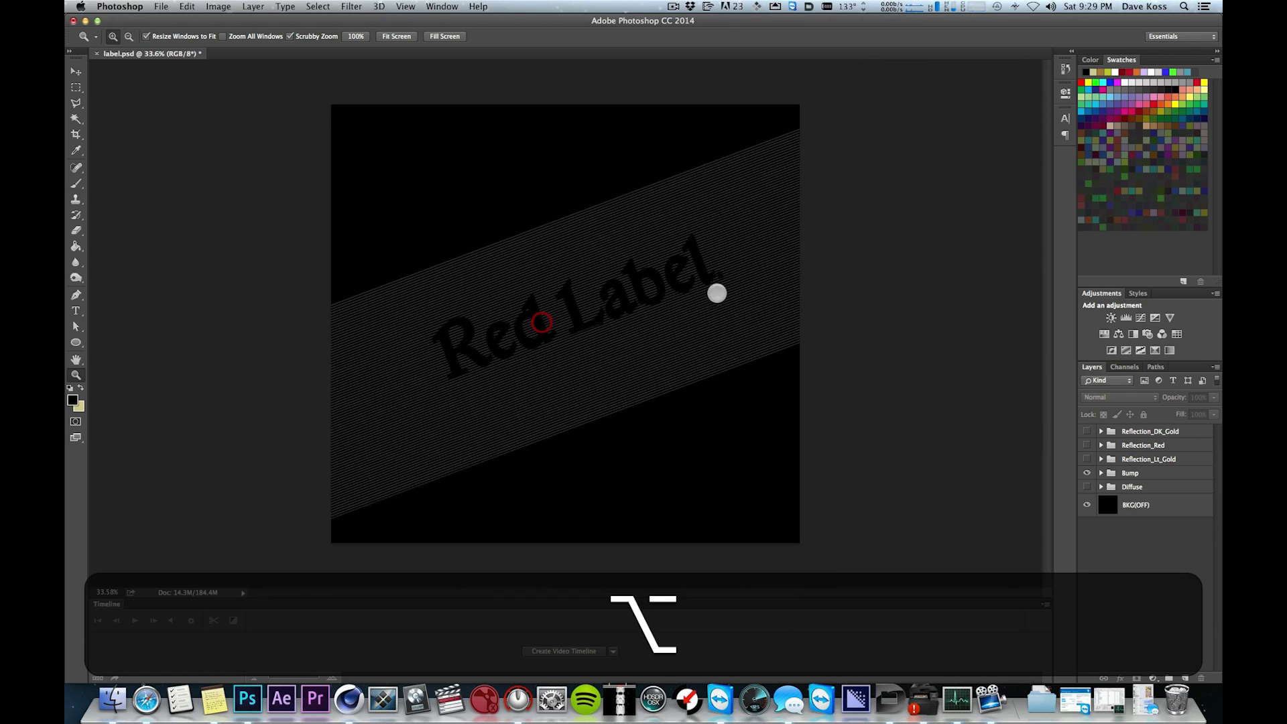
- Hide the Bump group and BKG(OFF) layer, show only the Diffuse group, and save label.psd
left_click(1086, 473)
left_click(1086, 487)
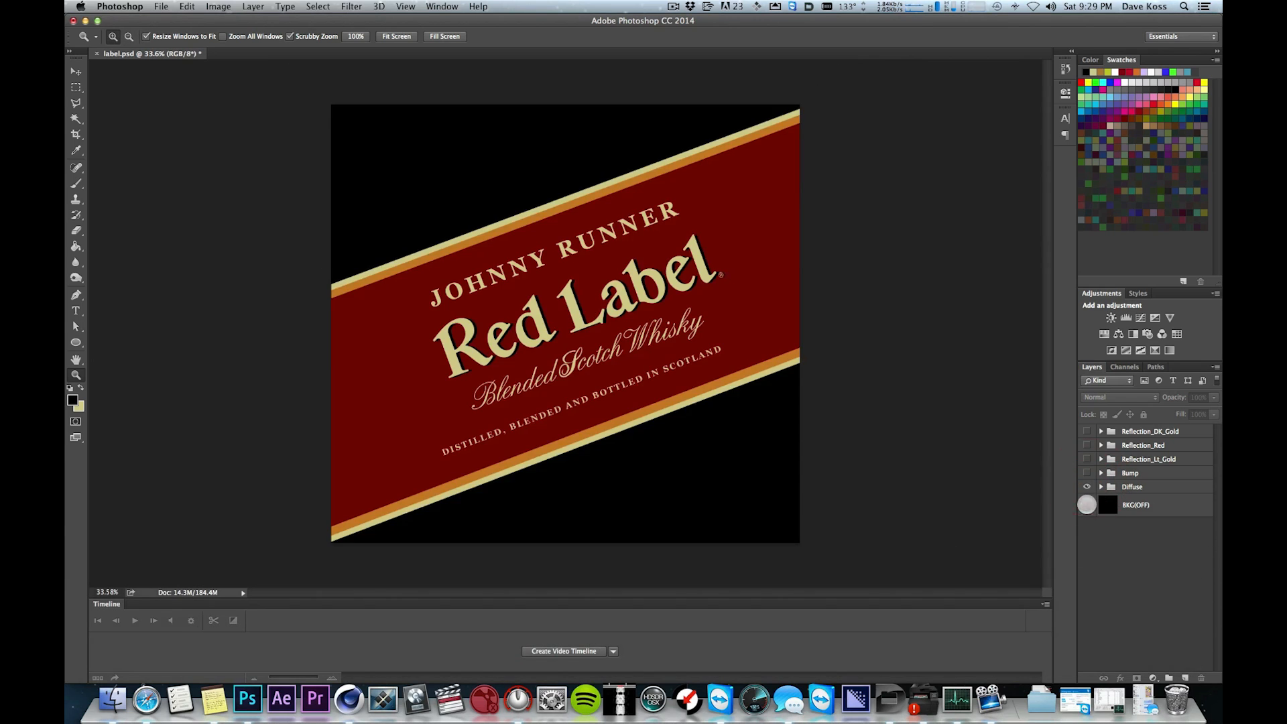
left_click(1086, 504)
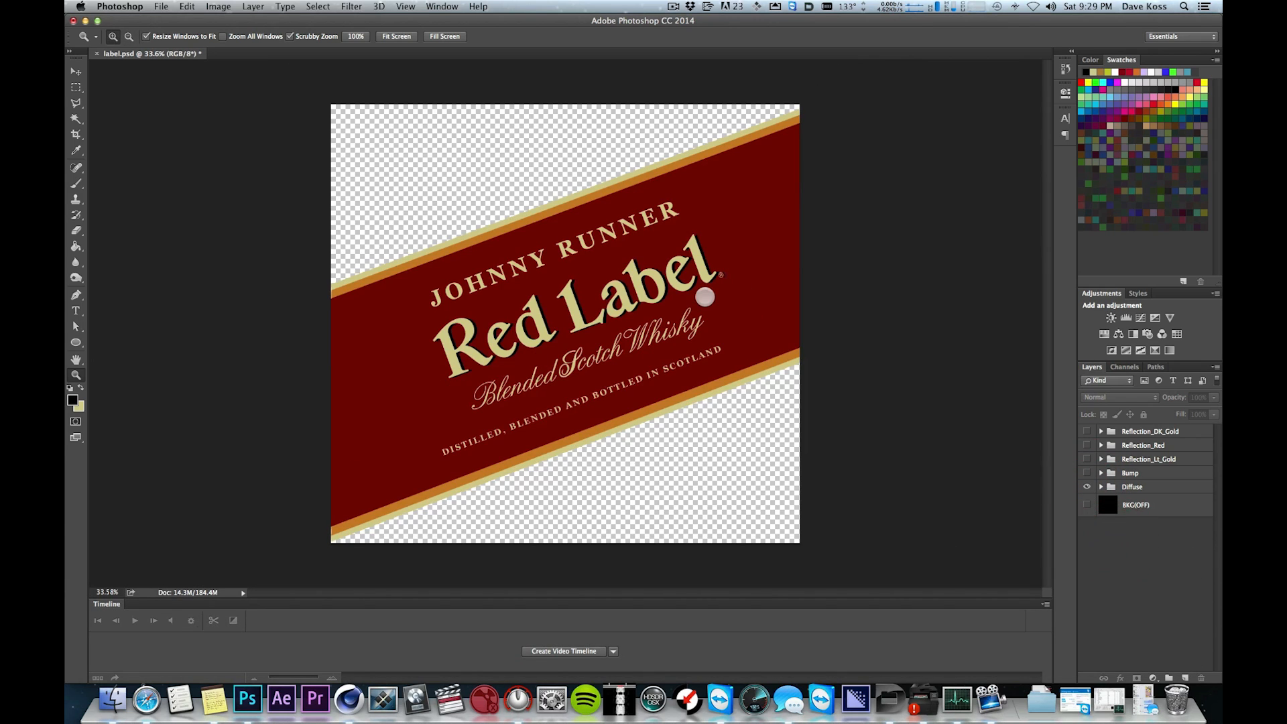
key("super+s")
- Switch to Cinema 4D and select the Bottle polygon object inside the nested Bottle nulls
key("super+Tab")
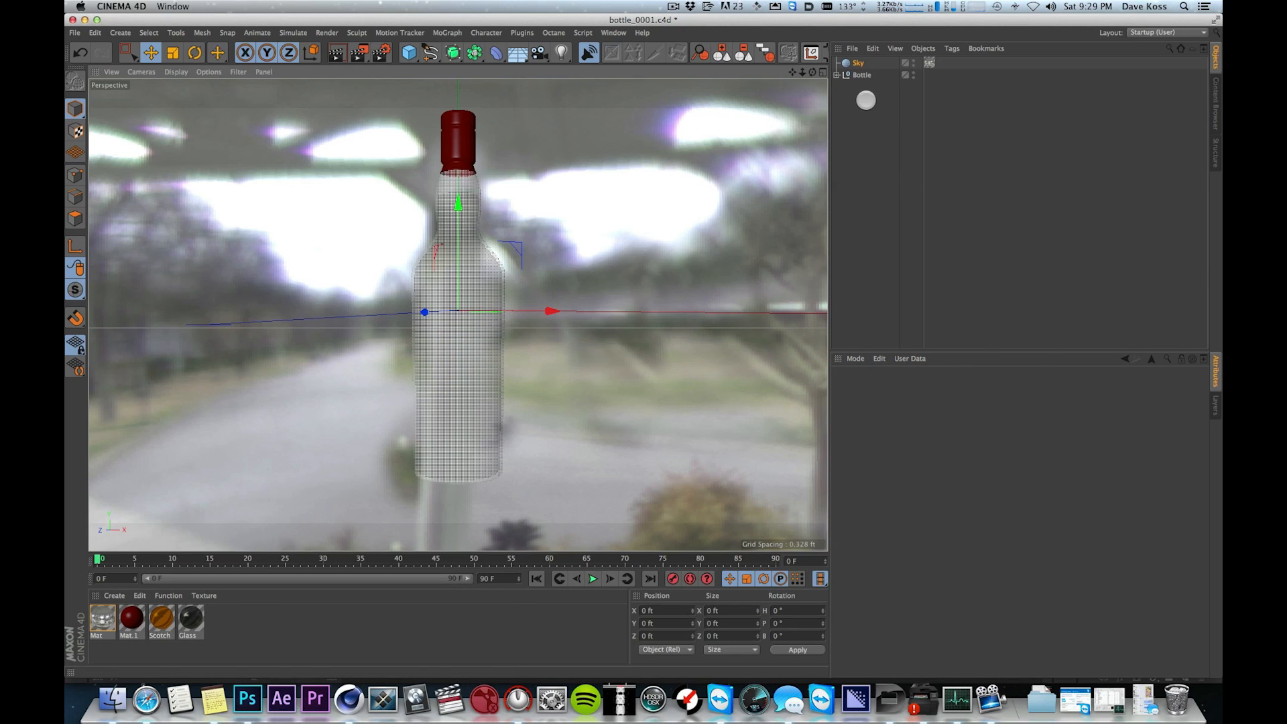
left_click(856, 87)
left_click(836, 75)
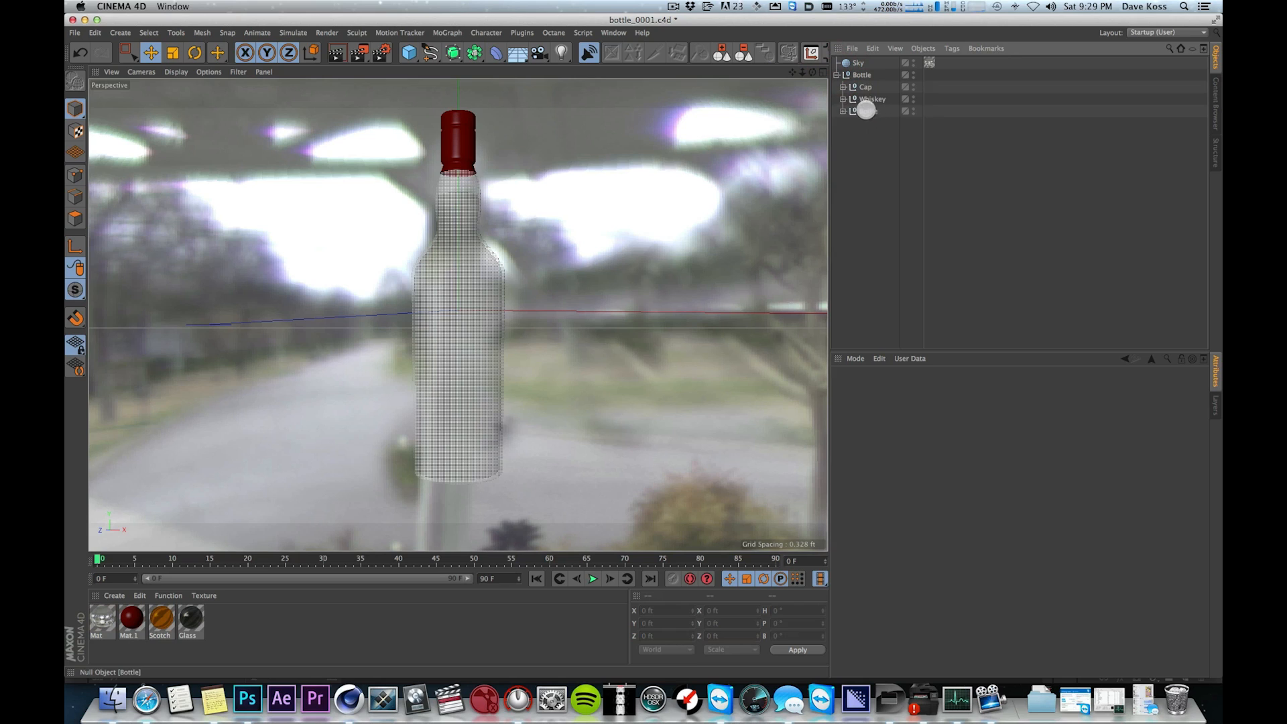
left_click(868, 110)
left_click(843, 111)
left_click(881, 124)
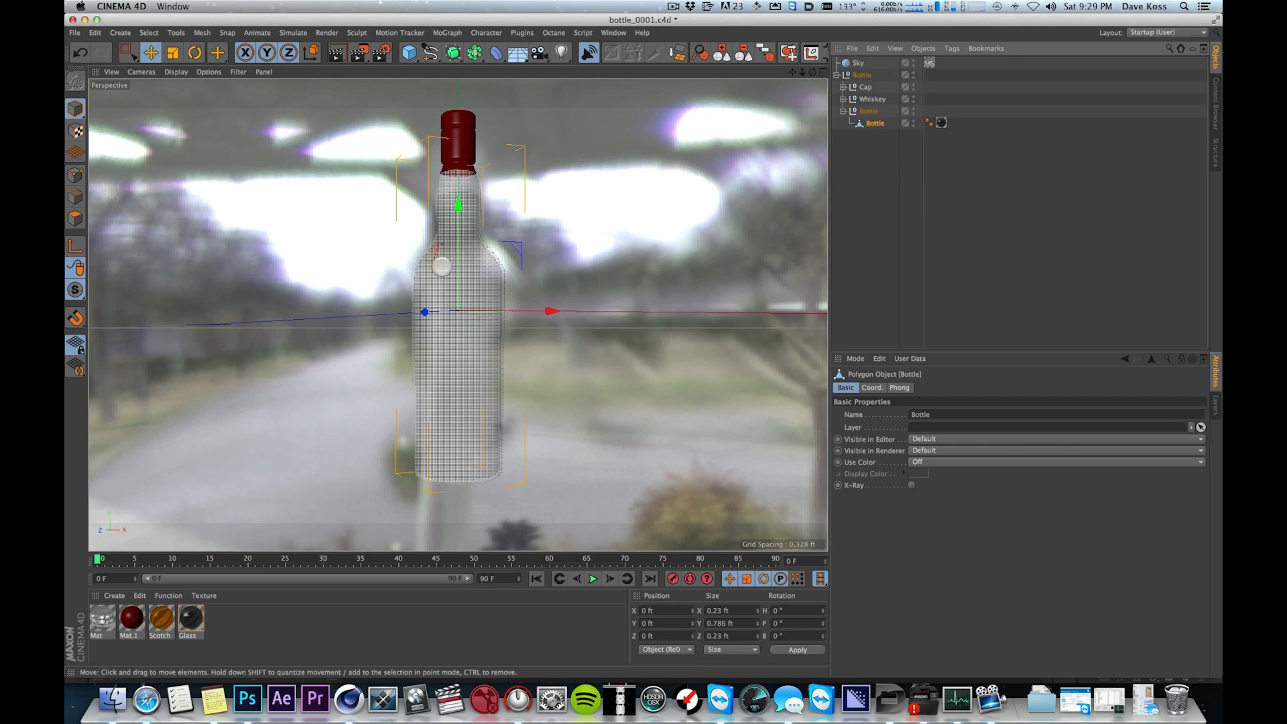
- Set the perspective view to Gouraud Shading (Lines) and examine the bottle's mesh from several angles
left_click(146, 71)
mouse_move(175, 71)
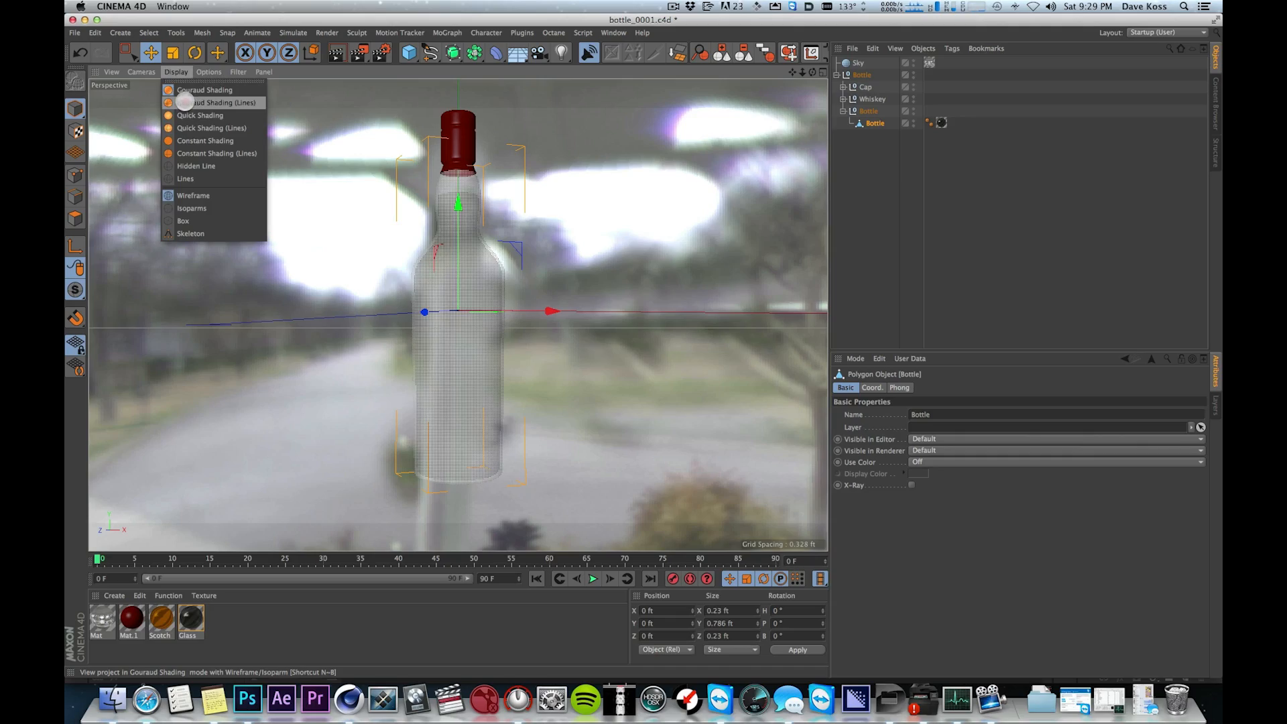
left_click(185, 102)
key("2")
left_click_drag(429, 206, 451, 295)
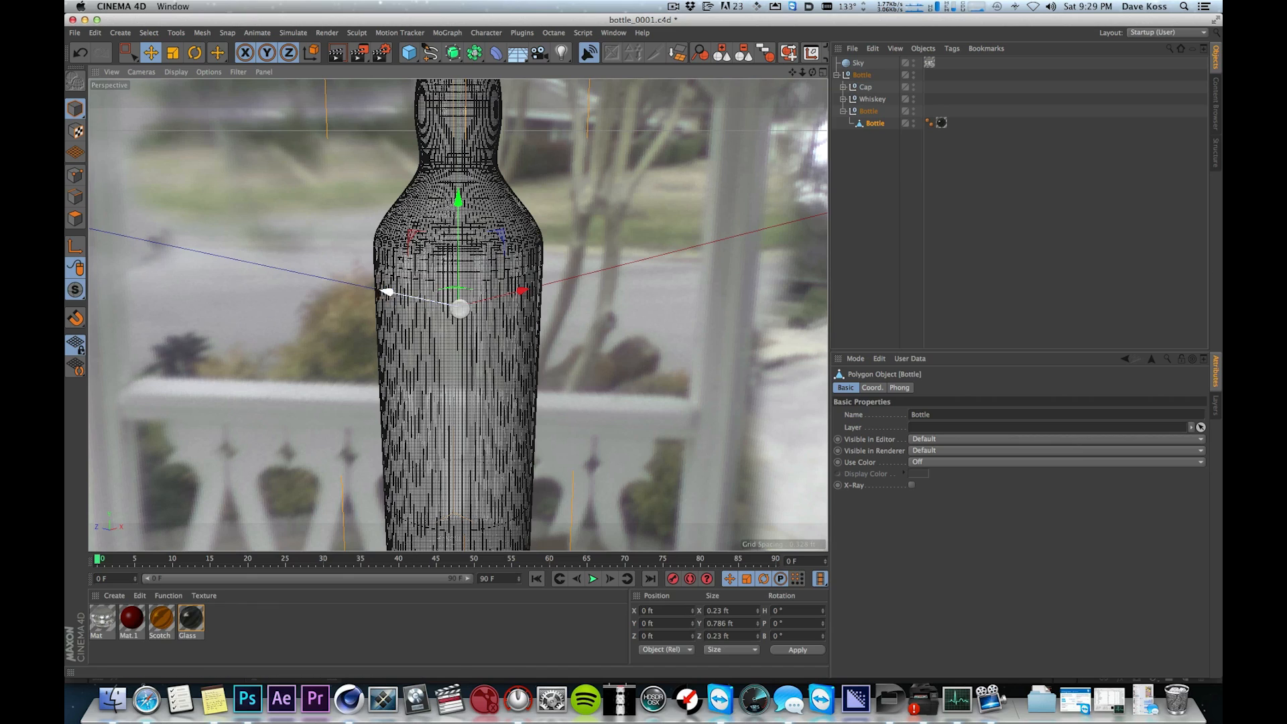
left_click_drag(558, 262, 538, 212, "alt")
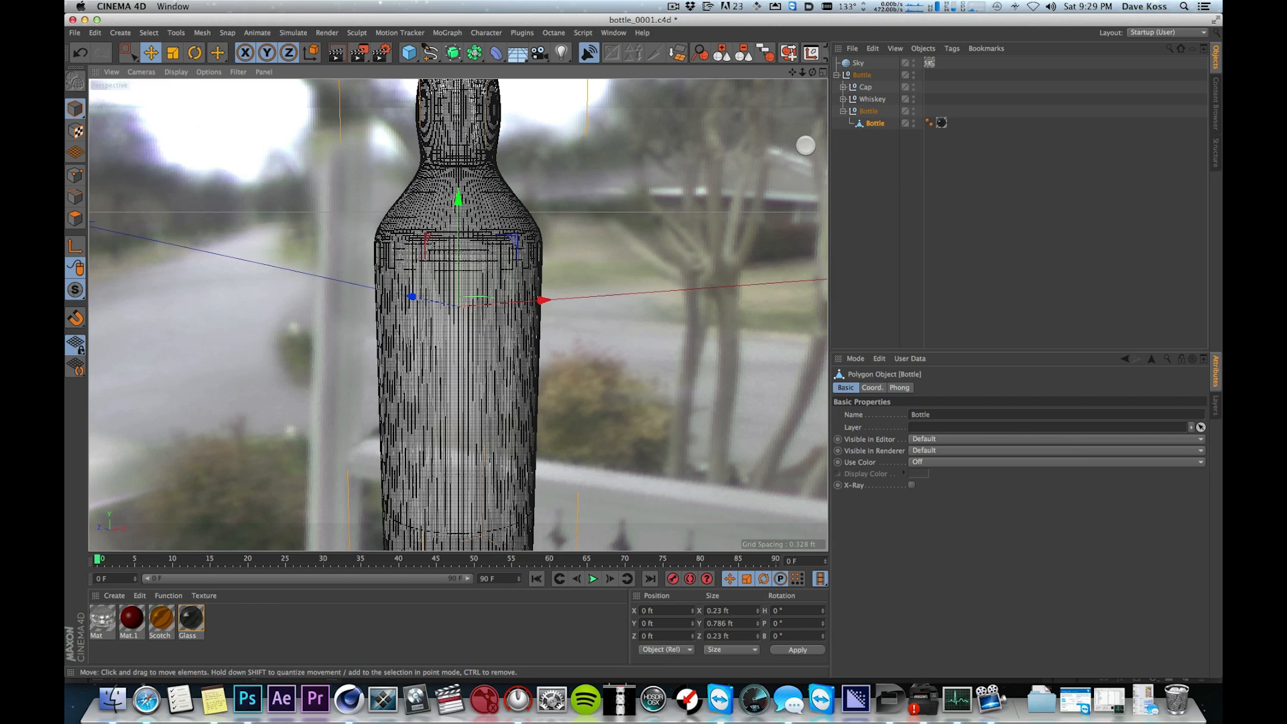
key("2")
left_click_drag(609, 218, 607, 215)
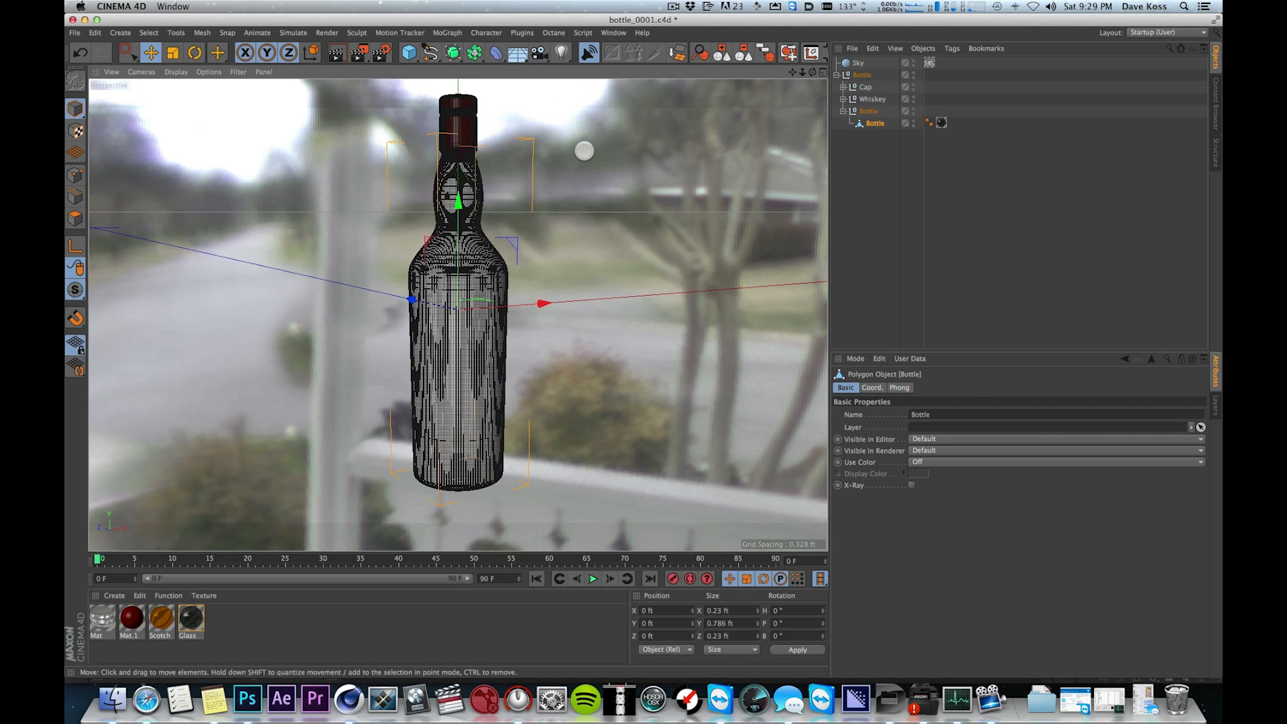
- Deselect the bottle and maximize the Front view with the whole bottle body framed
left_click(673, 235)
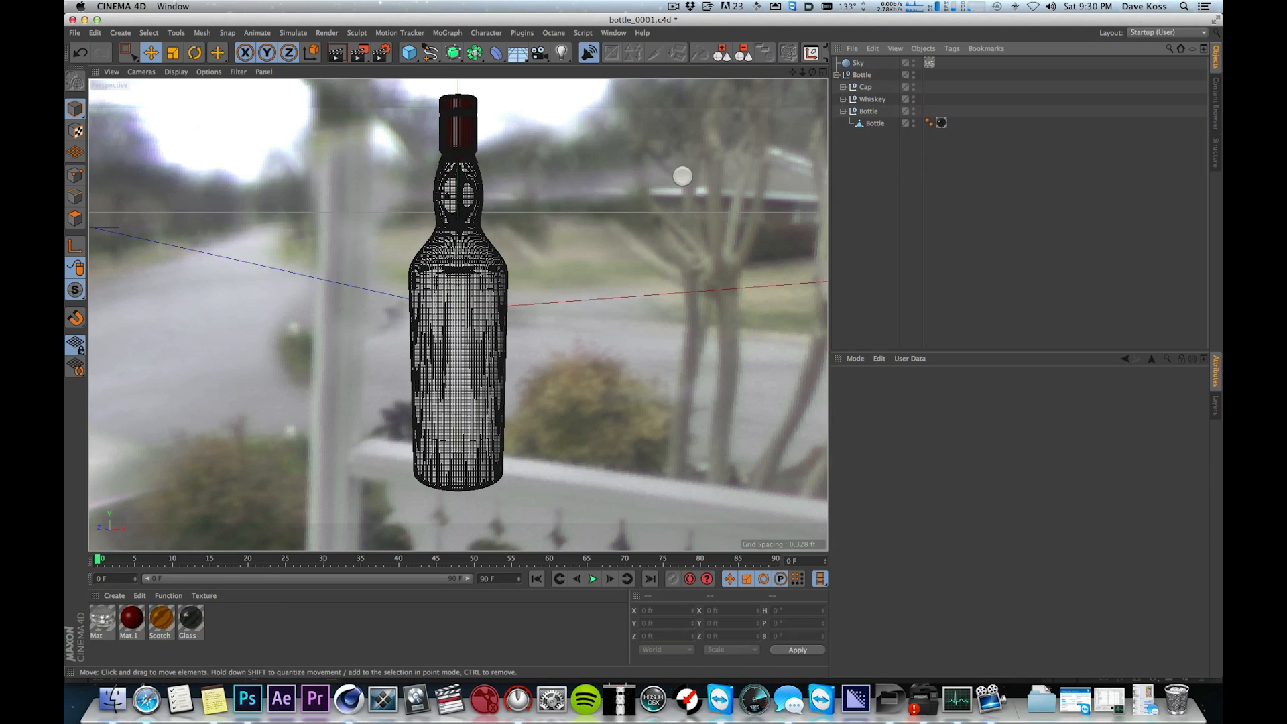
left_click(822, 71)
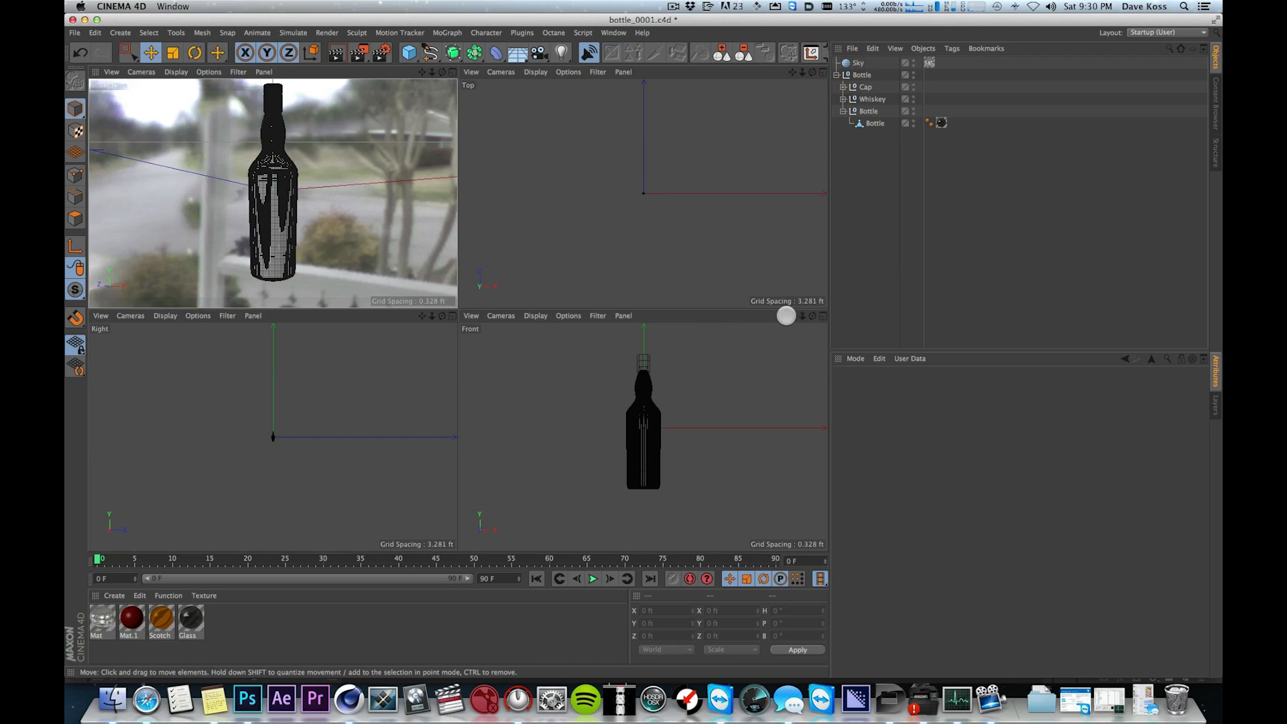
left_click(823, 315)
key("2")
left_click_drag(402, 186, 436, 175)
key("1")
left_click_drag(388, 145, 390, 183)
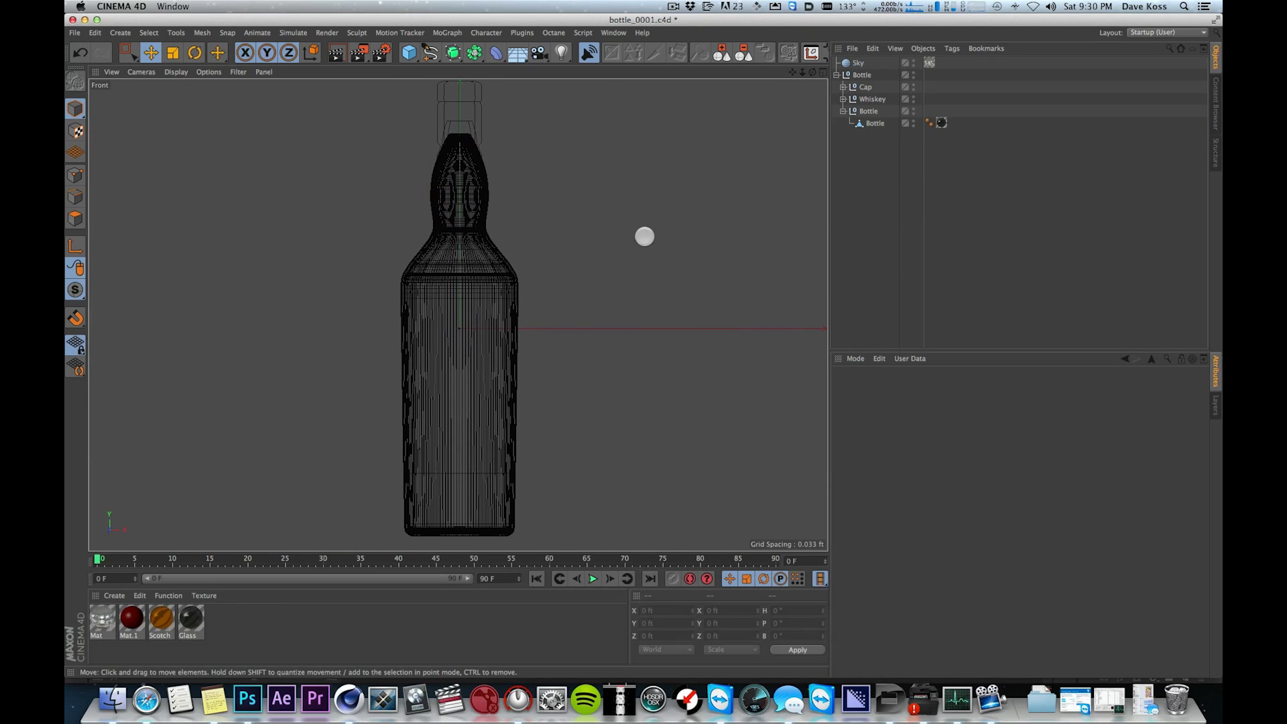
- Select the Bottle polygon object, enter polygon mode, and clear its existing polygon selection
left_click(873, 123)
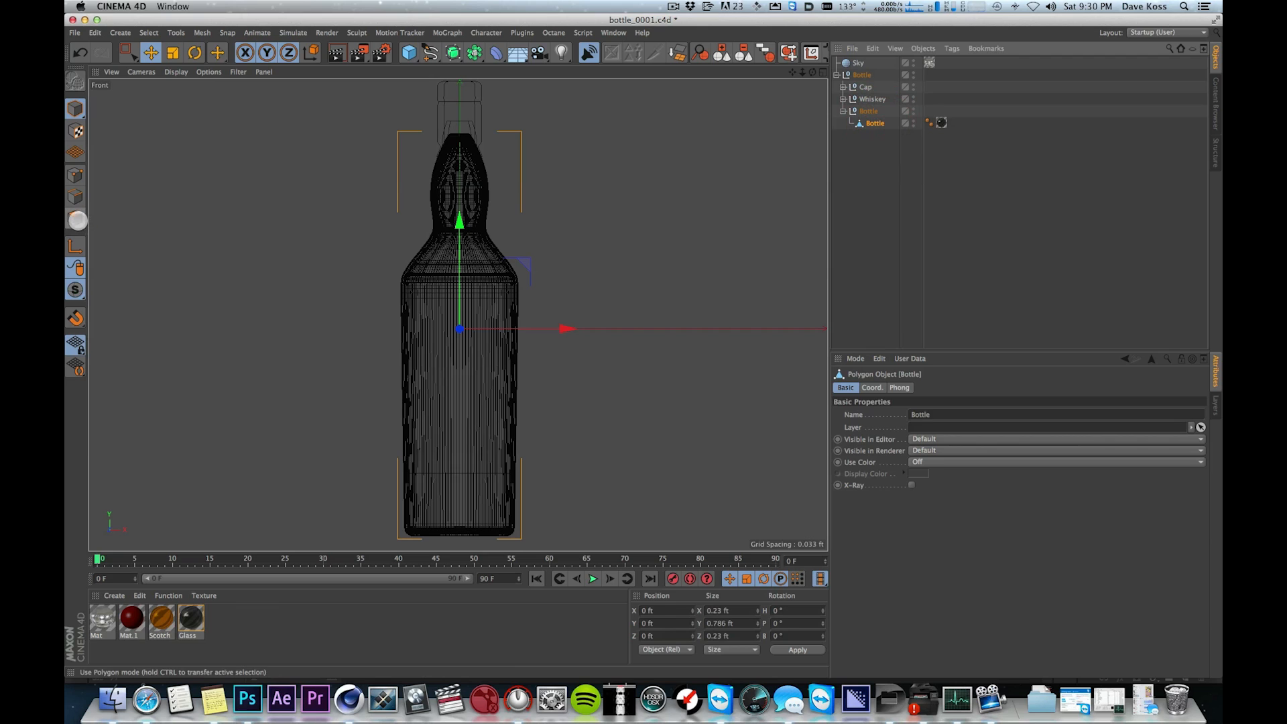
left_click(77, 220)
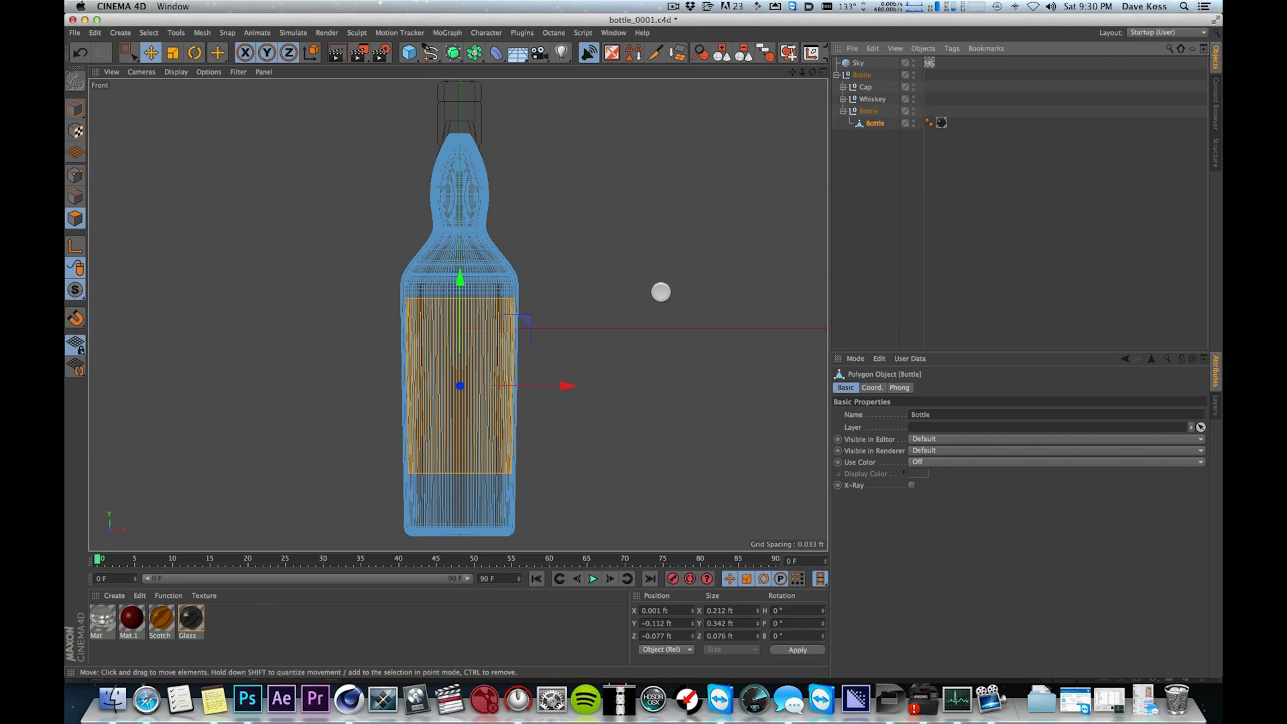
left_click(659, 295)
key("super+z")
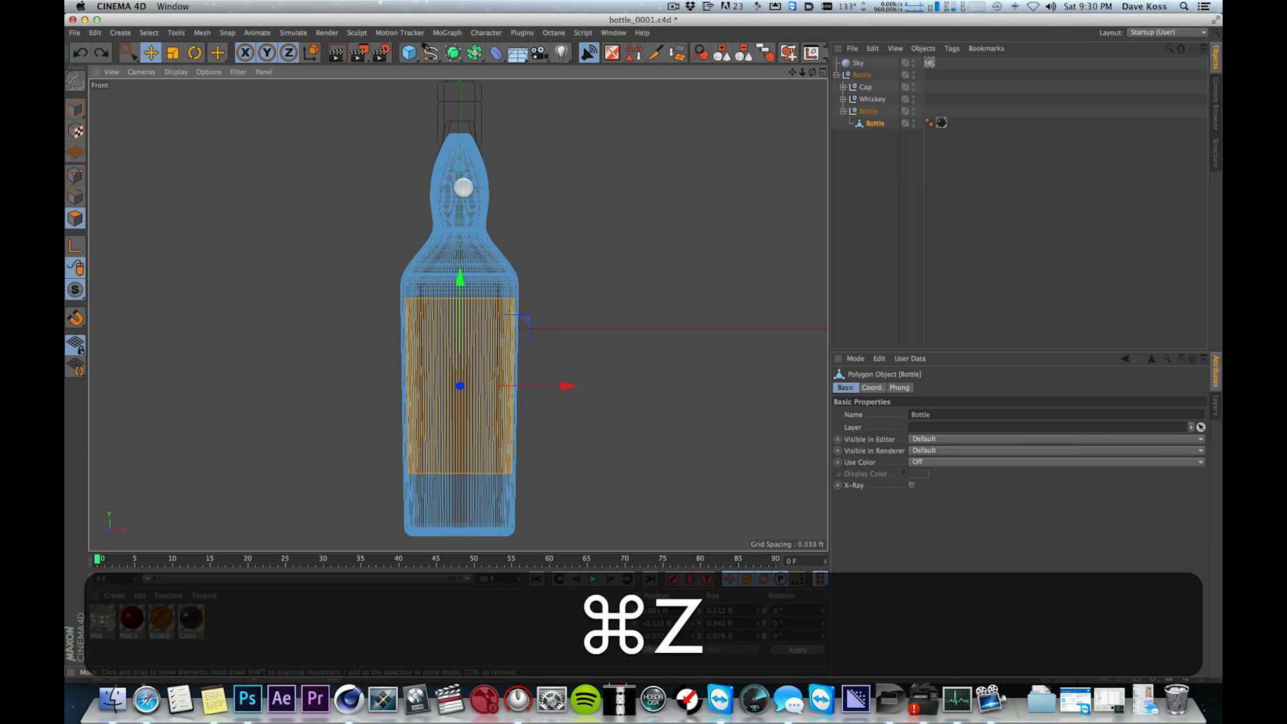
left_click(303, 193)
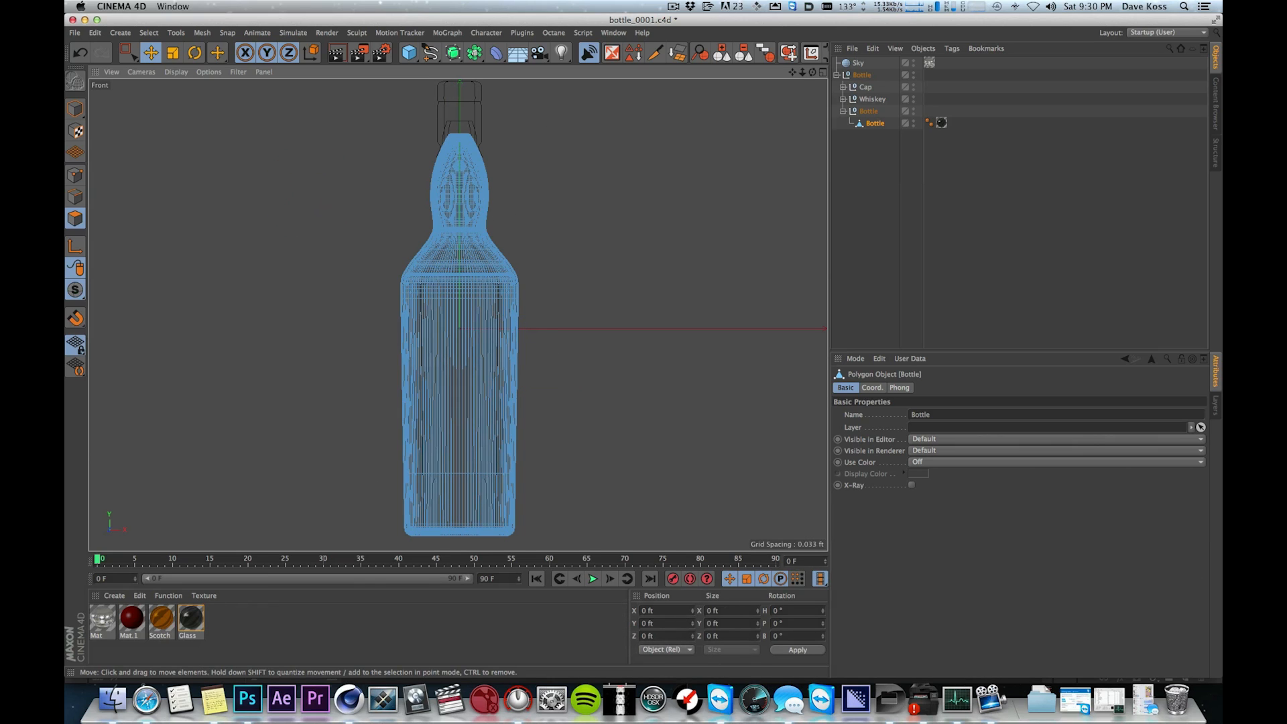
- Use Rectangle Selection with Tolerant Selection enabled to select the label band of polygons around the bottle's body
left_click(129, 51)
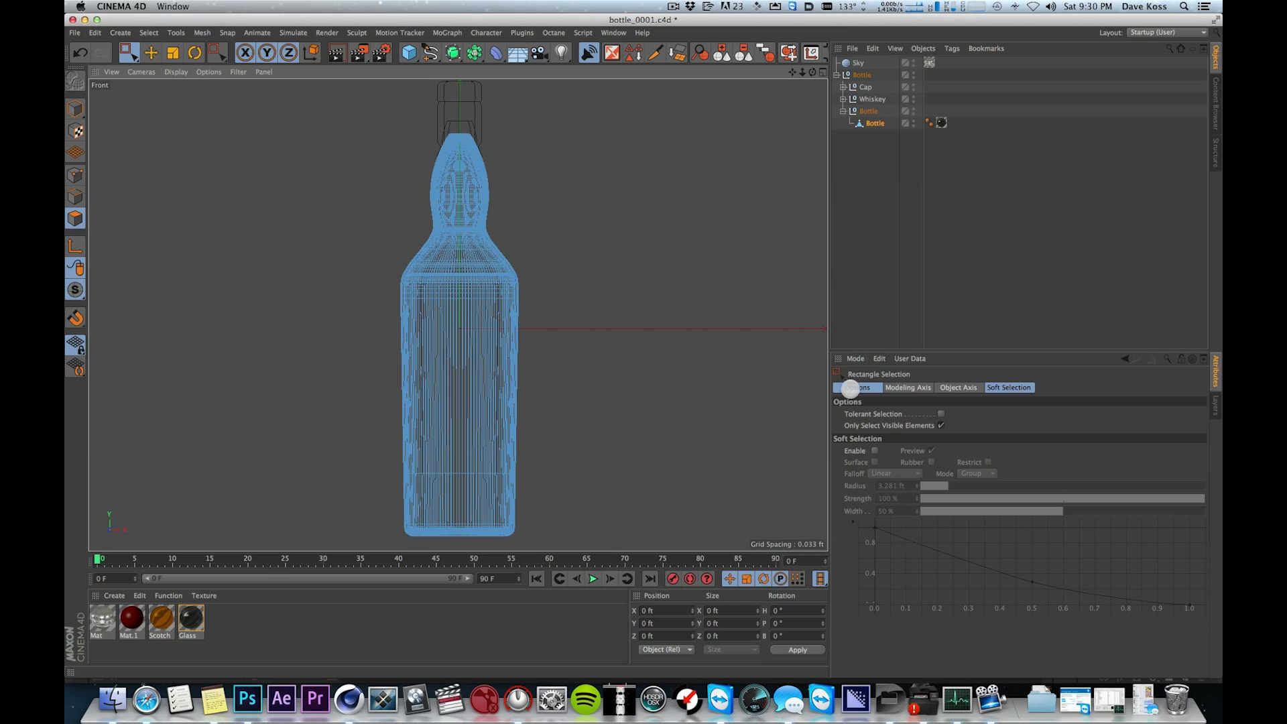
left_click(940, 413)
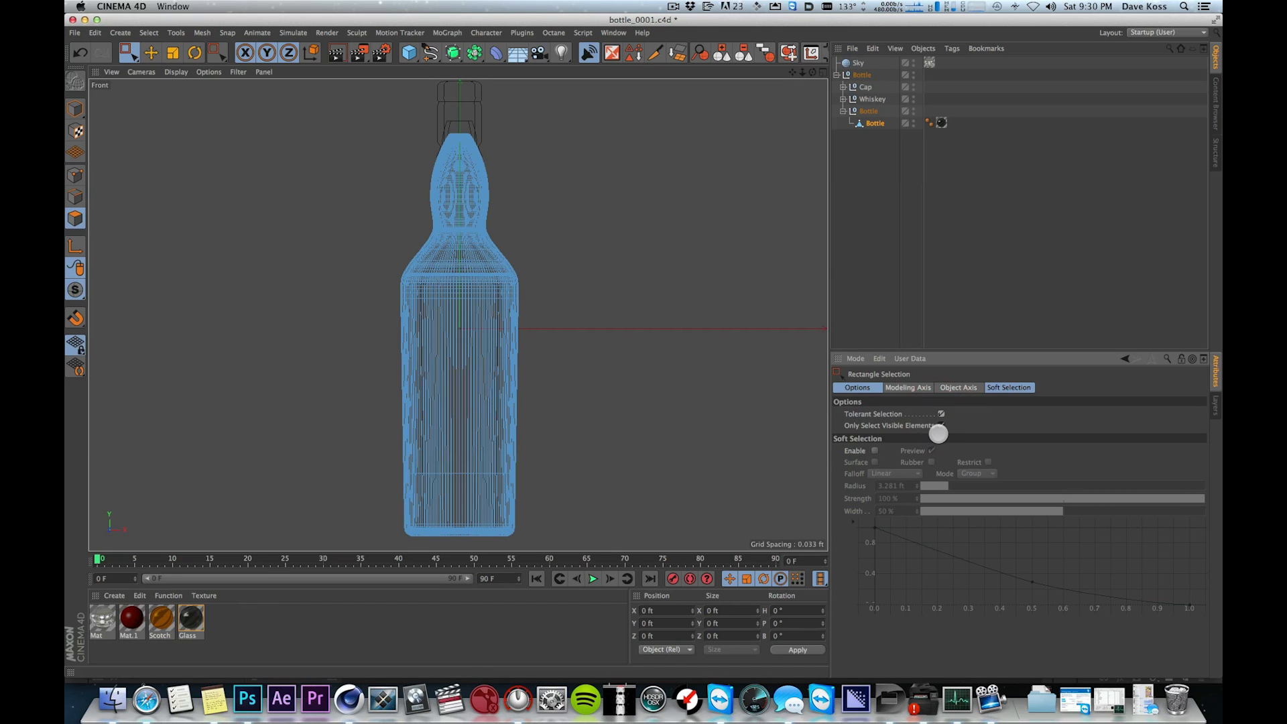
left_click(857, 426)
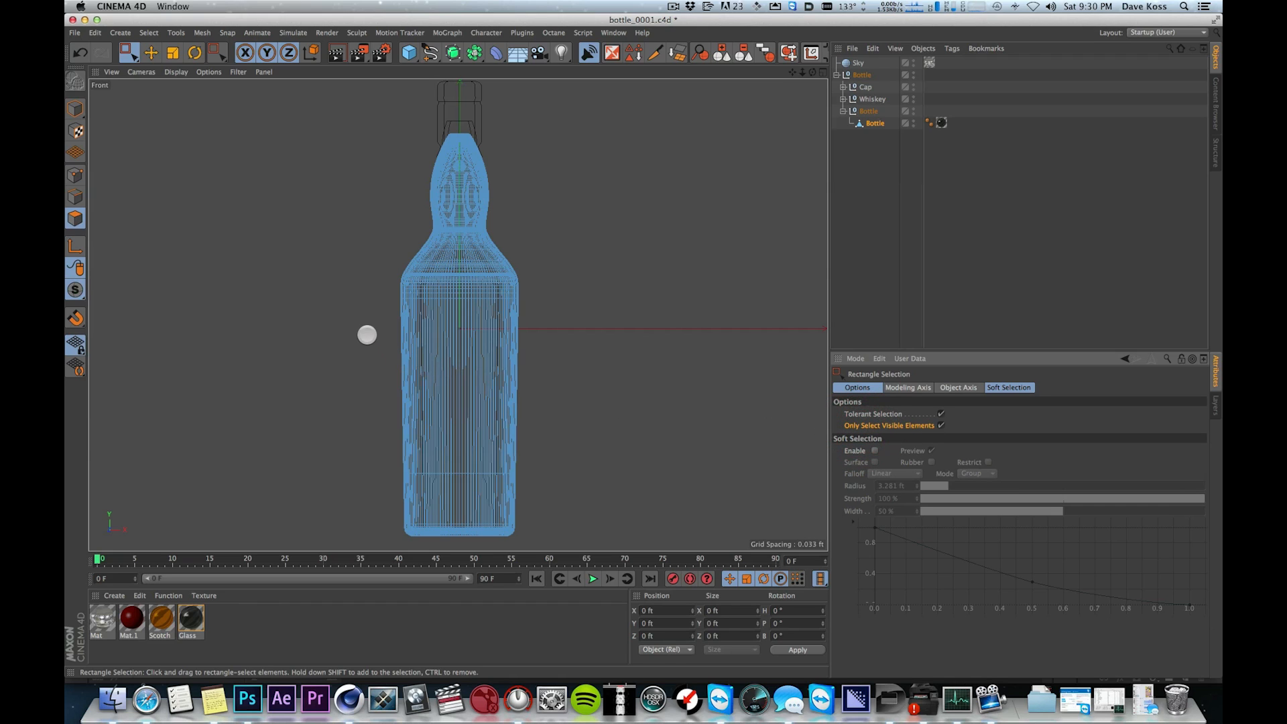
left_click_drag(354, 340, 610, 373)
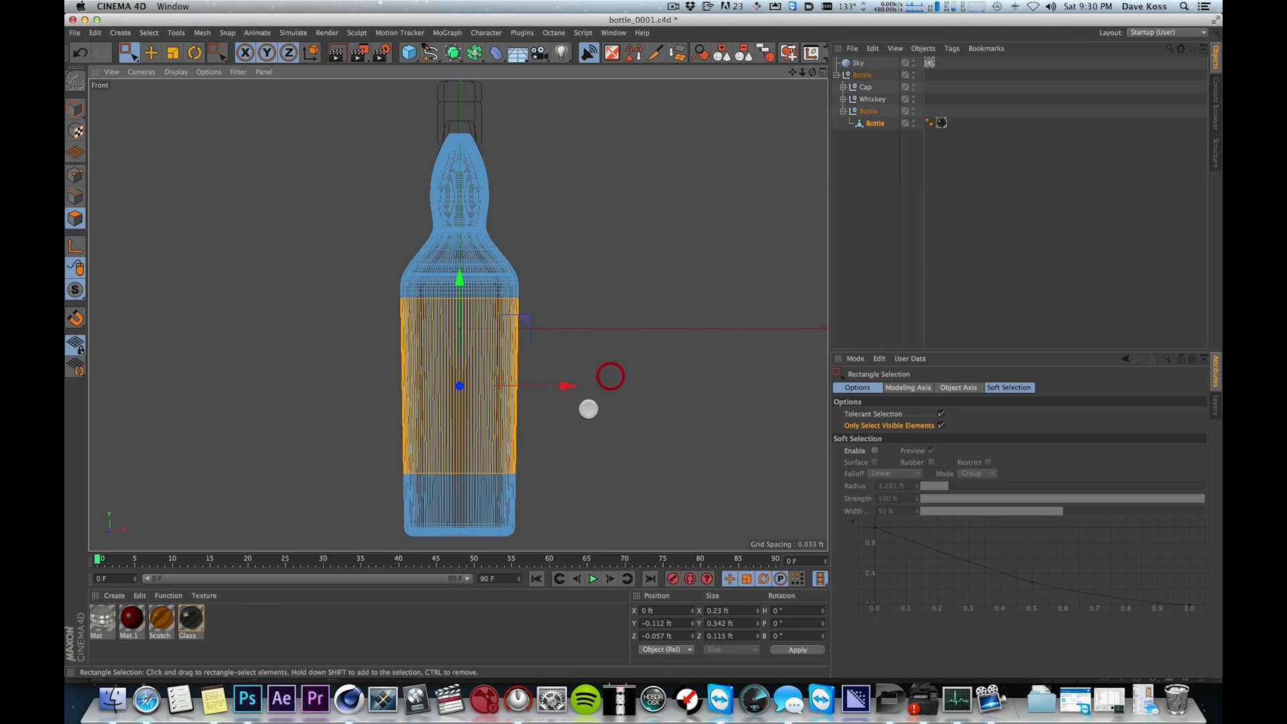
left_click_drag(375, 320, 567, 358)
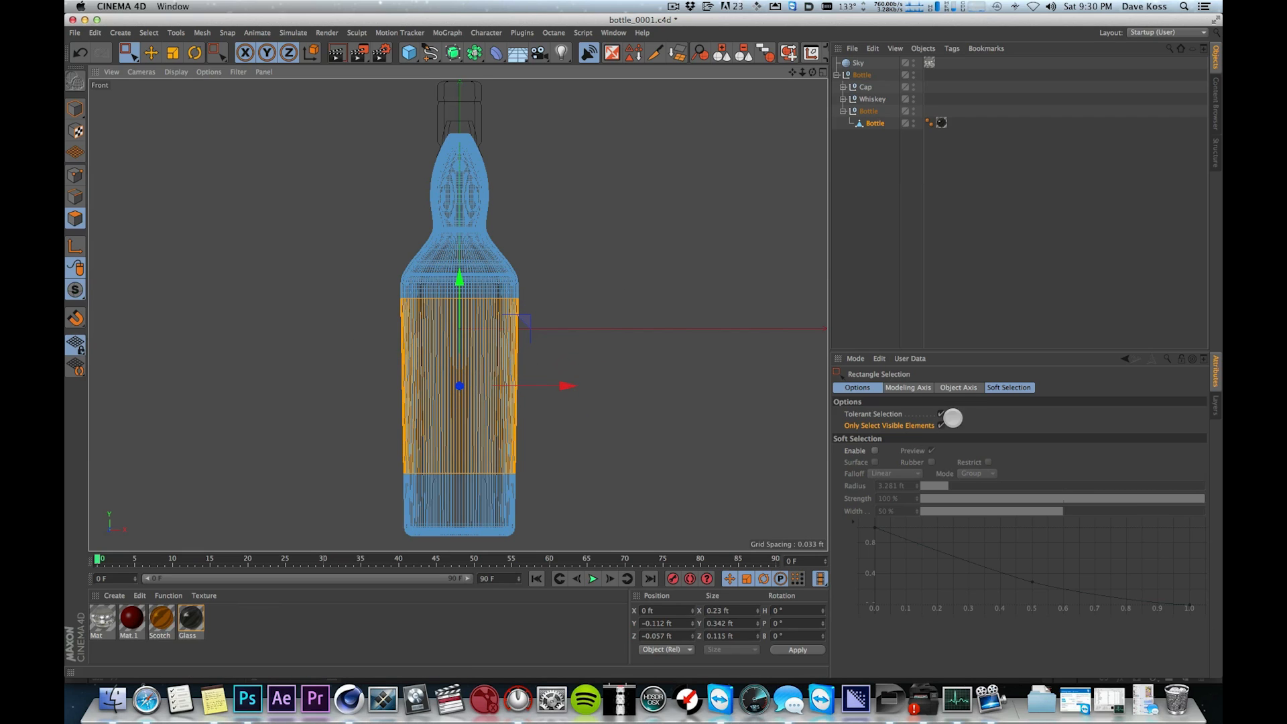
- Disable Tolerant Selection and reselect the bottle's label band with a rectangle that fully encloses its polygons
left_click(940, 414)
left_click(706, 388)
left_click_drag(365, 348, 599, 392)
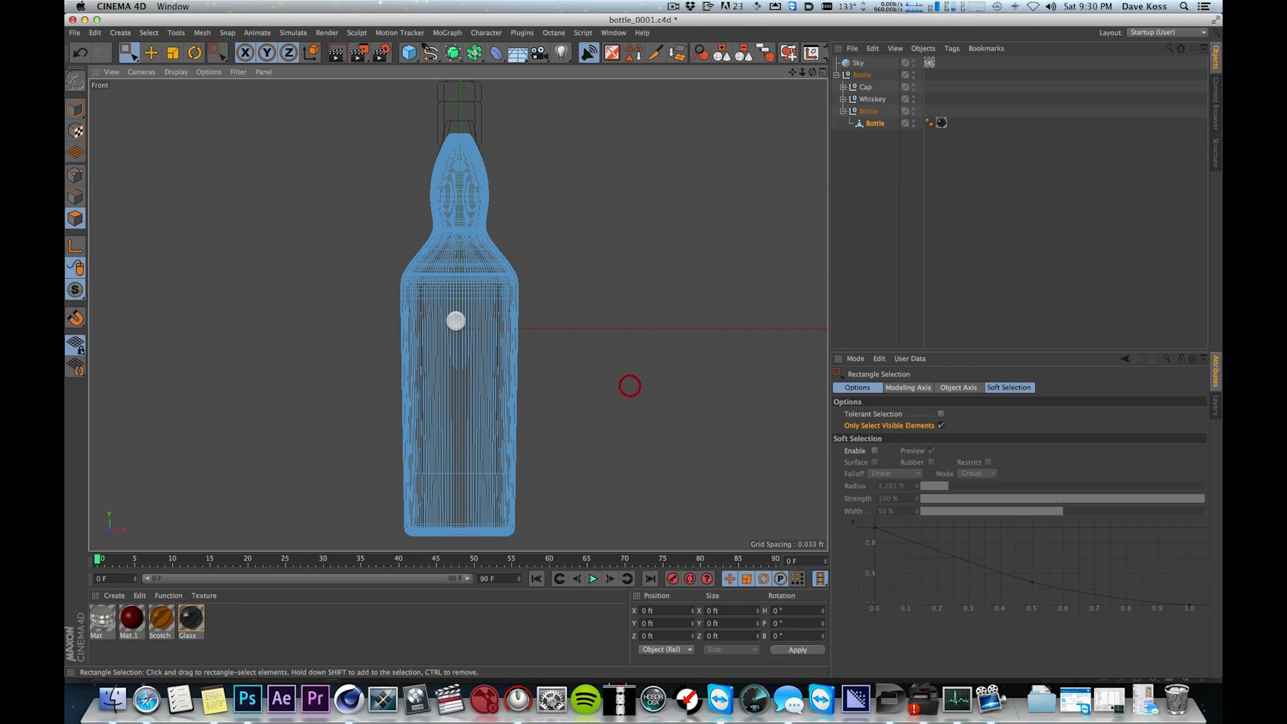
left_click_drag(382, 295, 539, 485)
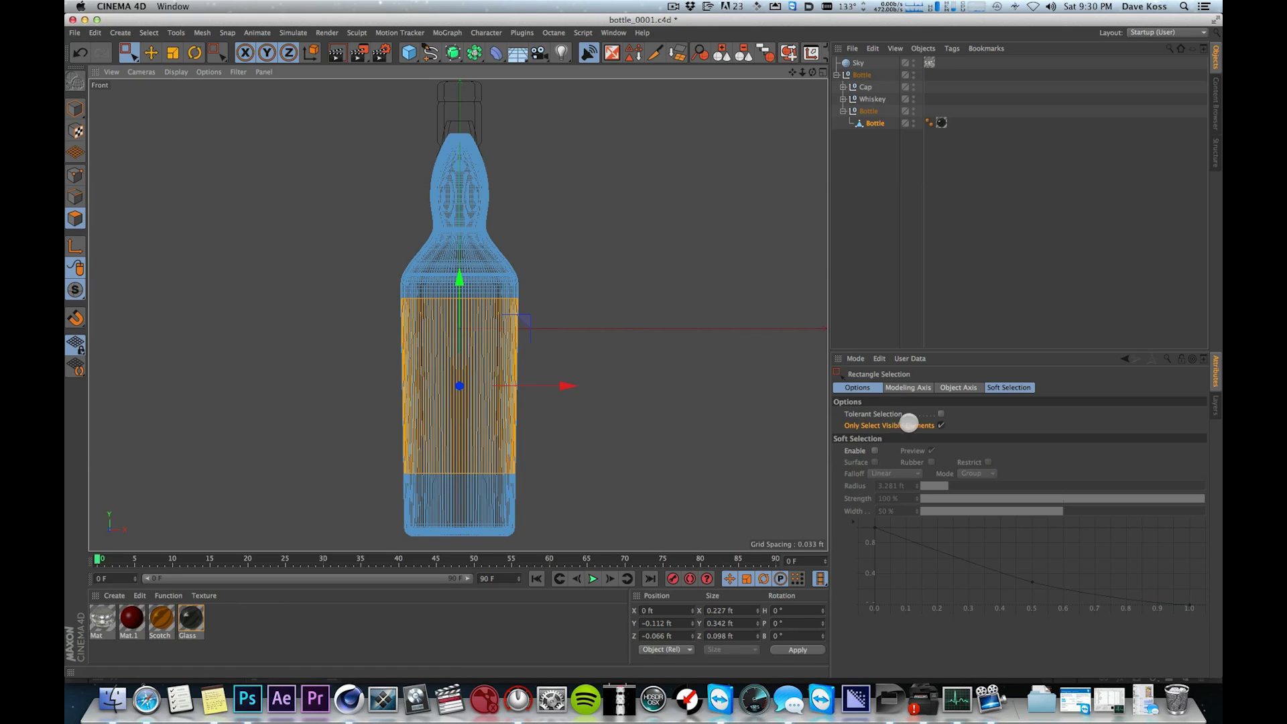
- Enable Tolerant Selection and reselect the bottle's label band with a rectangle across its middle
left_click(967, 415)
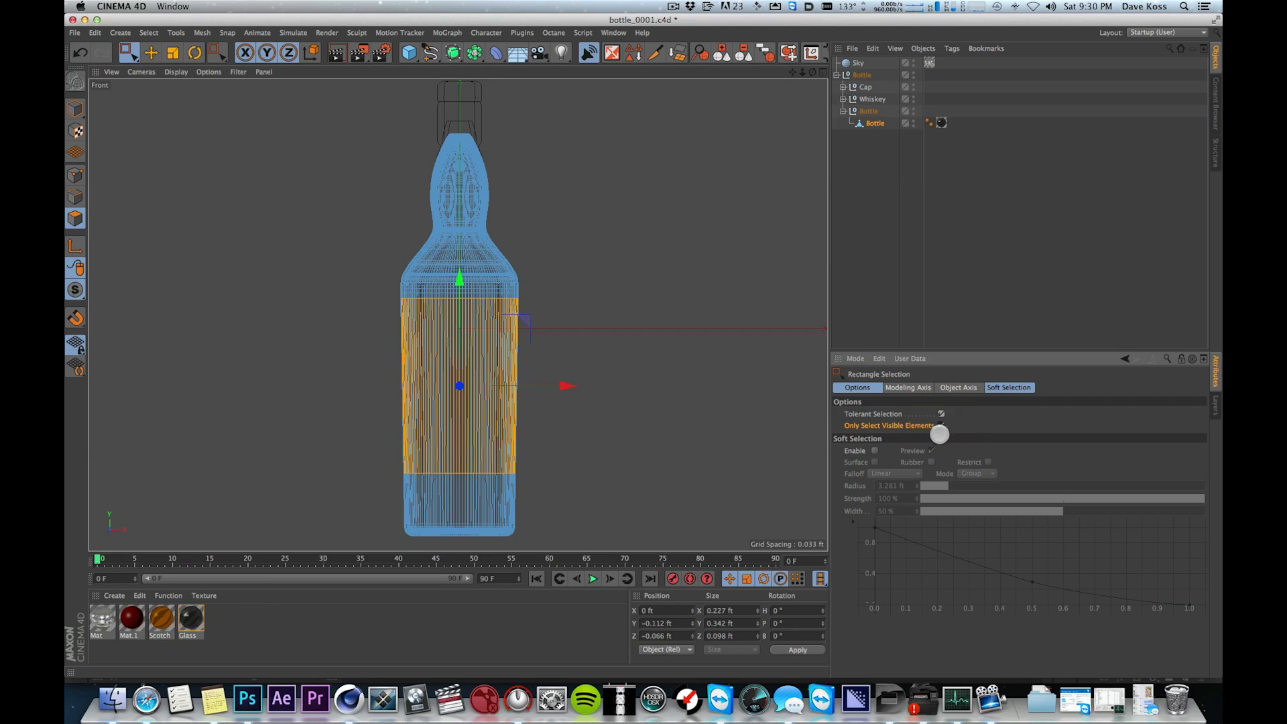
left_click_drag(340, 328, 645, 416)
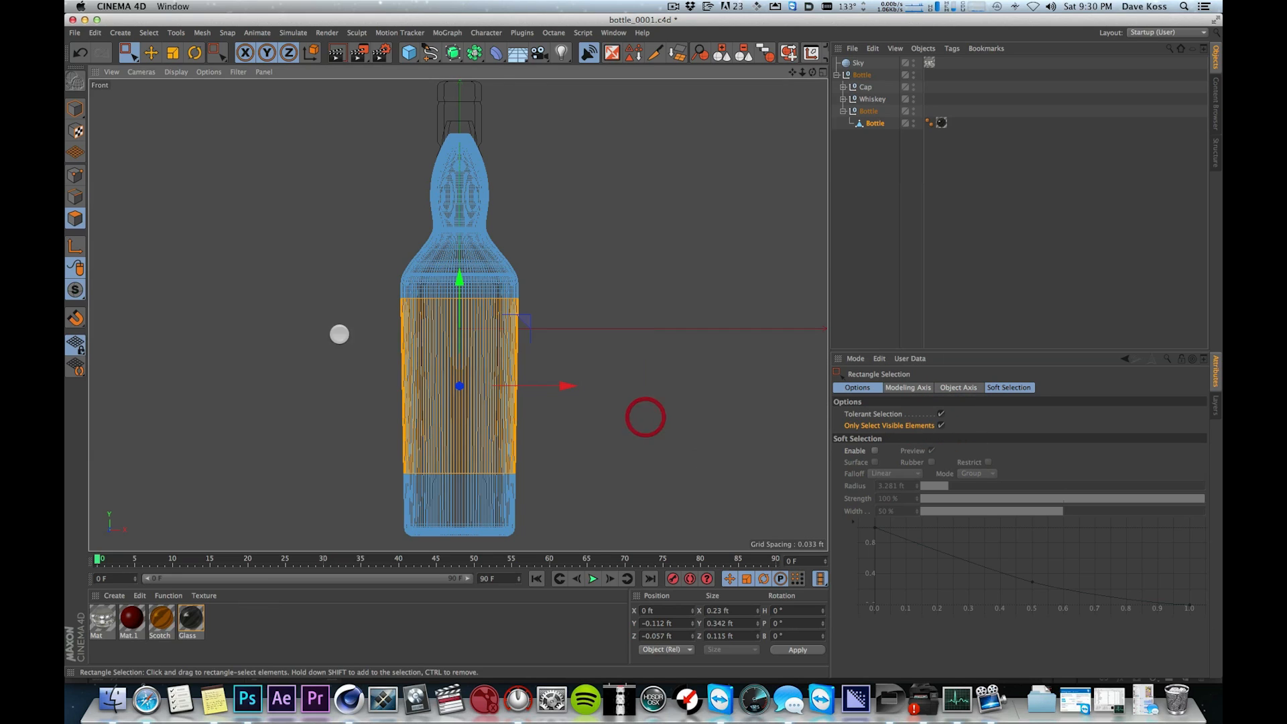
- Disable Only Select Visible Elements, reselect the label band through the whole bottle, and inspect the result in the Perspective view
left_click(940, 425)
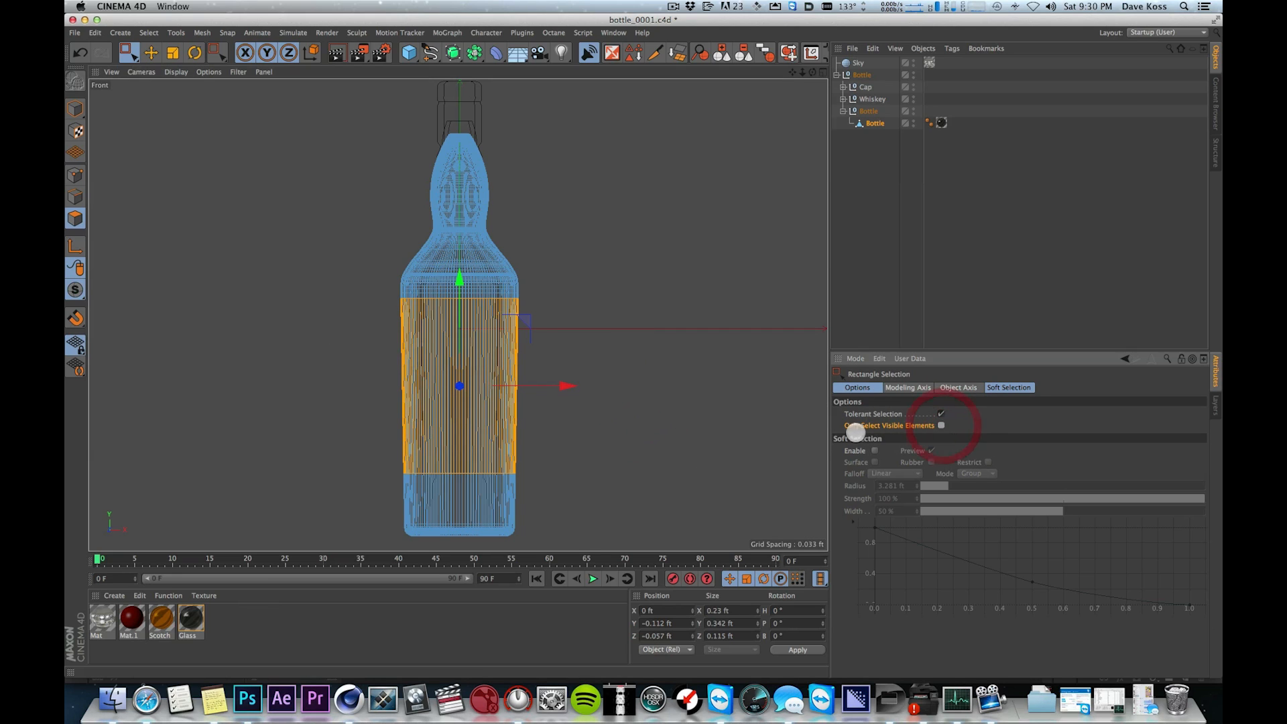
left_click_drag(342, 344, 617, 445)
left_click_drag(352, 350, 570, 376)
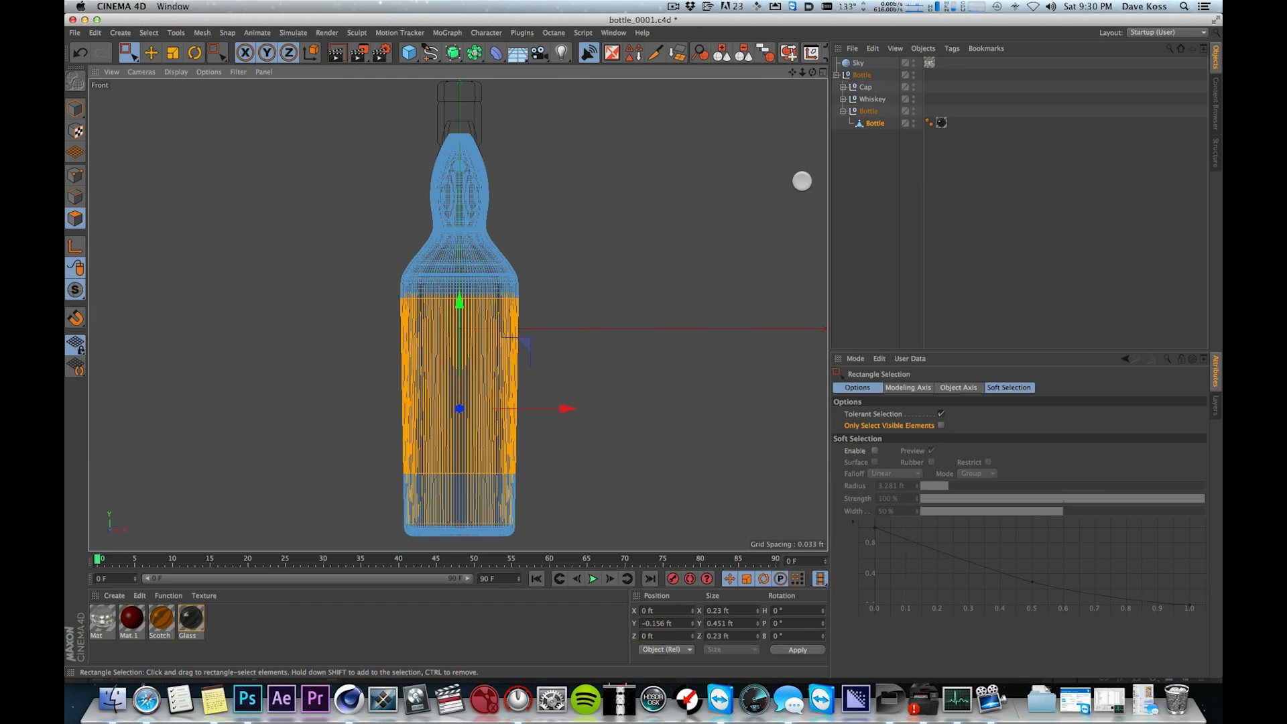
left_click(822, 72)
mouse_move(355, 159)
left_mouse_down("alt")
mouse_move(149, 158)
mouse_move(264, 241)
mouse_move(154, 158)
mouse_move(351, 183)
left_mouse_up("alt")
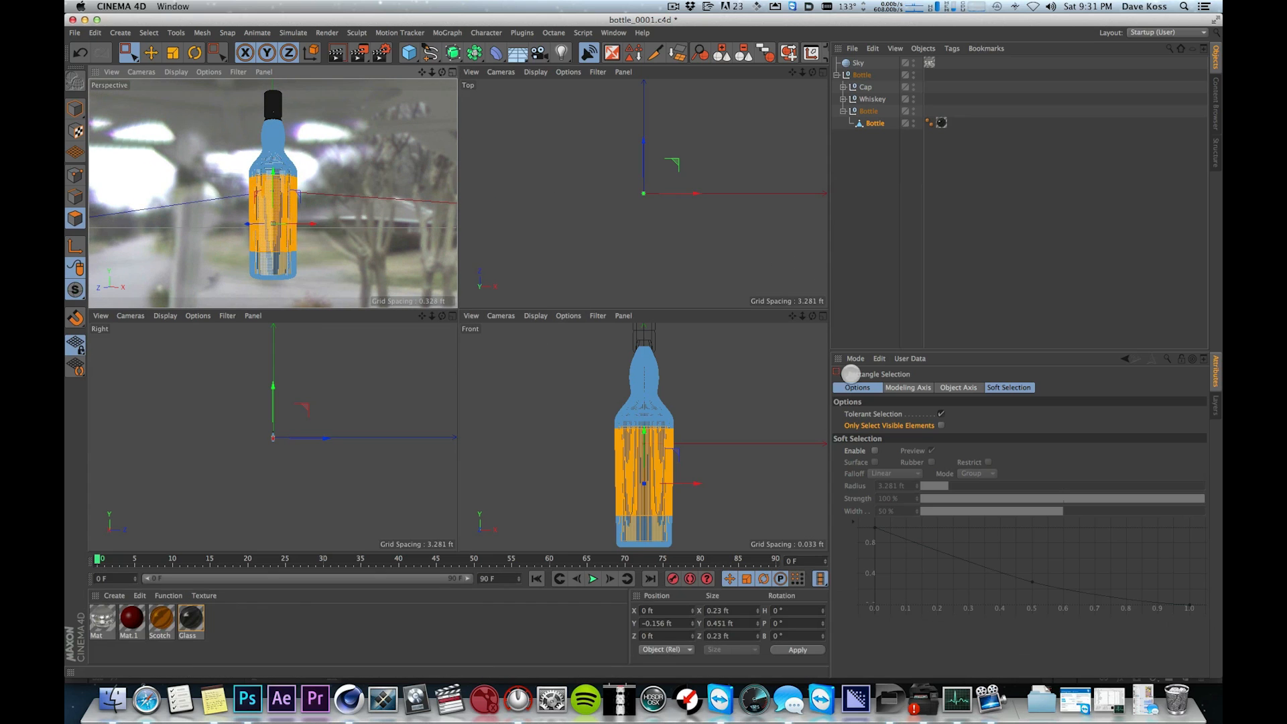
- Enable Only Select Visible Elements, reselect only the front of the label band, and inspect it in the maximized Perspective view
left_click(940, 424)
left_click_drag(571, 453, 746, 492)
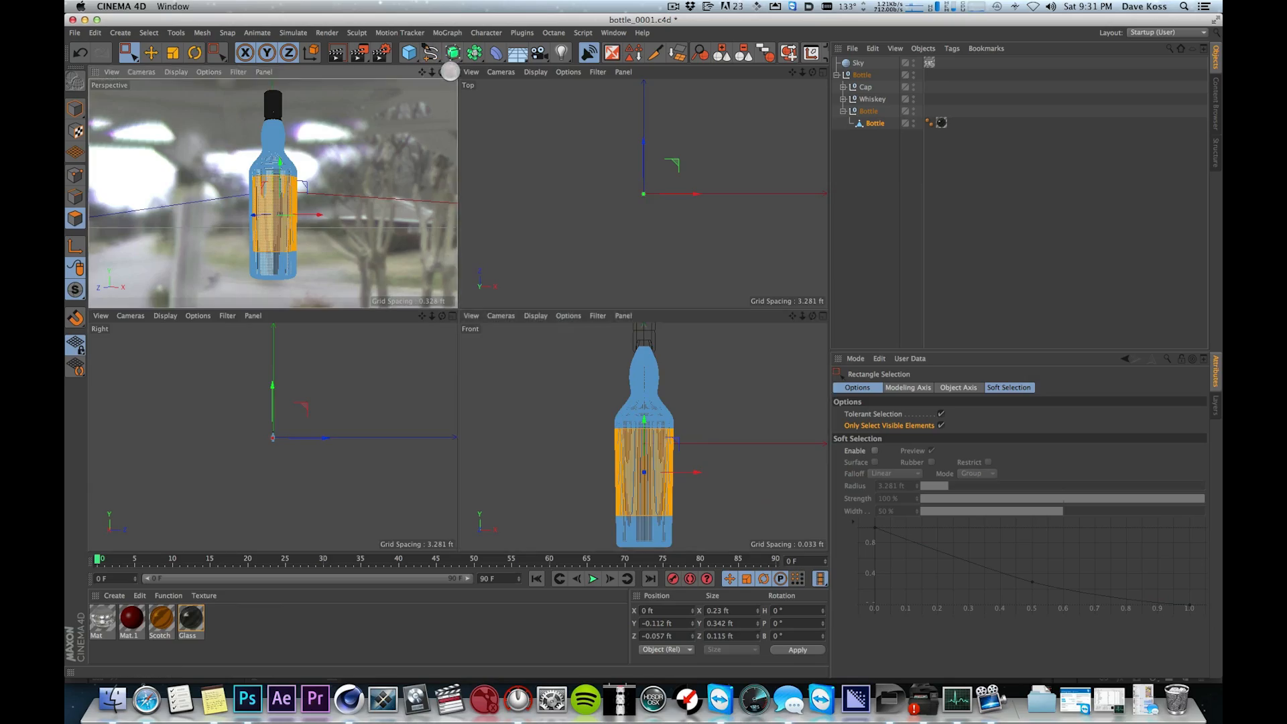
left_click(452, 72)
left_click_drag(672, 253, 588, 299, "alt")
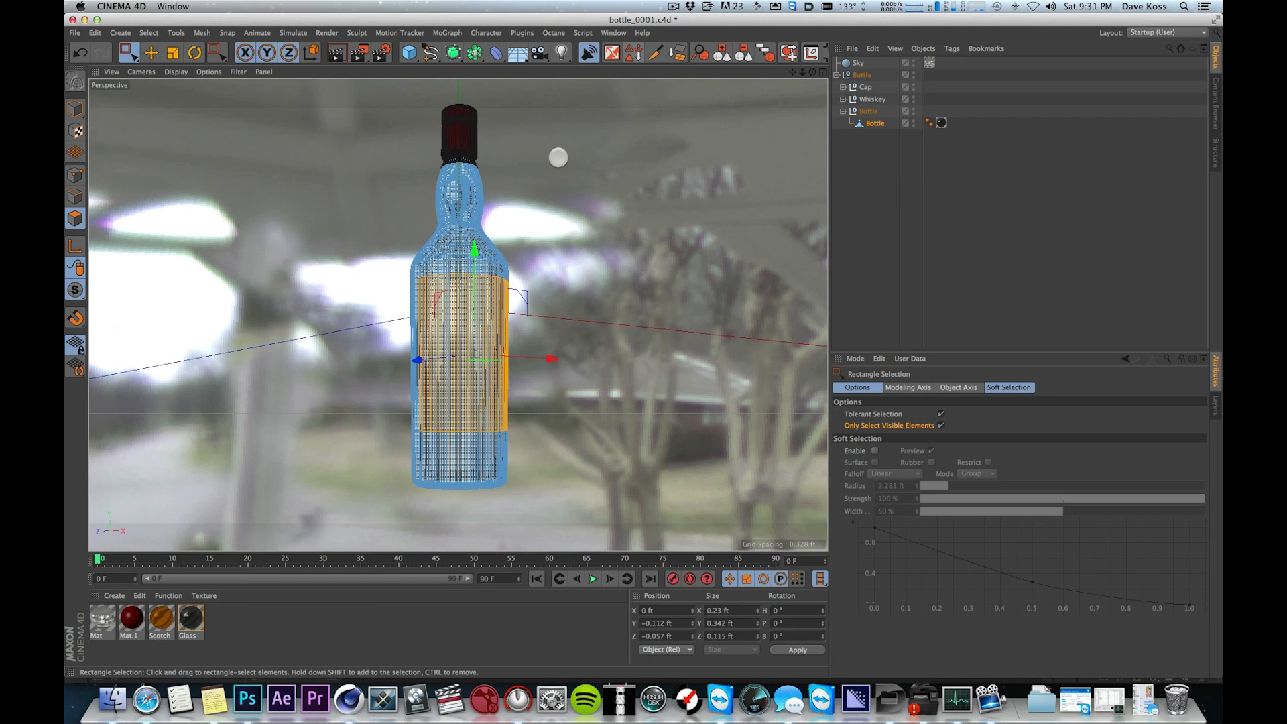
- Store the selected label polygons as a Polygon Selection tag on the bottle with Set Selection, and deselect everything
left_click(150, 32)
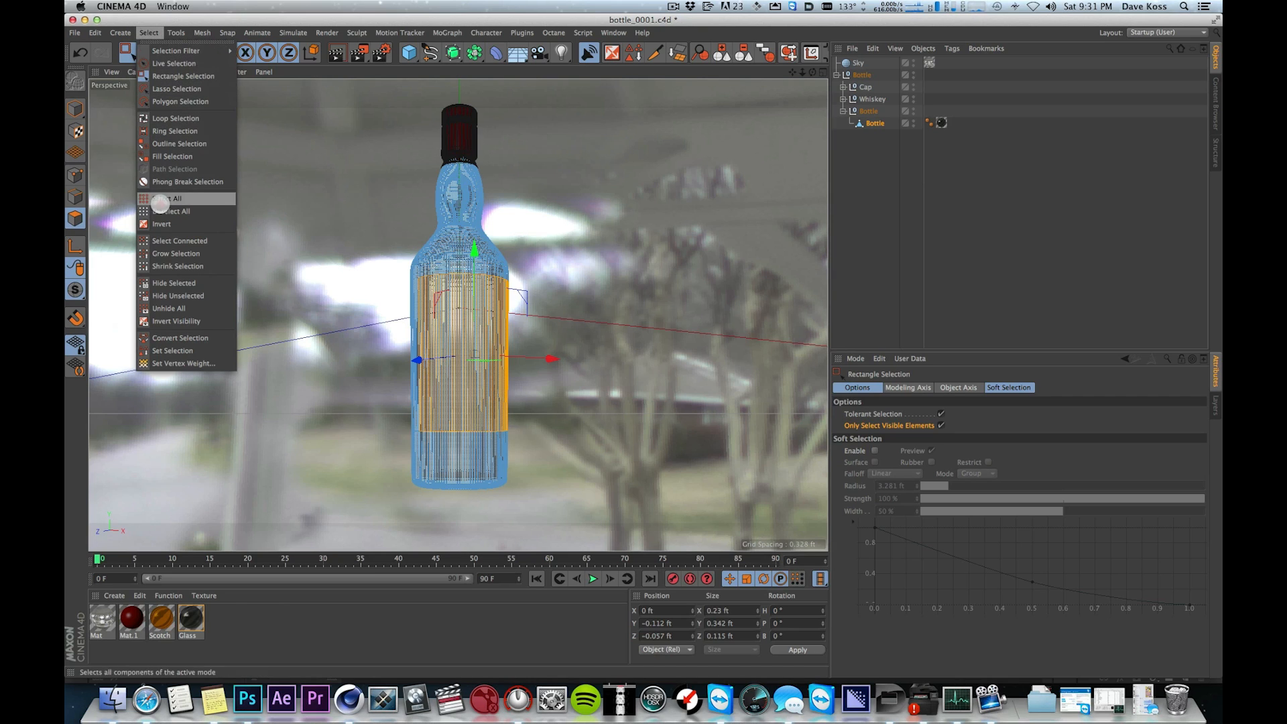
left_click(175, 350)
left_click(1000, 150)
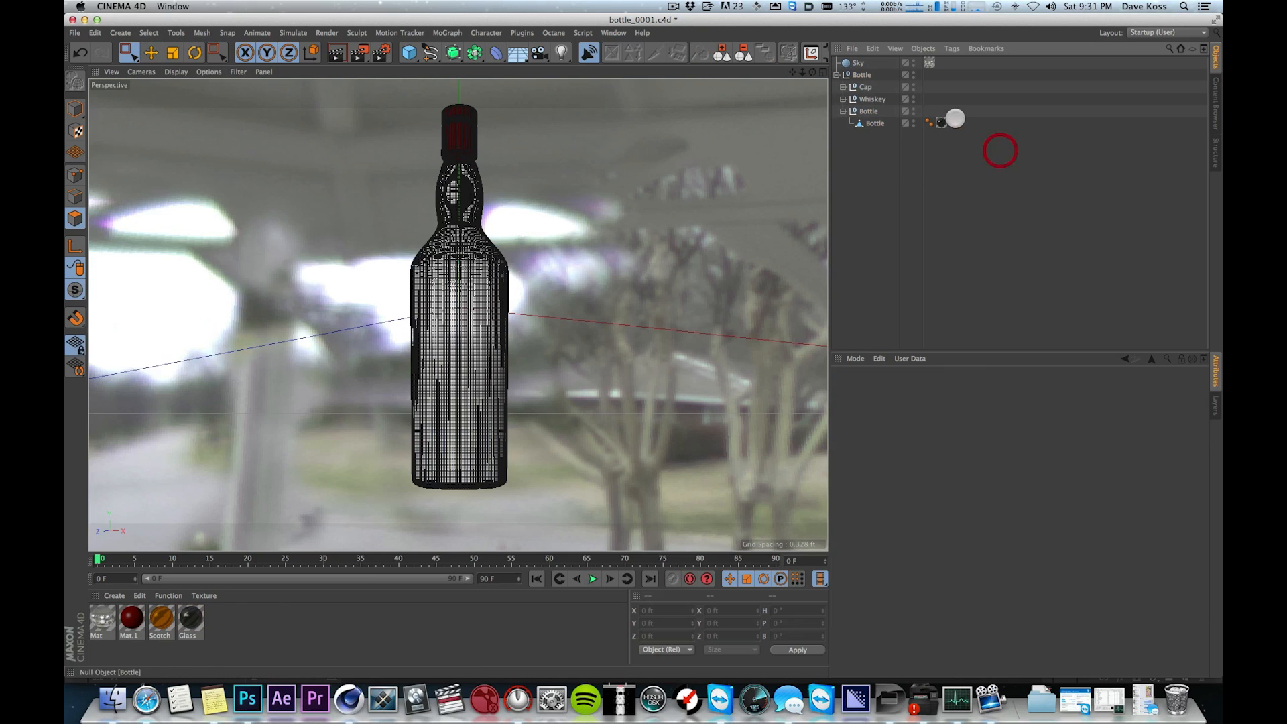
left_click(941, 400)
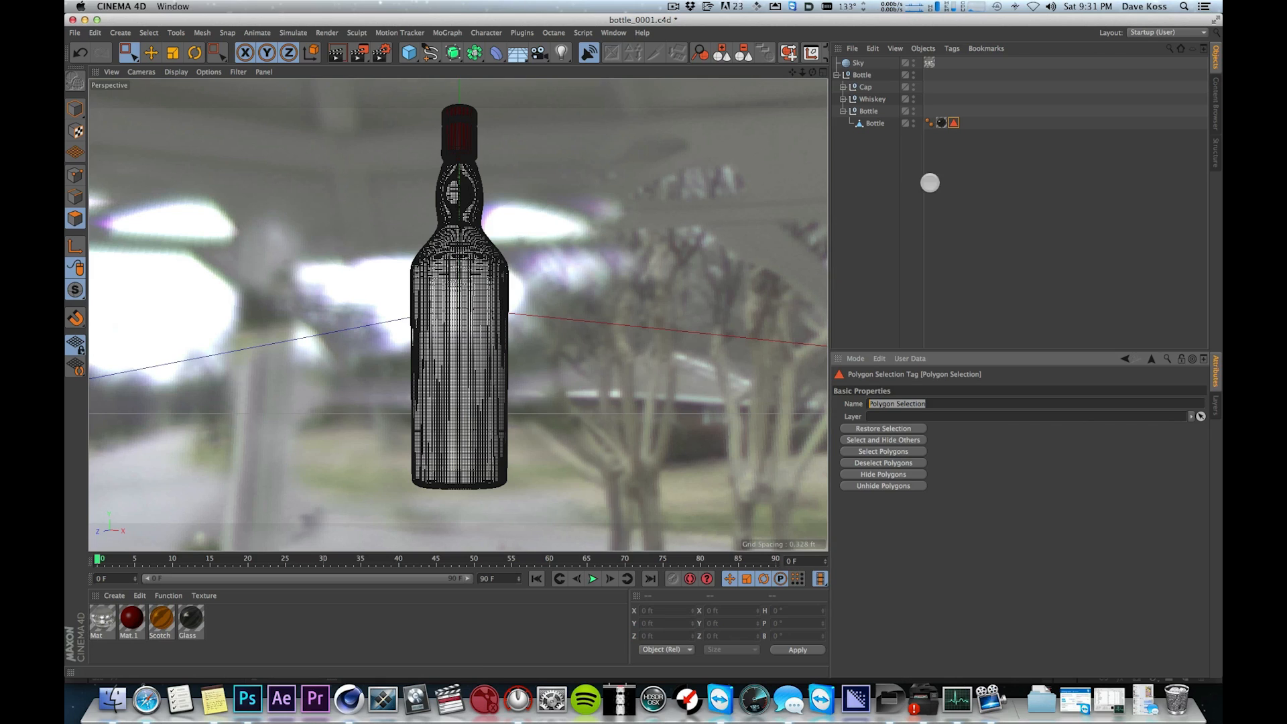
left_click(991, 236)
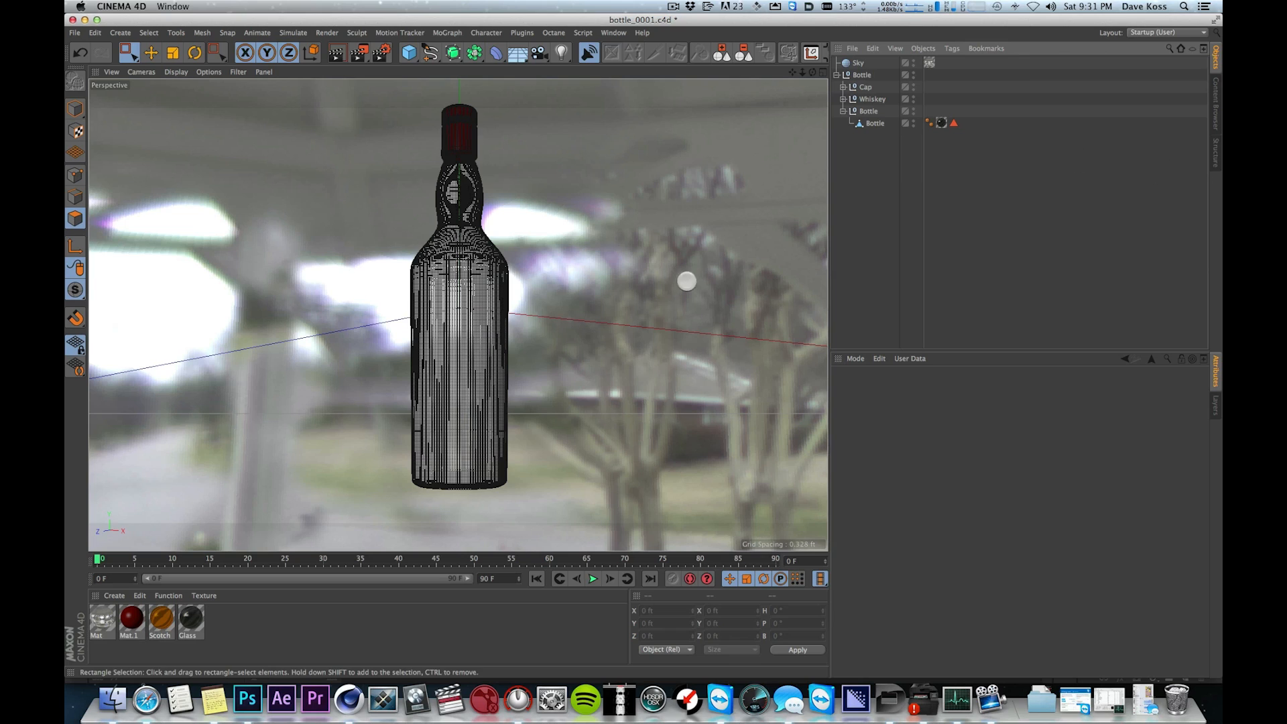
- Create a new material and name it "label"
double_click(251, 634)
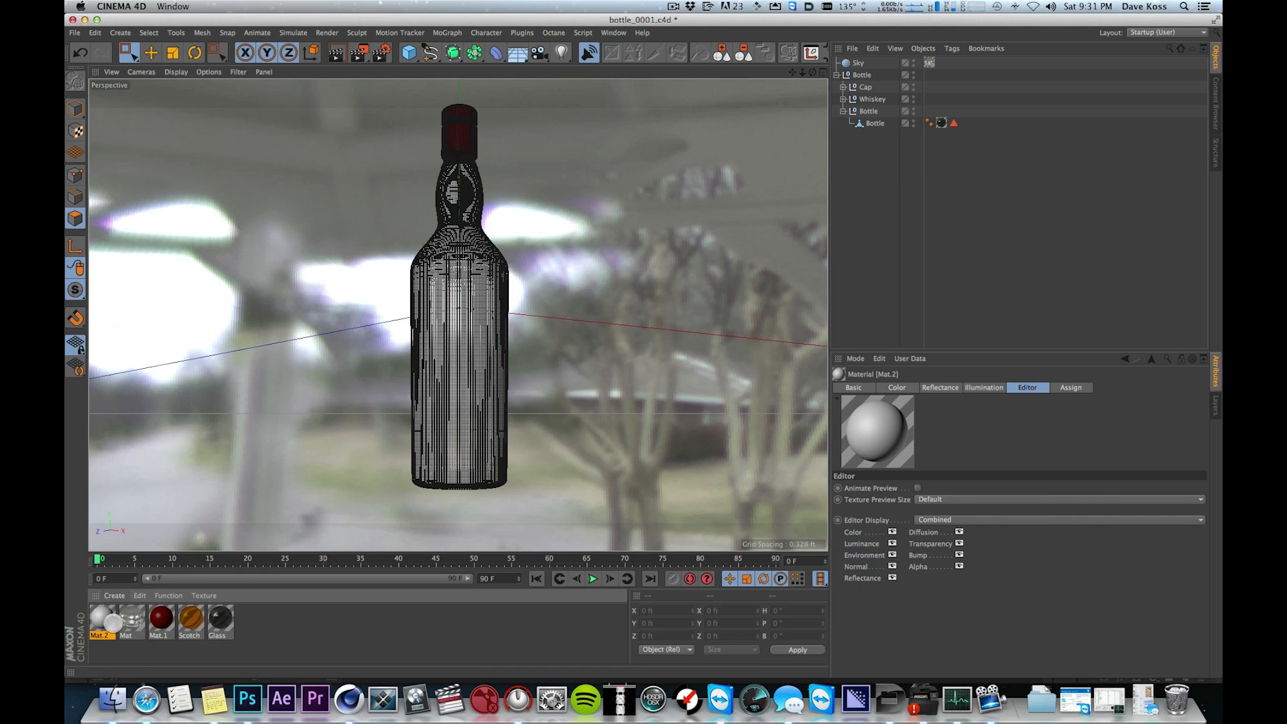
double_click(102, 634)
type("label")
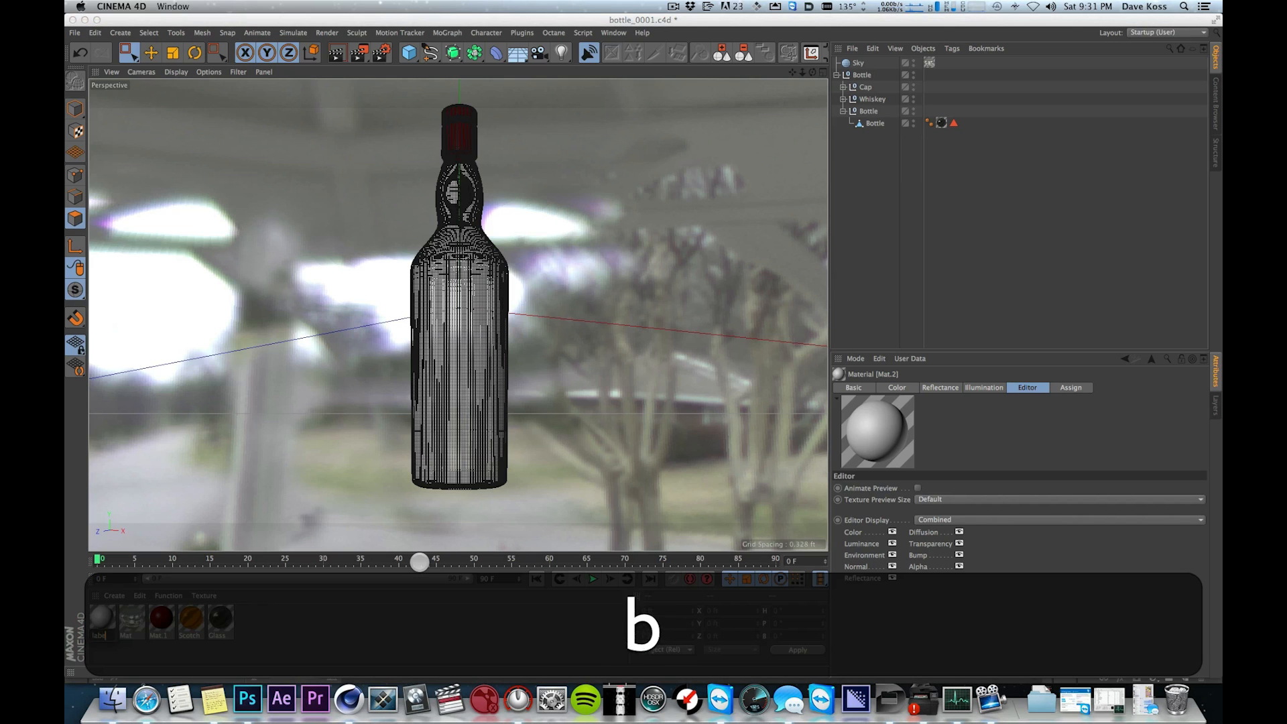
key("Return")
- Rename the HDR environment material "Mat" as "sky"
left_click(132, 620)
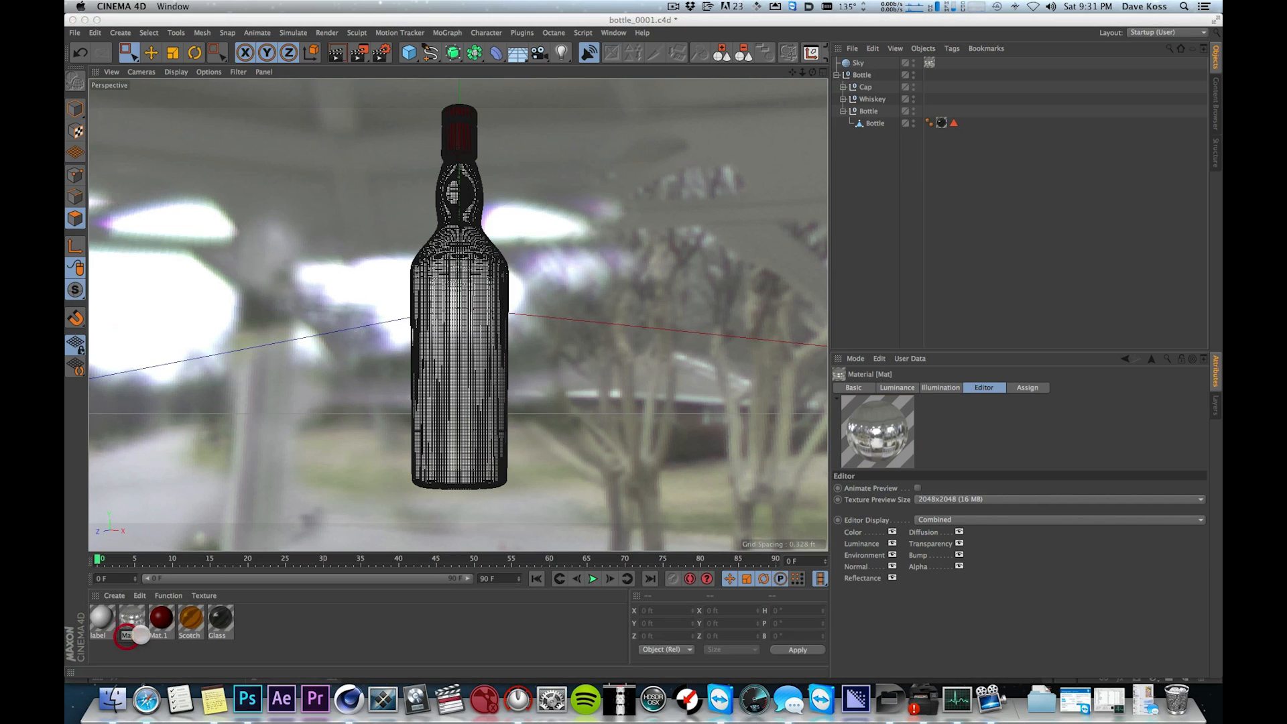
type("sky")
key("Return")
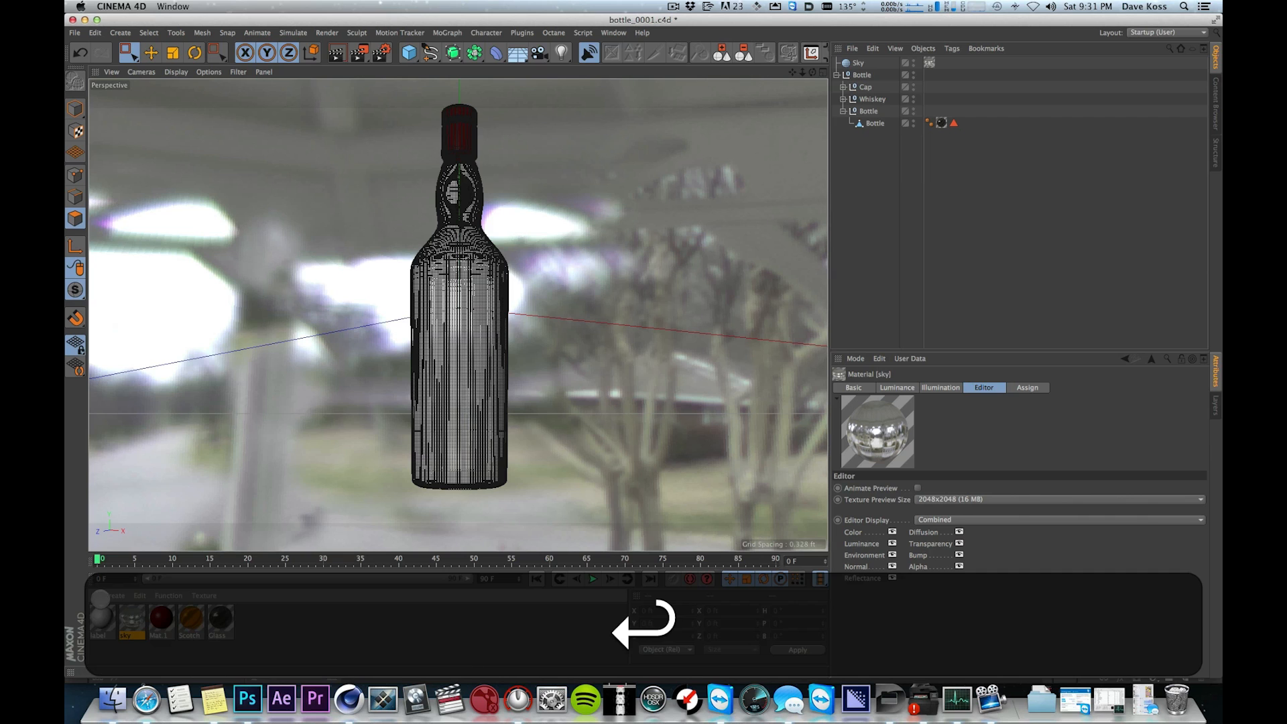
- Load label.psd from the tex folder as the label material's Color texture
left_click(102, 618)
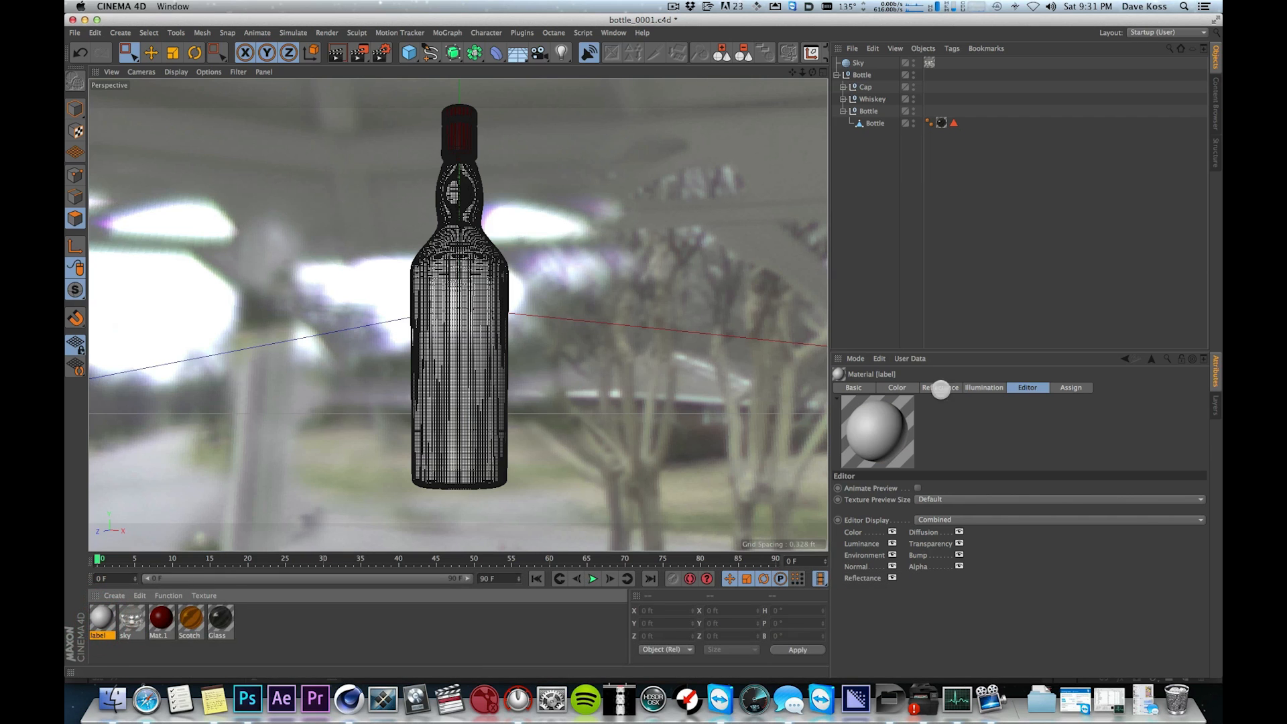
left_click(895, 387)
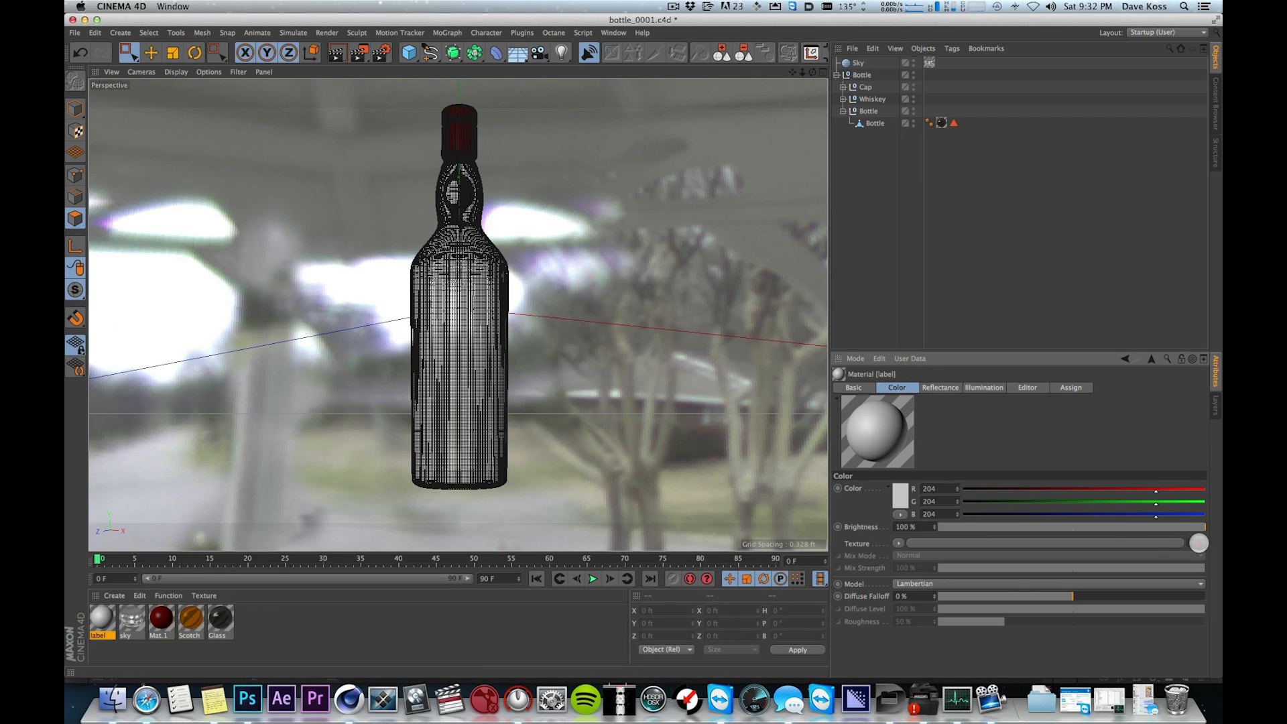
left_click(1195, 543)
left_click(913, 126)
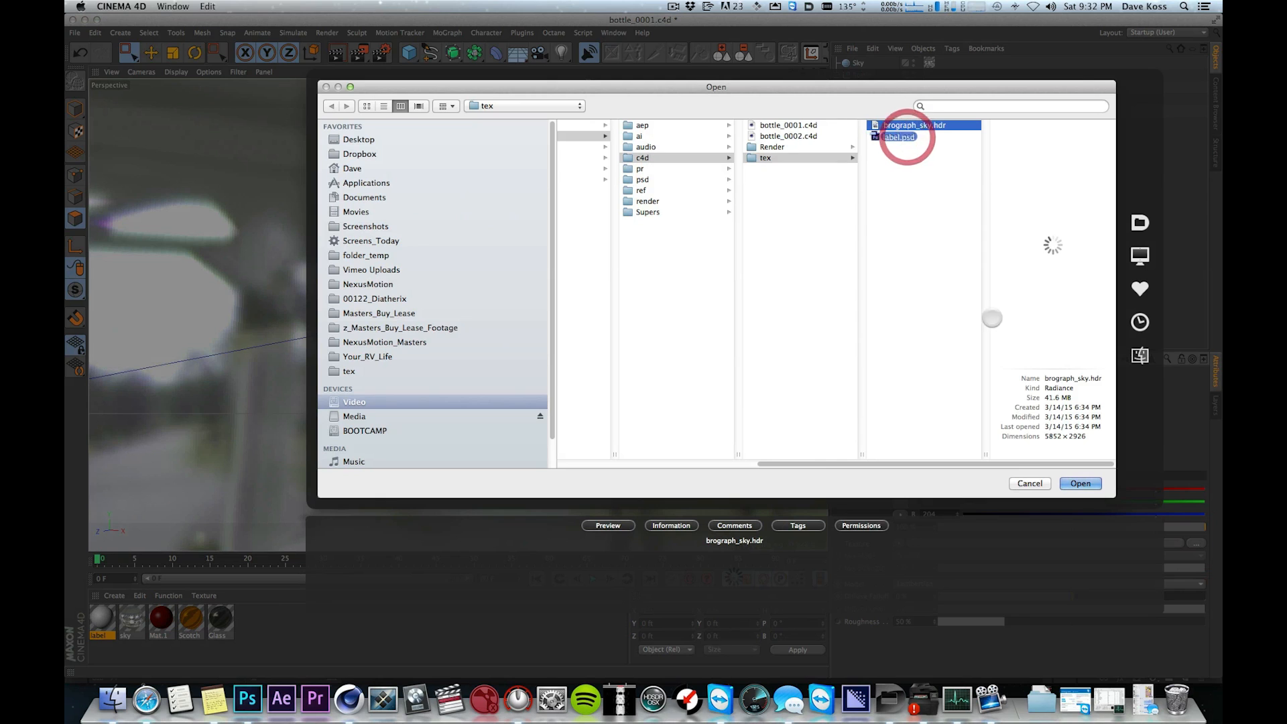
left_click(931, 136)
left_click(1080, 483)
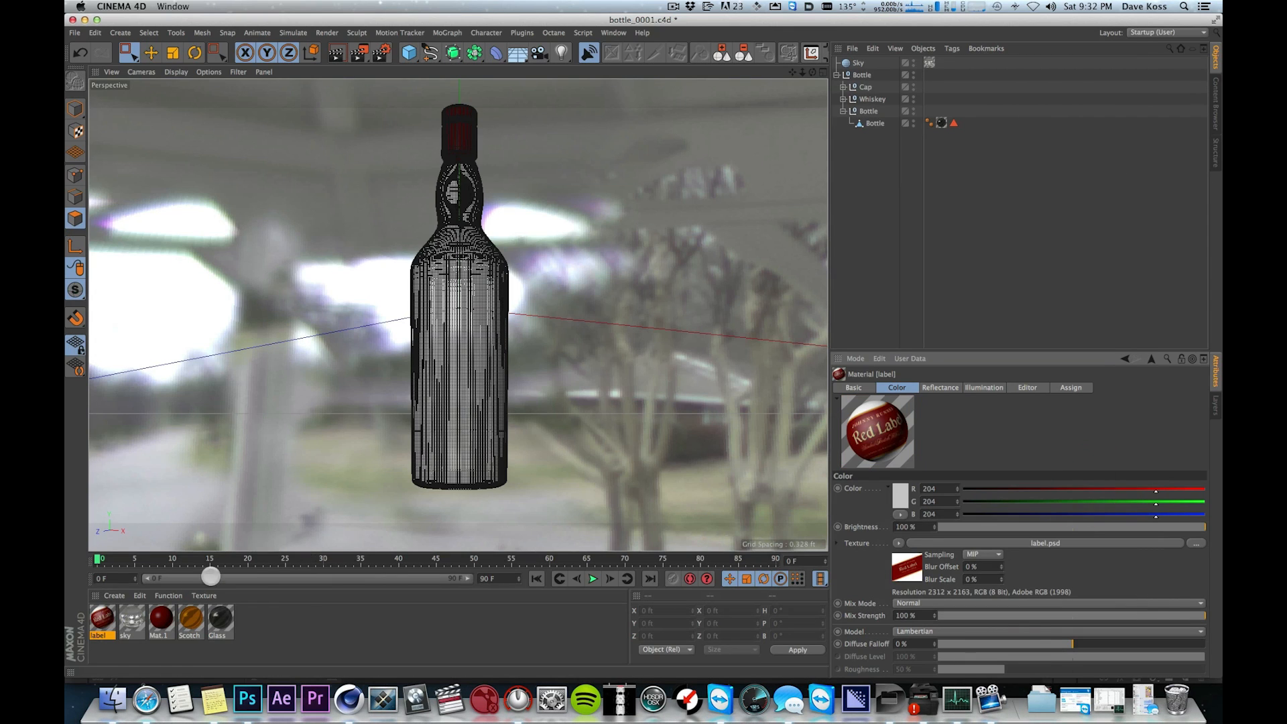
- Apply the label material to the Bottle polygon object in model mode and place its Polygon Selection tag after the texture tag
left_click(876, 123)
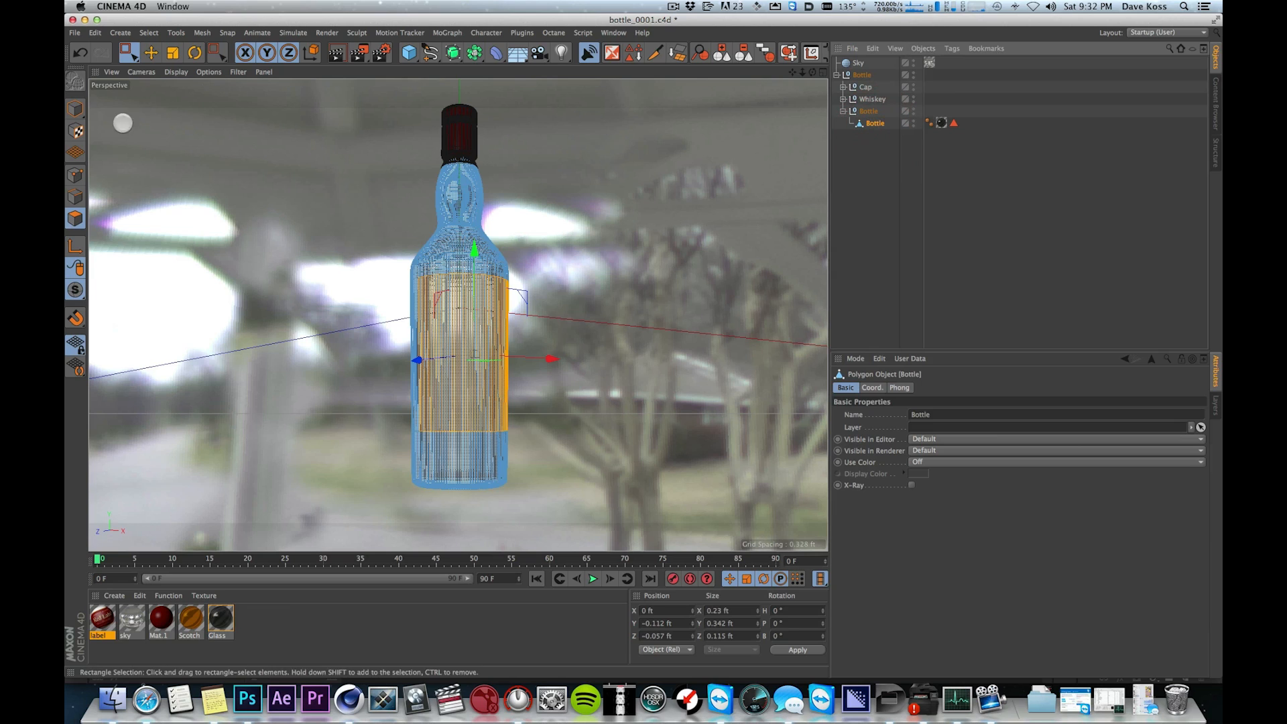
key("e")
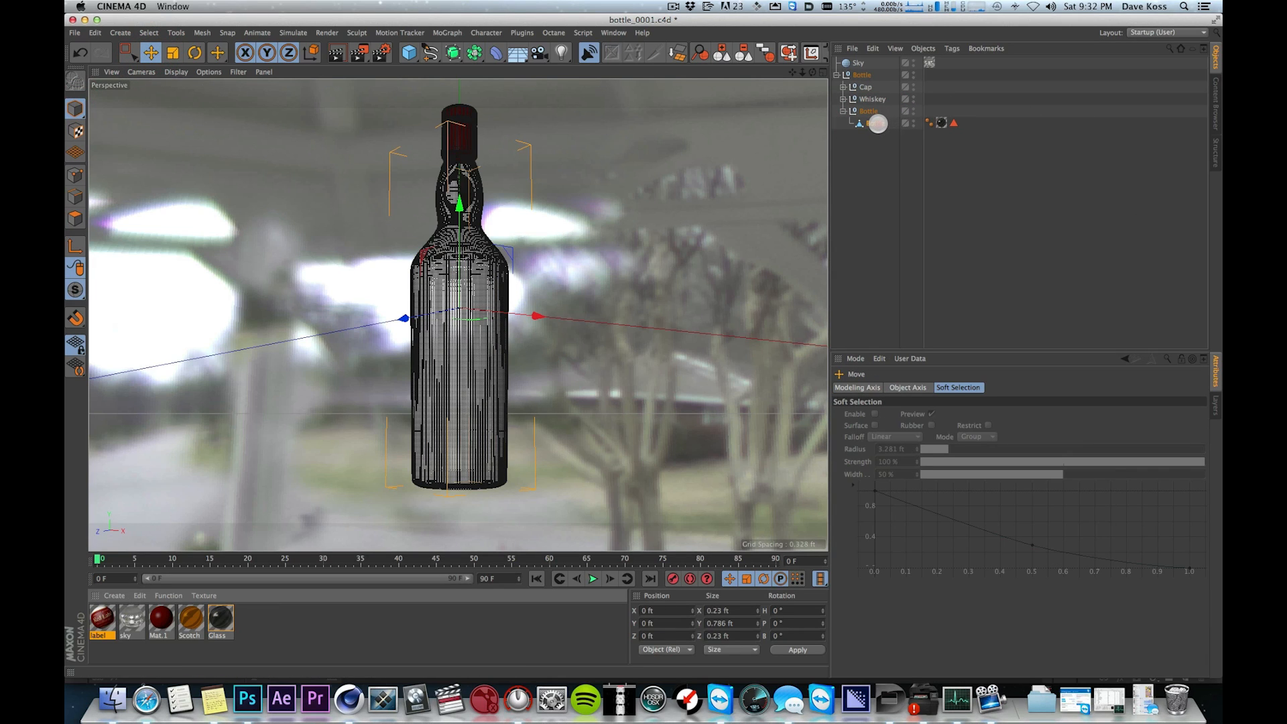
left_click_drag(876, 123, 876, 123)
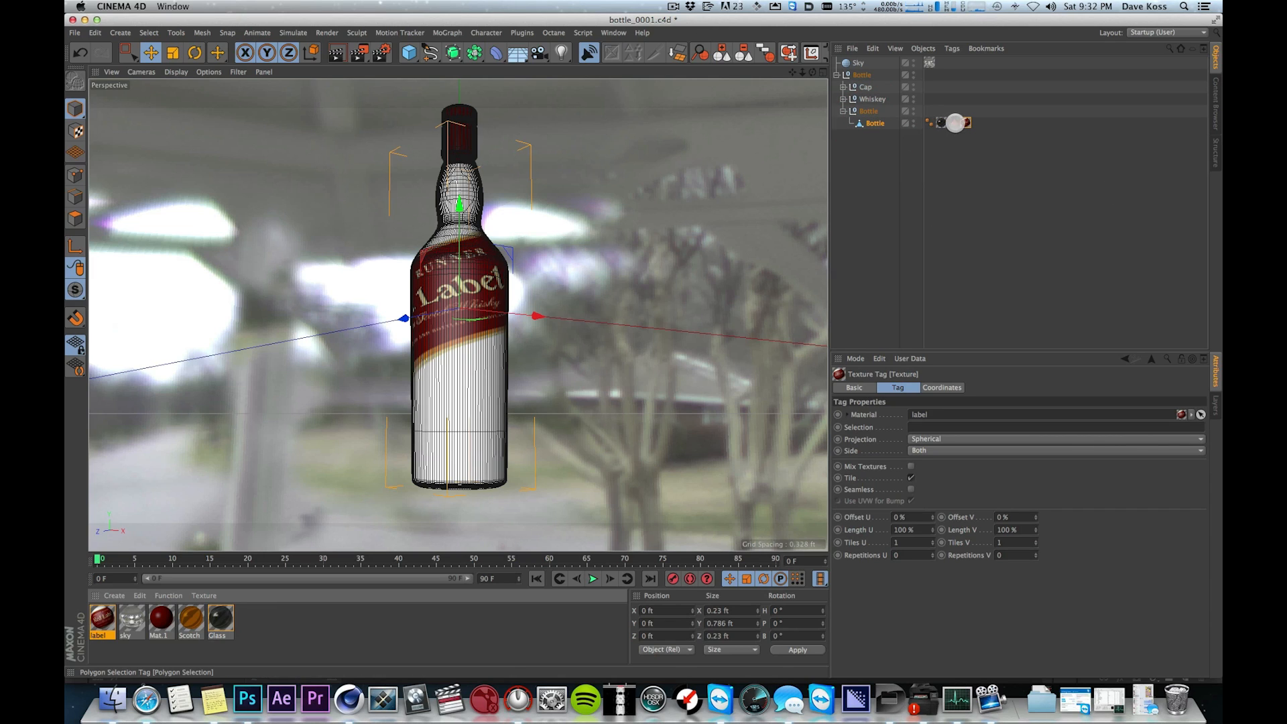
left_click_drag(952, 123, 977, 122)
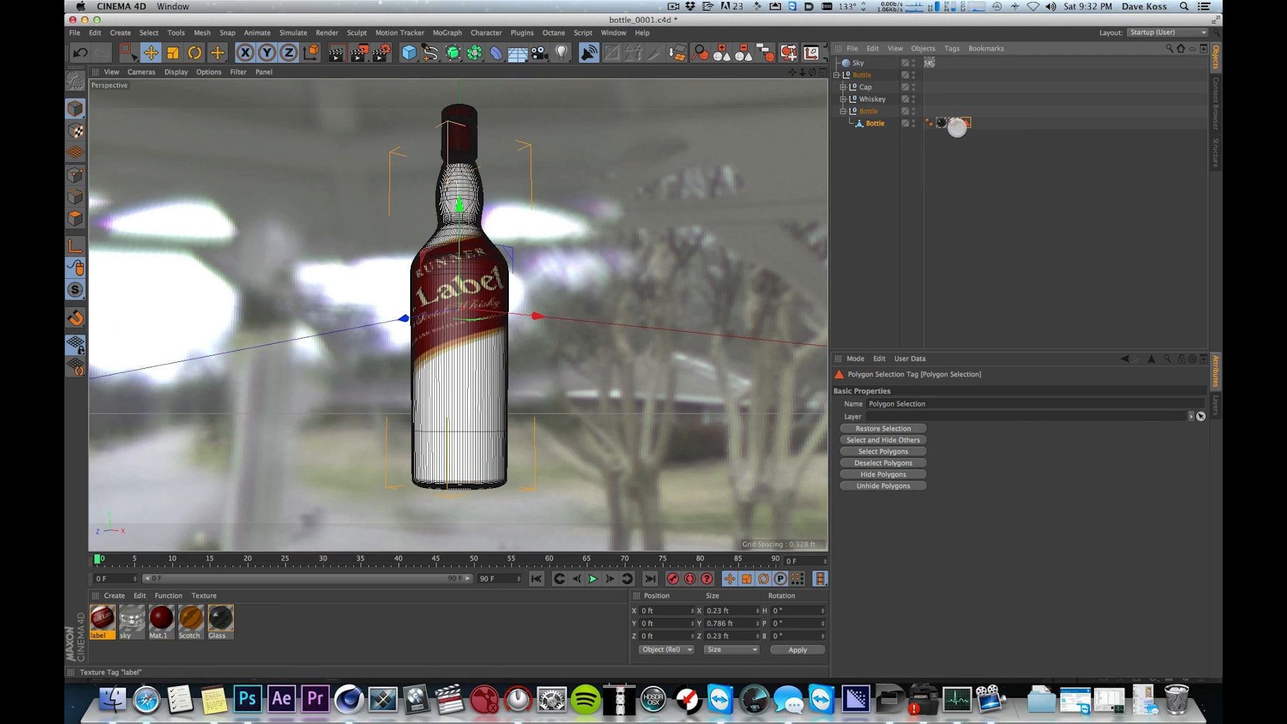
- Try restricting the label texture tag to the stored Polygon Selection, and undo the assignment
left_click(951, 123)
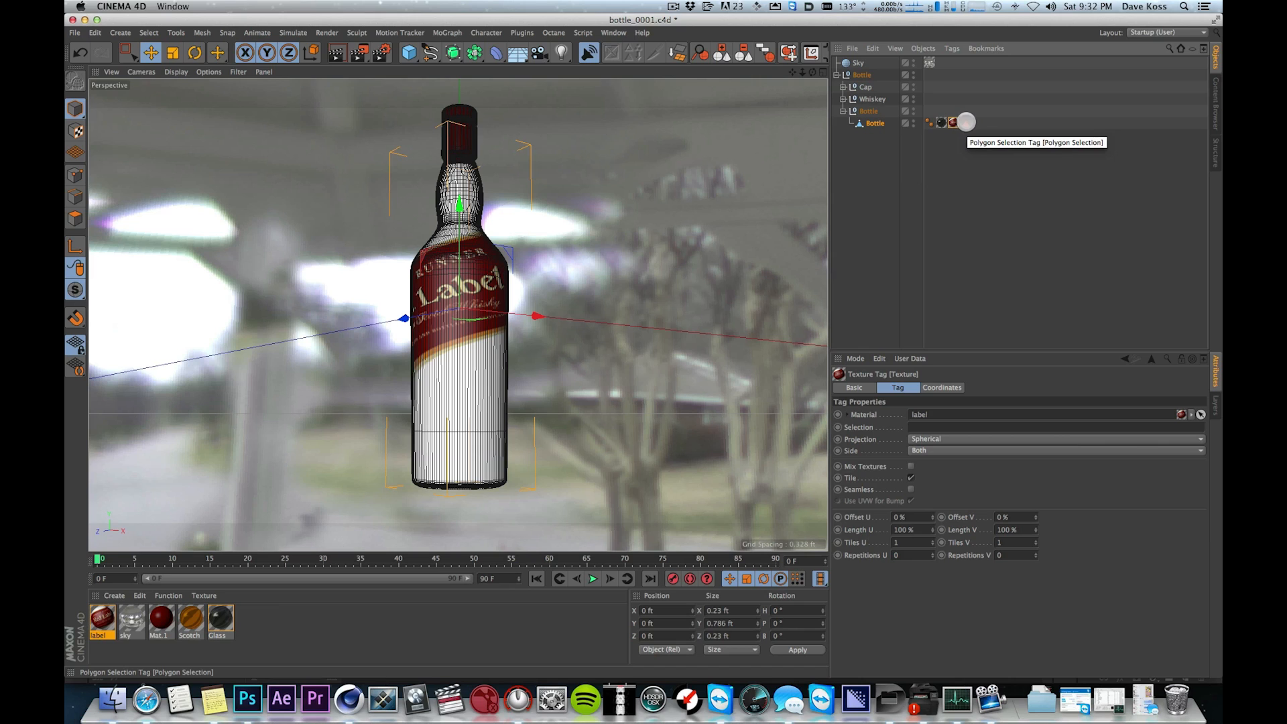
left_click_drag(966, 122, 962, 425)
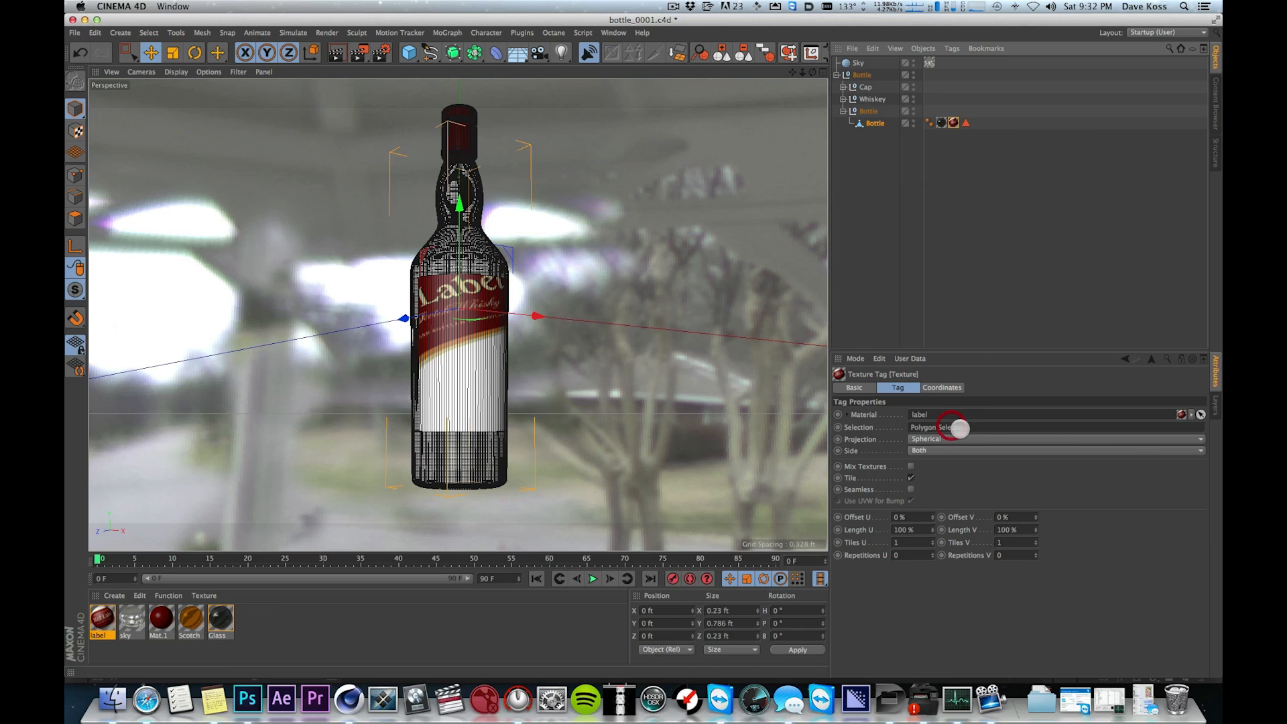
key("super+z")
- Review the properties of the bottle's Polygon Selection tag and of its label texture tag
left_click(962, 123)
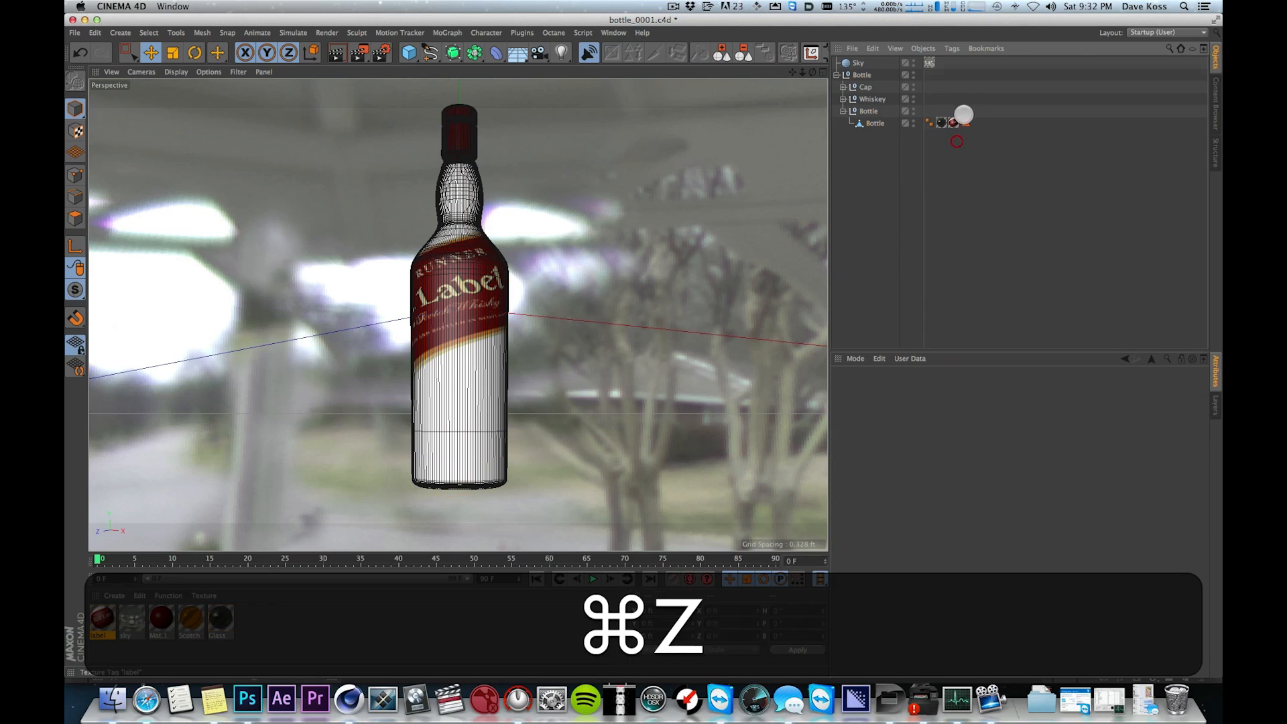
left_click(871, 404)
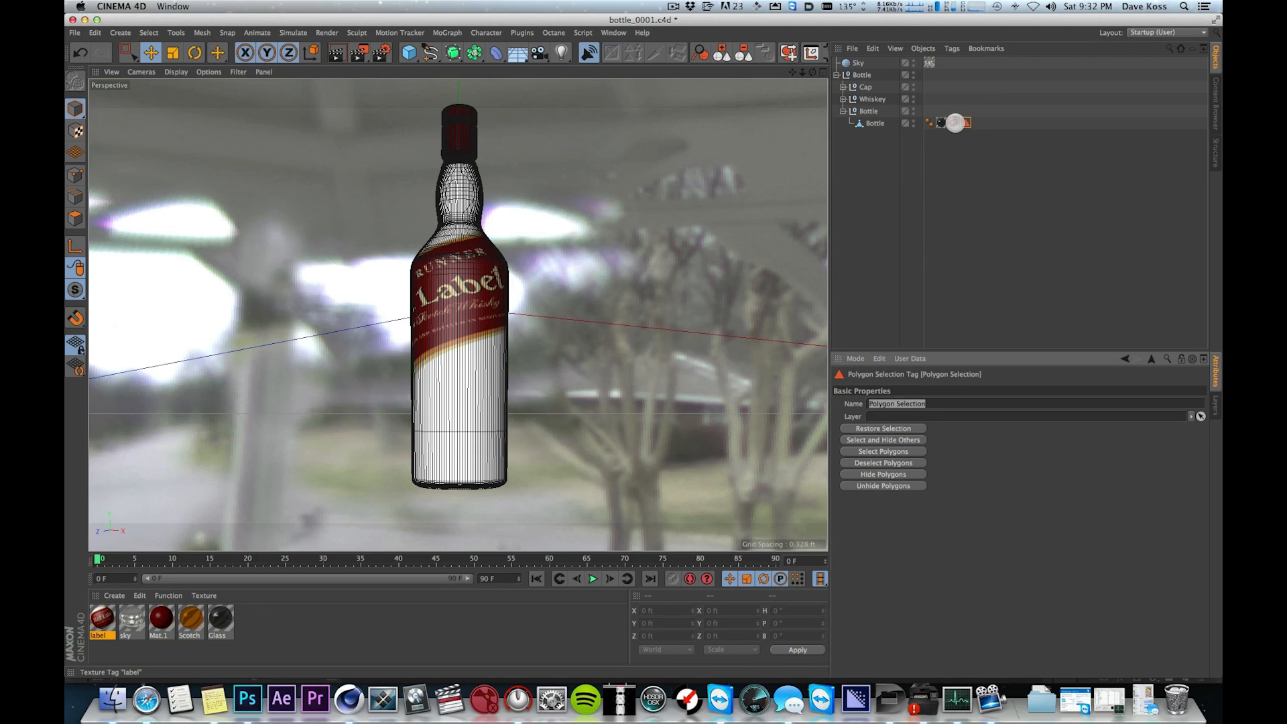
left_click(954, 122)
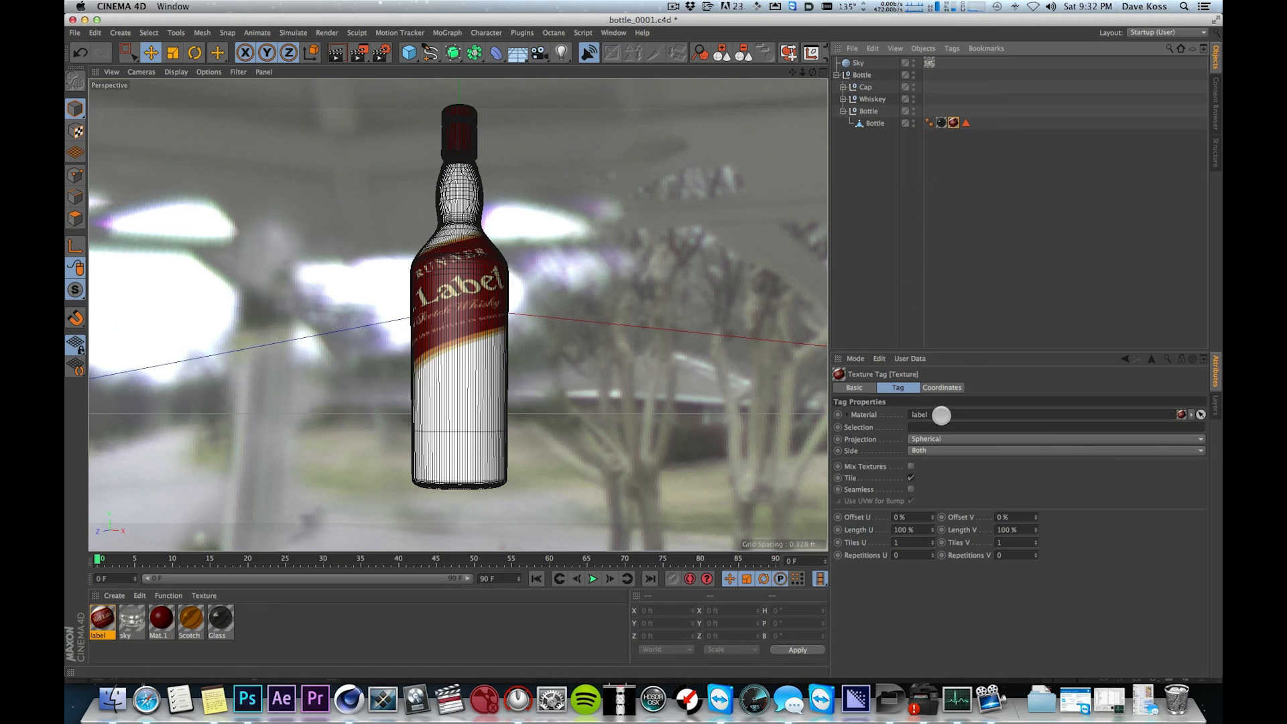
left_click(951, 244)
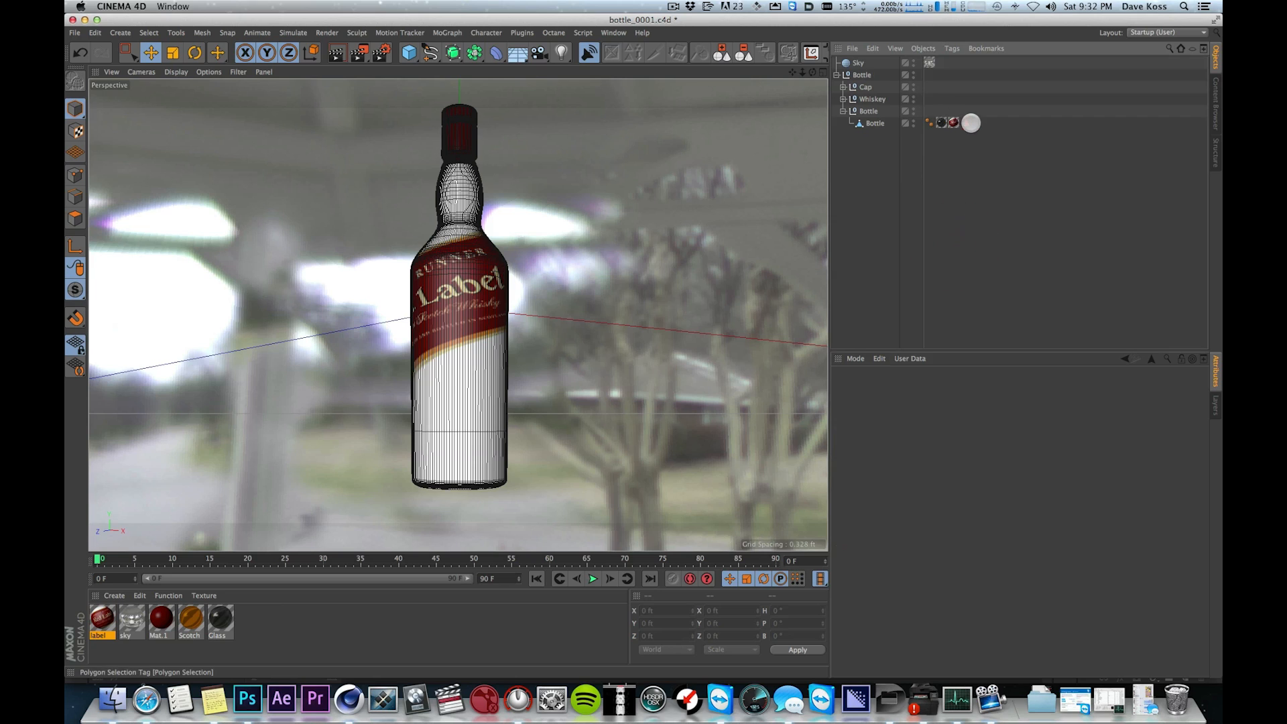
- Assign the Polygon Selection tag to the label texture tag's Selection and inspect the label's placement on the bottle
left_click(965, 122)
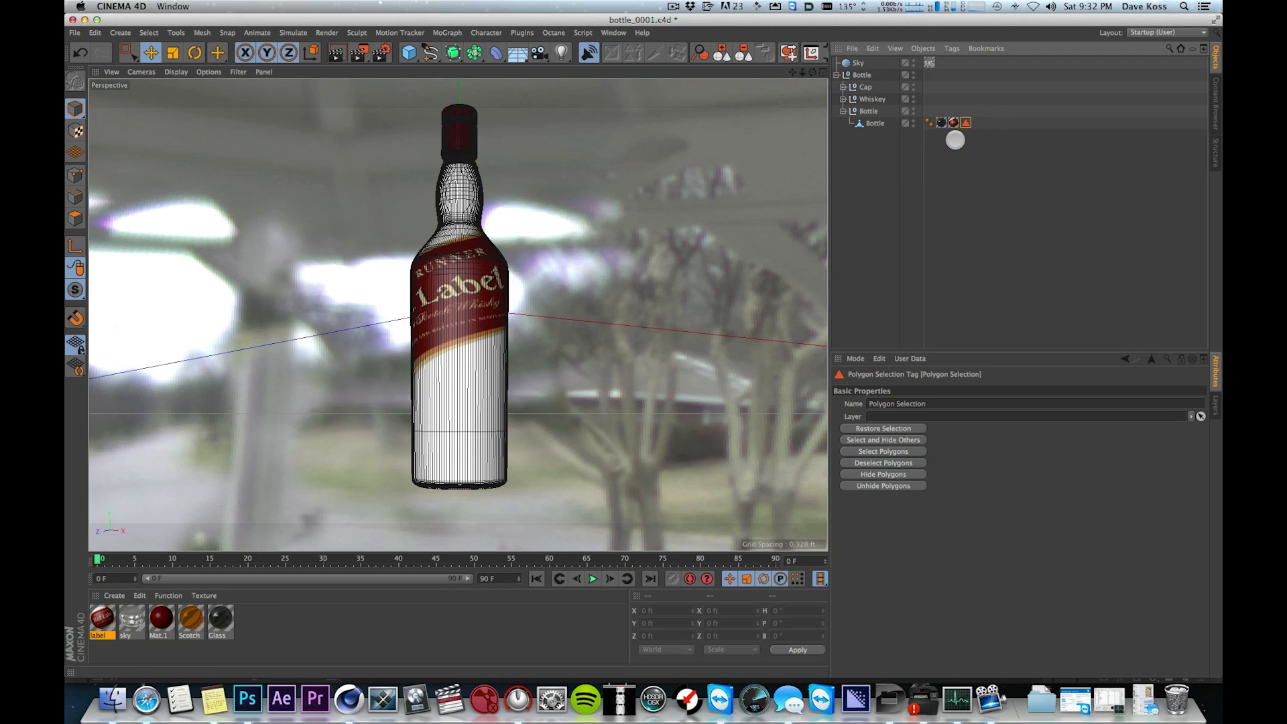
left_click(954, 122)
left_click_drag(967, 364, 956, 427)
mouse_move(572, 271)
left_mouse_down("alt")
mouse_move(537, 241)
mouse_move(813, 316)
mouse_move(582, 196)
mouse_move(586, 279)
left_mouse_up("alt")
left_click(1028, 189)
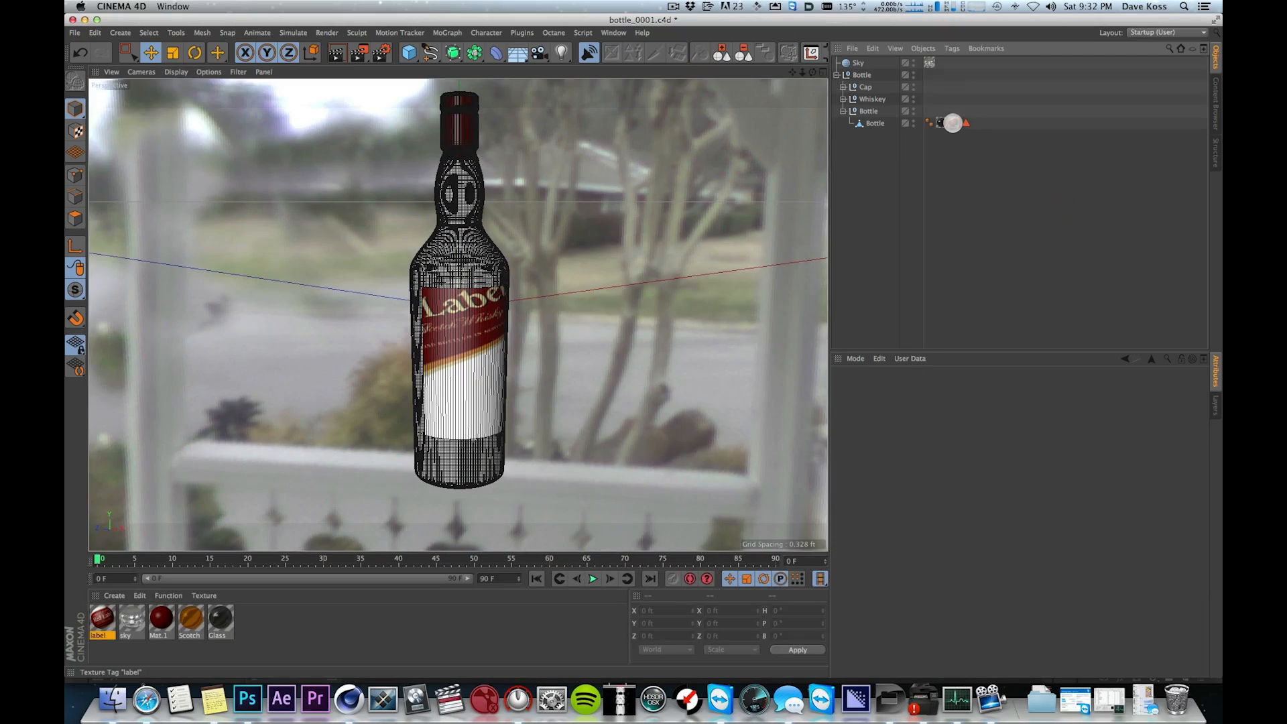
- Rename the bottle's Polygon Selection tag as "Label" and copy that name
left_click(953, 122)
left_click(965, 122)
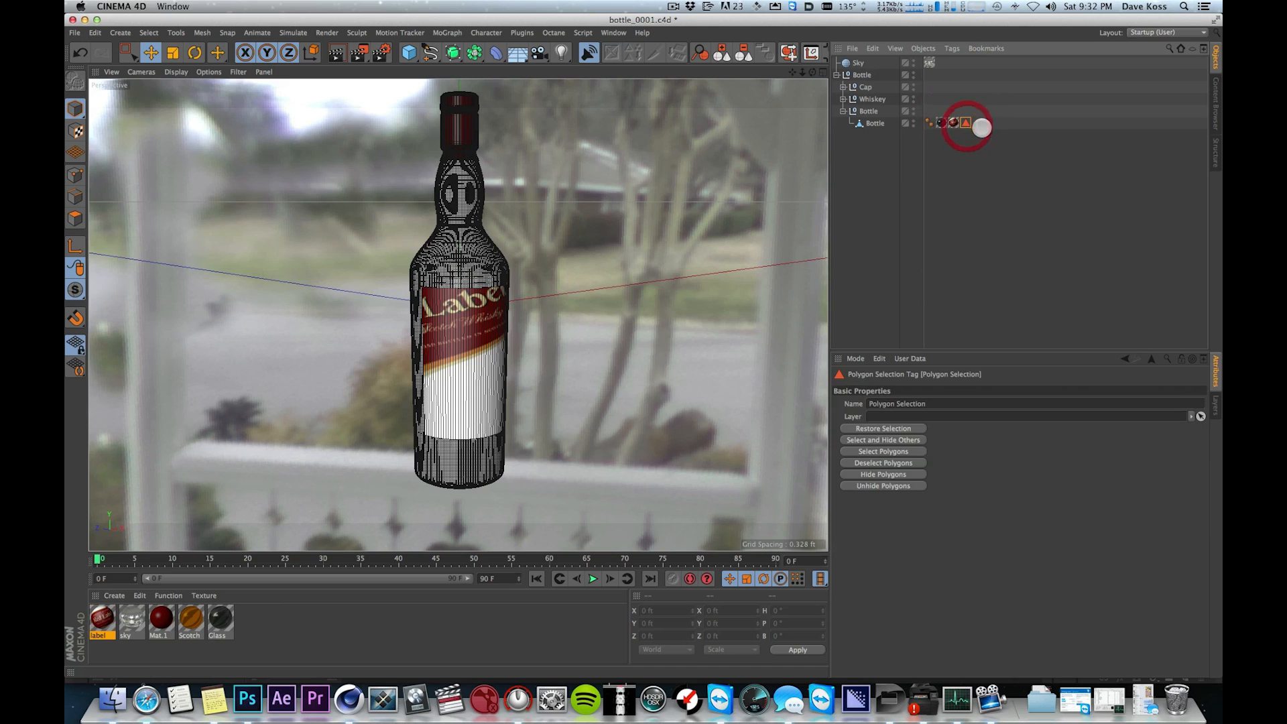
left_click(956, 404)
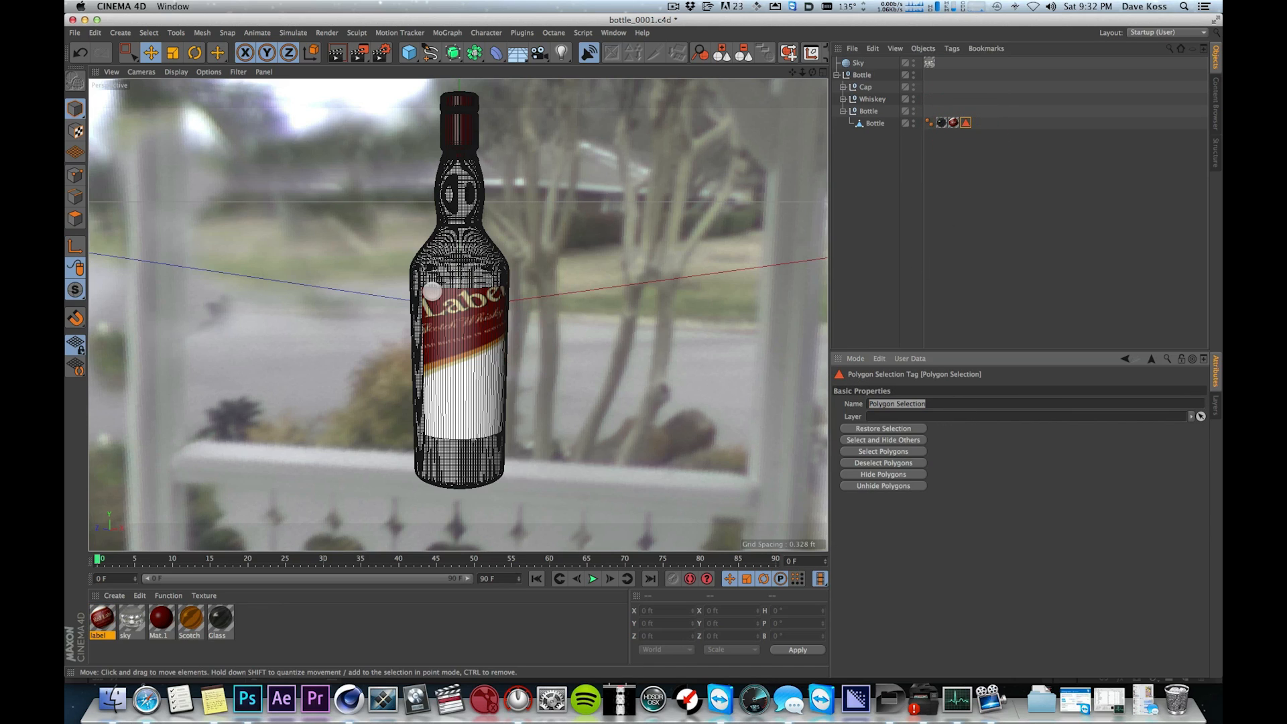
key("shift")
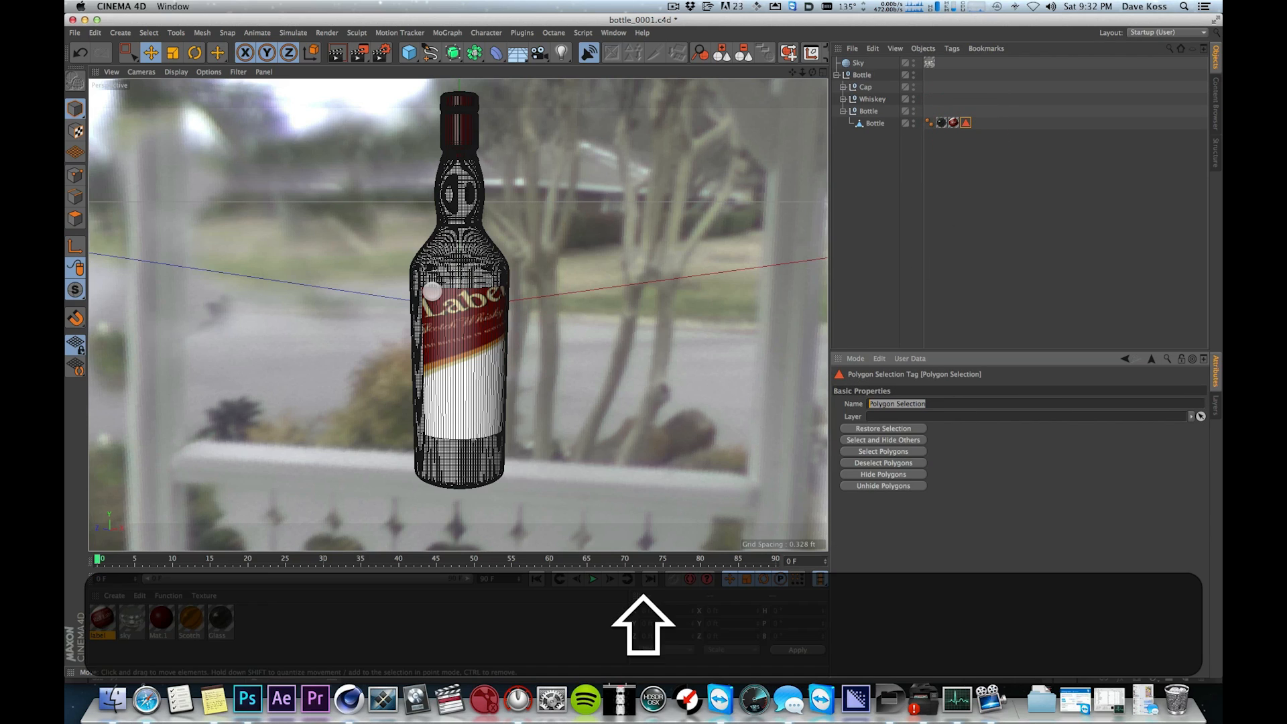
type("Label")
key("super+a")
key("super+c")
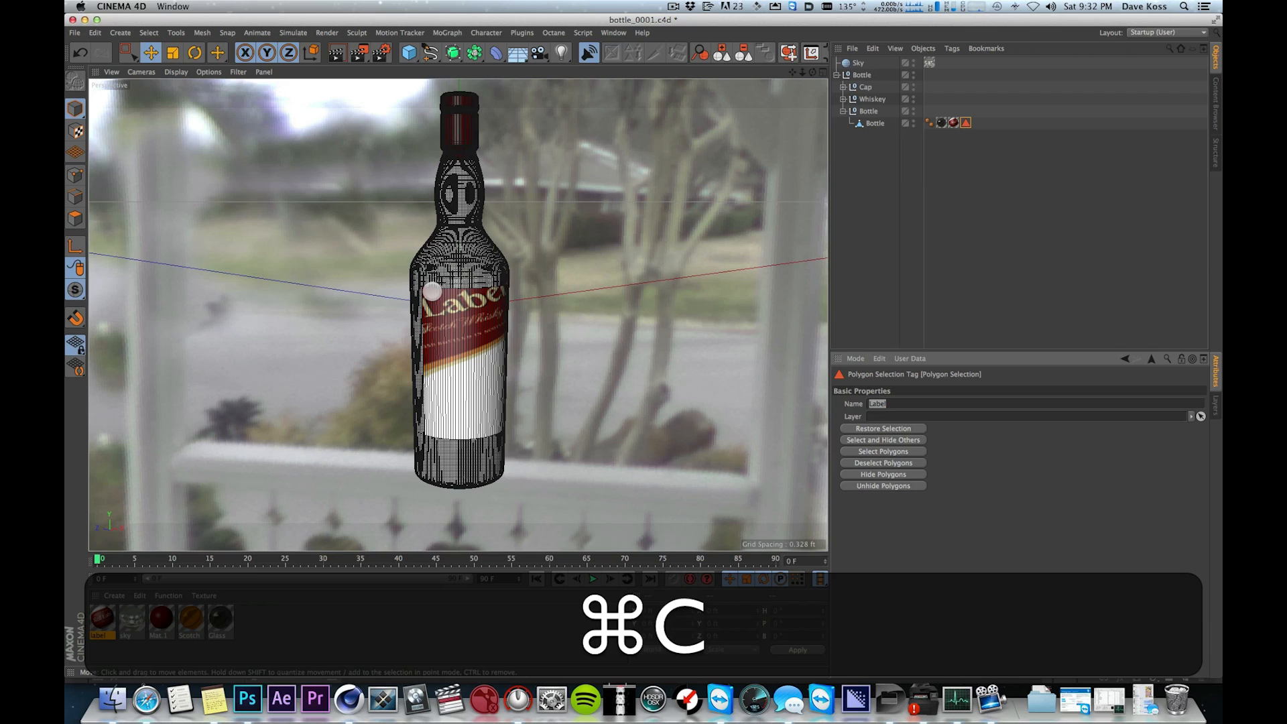
- Replace the label texture tag's Selection with the copied name "Label" to restrict the artwork to the renamed polygon selection
key("Tab")
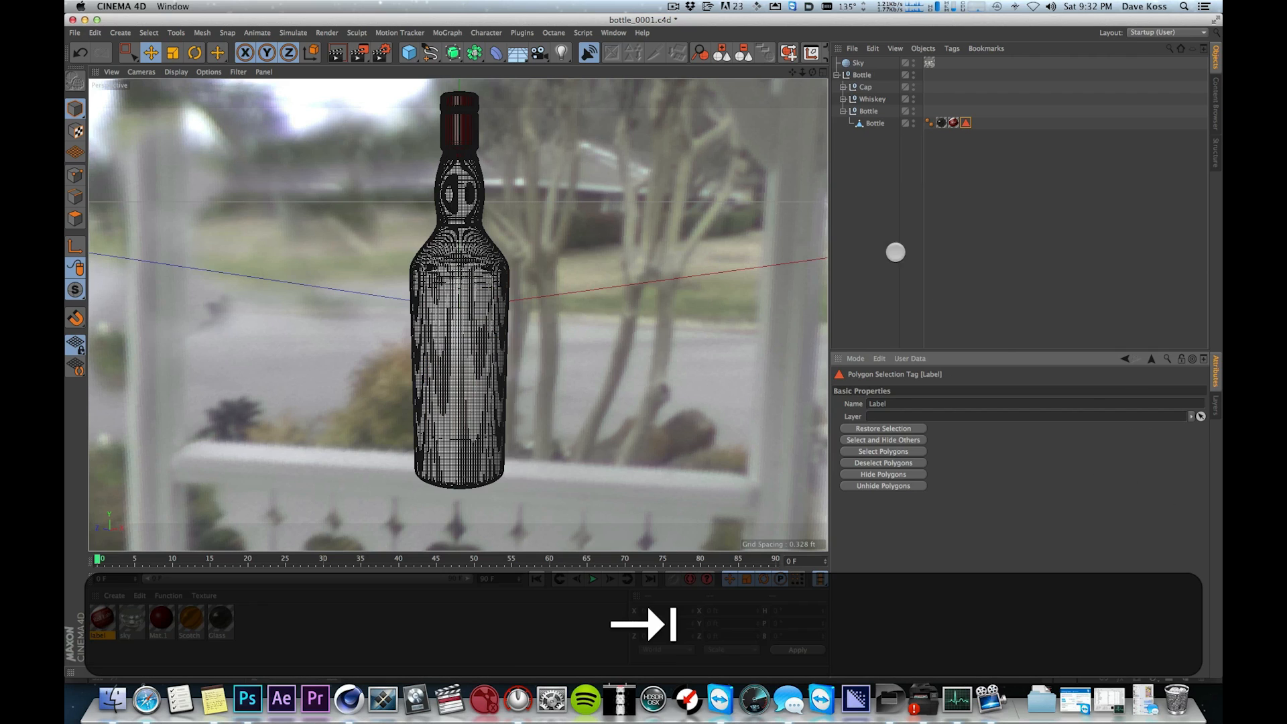
left_click(957, 120)
left_click(955, 122)
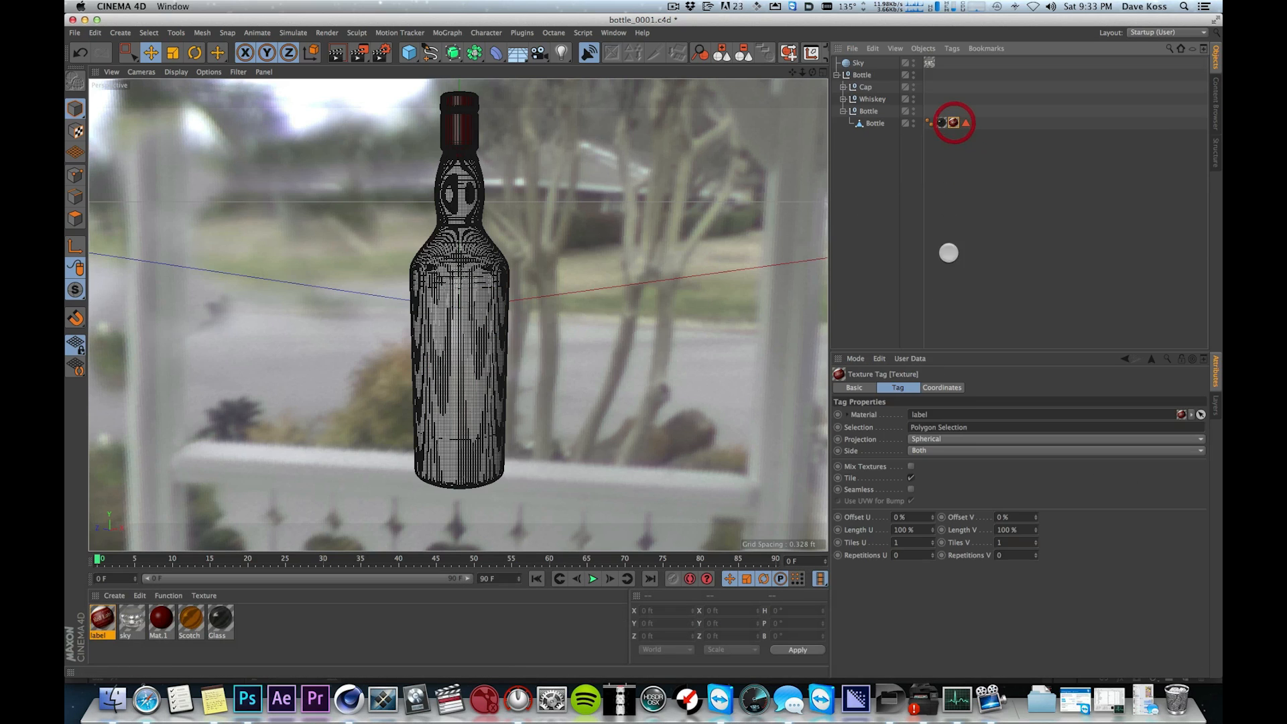
left_click(968, 429)
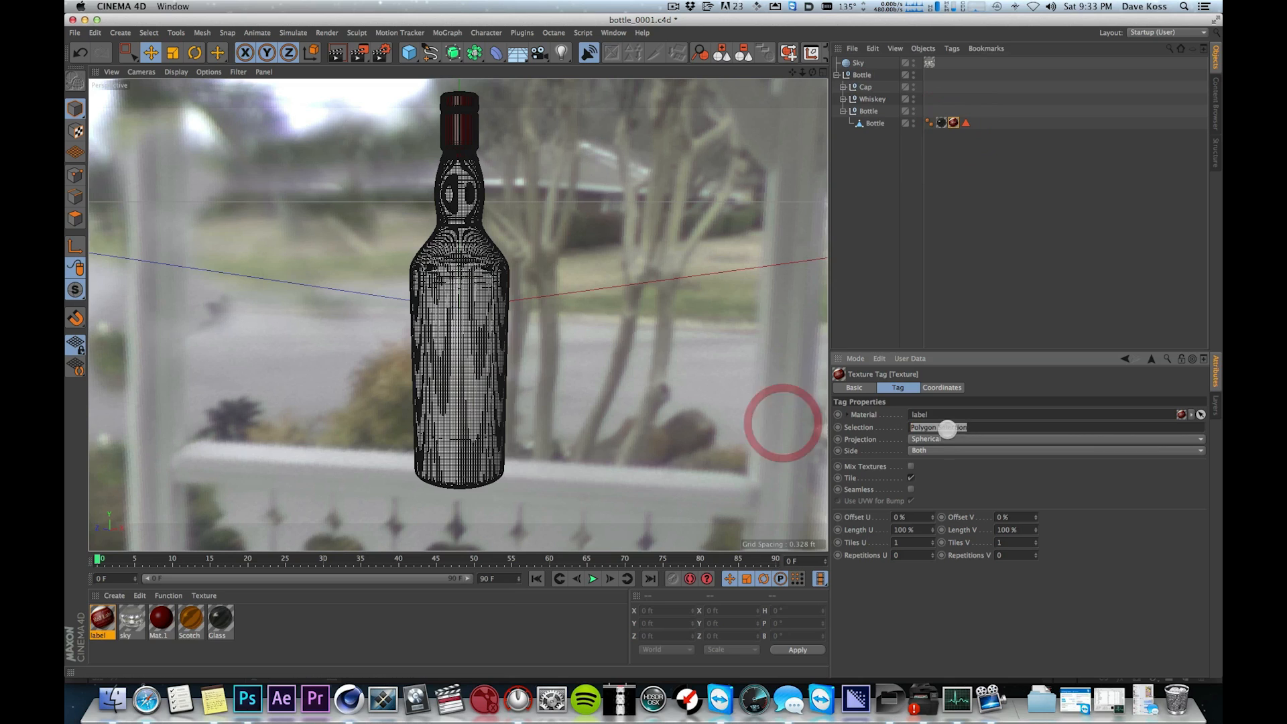
key("super+v")
key("Tab")
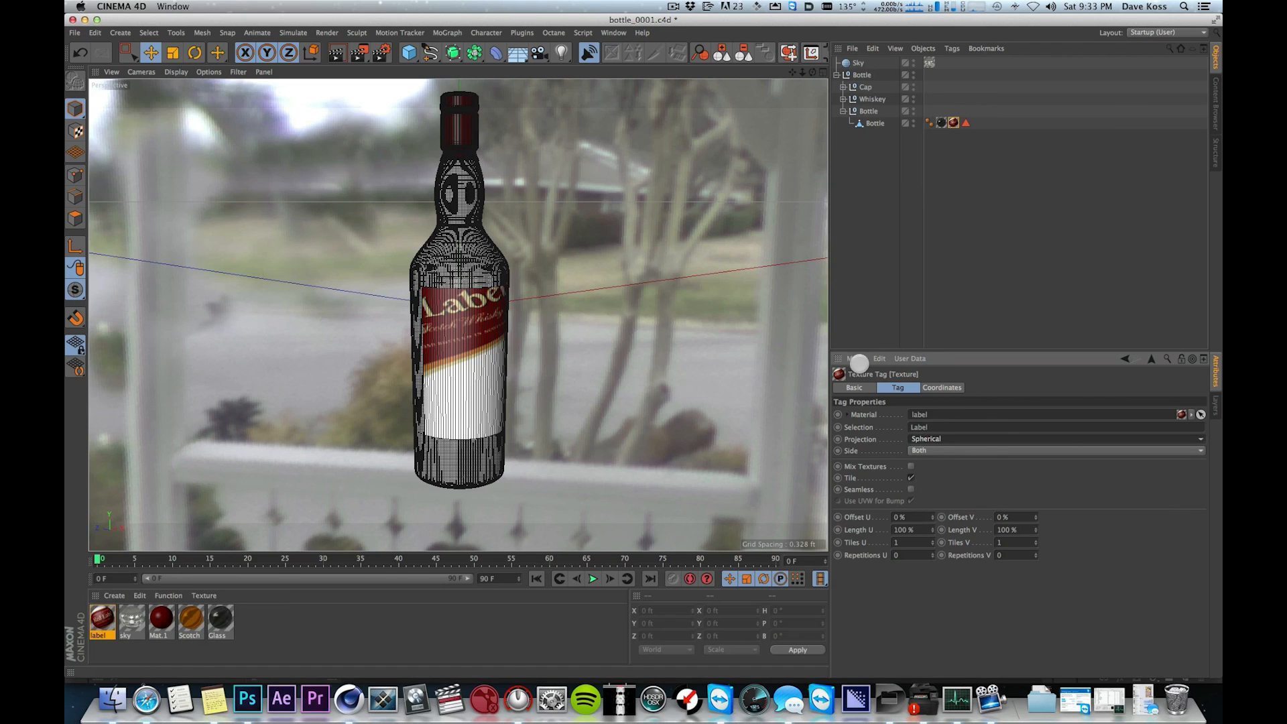
- Change the label texture tag's Projection from Spherical to Cylindrical and inspect how the artwork wraps around the bottle
left_click_drag(536, 248, 532, 190, "alt")
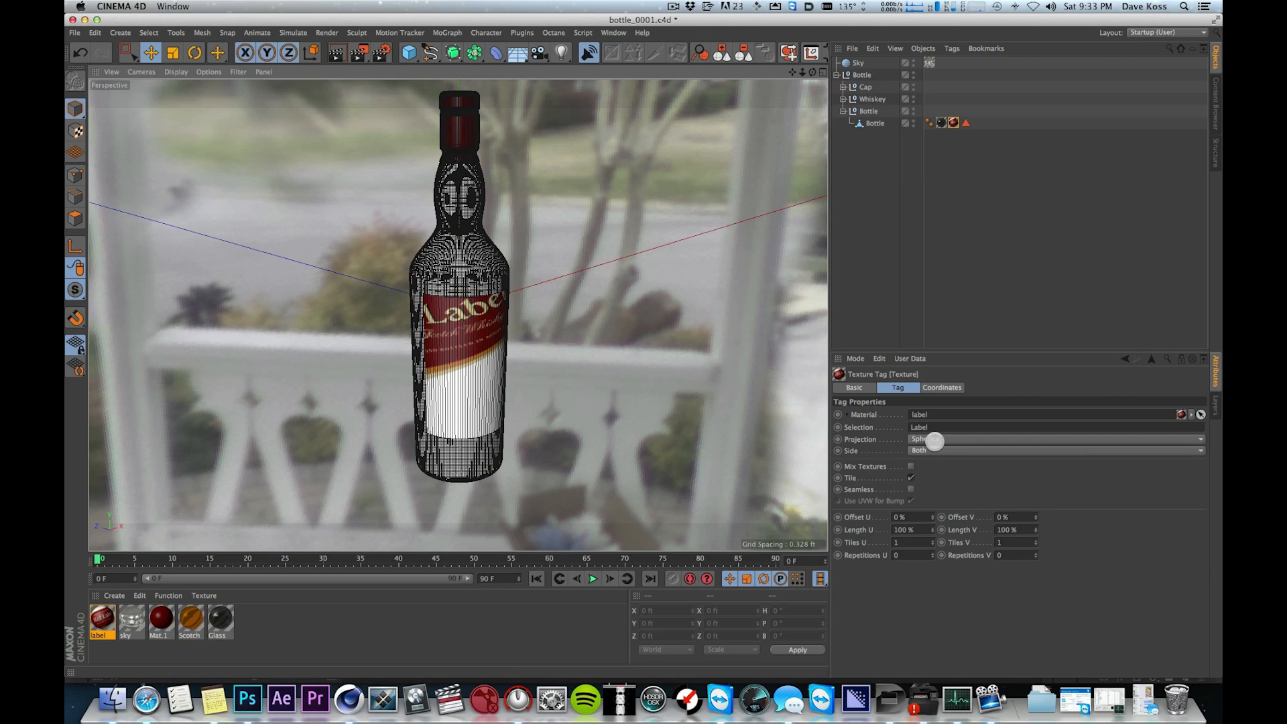
left_click(935, 440)
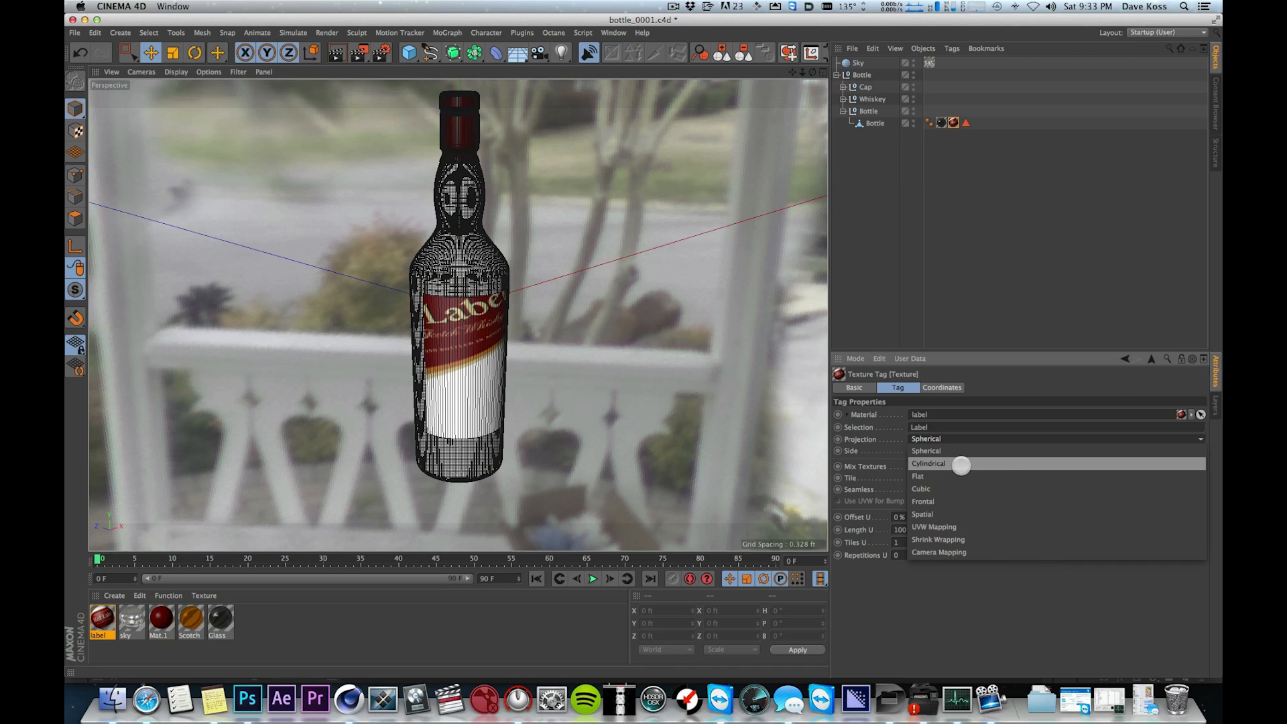
left_click(935, 463)
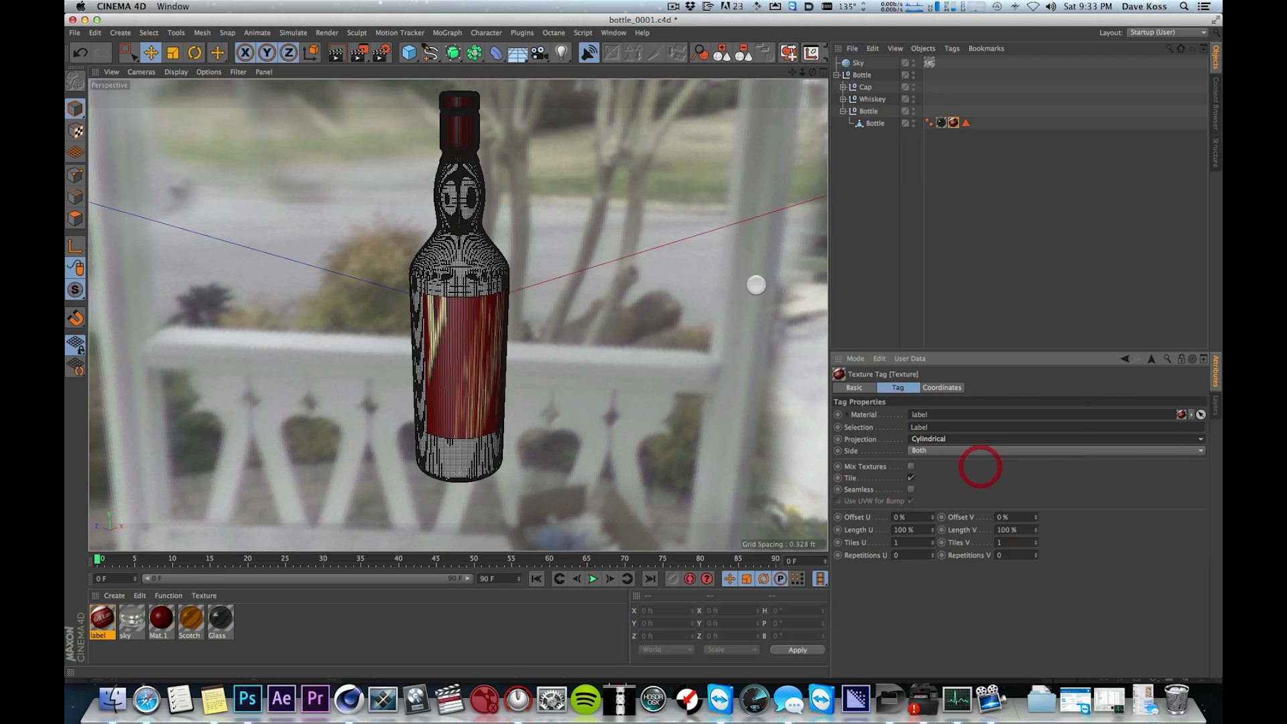
left_click_drag(467, 247, 468, 212, "alt")
key("1")
key("2")
left_click_drag(391, 221, 411, 224, "alt")
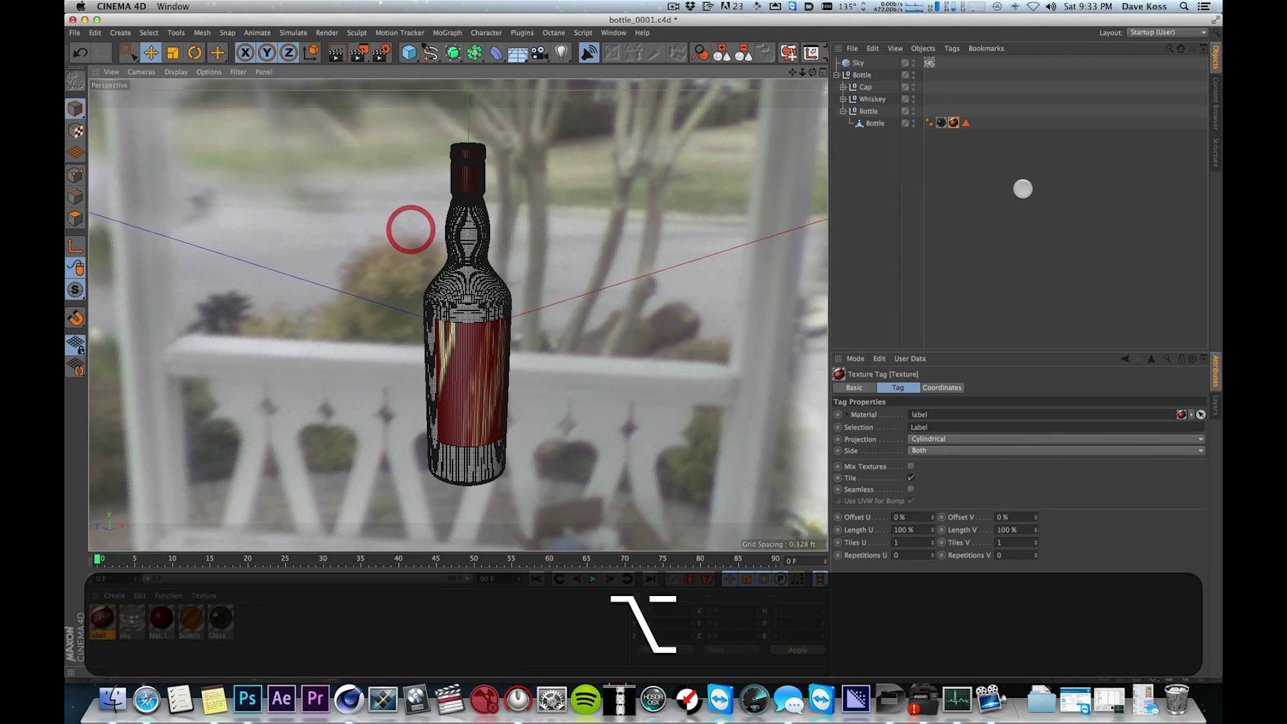
left_click(1022, 199)
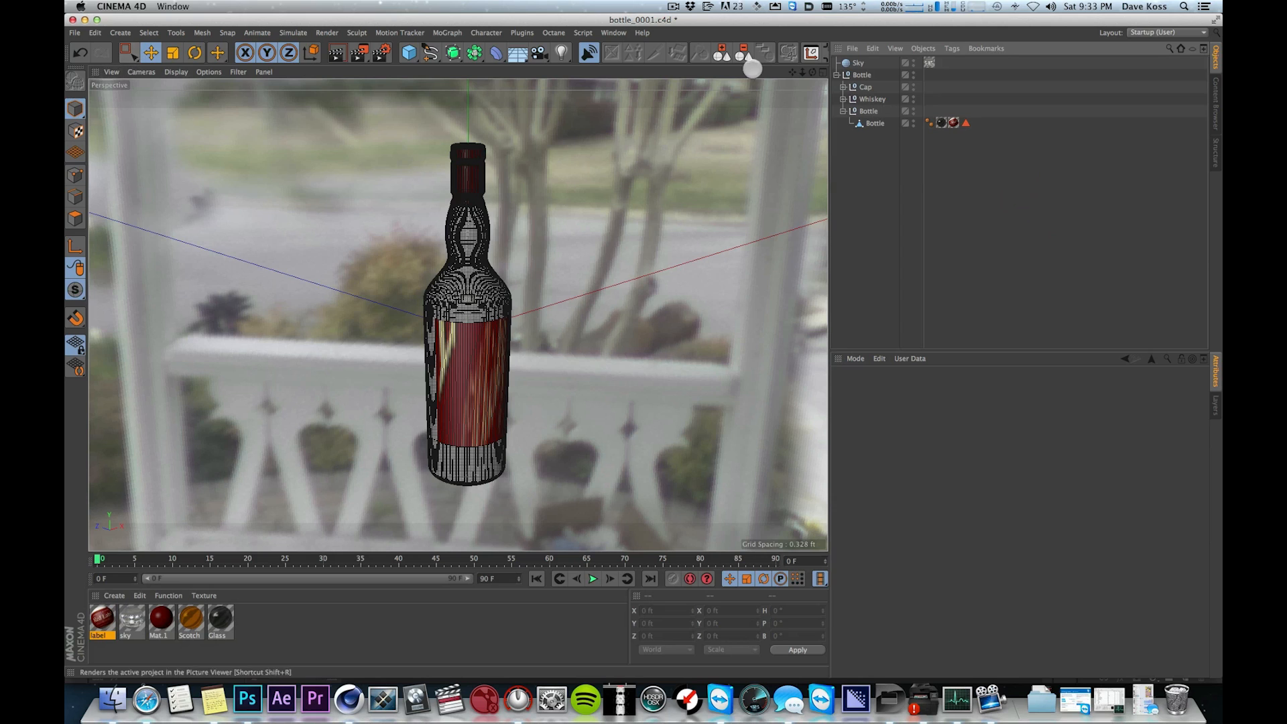
left_click_drag(629, 206, 503, 209, "alt")
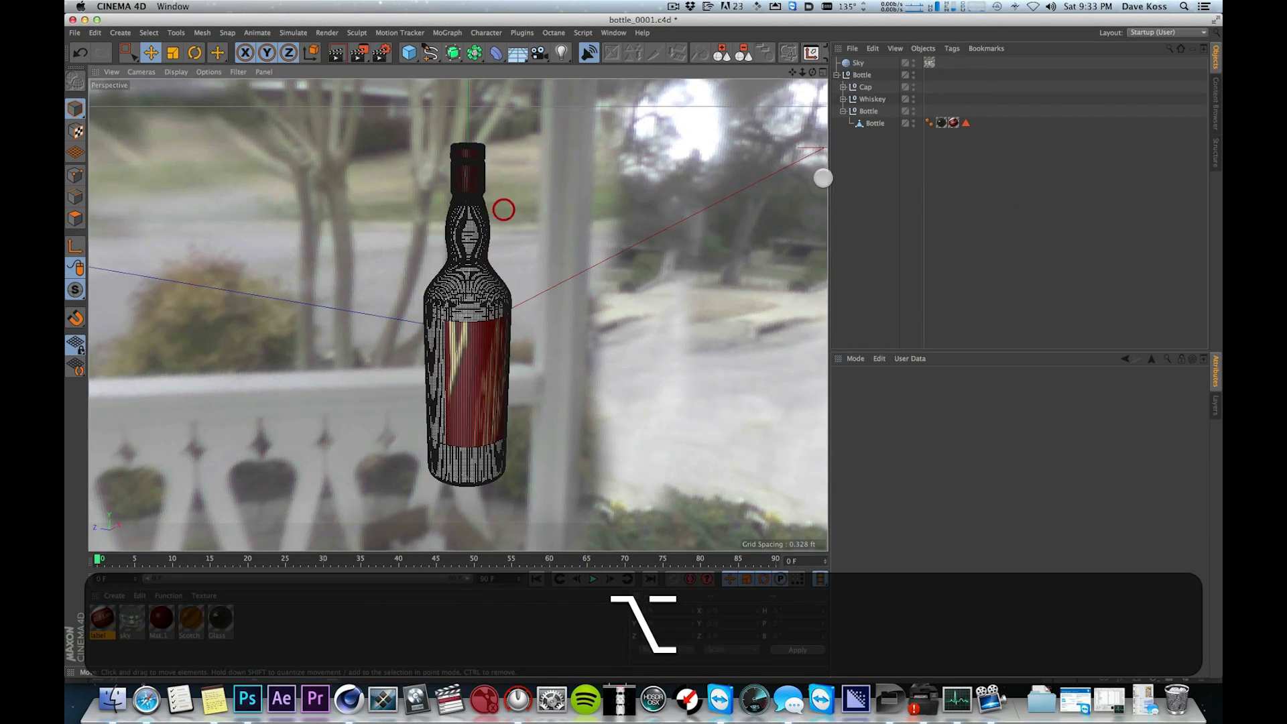
- Bring up the reference screenshot of the texture tag settings in Preview, dismiss the file browser and move the screenshot aside
left_click(113, 699)
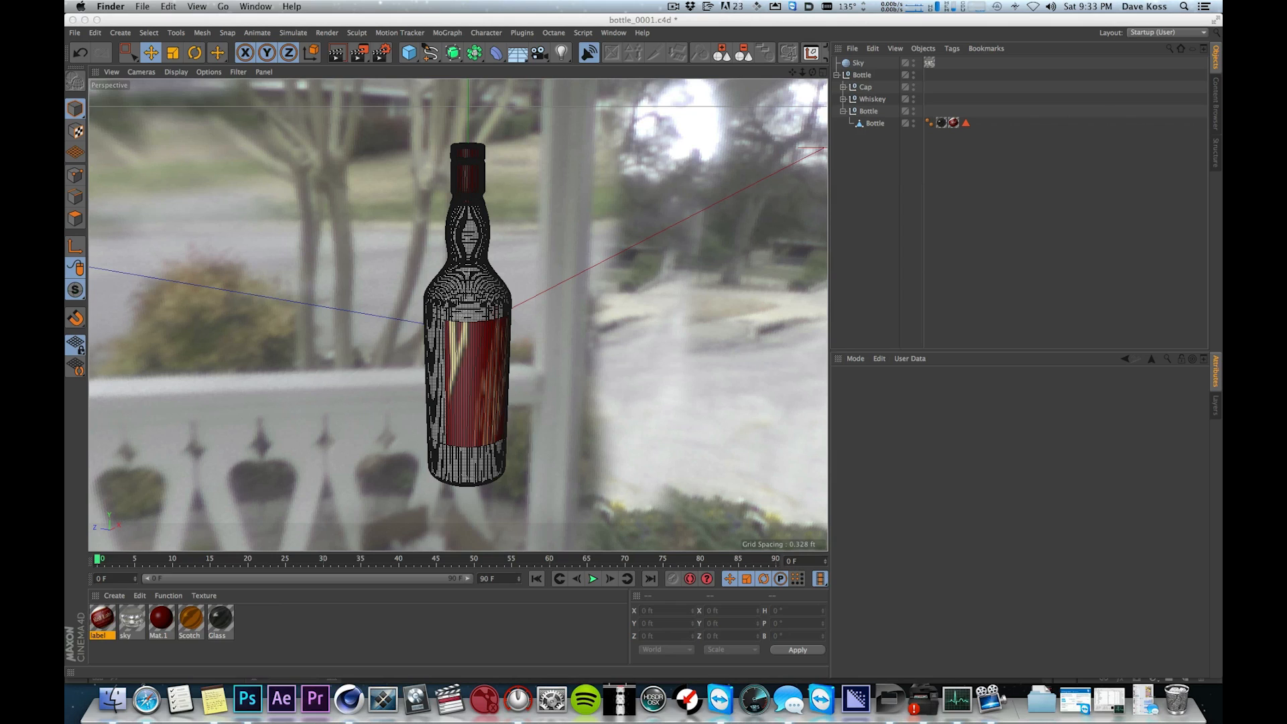
key("s")
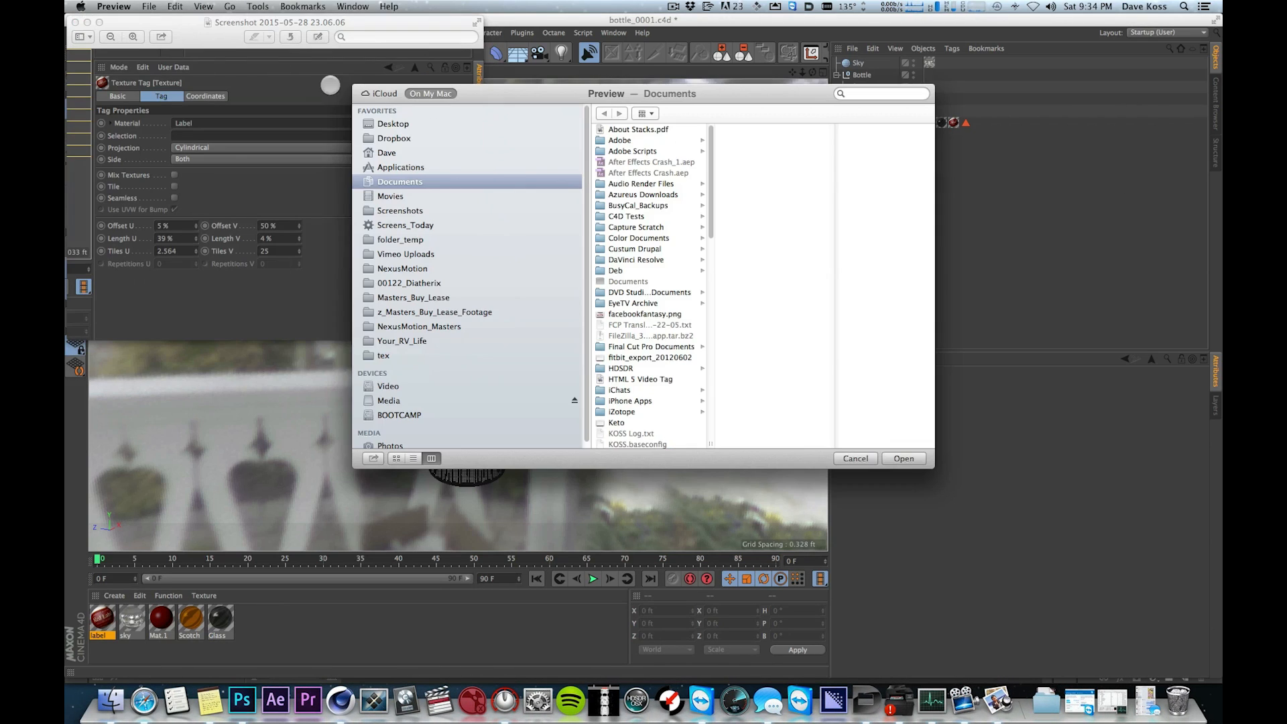
left_click(855, 458)
left_click_drag(205, 37, 0, 224)
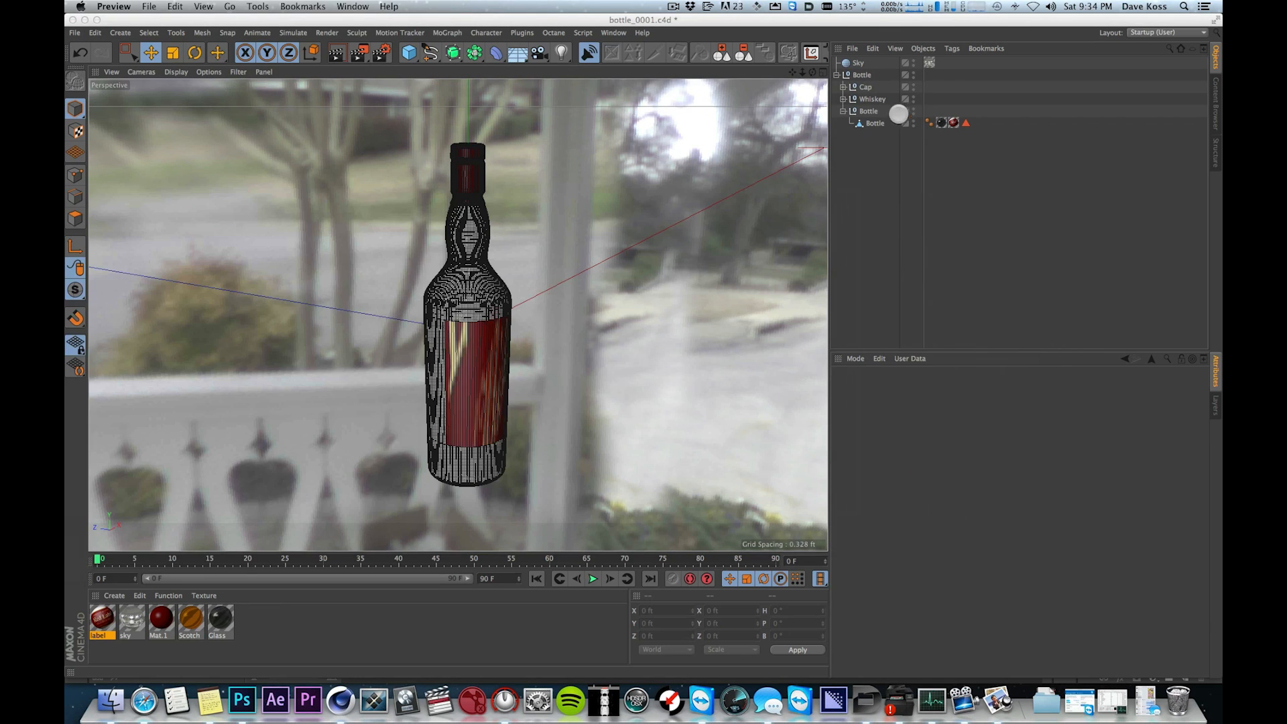
- Select the Bottle polygon object in Texture mode and its label texture tag to show the whole cylindrical projection
left_click(872, 122)
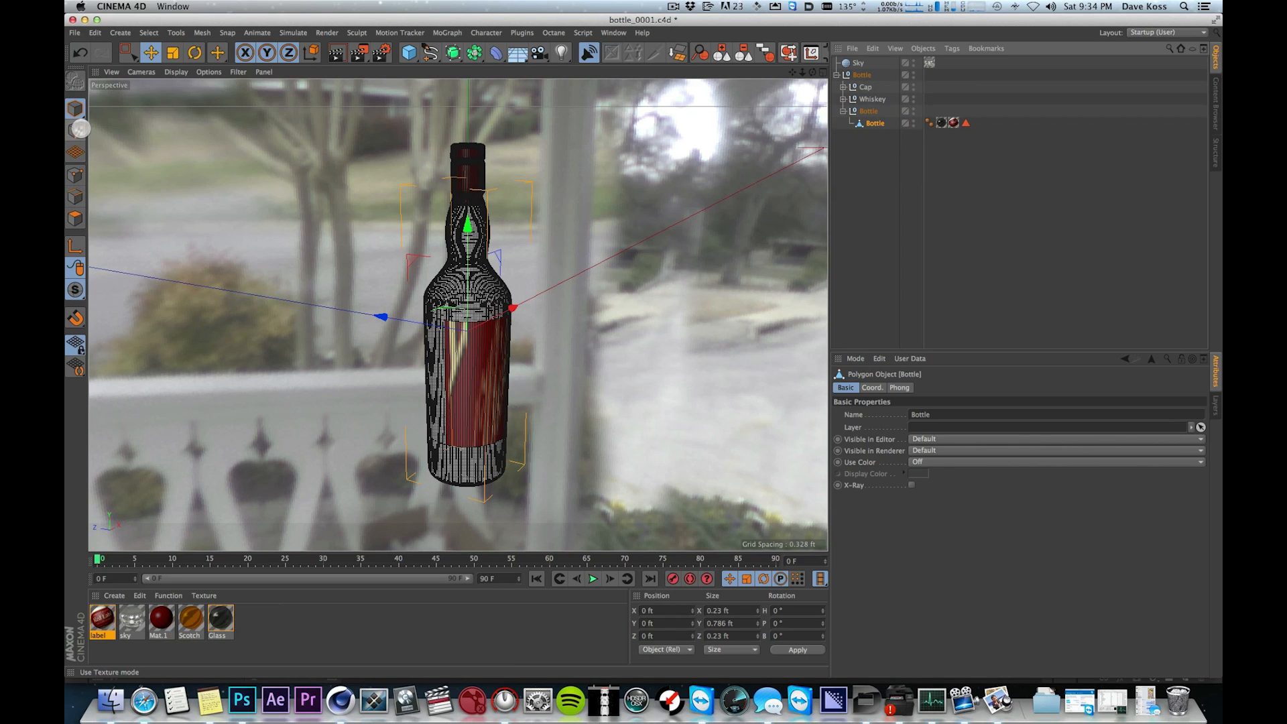
left_click(75, 131)
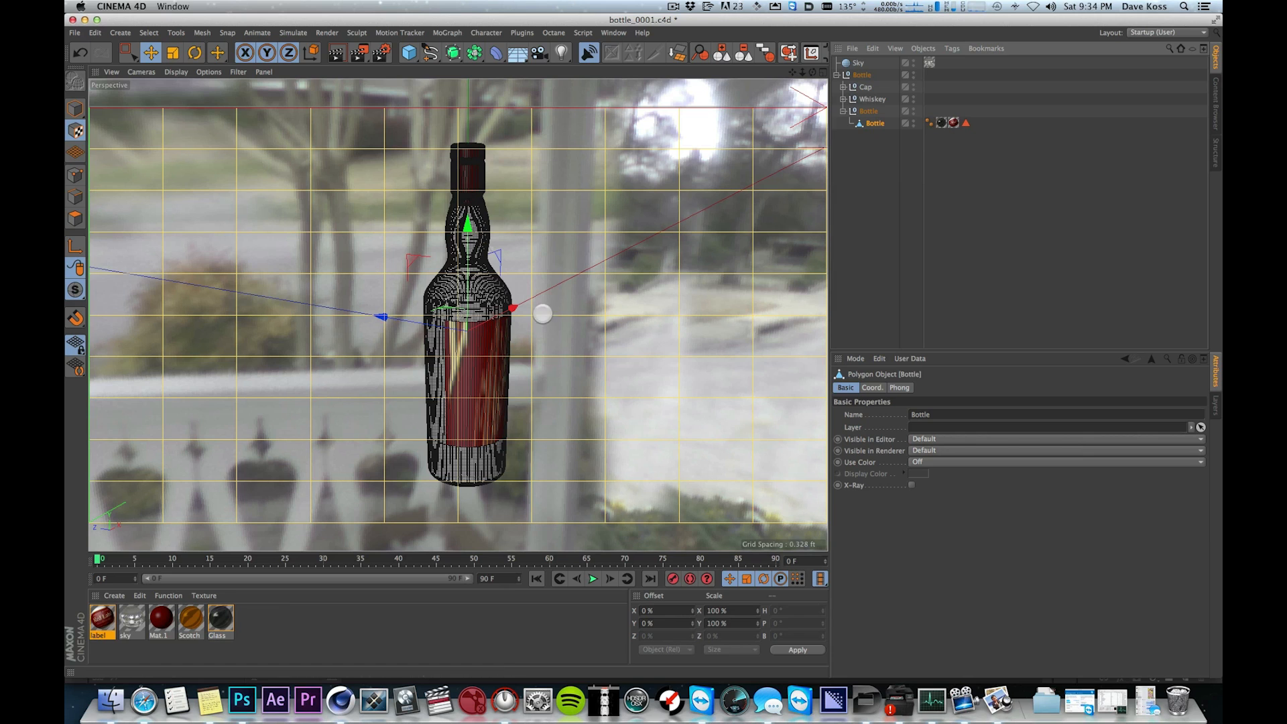
left_click(953, 122)
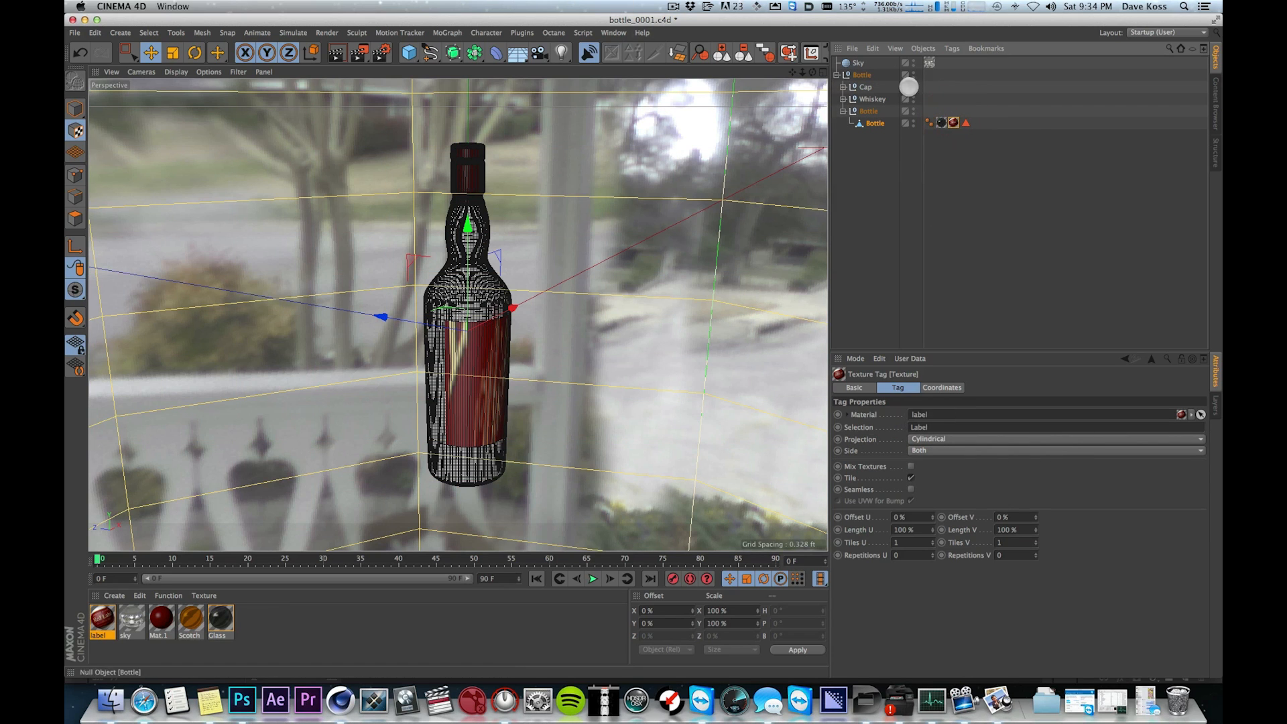
left_click_drag(527, 210, 523, 301, "alt")
right_click_drag(523, 301, 516, 406, "alt")
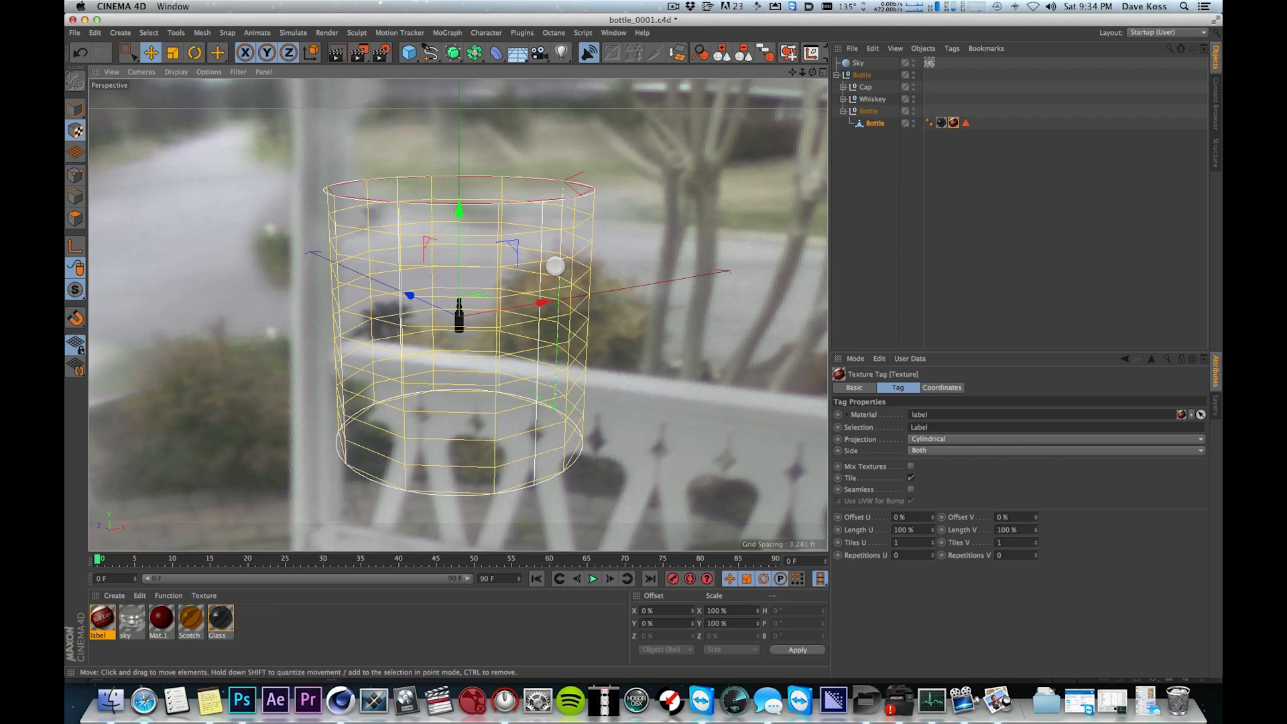
- Try shrinking the label's cylindrical projection to Length U 13% and Length V 38%, with Offset U at -28%
mouse_move(930, 530)
left_mouse_down()
mouse_move(901, 534)
mouse_move(931, 534)
left_mouse_up()
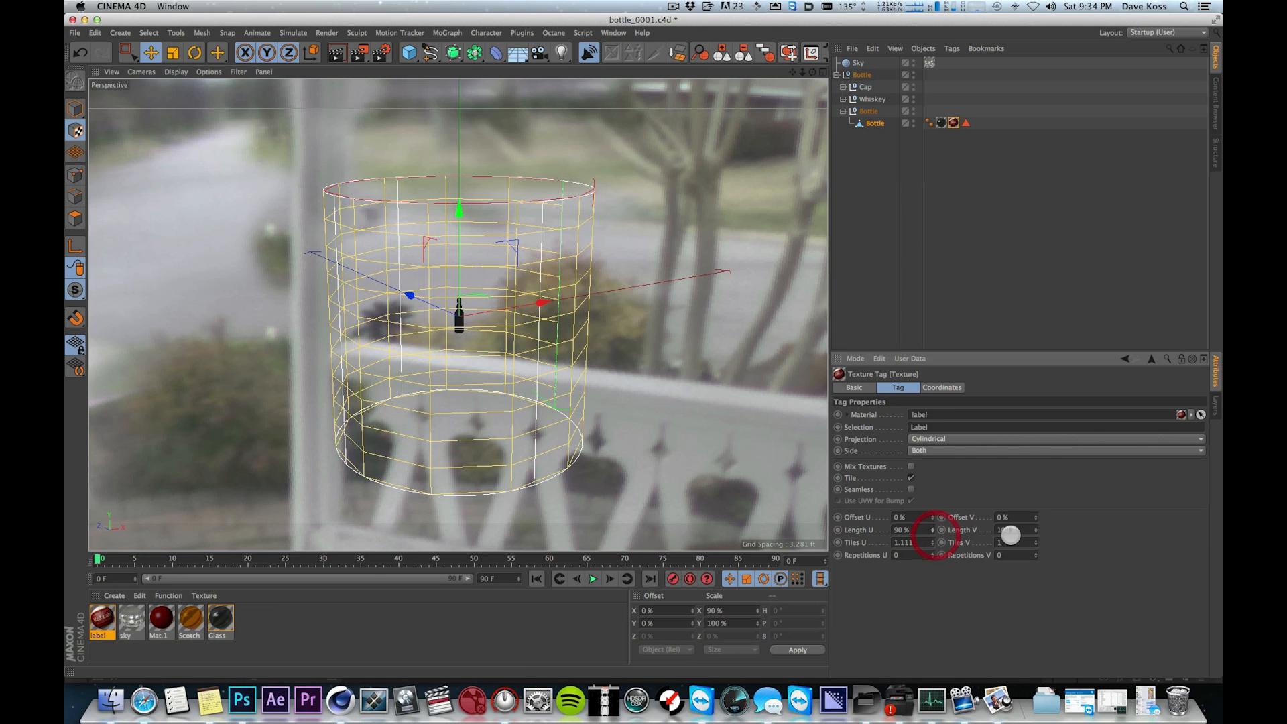
left_click_drag(1035, 529, 1037, 567)
left_click_drag(930, 517, 935, 561)
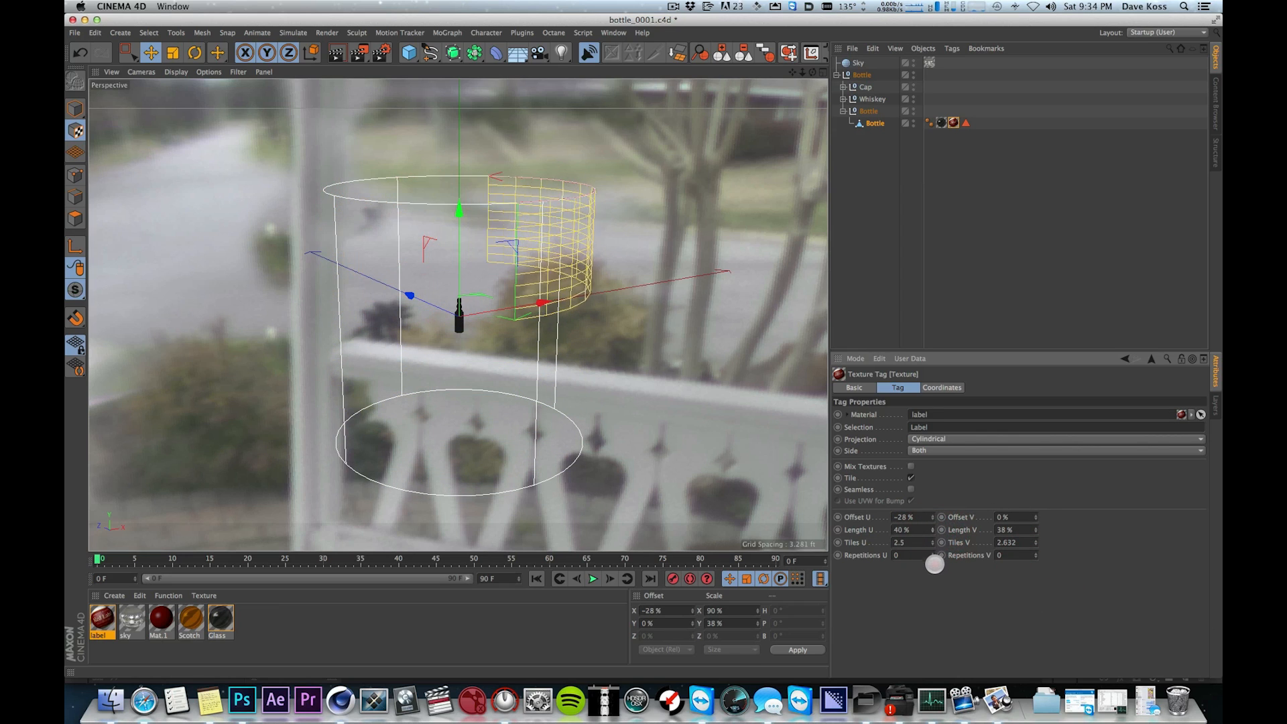
left_click_drag(563, 264, 748, 279, "alt")
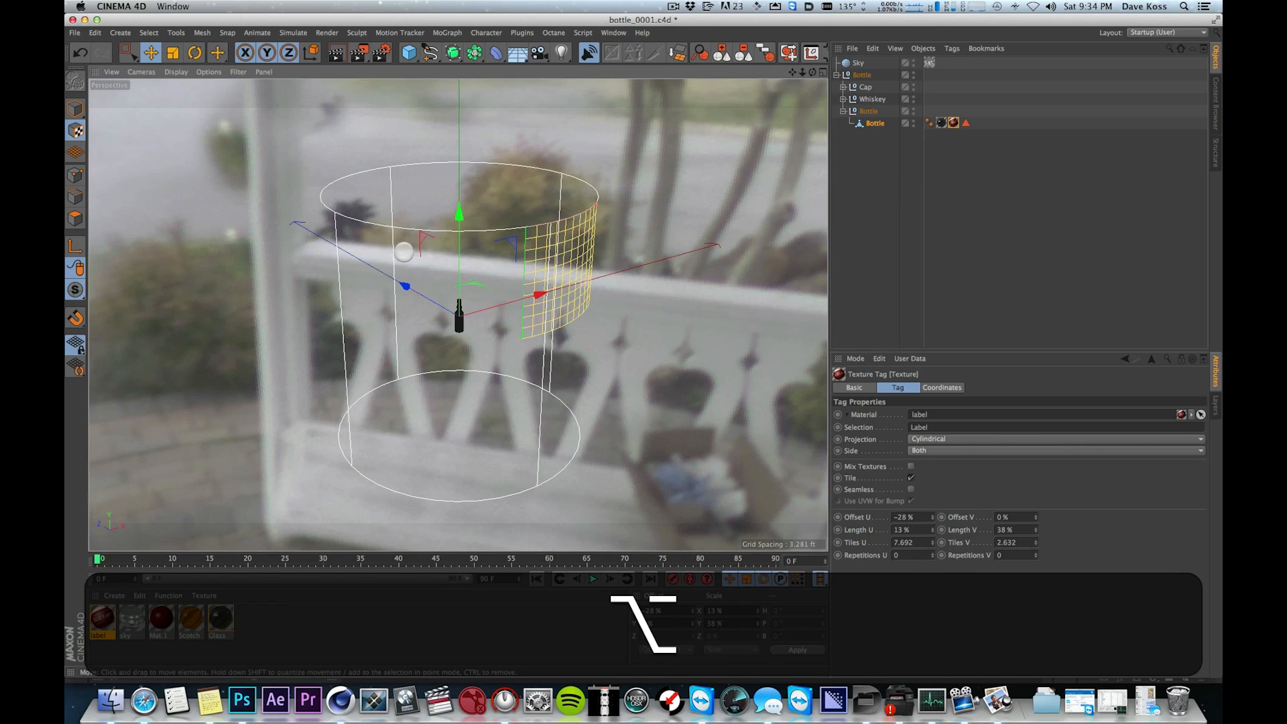
- Try moving the label projection to Offset U -36.6% and Offset V 23.2%
left_click_drag(456, 269, 451, 288)
left_click_drag(518, 299, 660, 100)
key("2")
left_click_drag(609, 227, 577, 235, "alt")
key("alt+2")
key("alt+2")
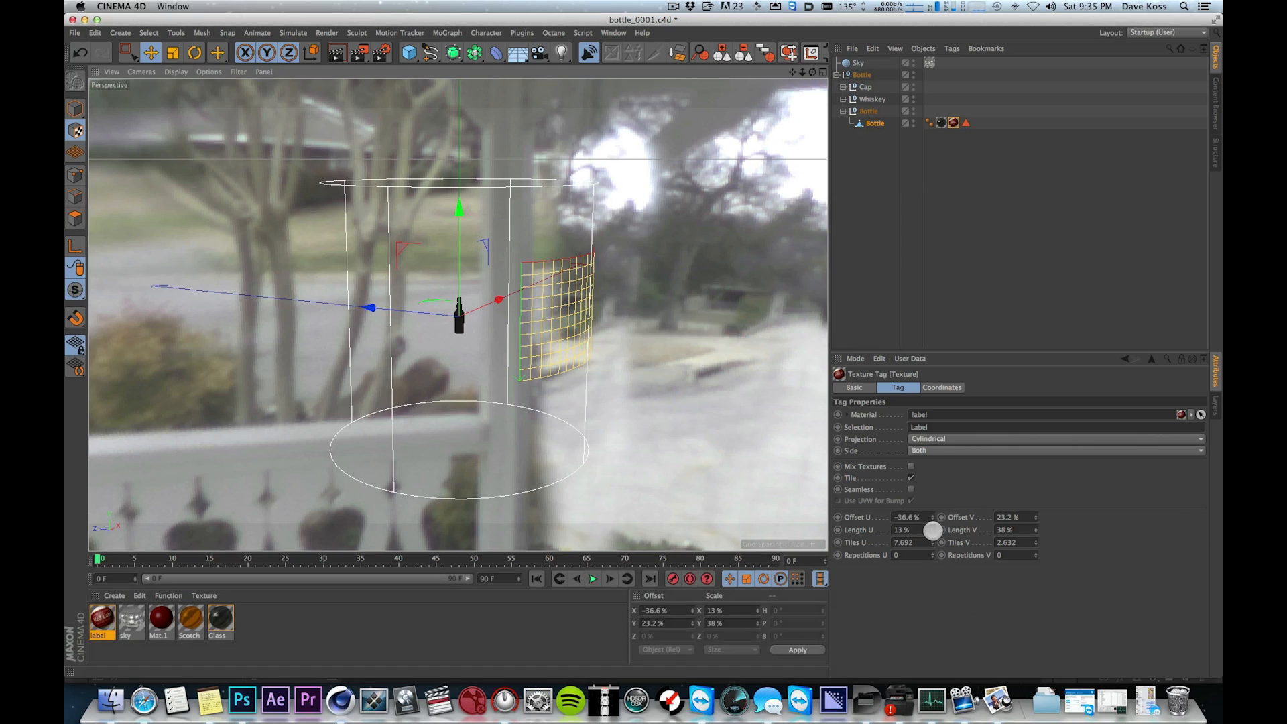
- Try reducing the label projection to Length U 3% and Length V 11%, with Offset U -42.6% and Offset V 10.2%
left_click_drag(931, 530, 932, 537)
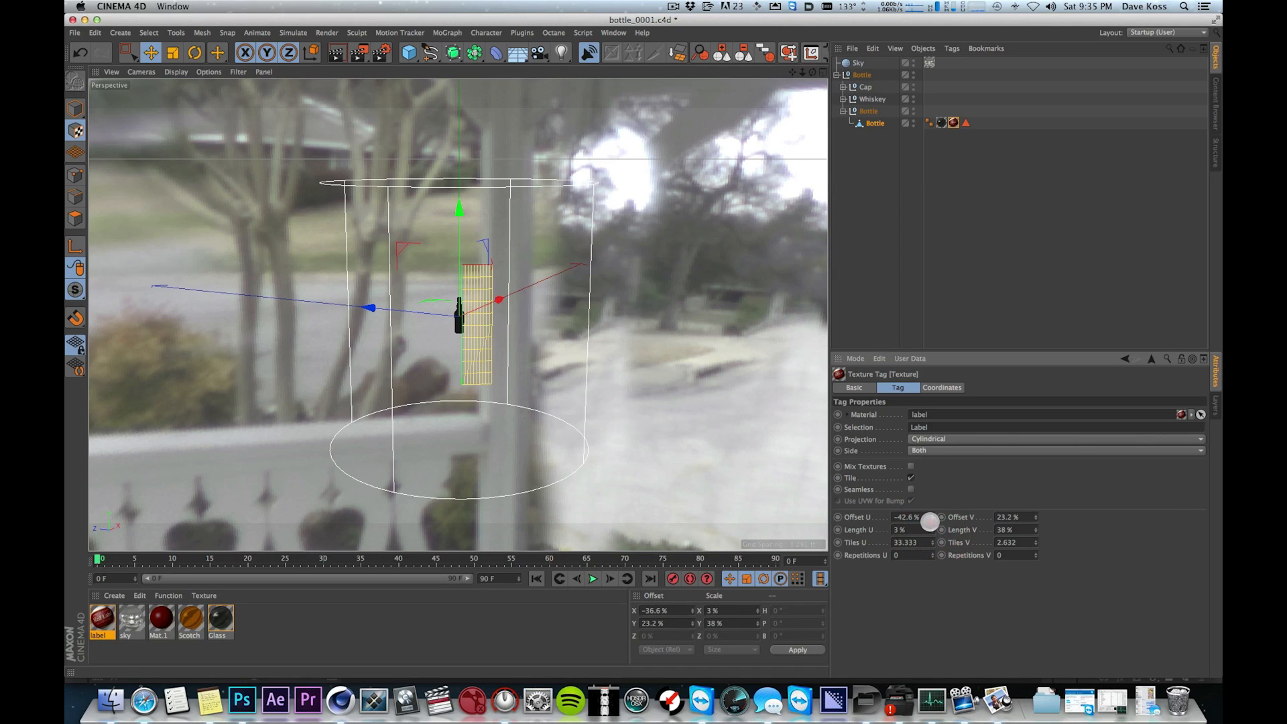
left_click_drag(1036, 516, 1031, 548)
left_click_drag(412, 209, 505, 287, "alt")
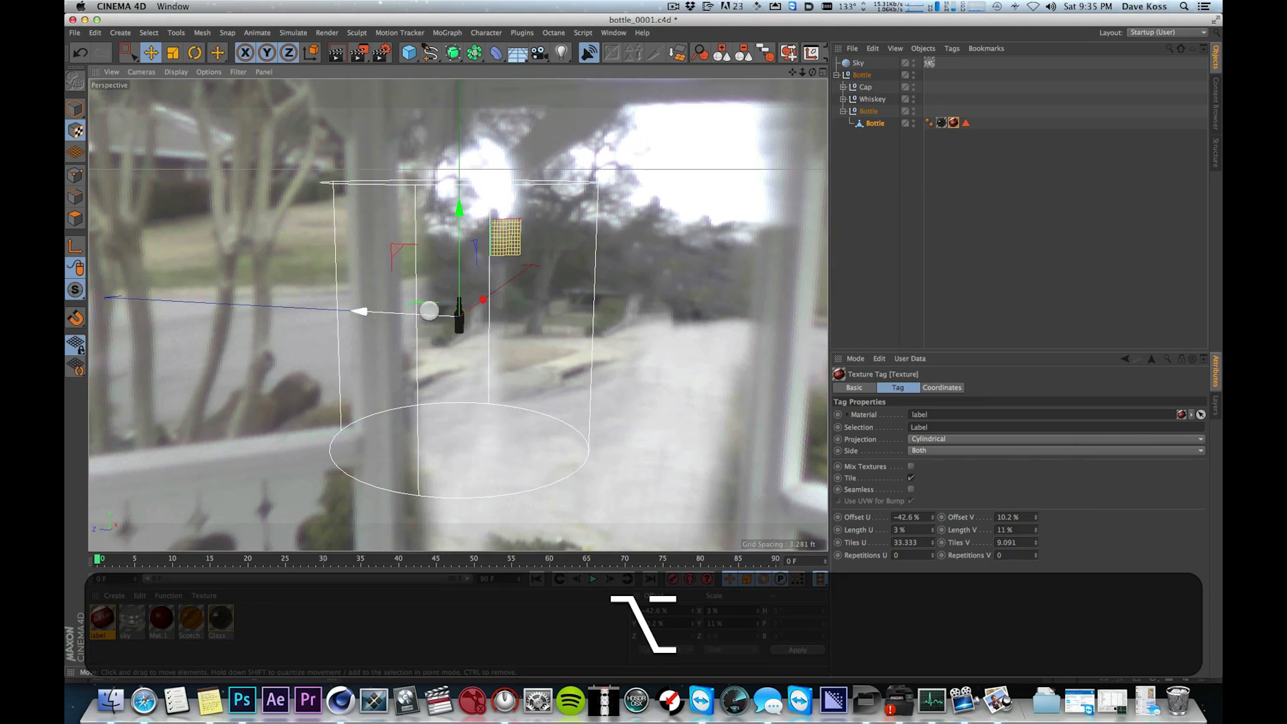
key("2")
left_click_drag(429, 324, 548, 395)
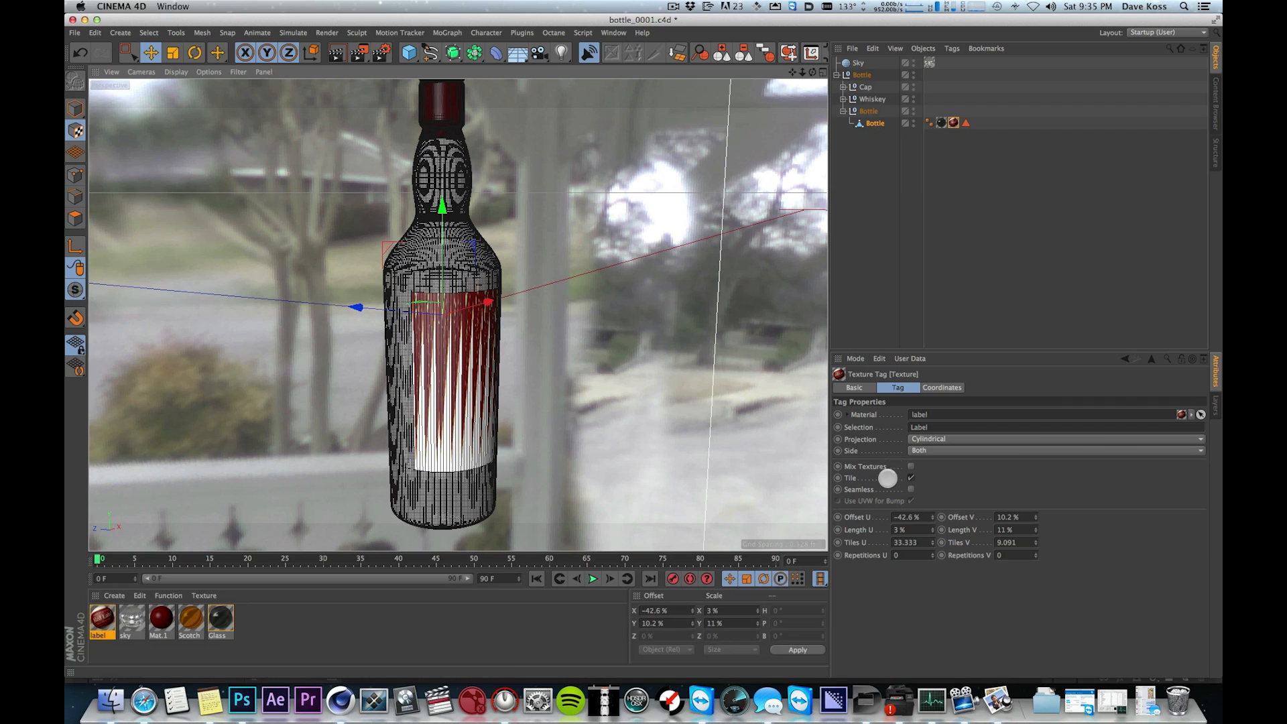
key("2")
left_click_drag(551, 304, 433, 368)
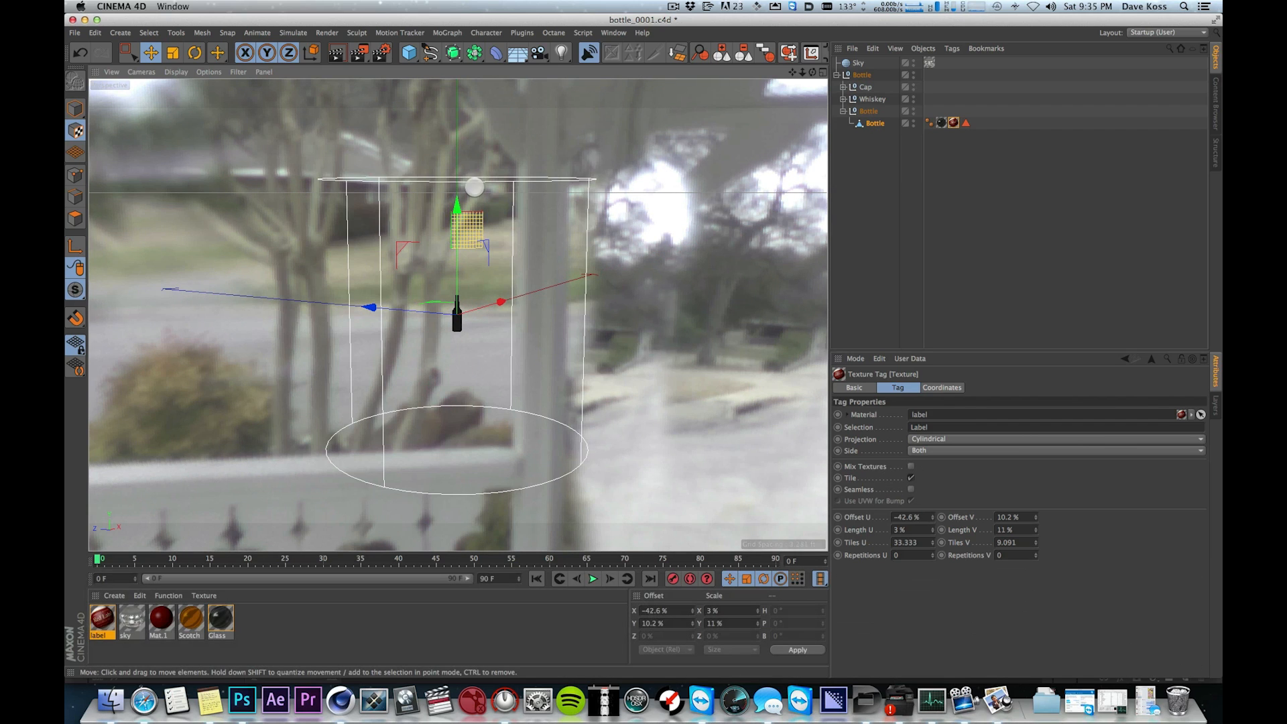
left_click_drag(556, 225, 546, 240, "alt")
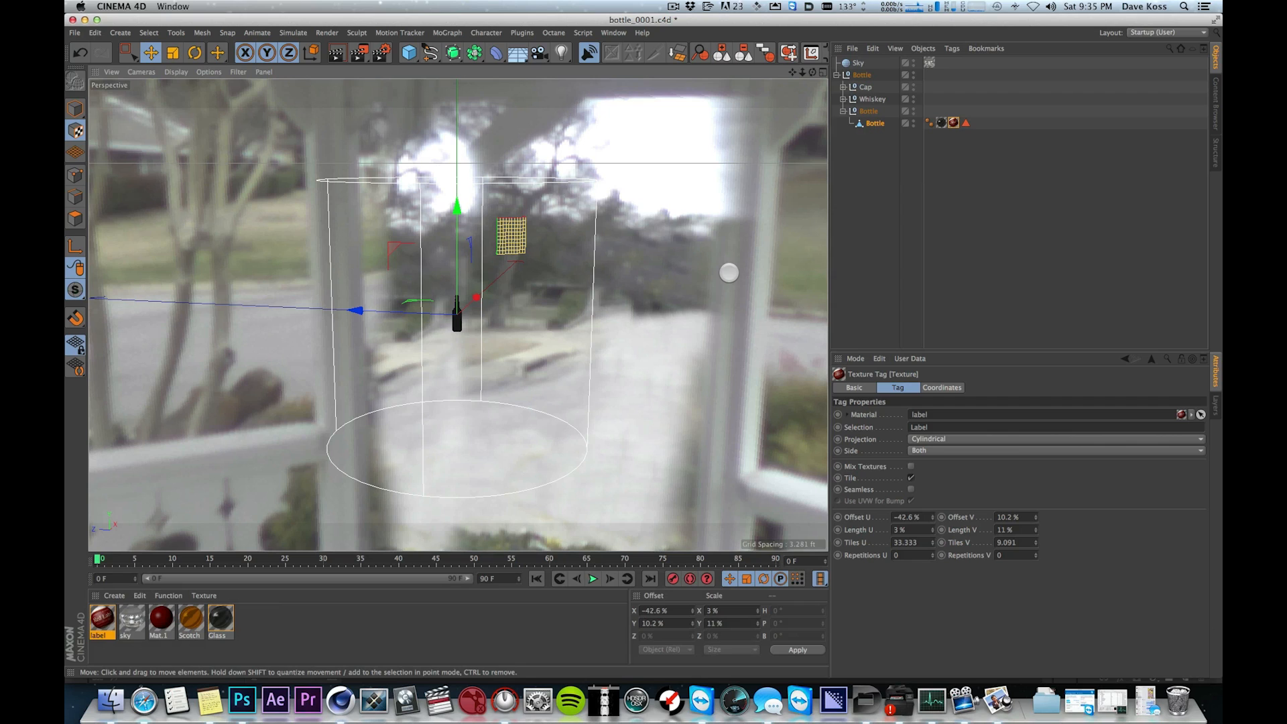
- Turn off Tile for the label texture tag and inspect the bottle up close
left_click(914, 476)
key("2")
left_click_drag(424, 340, 605, 235)
left_click_drag(512, 264, 551, 253, "alt")
key("2")
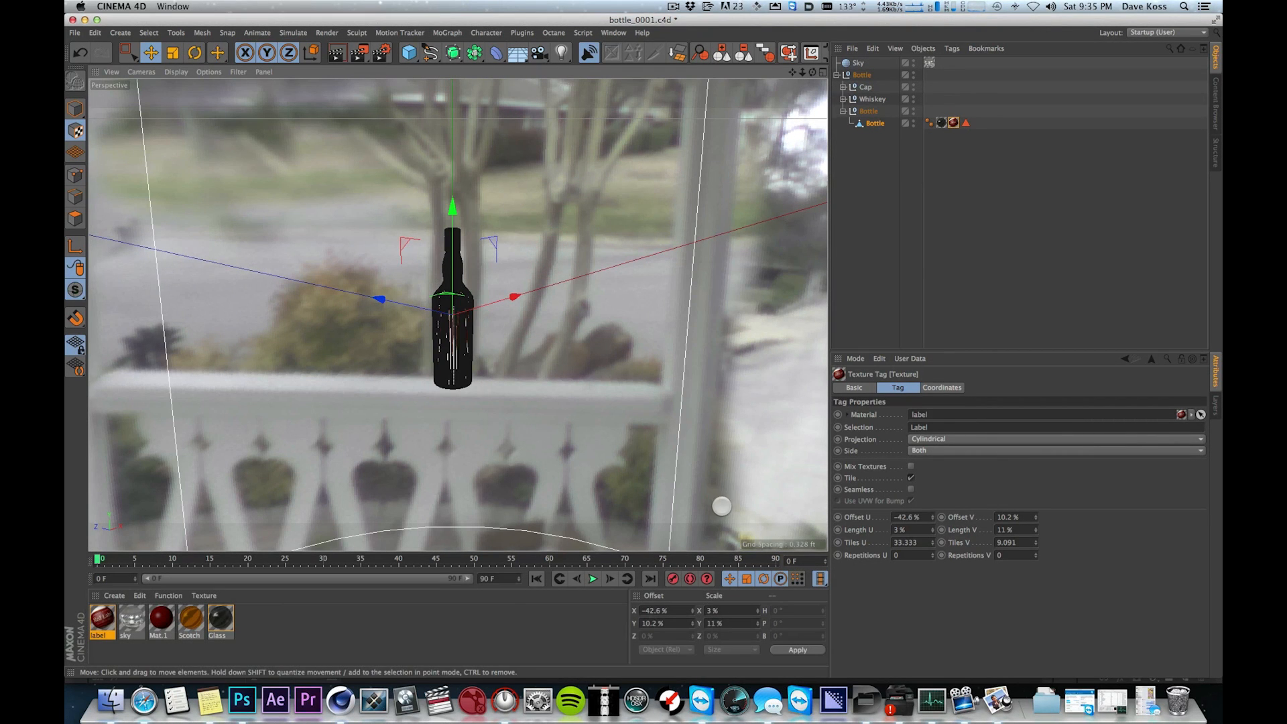
left_click(909, 478)
key("2")
left_click_drag(537, 416, 481, 301)
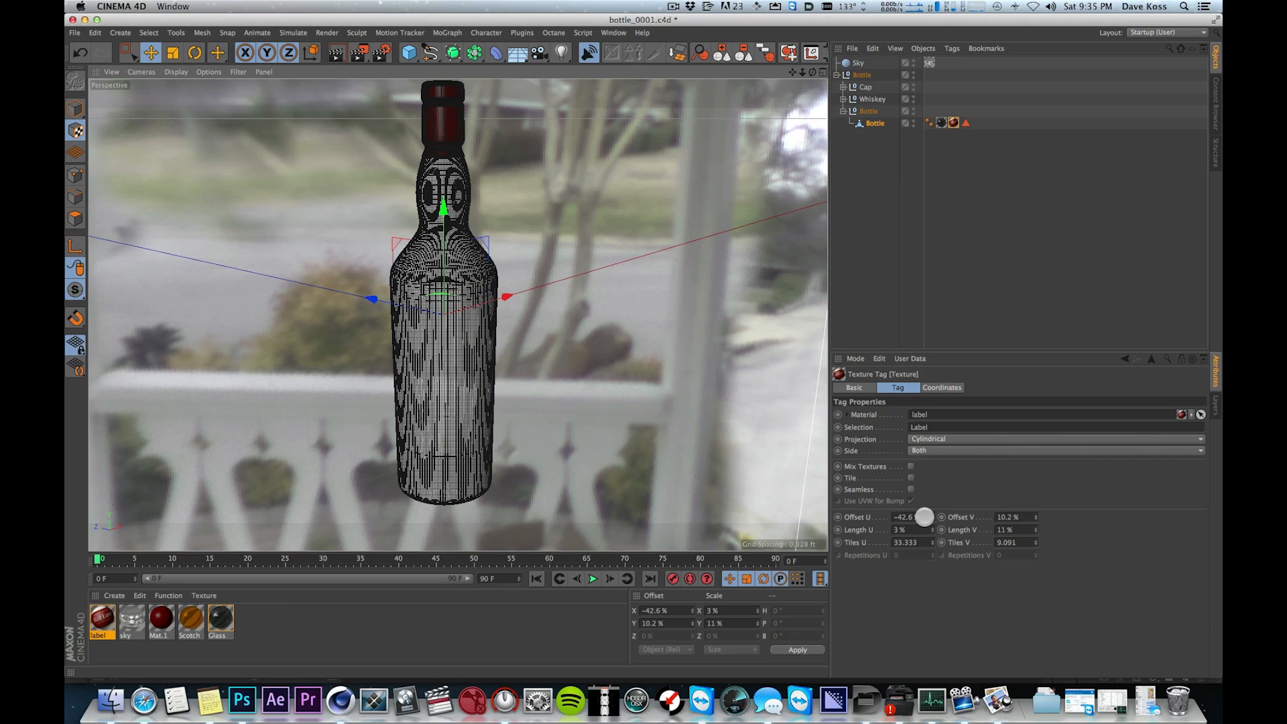
- Set the label texture tag's Offset U to 5%, Offset V to 50%, Length U to 39% and Length V to 4%
left_click(921, 516)
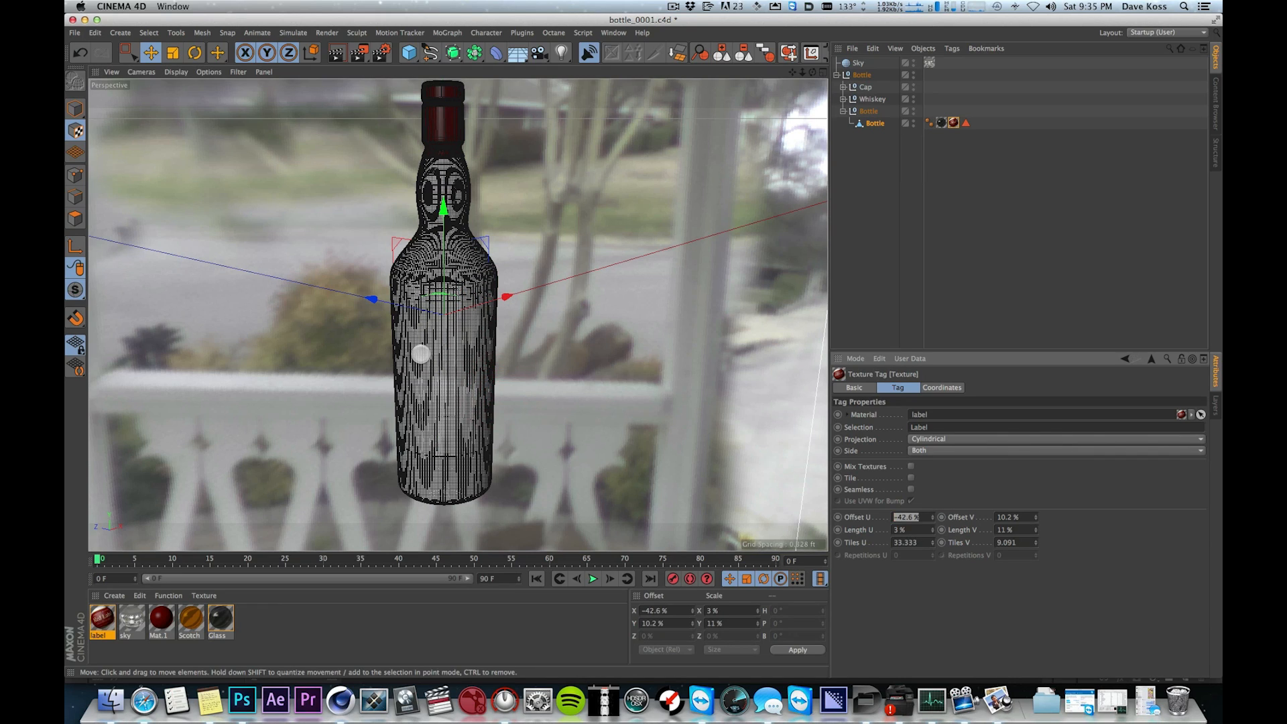
type("5")
key("Tab")
type("50")
key("Tab")
type("0")
key("super+a")
type("39")
key("Tab")
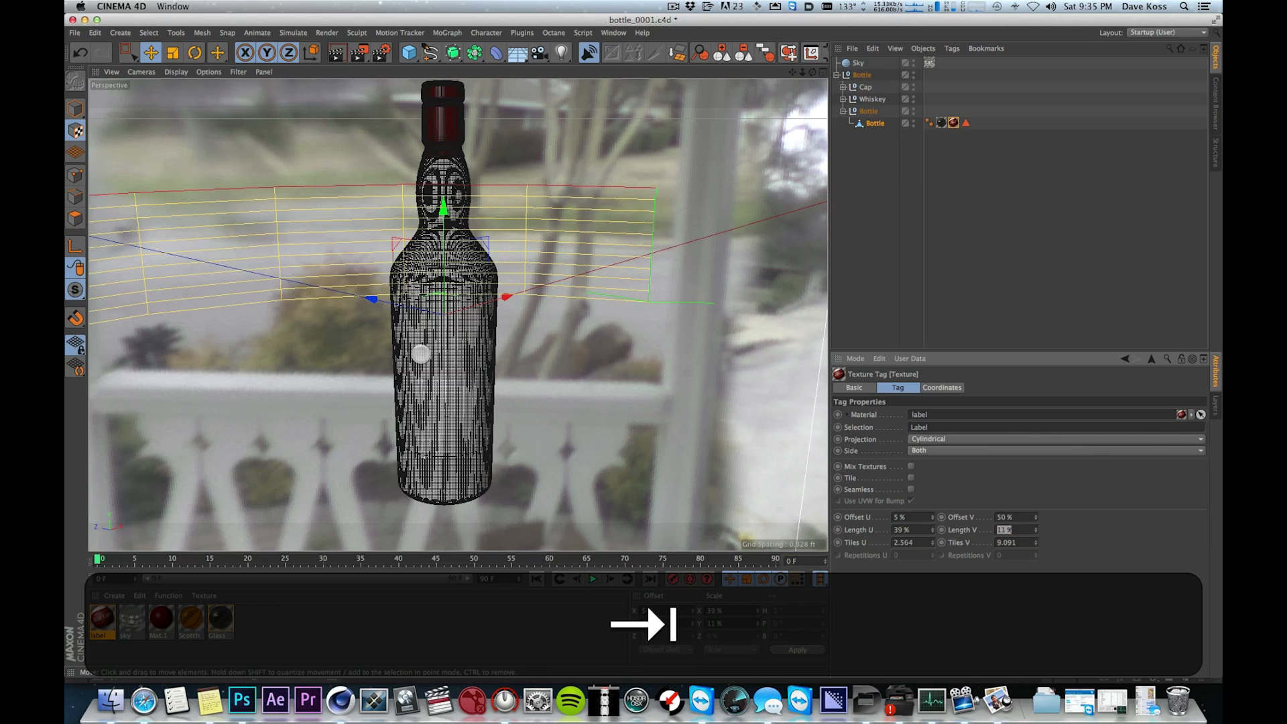
type("4")
key("Tab")
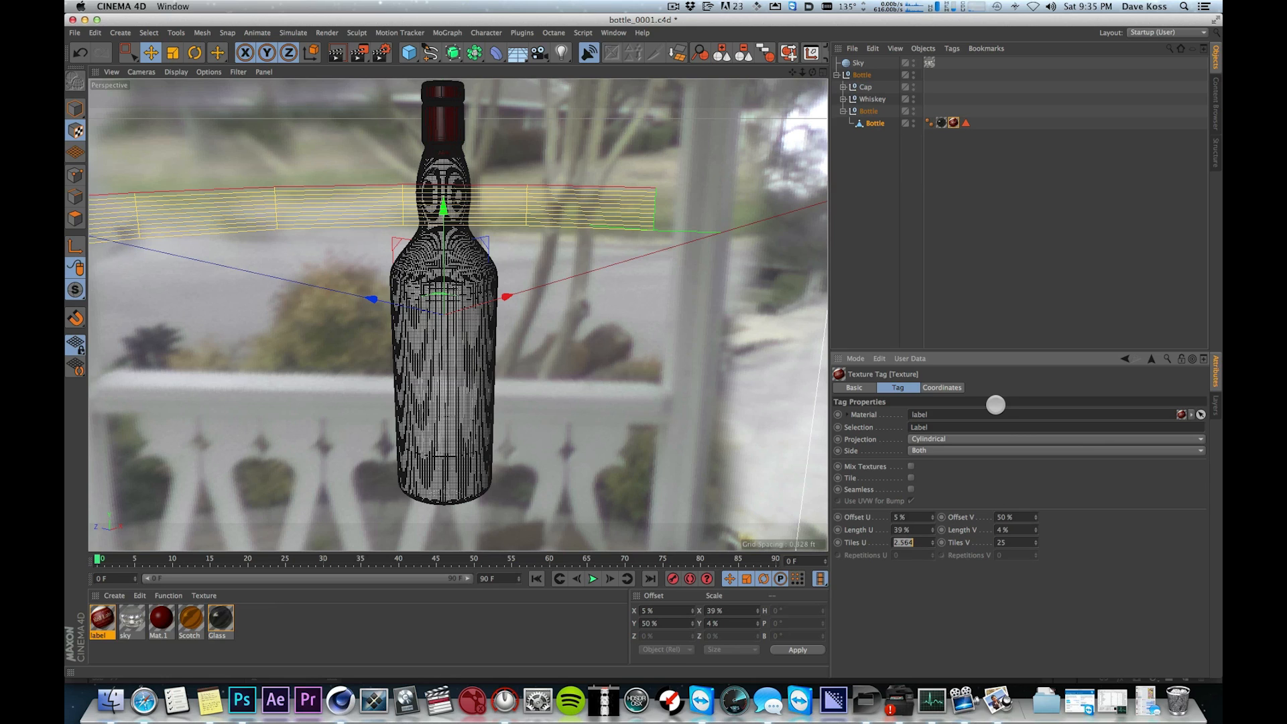
- Bring the label onto the front of the bottle with Offset U 50% and Offset V 49.2%
key("alt")
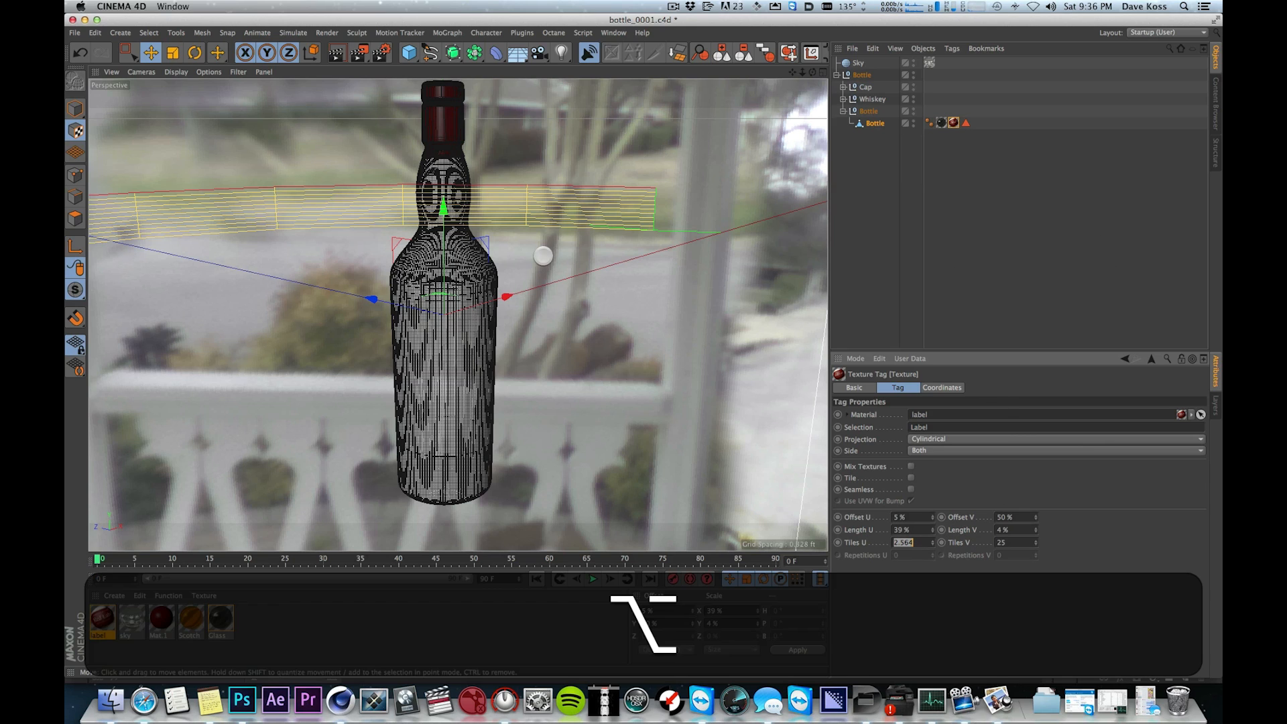
left_click_drag(536, 209, 563, 215, "alt")
key("alt+2")
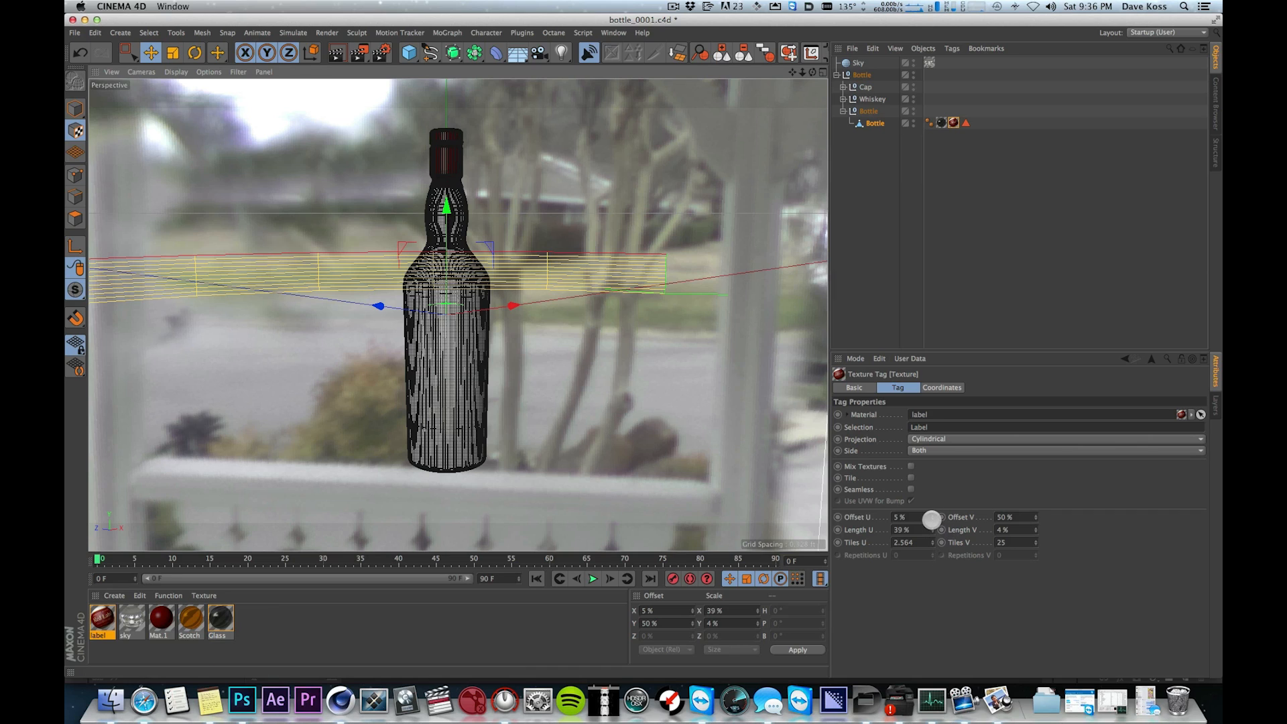
left_click_drag(934, 516, 938, 490)
left_click_drag(579, 270, 554, 287, "alt")
left_click_drag(447, 225, 445, 223)
- Maximize the Front view and switch its display to Constant Shading
left_click(822, 72)
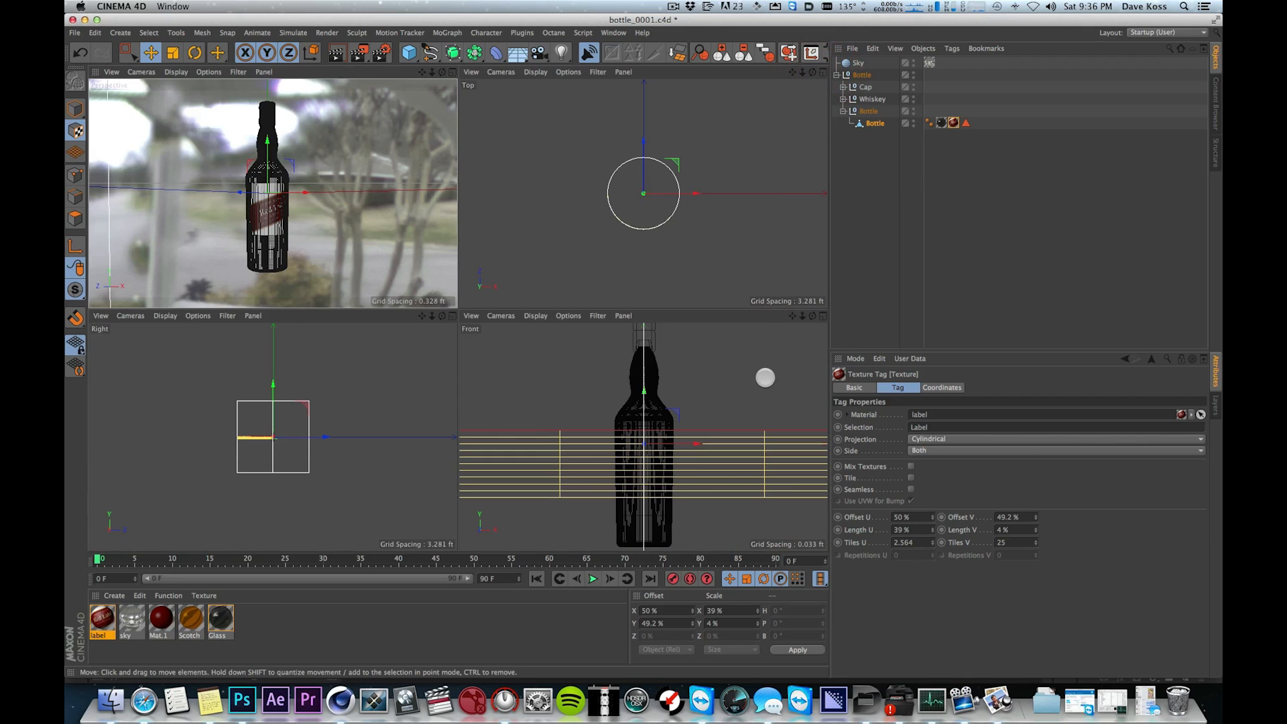
left_click(821, 314)
left_click(141, 72)
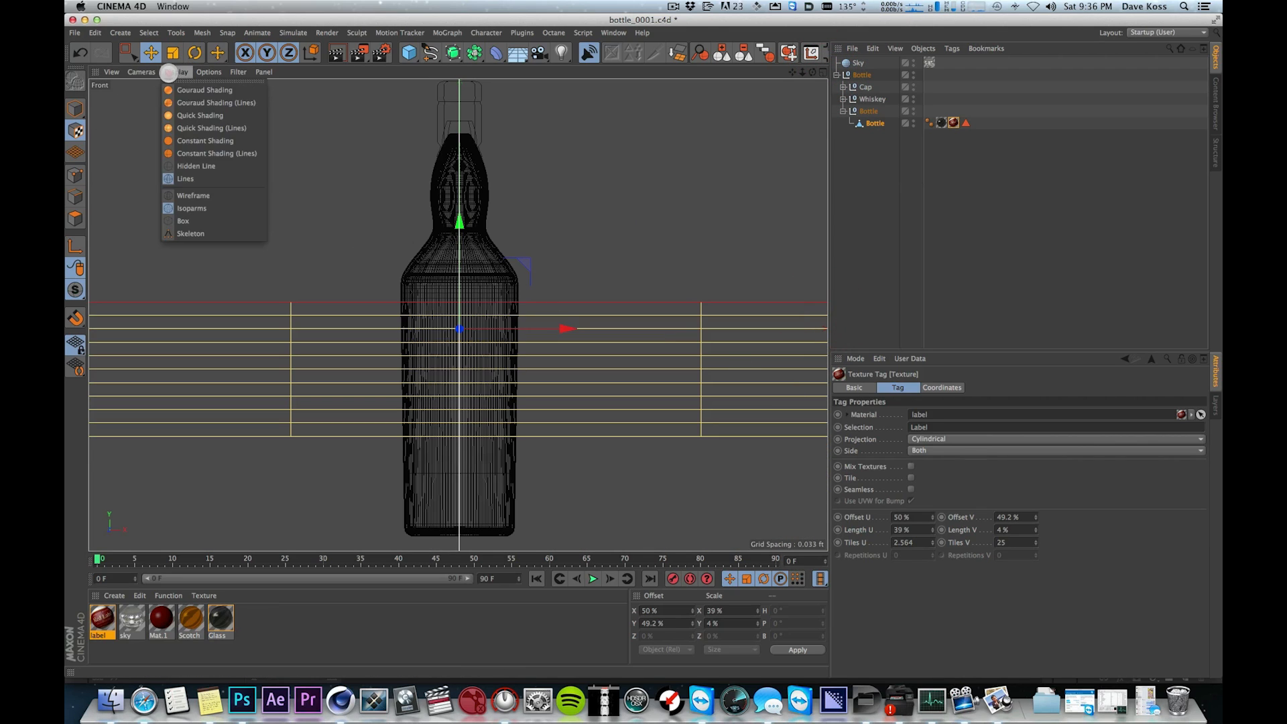
mouse_move(174, 74)
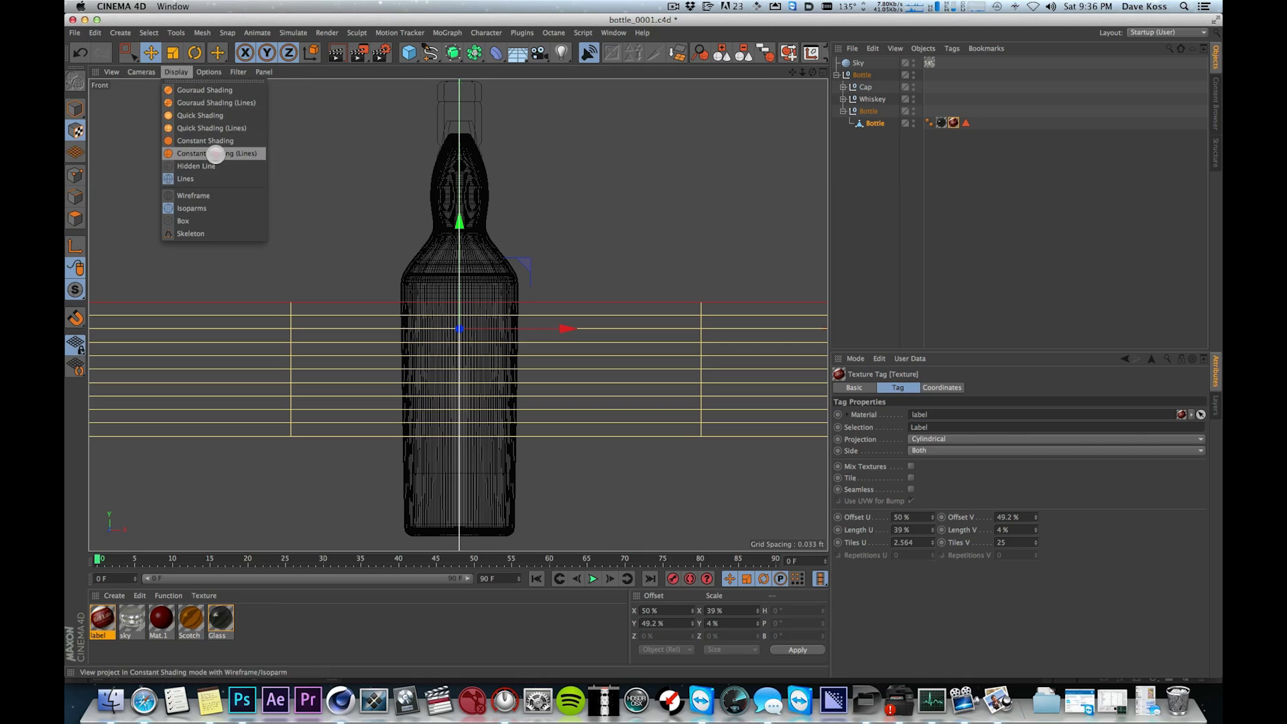
left_click(201, 140)
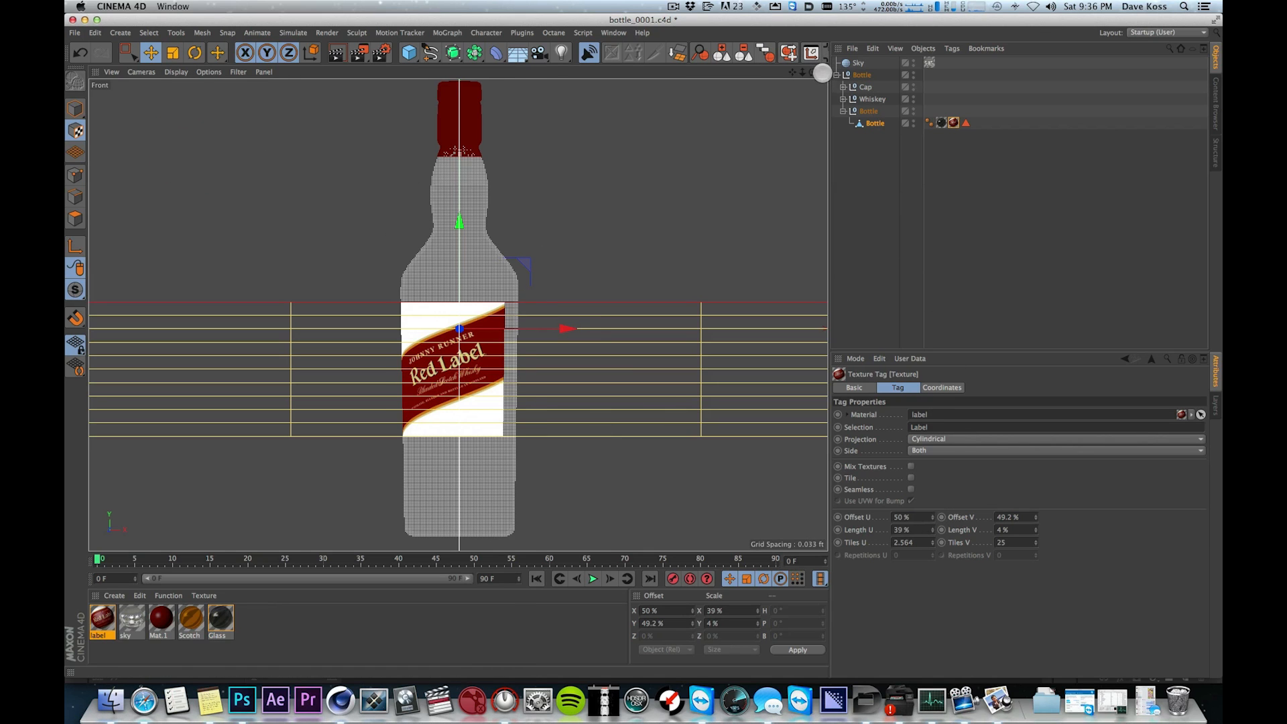
- Refit the label around the front of the bottle with Offset U 53% and Length U 44% in the texture tag
left_click(823, 72)
left_click_drag(330, 148, 376, 156, "alt")
key("alt+2")
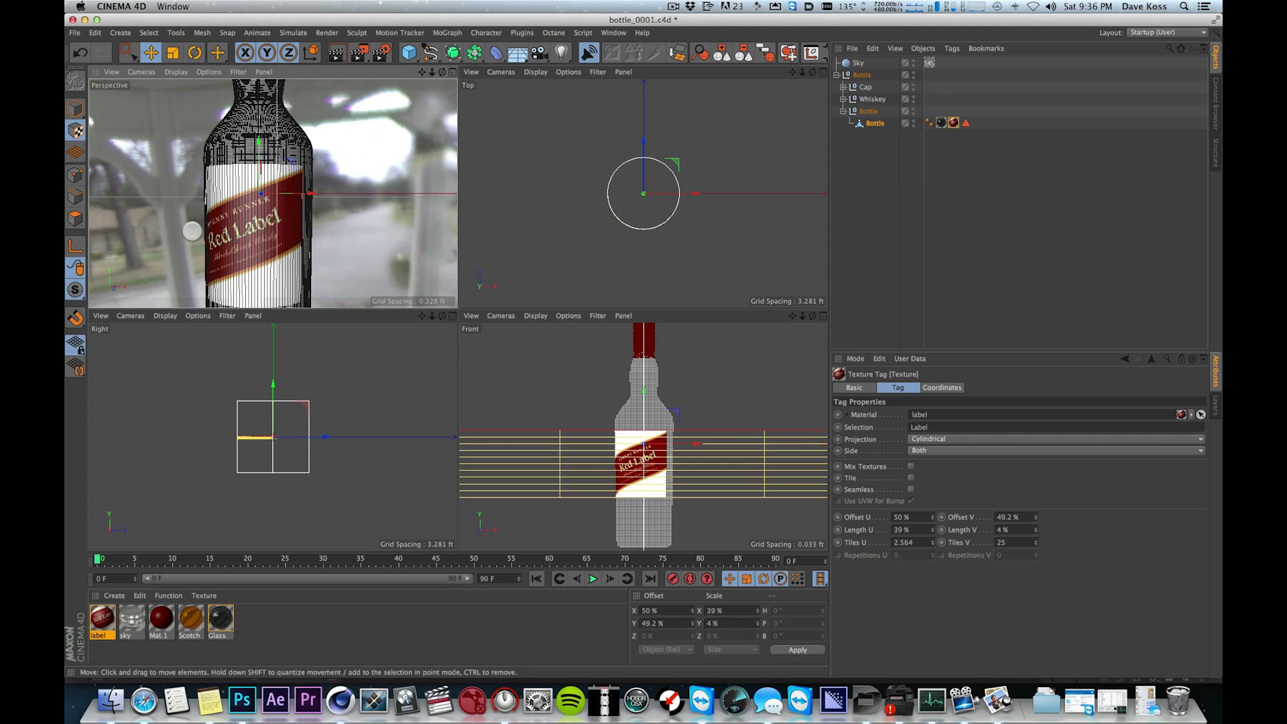
left_click(823, 315)
key("2")
left_click_drag(574, 373, 505, 256)
key("1")
left_click_drag(488, 396, 496, 323)
key("2")
left_click_drag(495, 322, 503, 312)
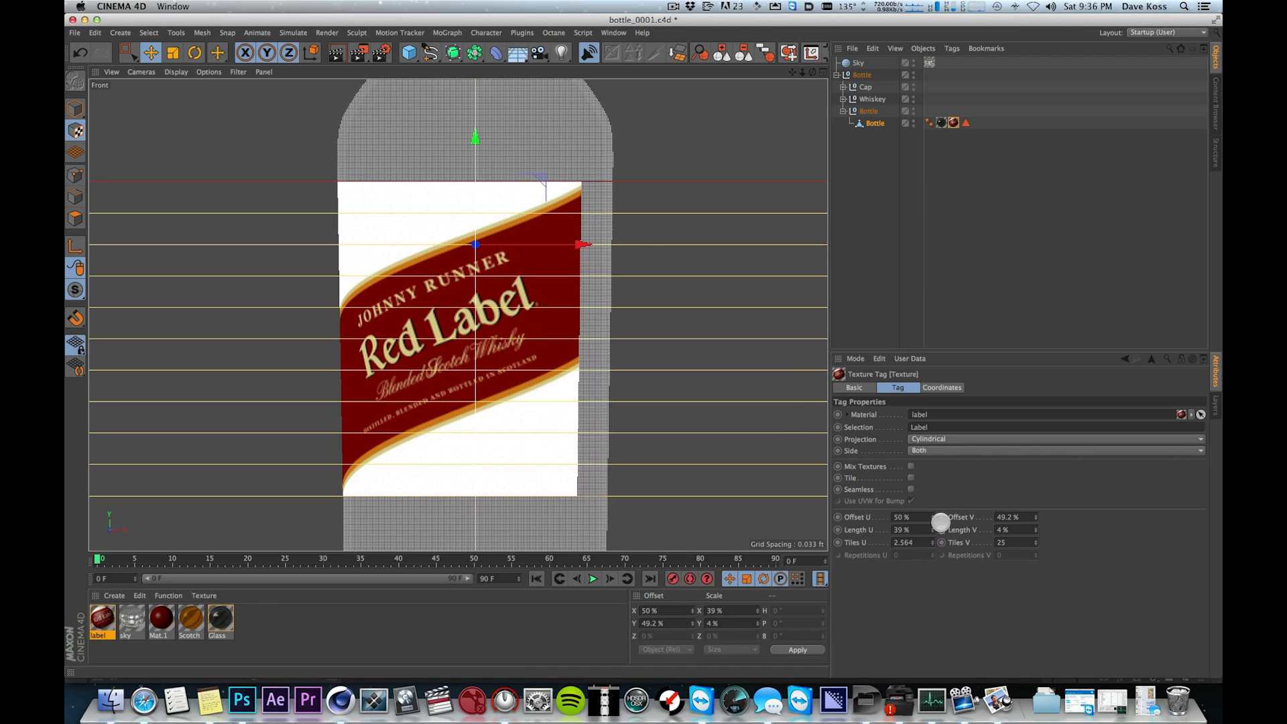
left_click_drag(932, 516, 932, 512)
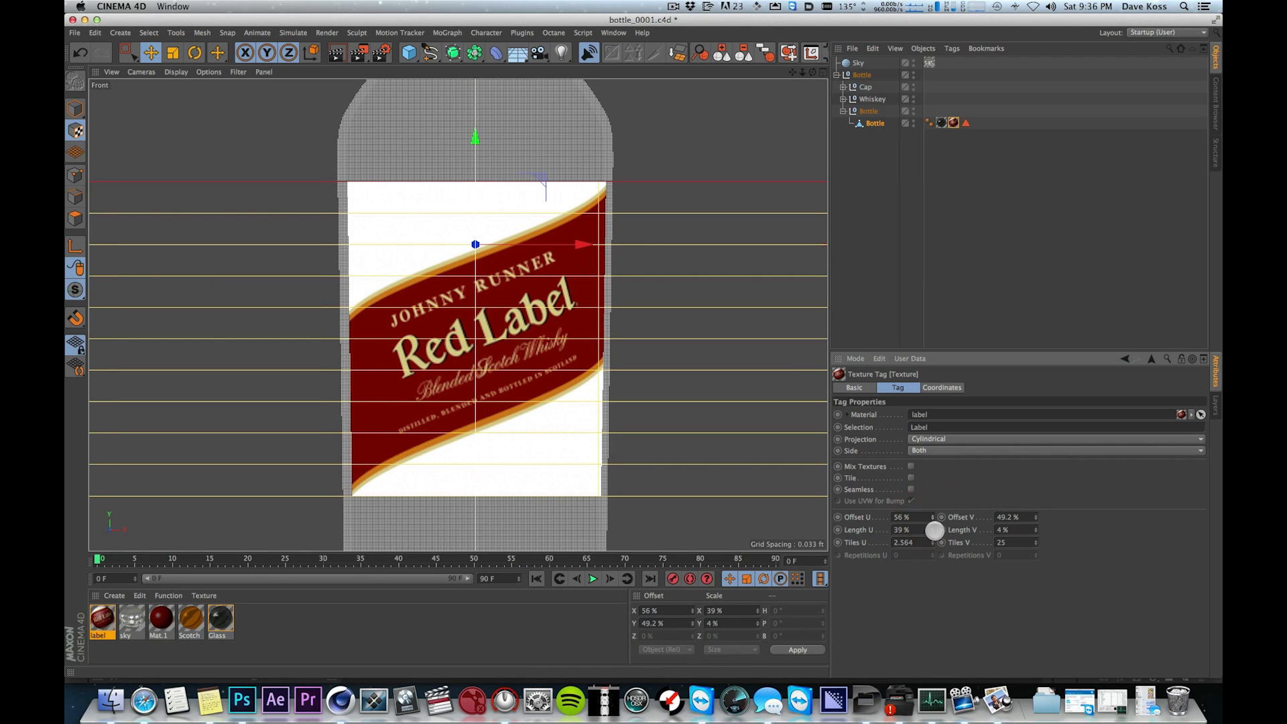
left_click_drag(932, 518, 933, 526)
- Maximize the perspective view, frame the label and start an interactive render region over the bottle
left_click(823, 72)
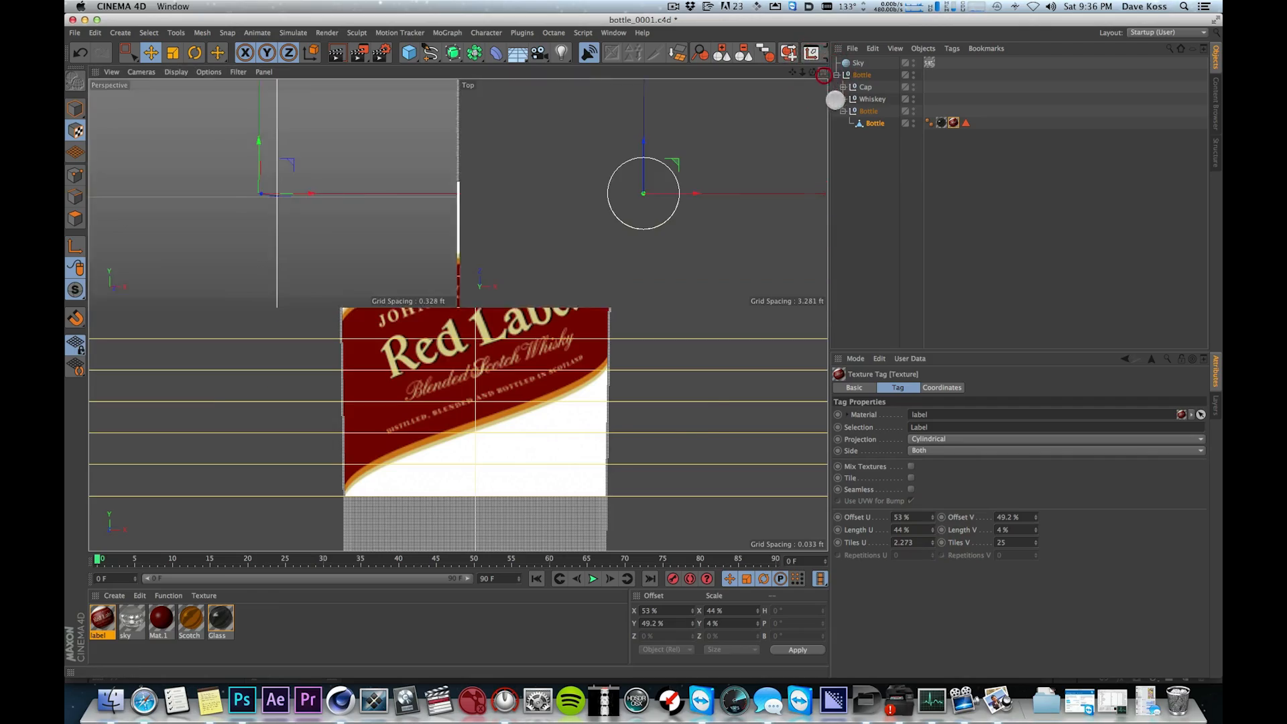
left_click(454, 72)
left_click_drag(594, 239, 507, 241, "alt")
key("alt+2")
key("1")
key("2")
left_click_drag(507, 241, 370, 276, "alt")
key("alt+2")
key("alt+r")
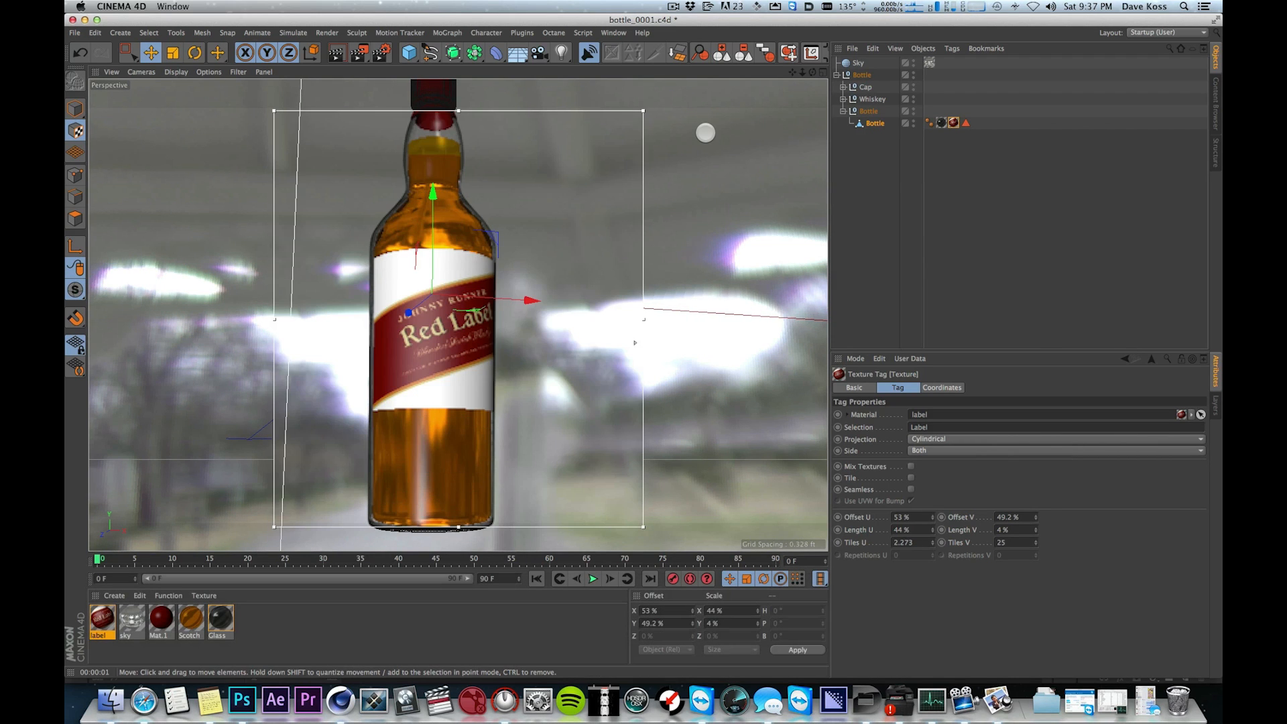
key("2")
left_click_drag(402, 325, 475, 303)
key("1")
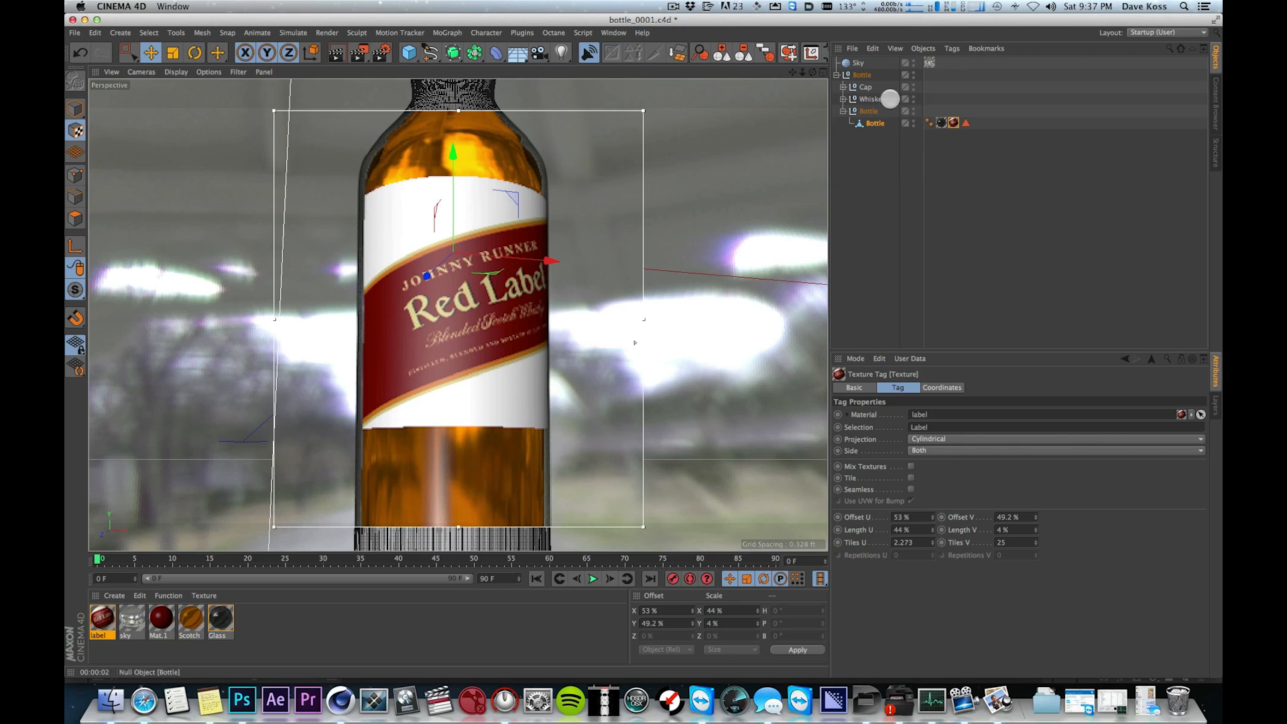
- Enable the Alpha channel of the label material and load the existing label.psd bitmap as its texture
left_click(98, 627)
left_click(849, 388)
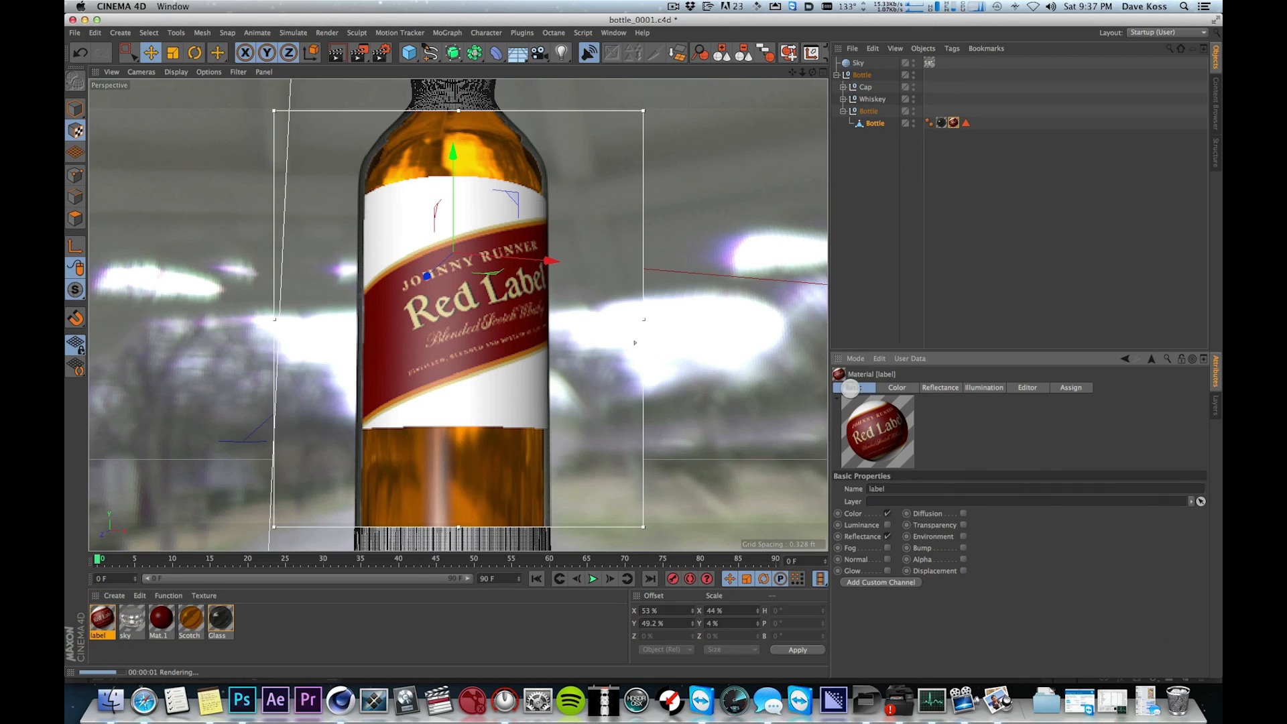
left_click(963, 558)
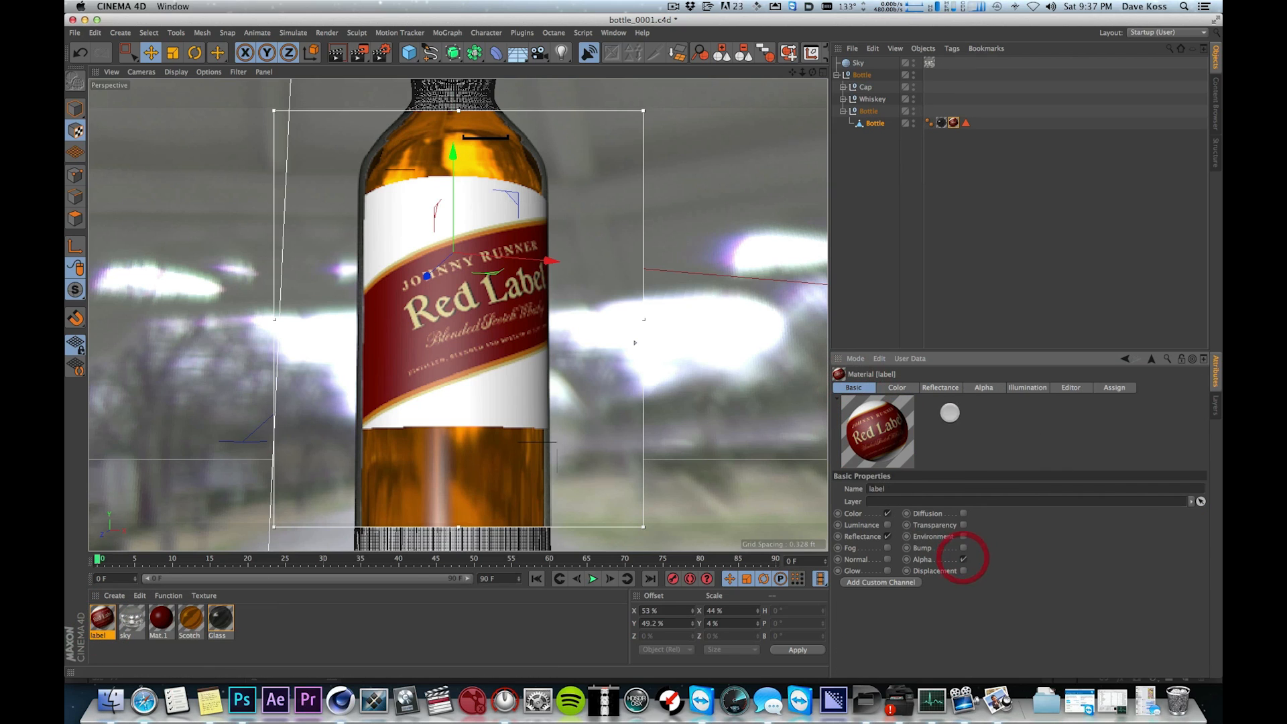
left_click(982, 387)
left_click(898, 559)
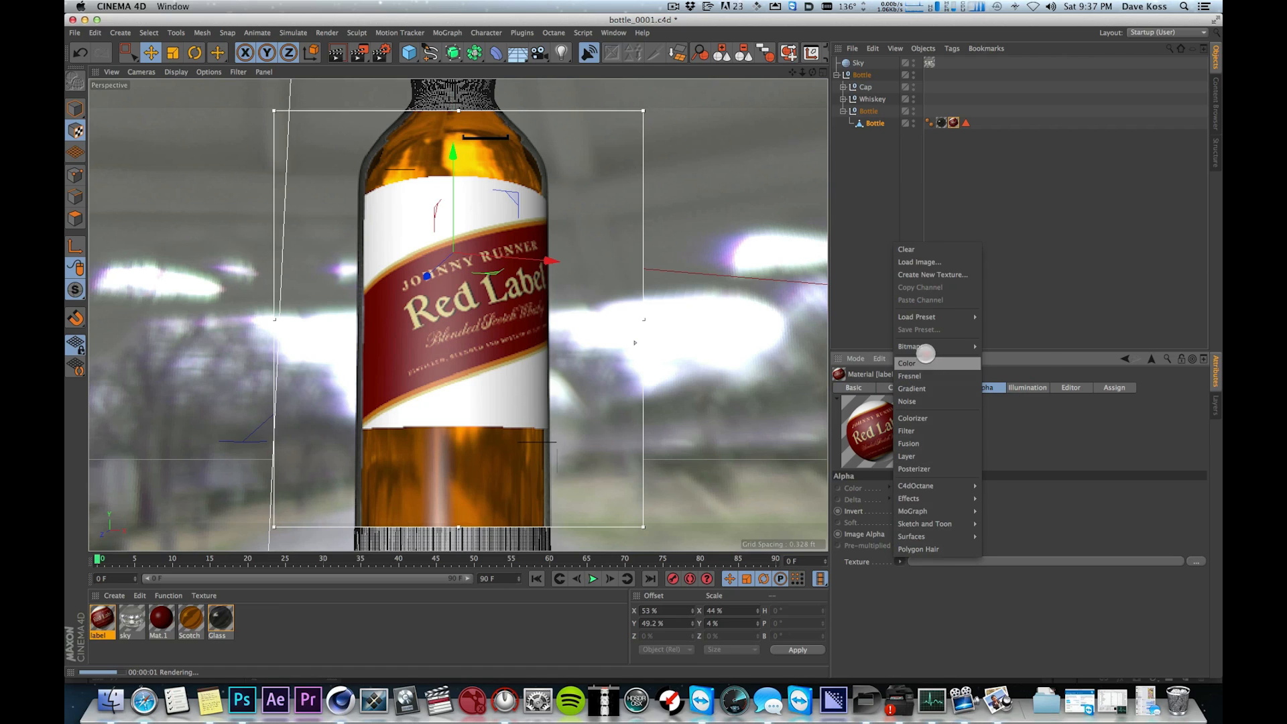
mouse_move(924, 349)
left_click(997, 358)
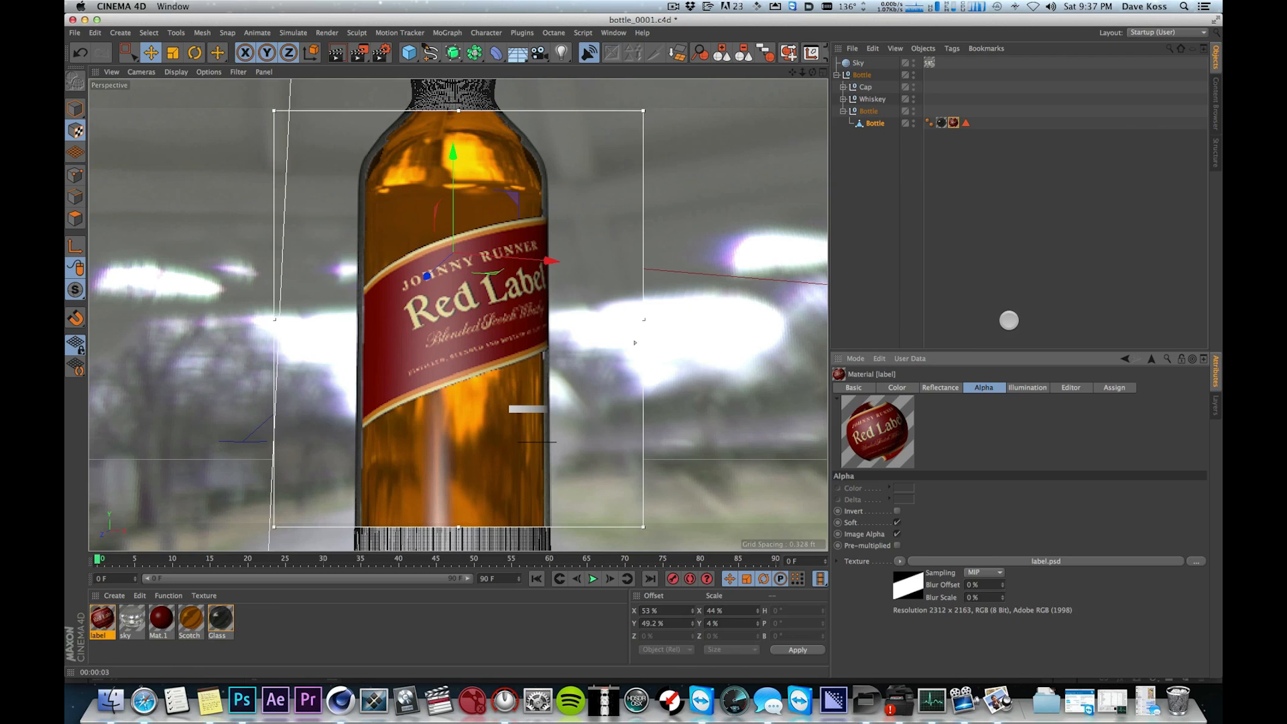
- Raise the interactive render region to full quality, and turn Invert on and Soft off in the label's Alpha channel
left_click_drag(635, 342, 660, 18)
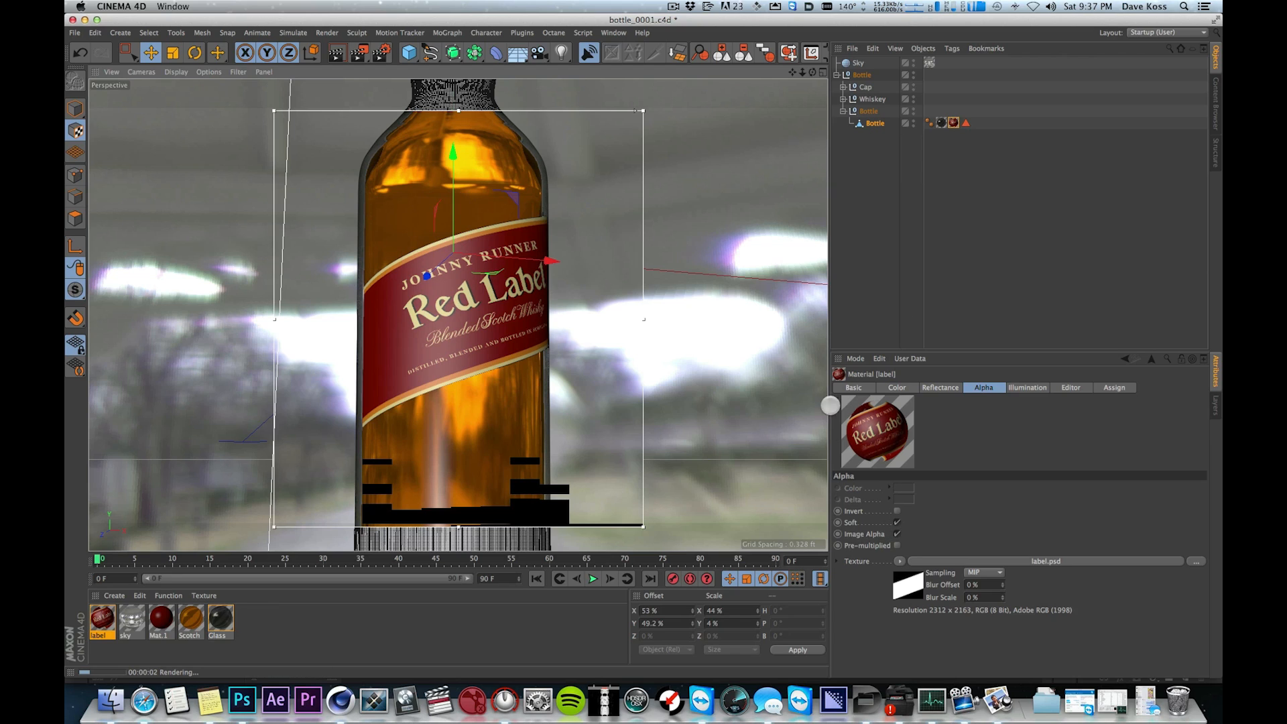
left_click(897, 511)
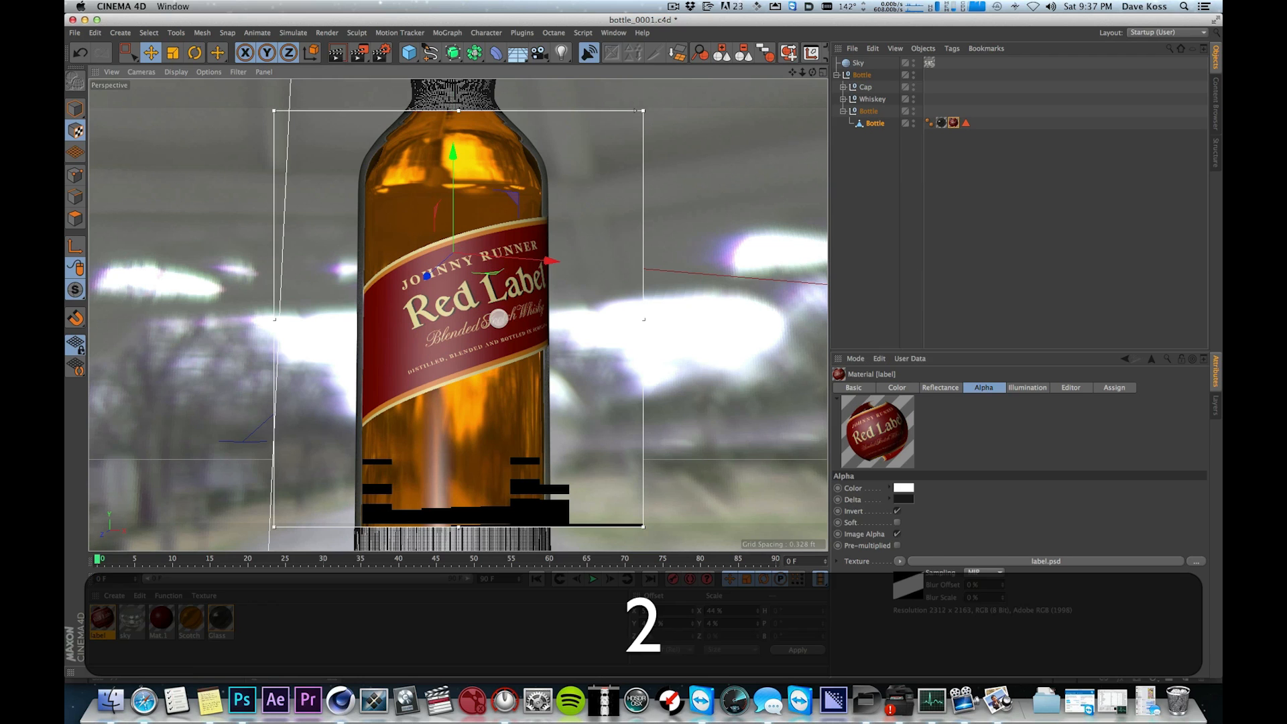
- Deselect the bottle and restart the interactive render region on a closer framing of the label
left_click(996, 170)
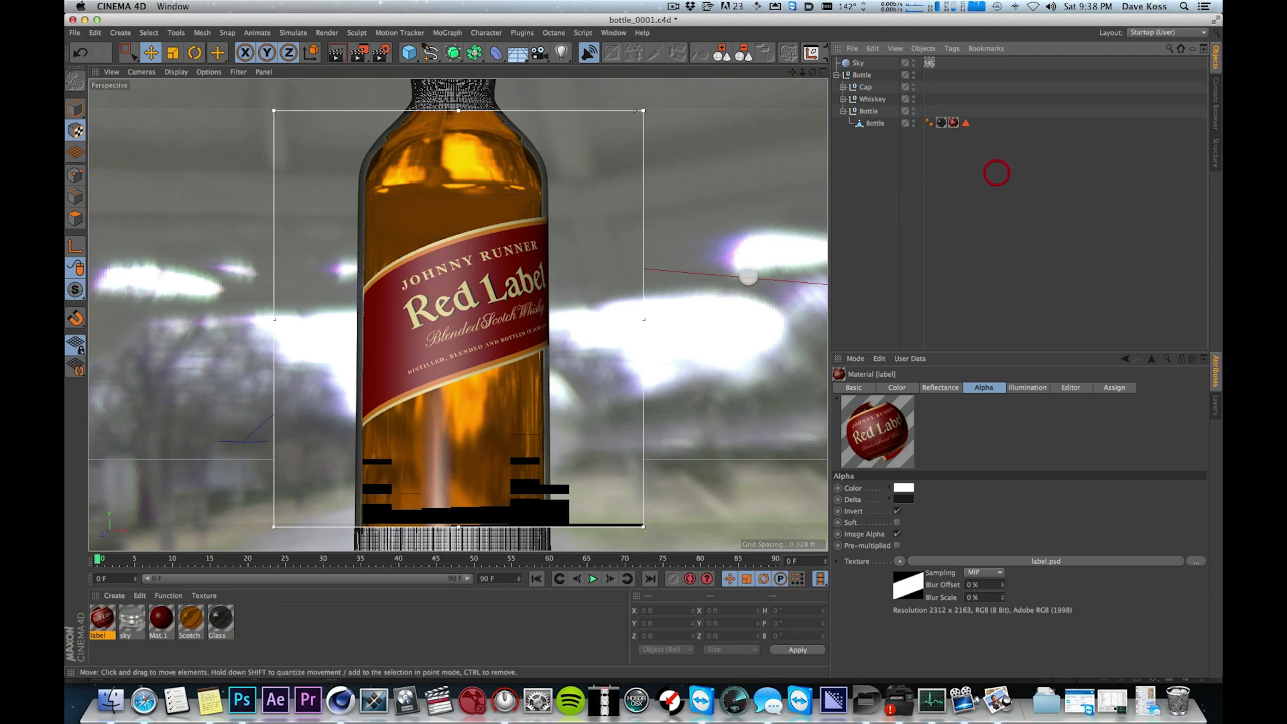
key("alt+r")
right_click_drag(430, 251, 482, 309, "alt")
left_click_drag(514, 338, 518, 250, "alt")
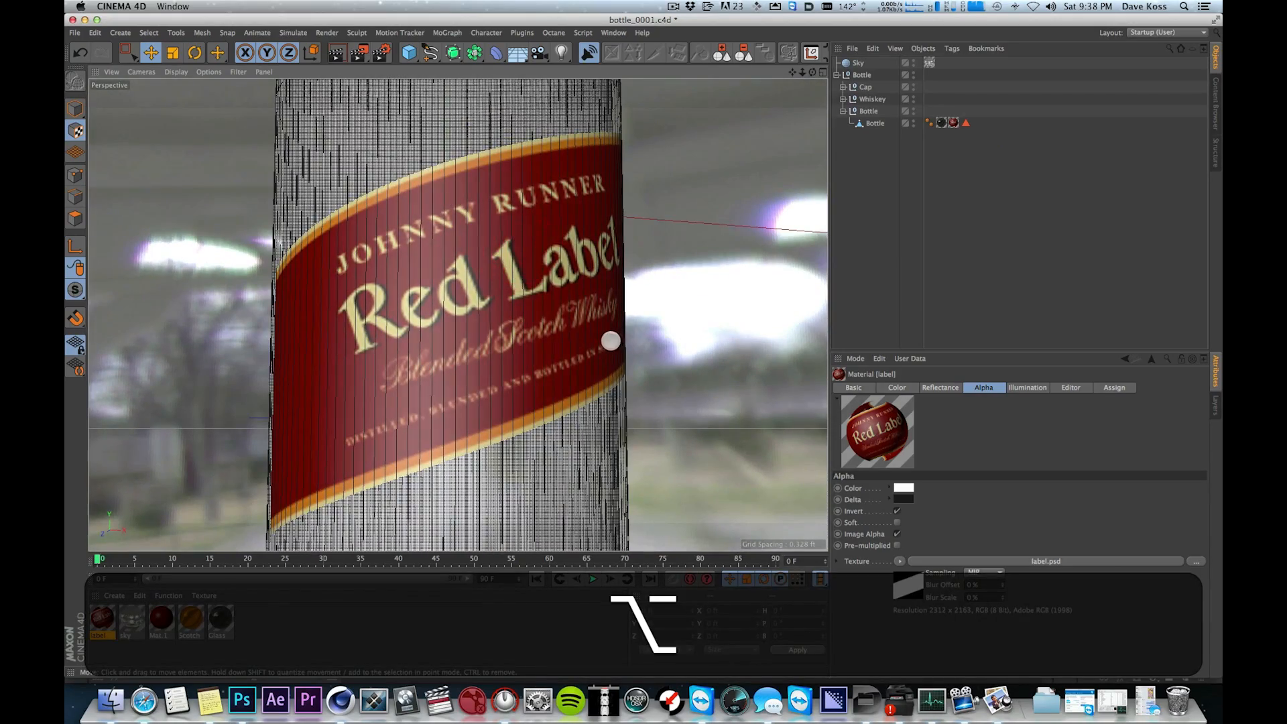
key("alt+r")
key("2")
left_click_drag(470, 339, 531, 471)
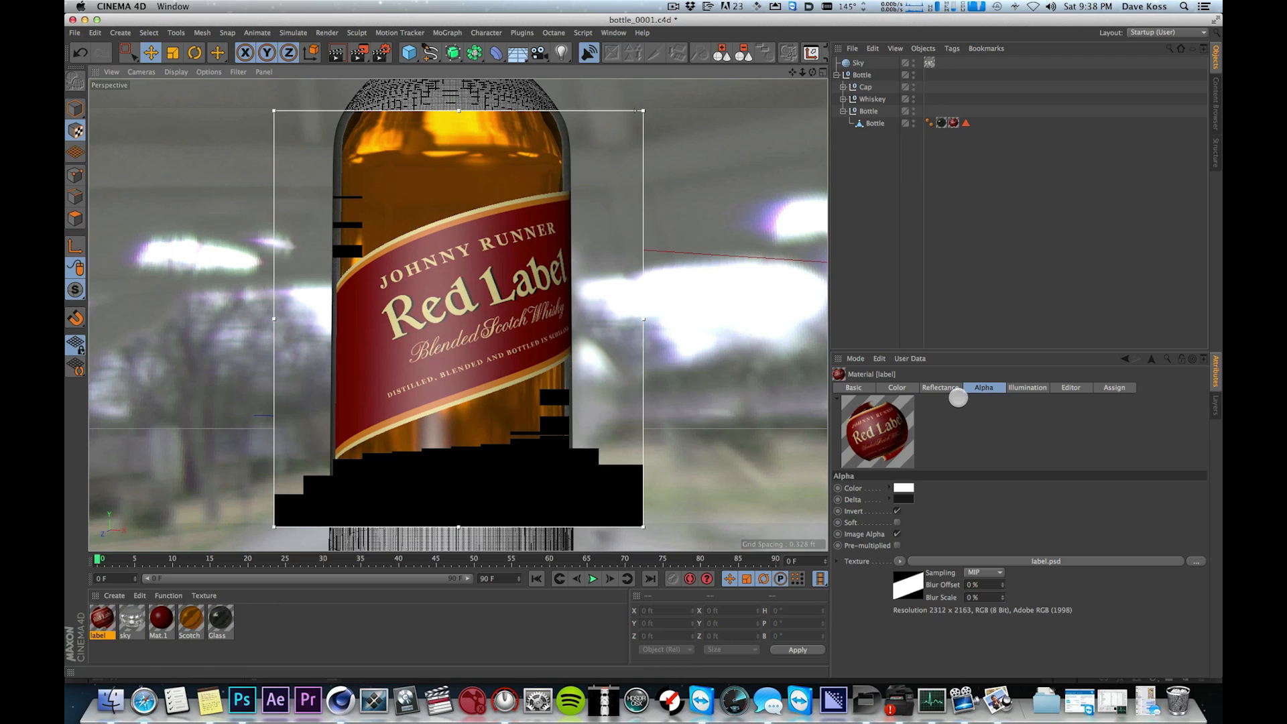
- Lower the render region's quality and set the label material's Default Specular to Width 25% and Specular Strength 39%
left_click(948, 387)
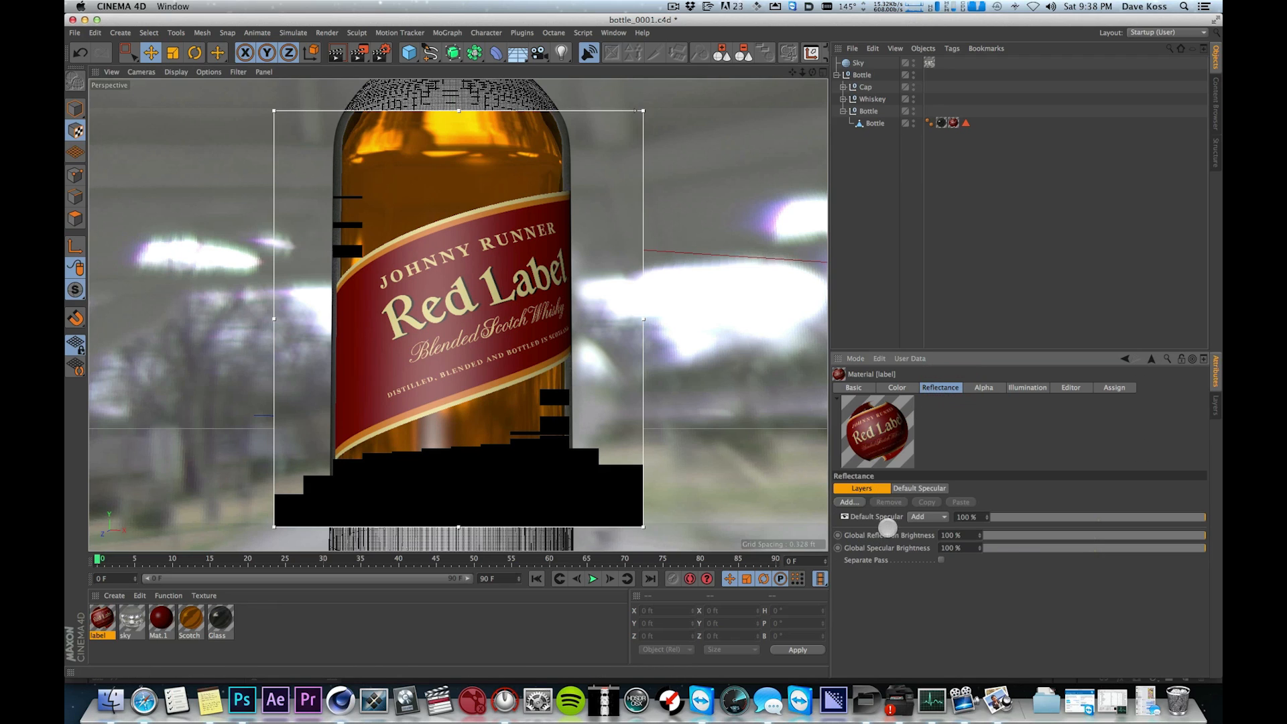
left_click(871, 516)
left_click_drag(1201, 502, 1183, 640)
left_click_drag(1072, 523, 997, 519)
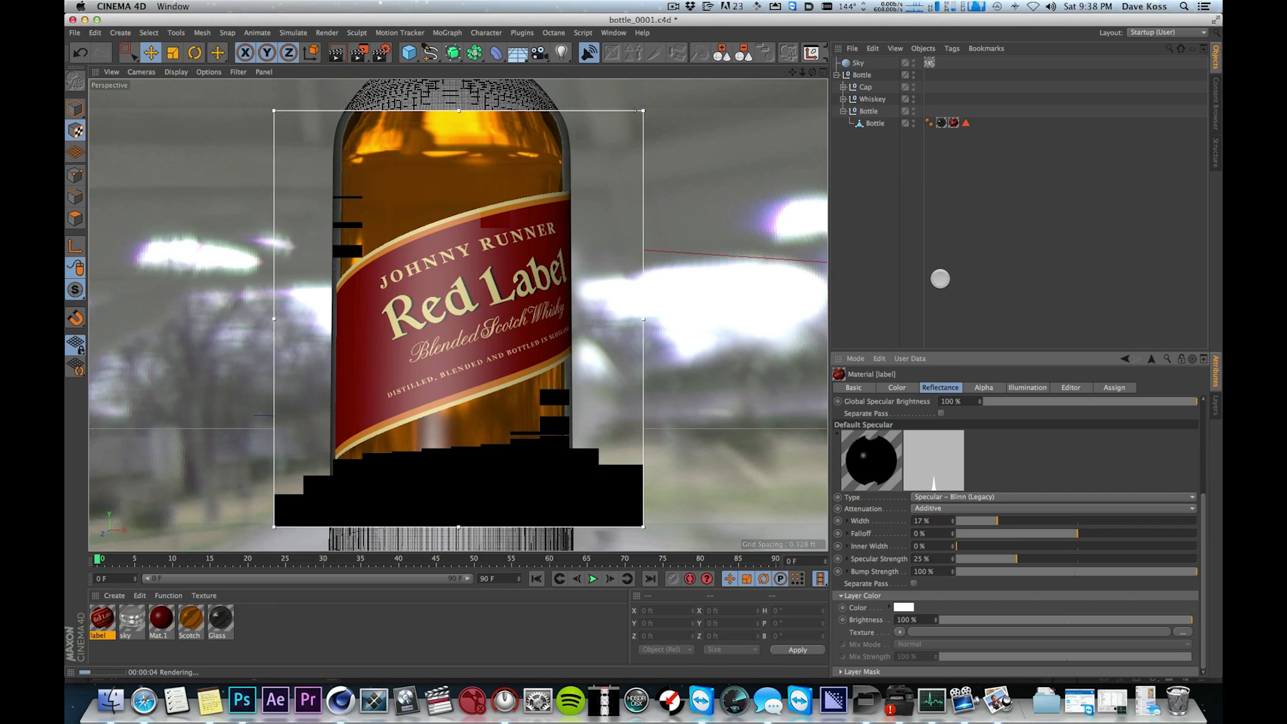
left_click_drag(638, 114, 644, 305)
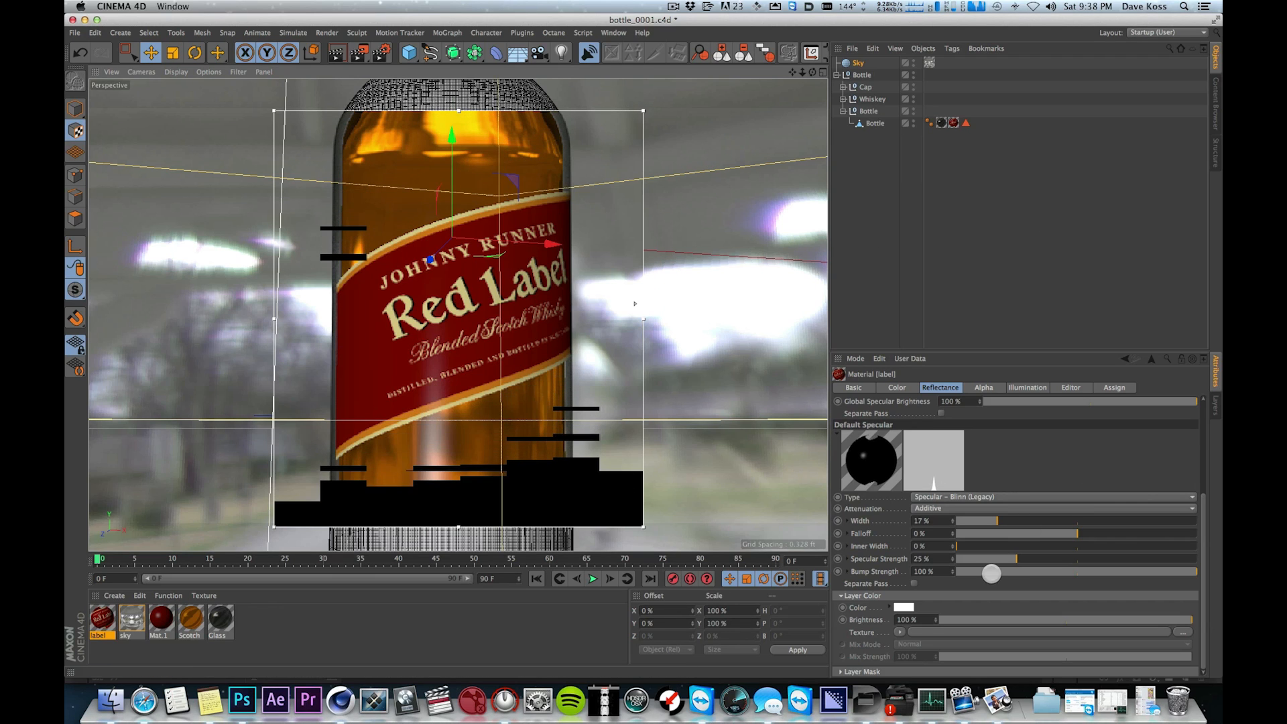
left_click_drag(1018, 559, 1049, 558)
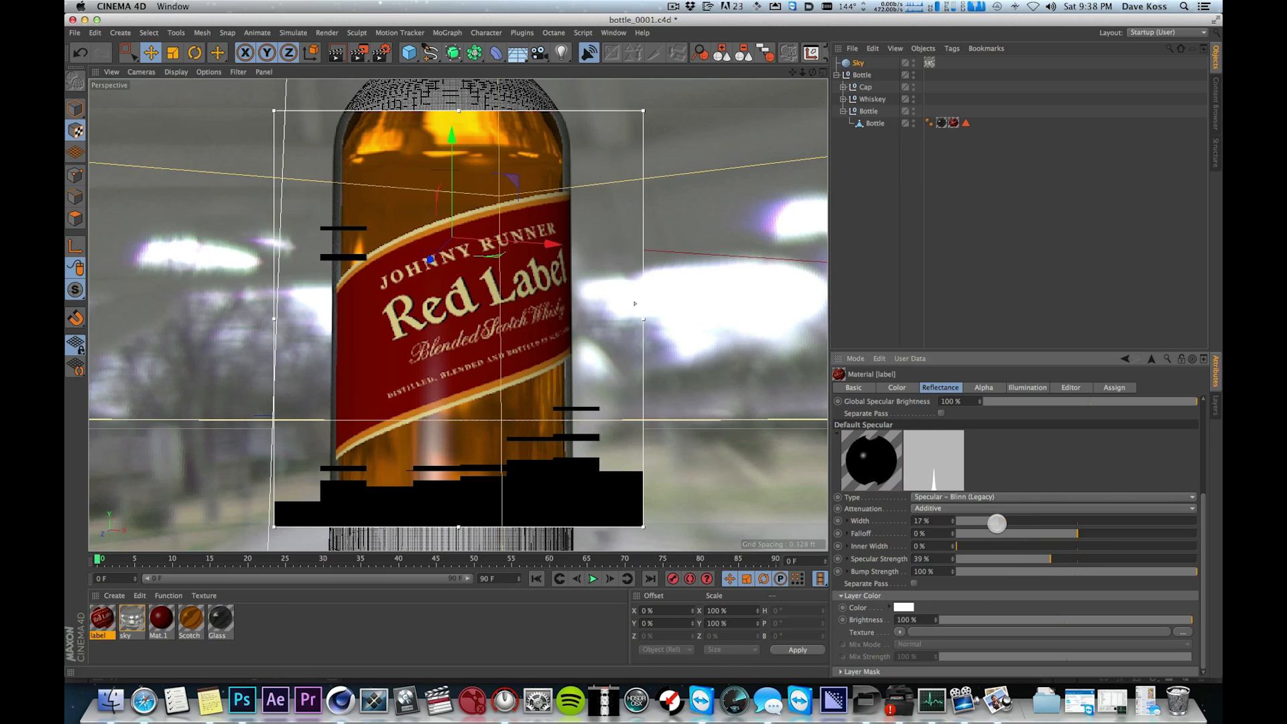
left_click(1014, 521)
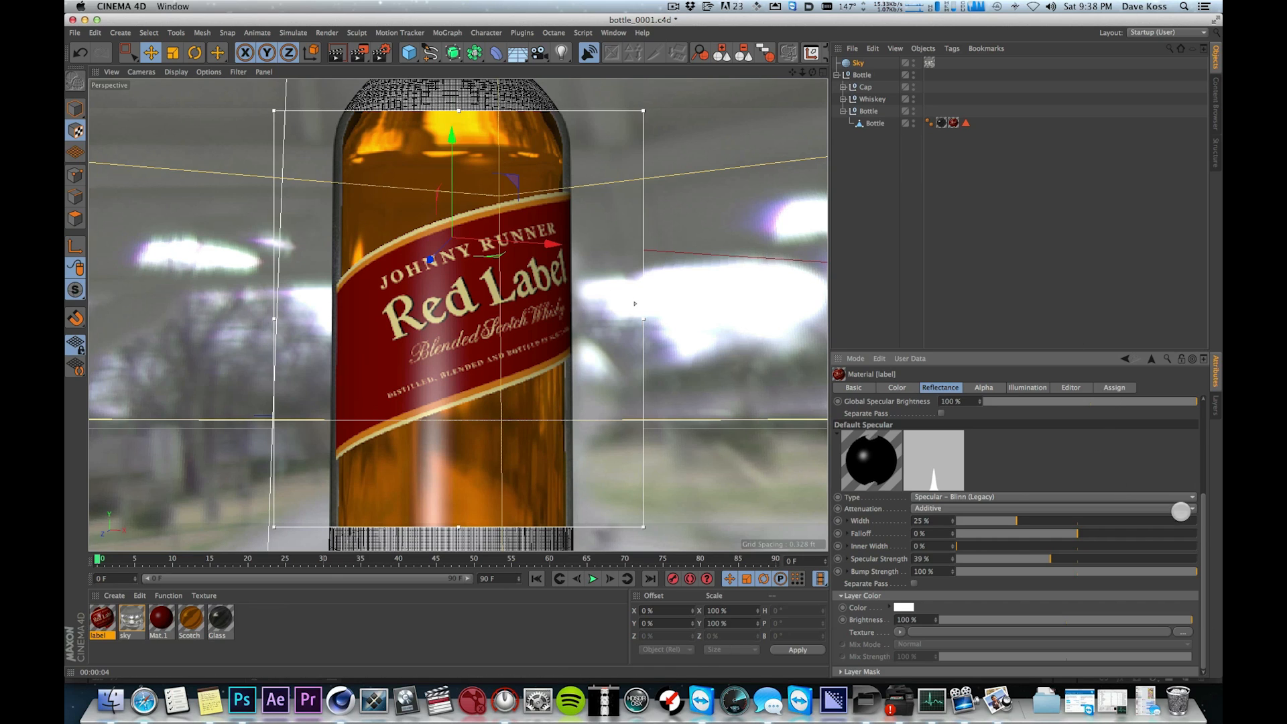
- Raise the interactive render region's quality and add a Beckmann layer to the label material's reflectance
left_click_drag(1202, 518, 1215, 238)
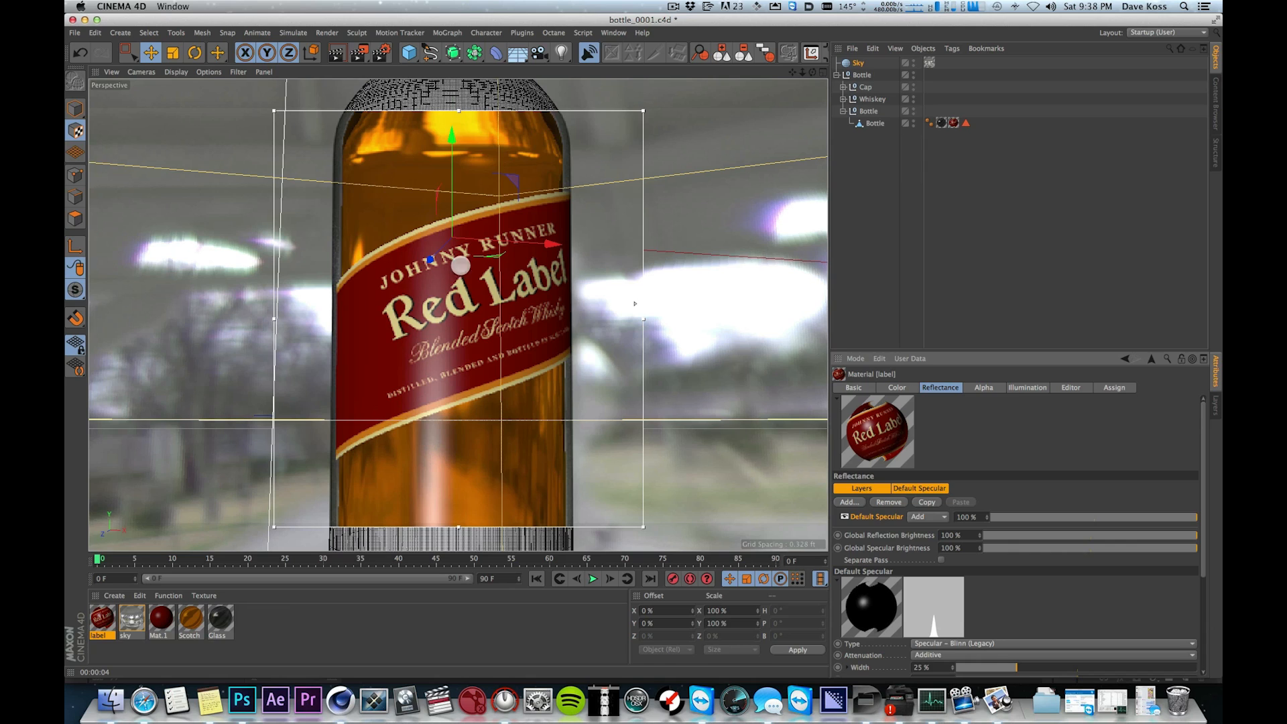
left_click_drag(635, 304, 669, 215)
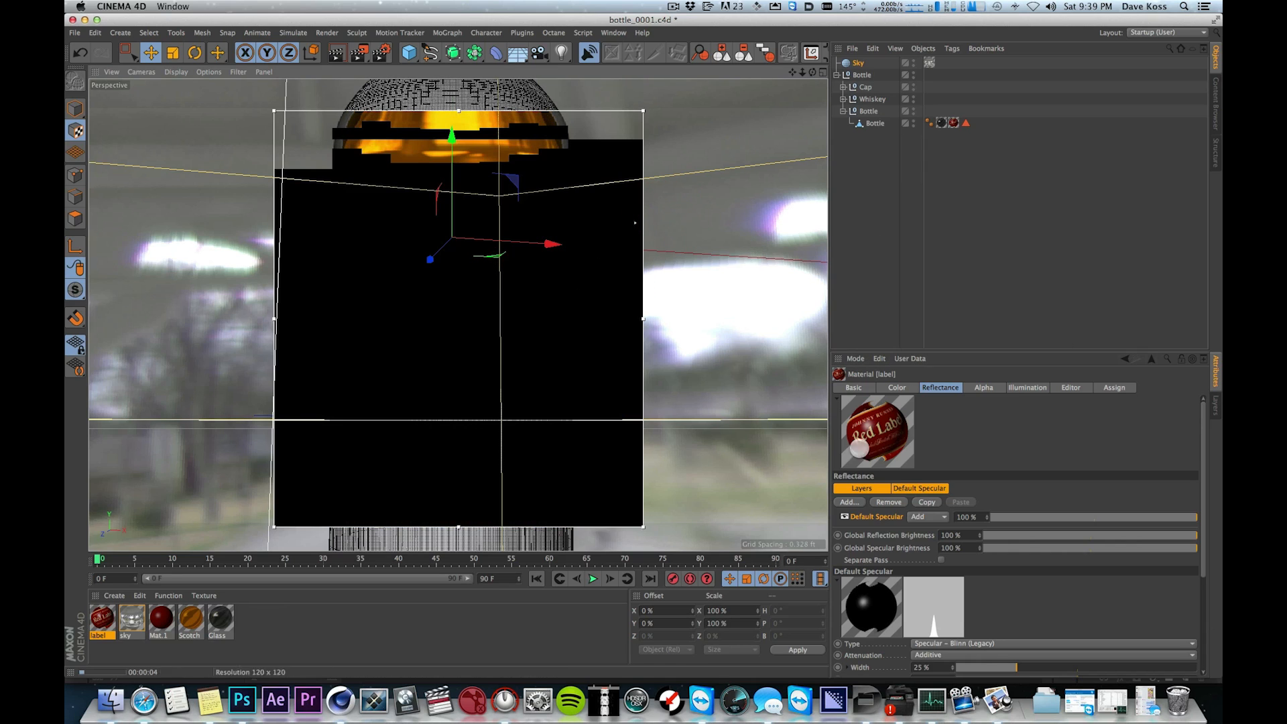
left_click(863, 502)
left_click(962, 511)
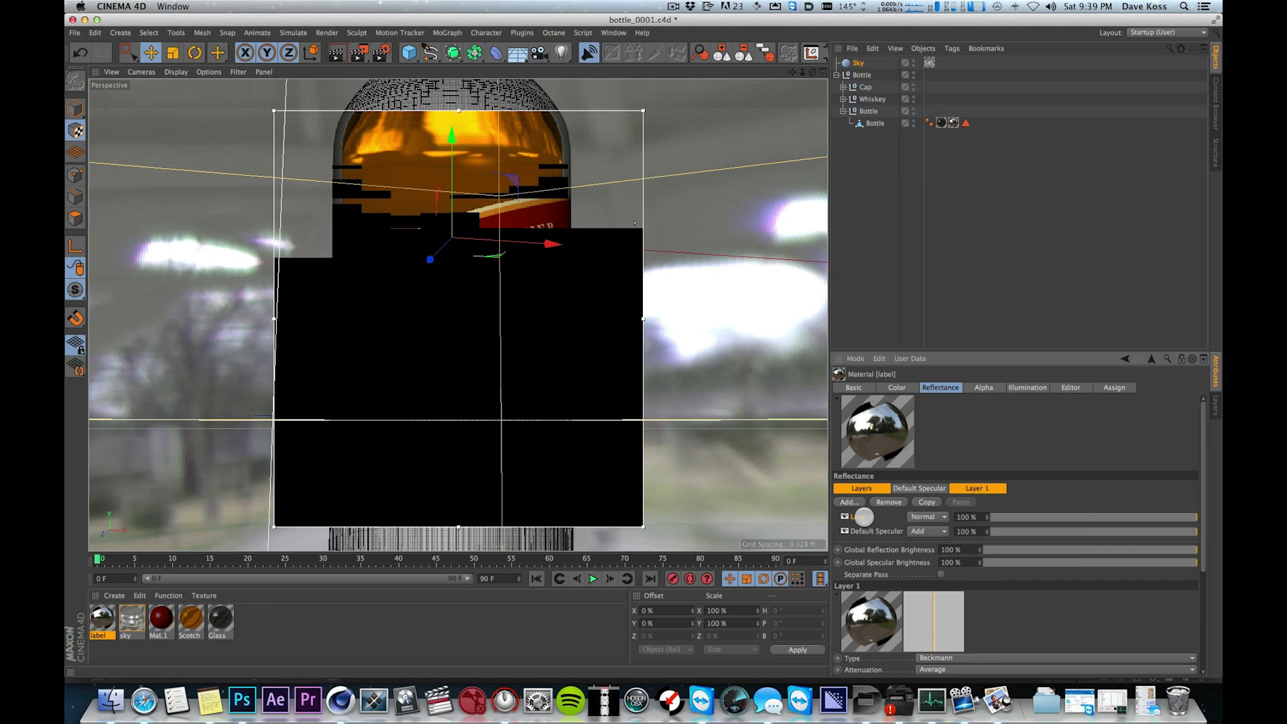
- Rename the new reflectance layer of the label material to Lt Gold
double_click(862, 516)
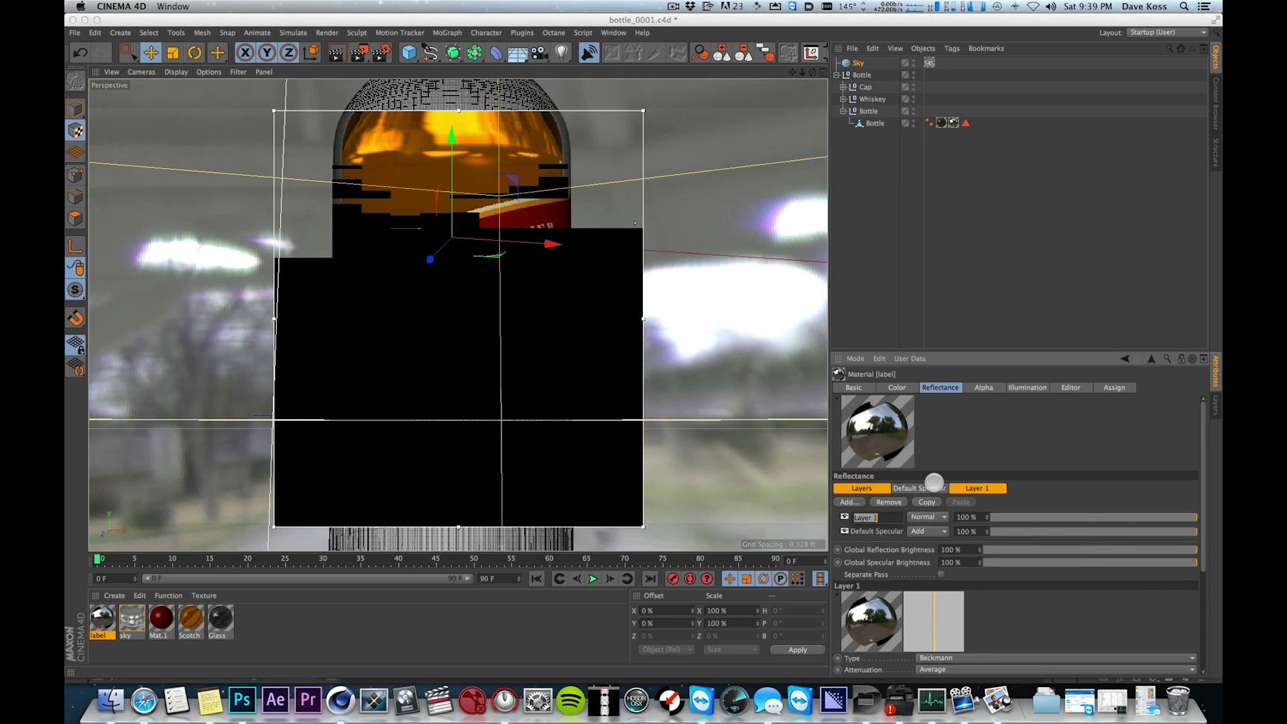
type("L G")
key("Return")
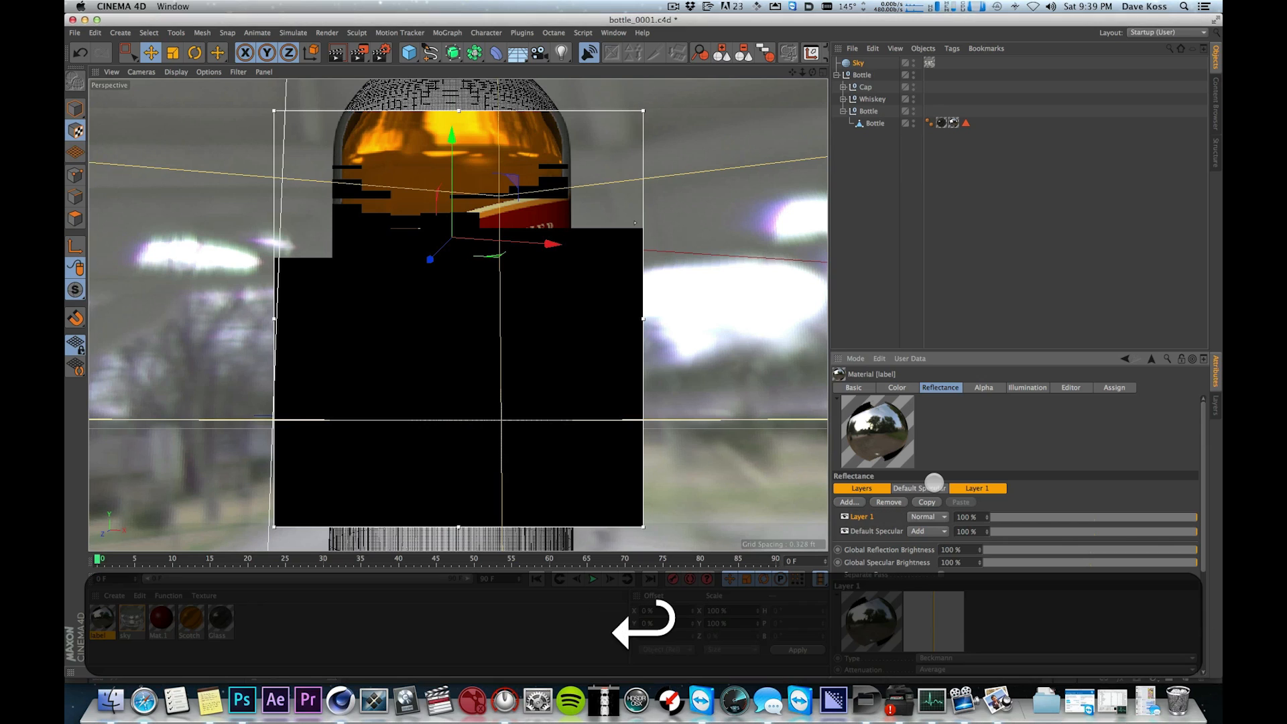
double_click(867, 516)
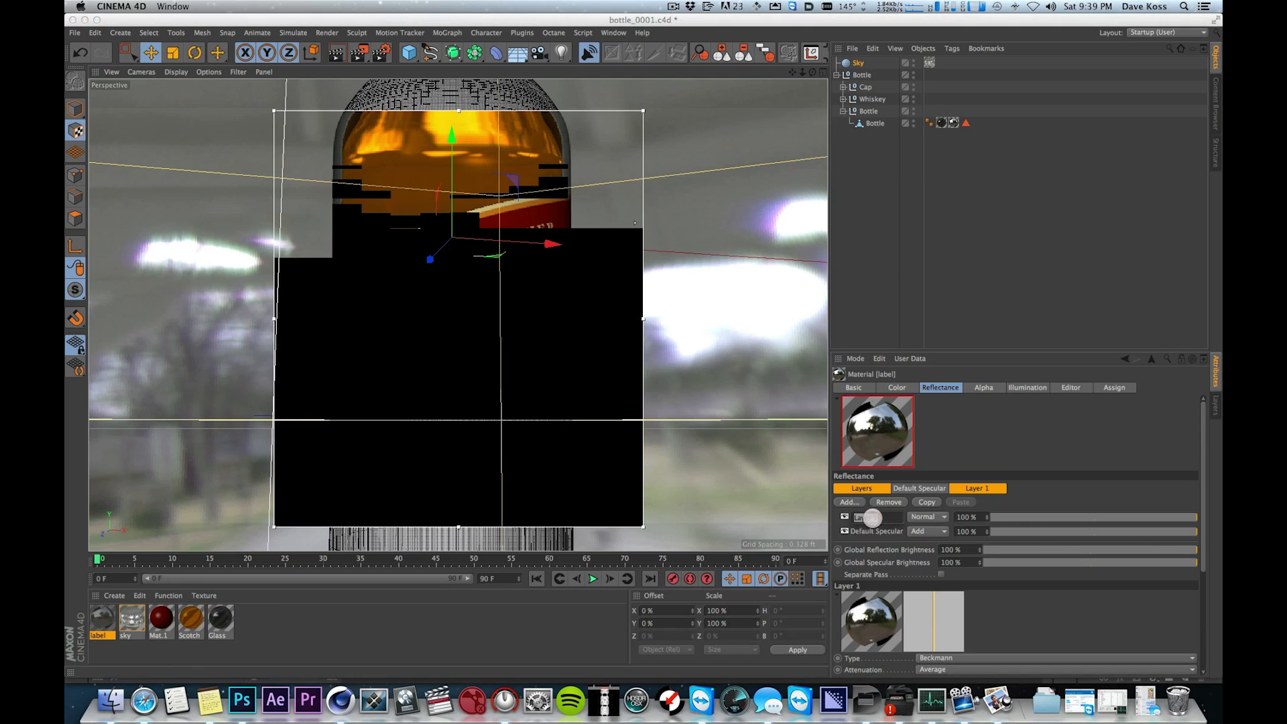
type("Lt Go")
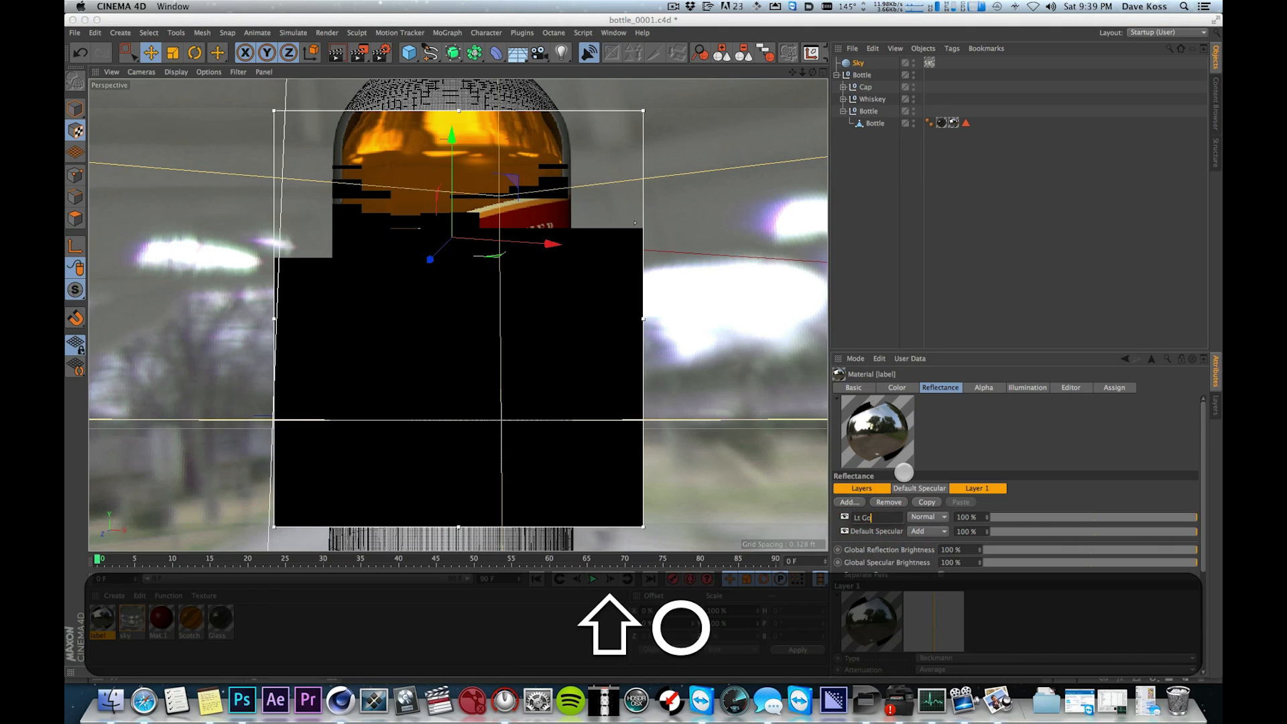
type("ld")
key("Return")
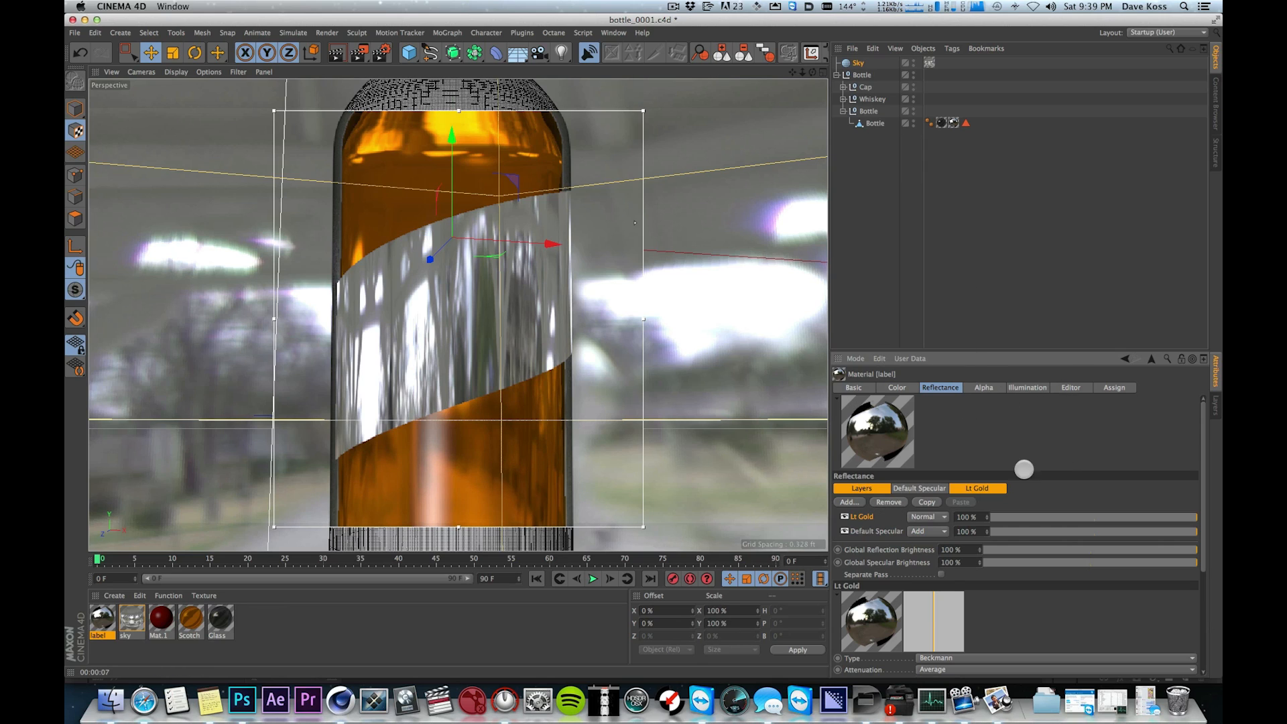
- Set the Lt Gold layer's opacity to 75% and its reflection strength to 75%
left_click_drag(1172, 517, 1093, 518)
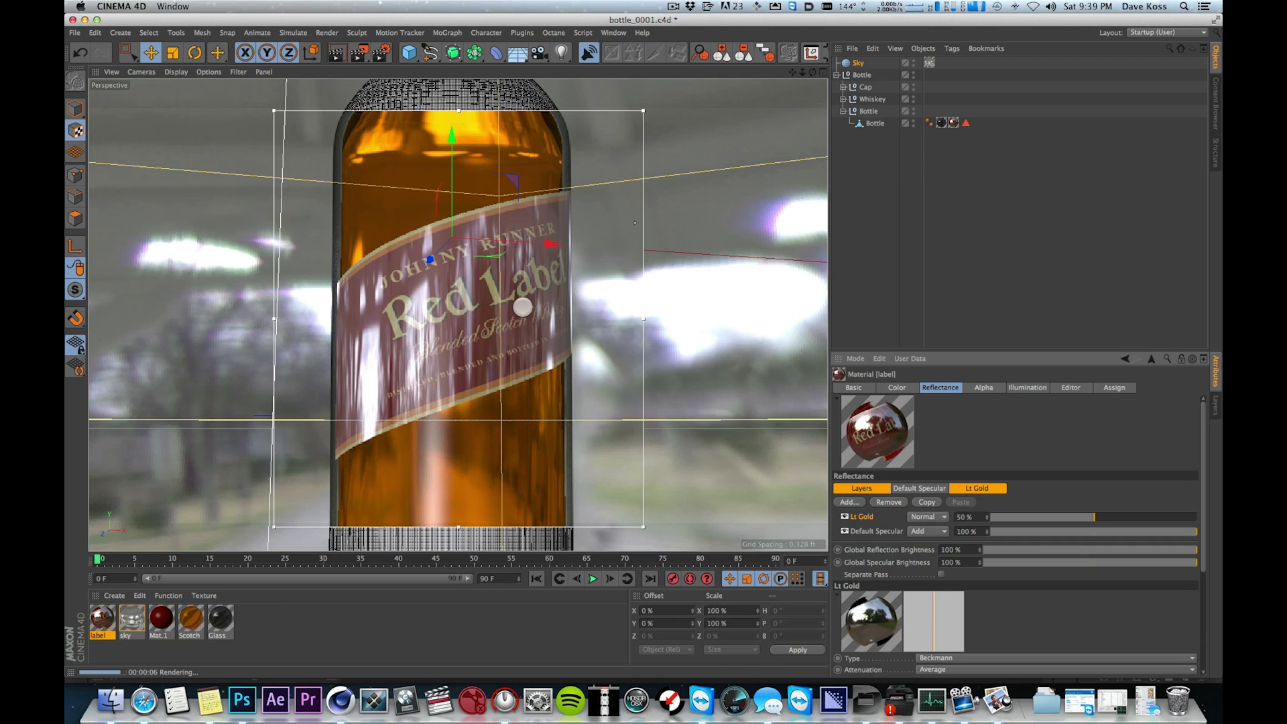
left_click(965, 516)
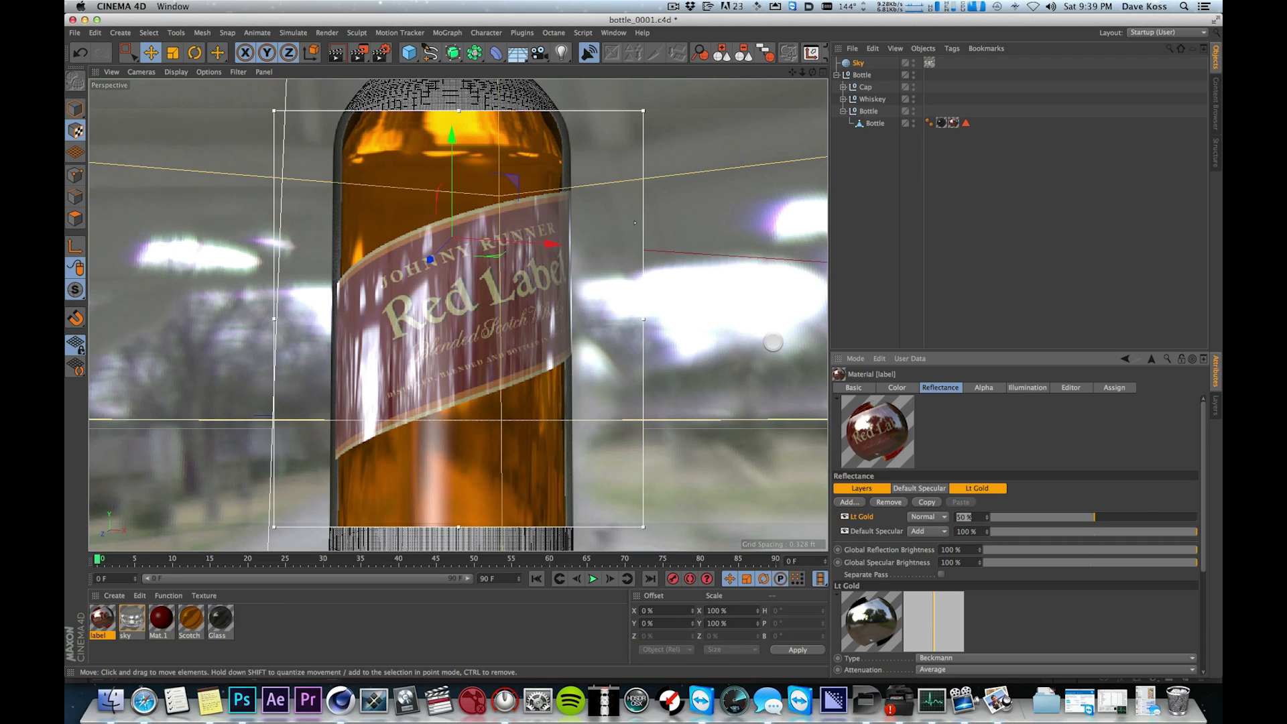
type("75")
key("Return")
scroll(1198, 483, "down", 5)
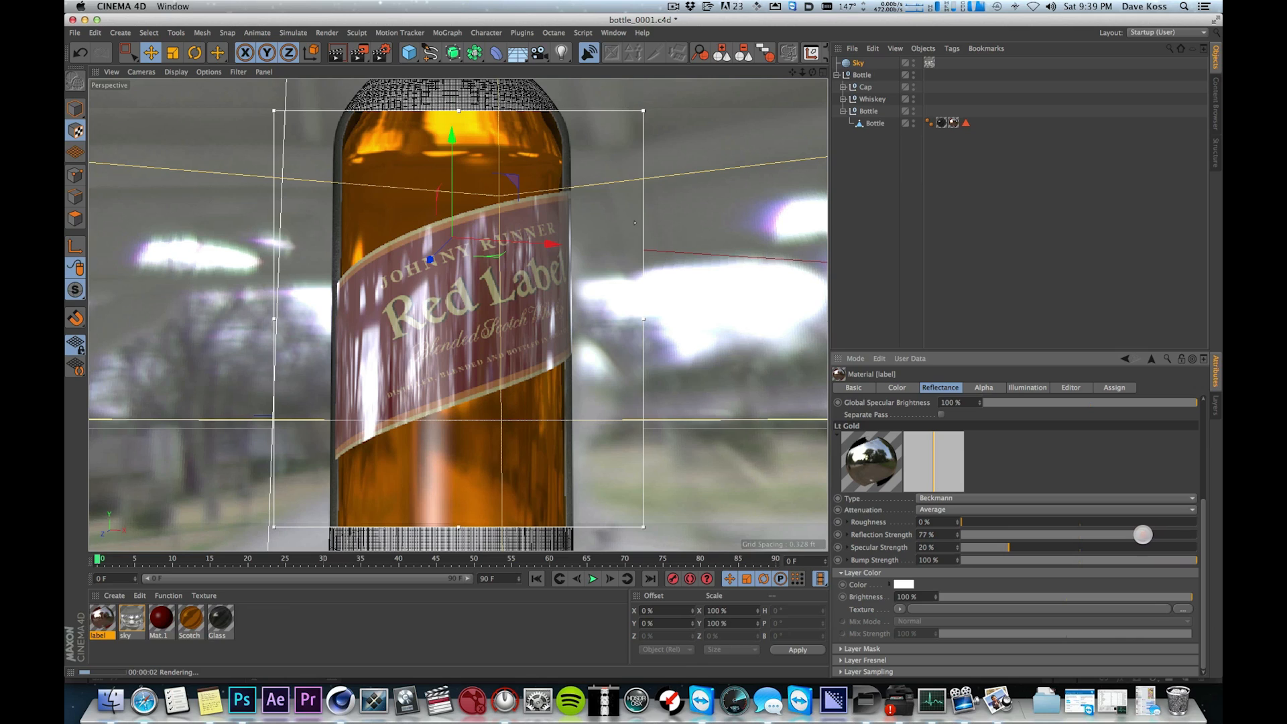
left_click(1138, 534)
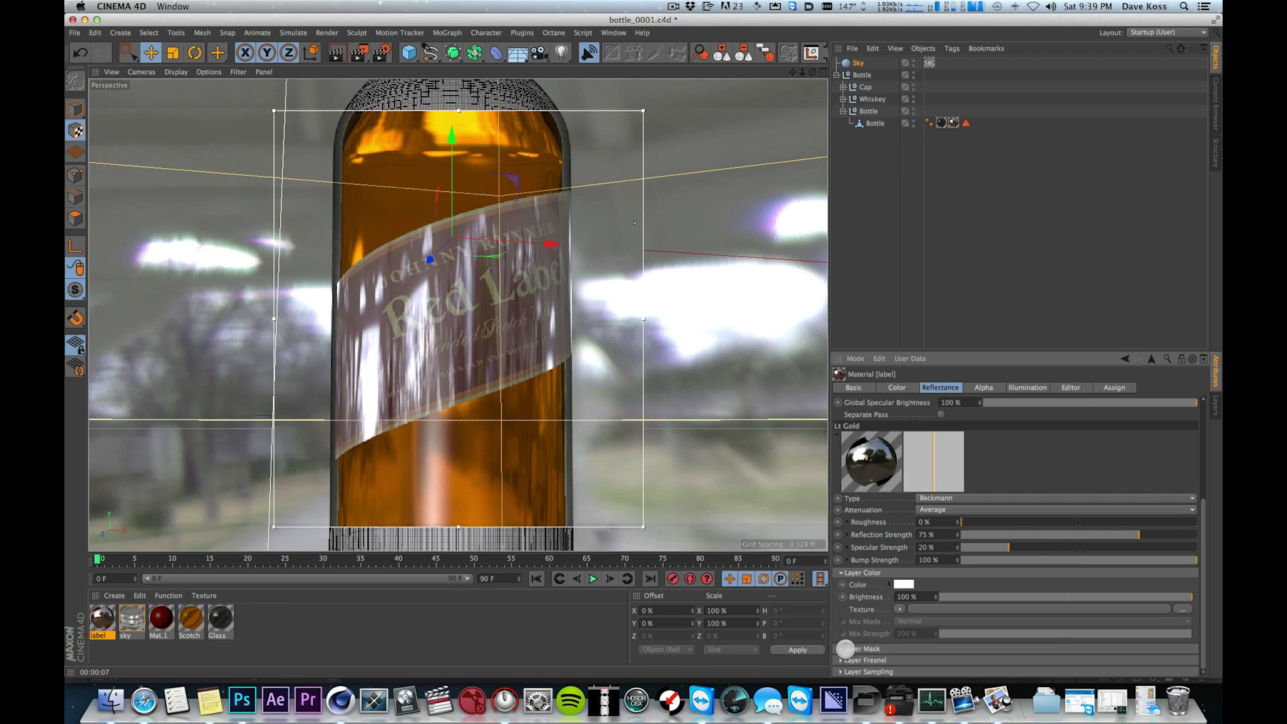
- Use the already loaded label.psd bitmap as the Lt Gold layer's mask texture
left_click(864, 648)
scroll(1189, 577, "down", 2)
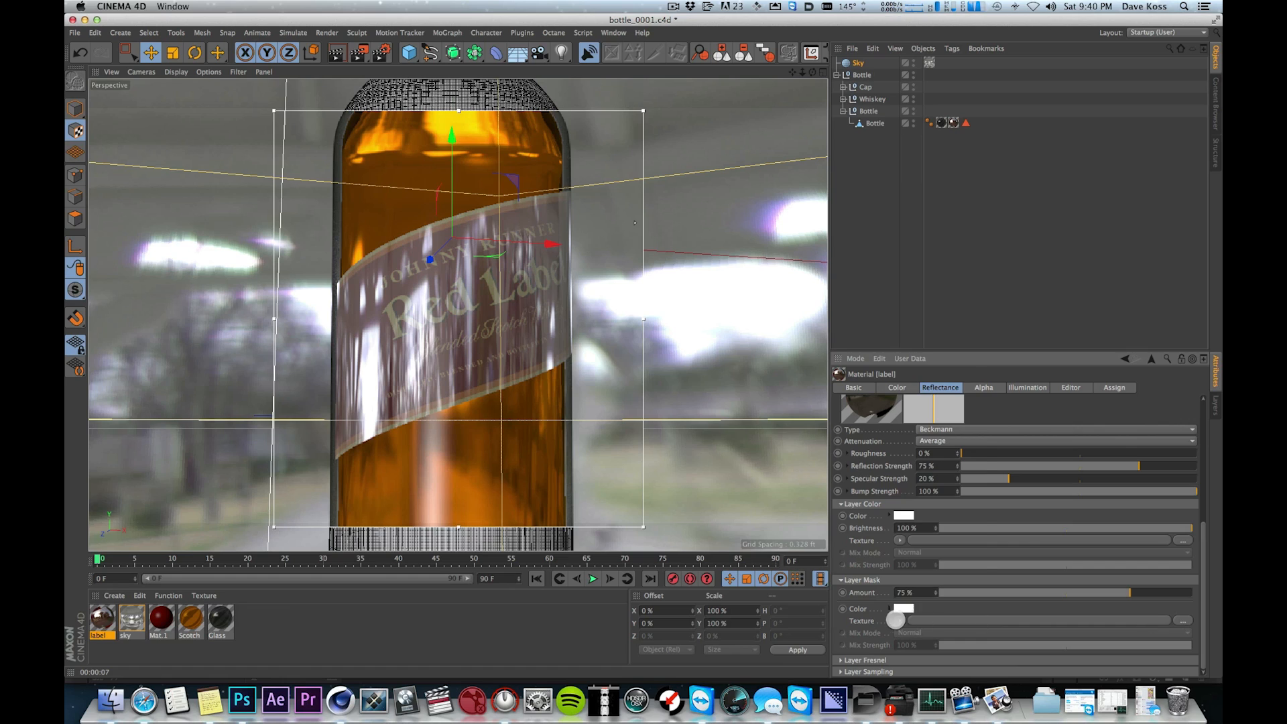
left_click(899, 619)
mouse_move(928, 406)
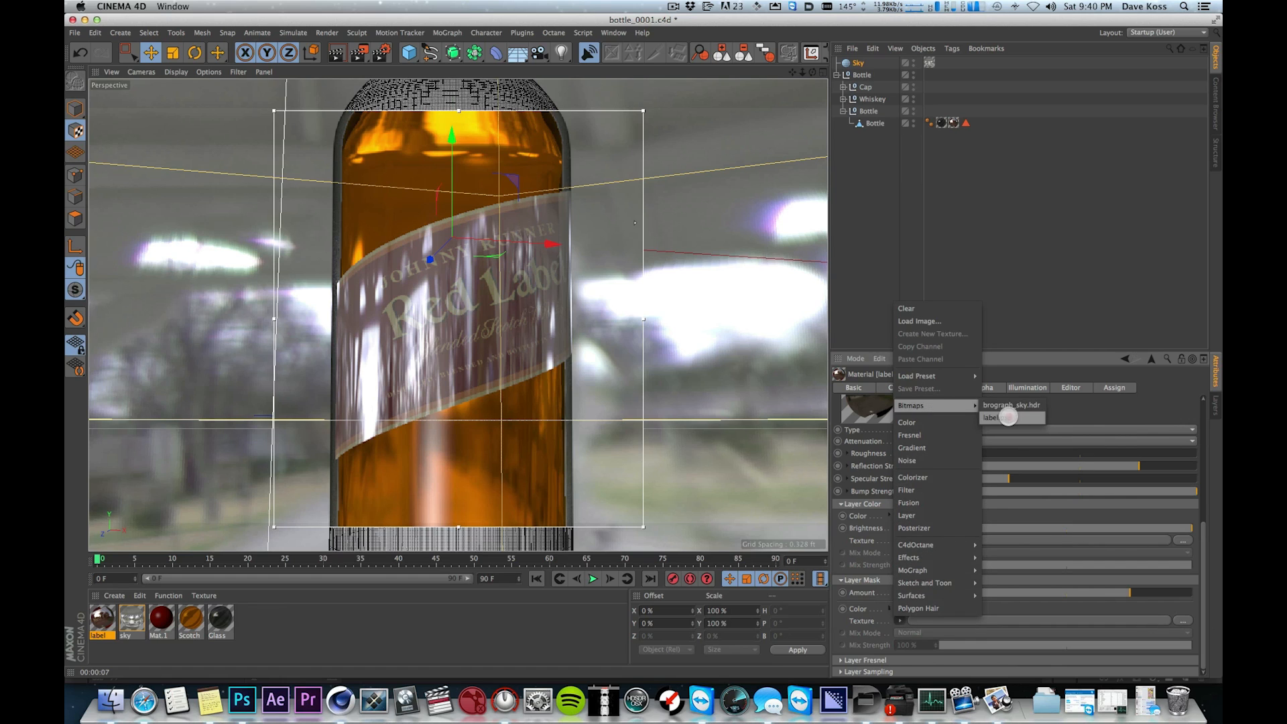
left_click(1008, 417)
left_click_drag(1205, 595, 1202, 654)
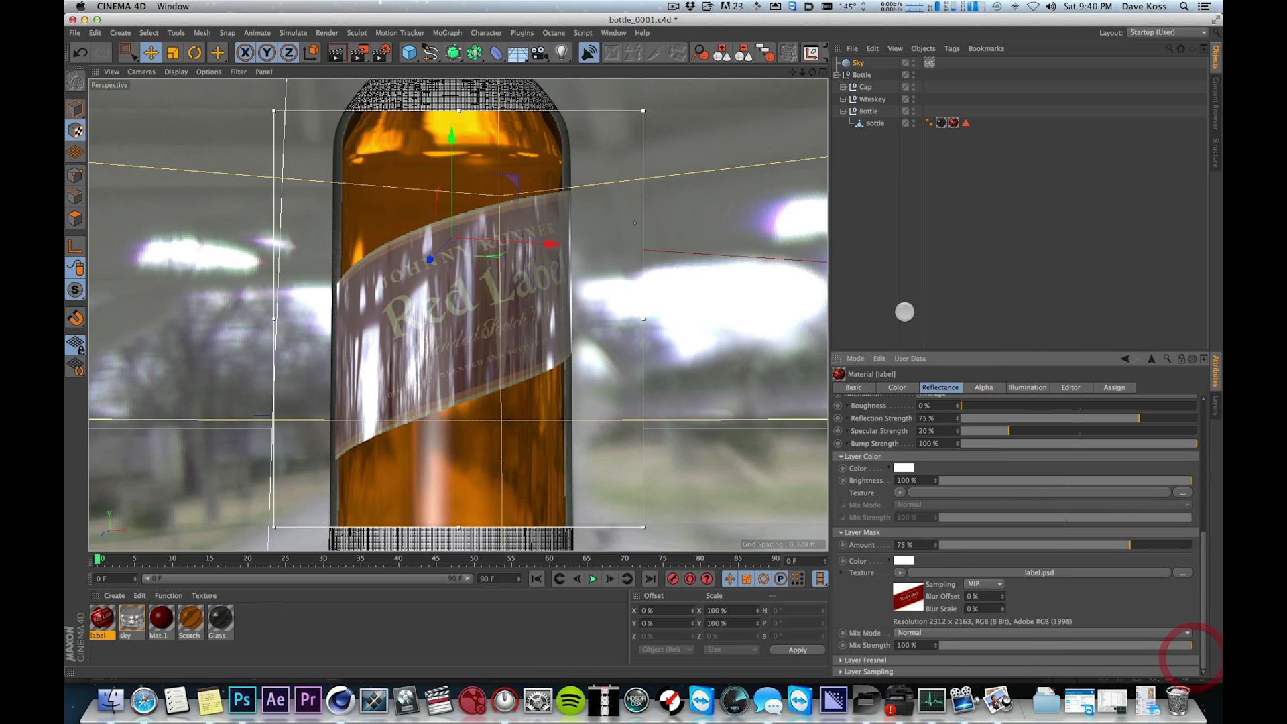
- Limit the mask texture to the Reflection_Lt_Gold layer of label.psd, using its Layer Alpha
left_click(841, 573)
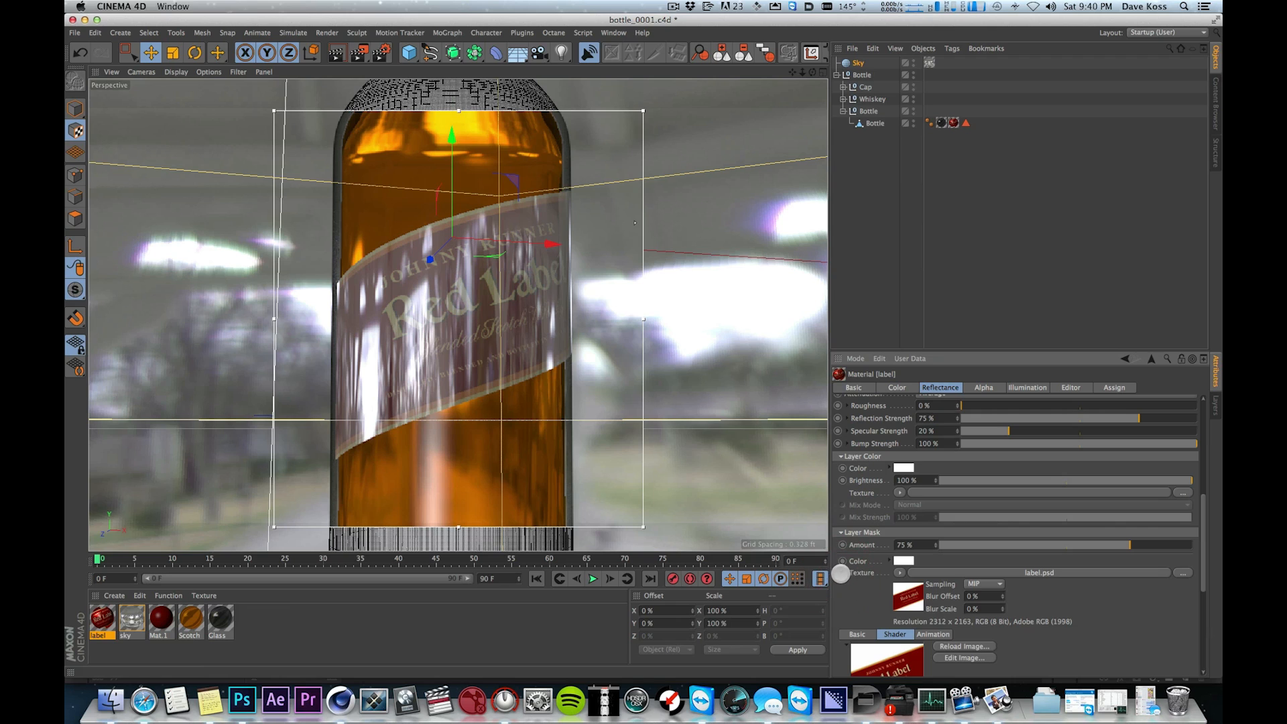
left_click_drag(1200, 569, 1172, 626)
left_click(918, 591)
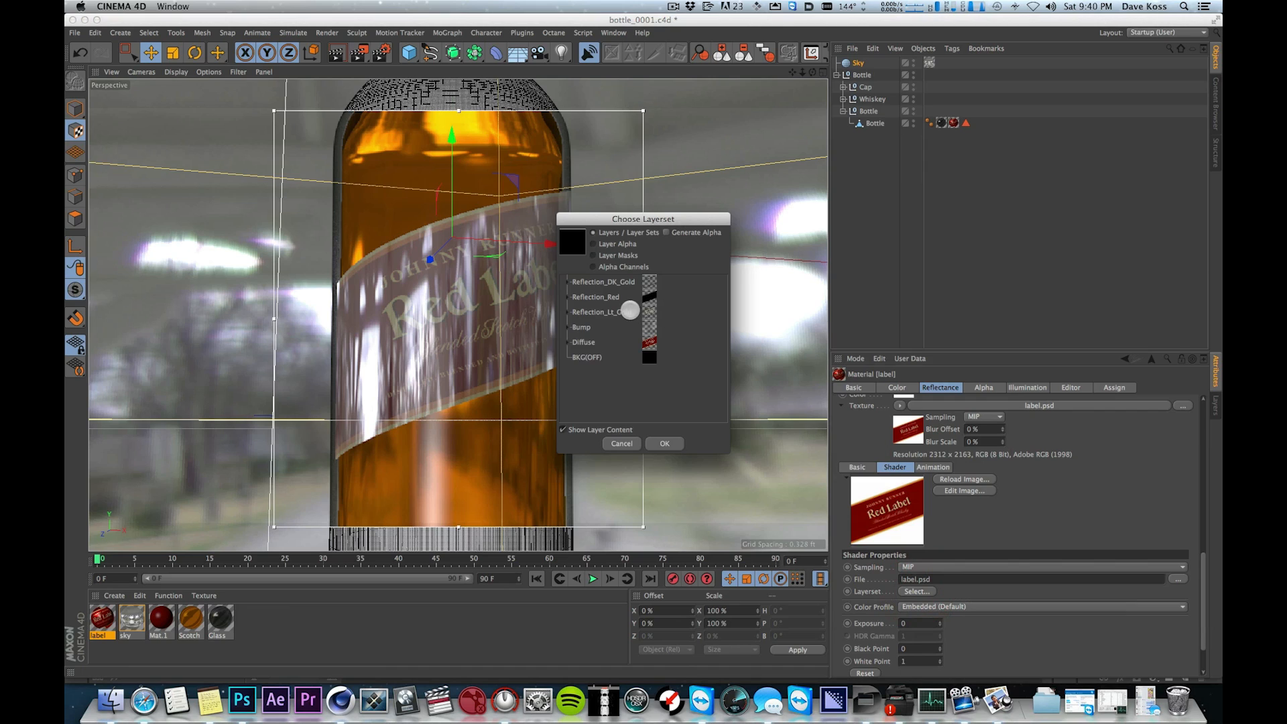
left_click(630, 313)
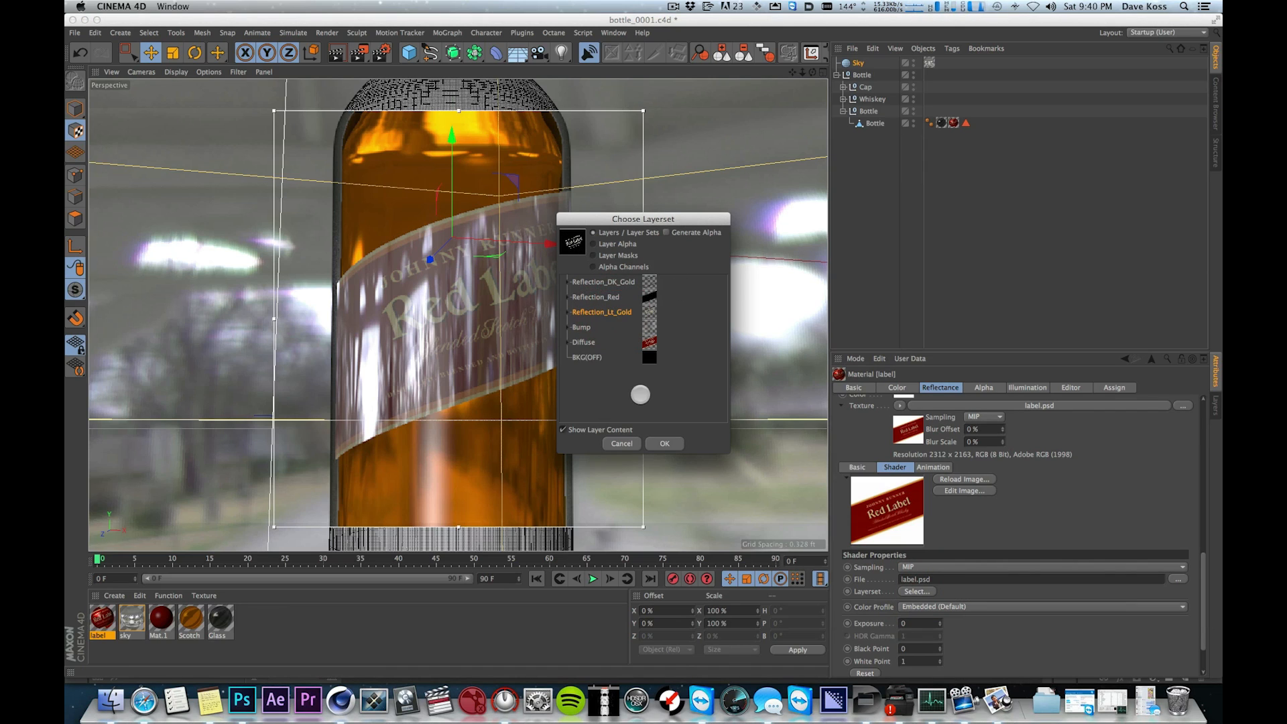
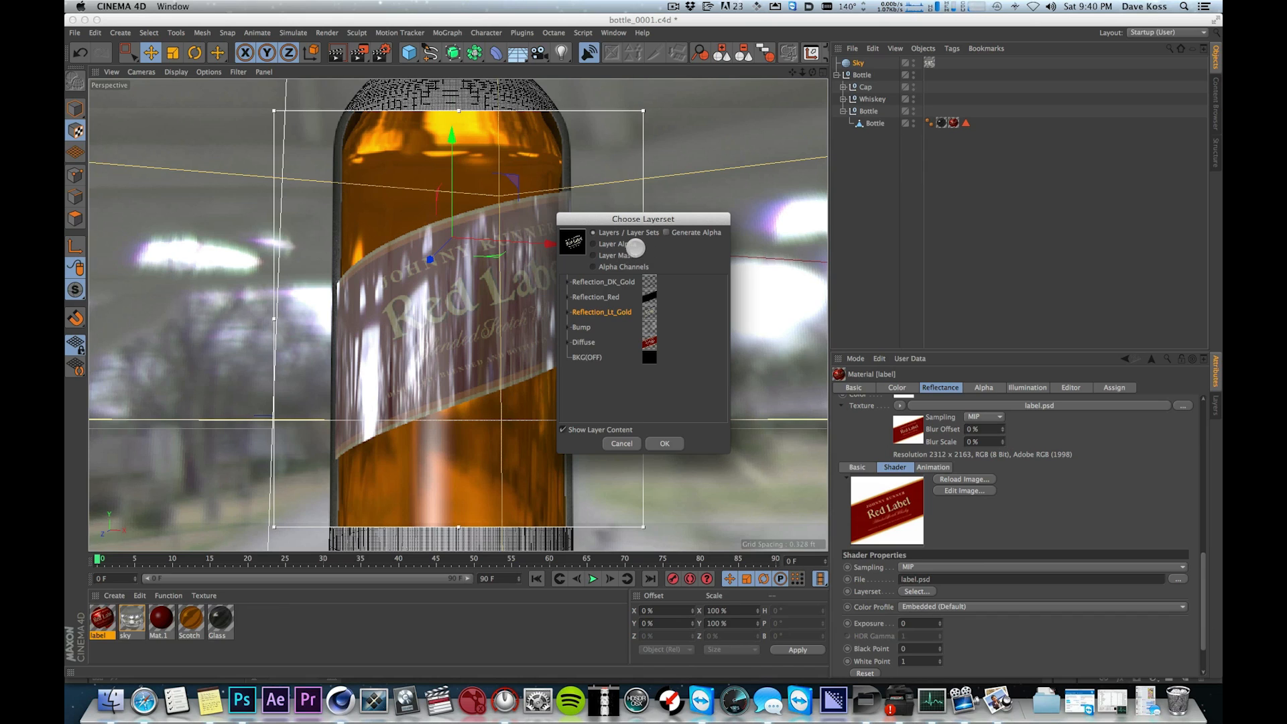
left_click(620, 244)
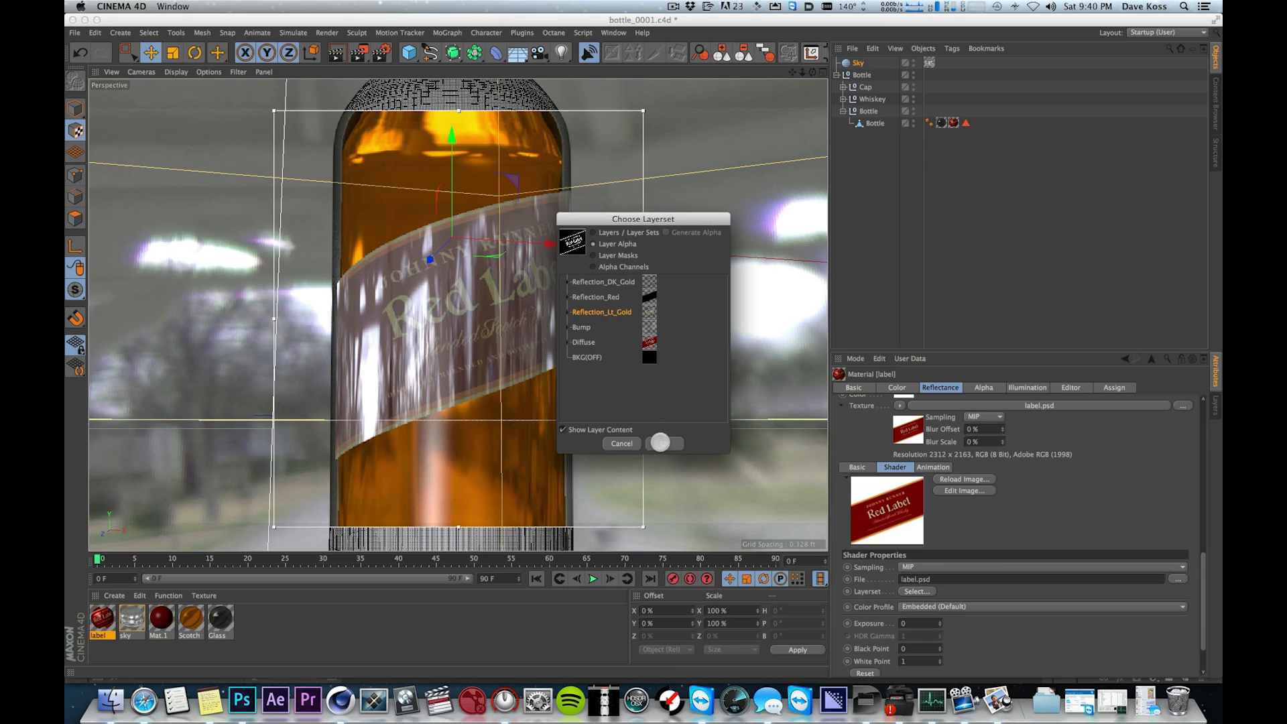
left_click(669, 444)
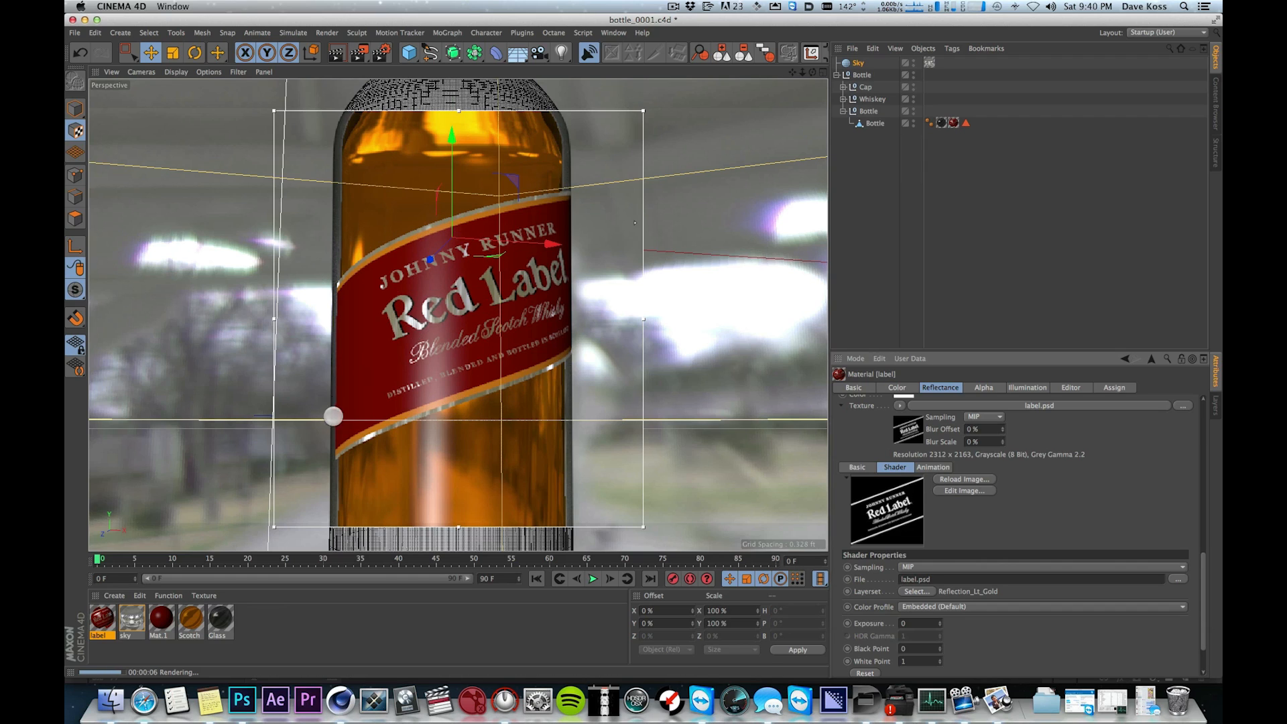
- Tint the Lt Gold layer's color a golden orange with RGB 215, 157, 86
key("2")
mouse_move(410, 284)
left_mouse_down()
mouse_move(440, 257)
mouse_move(403, 279)
left_mouse_up()
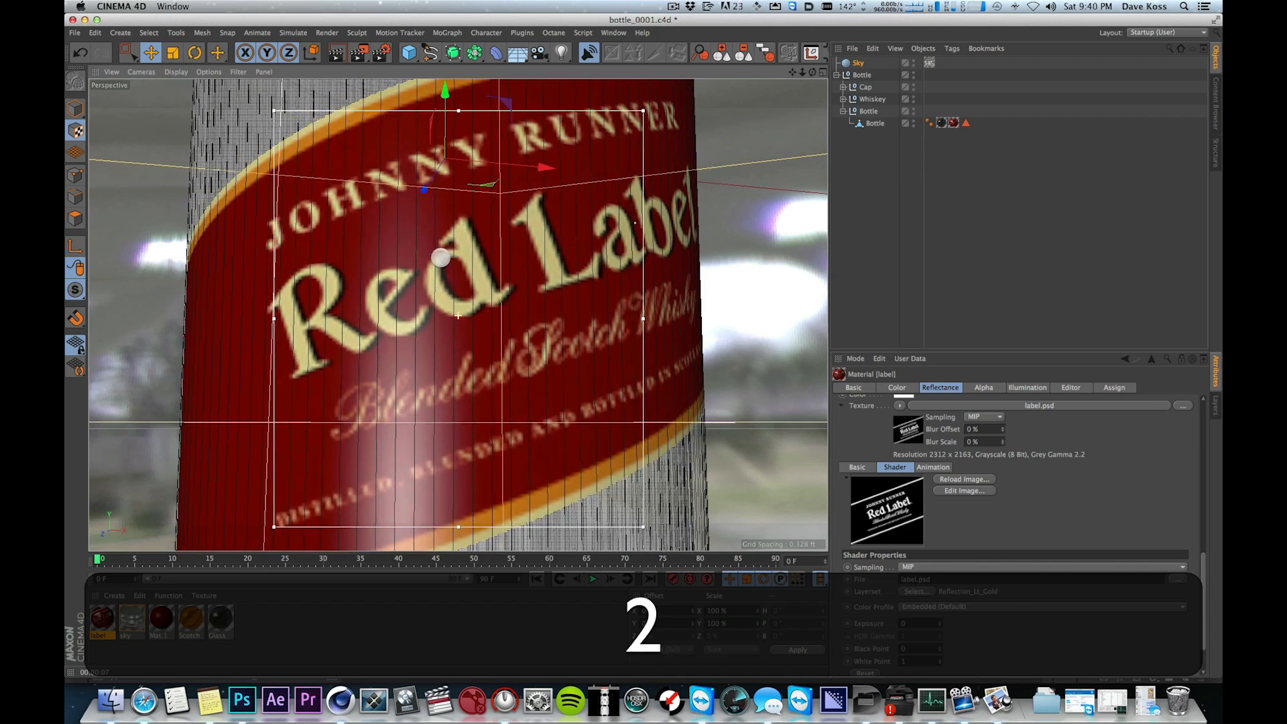
key("1")
key("2")
mouse_move(492, 251)
left_mouse_down()
mouse_move(458, 279)
mouse_move(491, 232)
left_mouse_up()
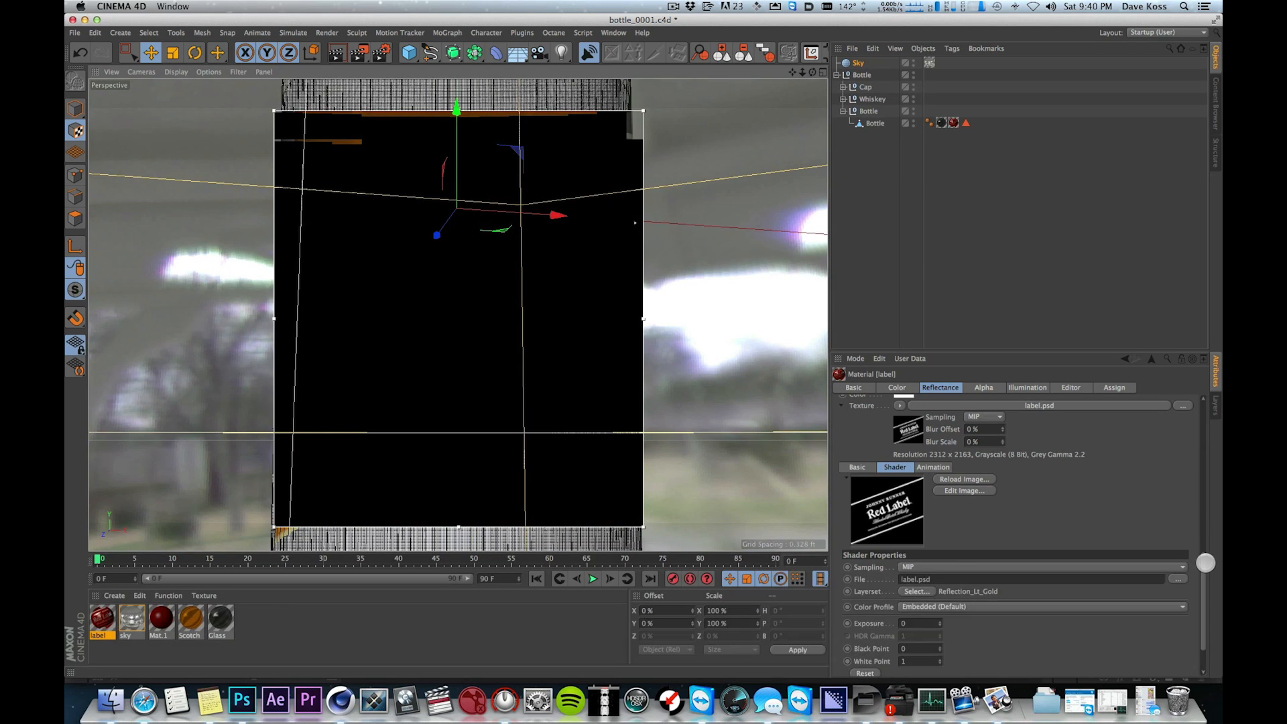
left_click_drag(1203, 560, 1154, 324)
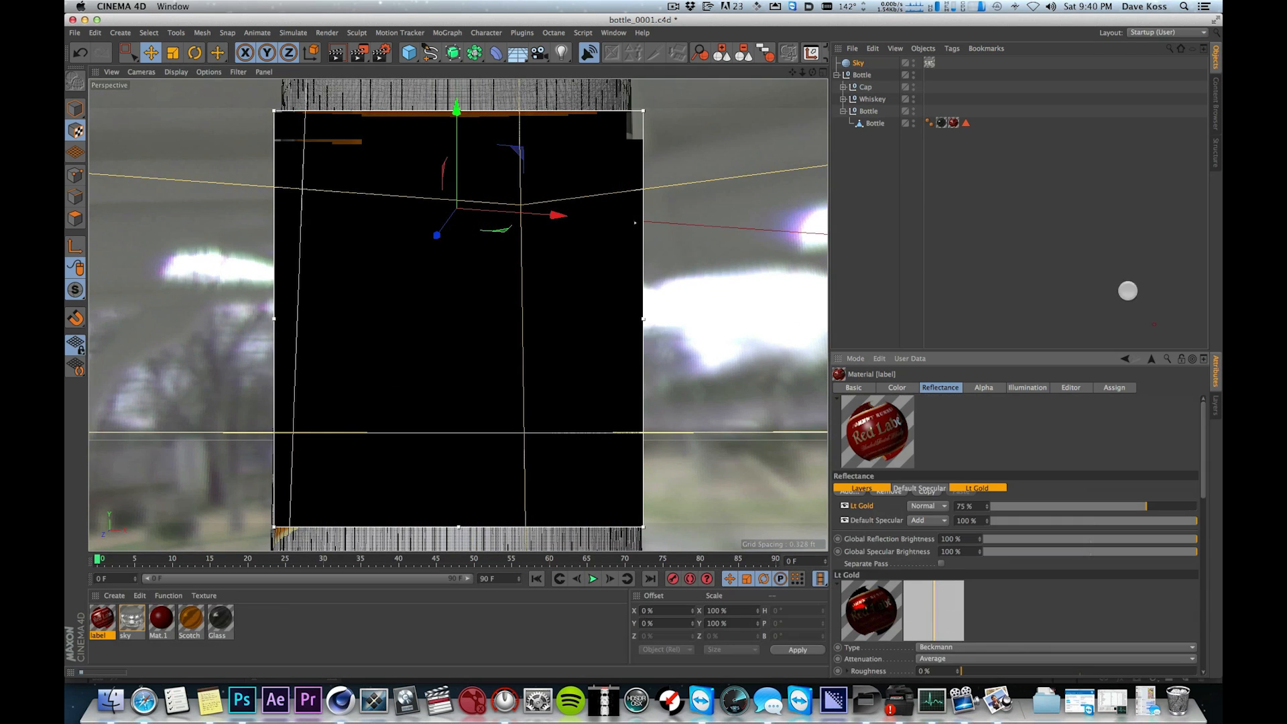
left_click(1153, 324)
scroll(1150, 470, "down", 5)
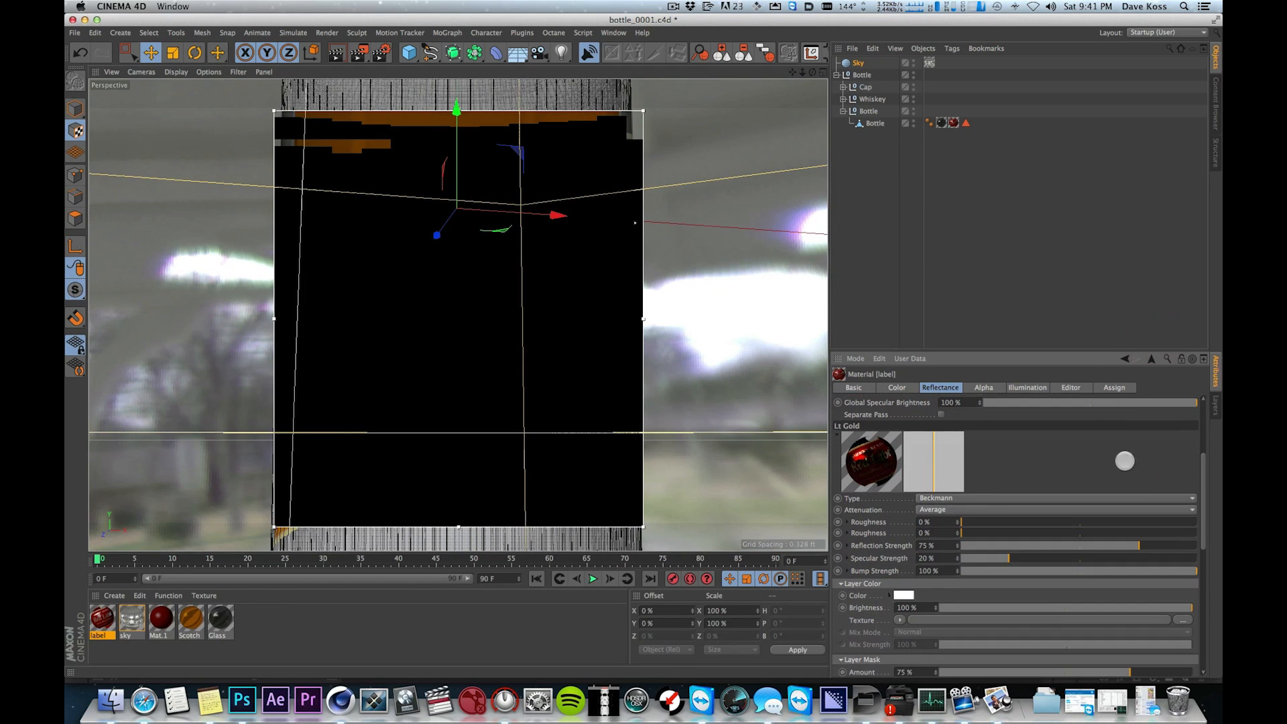
left_click(1150, 471)
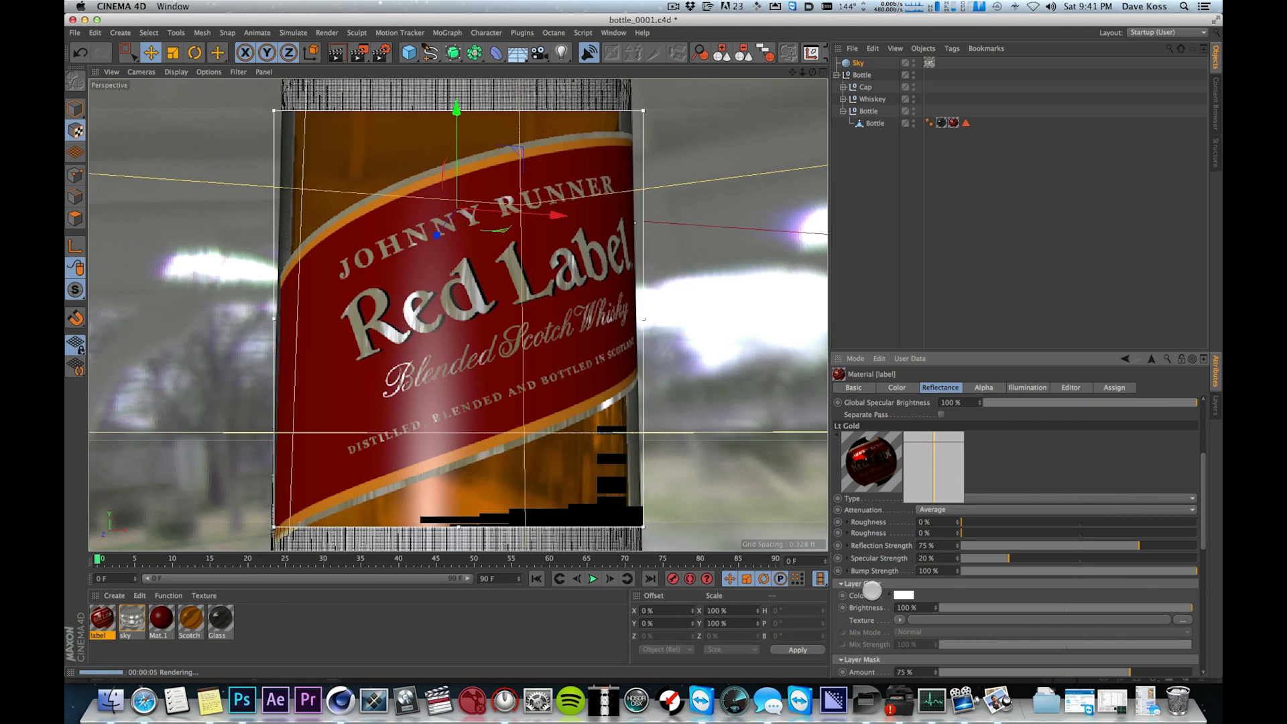
left_click(901, 595)
left_click(894, 555)
left_click_drag(882, 557, 881, 571)
left_click(885, 573)
left_click(888, 557)
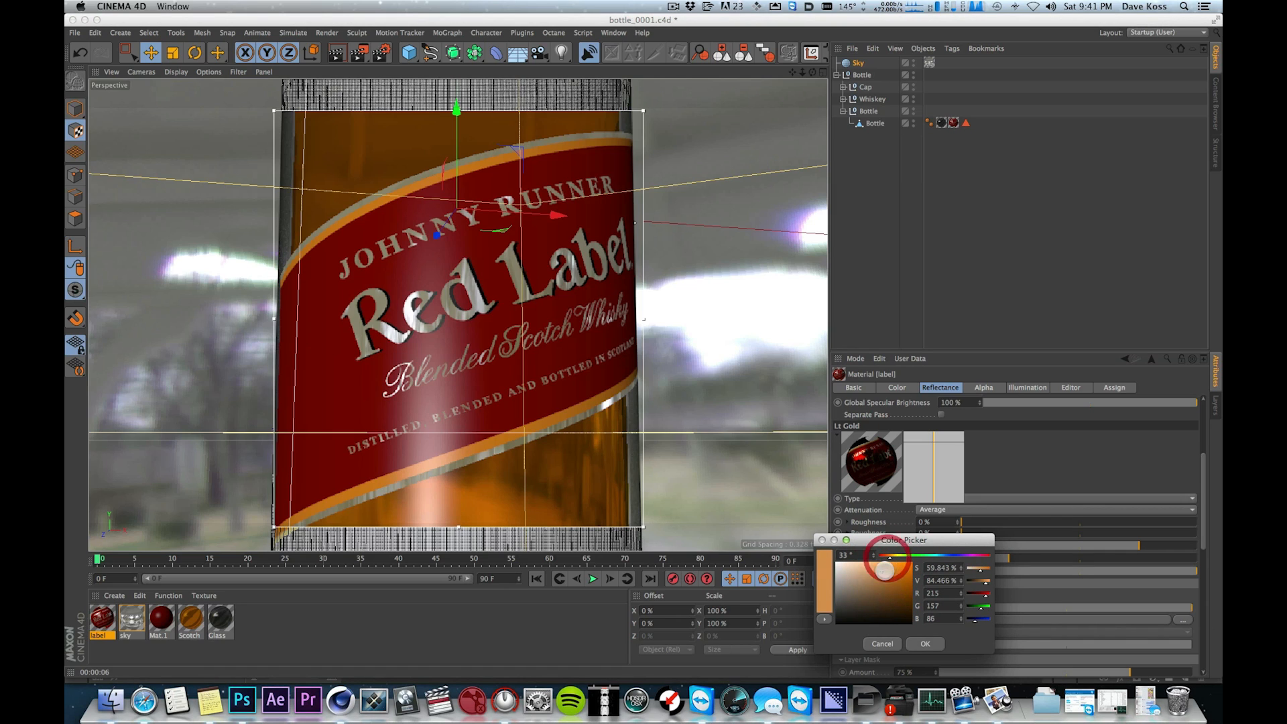
left_click(924, 644)
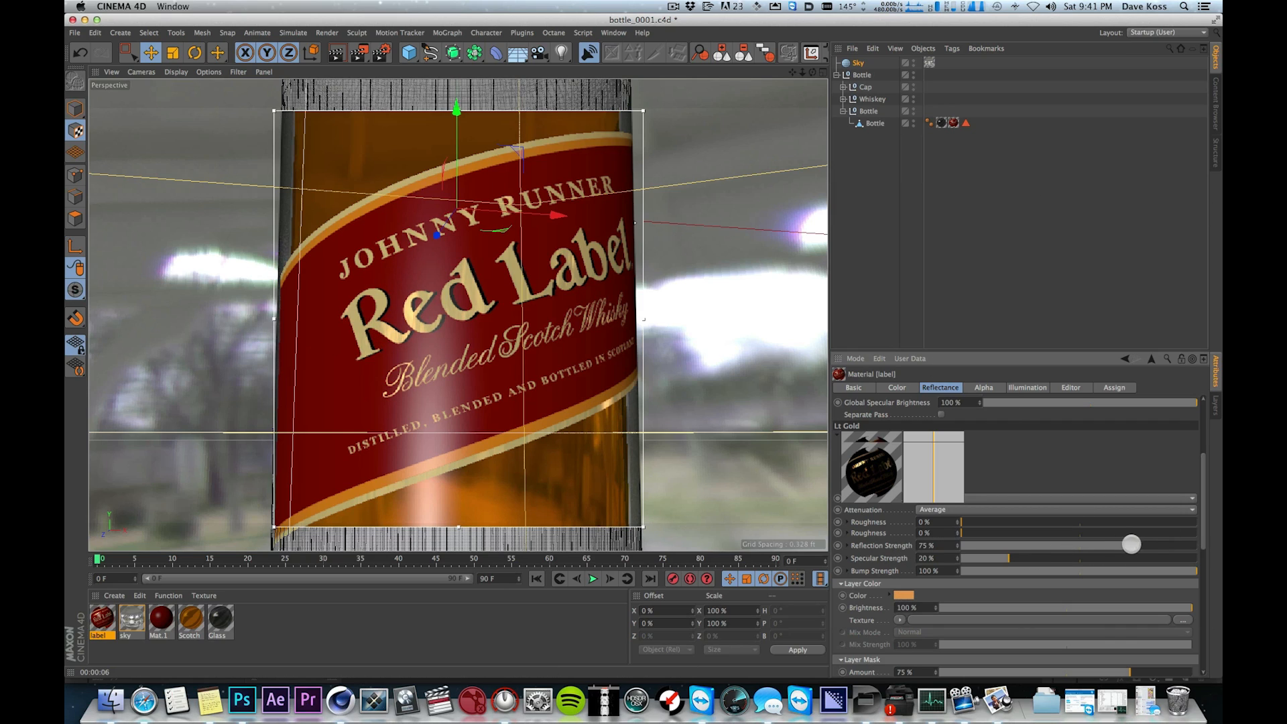
- Set the Lt Gold layer's reflection strength to 90% and lighten its color to RGB 250, 203, 145
left_click(951, 546)
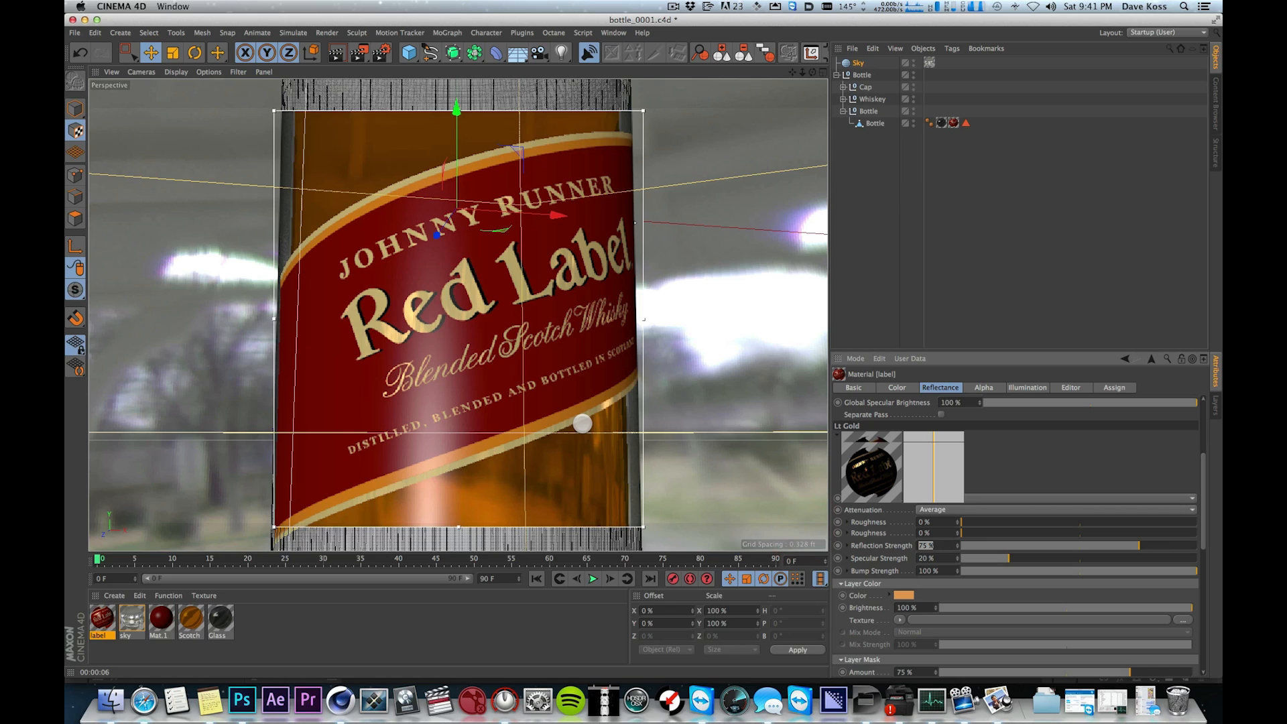
type("90")
key("Return")
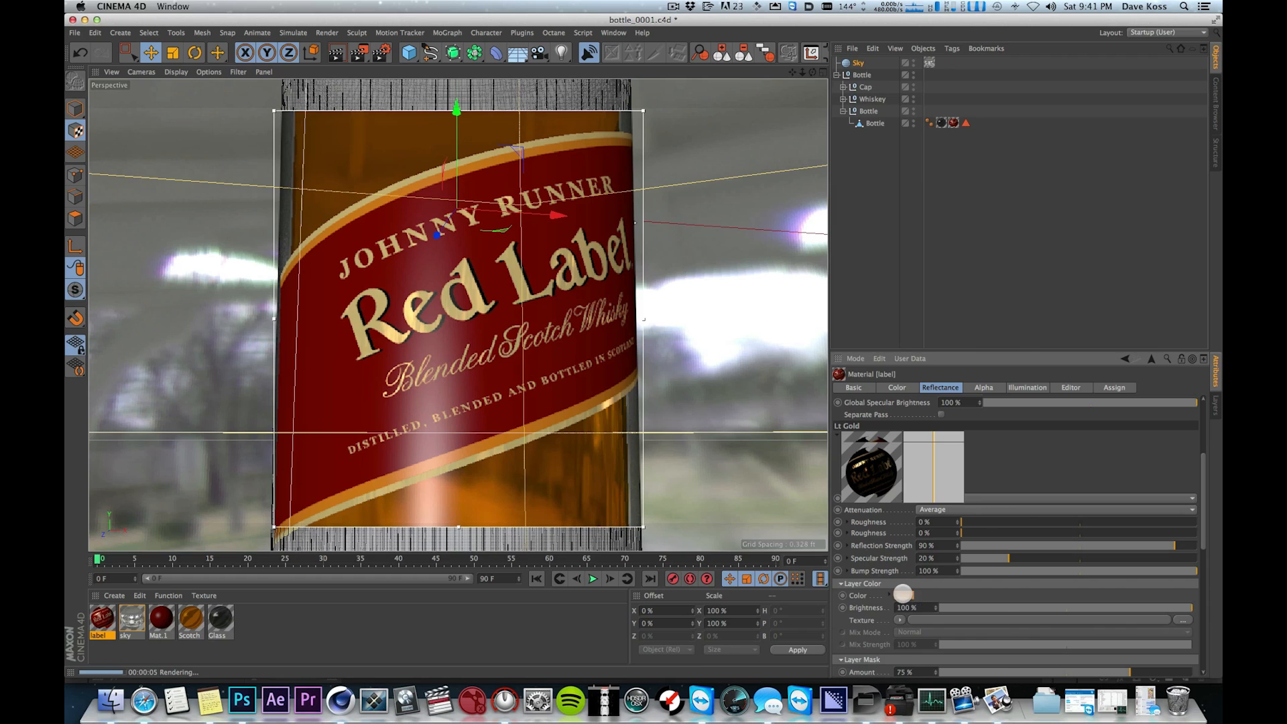
left_click(912, 592)
left_click_drag(875, 568, 862, 563)
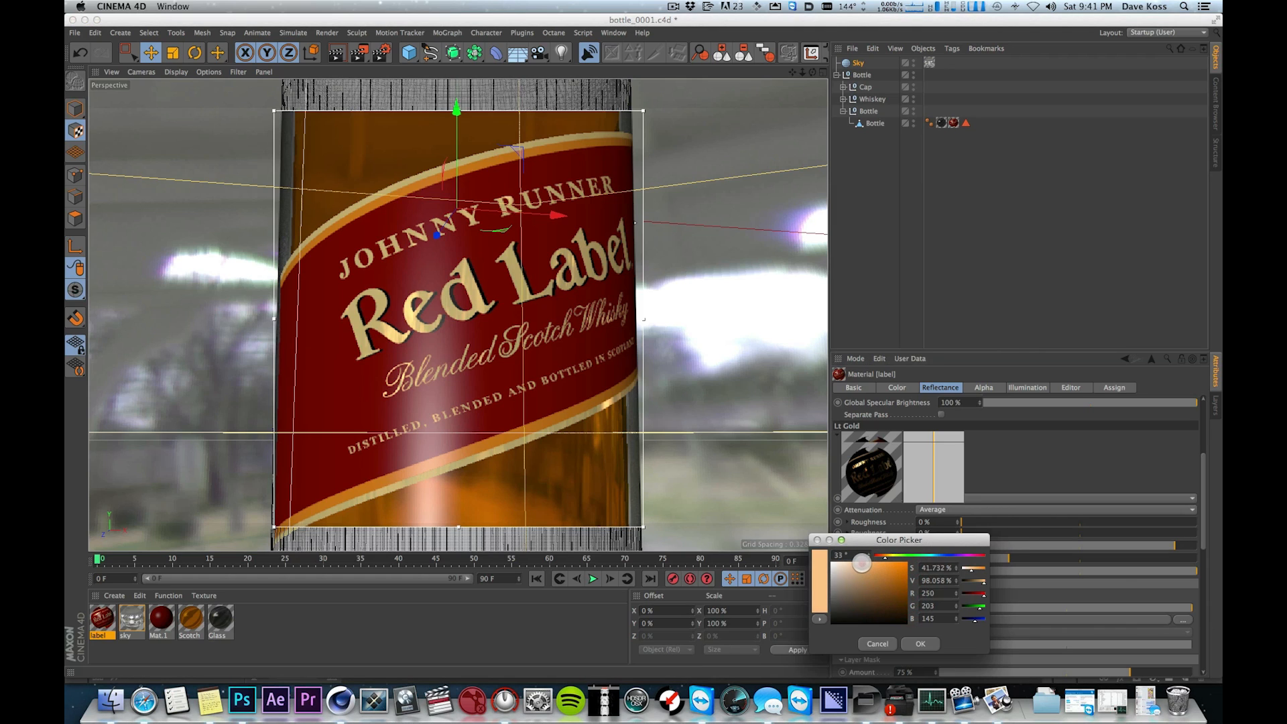
left_click(921, 643)
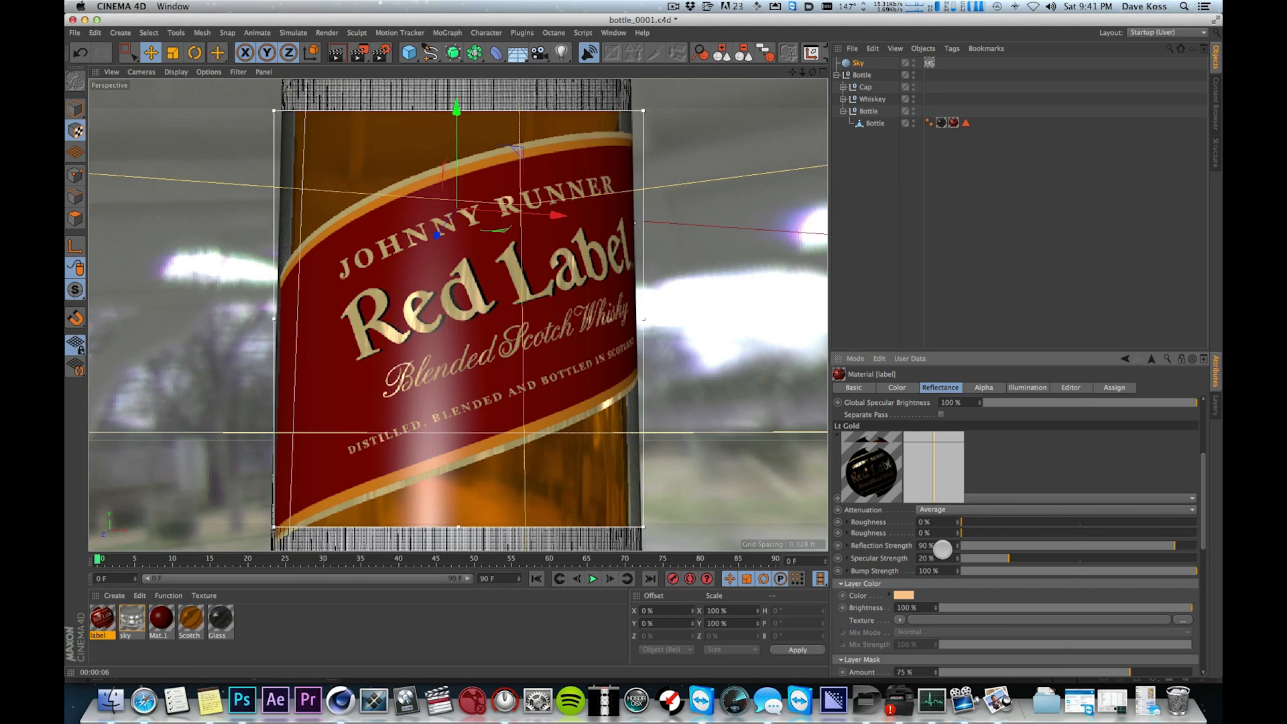
- Try a roughness of 10% on the Lt Gold layer and reduce it to 5%
left_click_drag(1203, 516, 1176, 531)
scroll(1177, 530, "down", 4)
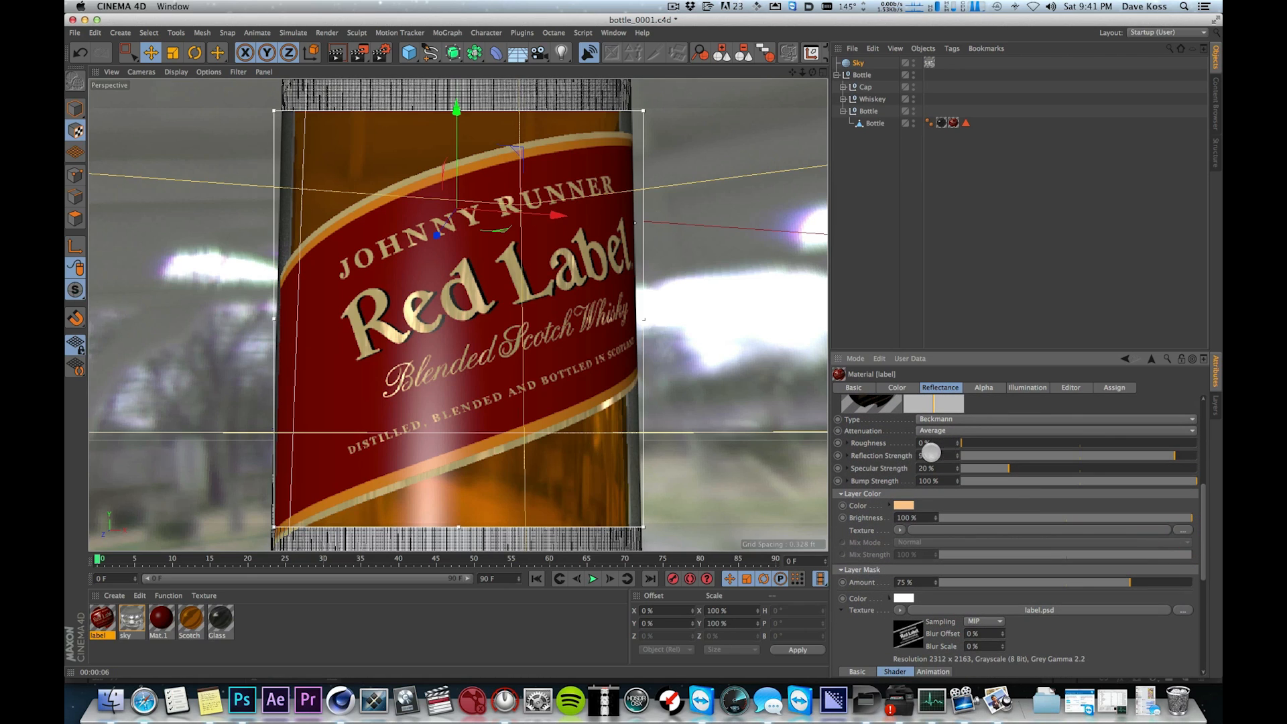
left_click(940, 443)
type("10")
key("Tab")
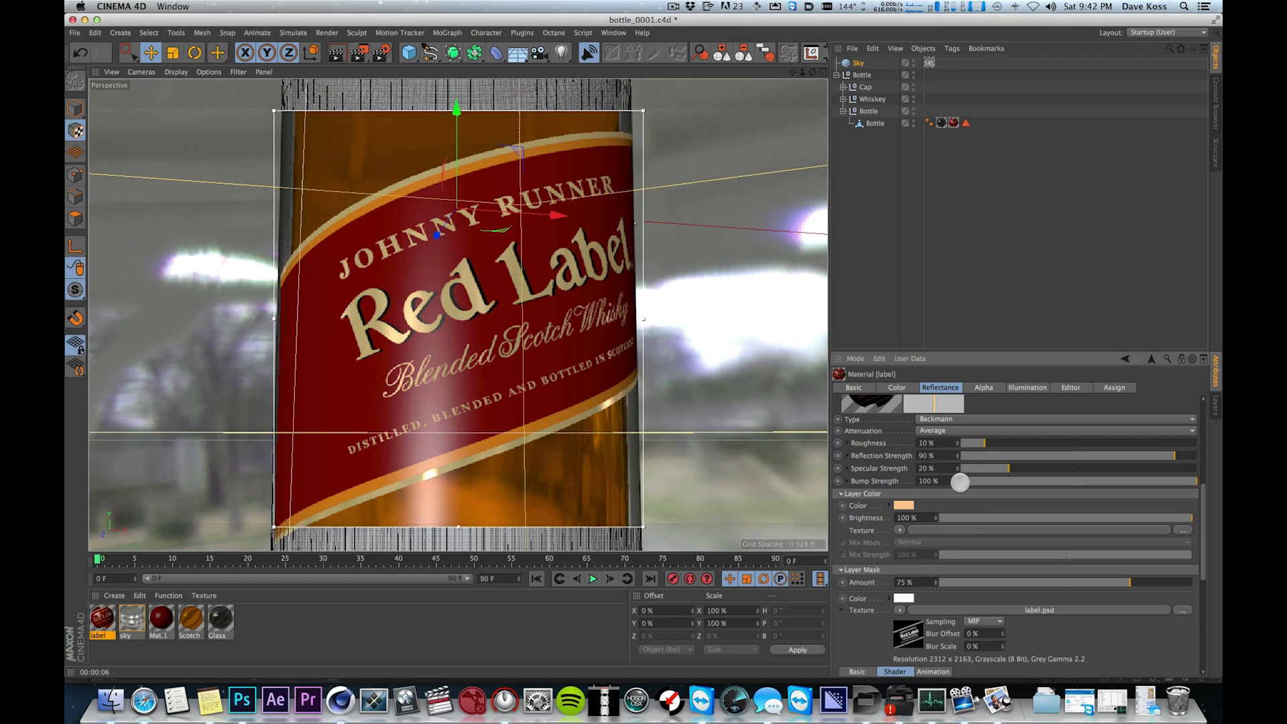
type("5")
key("Tab")
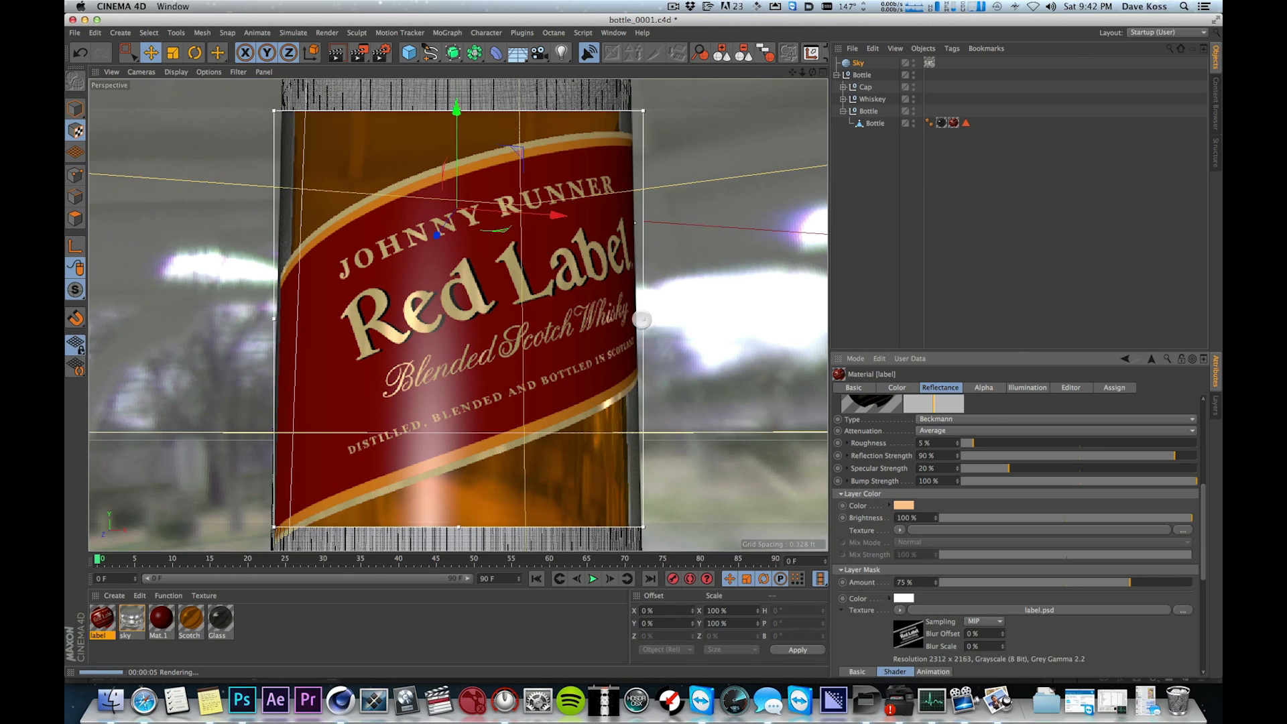
- Add a Beckmann reflectance layer to the label material and name it DK Gold
left_click_drag(635, 225, 650, 28)
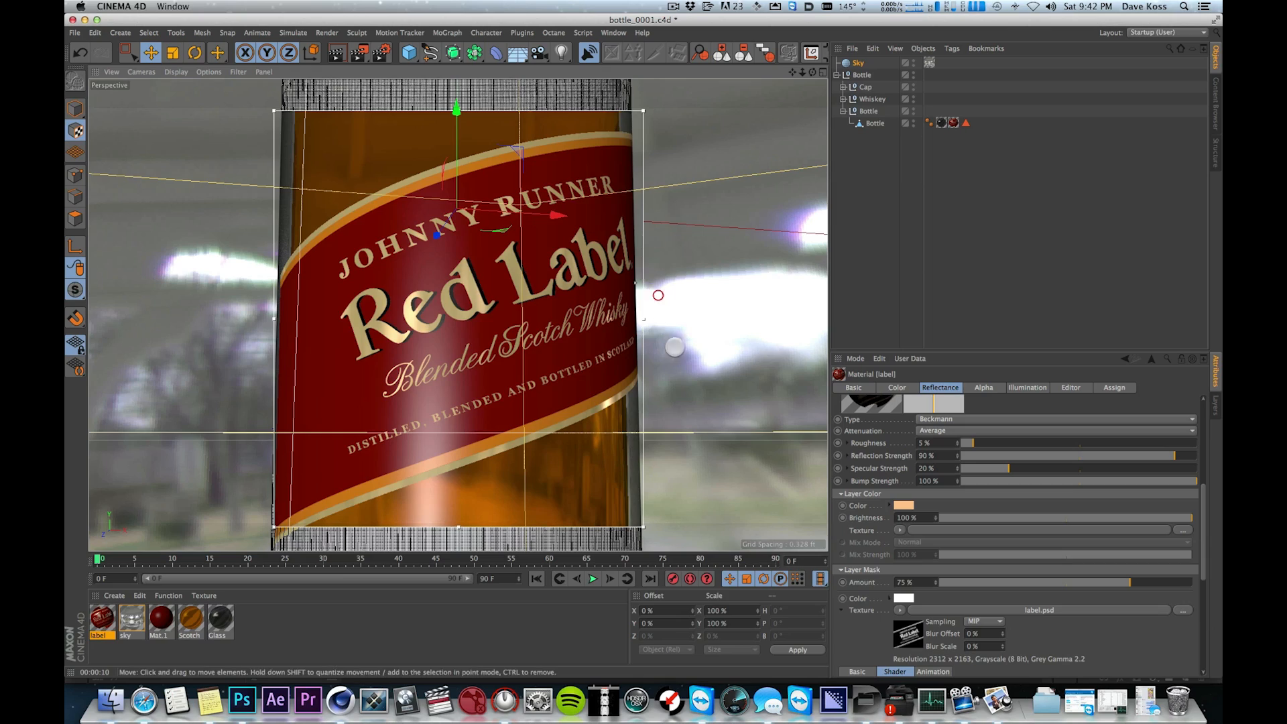
key("2")
left_click_drag(545, 257, 578, 269)
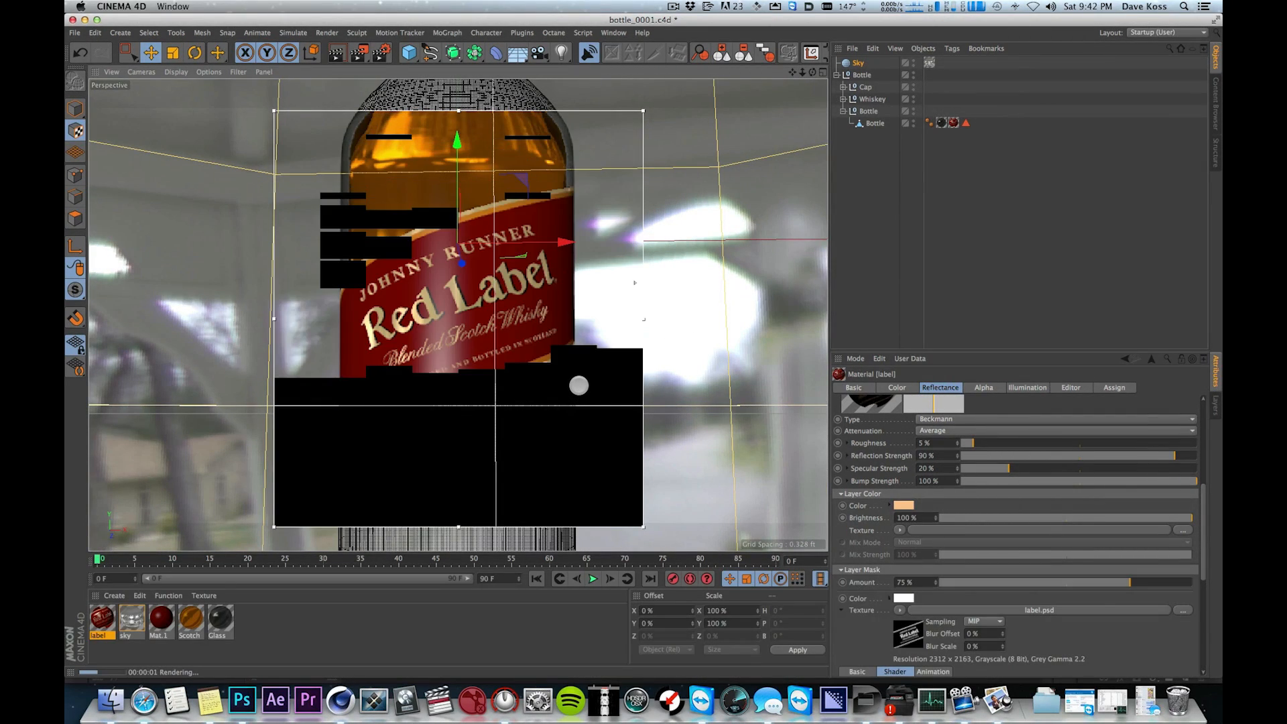
left_click_drag(589, 233, 541, 240, "alt")
left_click_drag(1204, 501, 1158, 363)
left_click(849, 501)
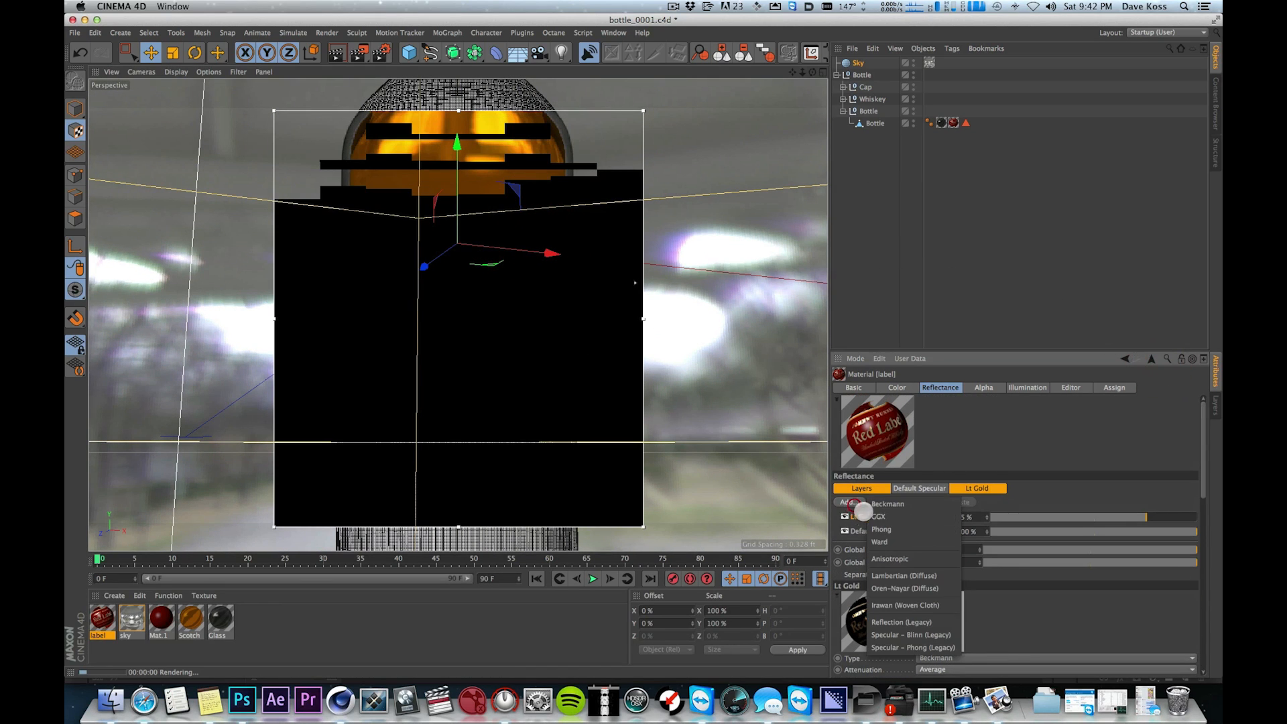
left_click(893, 503)
double_click(861, 517)
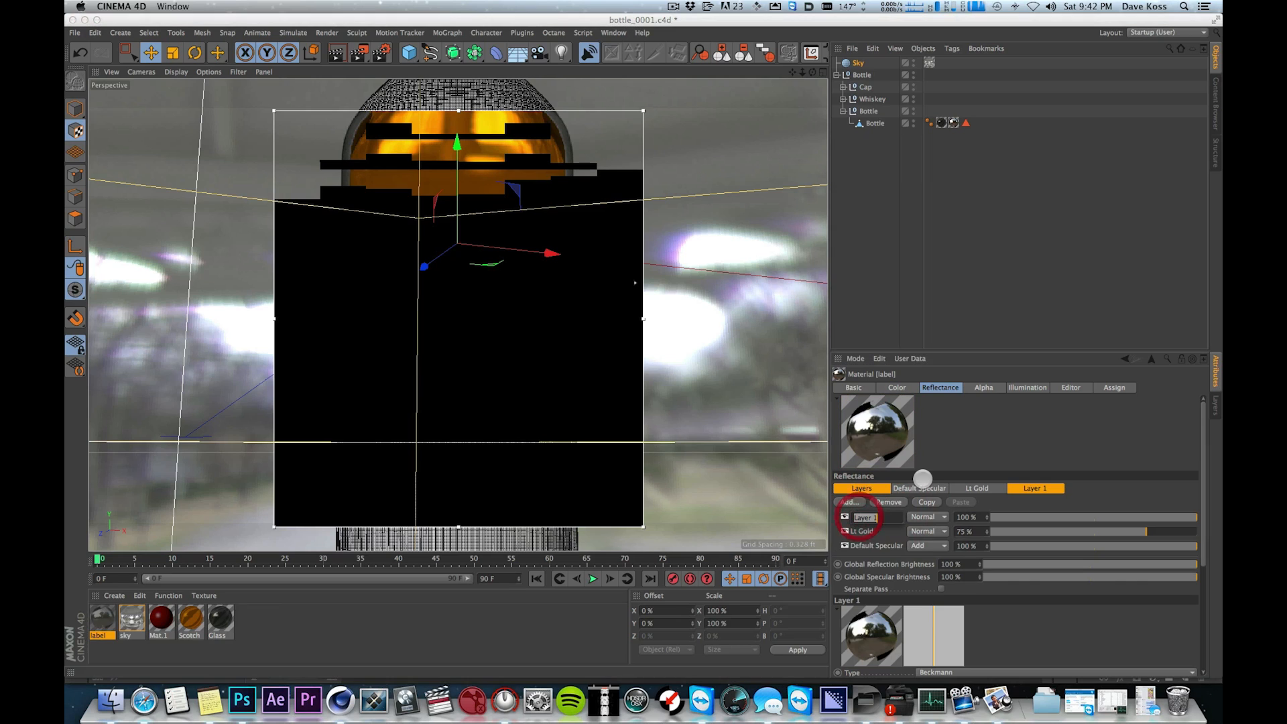
type("DK")
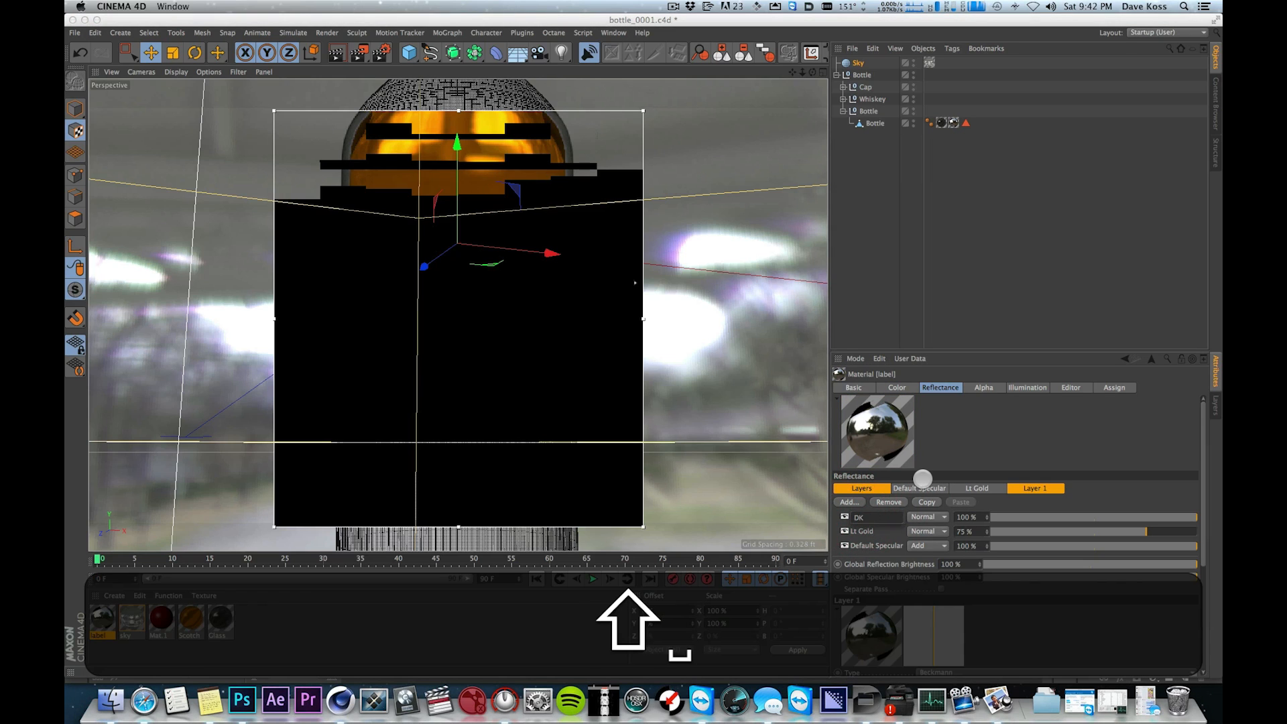
type(" Gold")
key("Return")
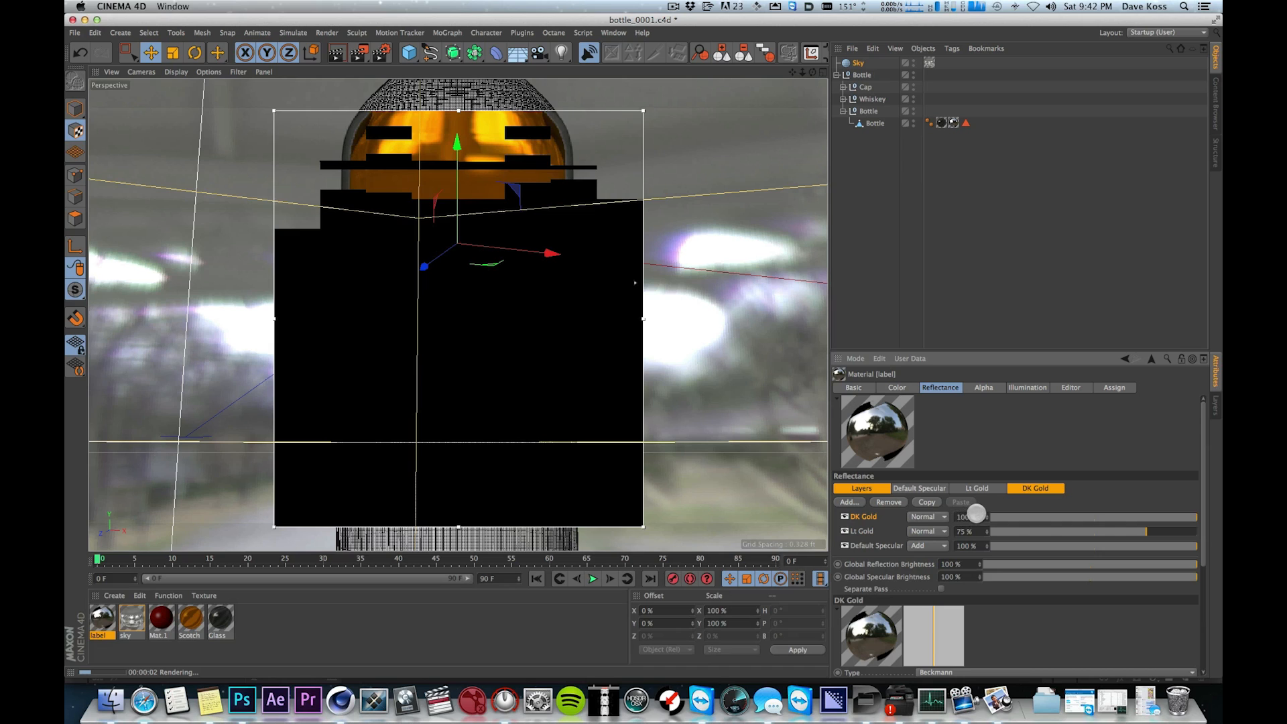
- Load label.psd as the mask texture of the DK Gold layer
scroll(1184, 483, "down", 5)
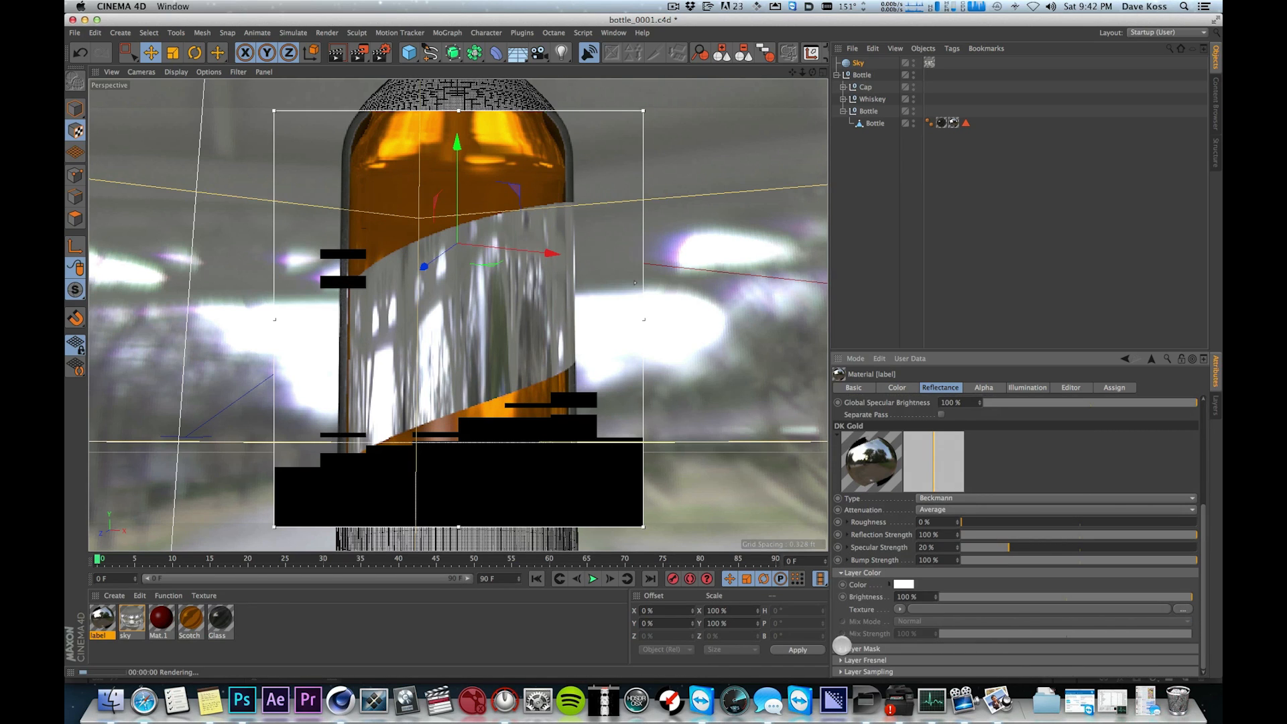
left_click(841, 648)
scroll(1159, 625, "down", 2)
left_click(1179, 619)
left_click(1028, 486)
left_click(899, 620)
mouse_move(938, 406)
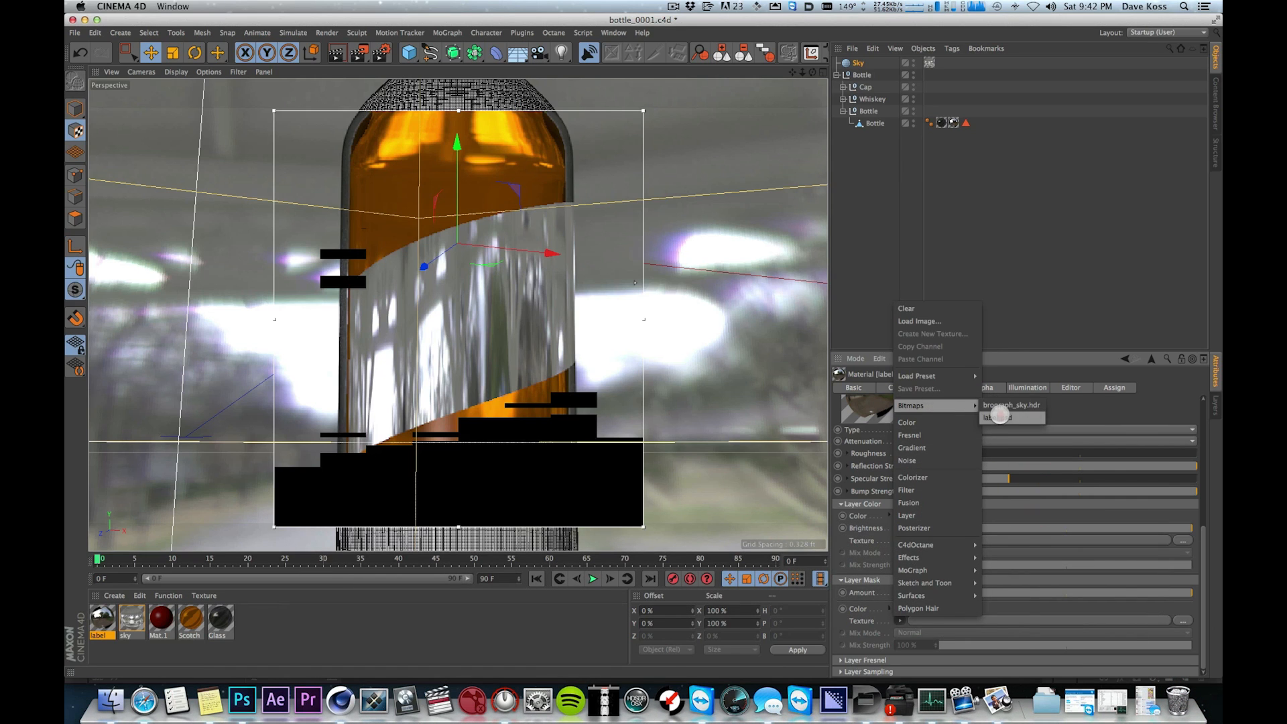
left_click(999, 416)
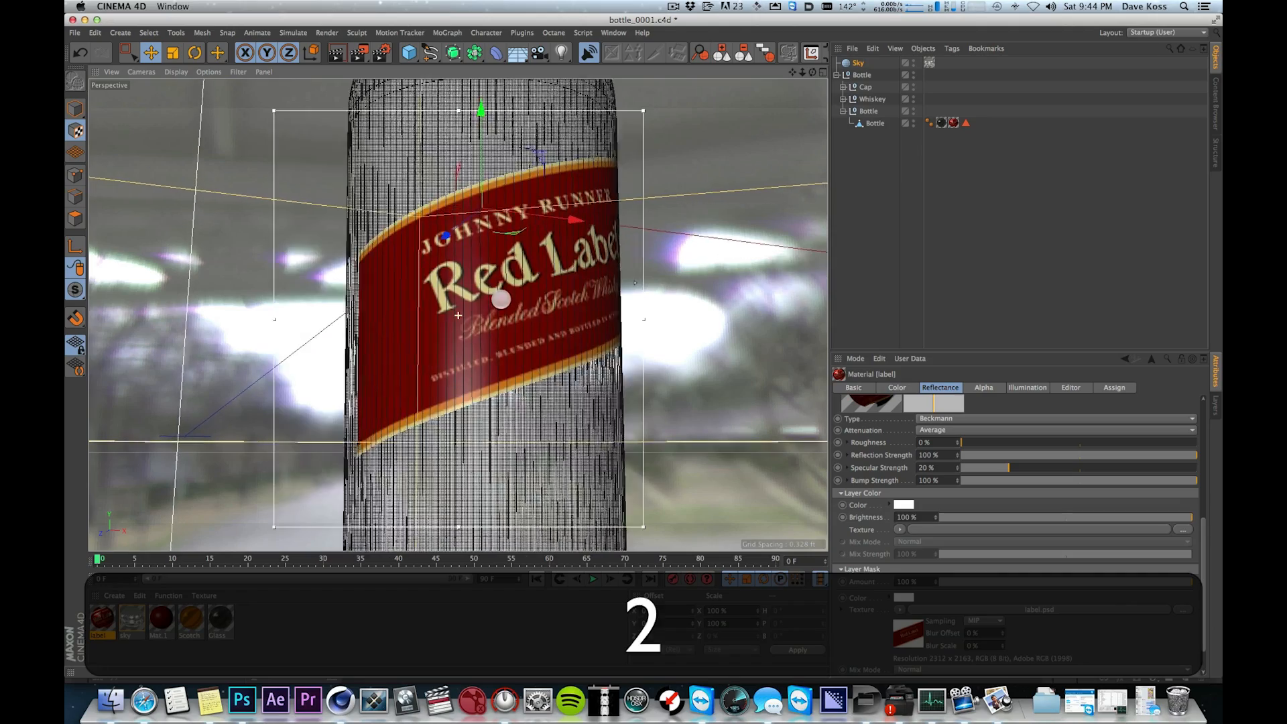
- Limit the DK Gold mask texture to the Reflection_DK_Gold layer of label.psd, using its Layer Alpha
mouse_move(501, 341)
left_mouse_down()
mouse_move(515, 293)
mouse_move(495, 316)
left_mouse_up()
key("2")
key("1")
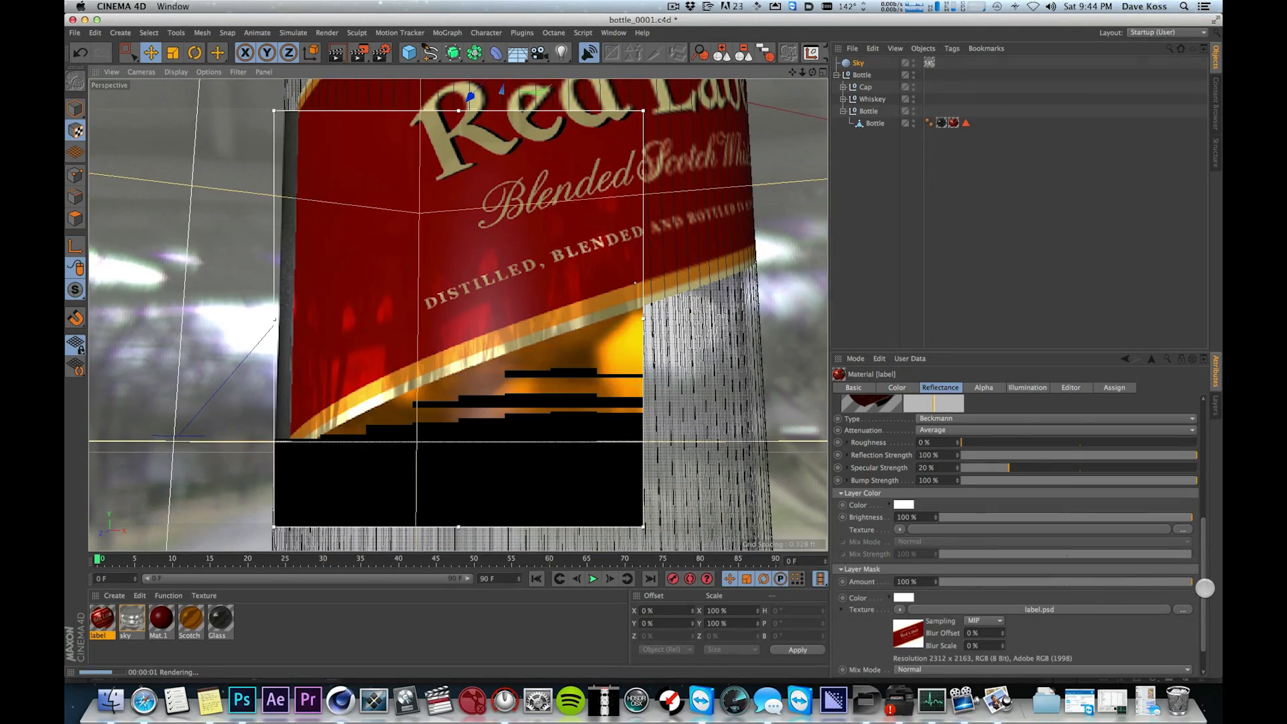
scroll(1191, 643, "down", 3)
left_click(841, 573)
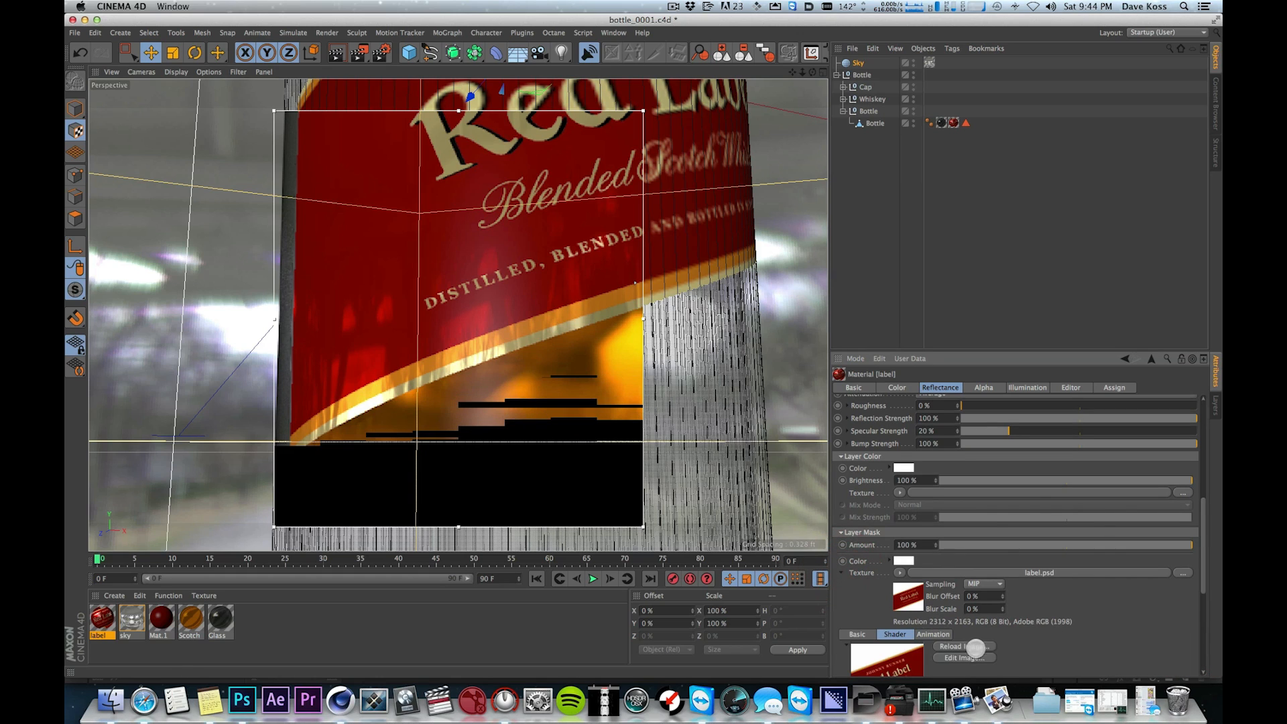
scroll(1199, 584, "down", 5)
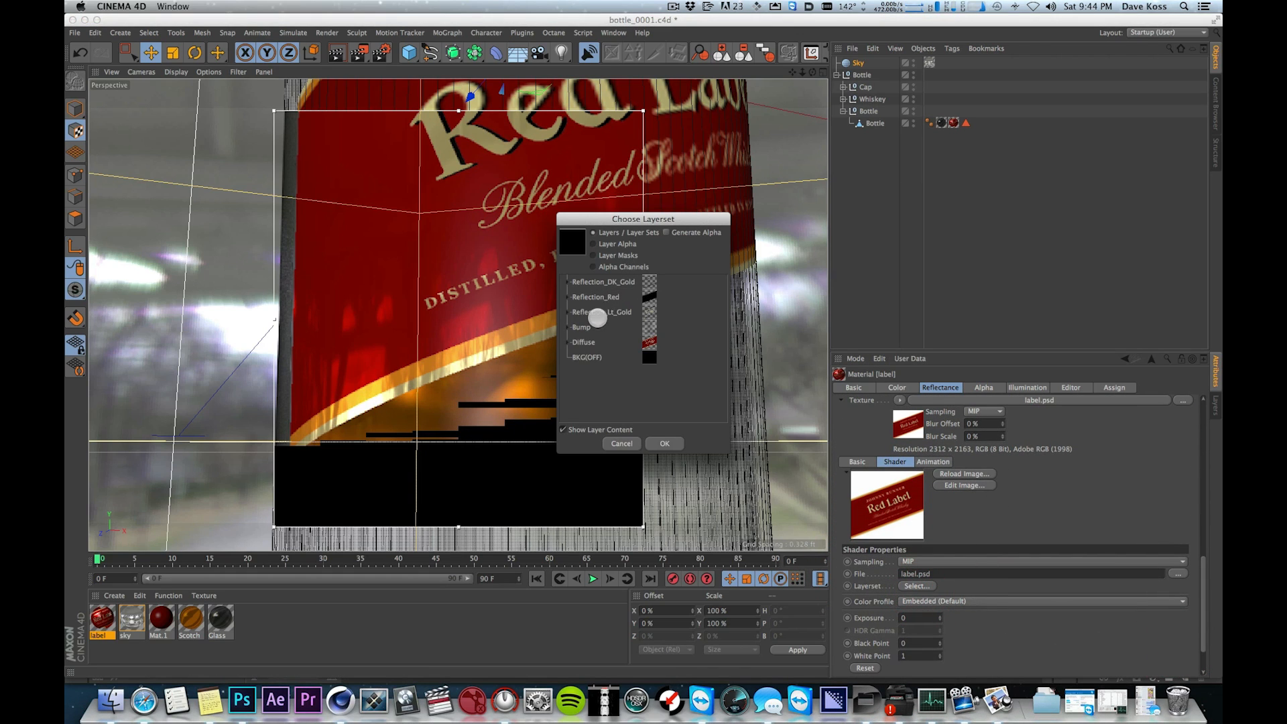
left_click(667, 442)
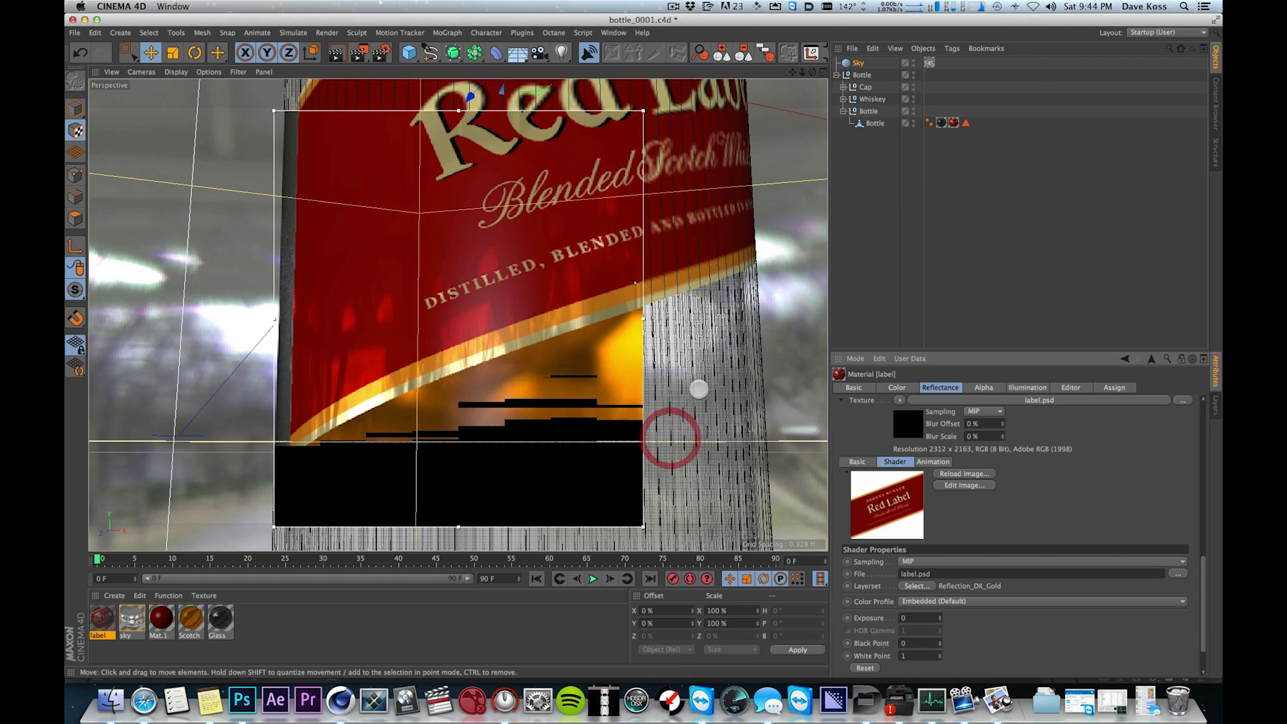
left_click(922, 586)
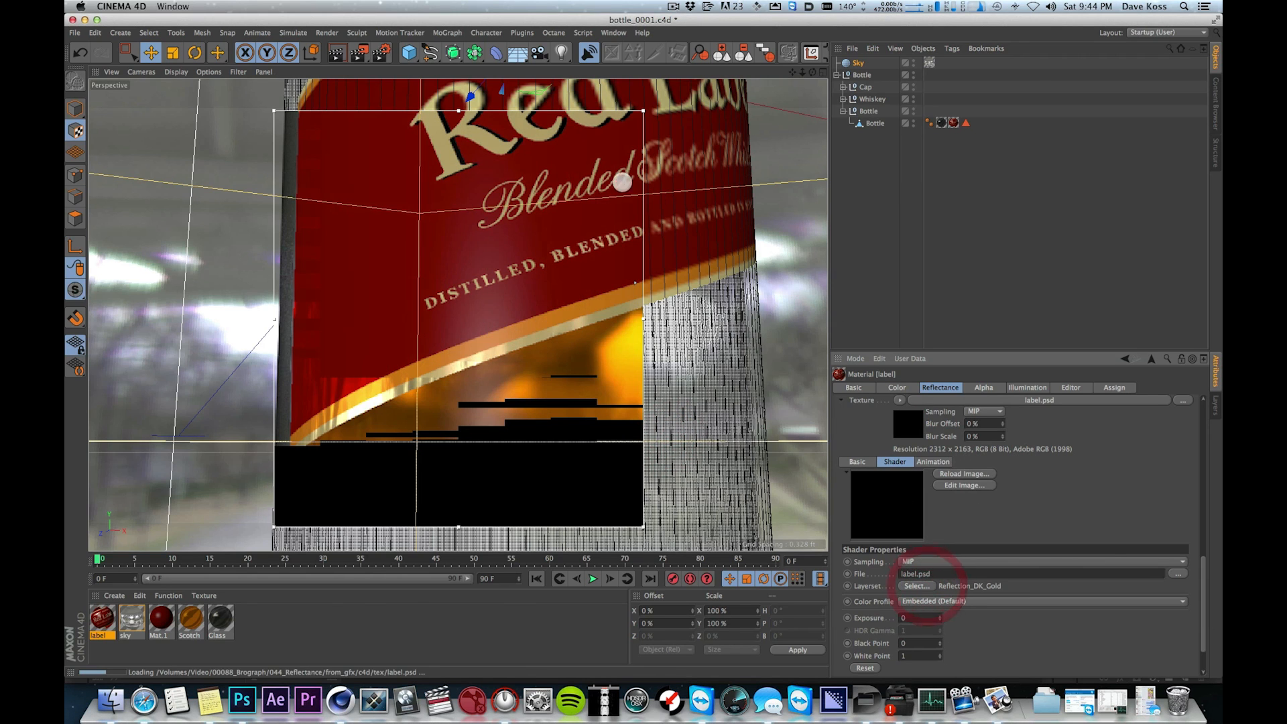
left_click(611, 244)
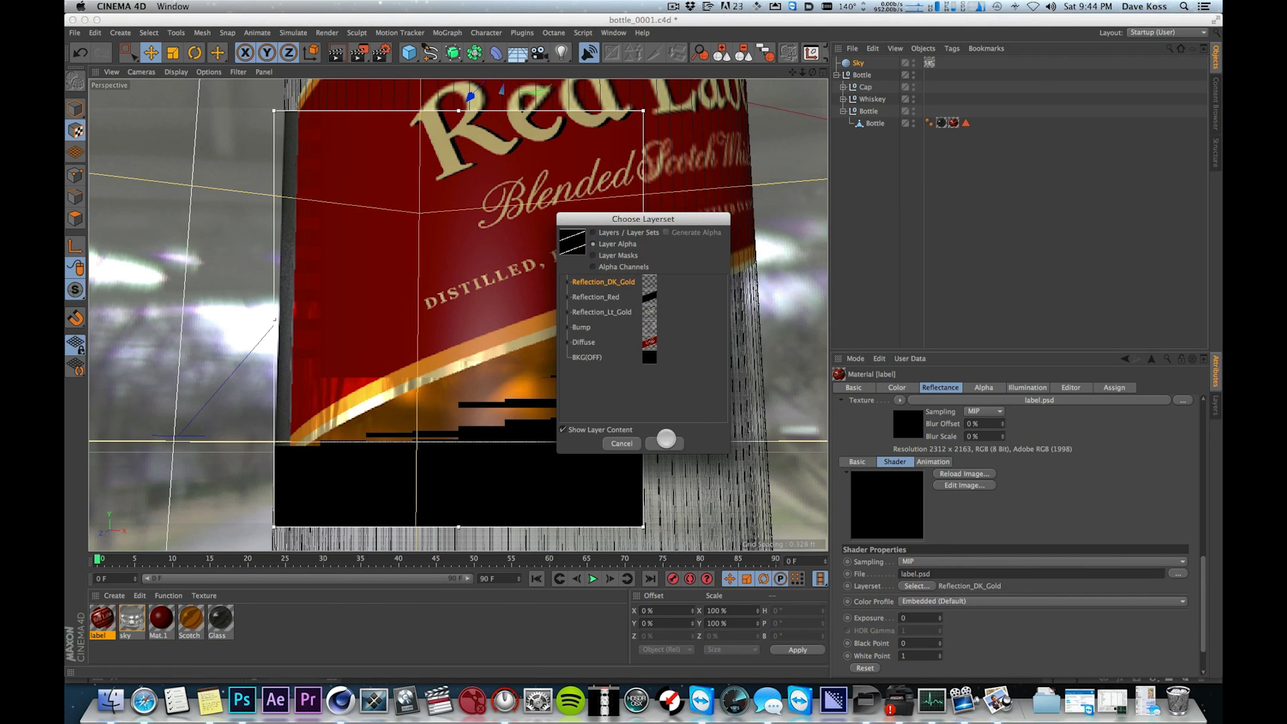
left_click(664, 443)
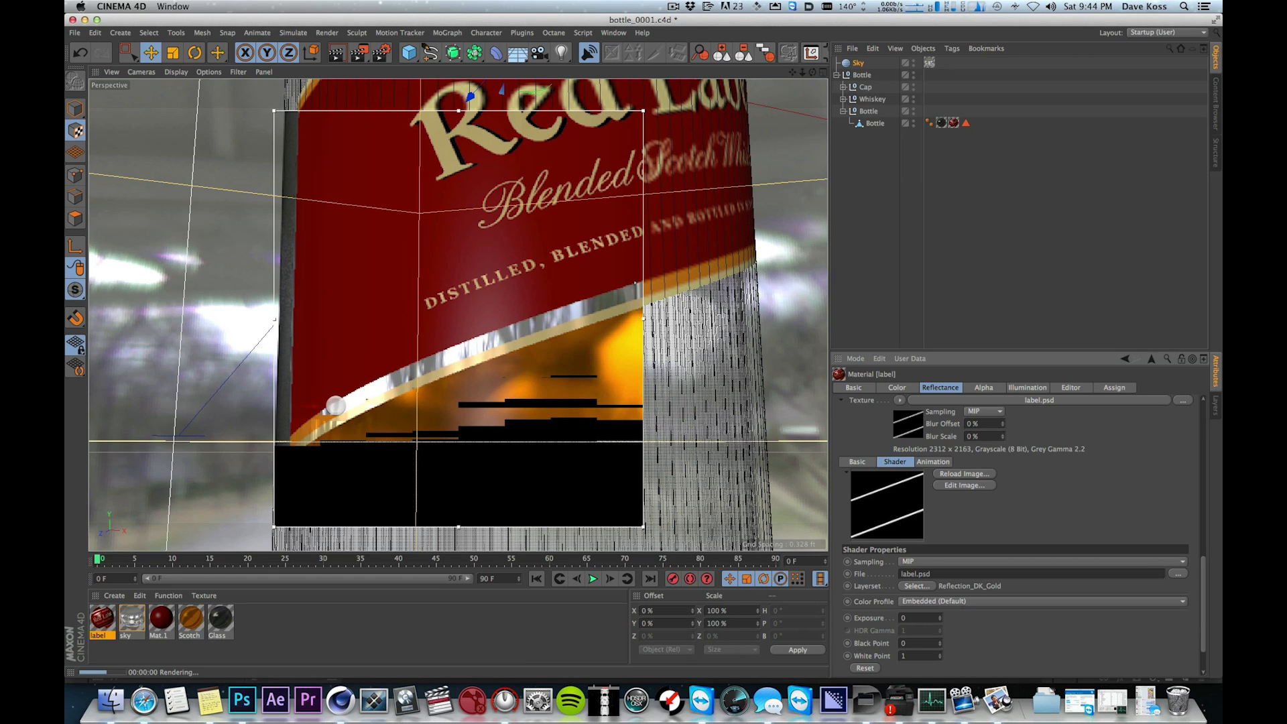
- Set the DK Gold layer's mask amount to 50%, reflection strength to 85% and roughness to 15%
left_click_drag(1205, 572, 1066, 242)
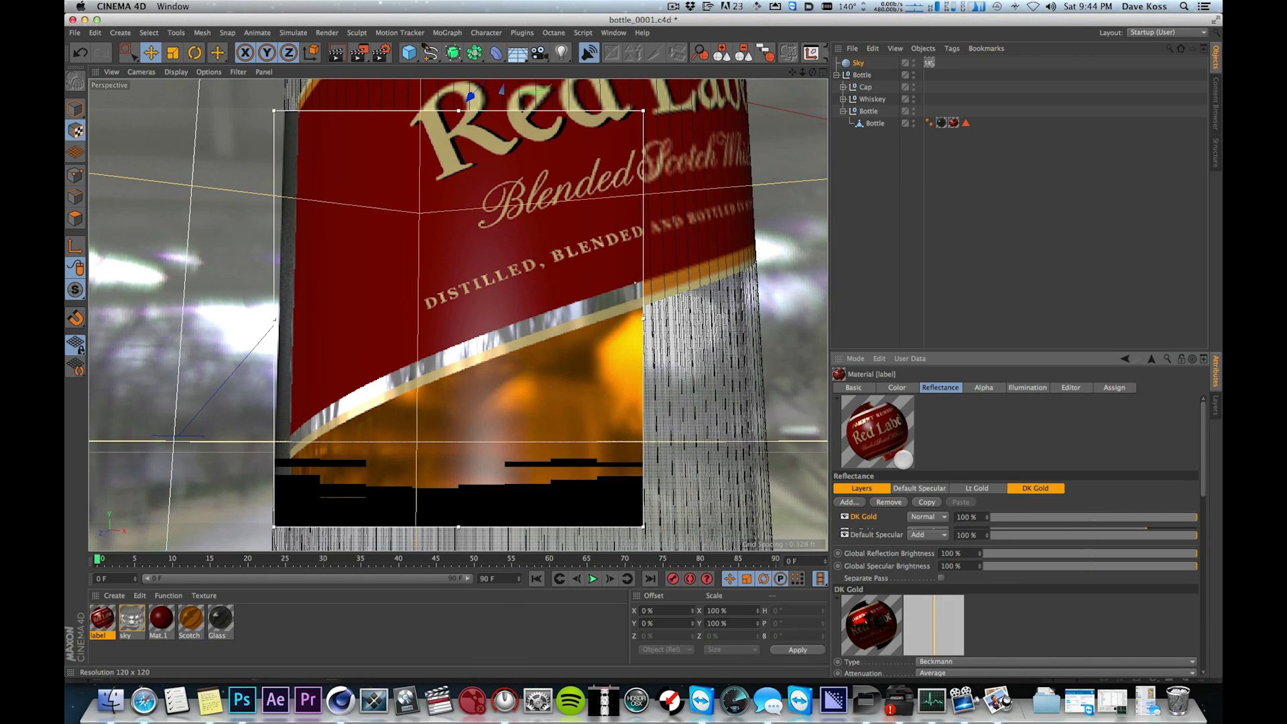
left_click_drag(1203, 469, 1204, 322)
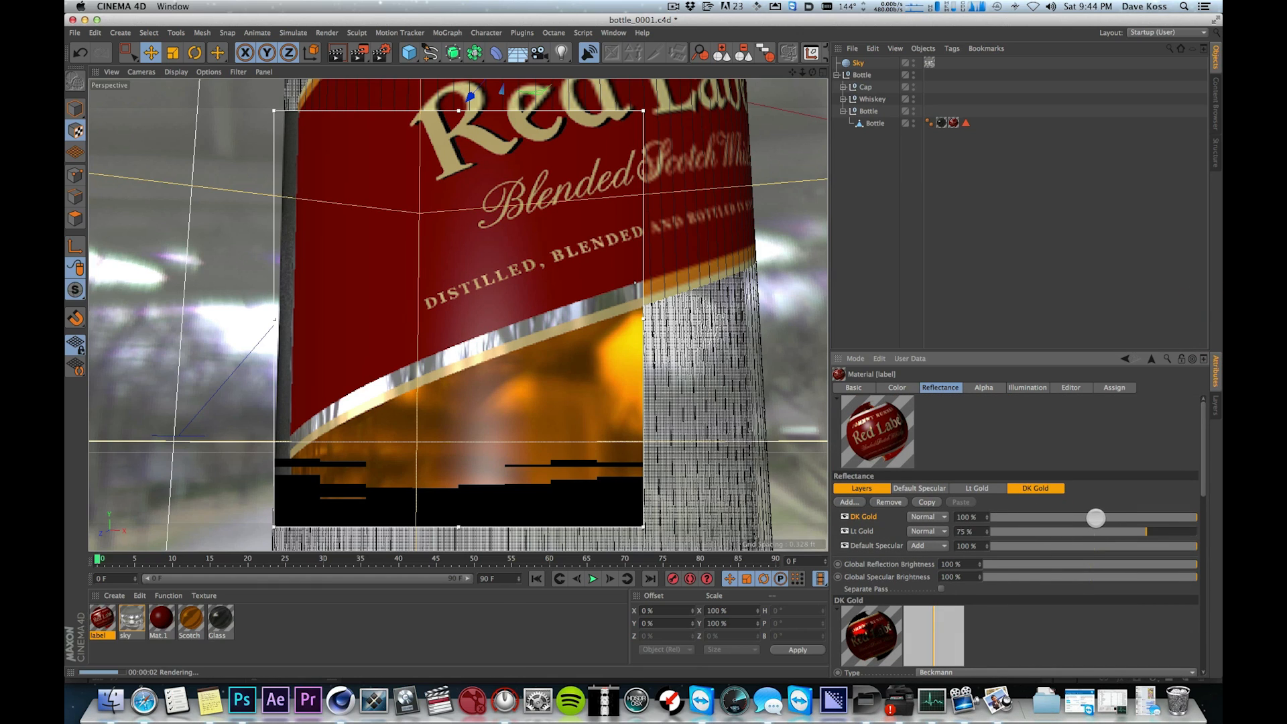
left_click(1091, 518)
left_click_drag(1206, 510, 1192, 560)
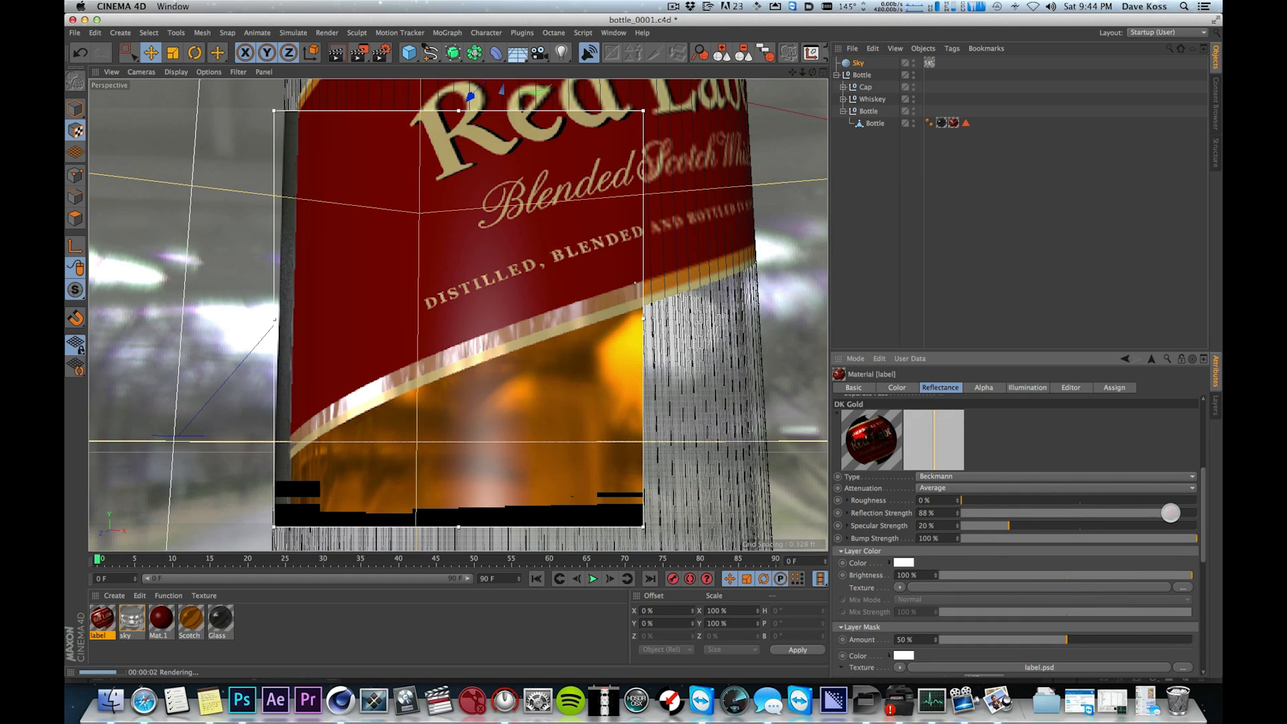
left_click_drag(1163, 513, 1161, 514)
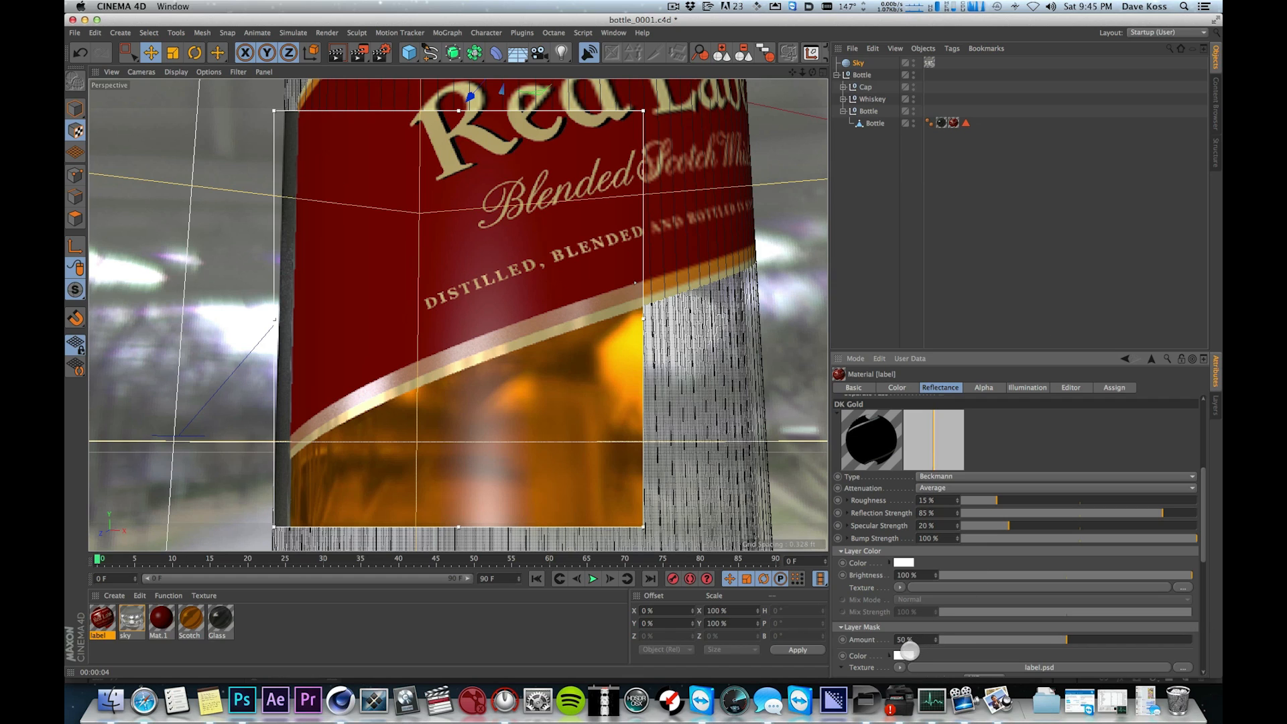
- Tint the DK Gold layer's color a warm orange gold with RGB 230, 169, 105
left_click(903, 563)
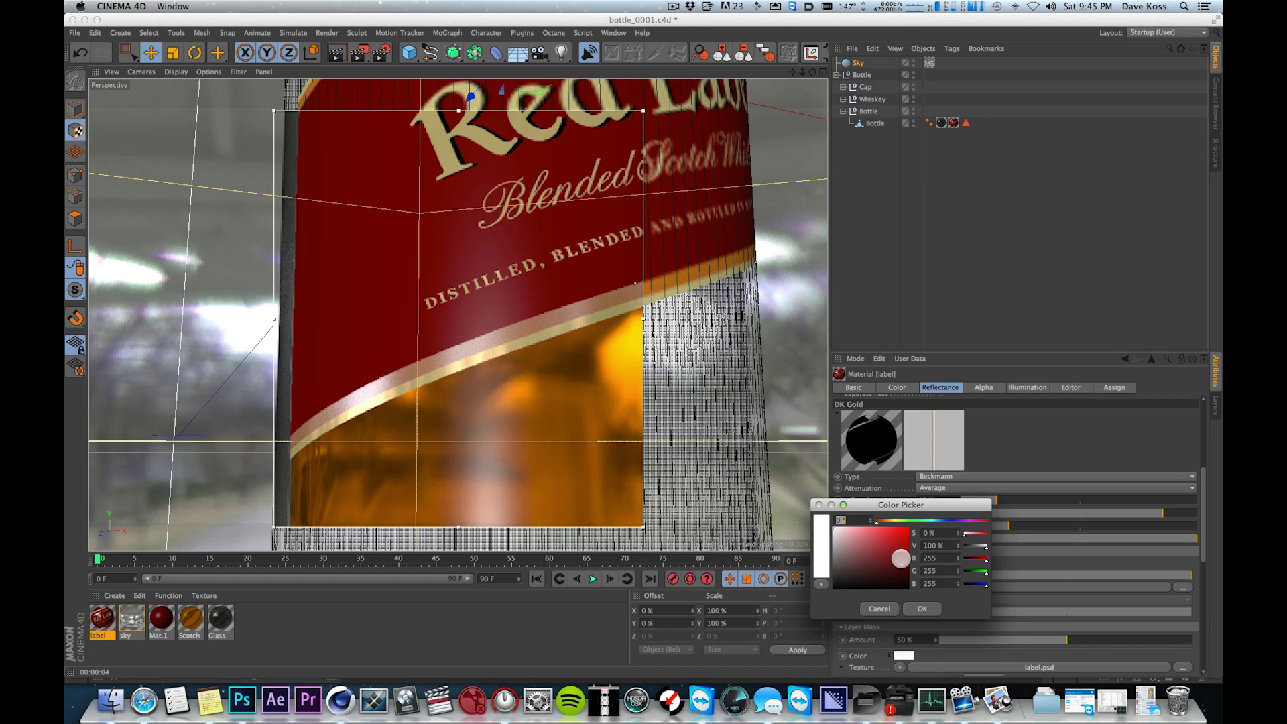
left_click_drag(891, 506, 960, 451)
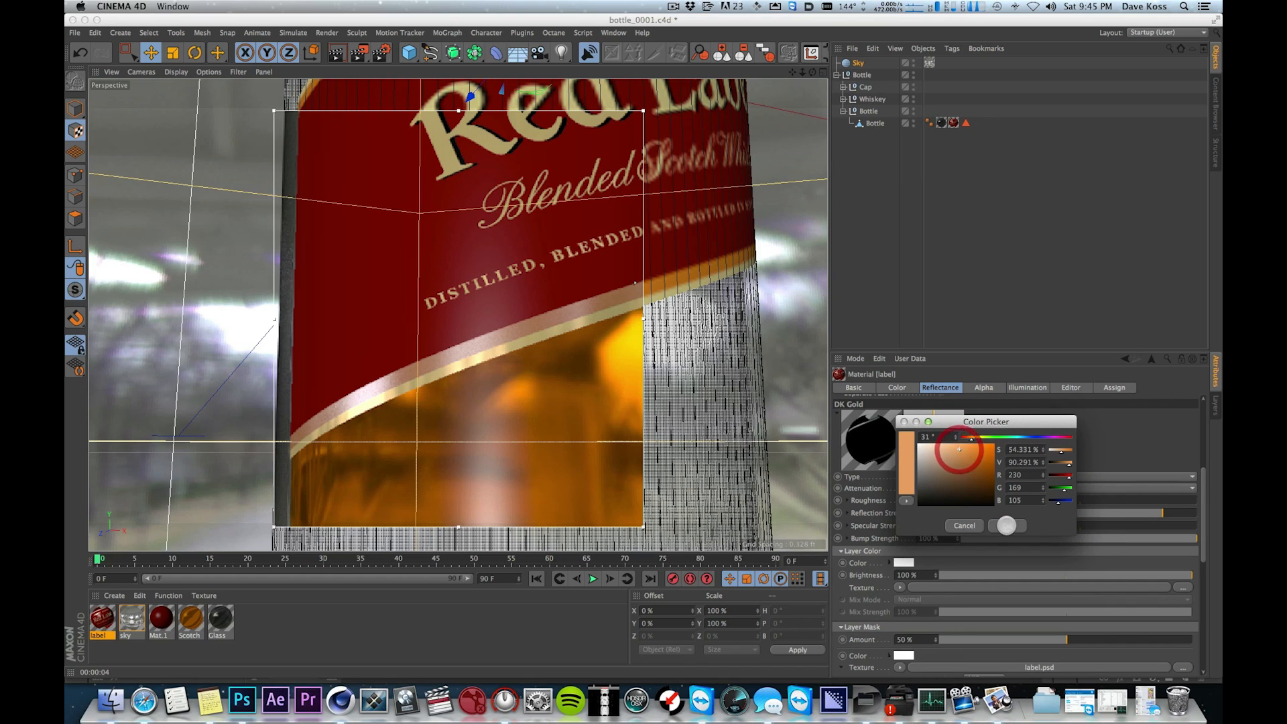
left_click(1006, 525)
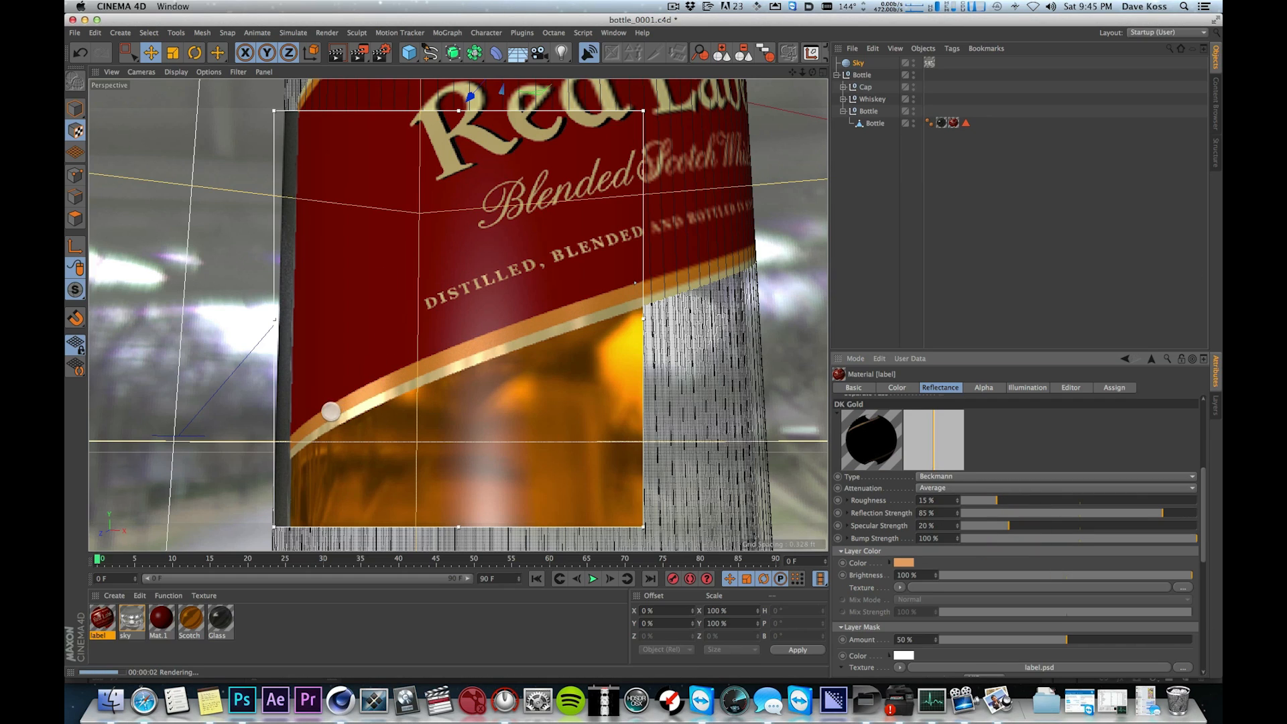
- Examine the reflections on the dark and light gold bands along the label's lower edge up close
key("1")
left_click_drag(471, 357, 486, 273)
key("2")
key("1")
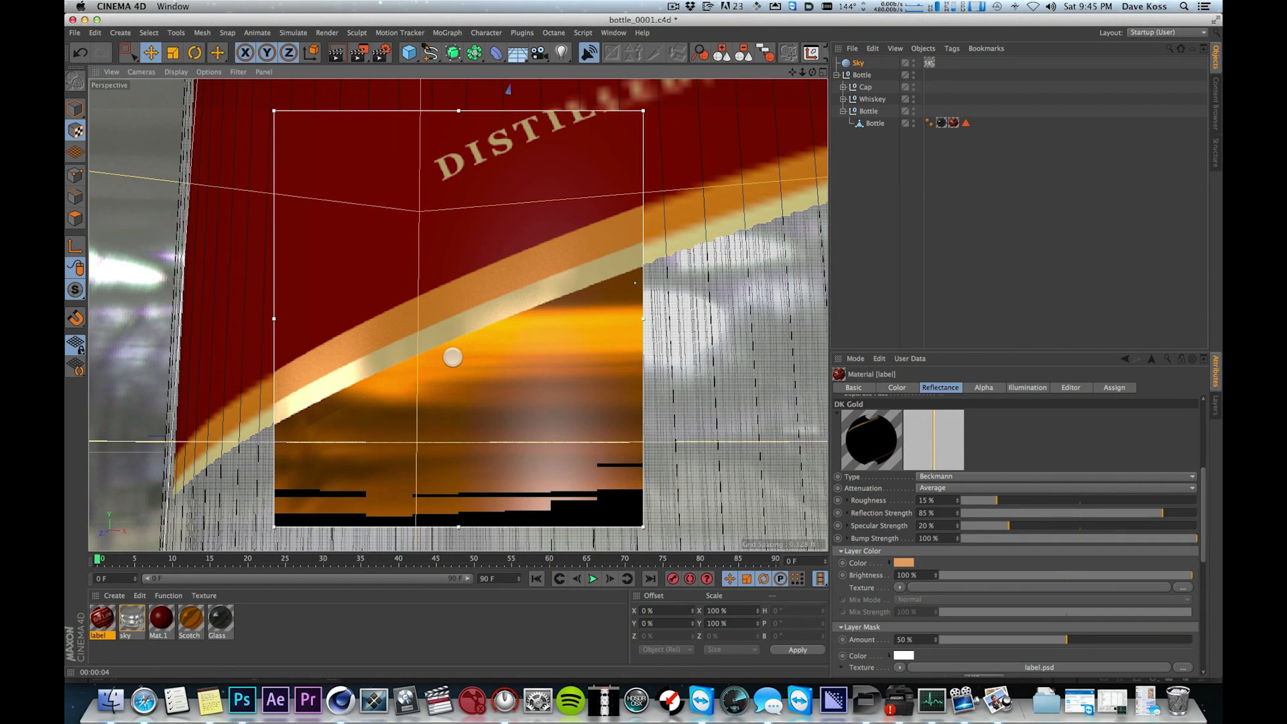
left_click_drag(631, 283, 670, 47)
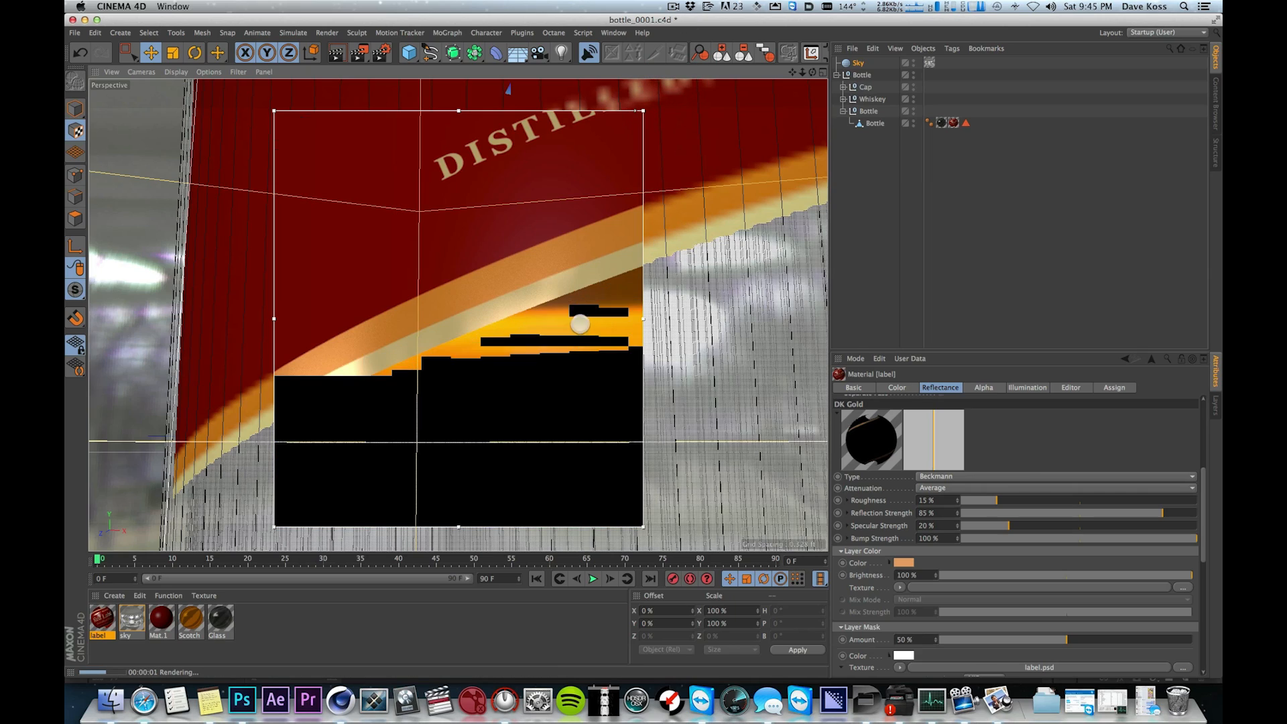
key("2")
left_click_drag(492, 224, 480, 241)
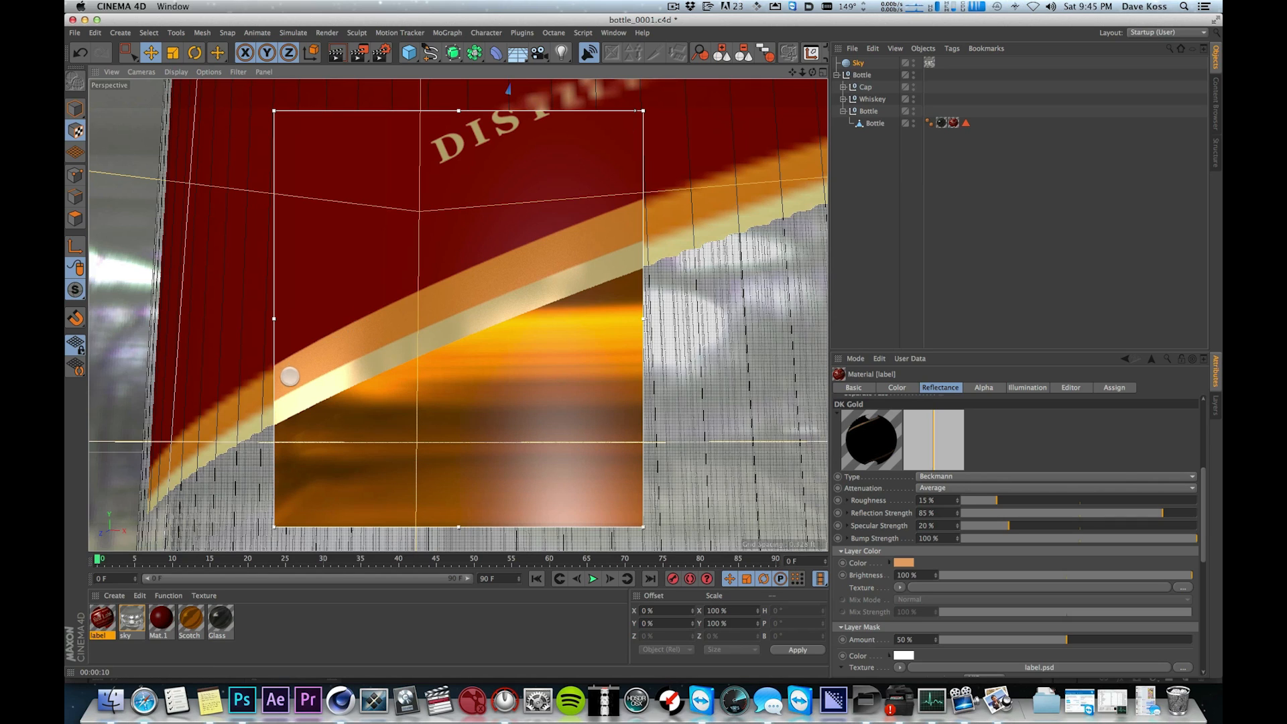
- Try 8 sampling subdivisions in the DK Gold layer's sampling settings and undo the change
left_click(1038, 667)
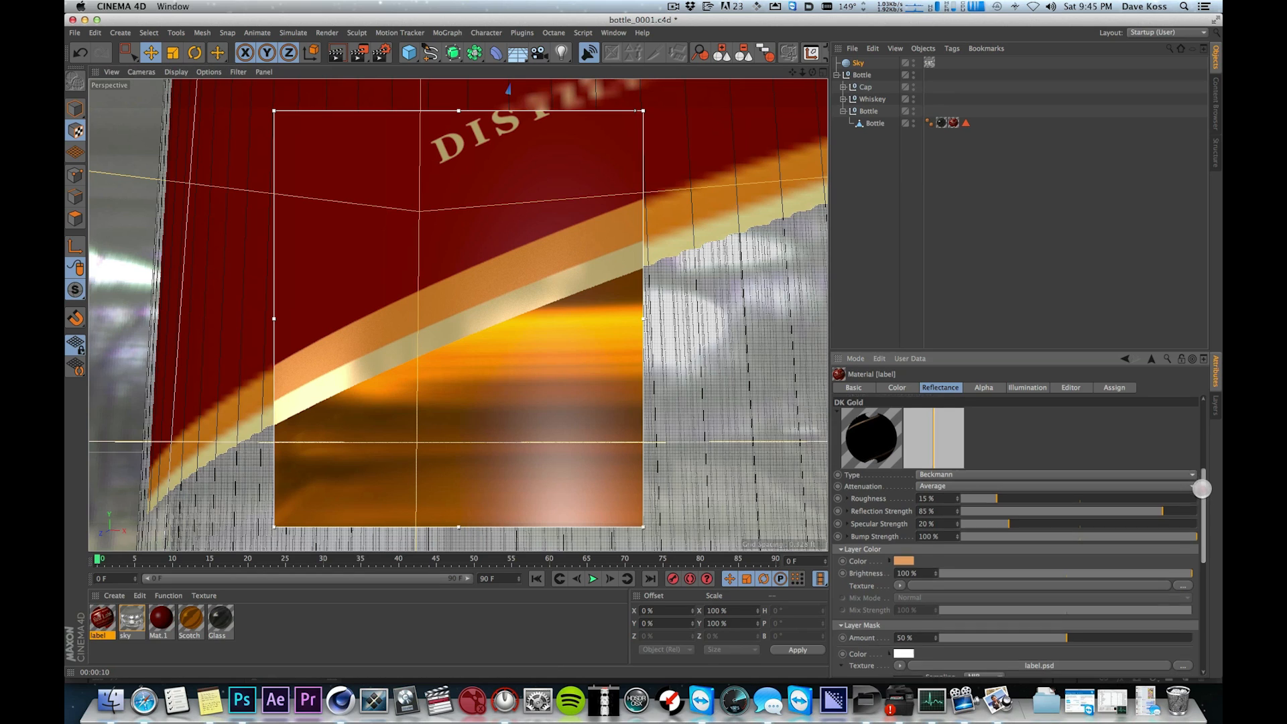
left_click(848, 670)
left_click_drag(1201, 601, 1196, 641)
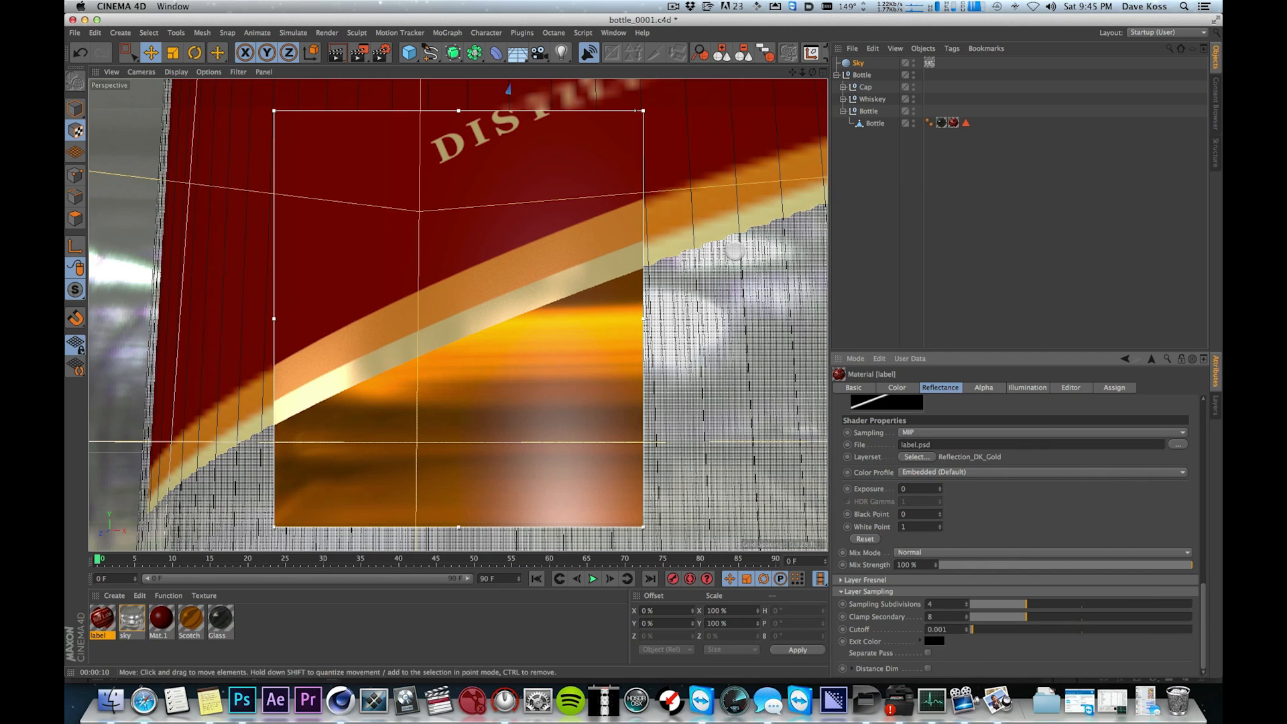
left_click(1025, 198)
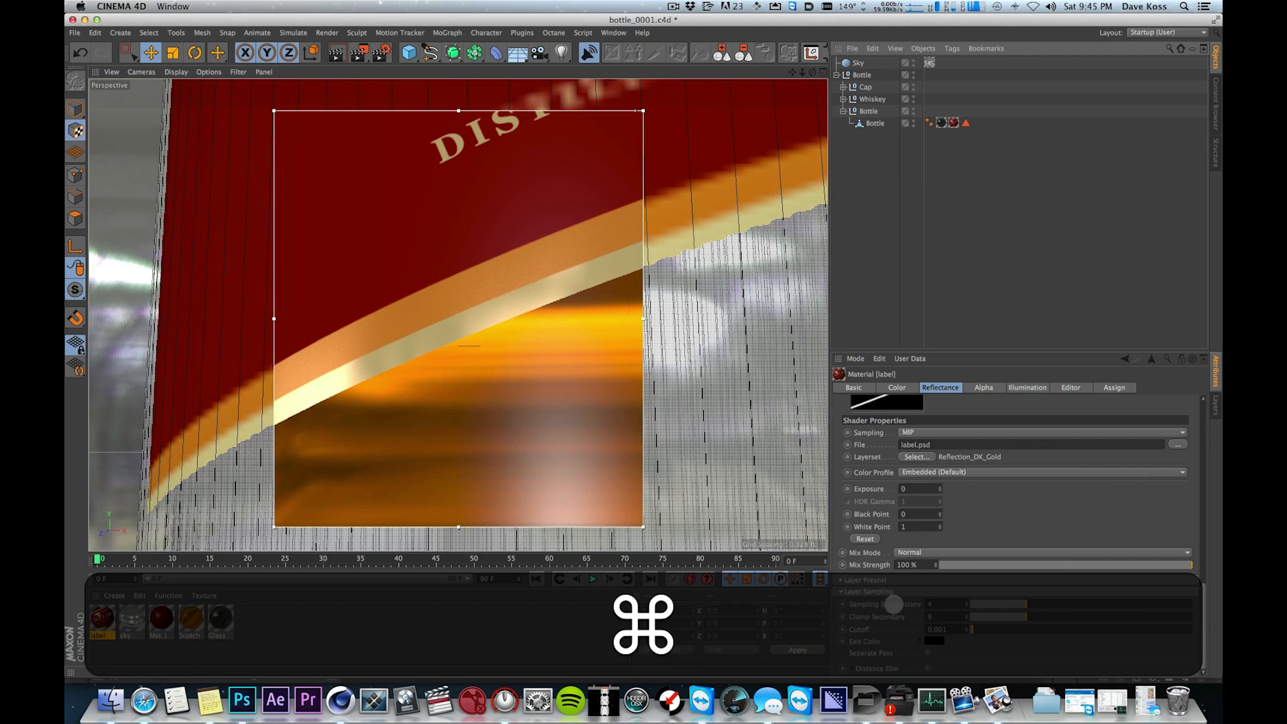
left_click_drag(949, 605, 837, 596)
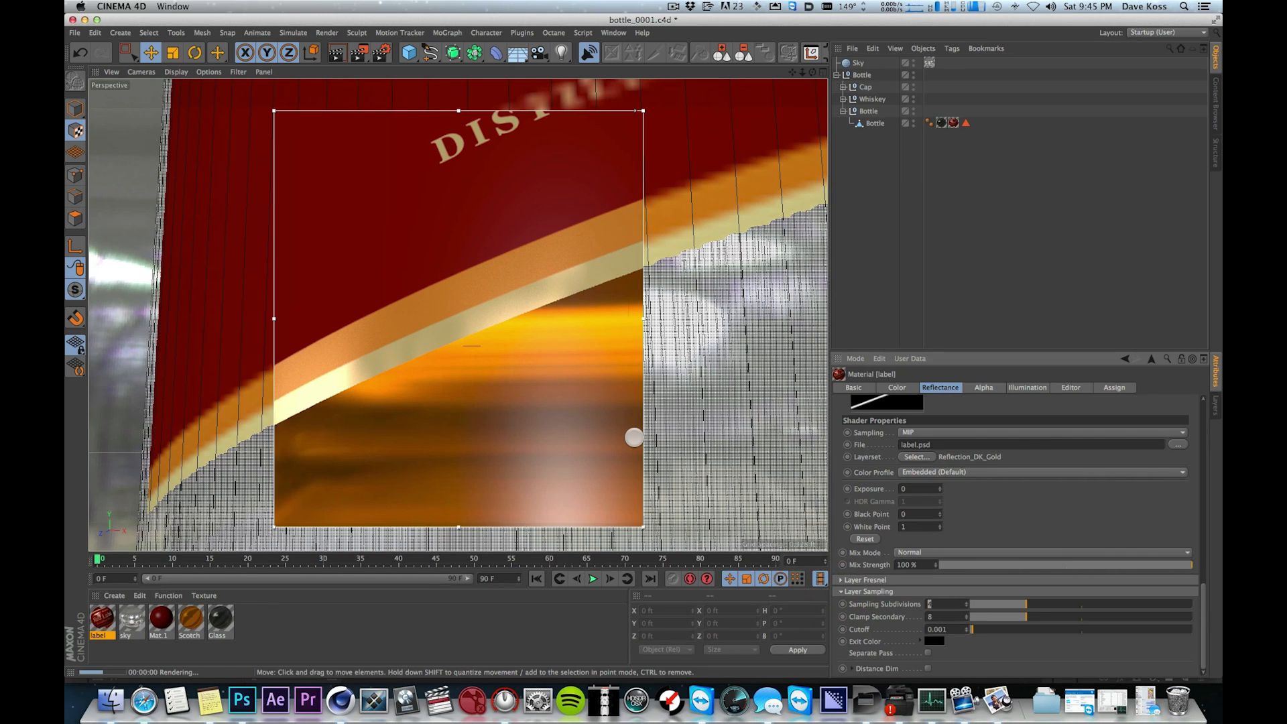
type("8")
key("Return")
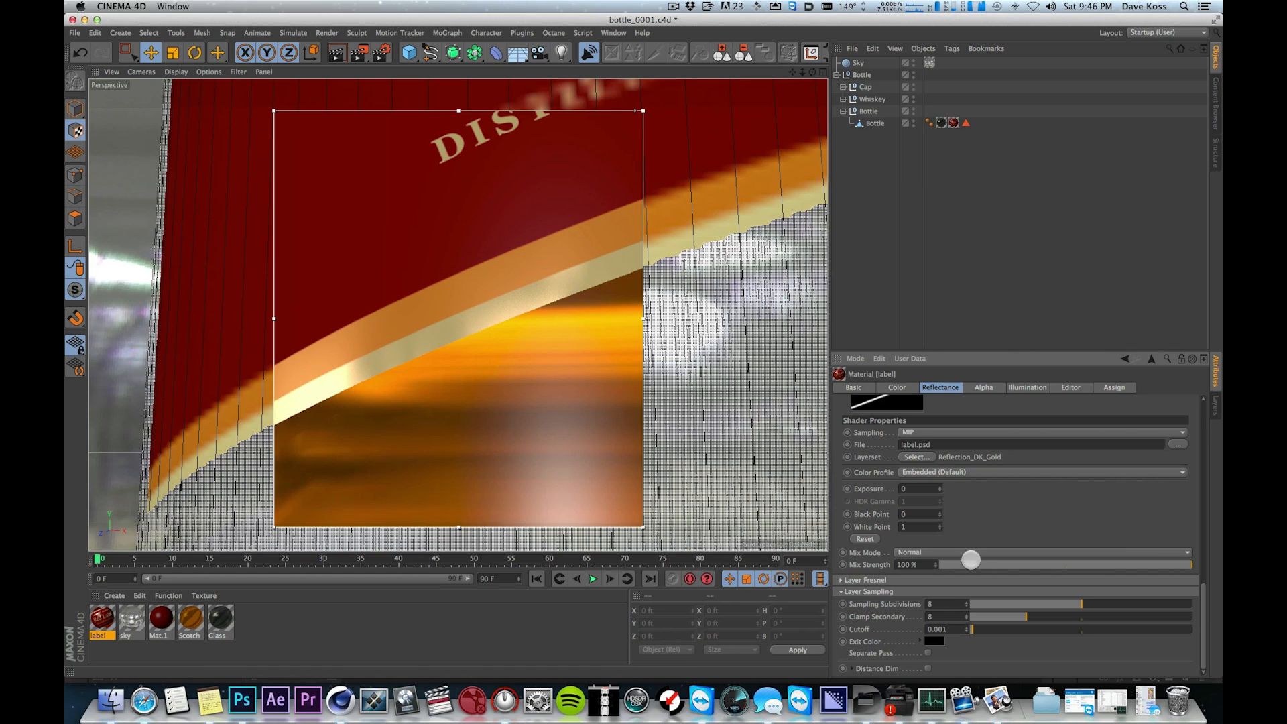
key("super+z")
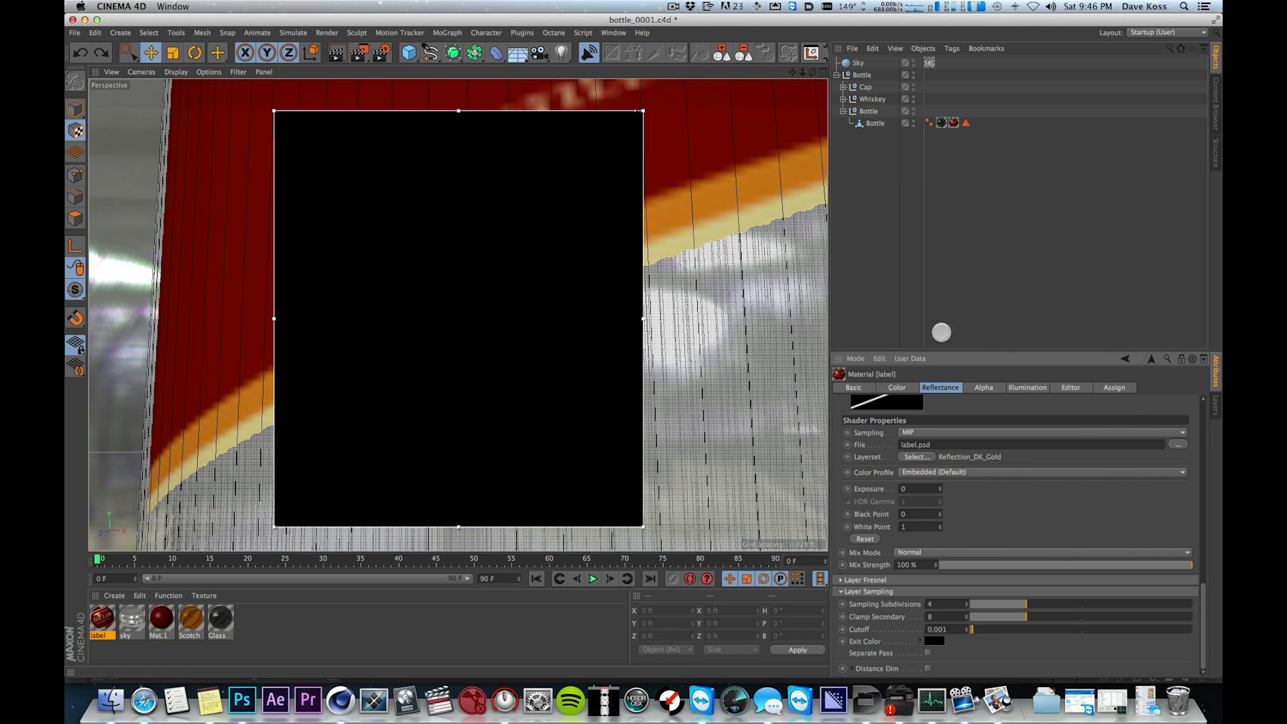
- Switch the renderer in the render settings to Physical
key("super+b")
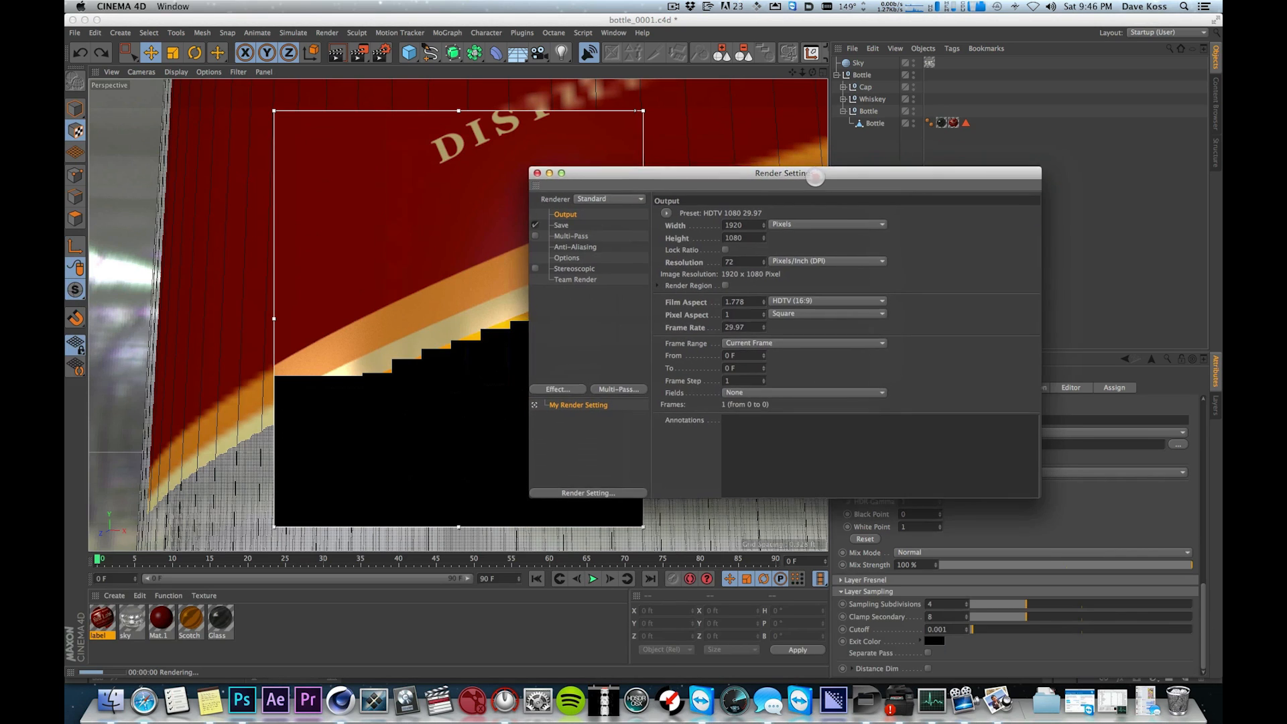
left_click_drag(825, 174, 822, 191)
left_click(606, 213)
left_click(614, 233)
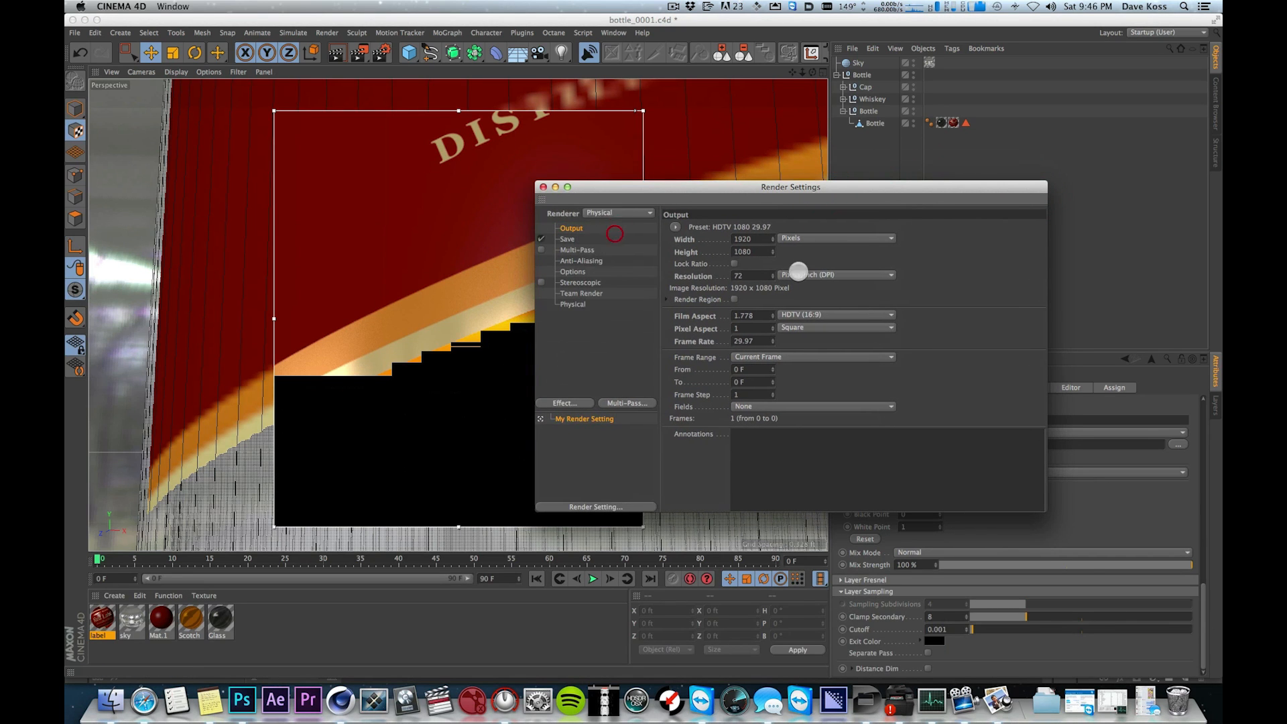
left_click(543, 187)
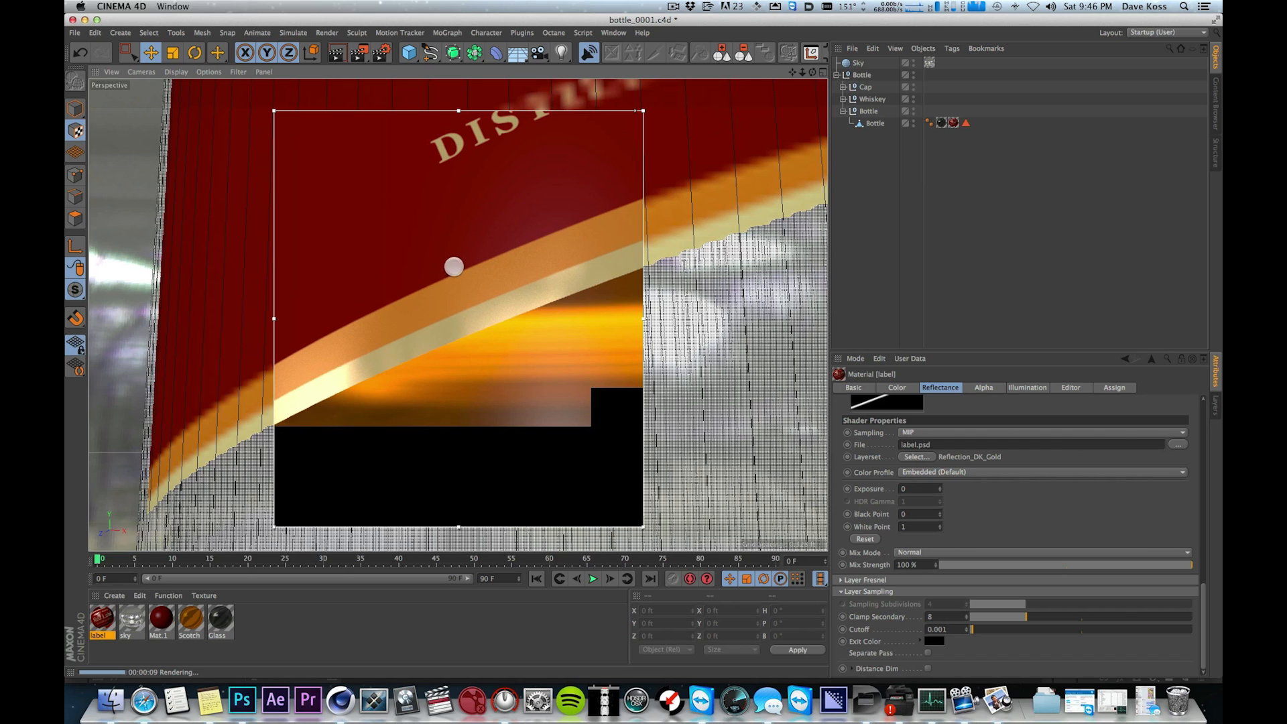
- Turn off the interactive render region and frame the whole label on the bottle
left_click(969, 192)
key("alt+r")
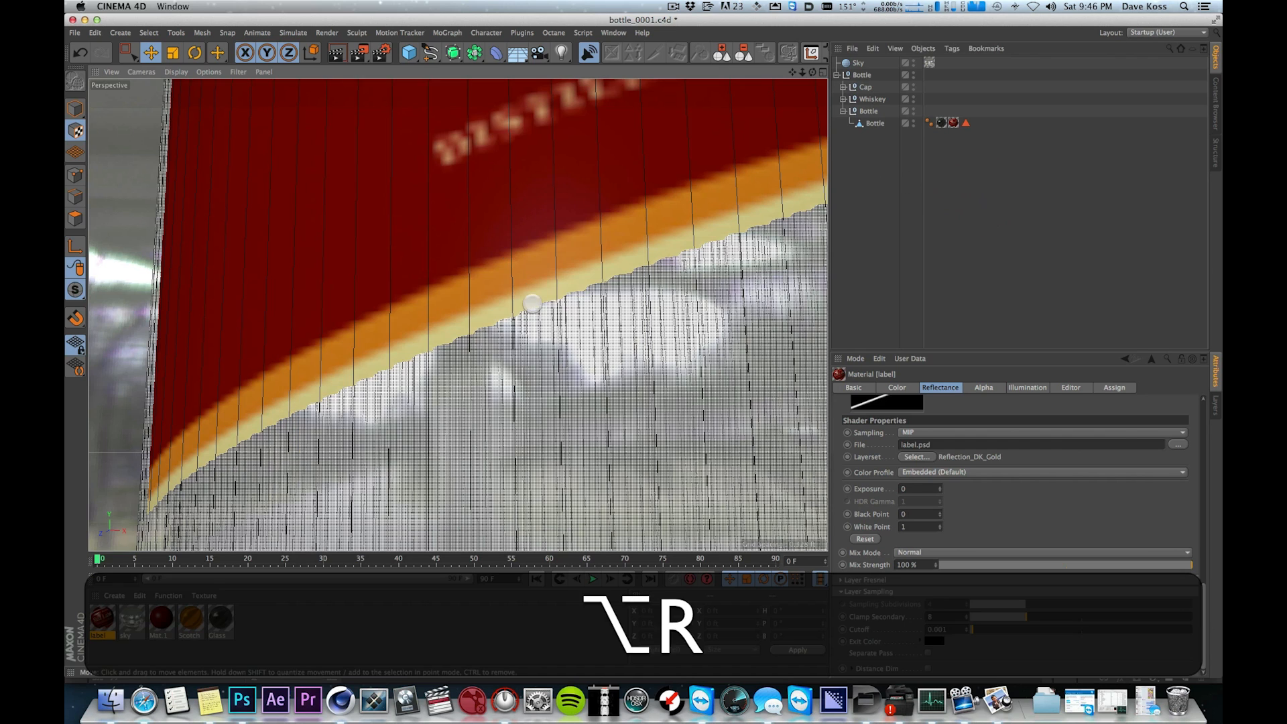
key("alt+2")
key("1")
left_click_drag(652, 175, 449, 236)
key("2")
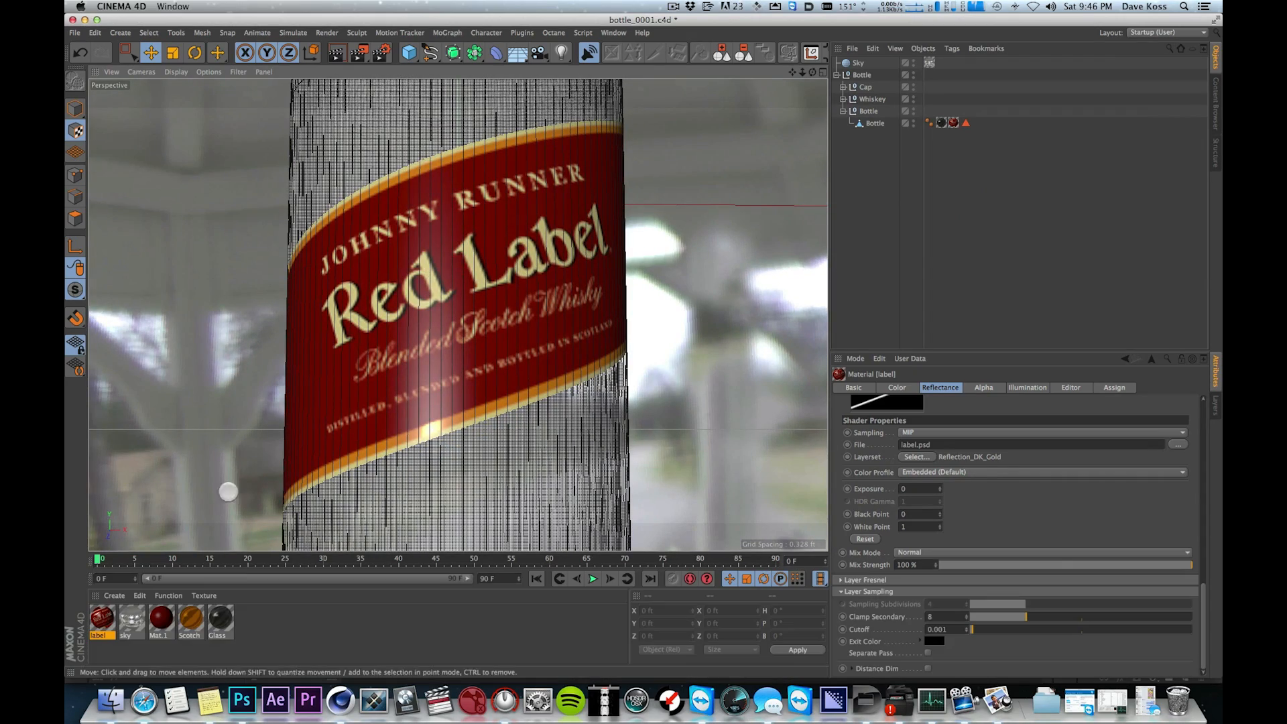
- Add a Beckmann reflectance layer to the label material and name it Red
left_click_drag(1201, 598, 1142, 316)
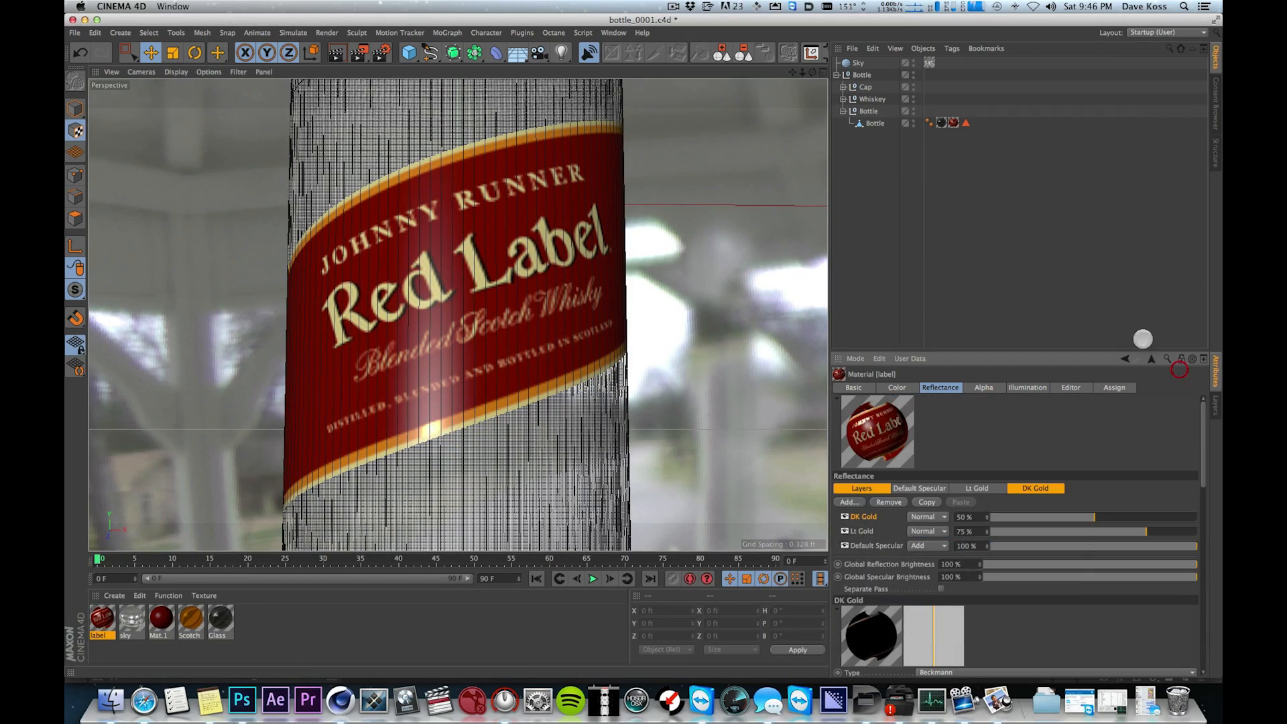
left_click(848, 501)
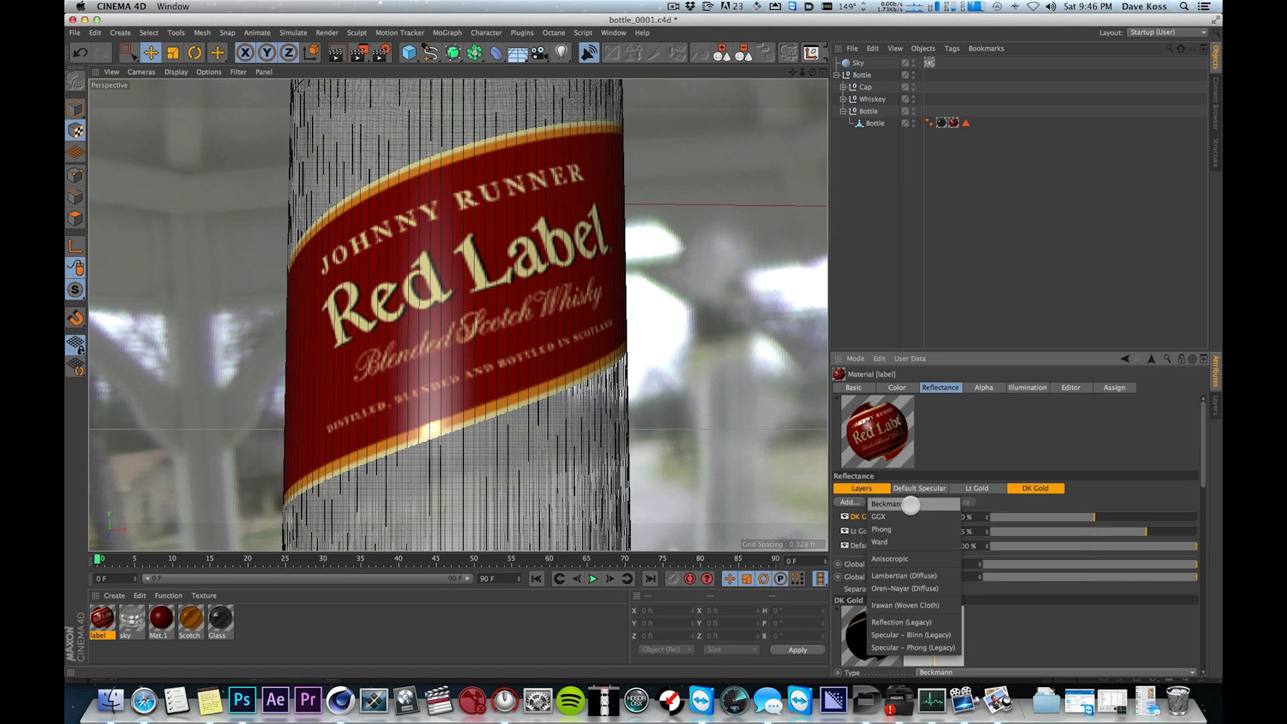
left_click(860, 516)
double_click(860, 517)
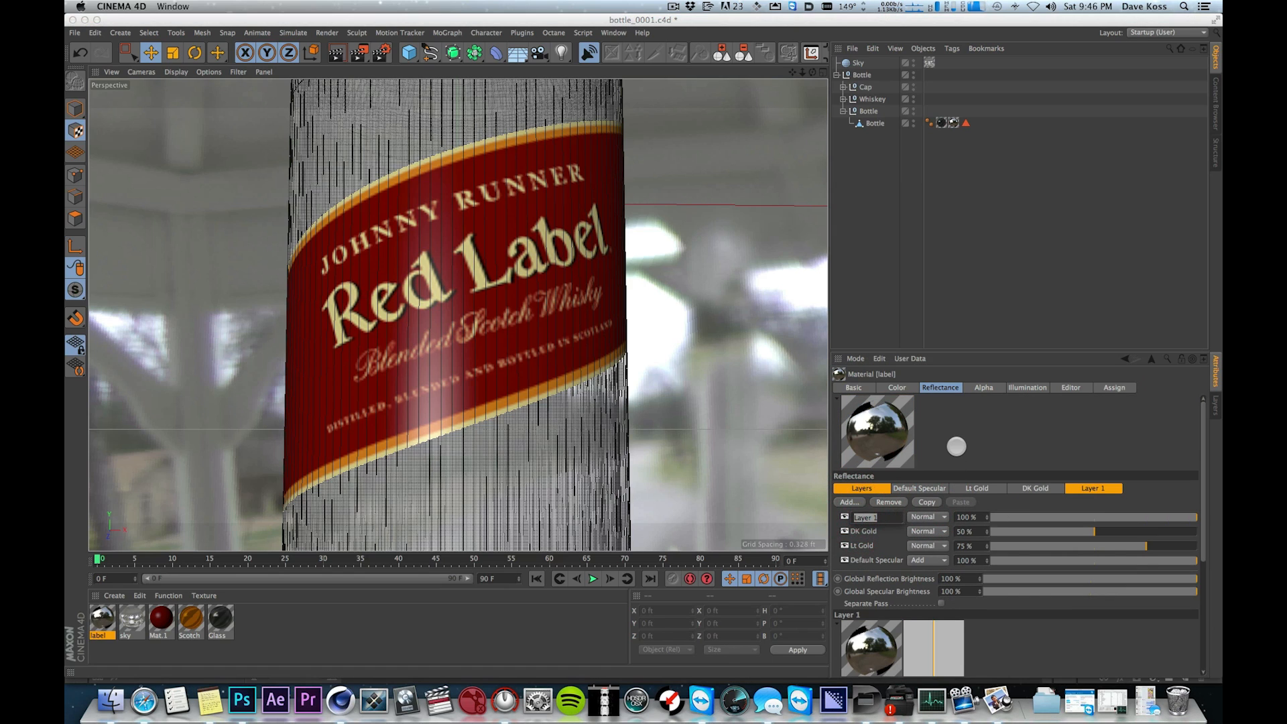
type("Red")
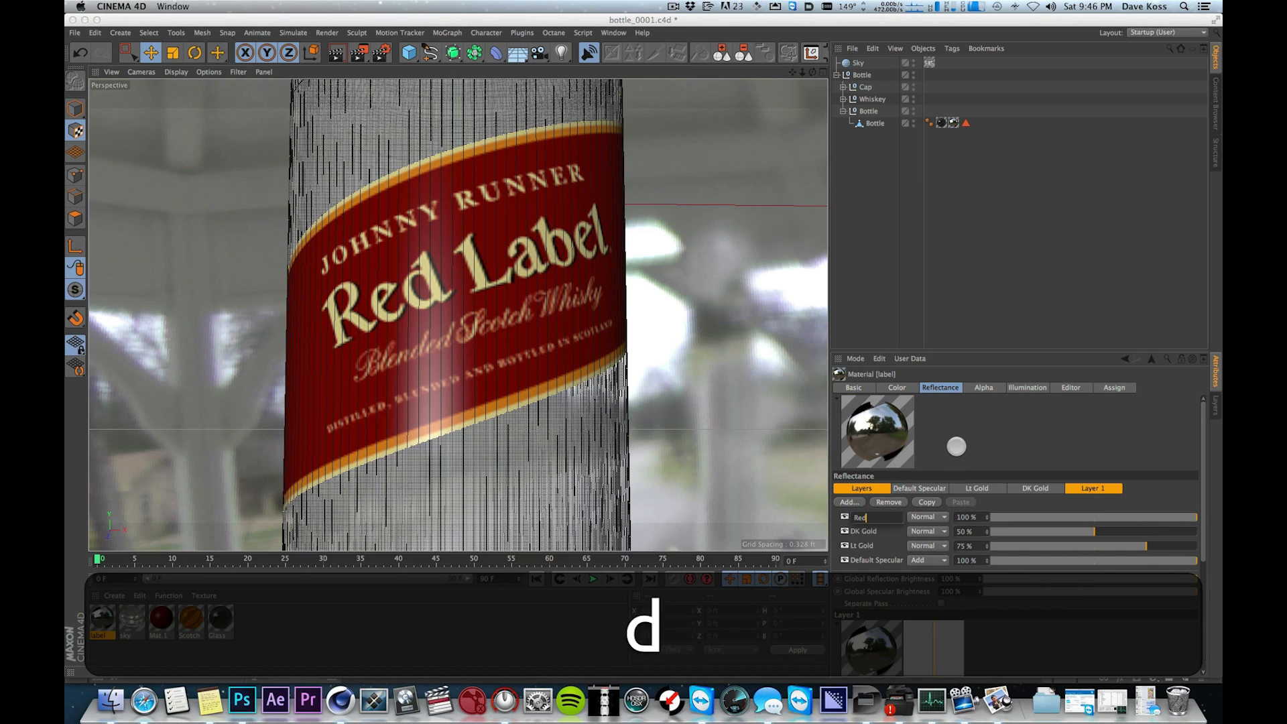
key("Return")
- Load label.psd as the texture of the Red layer's mask
scroll(1197, 497, "down", 5)
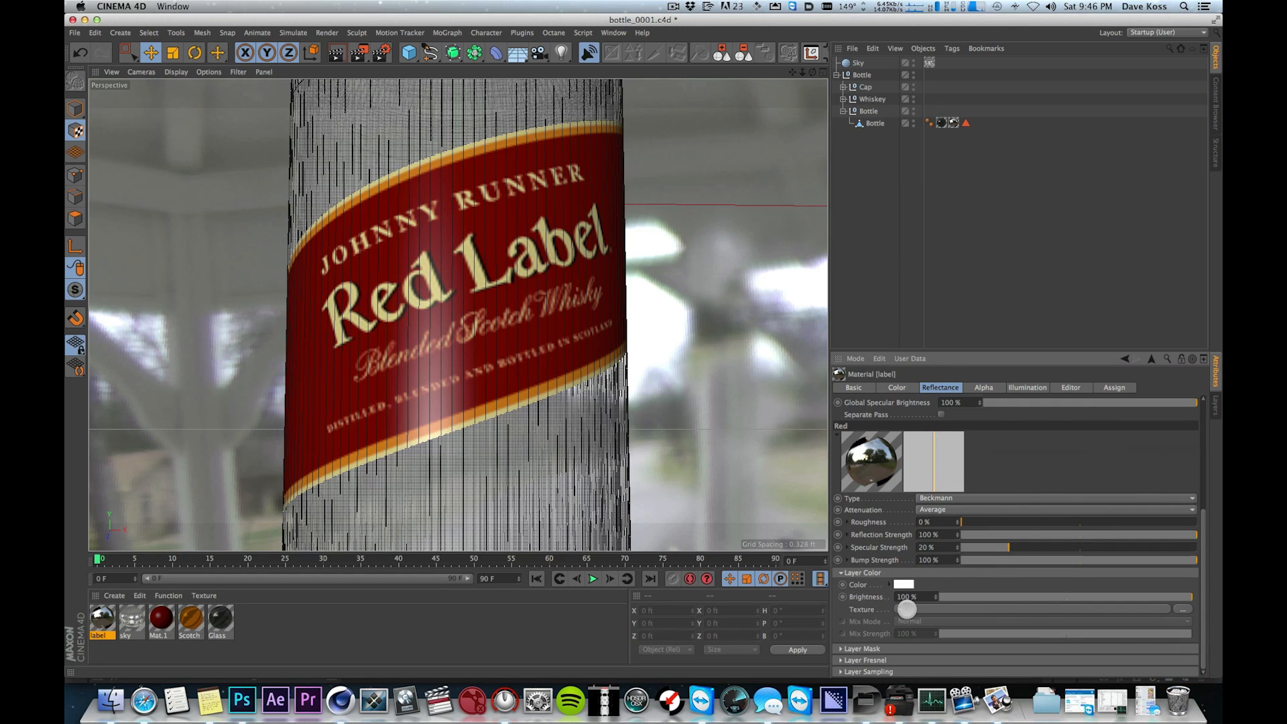
left_click(840, 649)
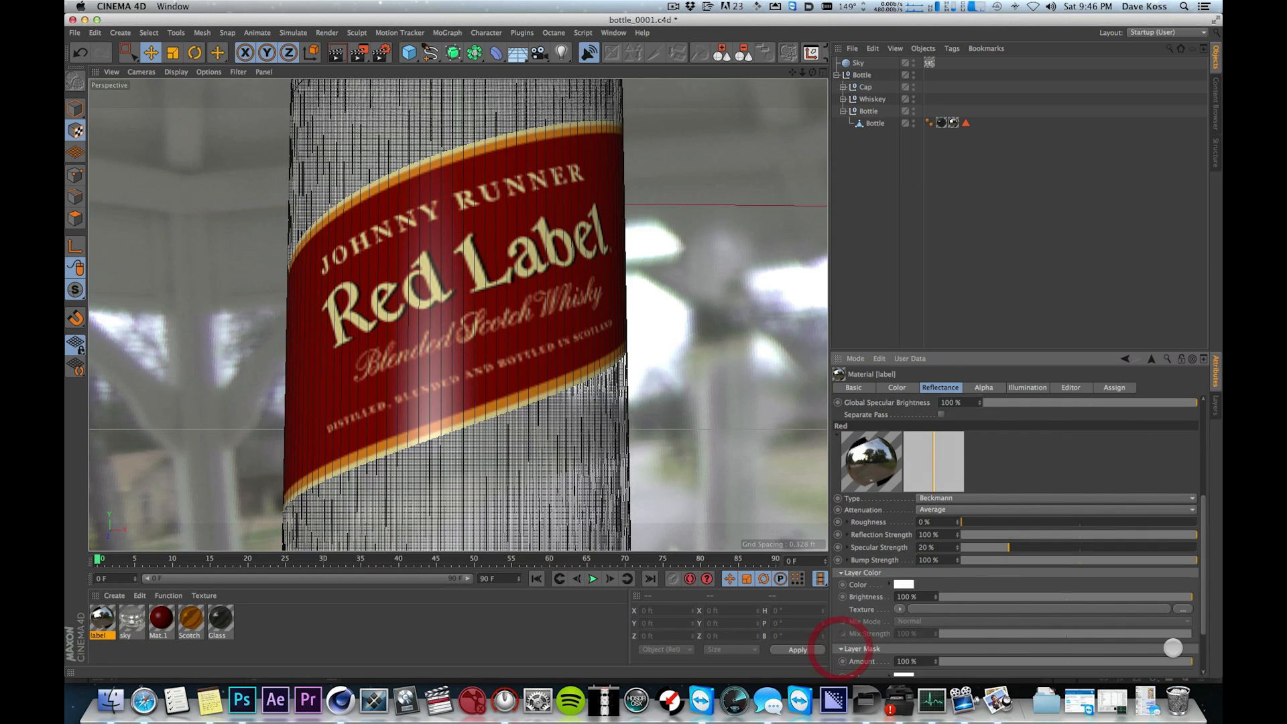
scroll(1199, 613, "down", 2)
left_click(899, 621)
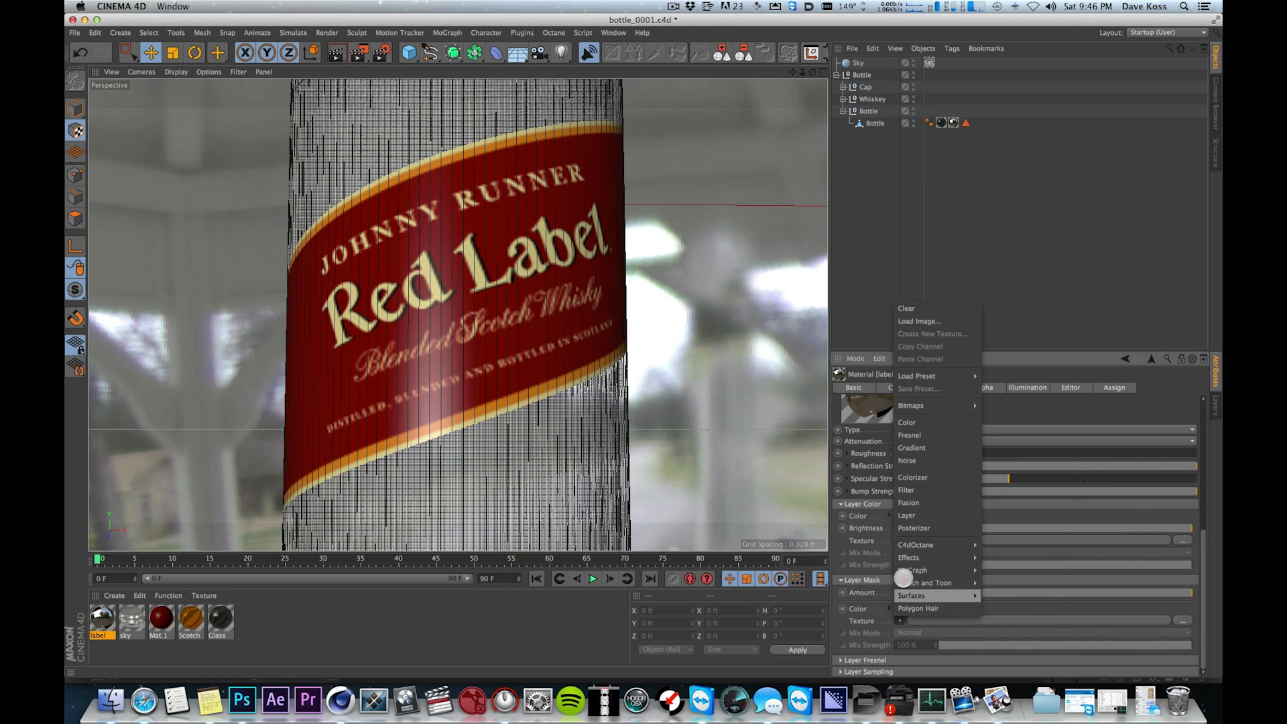
left_click(1002, 417)
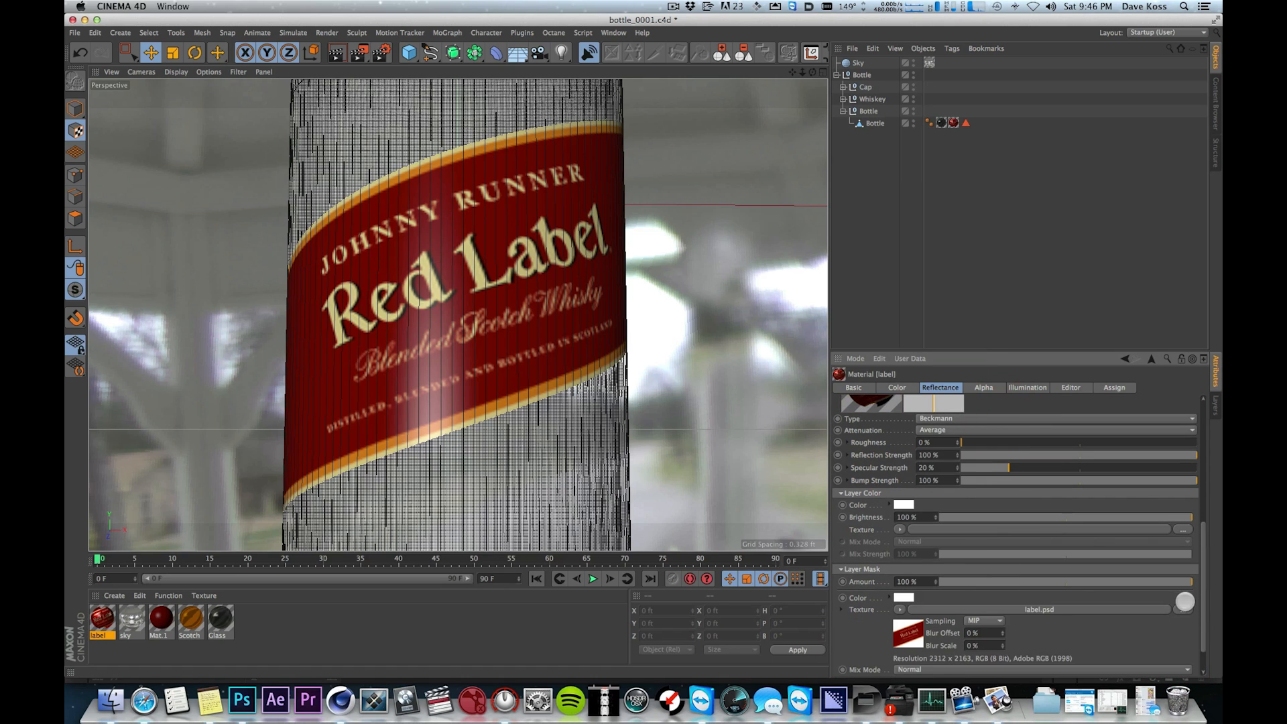
- Choose Reflection_Red as the layerset of label.psd in the Red layer's mask
left_click_drag(1204, 592, 1181, 664)
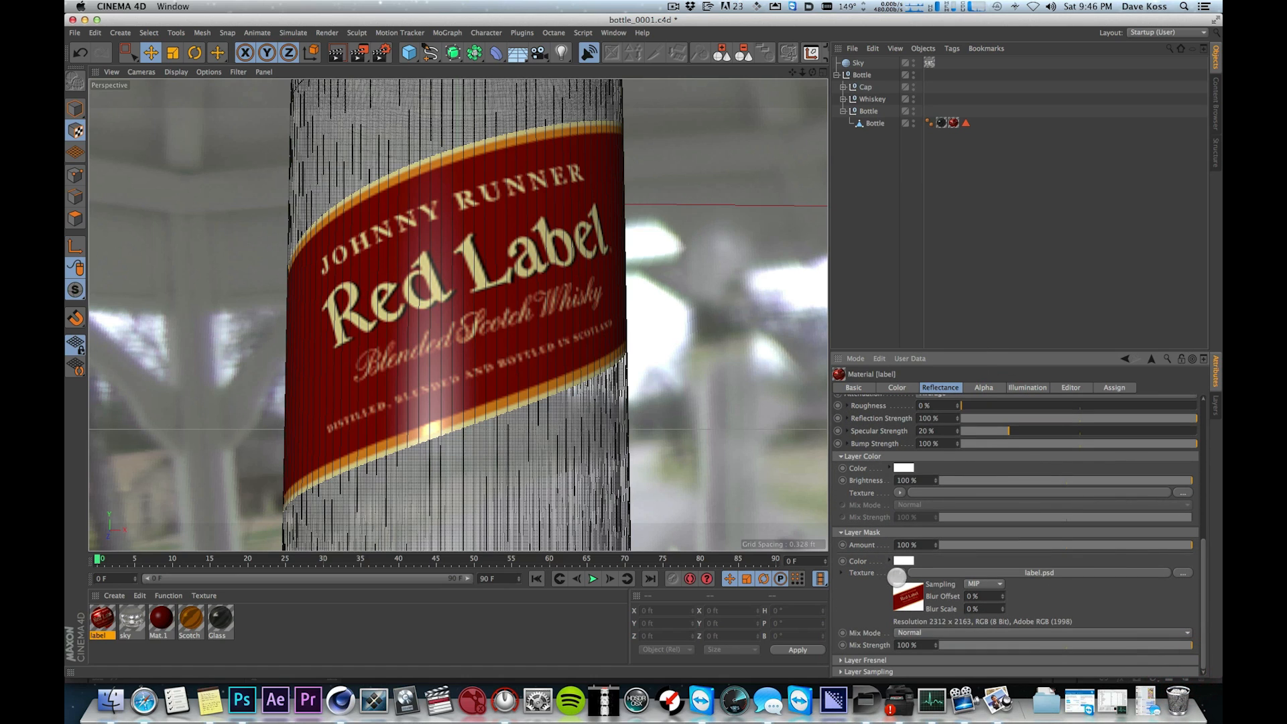
left_click(838, 574)
left_click_drag(1197, 589, 1199, 619)
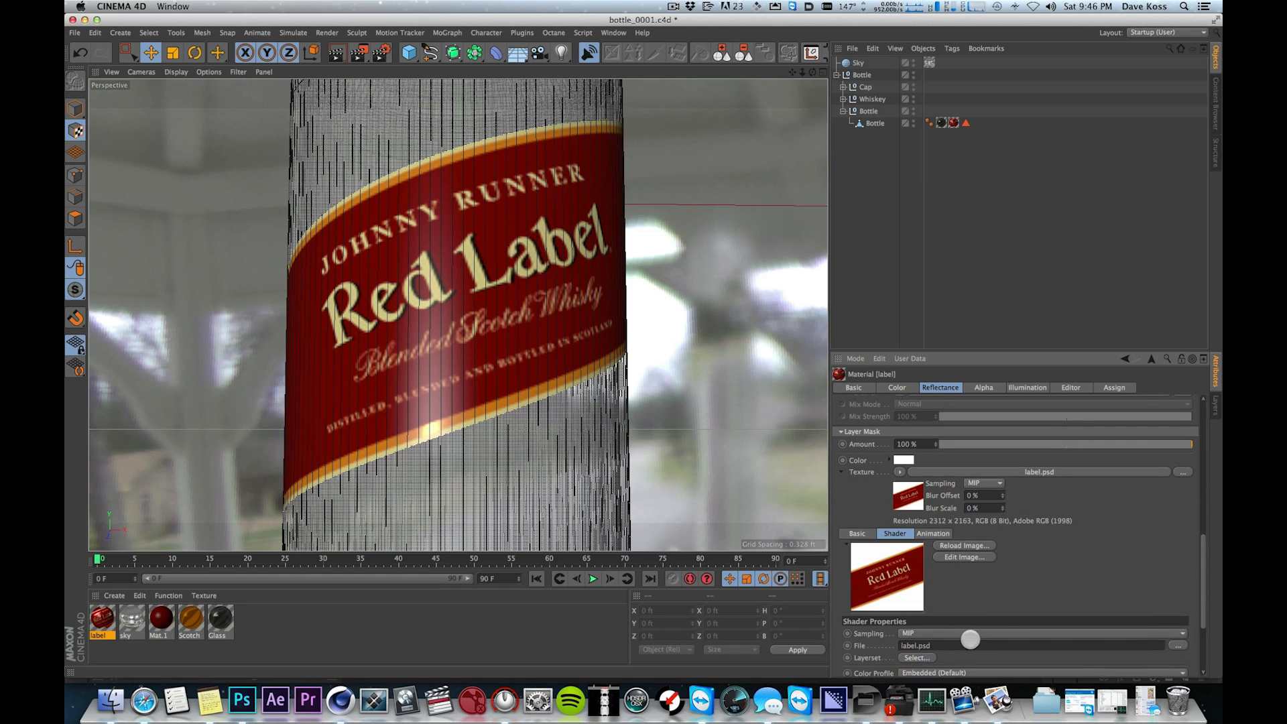
left_click(918, 657)
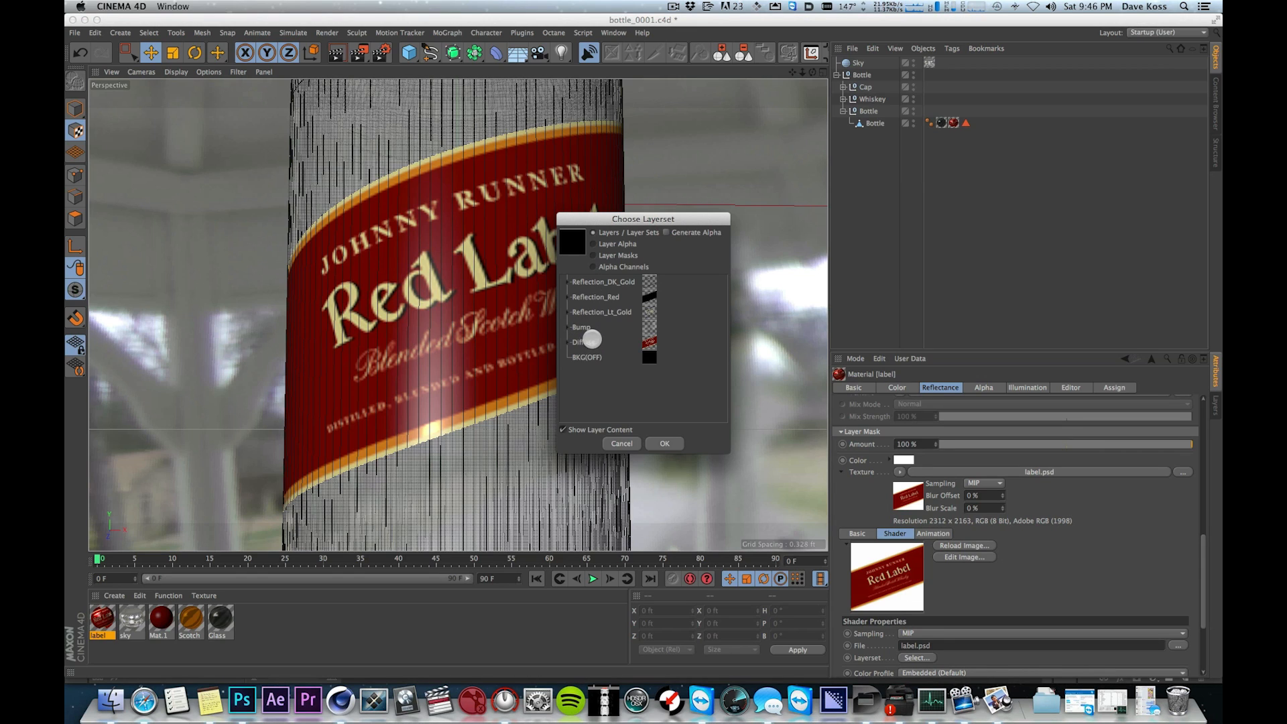
left_click(594, 297)
left_click(662, 443)
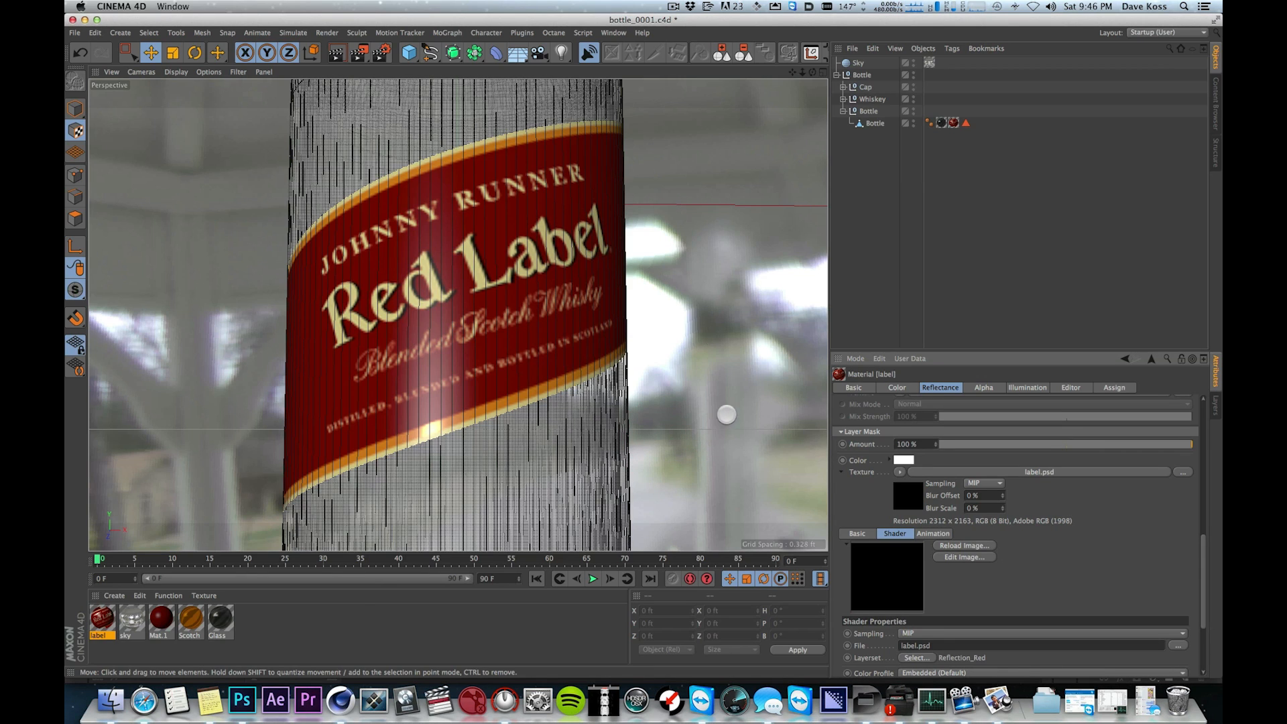
- Turn on the interactive render region over the label and switch the Red mask's layerset to the Layer Alpha of Reflection_Red
scroll(1200, 553, "down", 1)
key("alt+r")
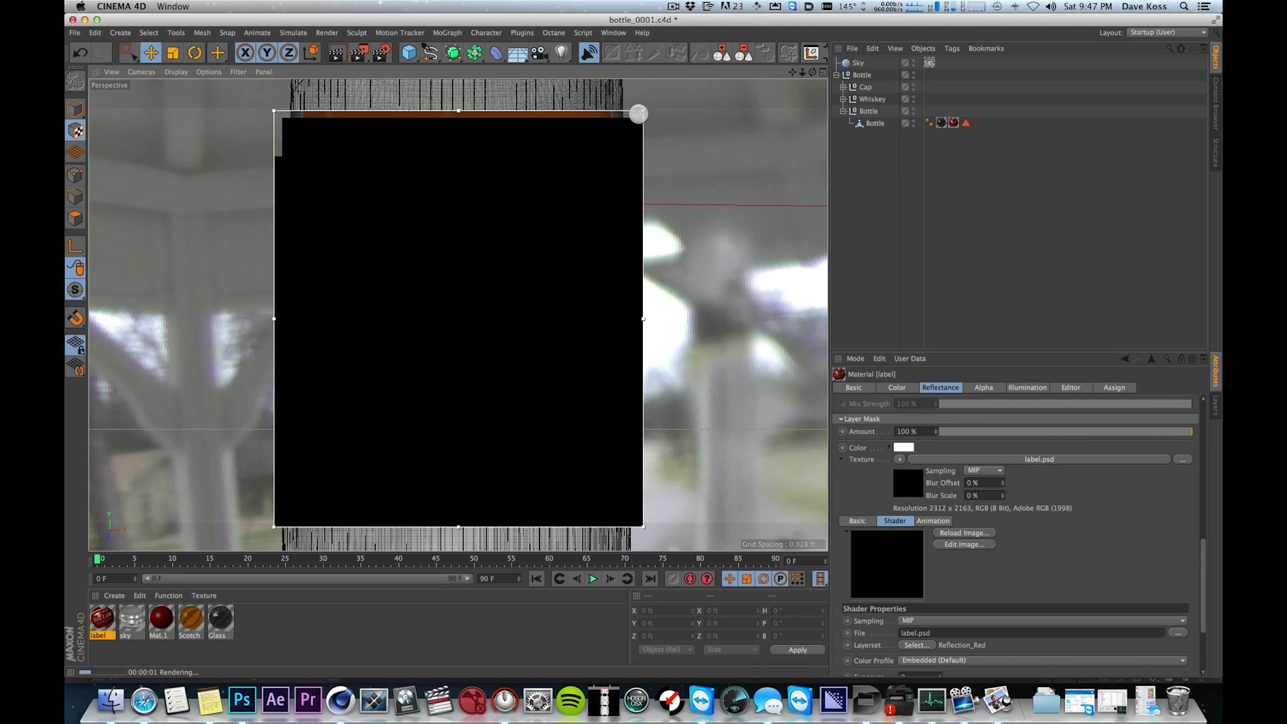
left_click(629, 116)
left_click_drag(646, 297, 647, 307)
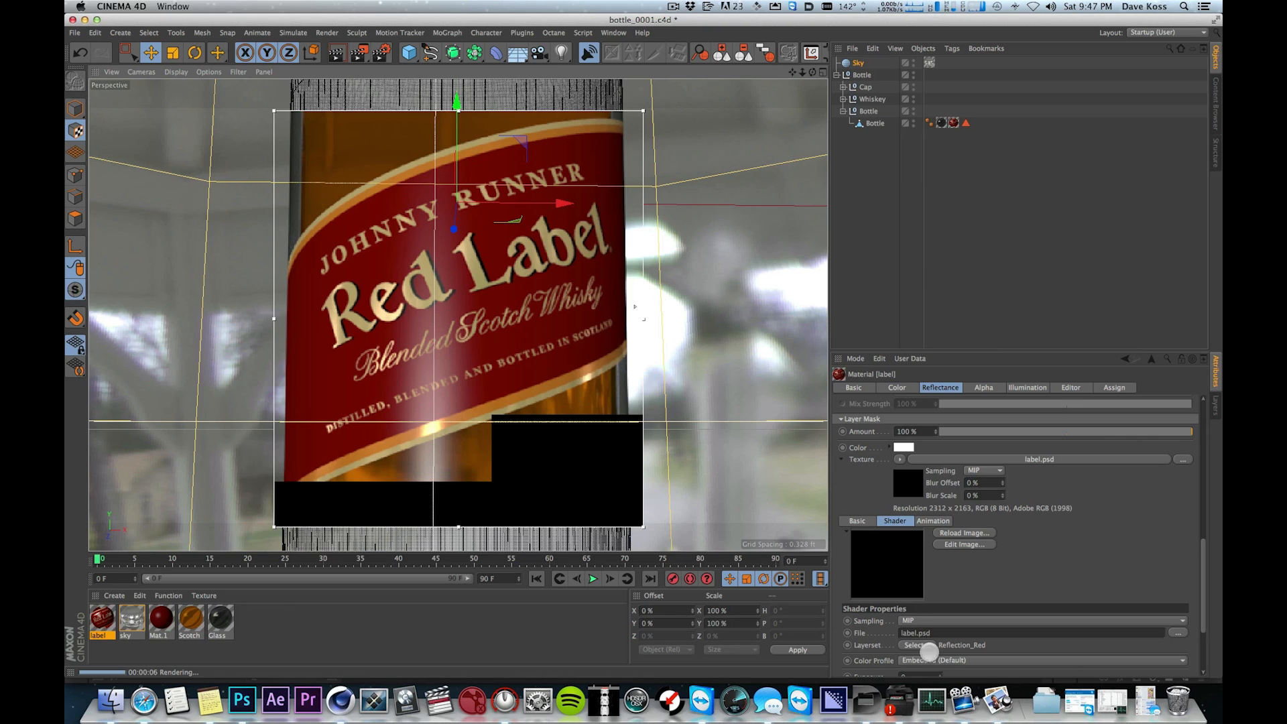
left_click(917, 645)
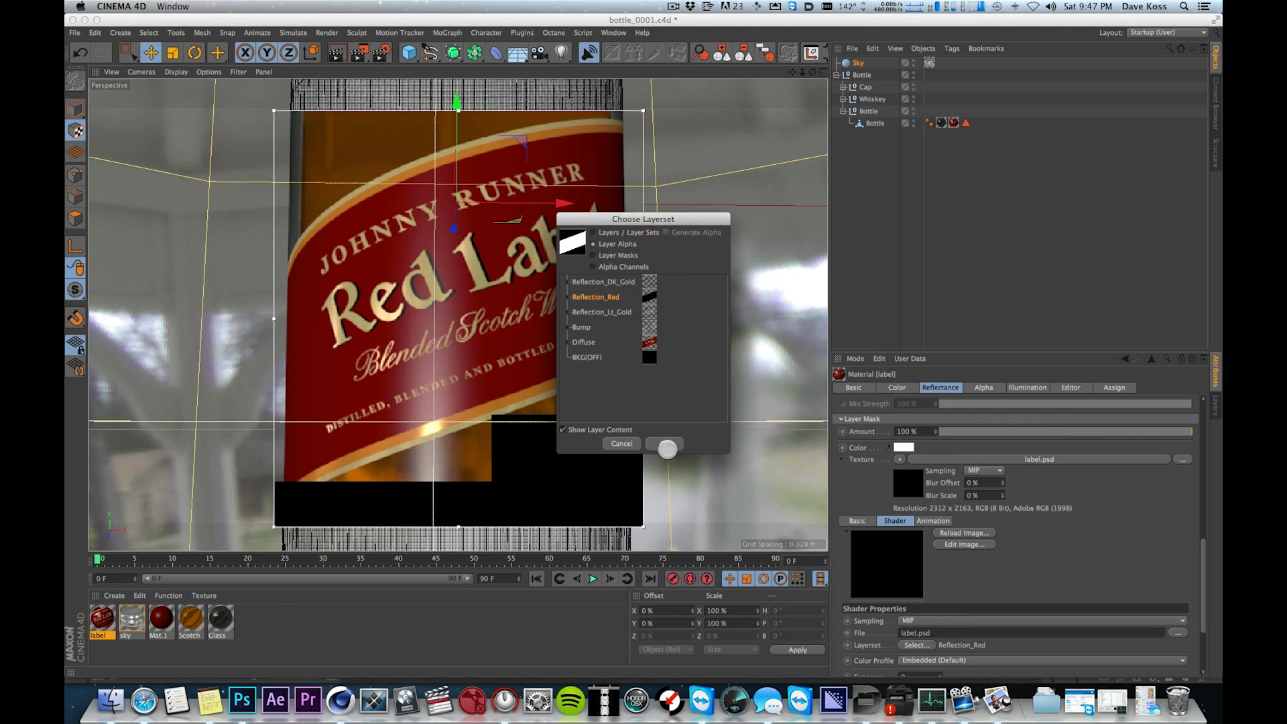
left_click(664, 443)
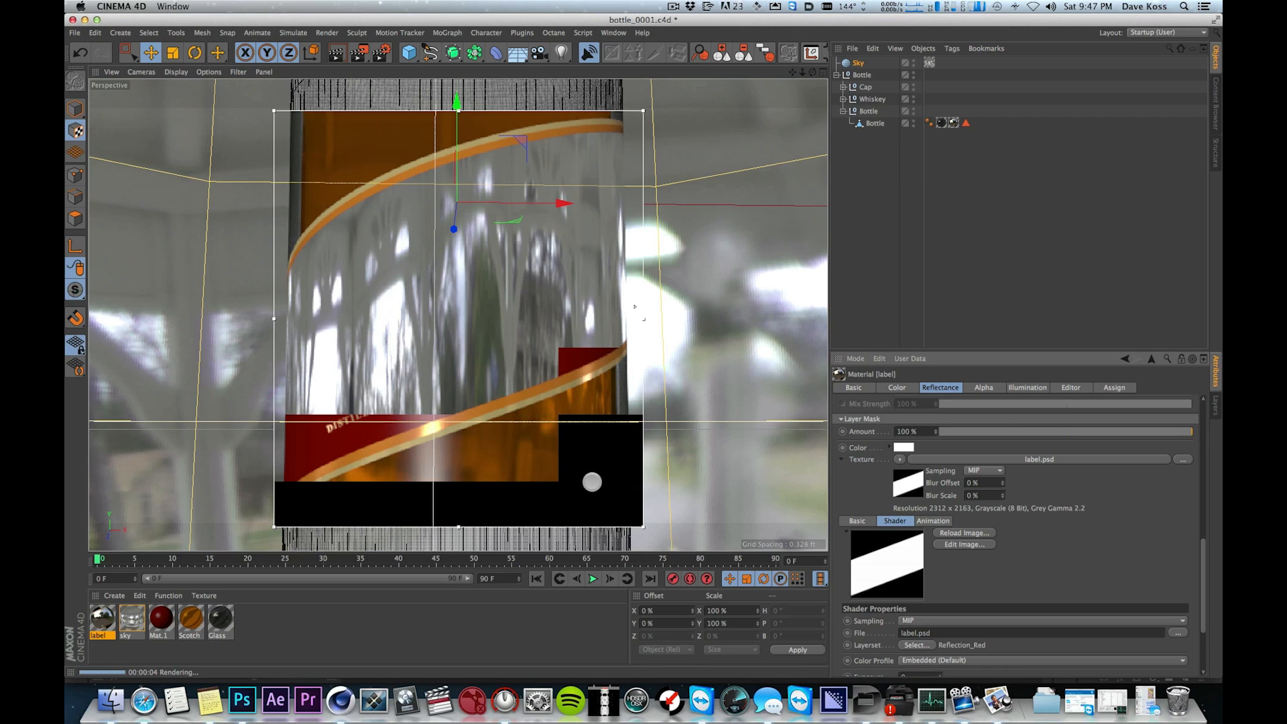
- Move the Red layer below Lt Gold in the reflectance layer stack
left_click_drag(1201, 549, 1216, 430)
scroll(1210, 462, "up", 5)
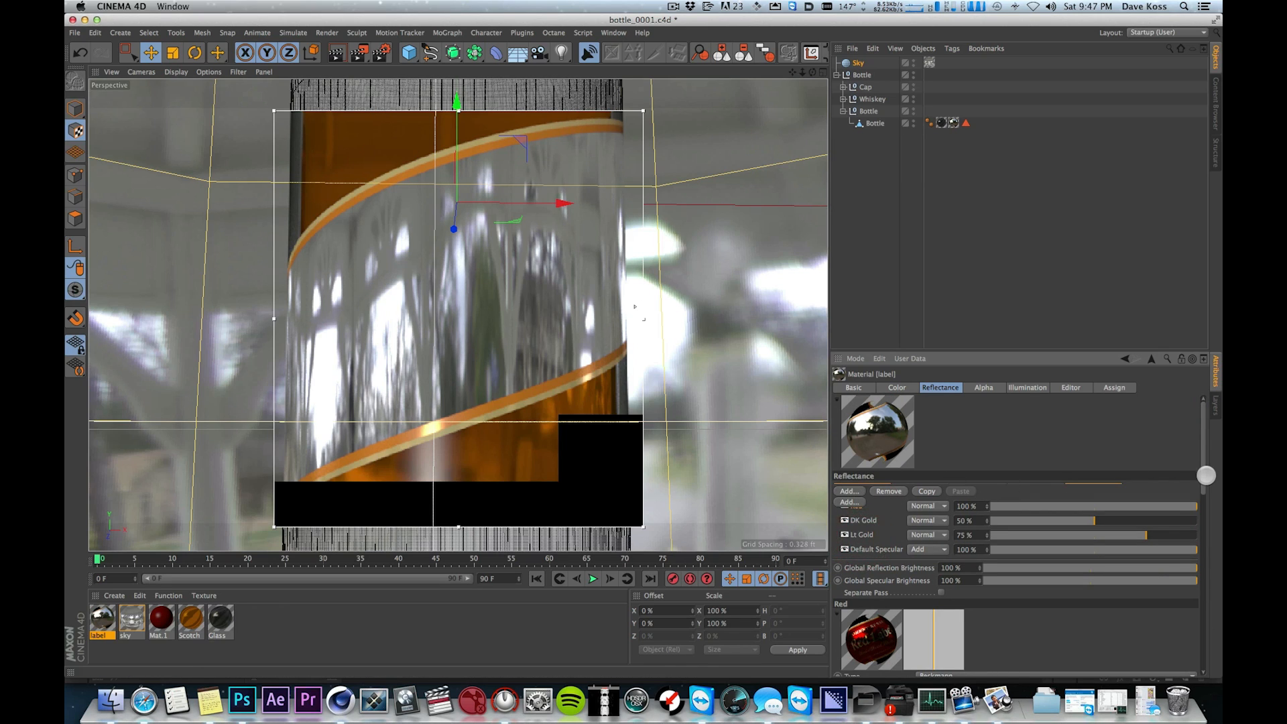
left_click_drag(1201, 454, 1214, 394)
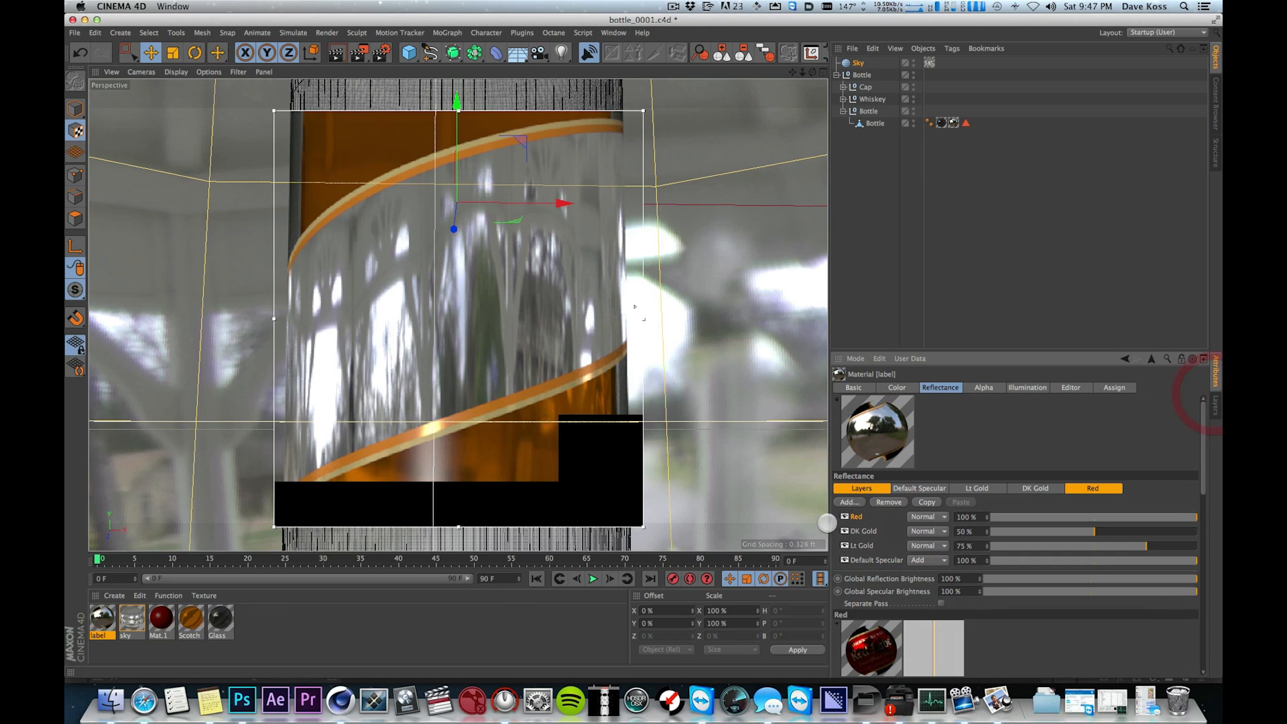
left_click_drag(852, 532, 855, 545)
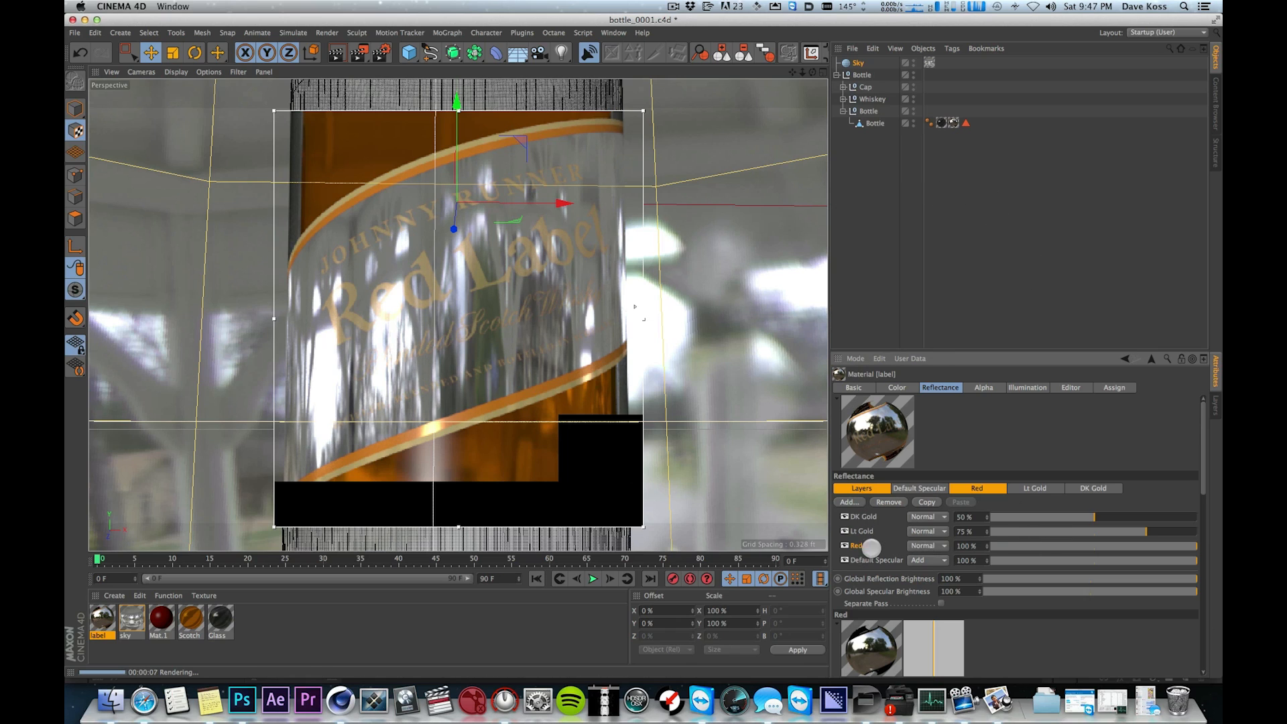
- Lower the Red layer's opacity to 0% for comparison and raise it to 50%
left_click_drag(1129, 549, 998, 549)
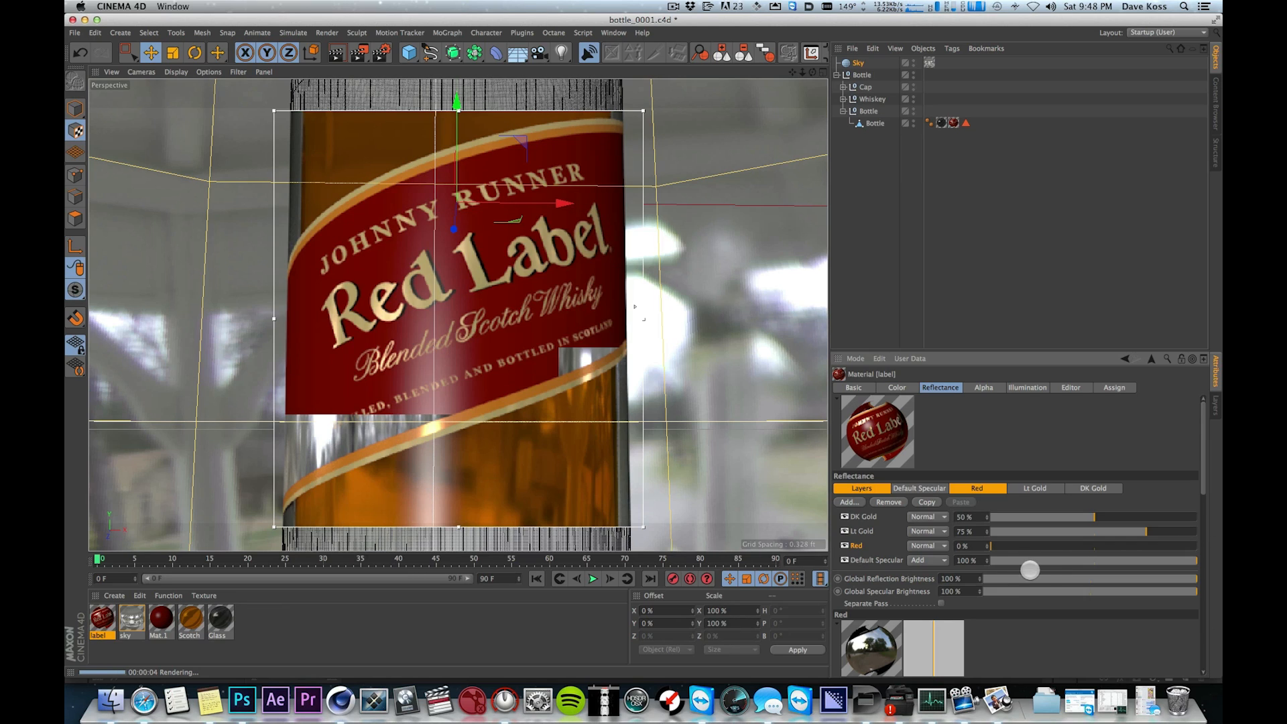
left_click_drag(975, 547, 856, 518)
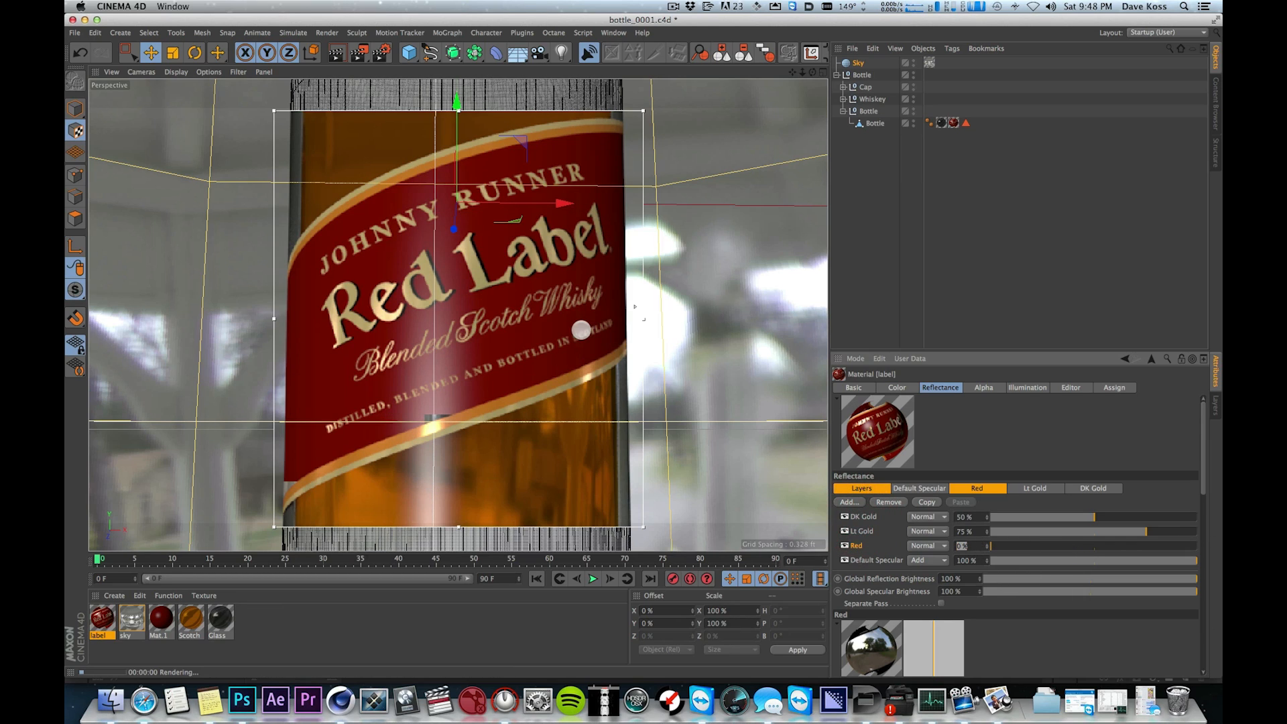
type("50")
key("Return")
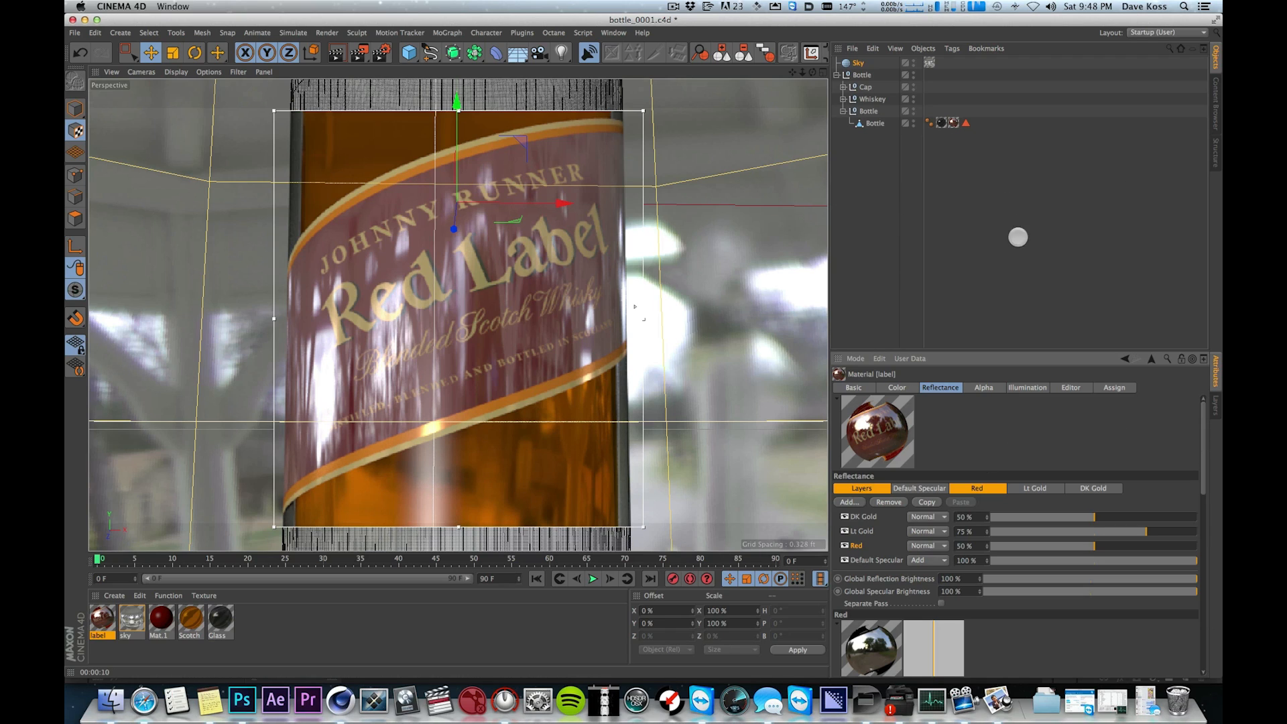
- Set the Red layer's reflection strength to 50%
left_click_drag(1205, 469, 1187, 597)
scroll(1187, 598, "up", 5)
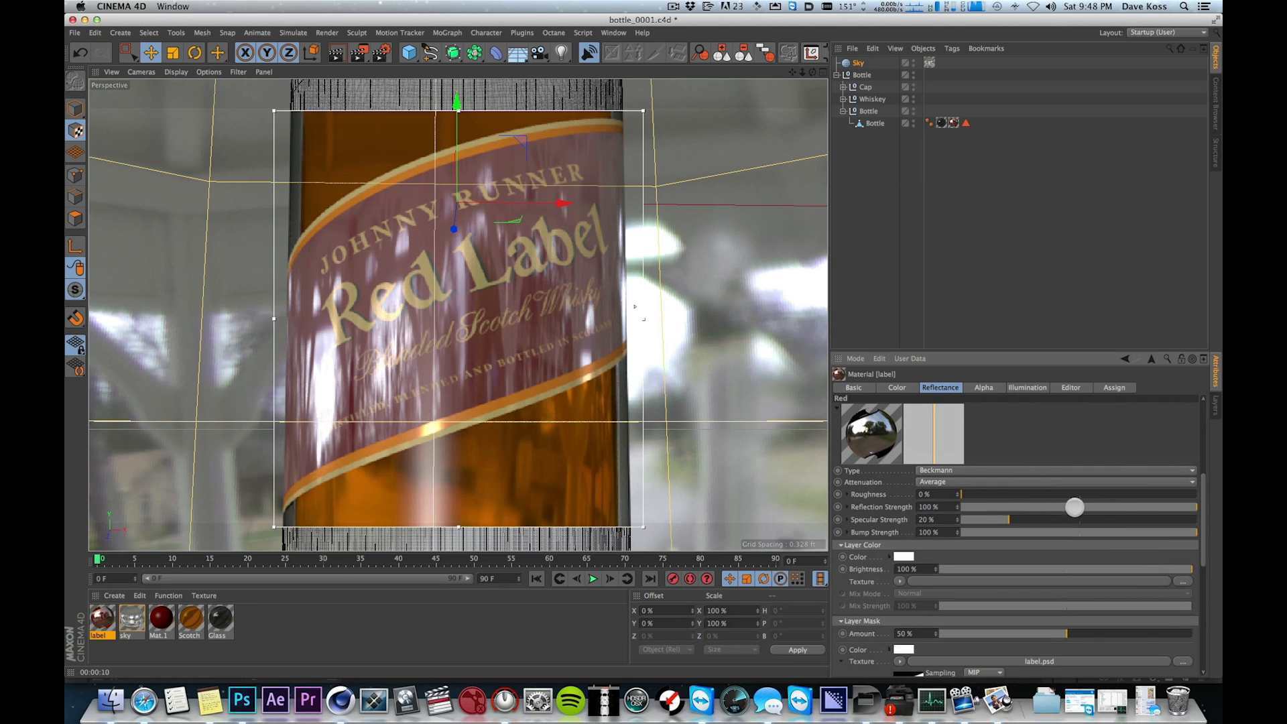
left_click(1076, 507)
left_click(958, 507)
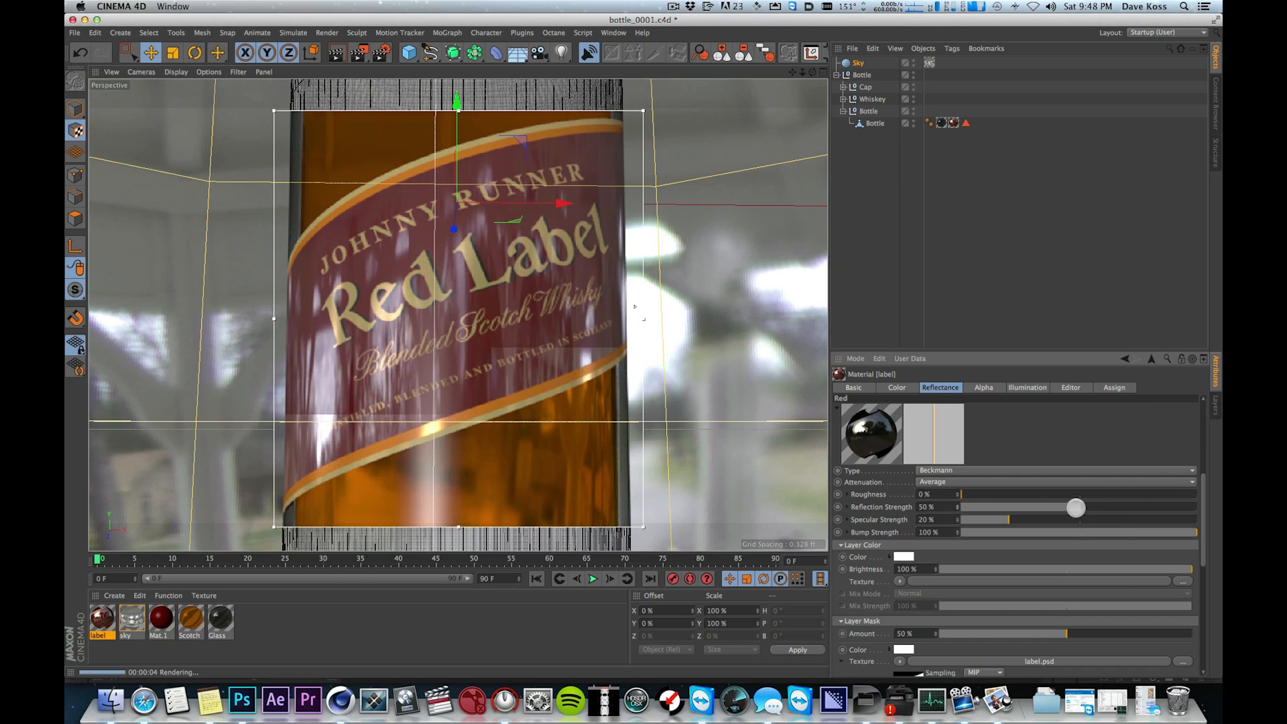
- Reduce the Red layer's opacity to 40% and further to 30%
left_click_drag(1203, 511, 1192, 419)
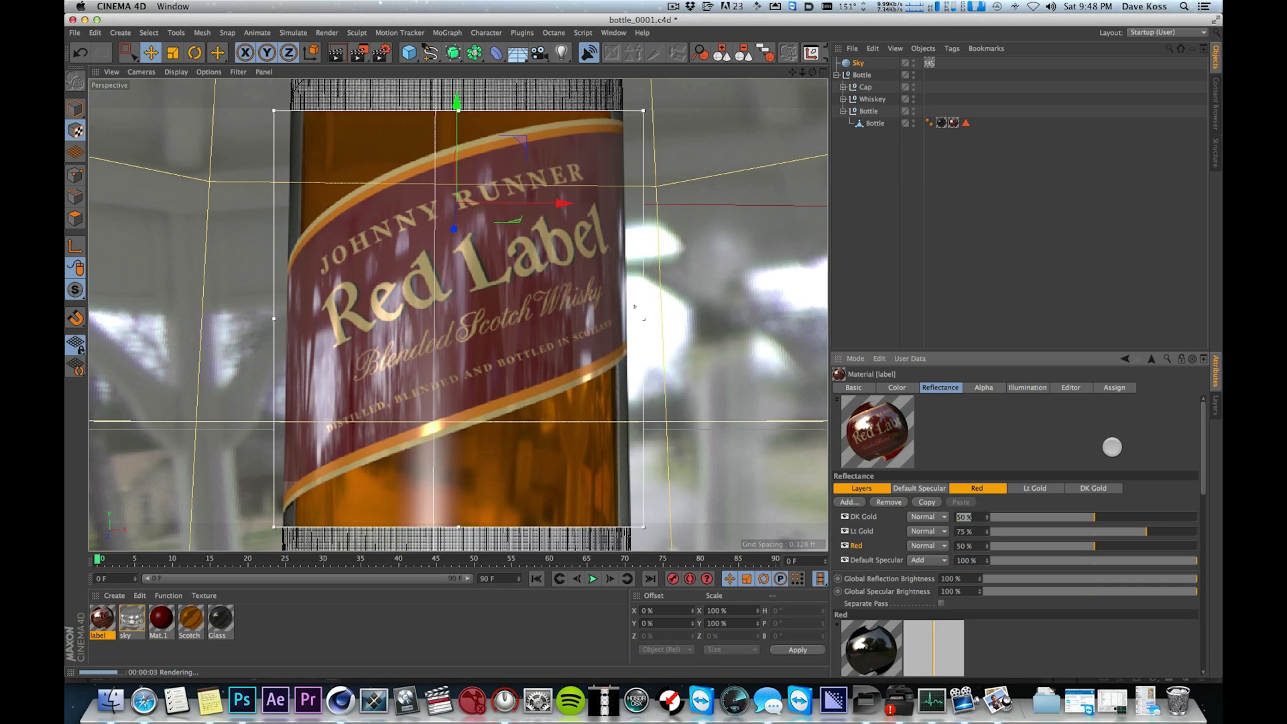
left_click_drag(974, 545, 913, 543)
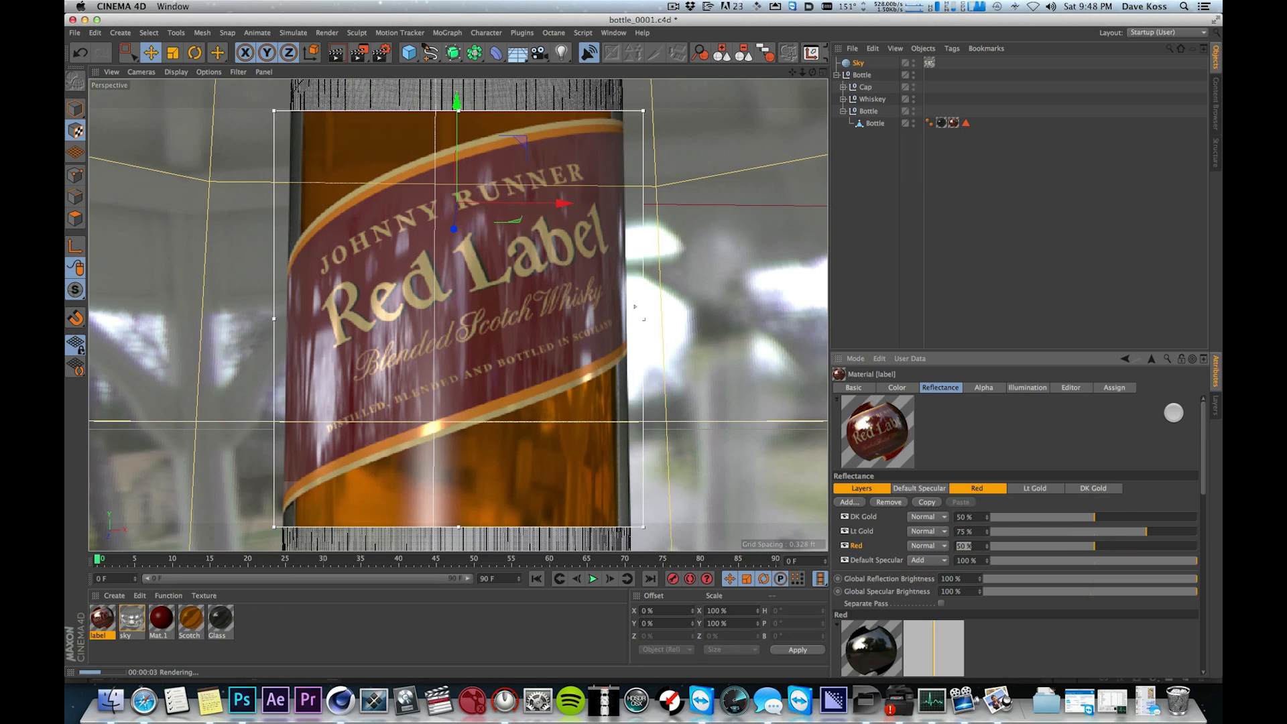
type("4")
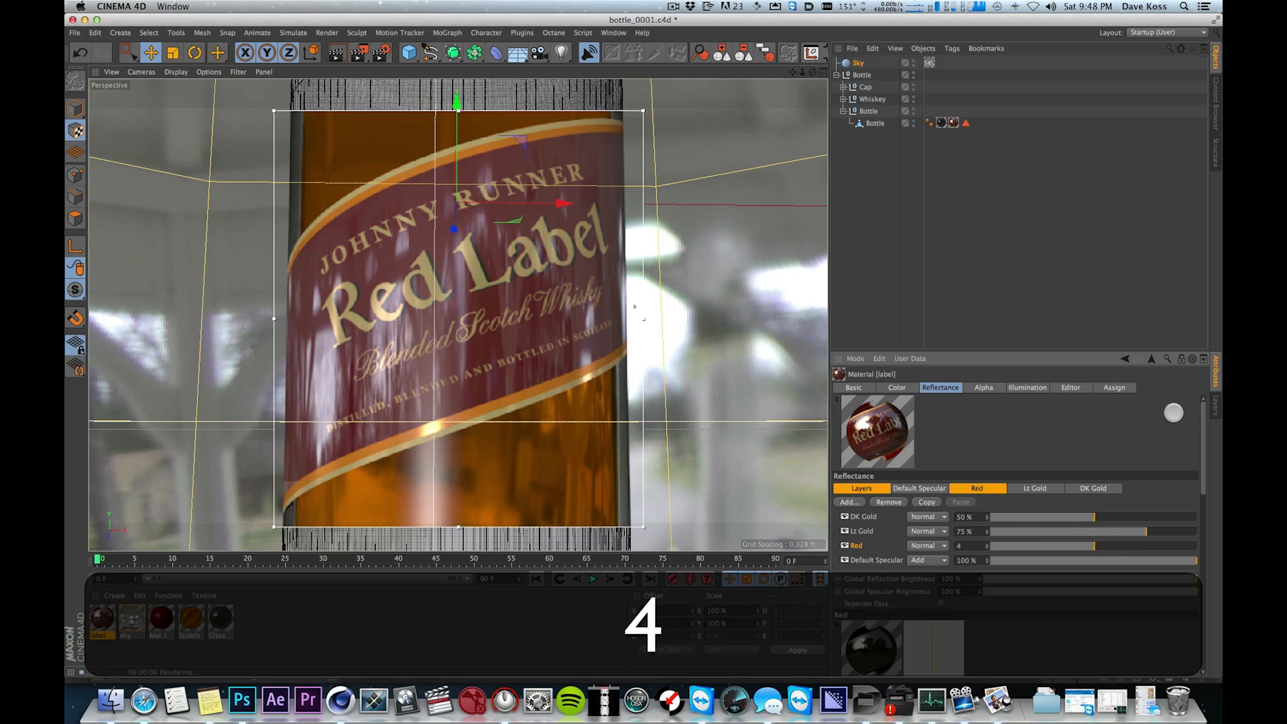
type("0")
key("Return")
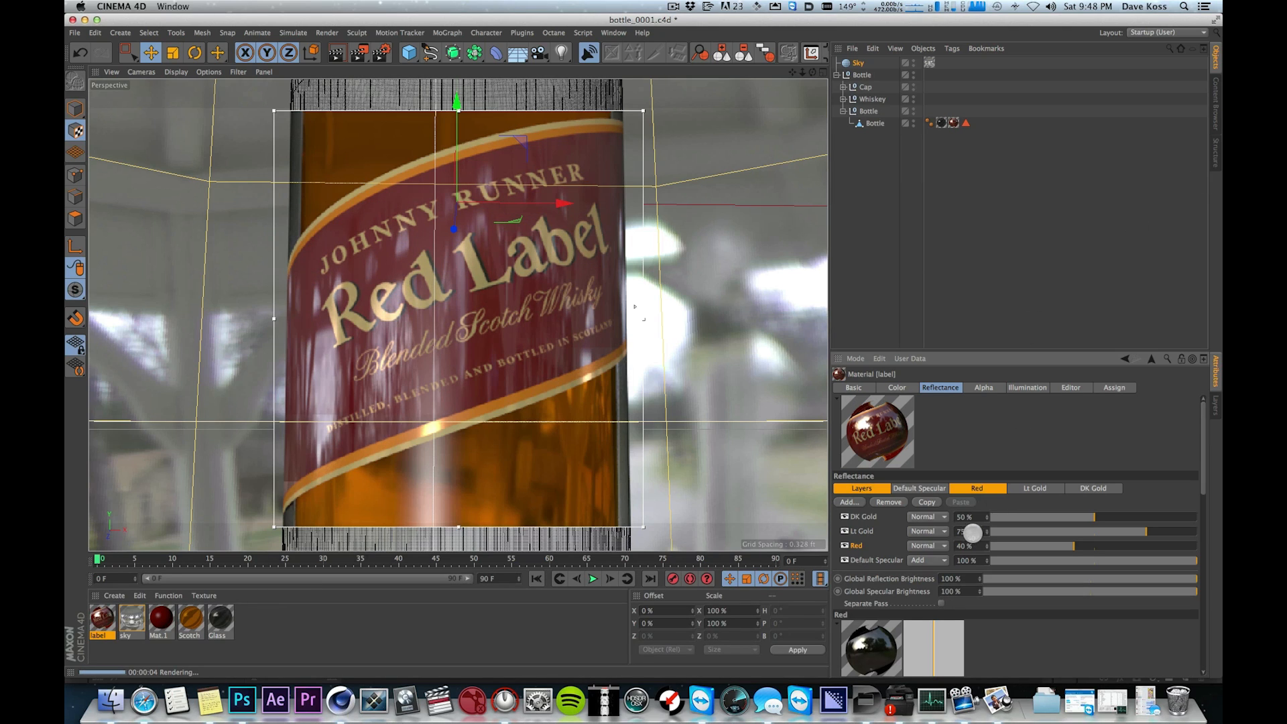
left_click_drag(971, 543, 862, 525)
type("3")
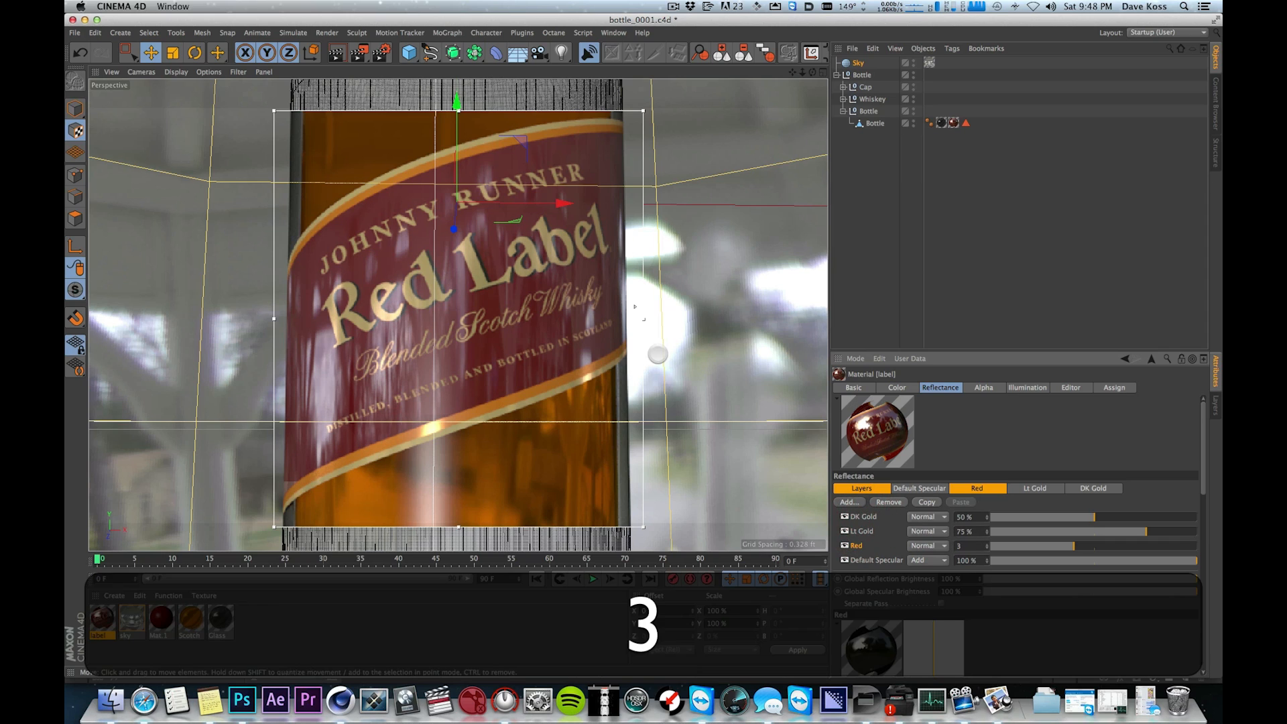
type("0")
key("Return")
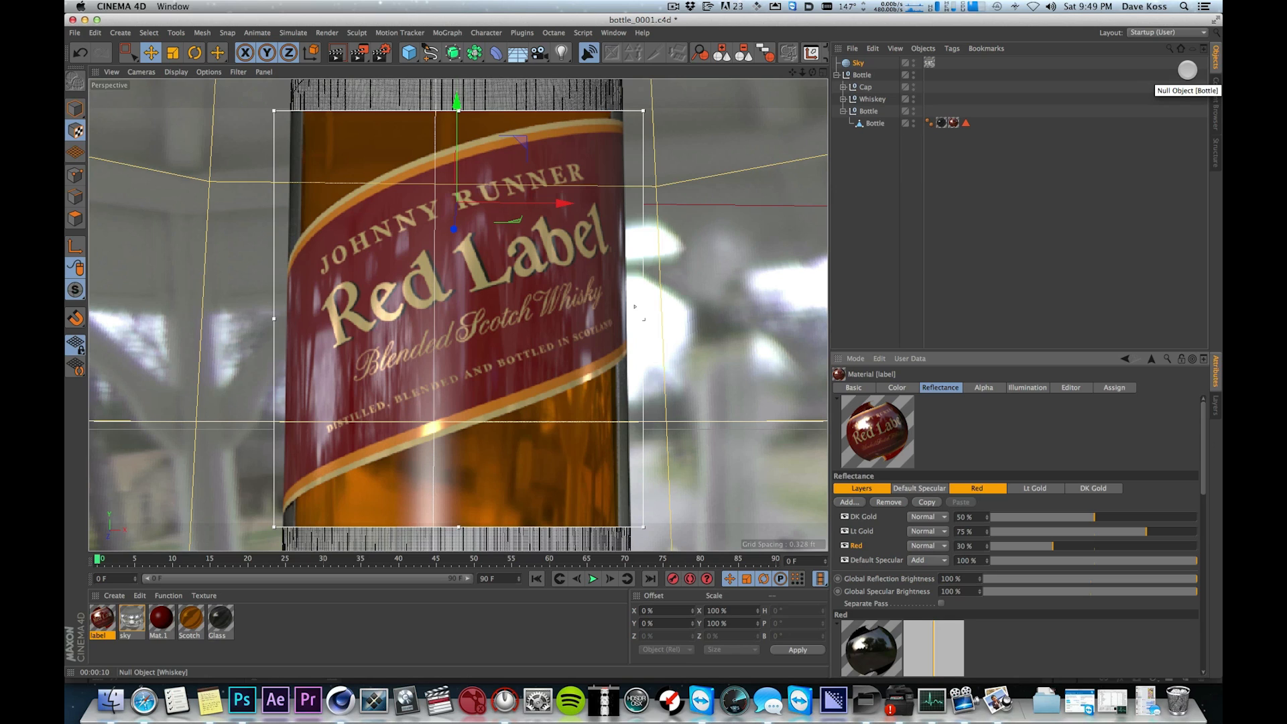
- Tint the Red layer's color a light pinkish red
scroll(1177, 500, "down", 10)
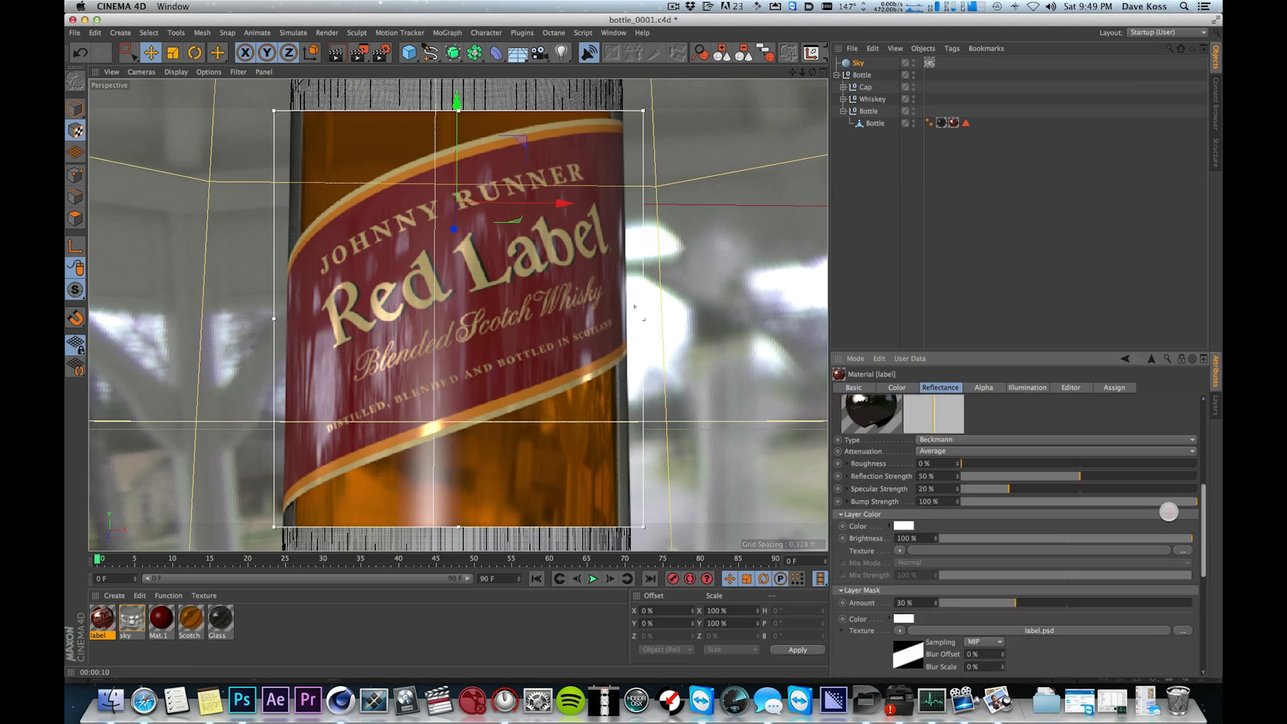
scroll(1147, 536, "up", 2)
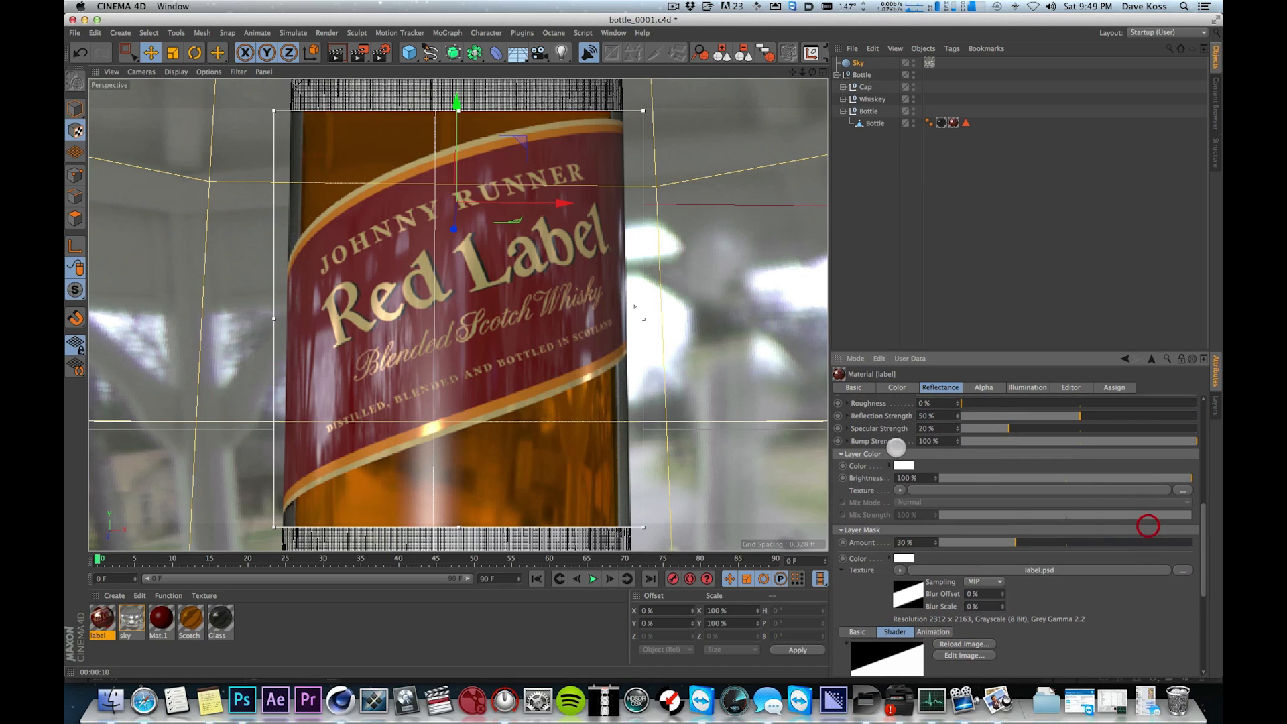
left_click(904, 464)
left_click_drag(853, 434, 864, 434)
left_click(917, 516)
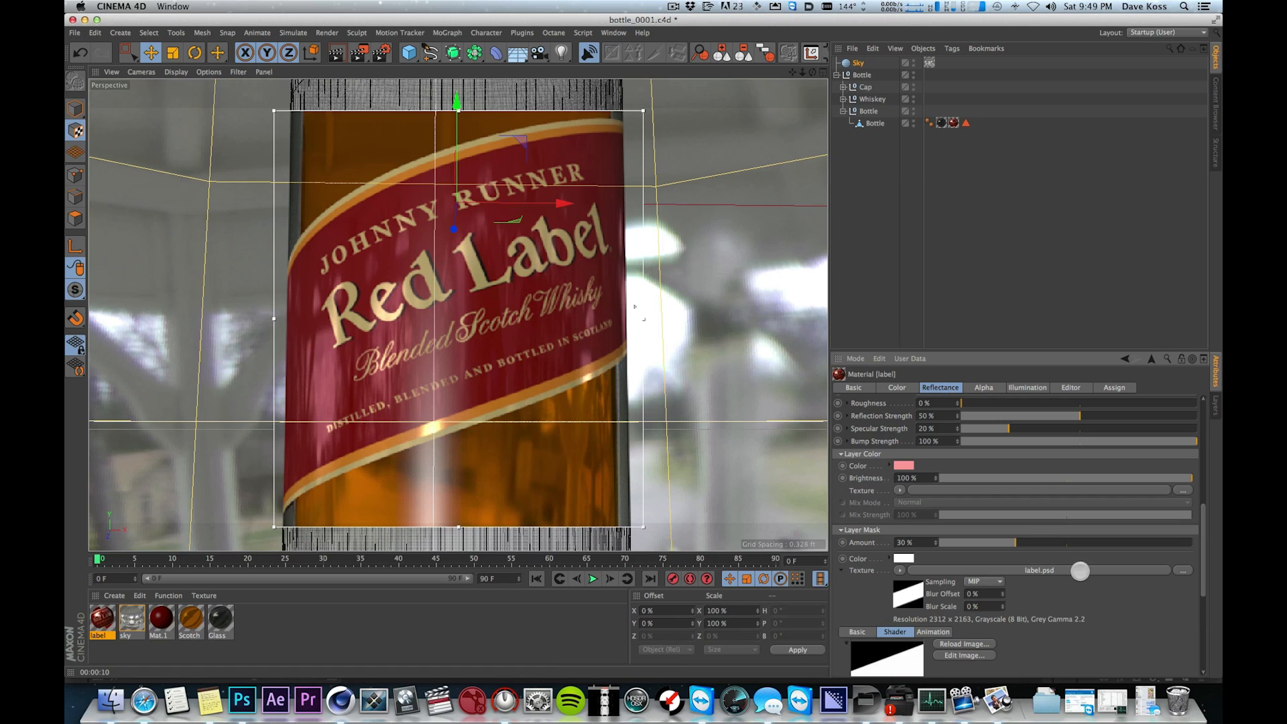
- Set the Red layer's specular strength to 0% and check the same setting on the Lt Gold and DK Gold layers
left_click_drag(1204, 517, 1202, 445)
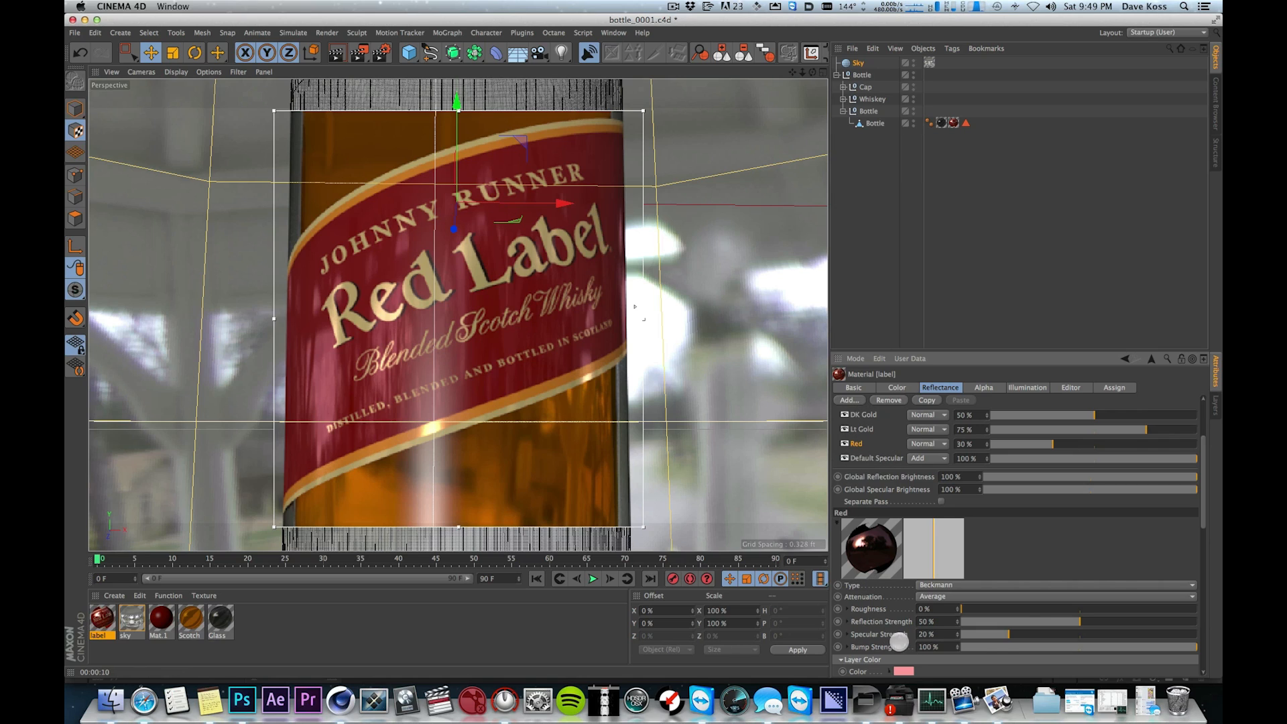
left_click_drag(1005, 635, 886, 630)
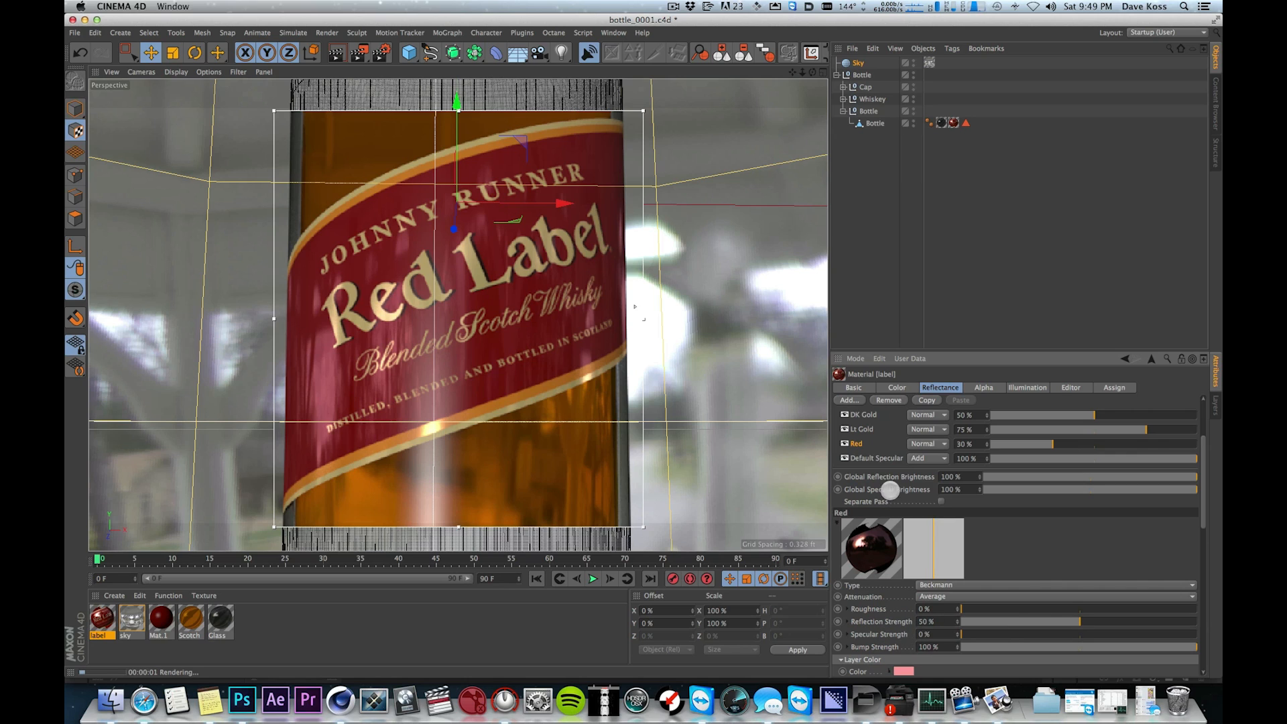
left_click(864, 429)
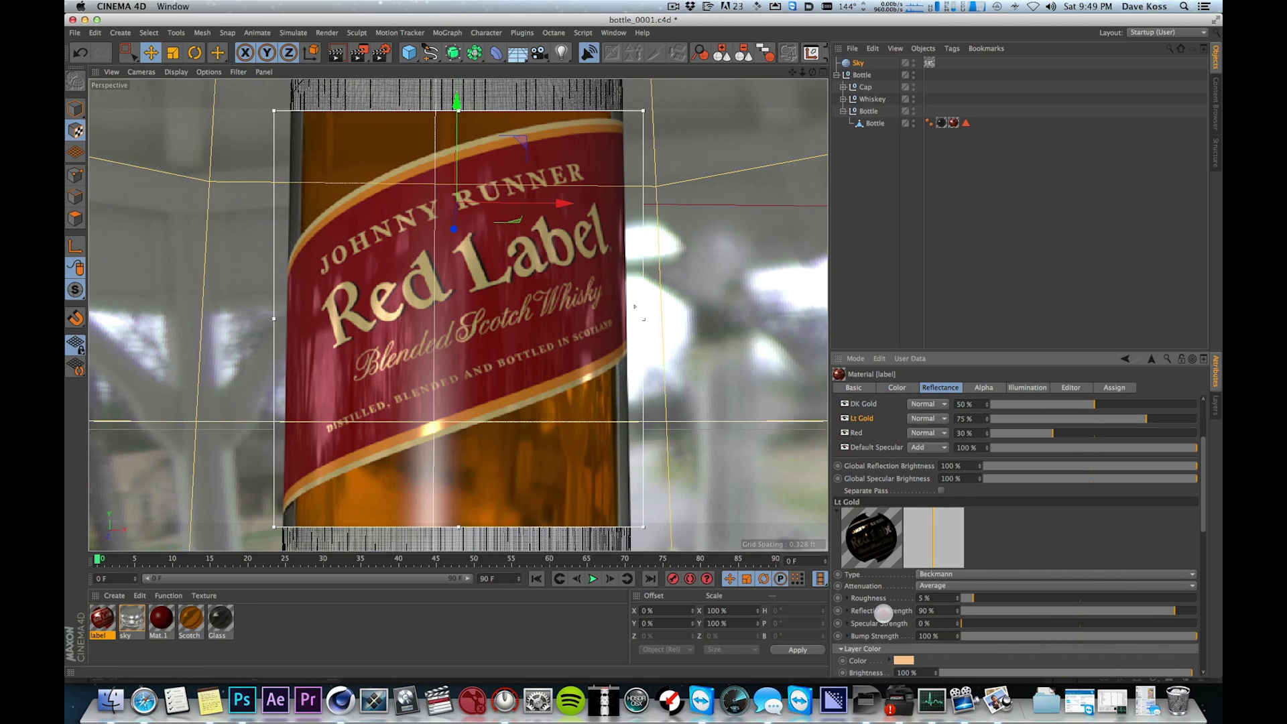
left_click(861, 403)
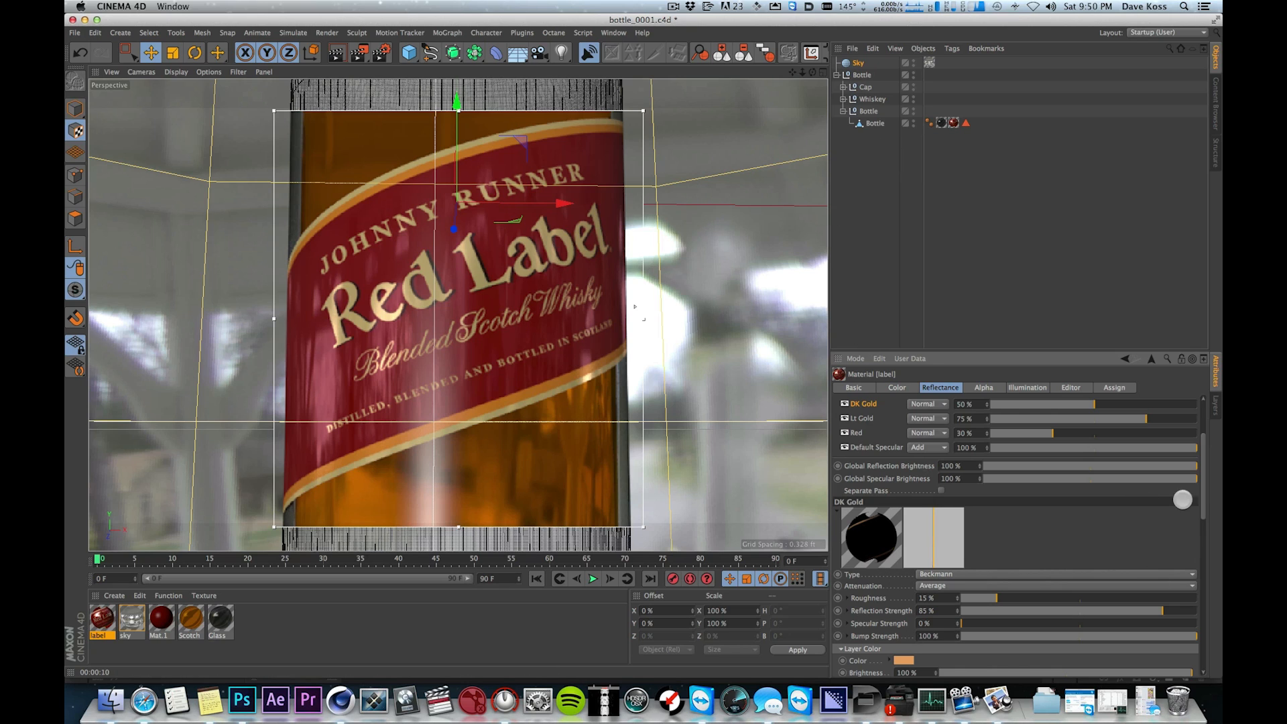
- Set the Red reflectance layer's roughness to 20%
scroll(1203, 489, "up", 3)
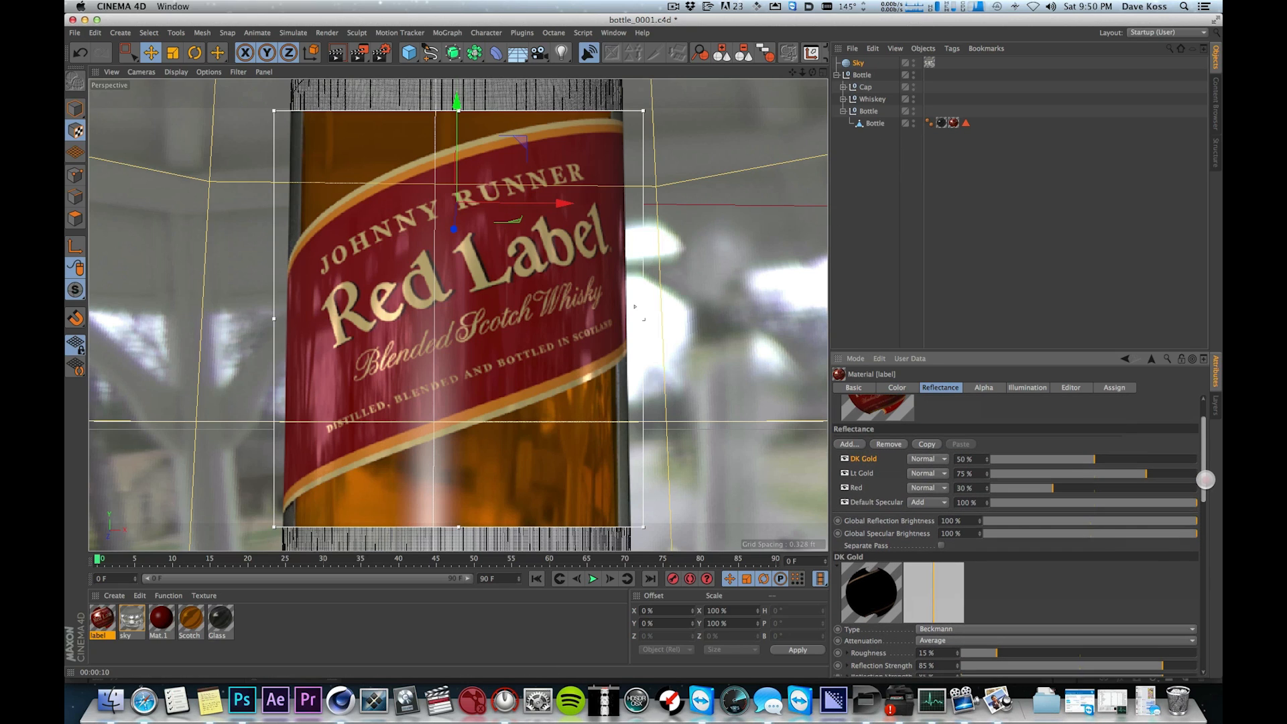
left_click(860, 473)
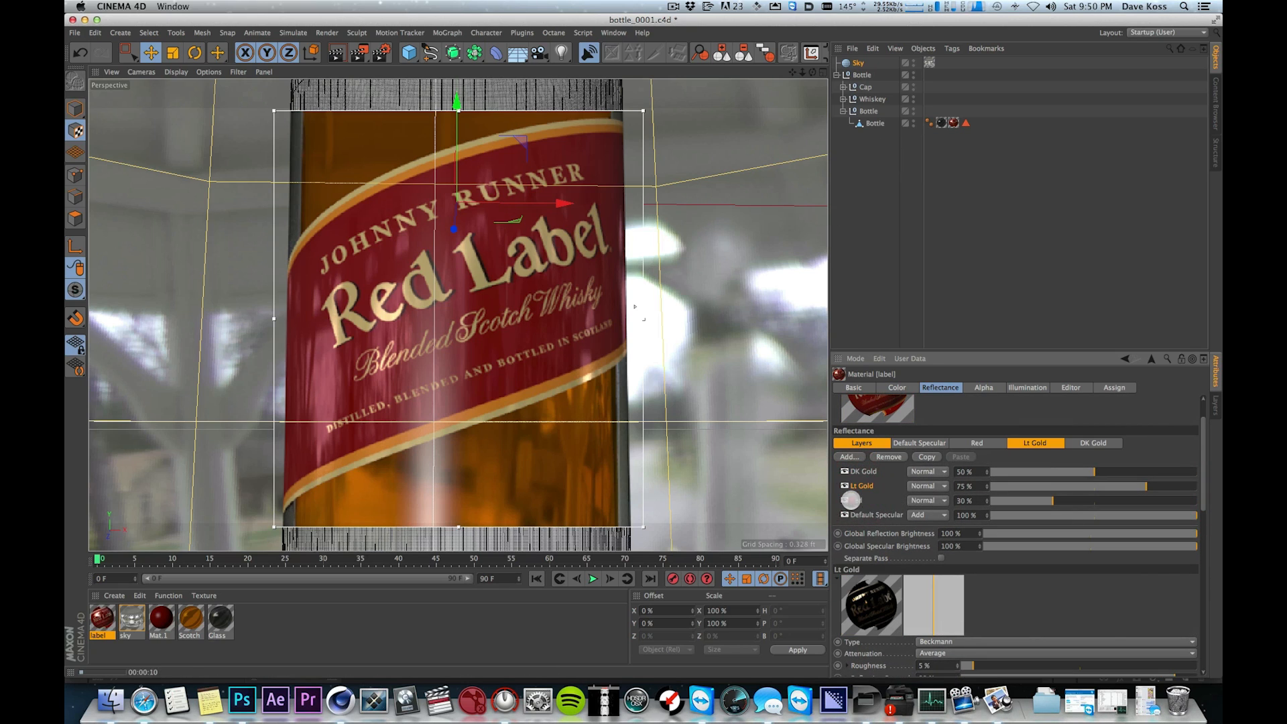
left_click(850, 499)
scroll(1152, 559, "down", 8)
scroll(1130, 567, "up", 3)
scroll(1137, 549, "up", 2)
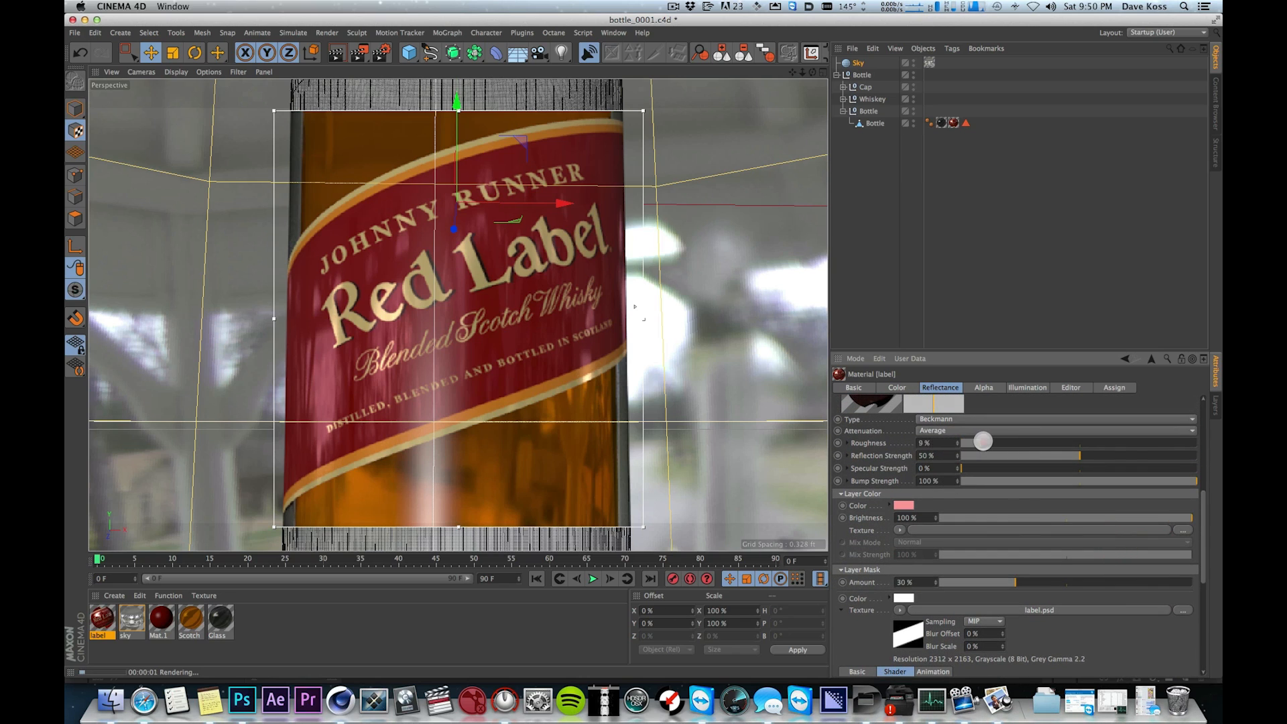
left_click_drag(1003, 440, 1014, 439)
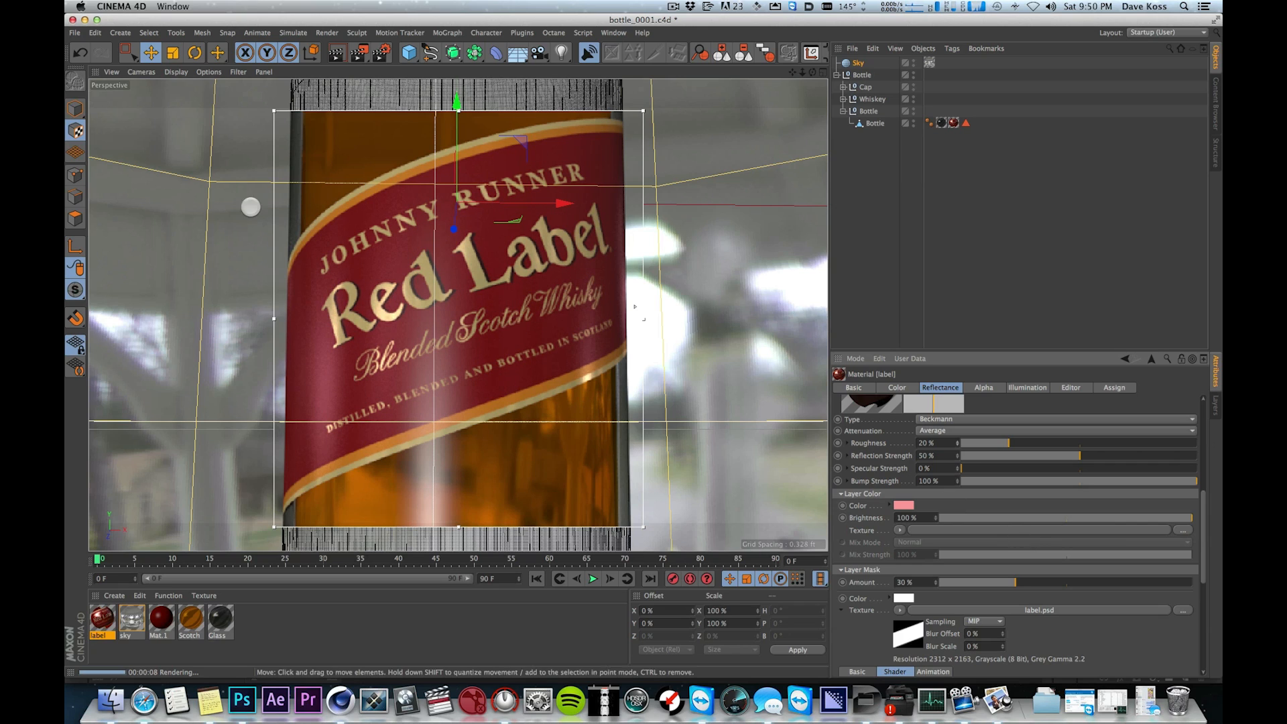
- Examine the Red layer's reflections on the label up close, turn off the interactive render region and reframe the bottle
key("1")
left_click_drag(424, 290, 480, 253)
key("2")
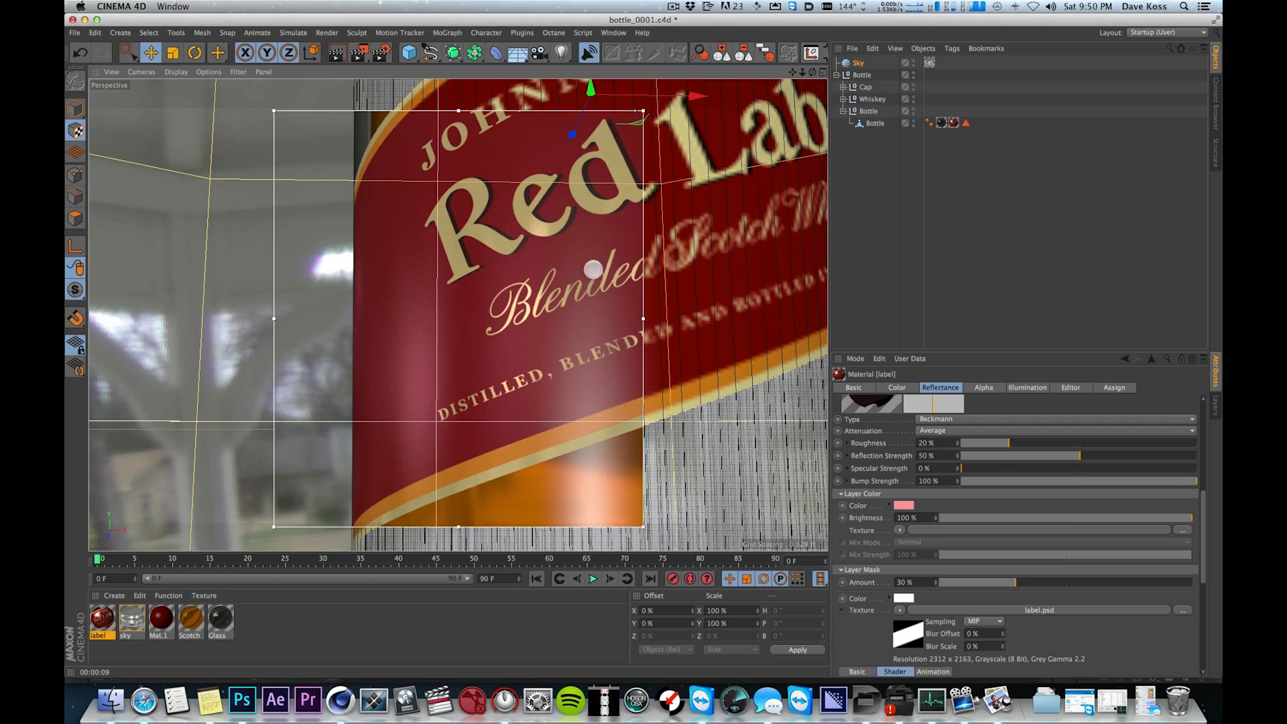
key("2")
left_click_drag(638, 220, 561, 251)
key("1")
key("2")
key("1")
key("alt+r")
key("3")
left_click_drag(469, 282, 508, 271)
key("2")
left_click_drag(508, 271, 543, 268)
- Enable the label material's Bump channel and load label.psd as its texture
left_click_drag(1202, 501, 1184, 314)
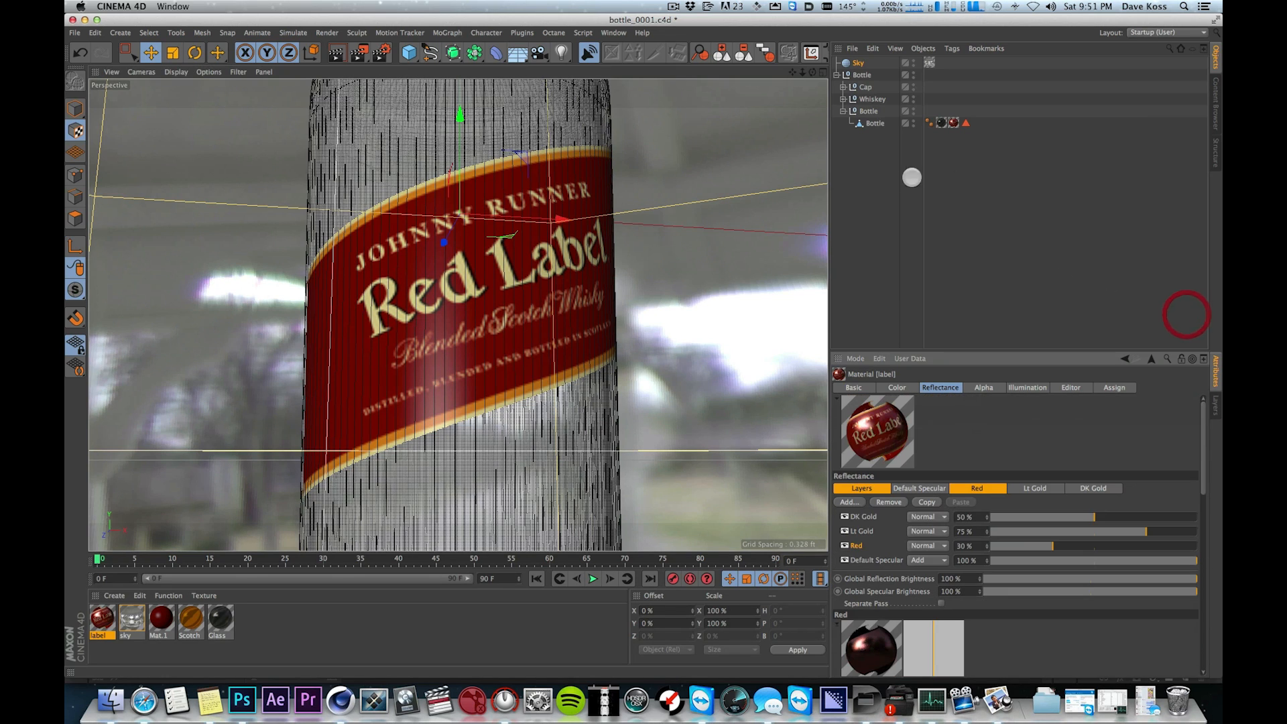
left_click(966, 414)
left_click(846, 388)
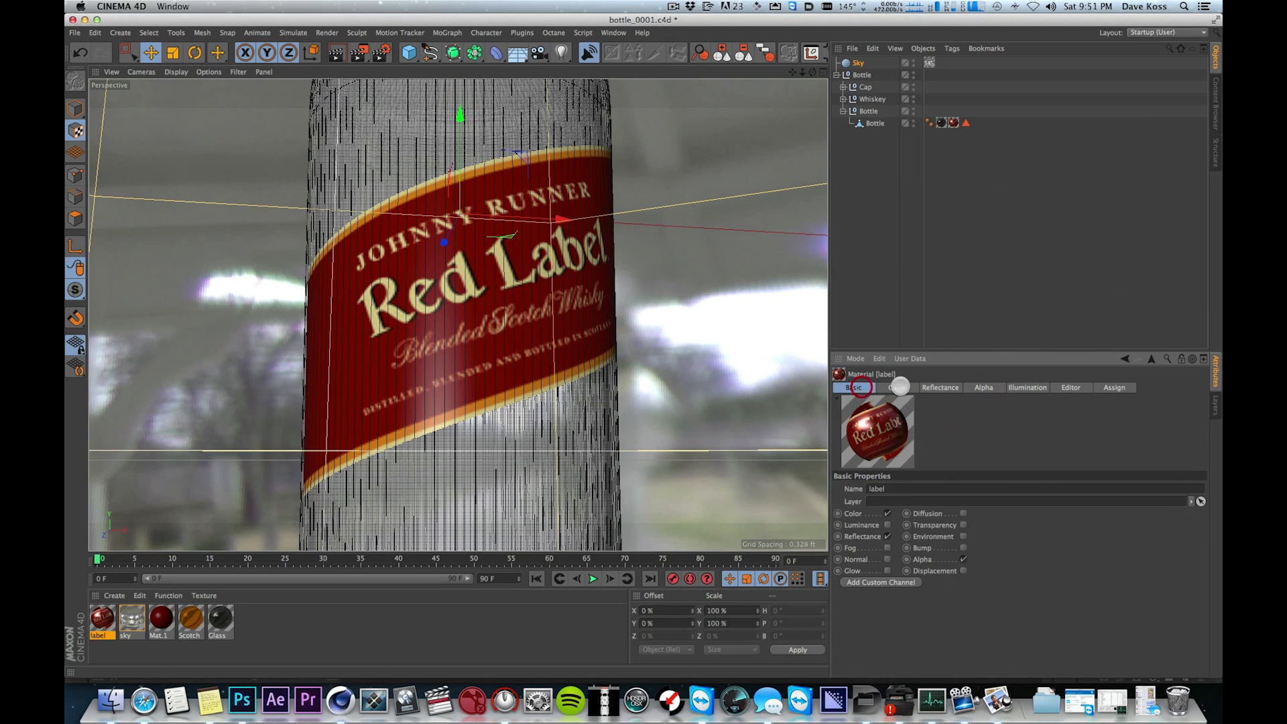
left_click(897, 387)
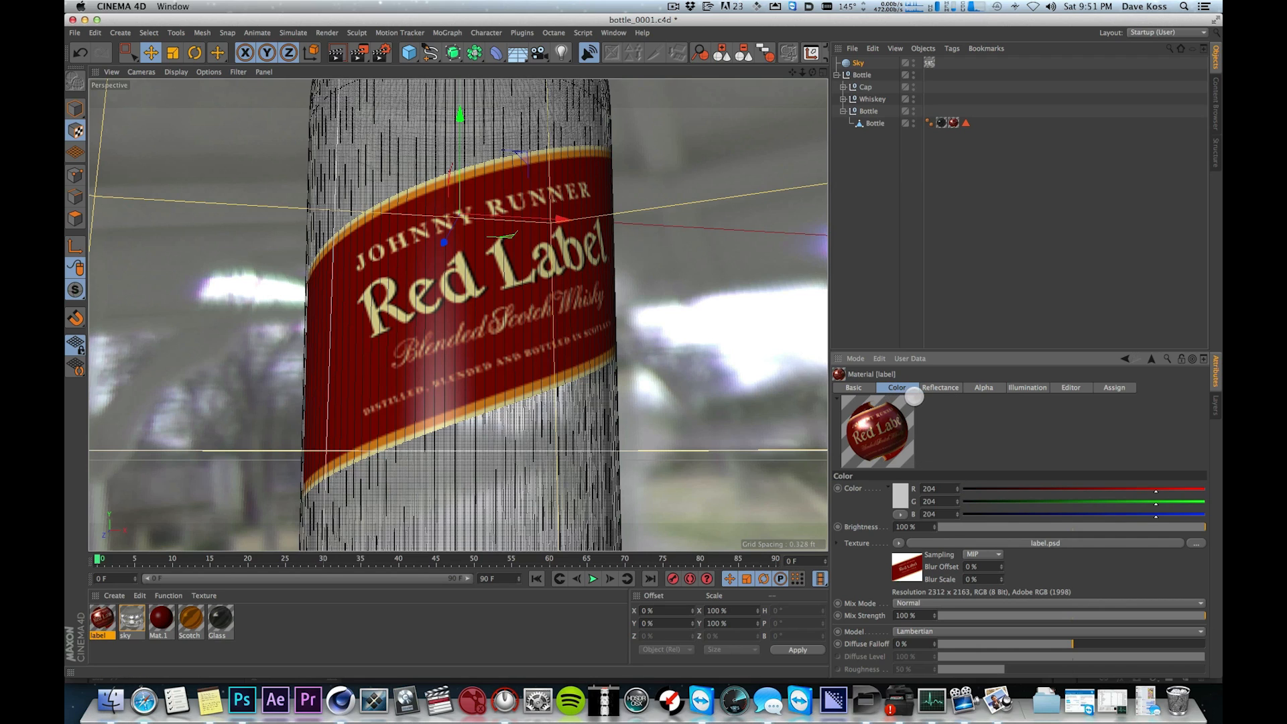
left_click(865, 388)
left_click(964, 546)
left_click(986, 388)
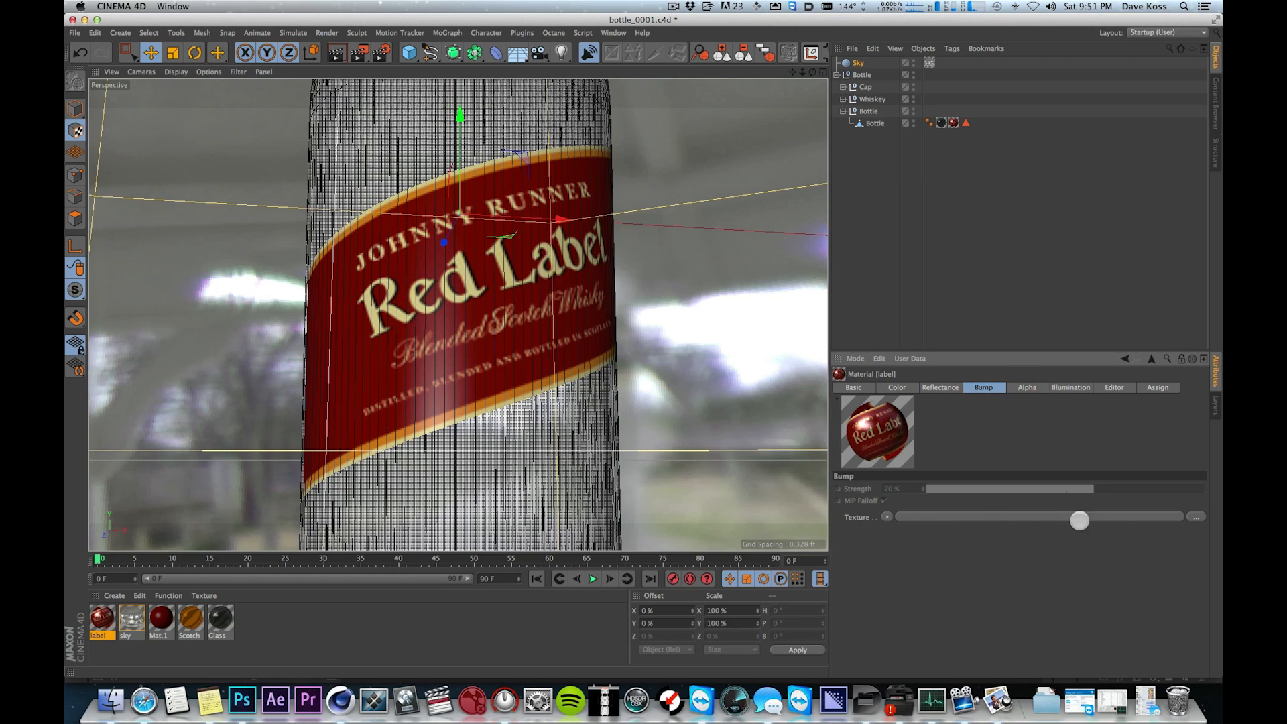
left_click(886, 517)
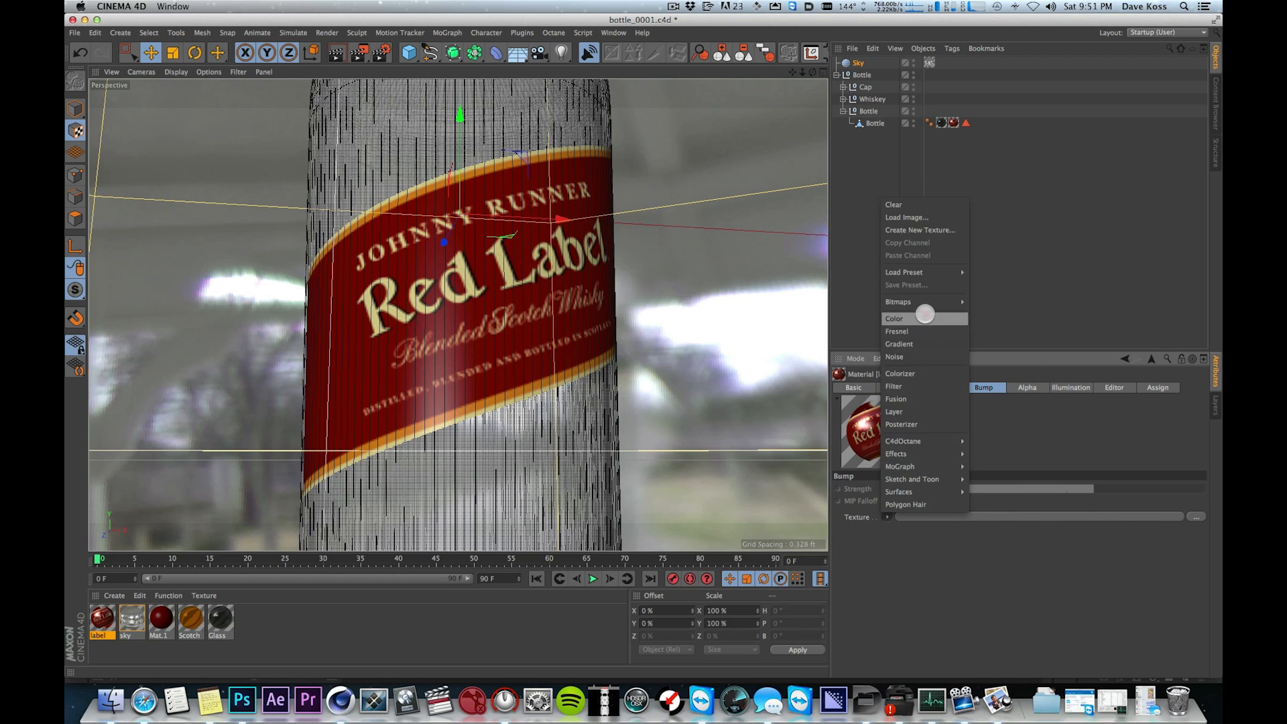
left_click(1002, 311)
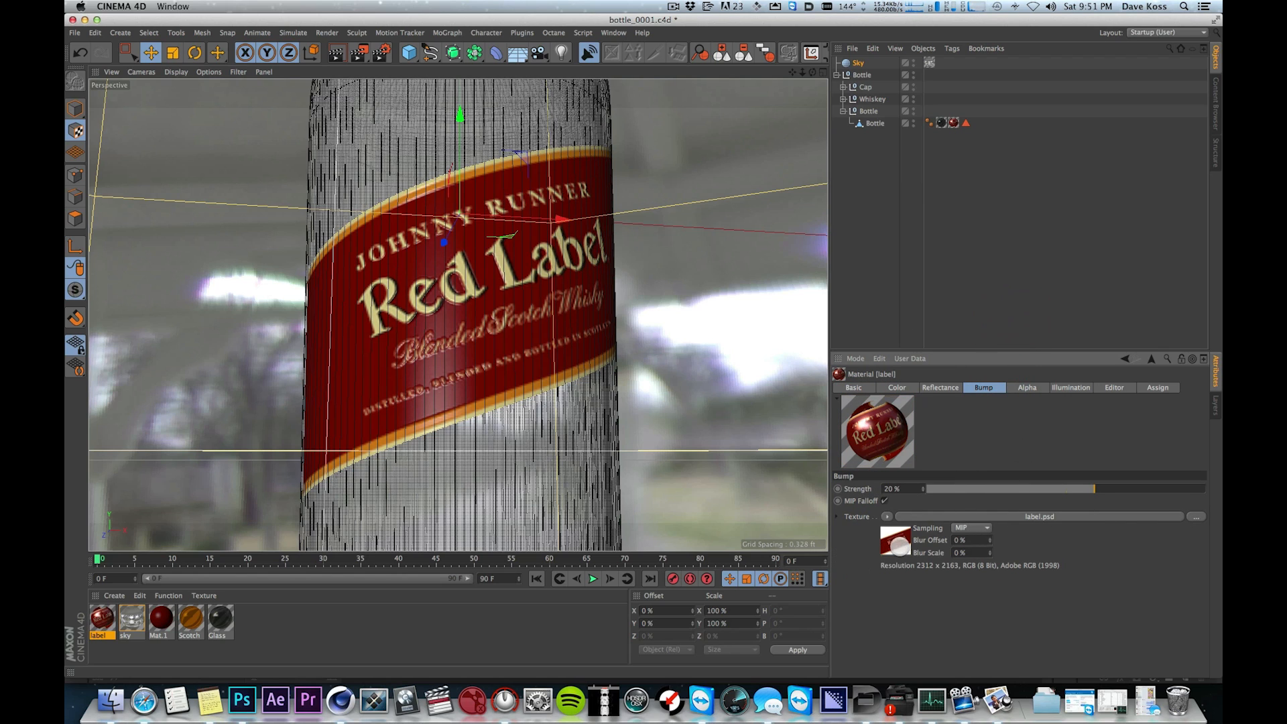
- Expand the bump texture's shader settings and set the bump strength to 100%
left_click(837, 517)
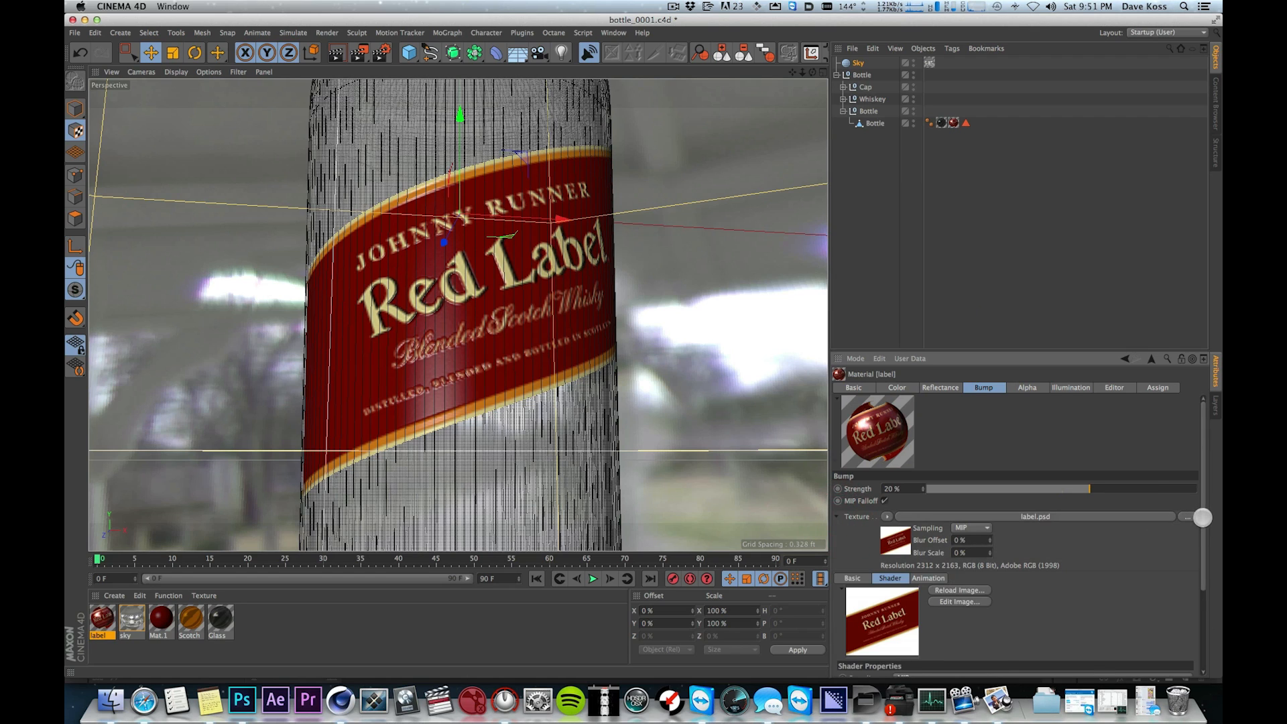
scroll(1203, 515, "down", 3)
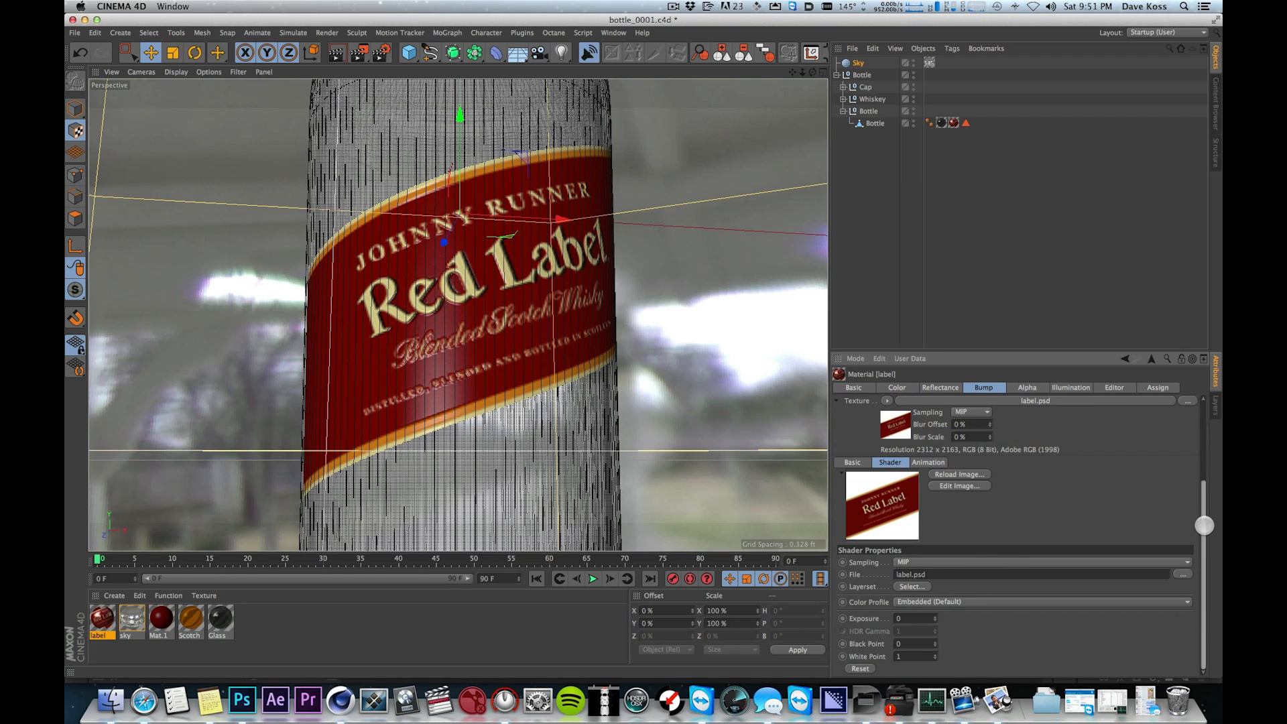
scroll(1204, 524, "up", 3)
left_click_drag(1100, 491, 1197, 491)
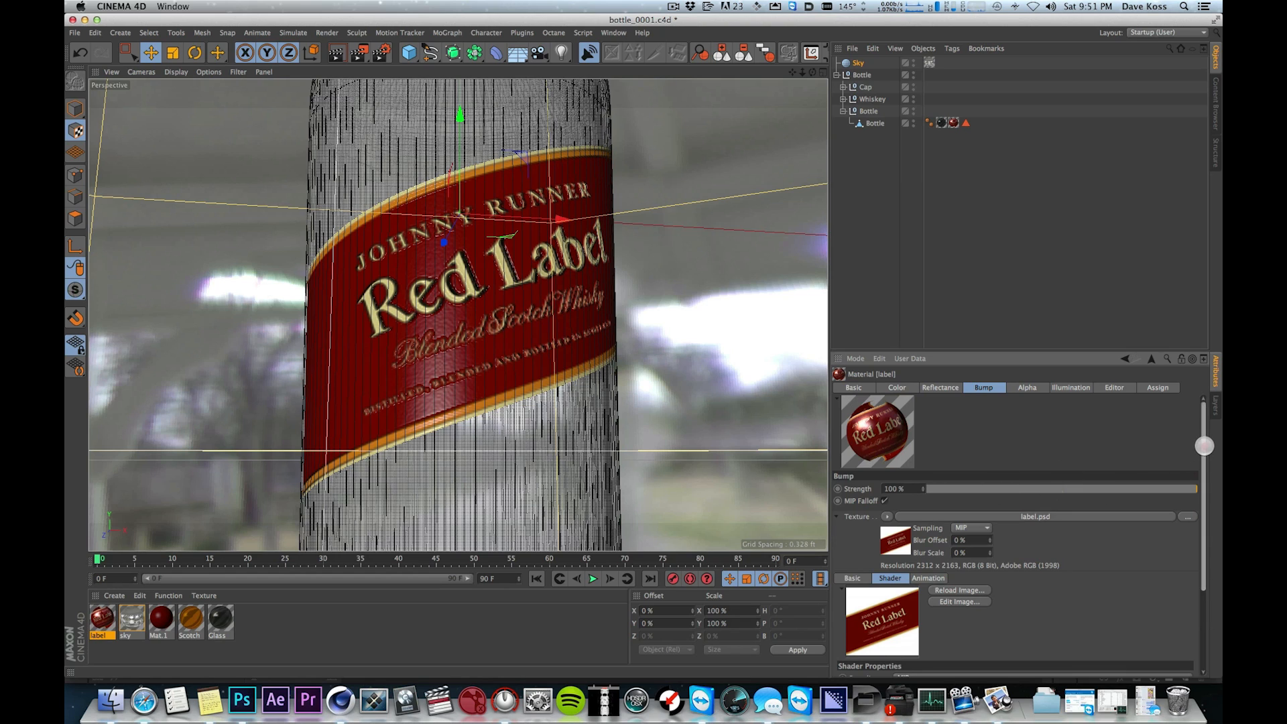
- Set the bump texture's layerset to the Bump layer of label.psd
scroll(1200, 445, "down", 3)
left_click(995, 574)
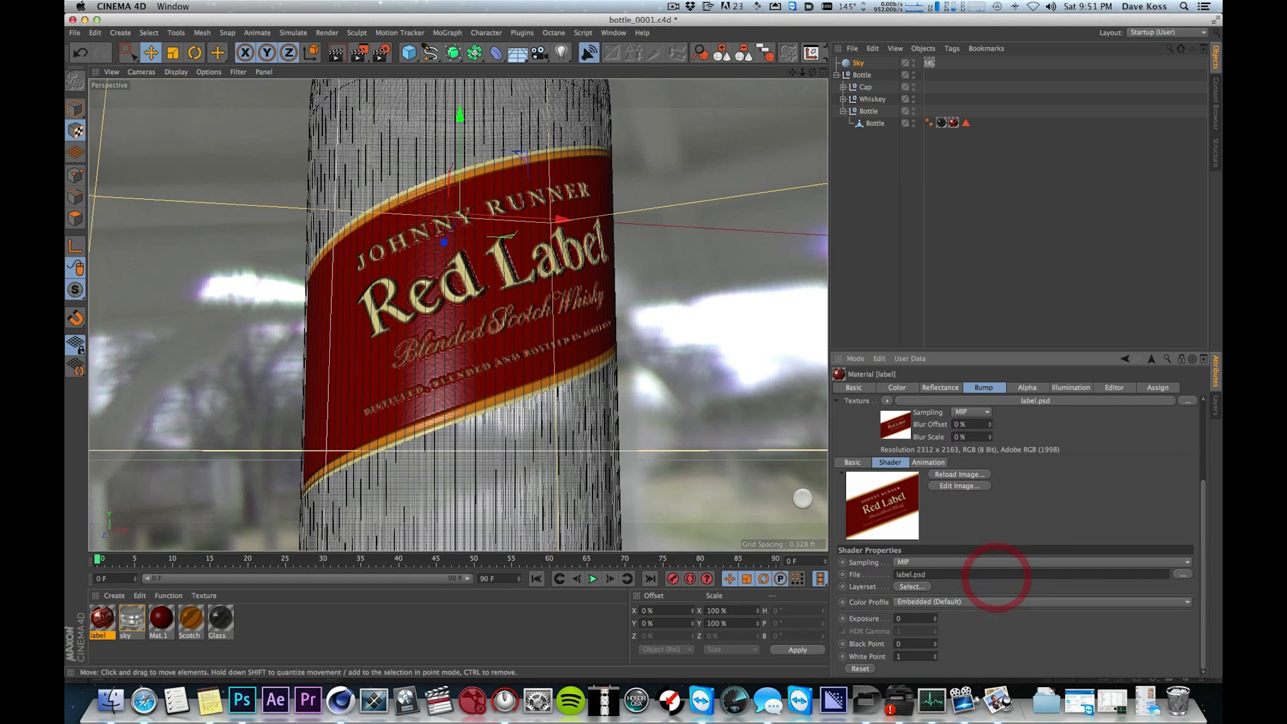
left_click(915, 583)
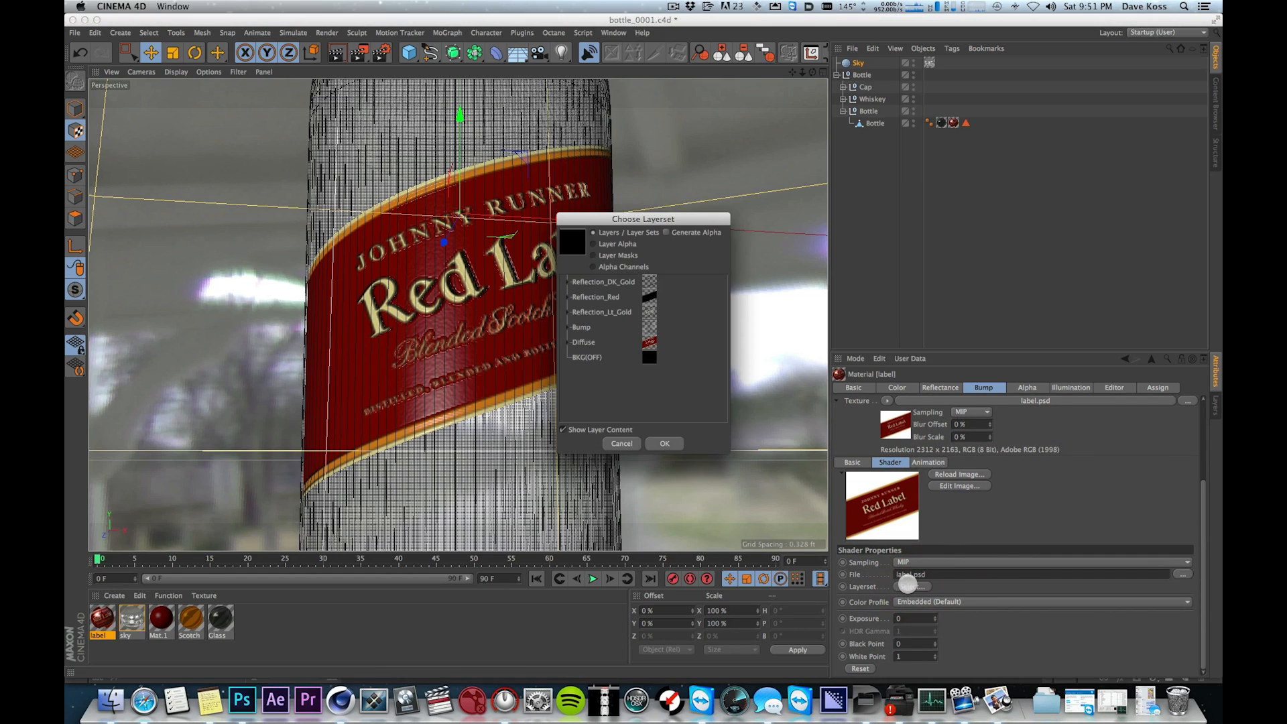
left_click(595, 335)
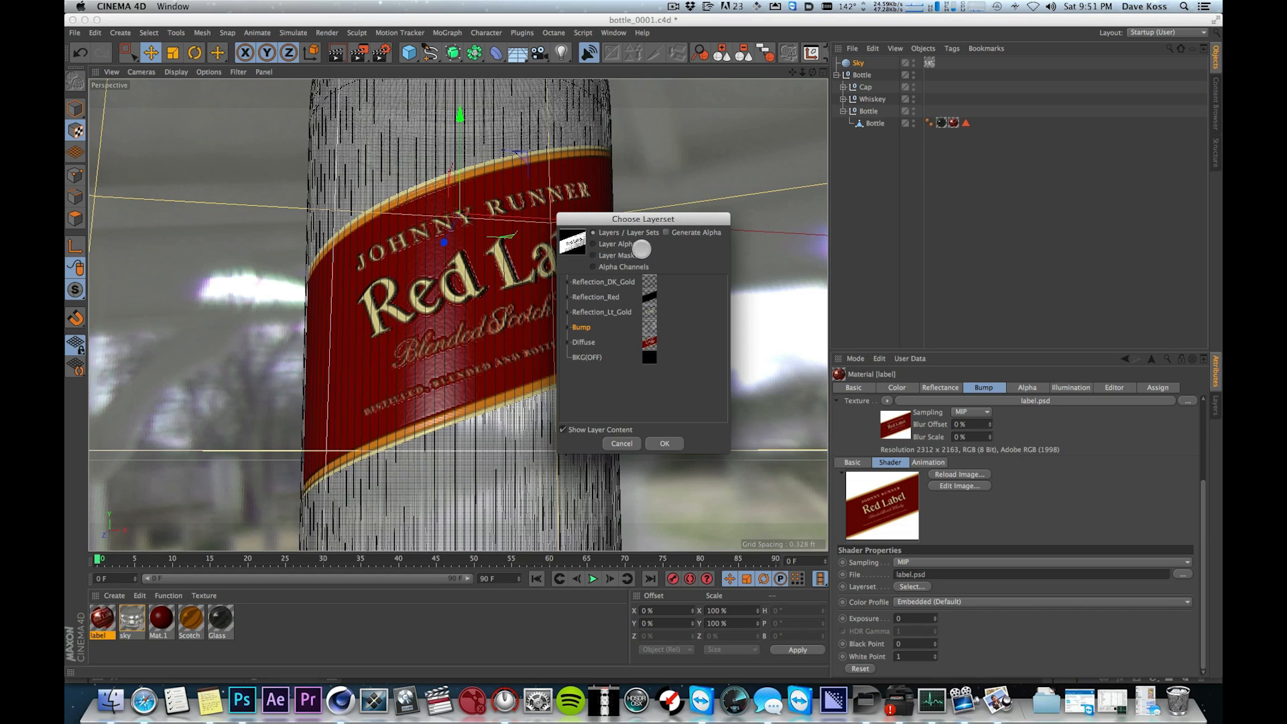
left_click(666, 441)
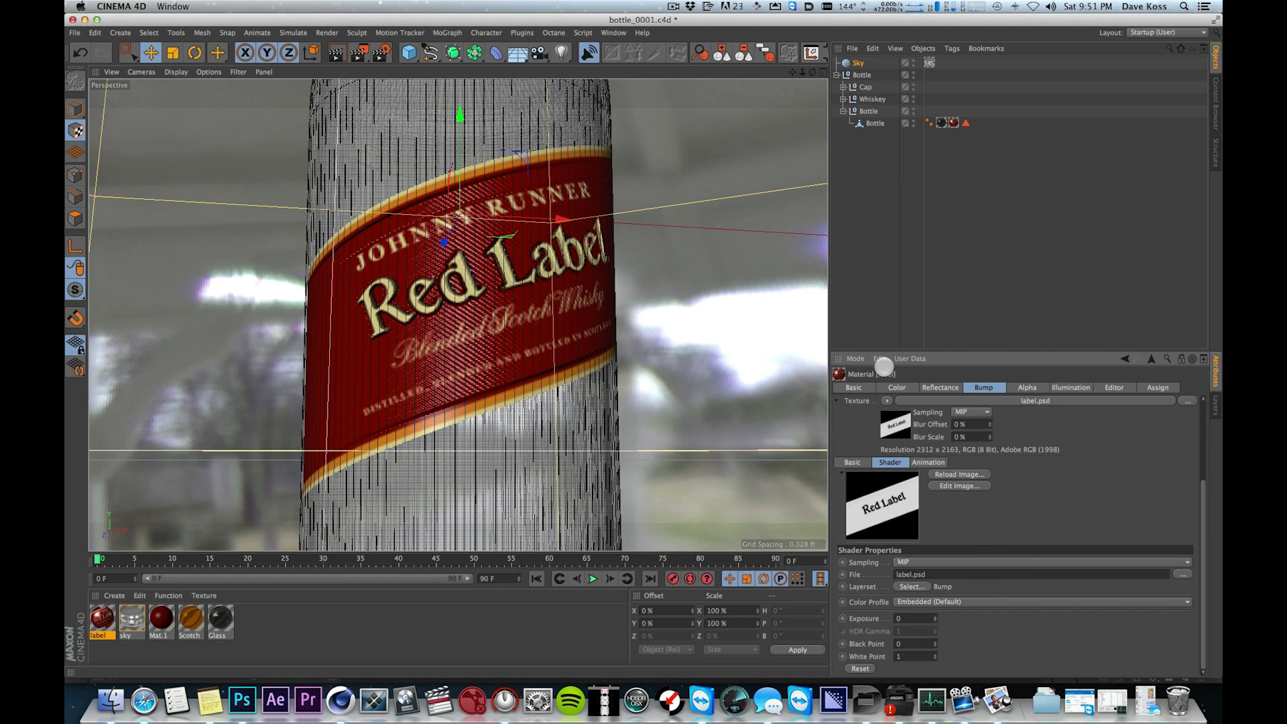
- Turn on the interactive render region and examine the label's bump from a new angle and closer up
left_click_drag(542, 242, 534, 242, "alt")
key("alt+r")
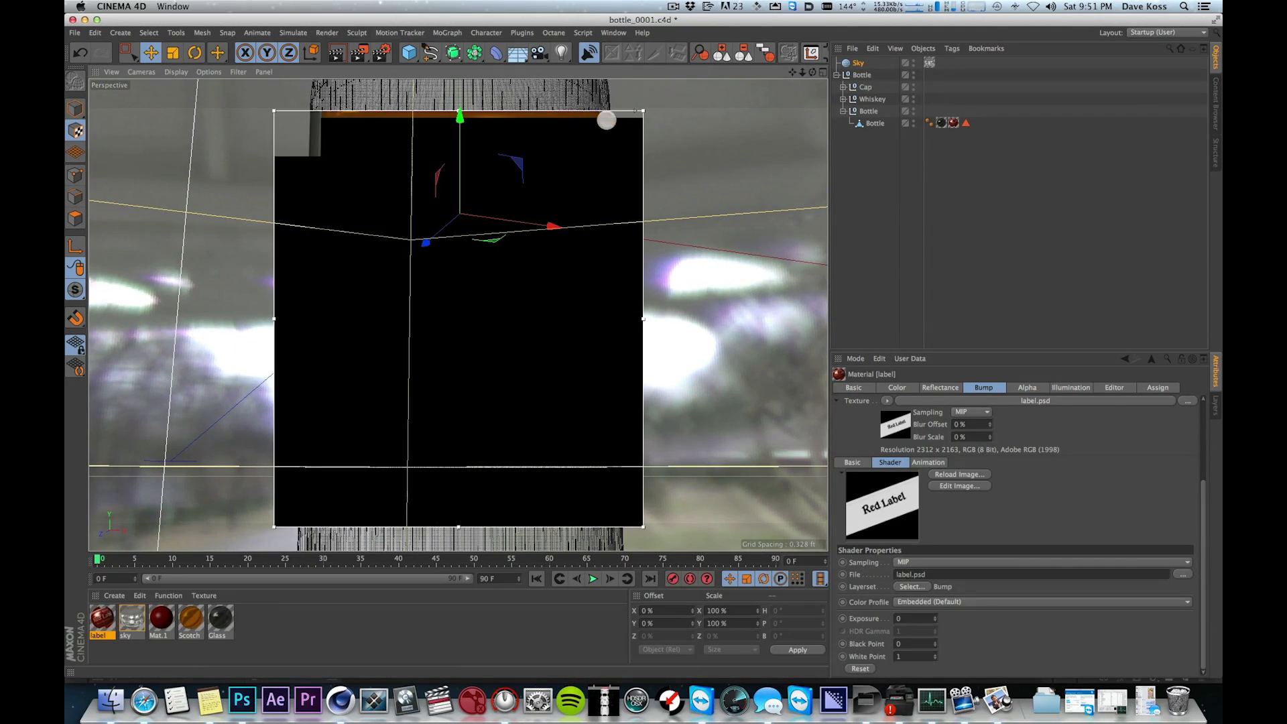
left_click(636, 191)
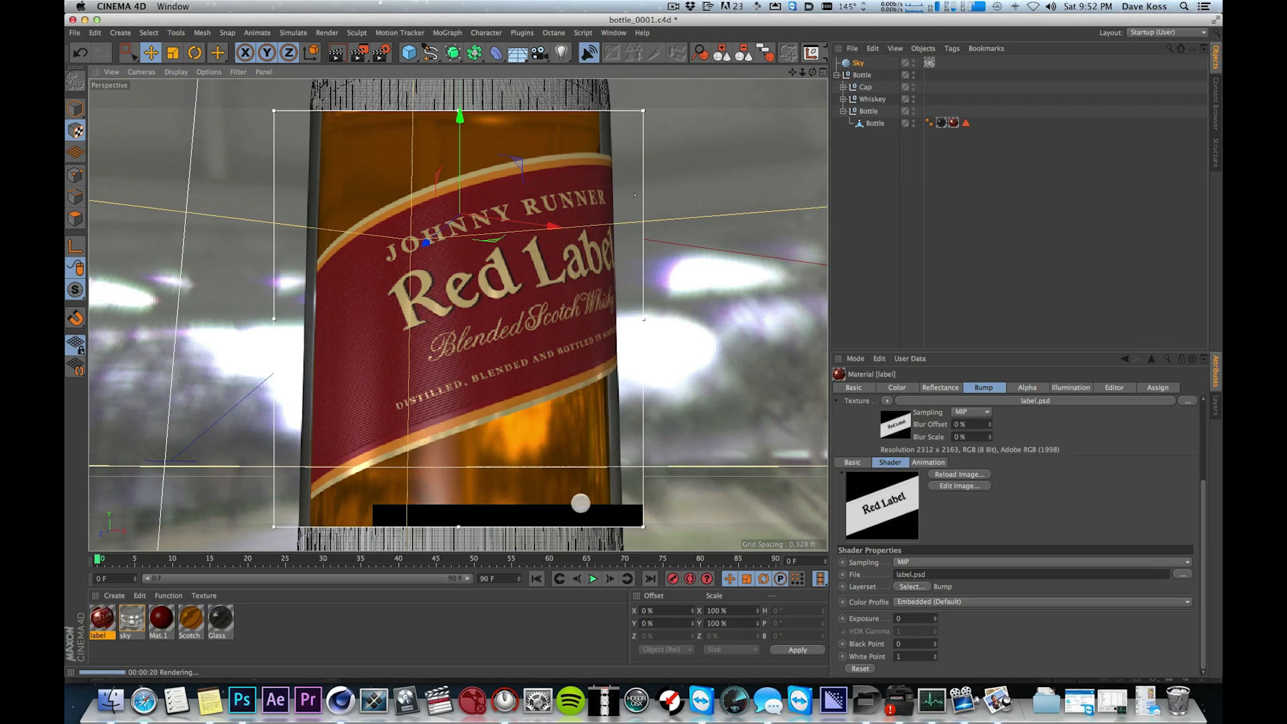
left_click_drag(469, 296, 529, 480, "alt")
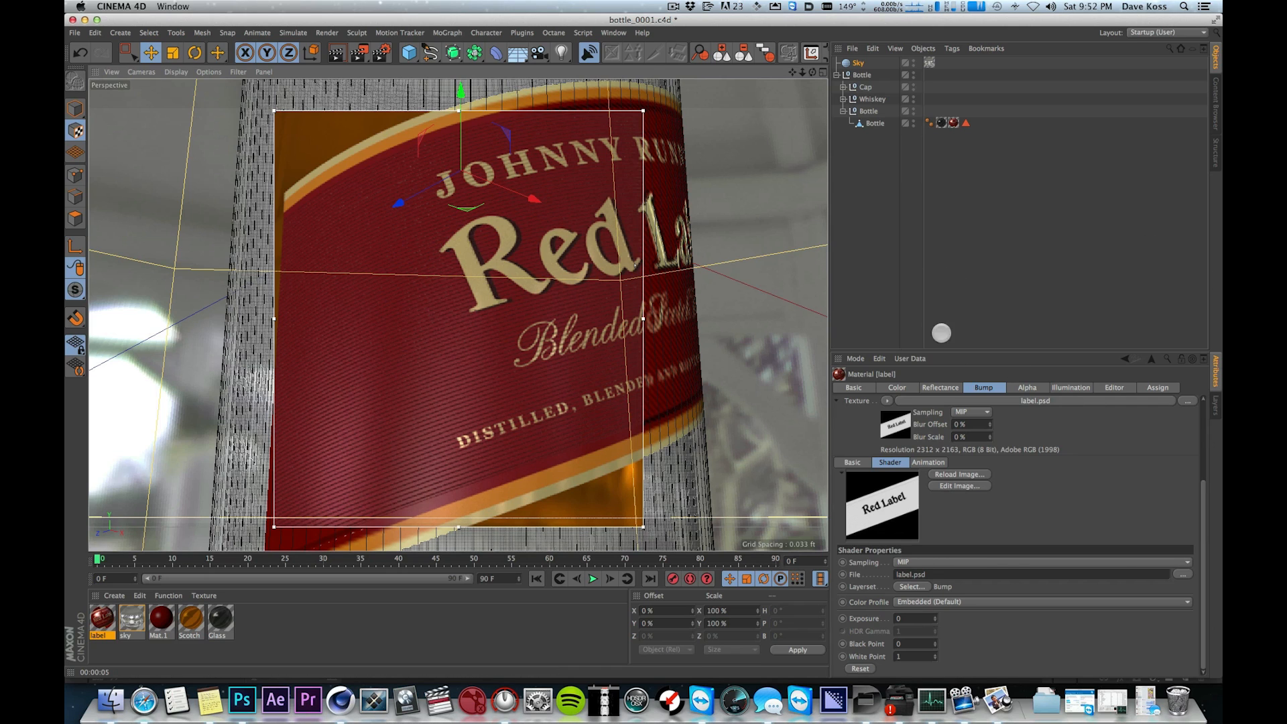
- Set the DK Gold reflectance layer's bump strength to 0%
left_click(940, 387)
scroll(1209, 462, "up", 2)
scroll(1209, 463, "up", 5)
left_click_drag(1196, 456, 1204, 349)
left_click(866, 516)
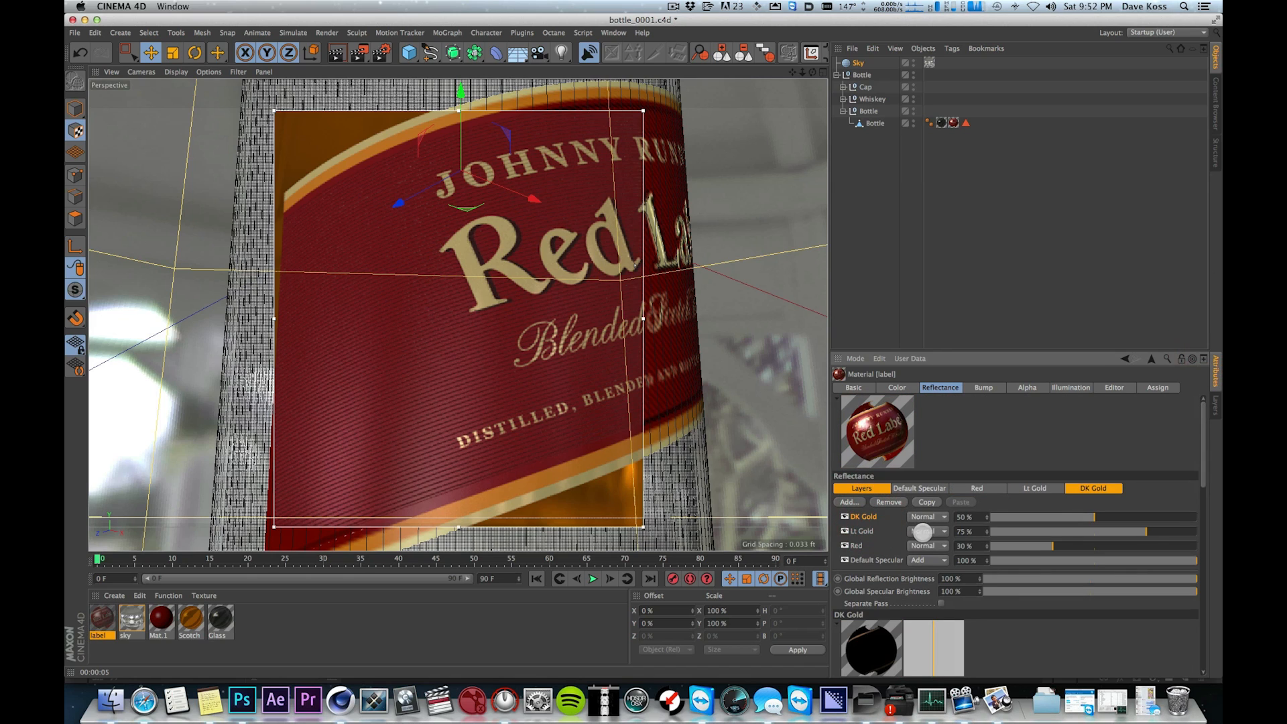
left_click_drag(1201, 478, 1128, 537)
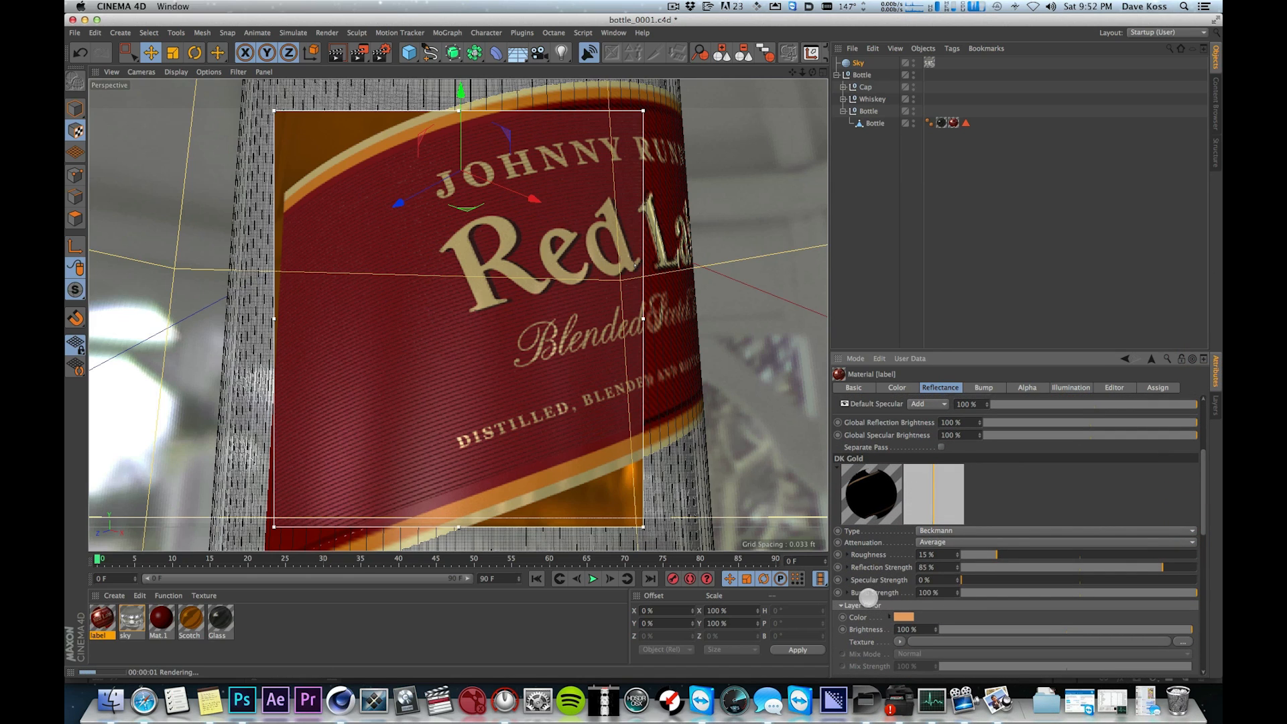
left_click_drag(997, 594, 887, 597)
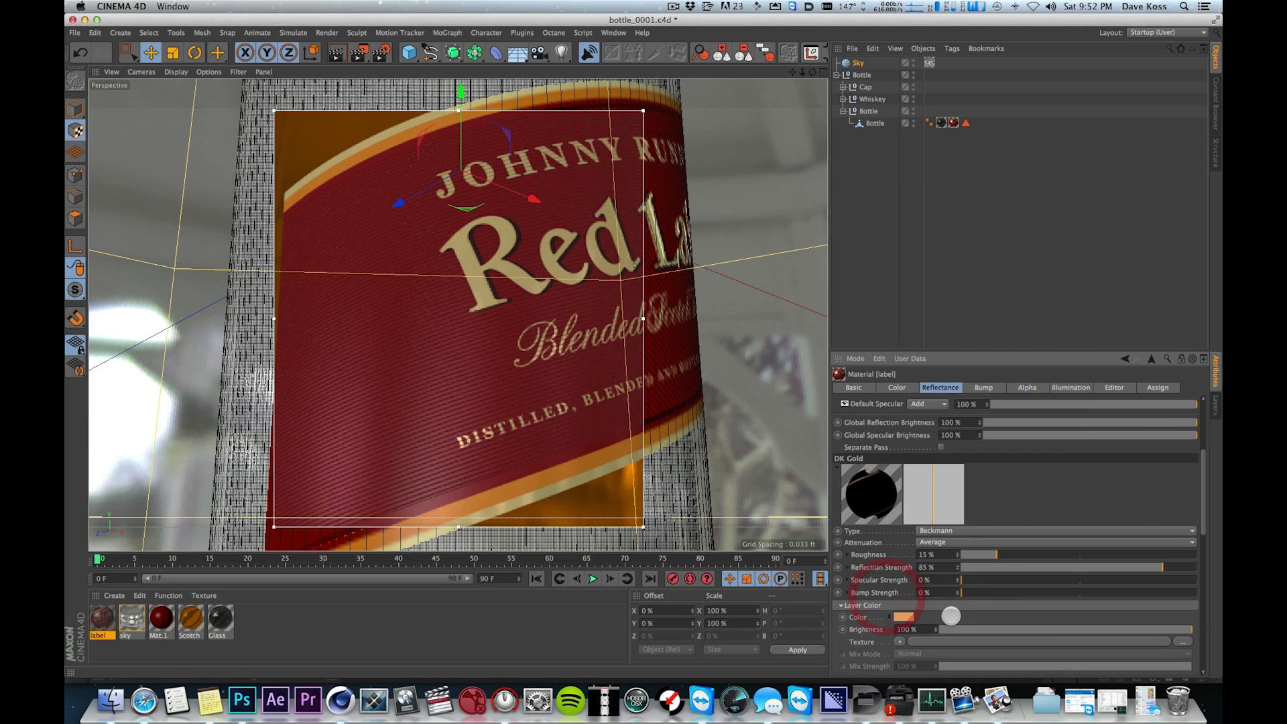
- Set the Lt Gold reflectance layer's bump strength to 0%
mouse_move(1198, 516)
left_mouse_down()
mouse_move(1201, 416)
mouse_move(1186, 528)
left_mouse_up()
left_click(863, 531)
left_click_drag(988, 528, 876, 526)
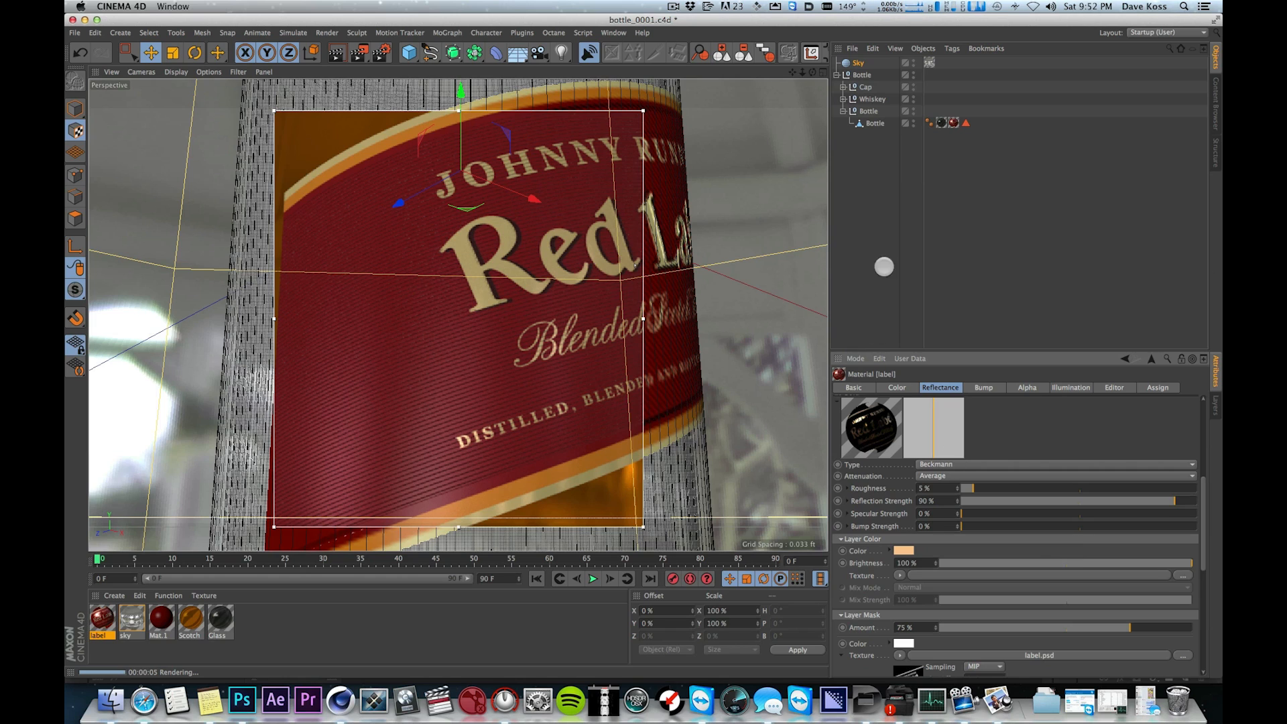
- Select the Red reflectance layer, reframe the bottle to check the rendered bump, and review the Bump channel settings
scroll(1202, 484, "up", 5)
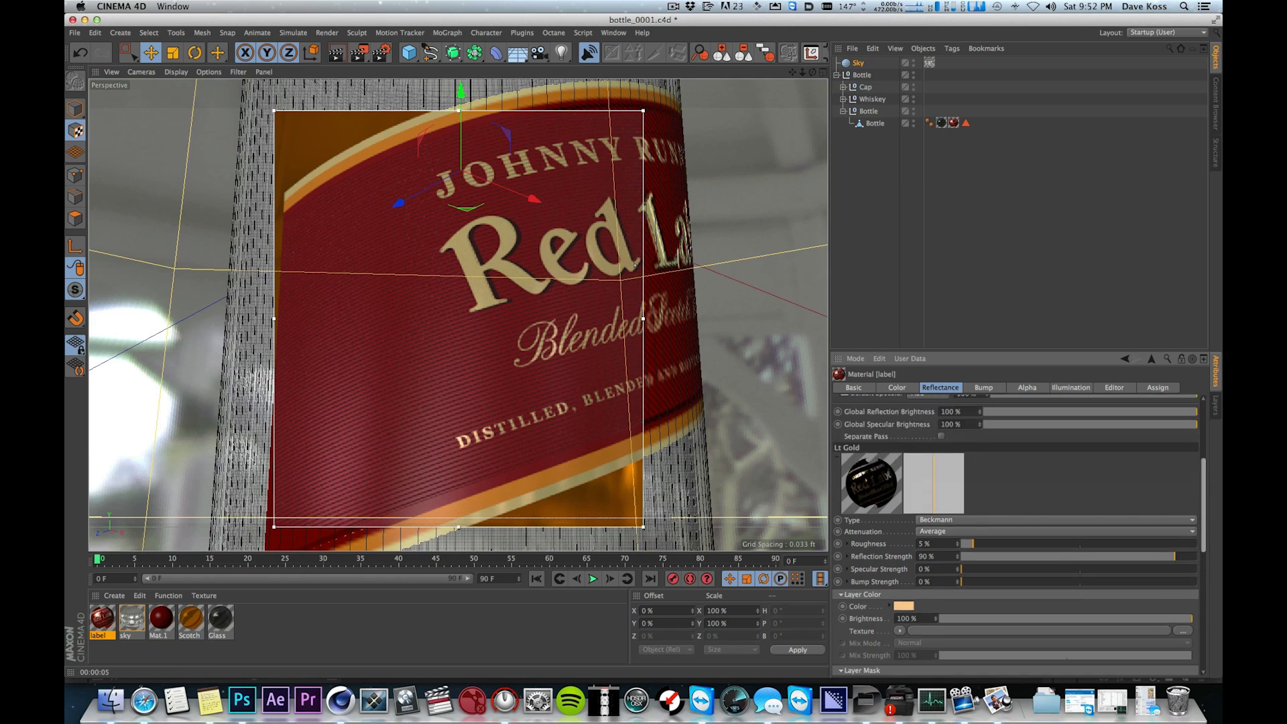
scroll(1201, 469, "down", 1)
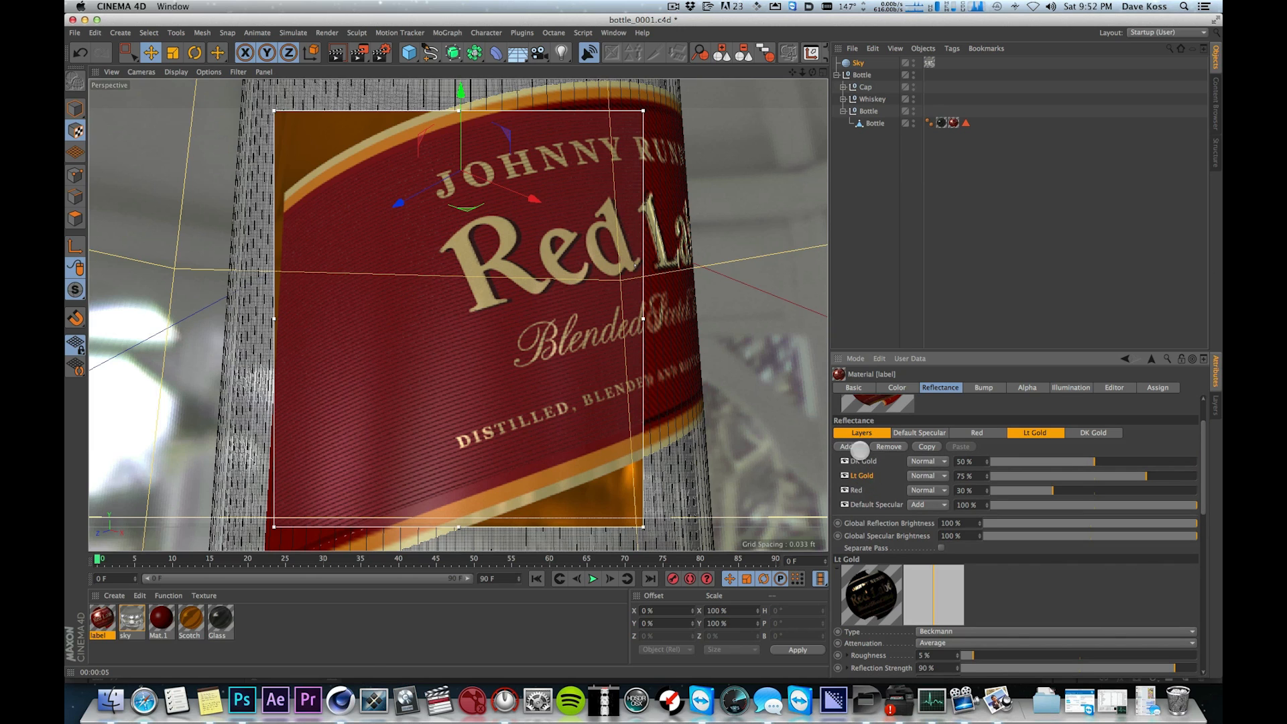
left_click(850, 489)
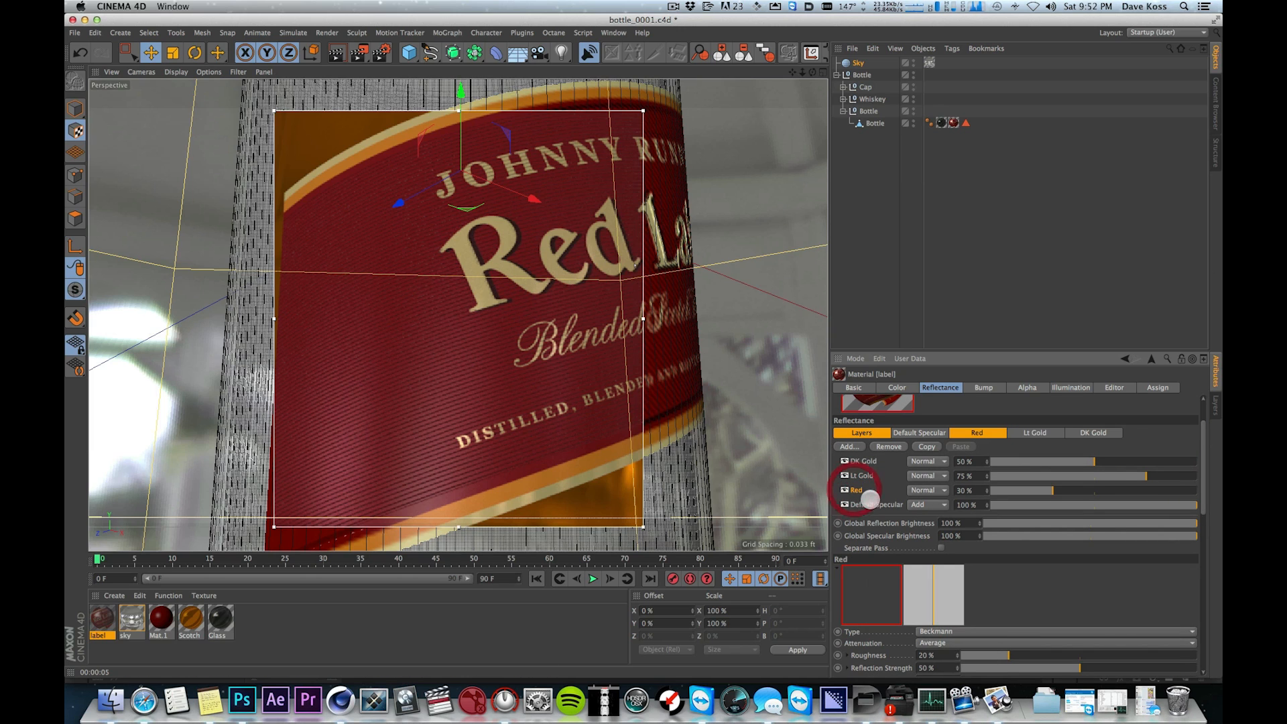
left_click(584, 242)
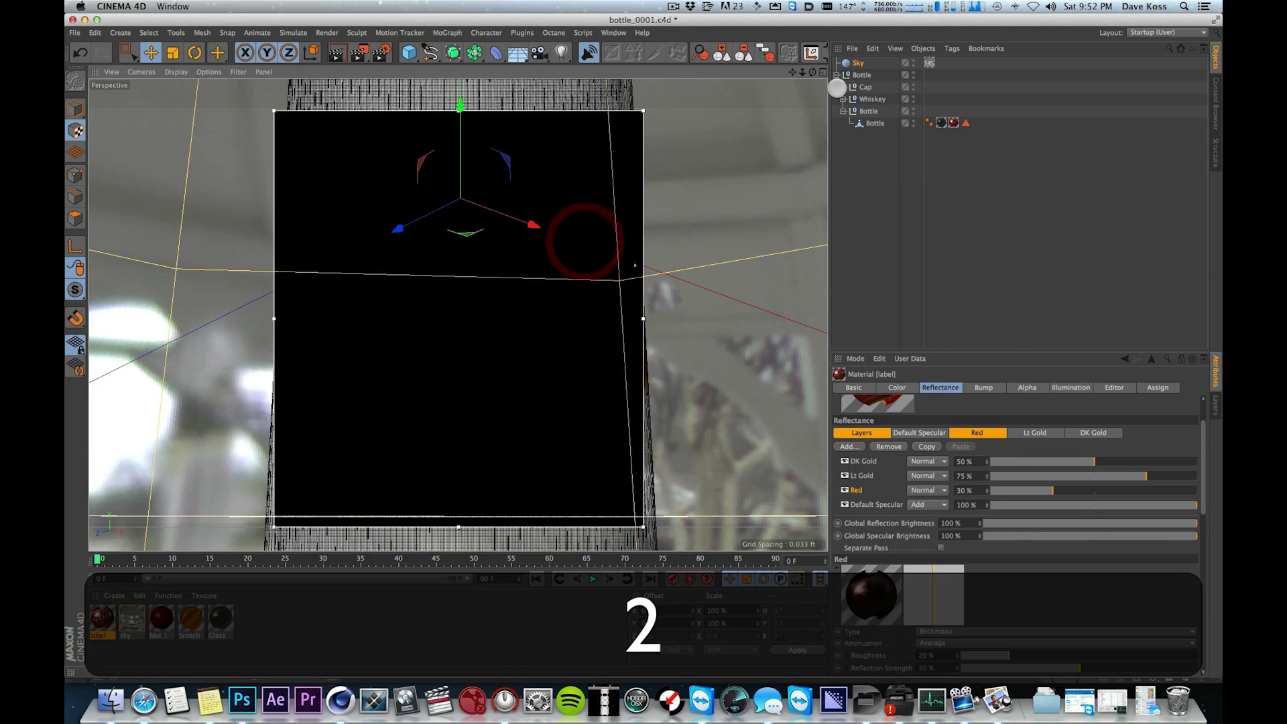
left_click(985, 389)
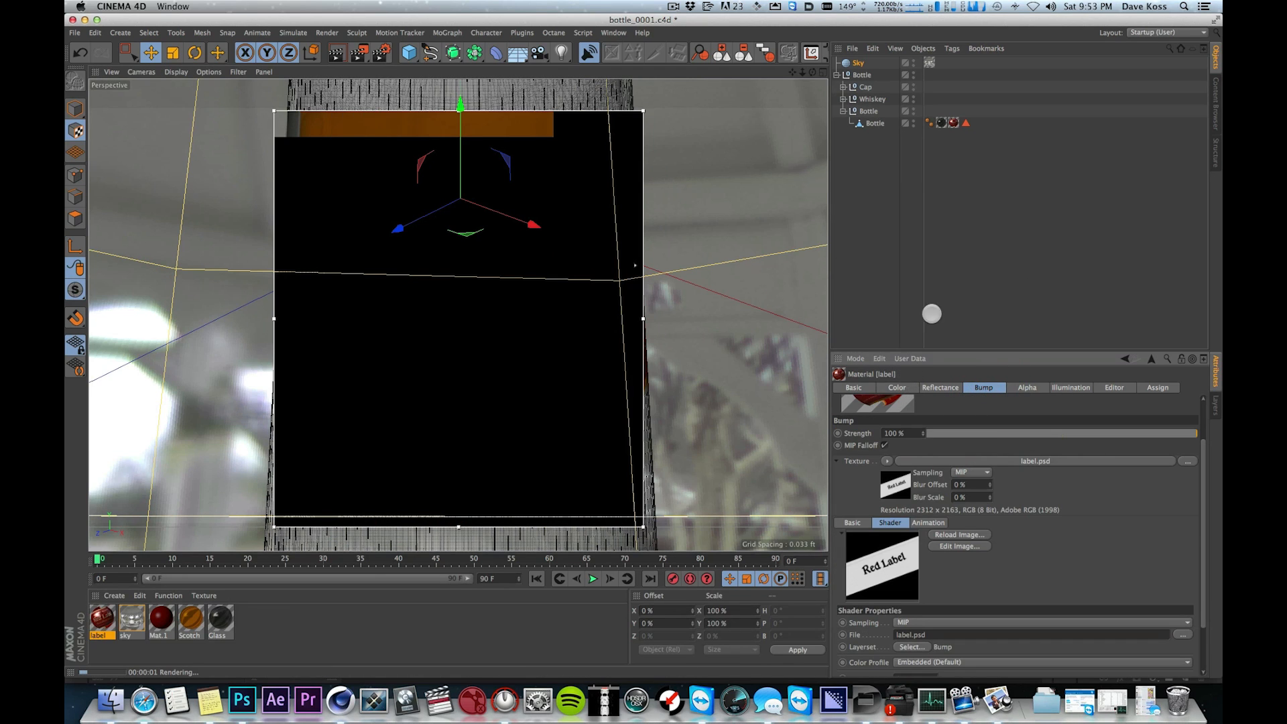
left_click(944, 388)
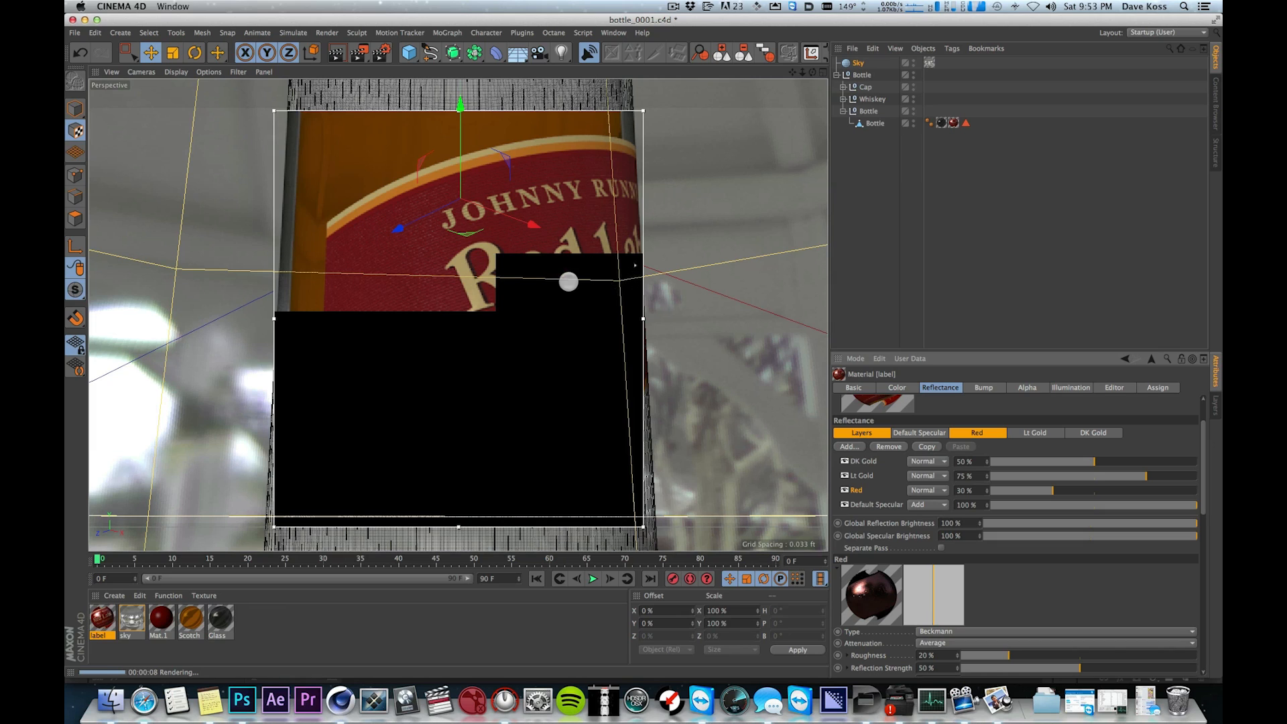
- Lower the label material's Bump channel strength to 80% and further to 40%
left_click(984, 387)
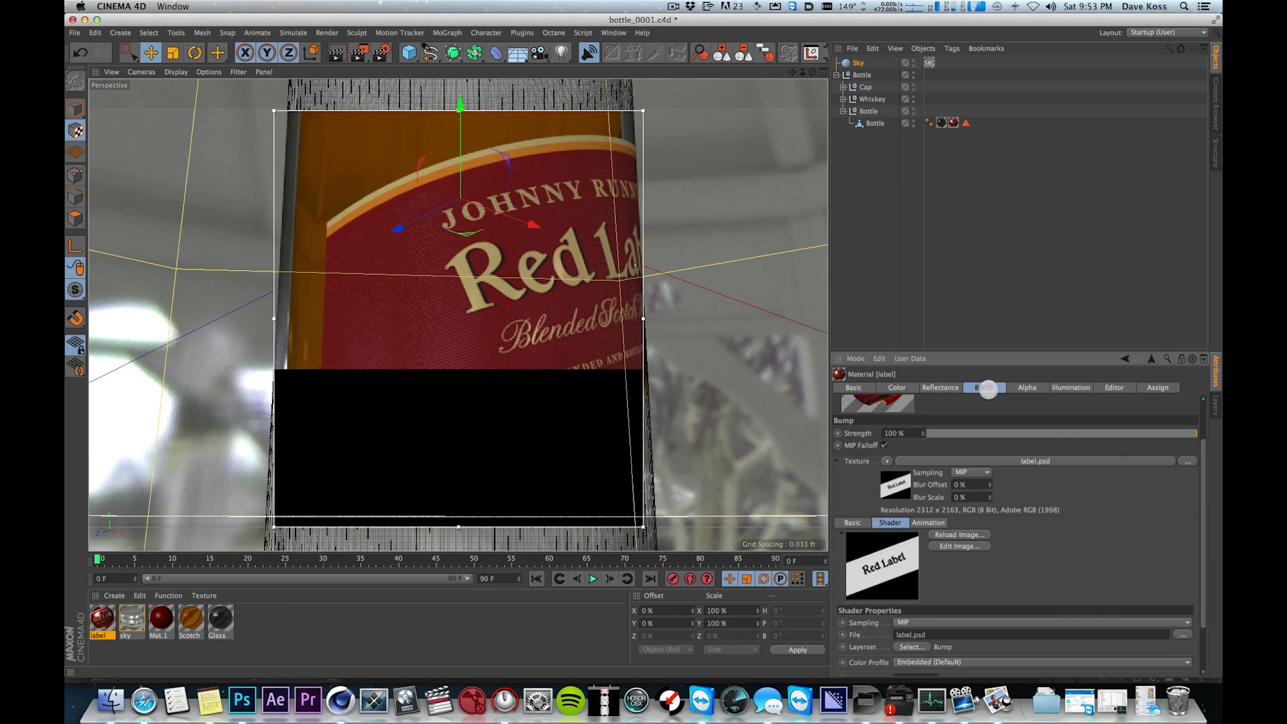
left_click(907, 433)
type("80")
key("Return")
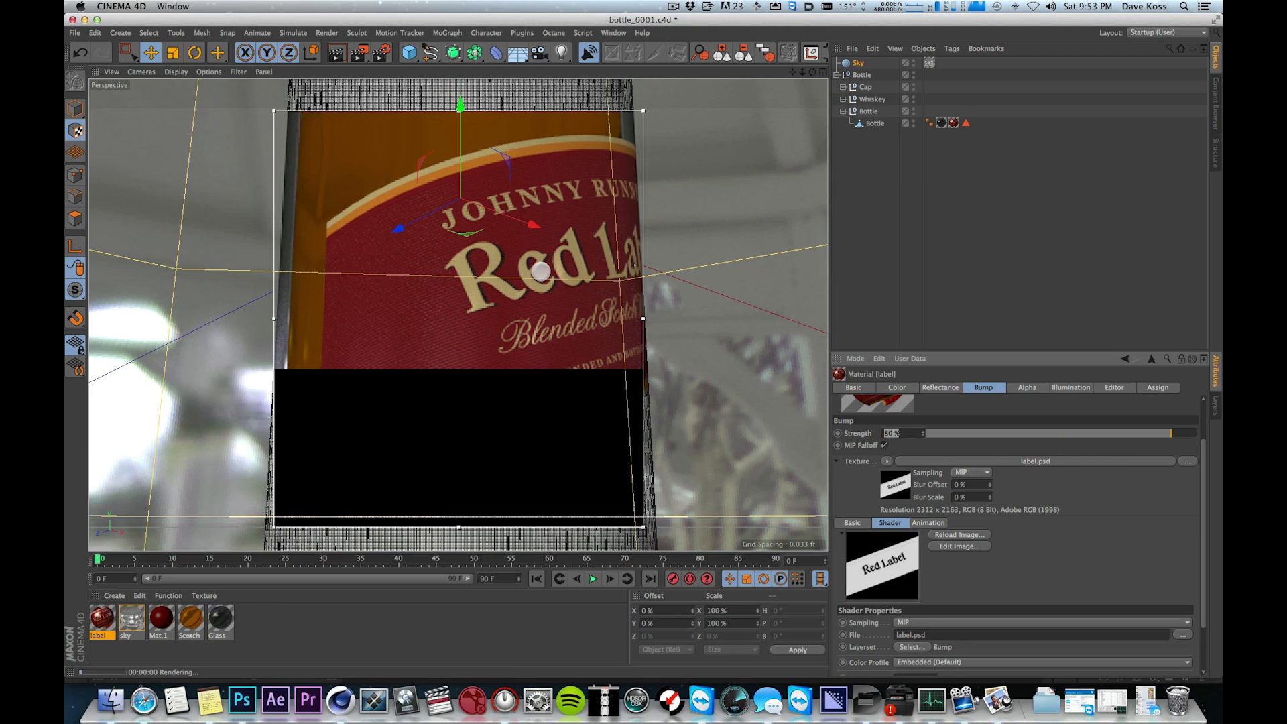
type("40")
key("Return")
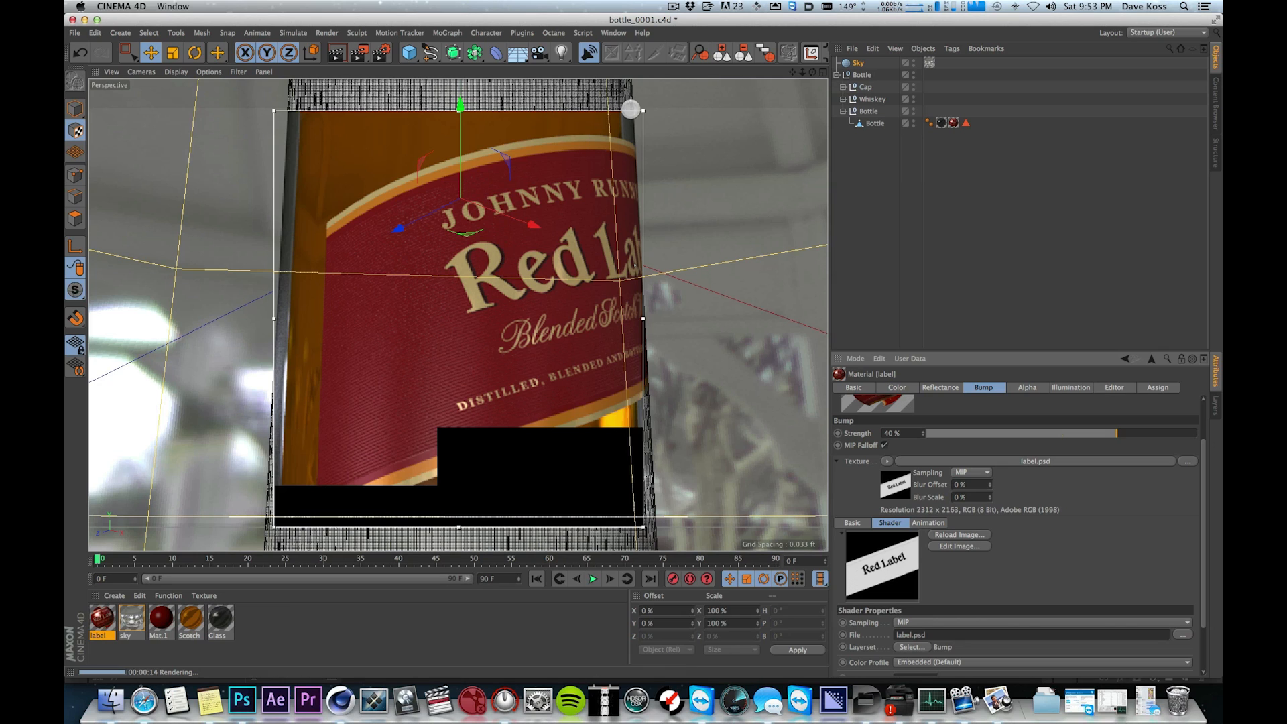
- Shrink the interactive render region to the plain red area beside the lettering and zoom in on the label's bump
left_click_drag(642, 110, 482, 234)
key("2")
left_click_drag(337, 268, 404, 244)
key("1")
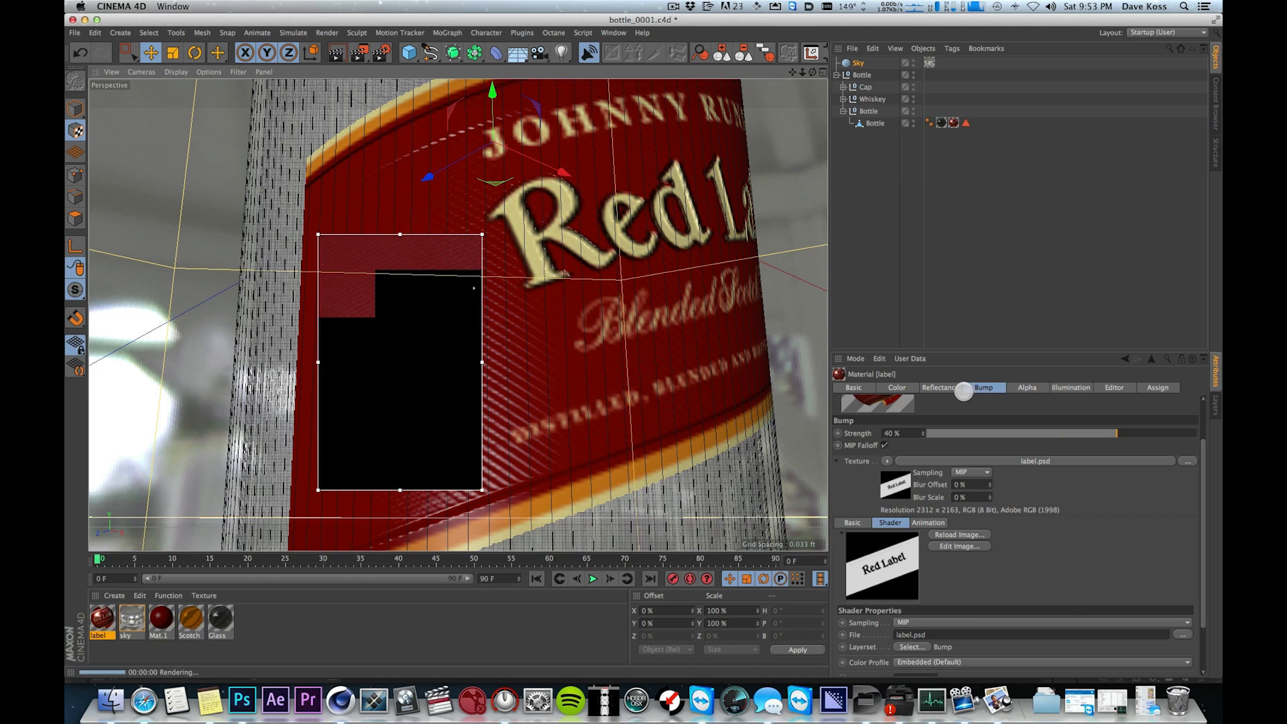
- Try a 1% blur offset on the bump texture, reset it to 0%, and set the blur scale to 2%
left_click(983, 387)
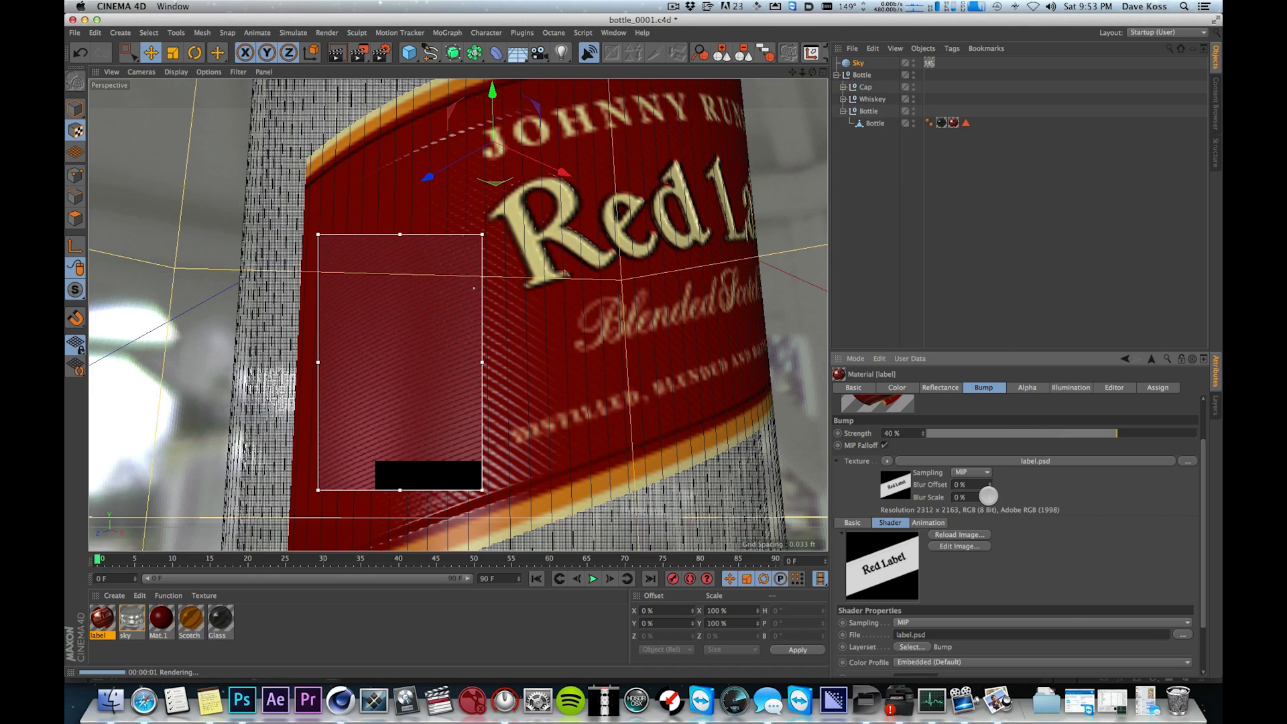
left_click(989, 495)
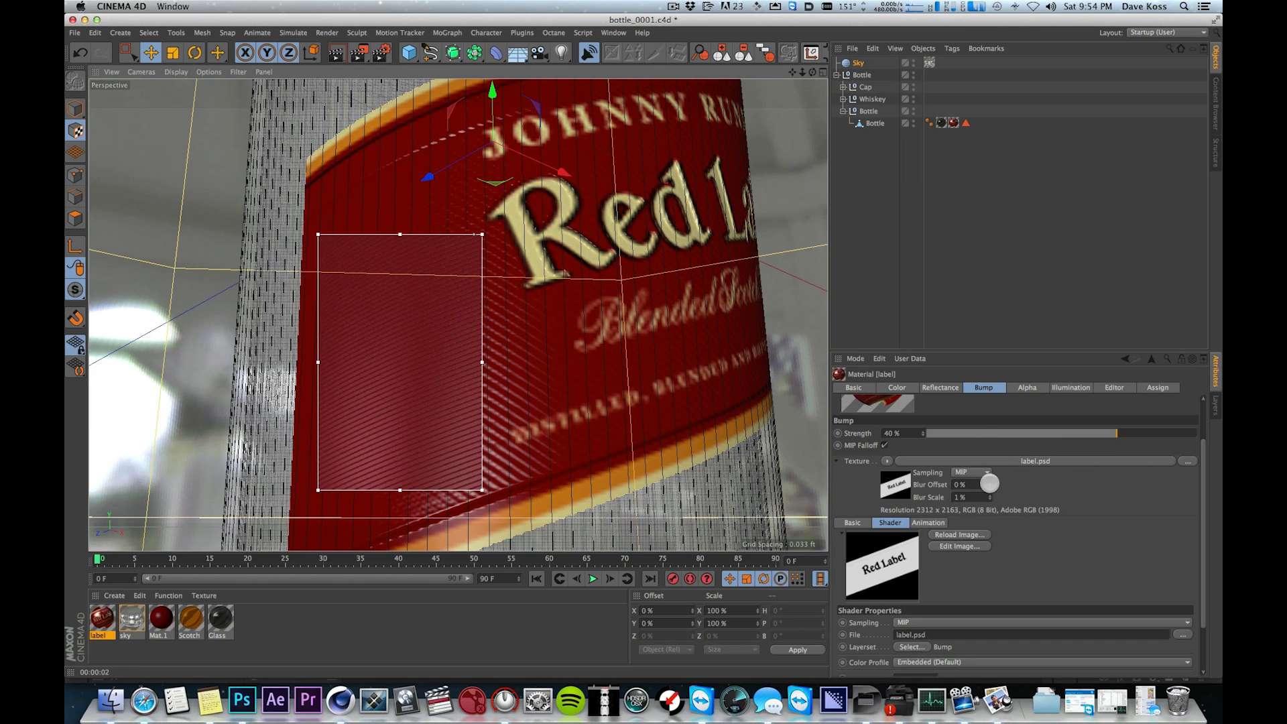
left_click(989, 482)
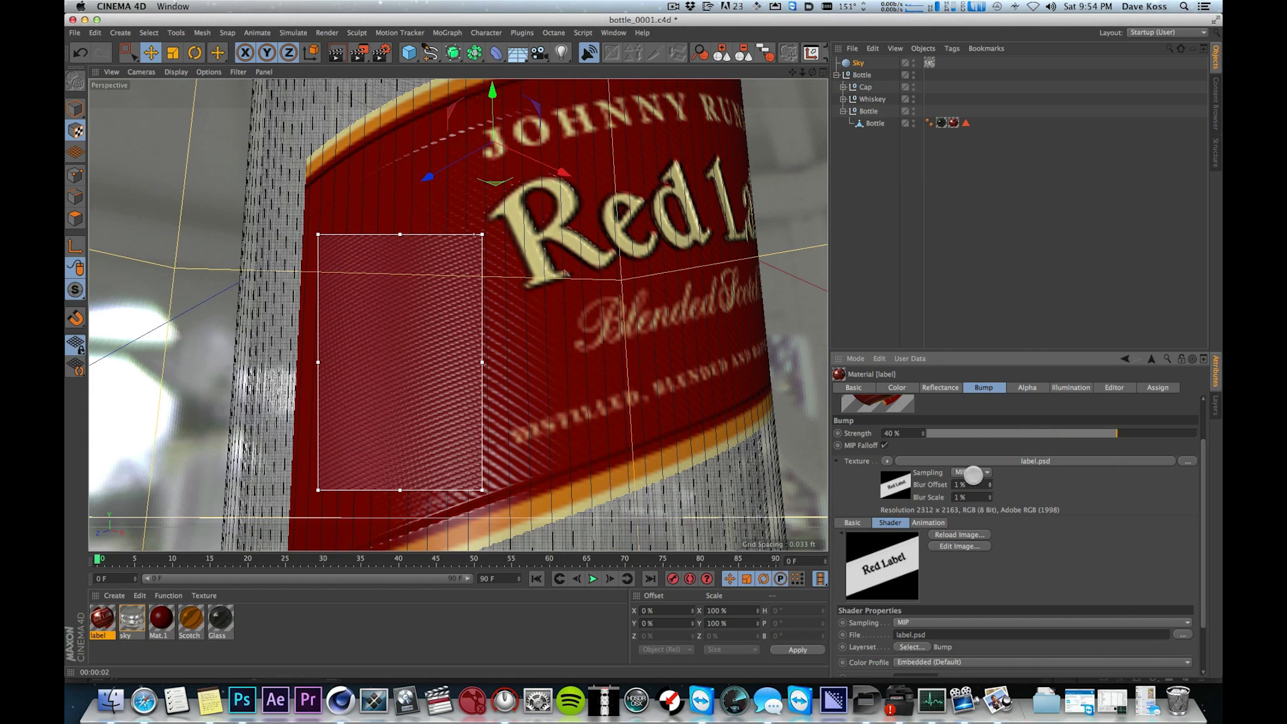
left_click(990, 487)
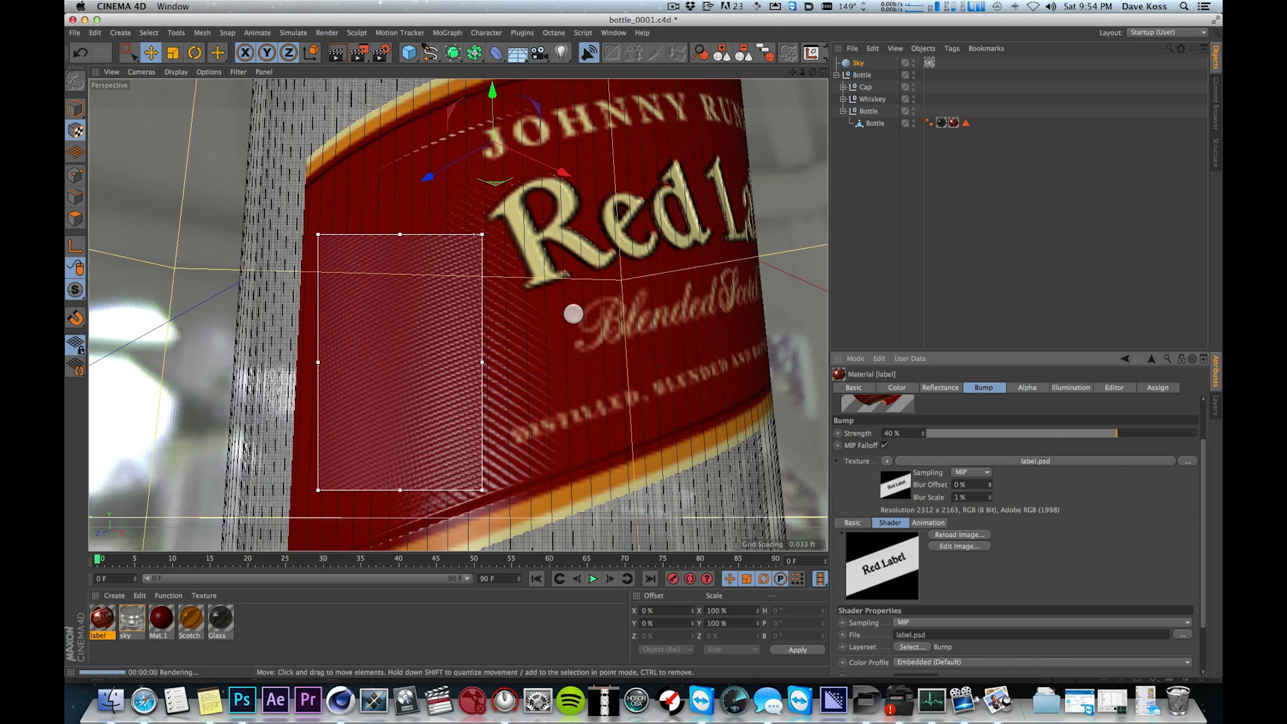
left_click(989, 494)
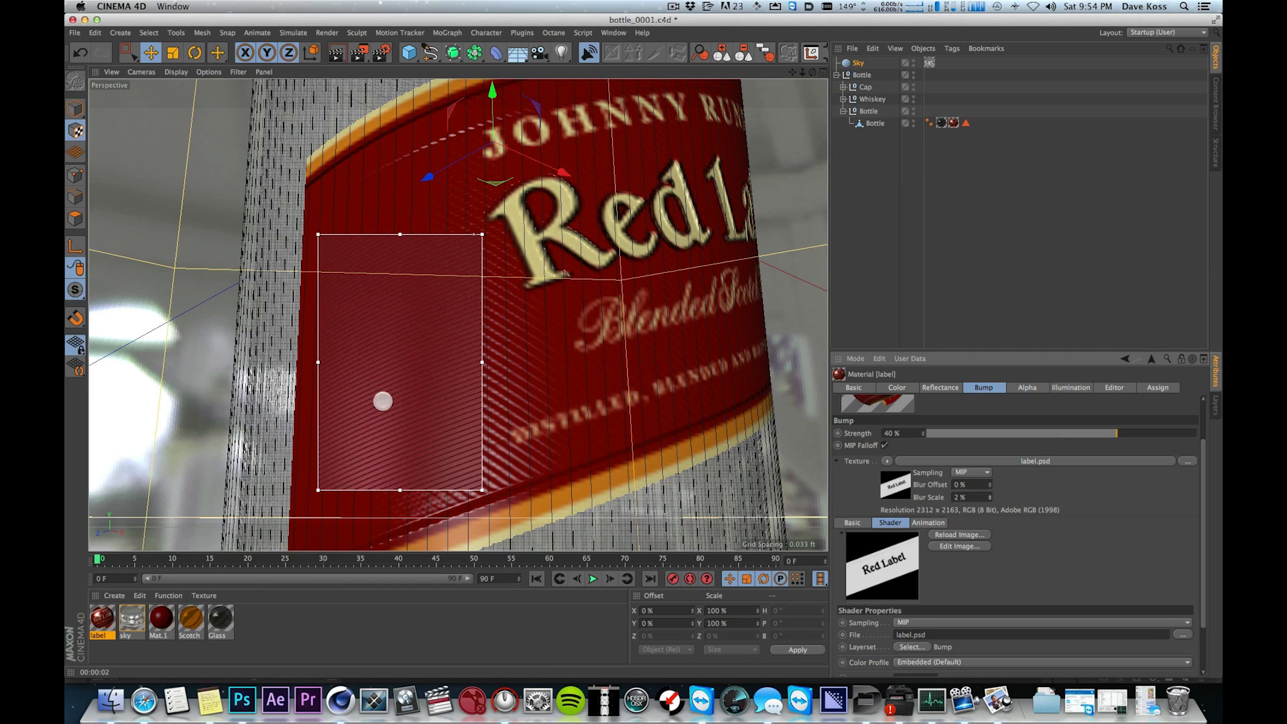
- Set the label material's Bump channel strength to 20%
left_click(915, 434)
type("20")
key("Return")
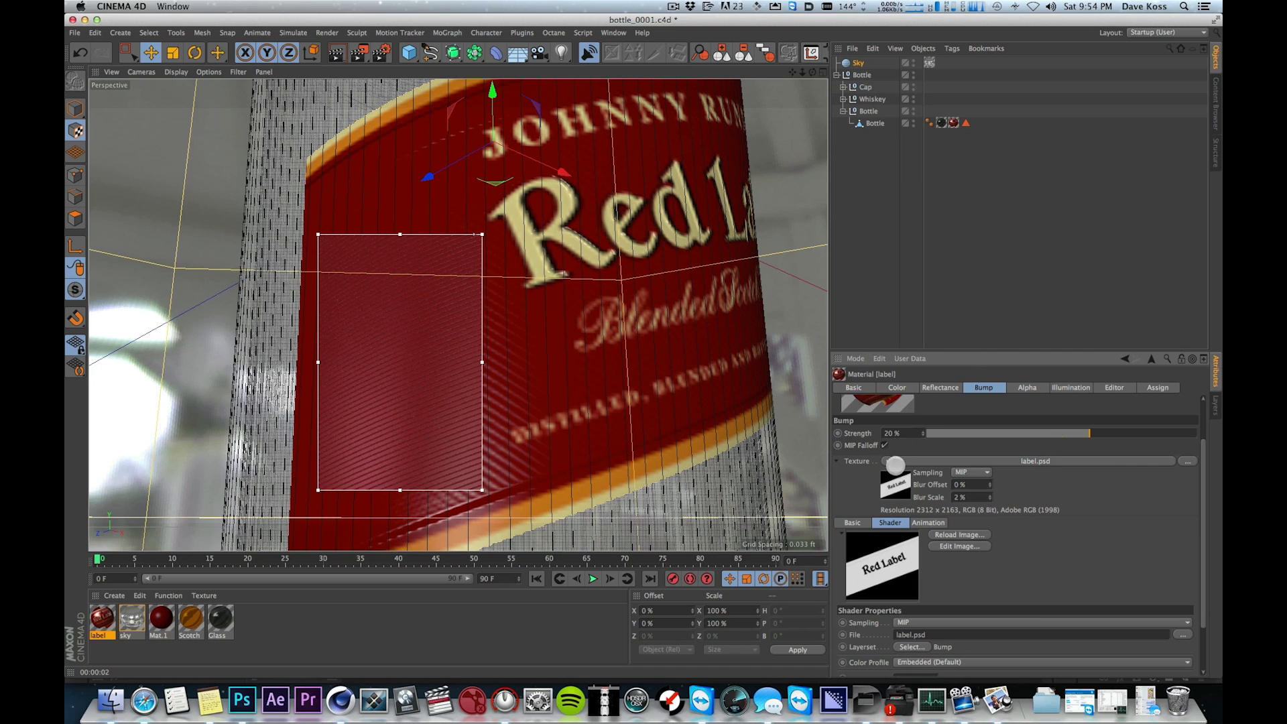
- Wrap the label.psd bump texture in a Layer shader
left_click(890, 460)
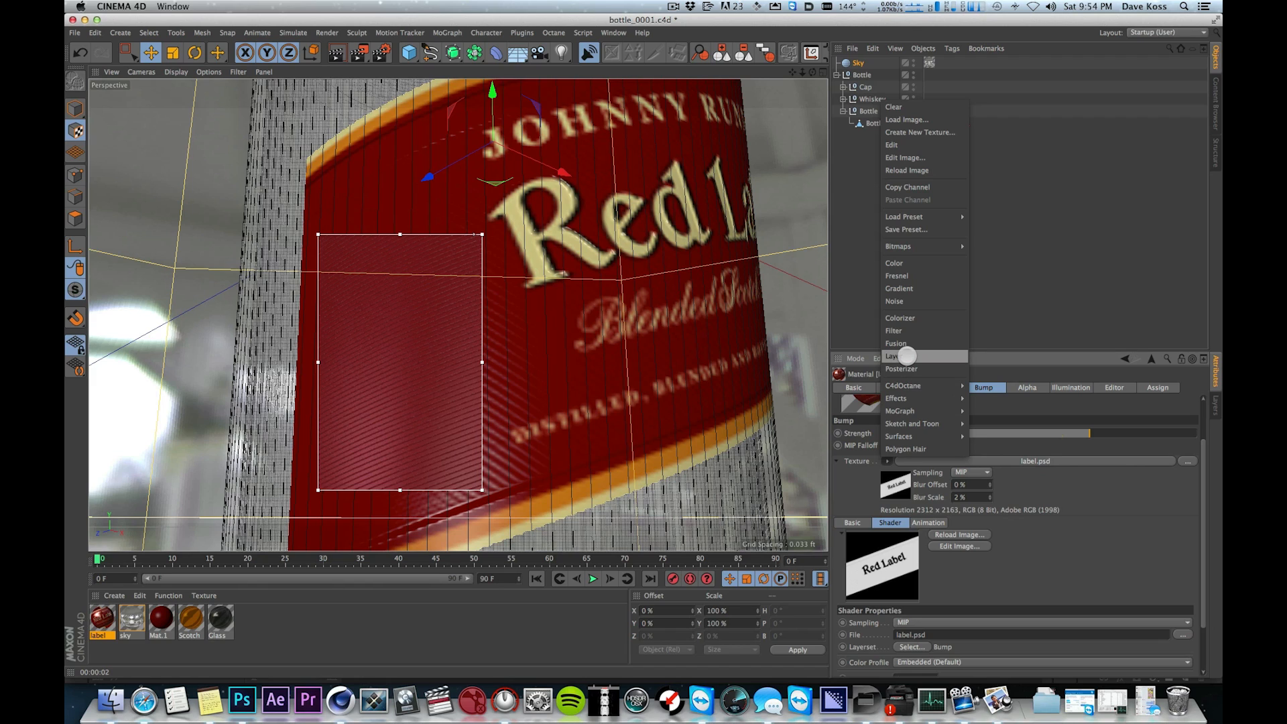
left_click(904, 344)
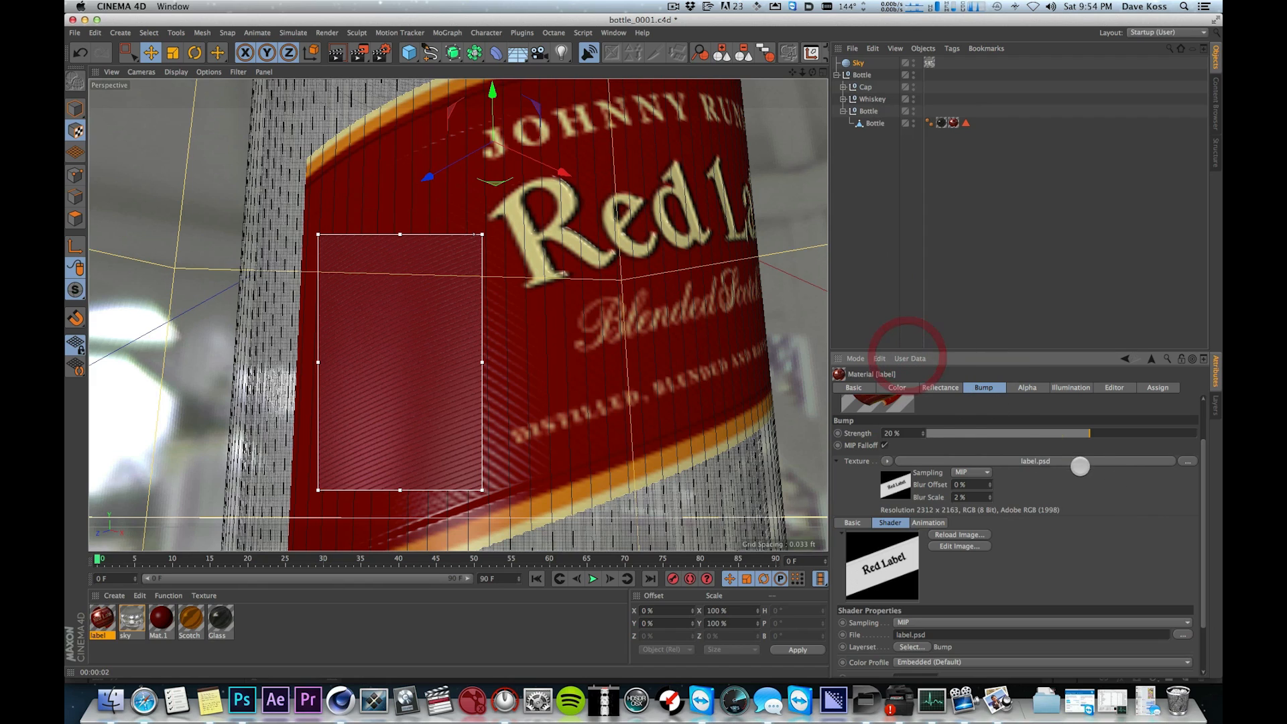
left_click(887, 460)
left_click(902, 356)
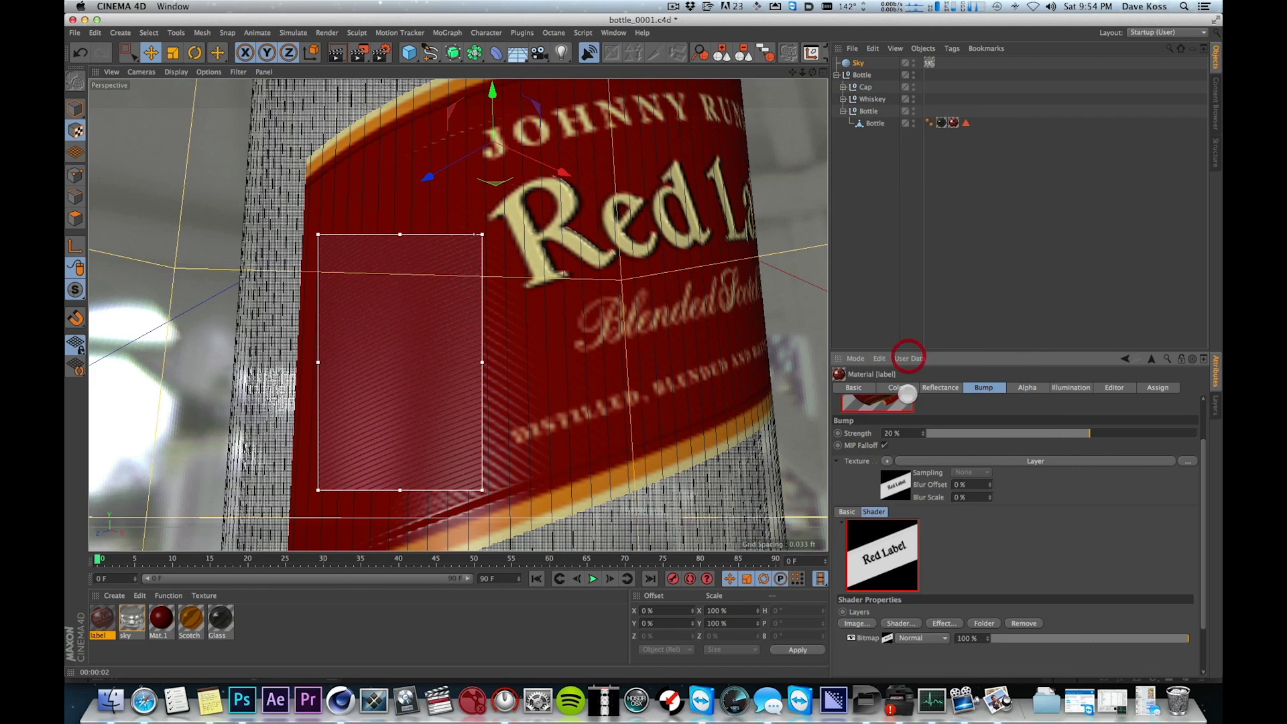
- Add a Noise shader above the label bitmap in the bump's Layer shader
left_click(1003, 541)
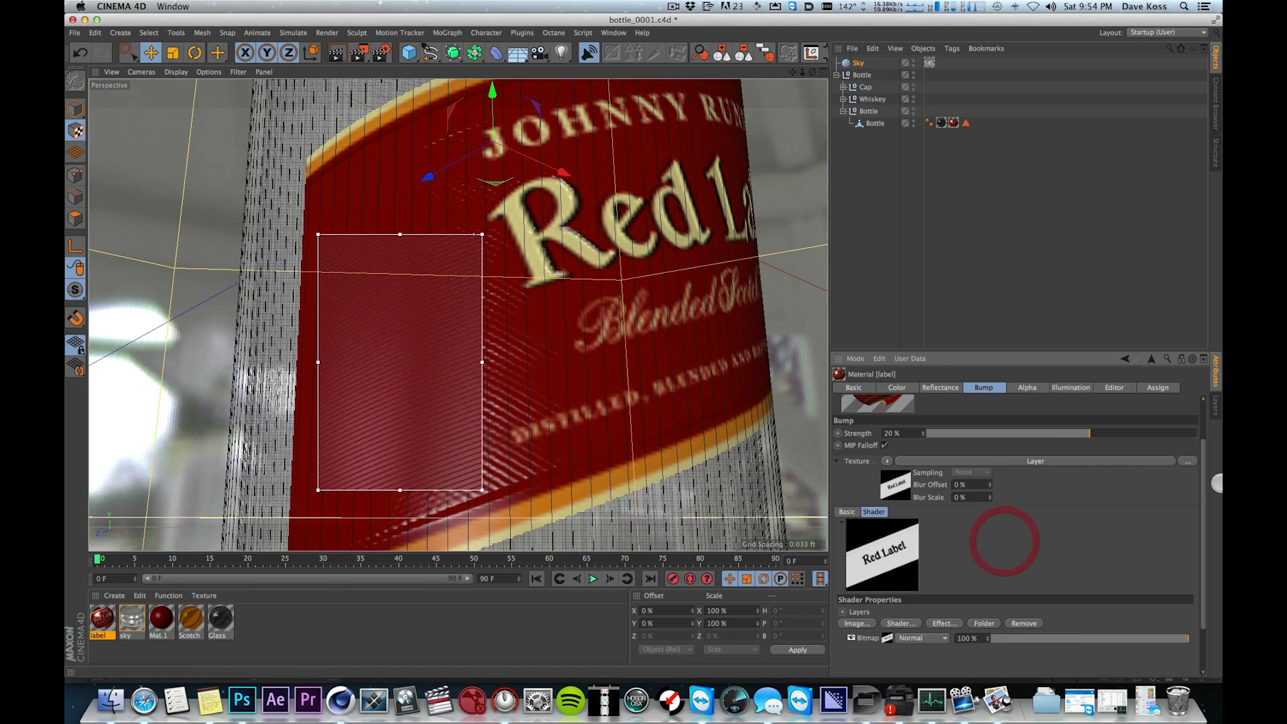
left_click_drag(1202, 490, 1143, 627)
left_click(874, 599)
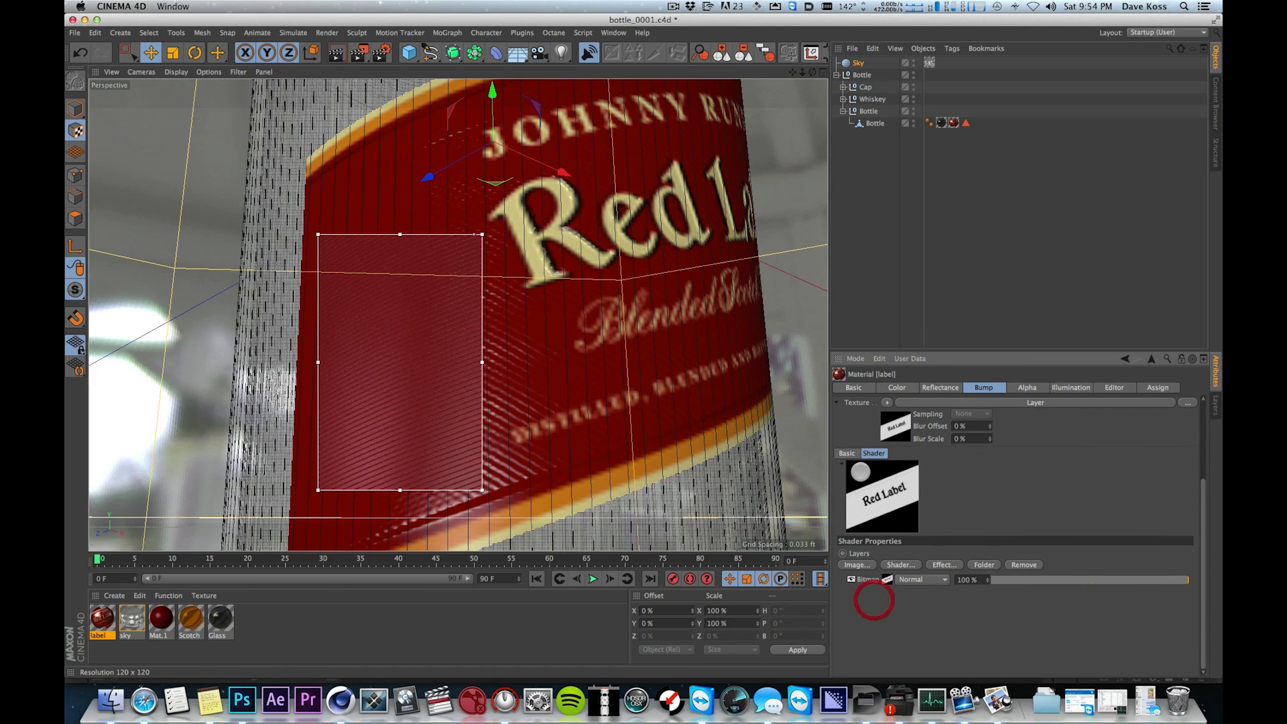
left_click(866, 579)
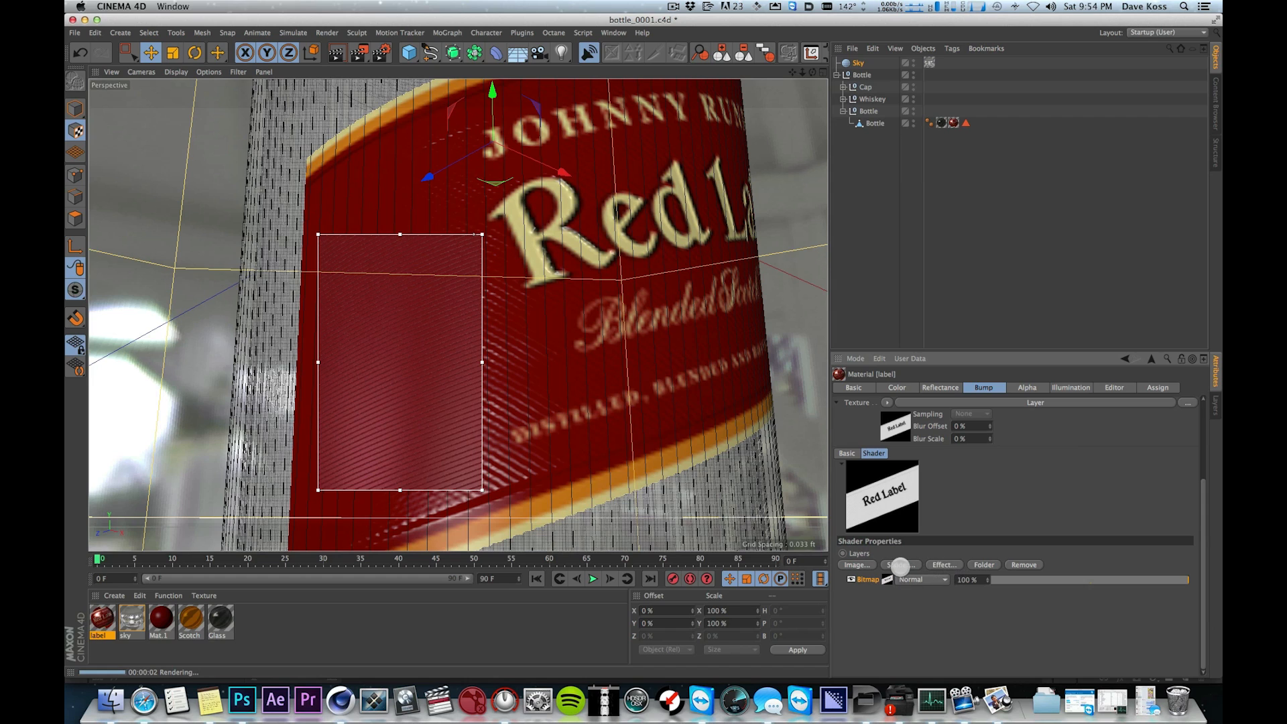
left_click(913, 564)
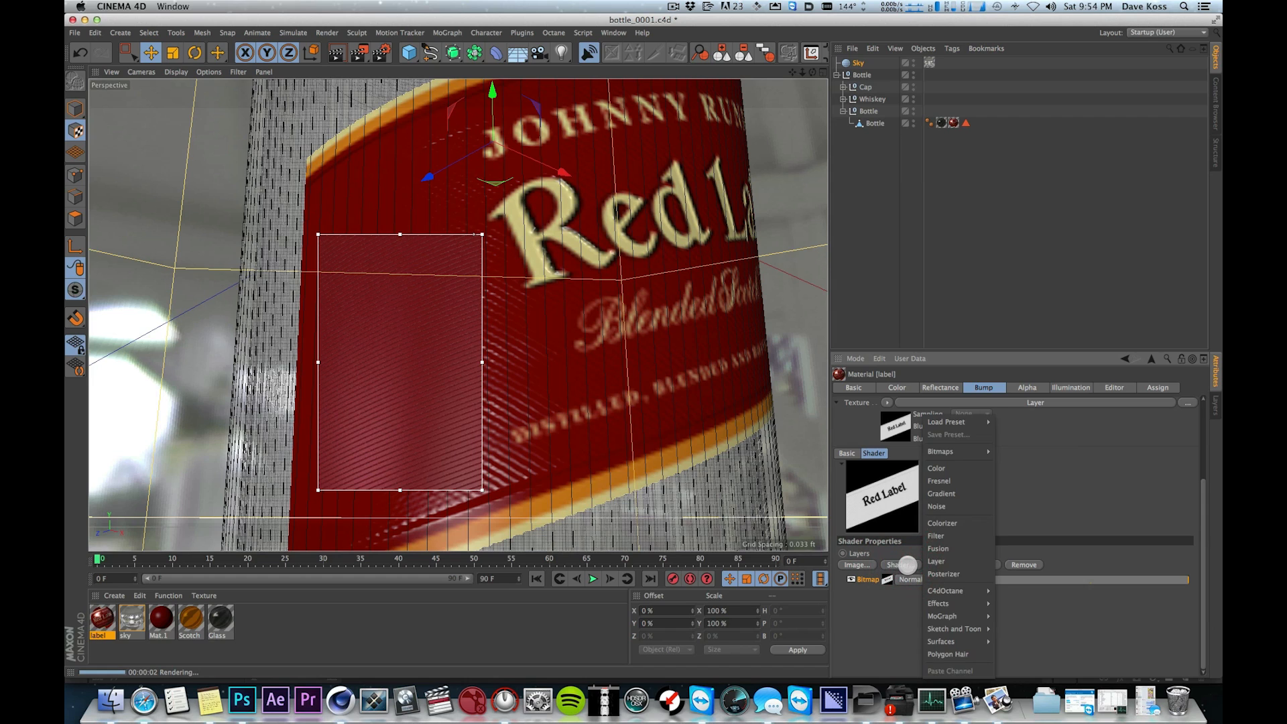
left_click(949, 507)
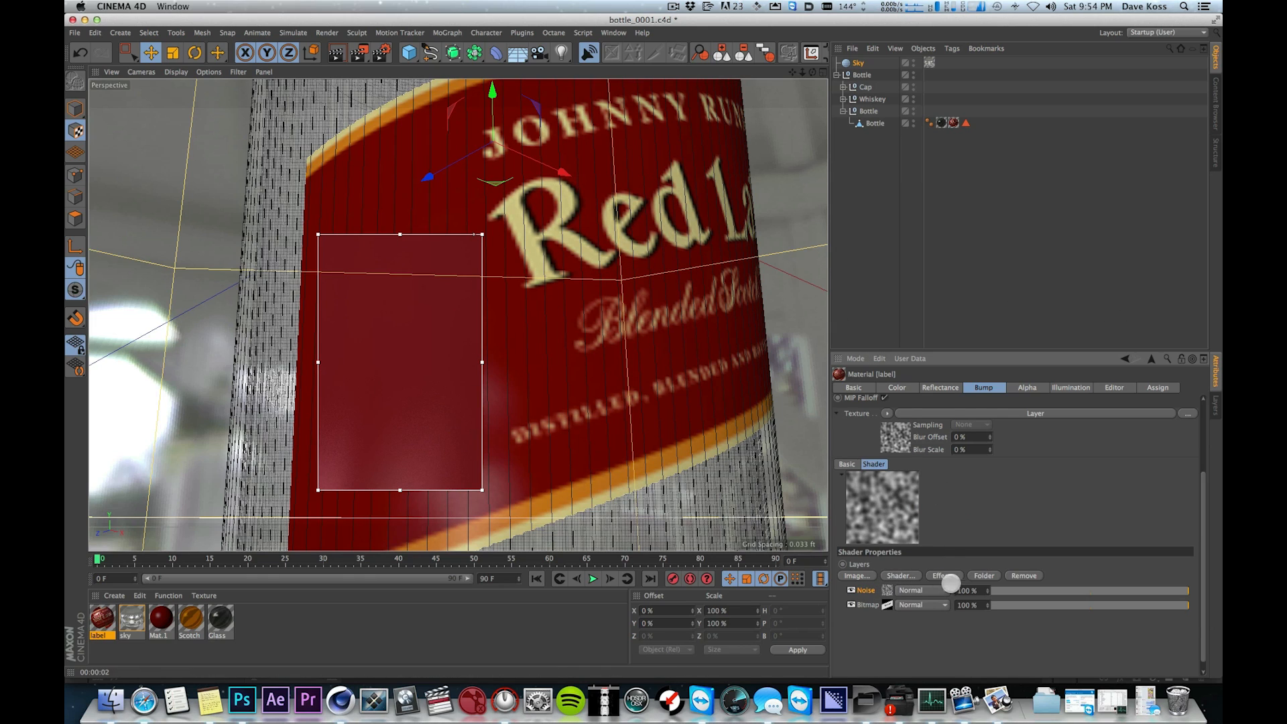
- Try Screen as the Noise layer's blend mode and set it to Multiply
left_click(923, 590)
left_click(930, 342)
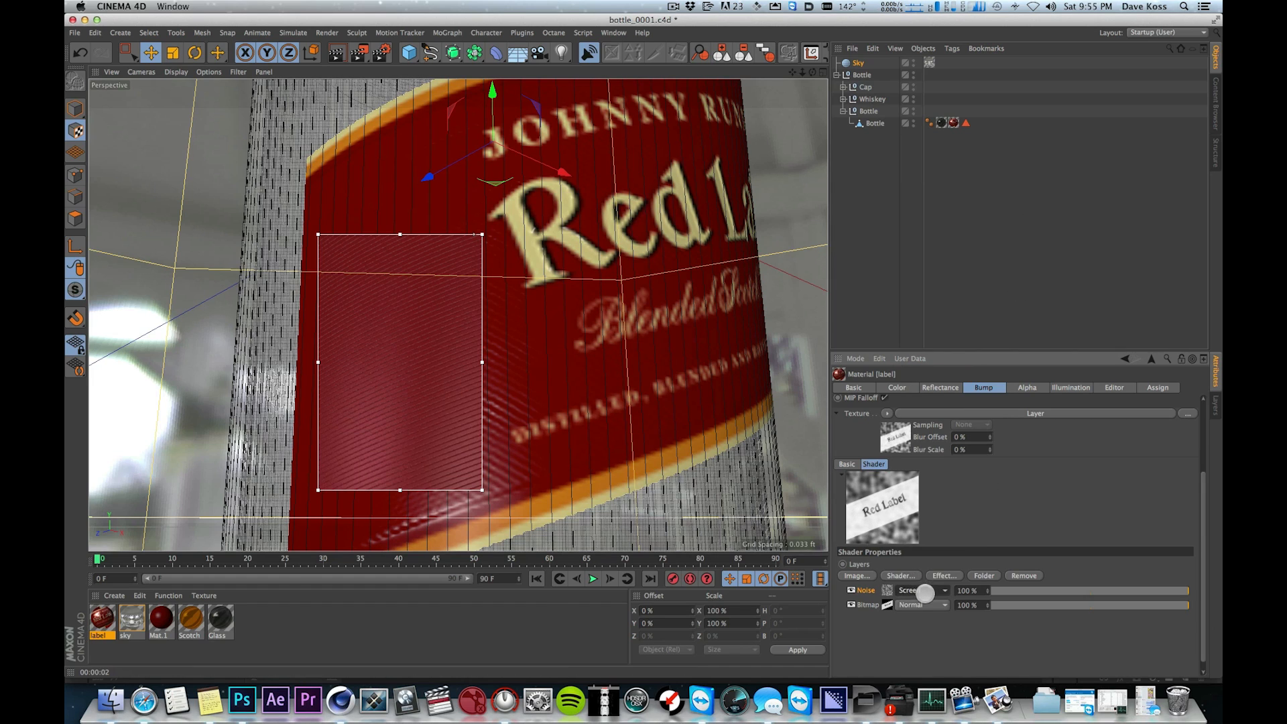
left_click(905, 584)
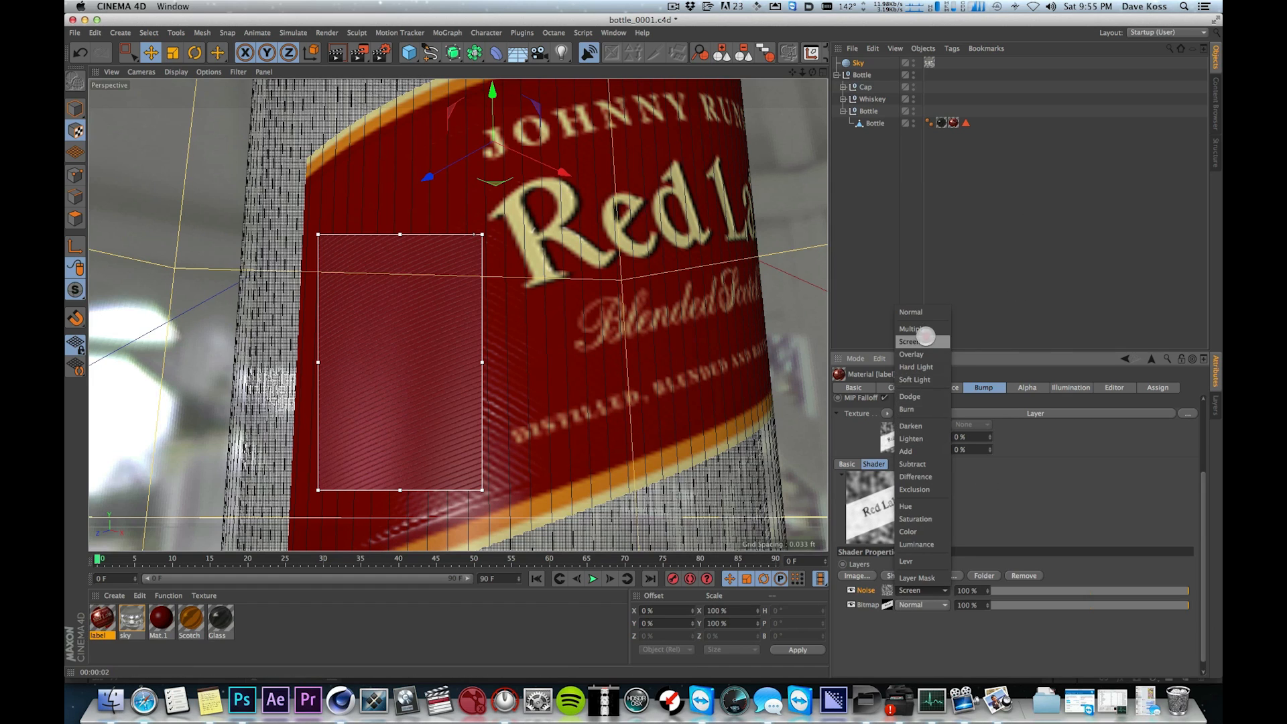
left_click(929, 331)
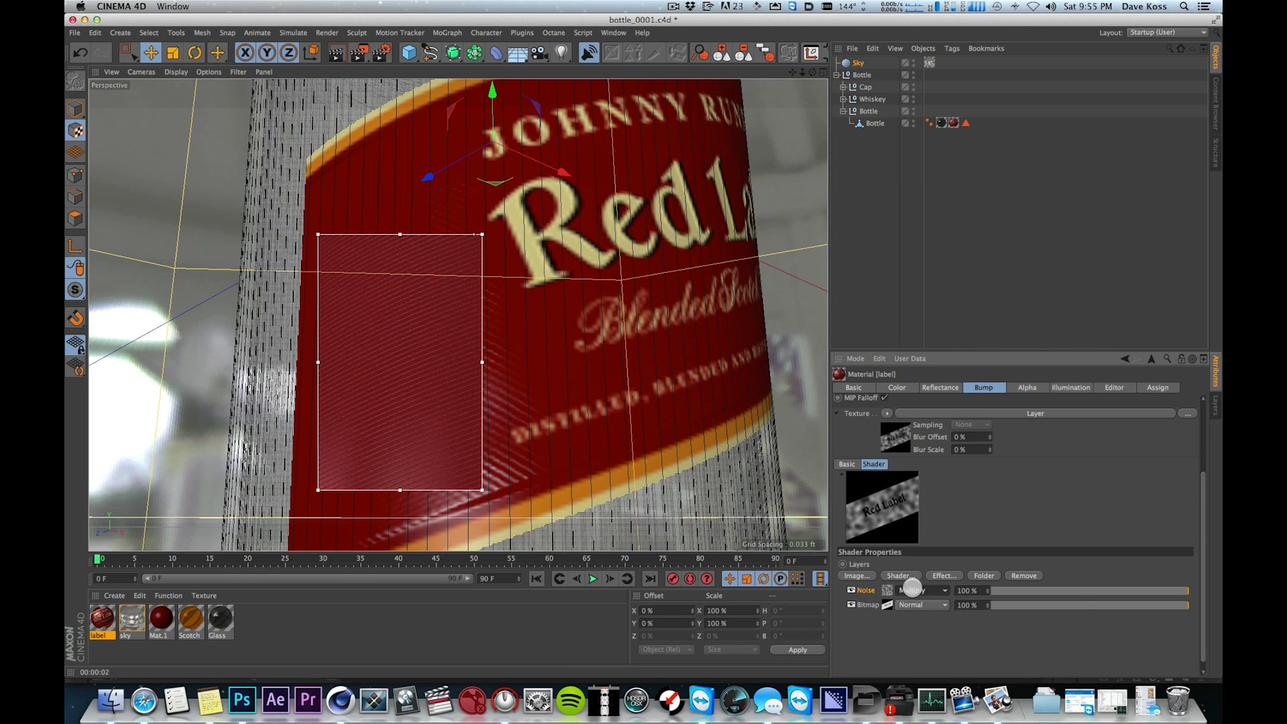
- Open the Noise shader's settings and set its global scale and all three relative scales to 5%
key("2")
left_click_drag(465, 353, 428, 371)
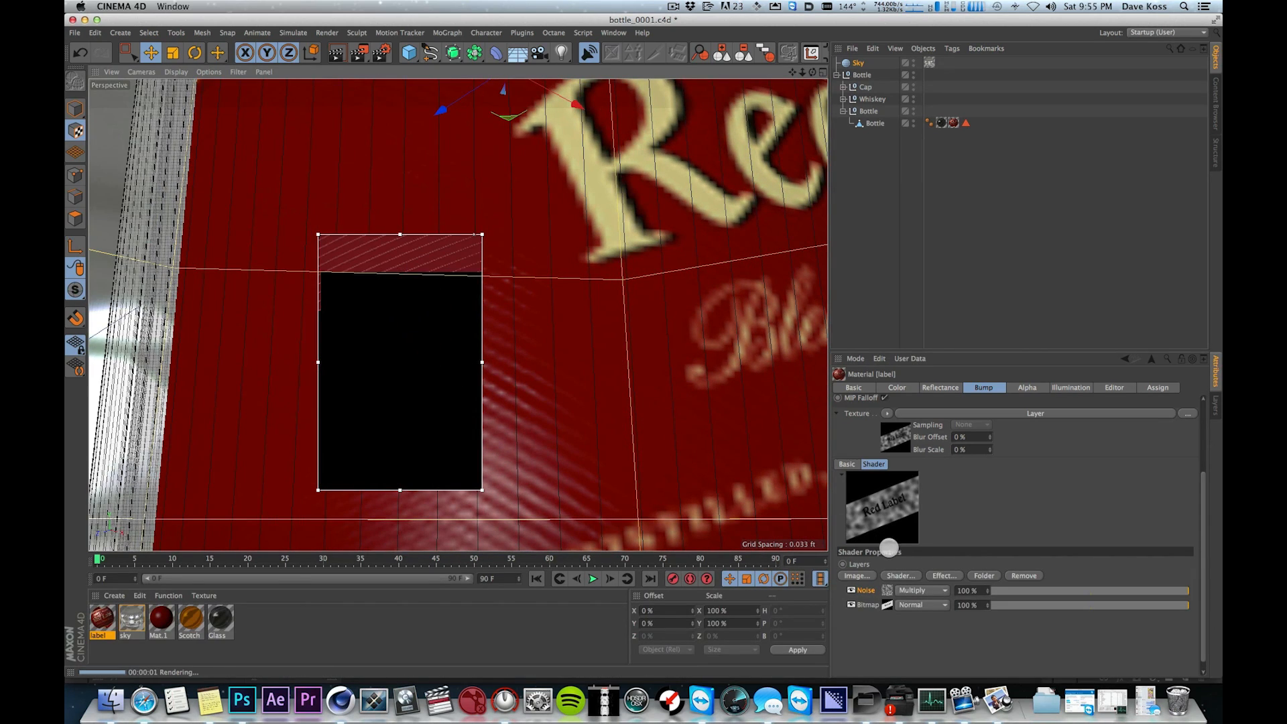
left_click(887, 589)
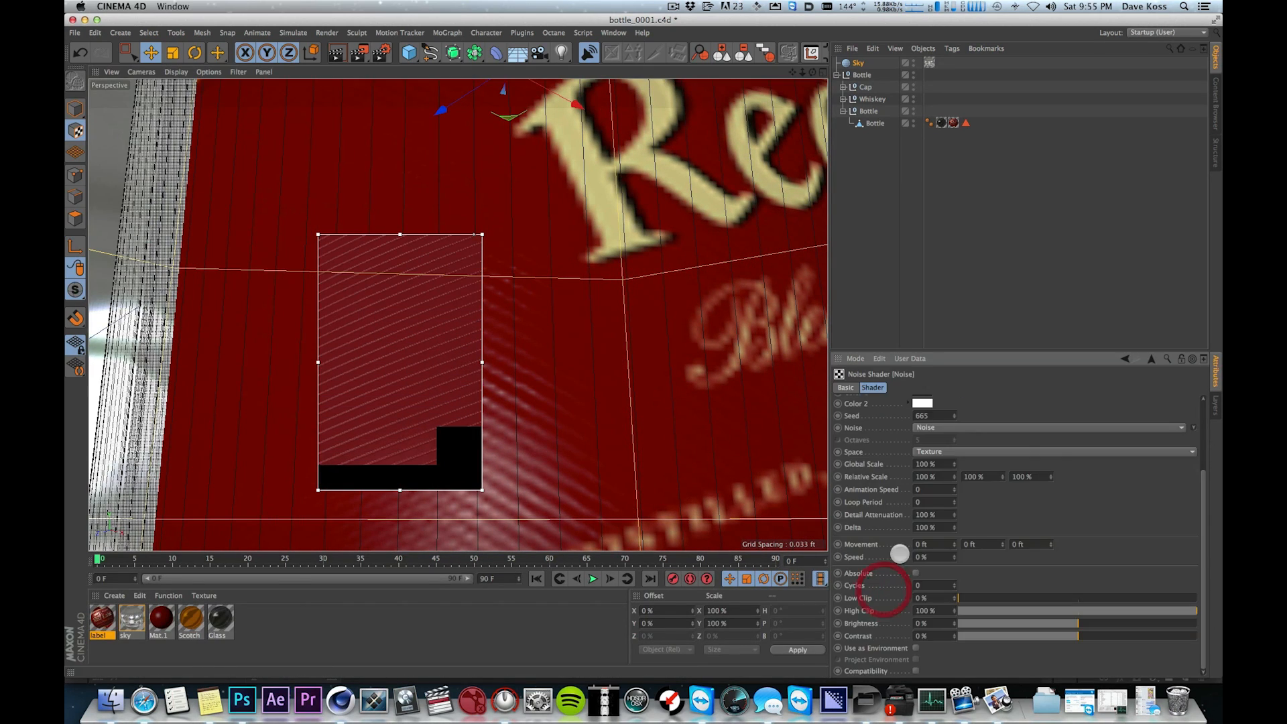
scroll(1191, 477, "up", 5)
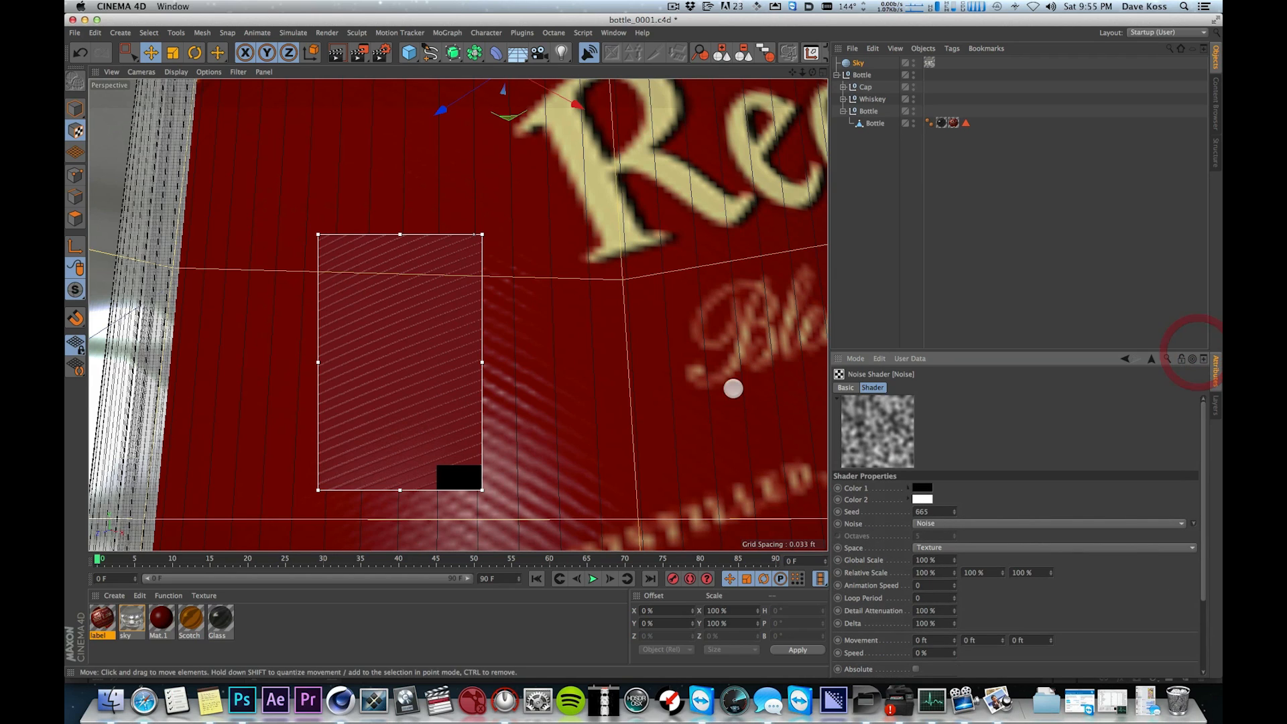
left_click(942, 561)
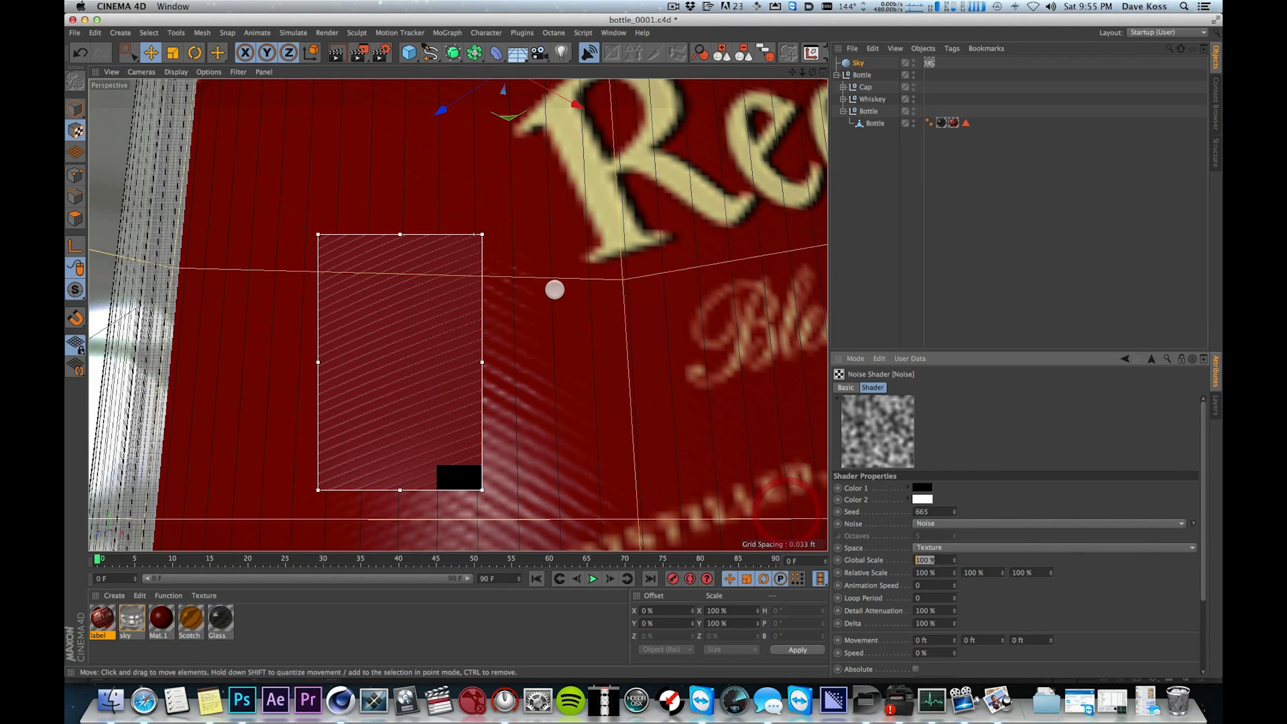
type("5")
key("Tab")
type("5")
key("Tab")
type("5")
key("Tab")
type("5")
key("Tab")
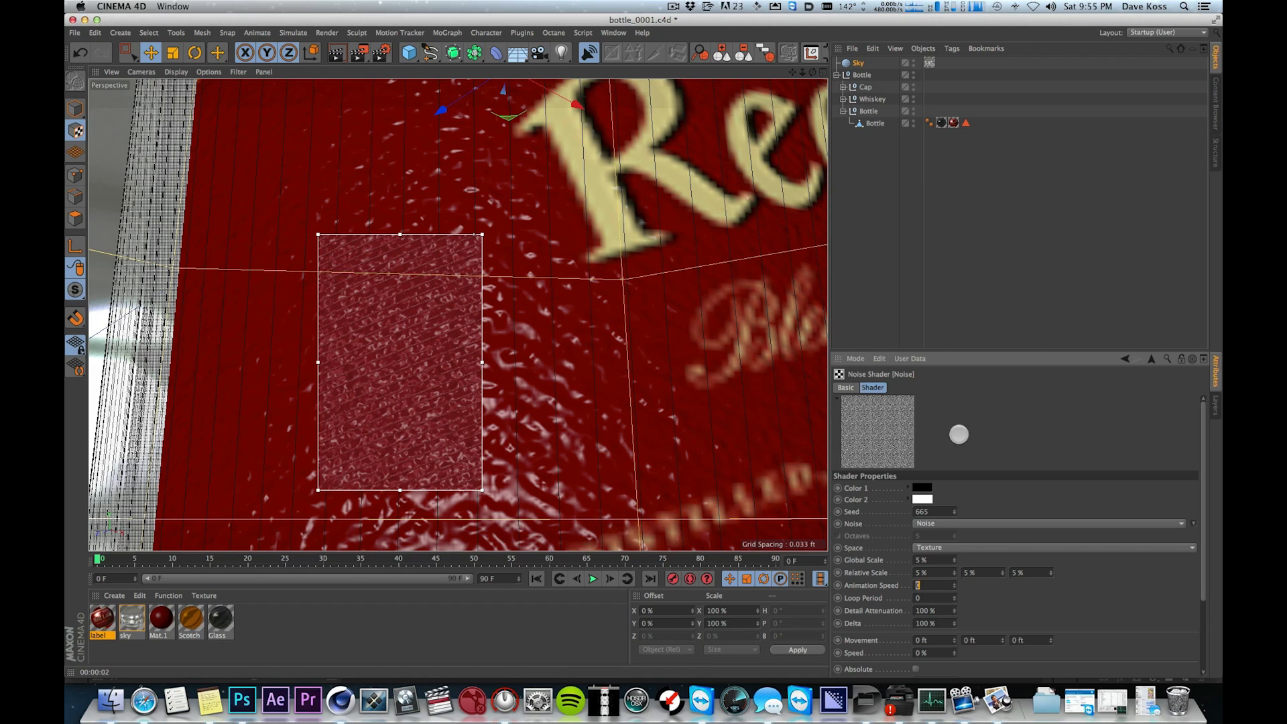
- Reopen the Noise shader from the layer stack and set its global scale and all three relative scales to 2%
left_click(1151, 358)
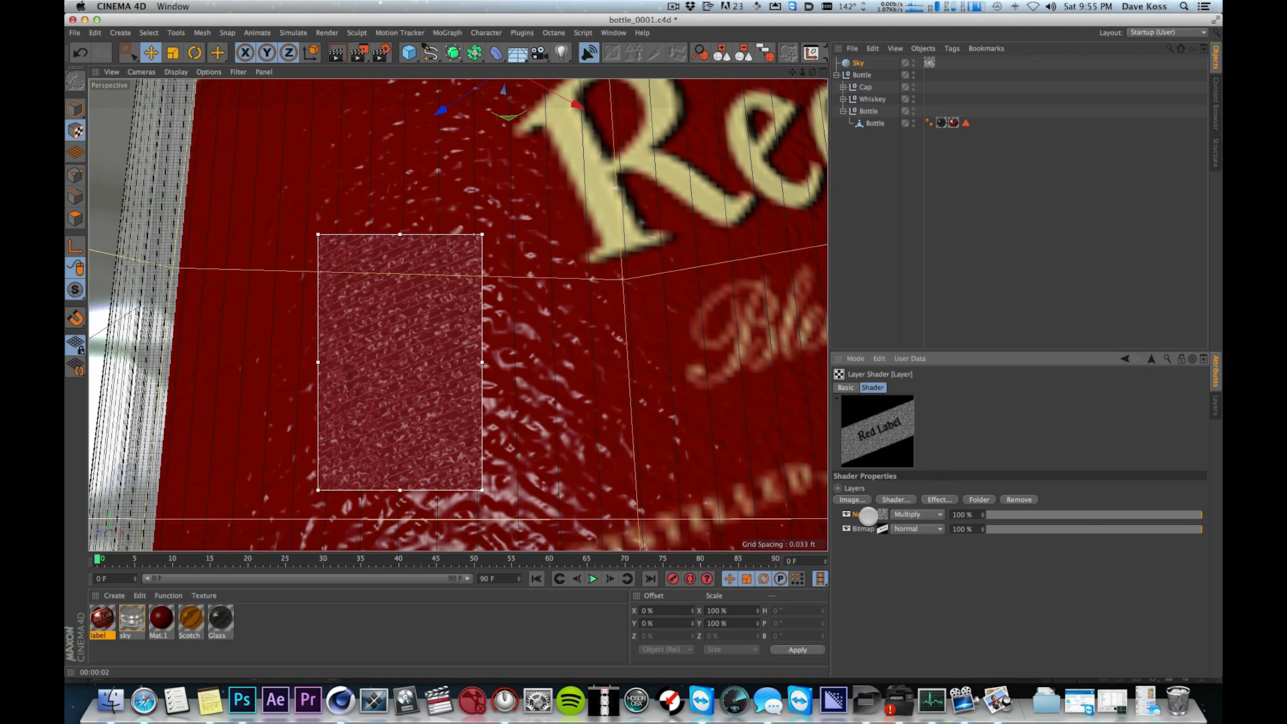
left_click(862, 529)
left_click(881, 514)
left_click(930, 560)
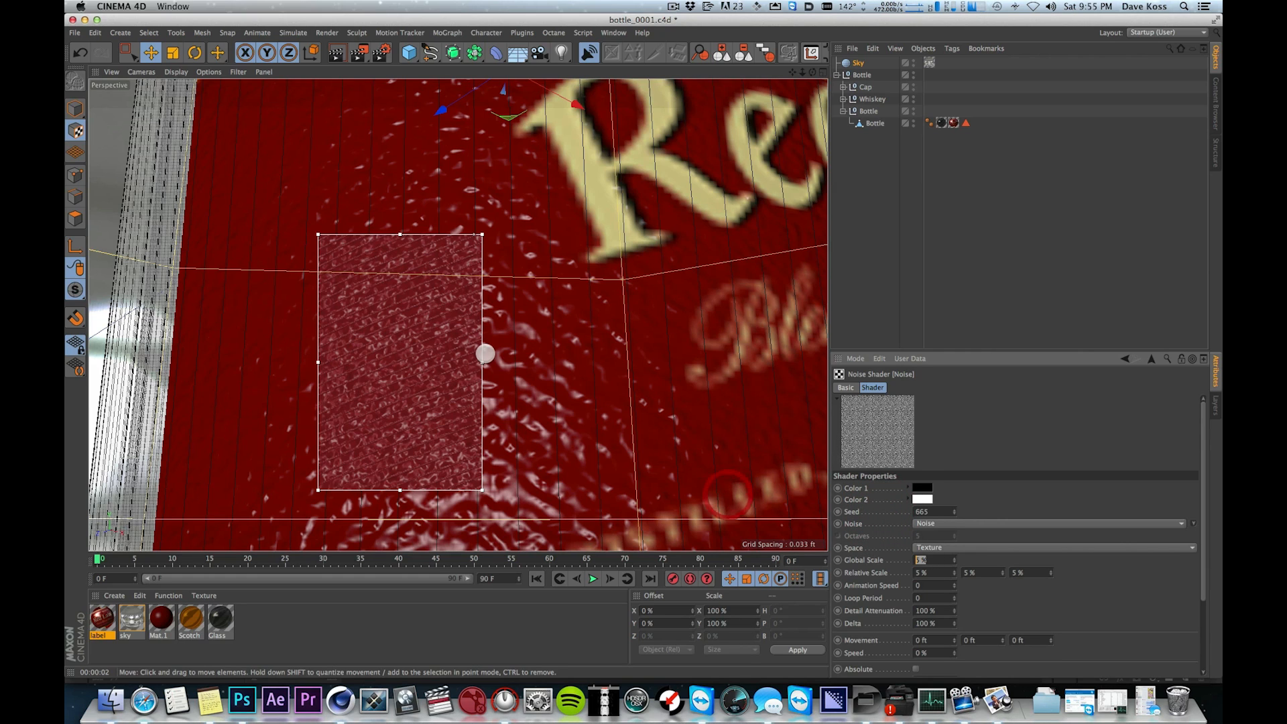
type("2")
key("Tab")
type("2")
key("Tab")
type("2")
key("Tab")
type("2")
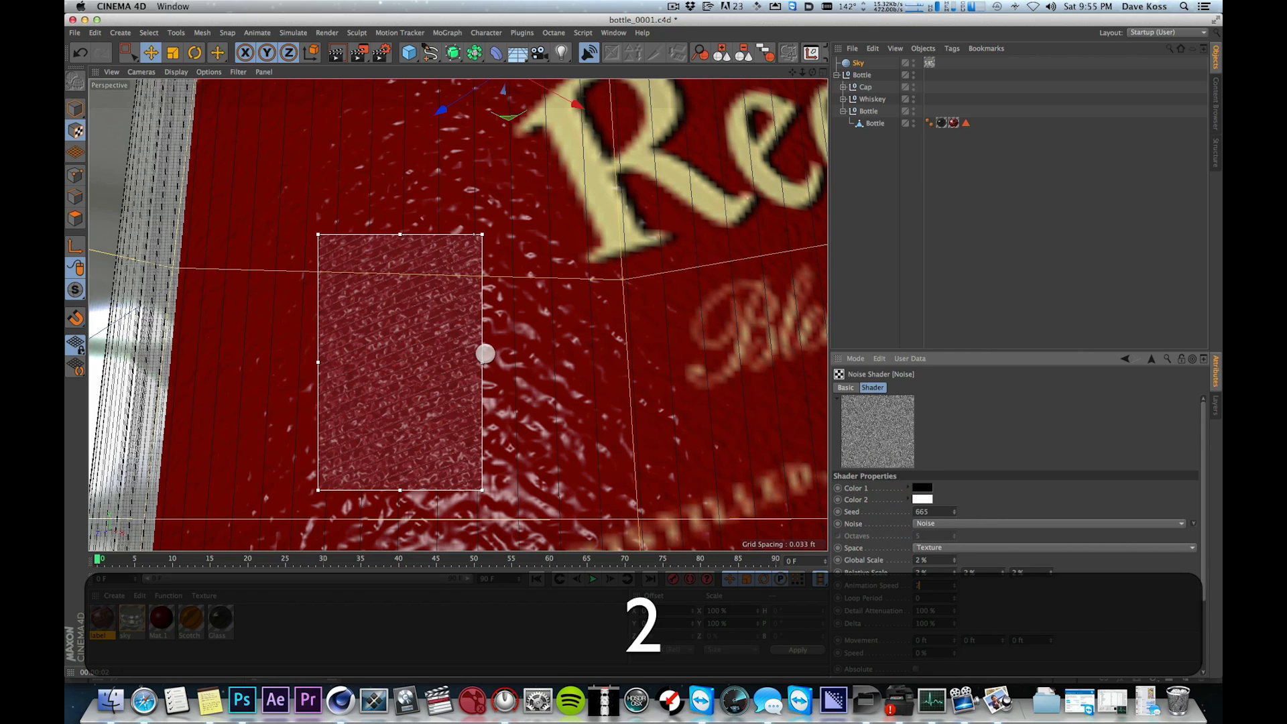
key("Tab")
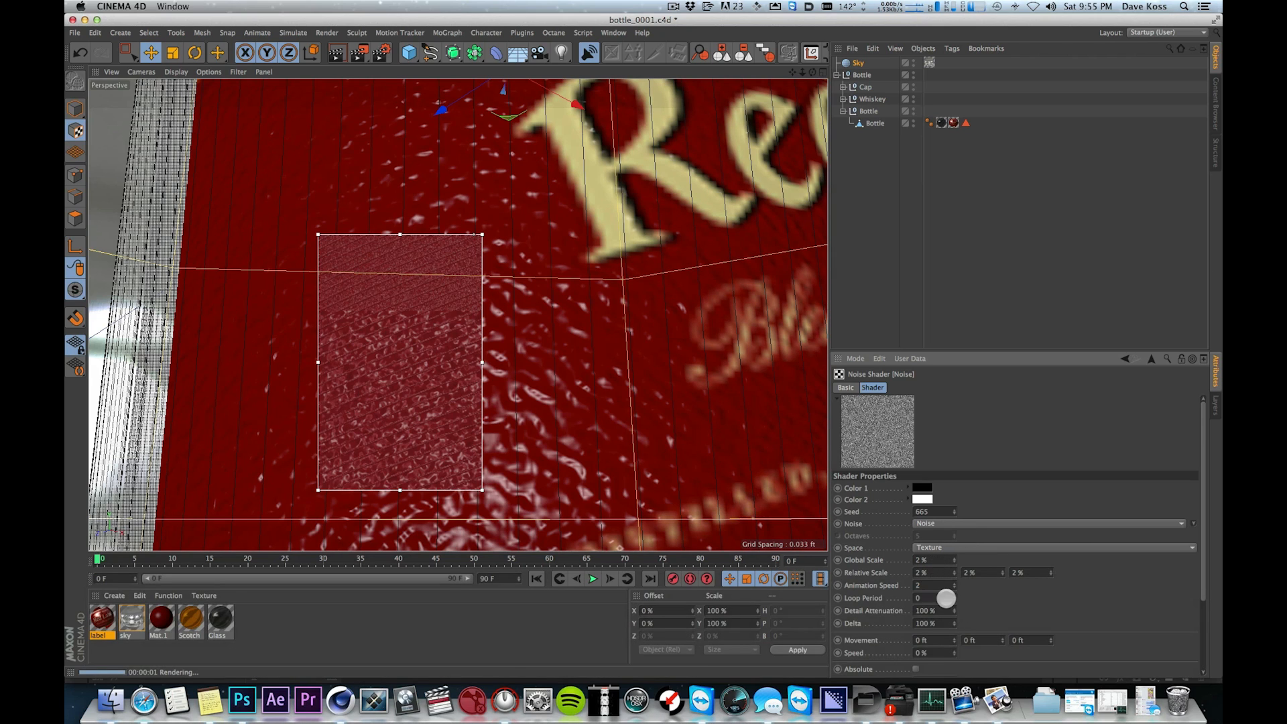
key("Tab")
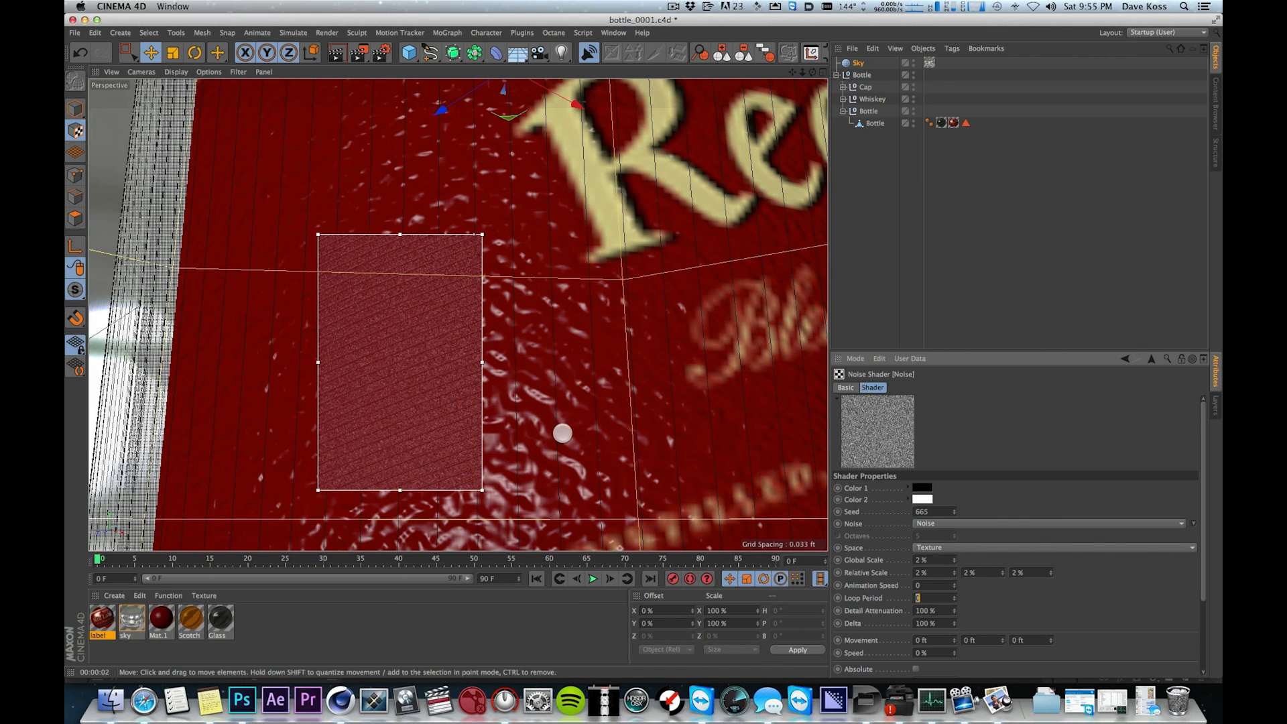
- Return to the Layer shader and reduce the Noise layer's Multiply blend amount to 25%
left_click(1018, 493)
left_click(1101, 396)
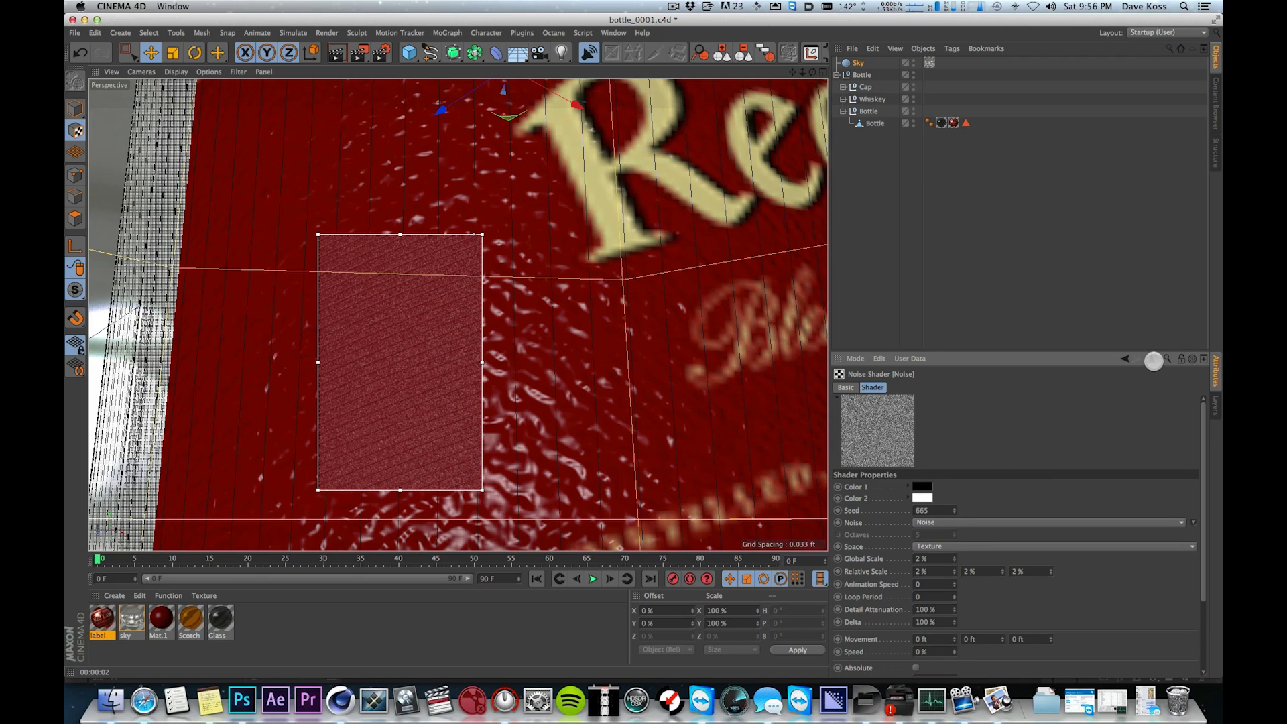
left_click(1150, 360)
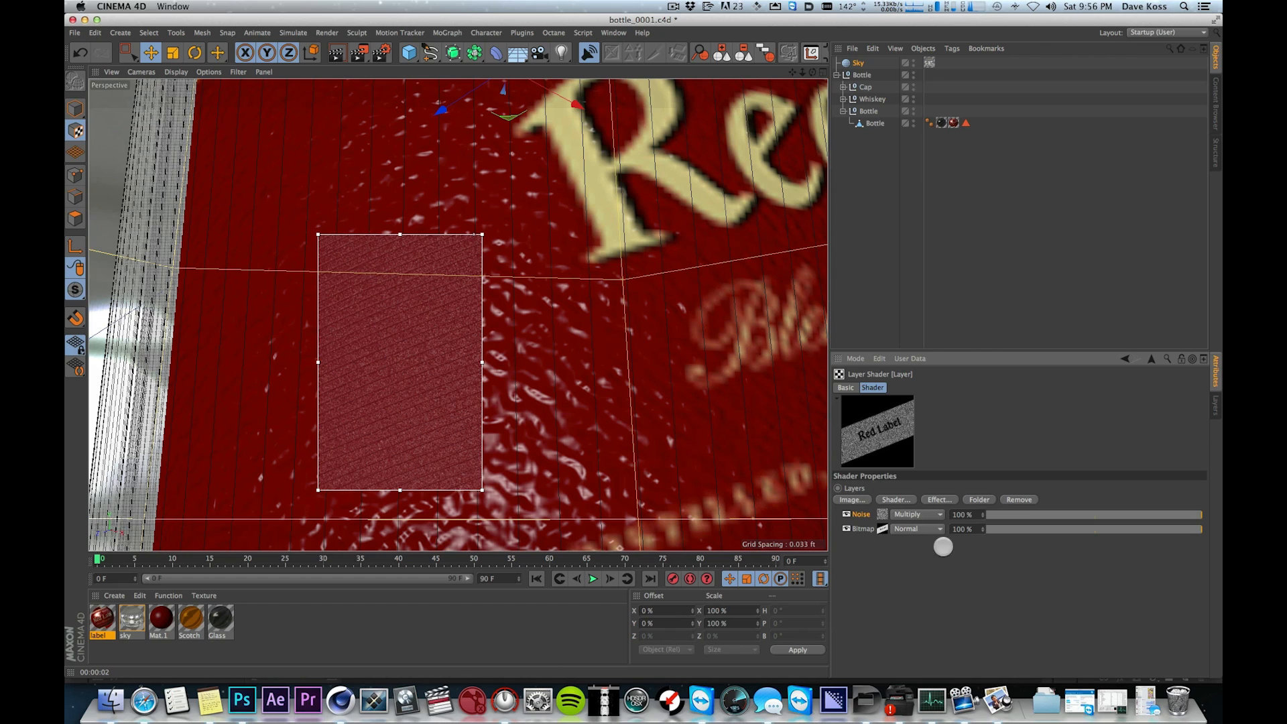
left_click_drag(1160, 515, 1091, 520)
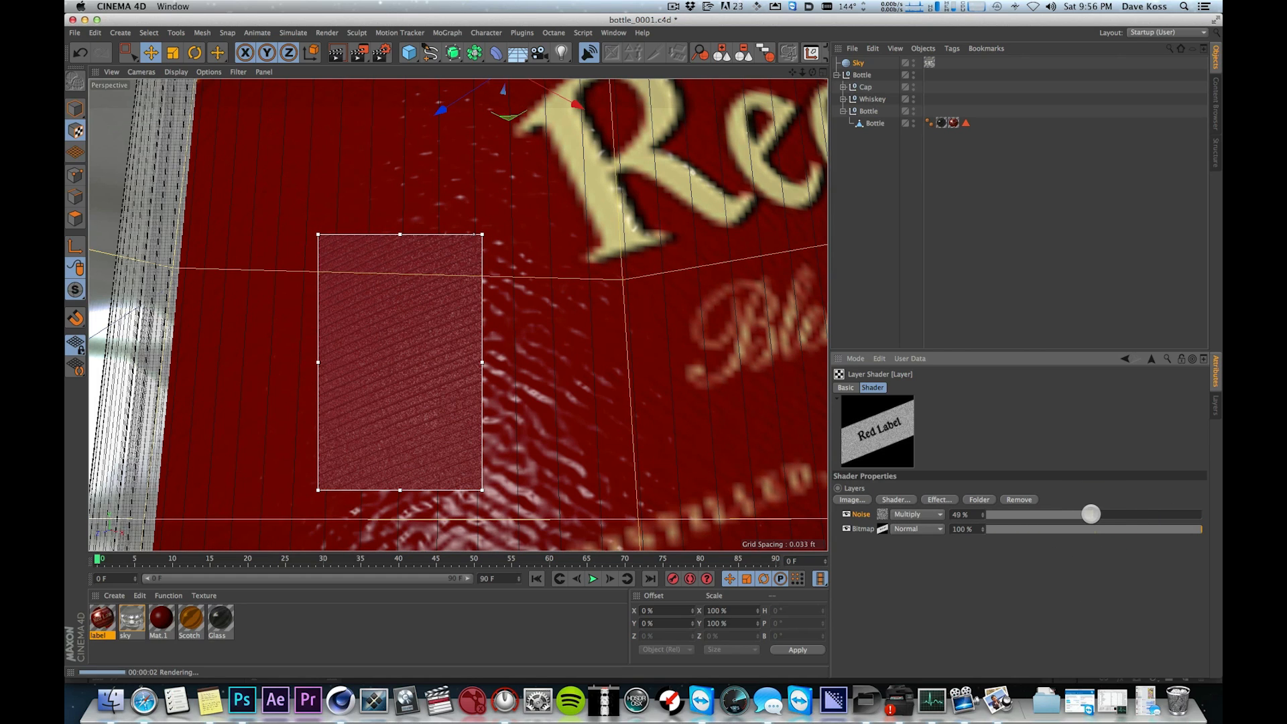
left_click_drag(1043, 515, 1039, 517)
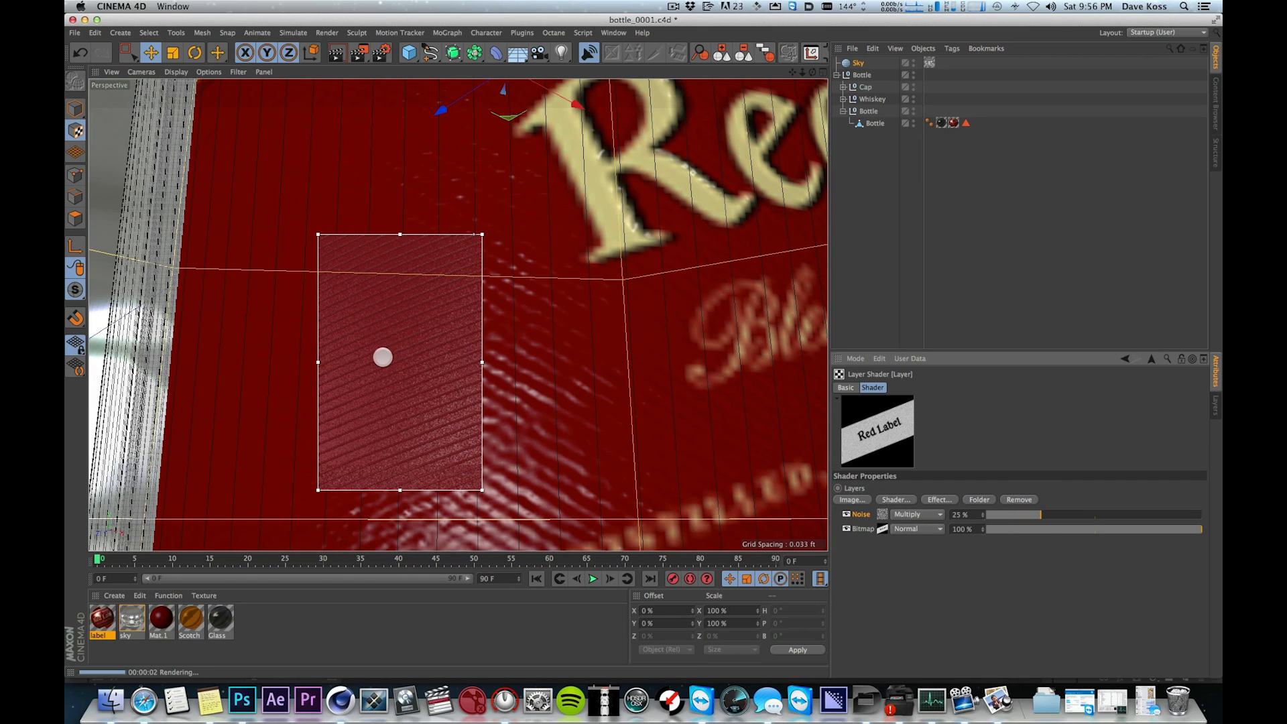
- Enlarge the interactive render region on both sides and upward so it covers the bottle body around the label
key("2")
left_click_drag(641, 288, 513, 224)
key("1")
left_click_drag(451, 262, 504, 266)
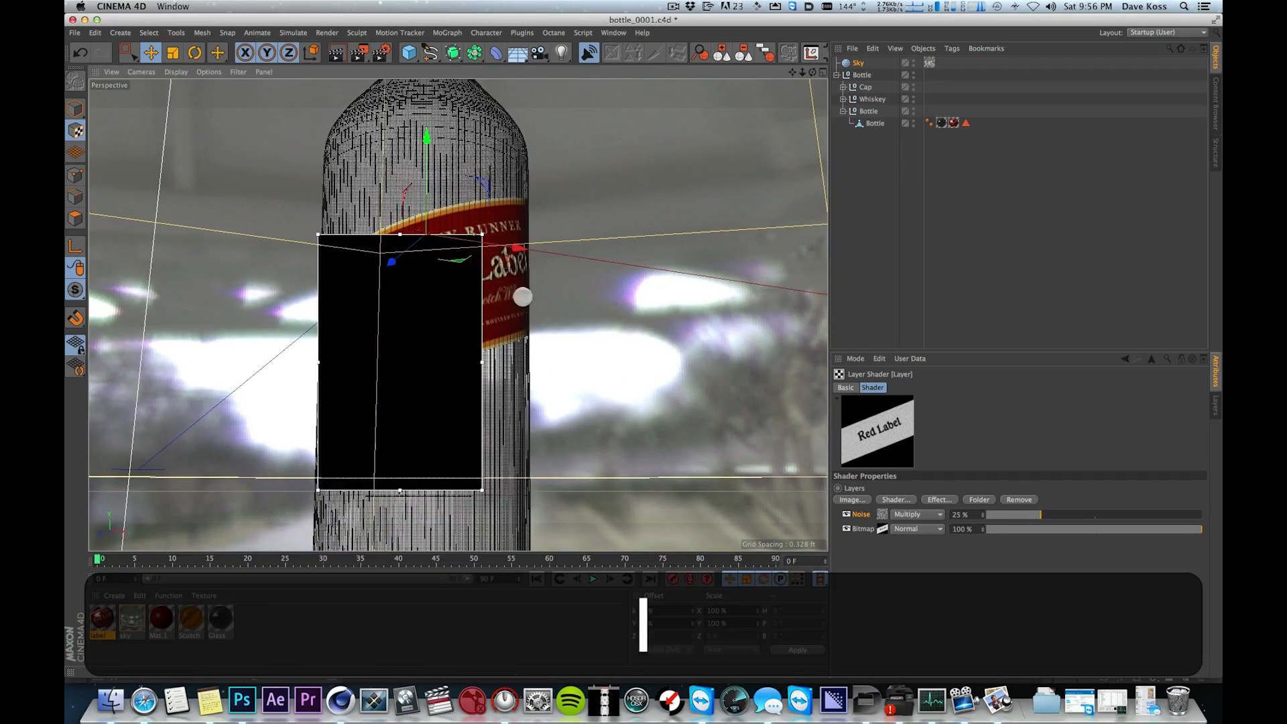
left_click_drag(483, 361, 616, 362)
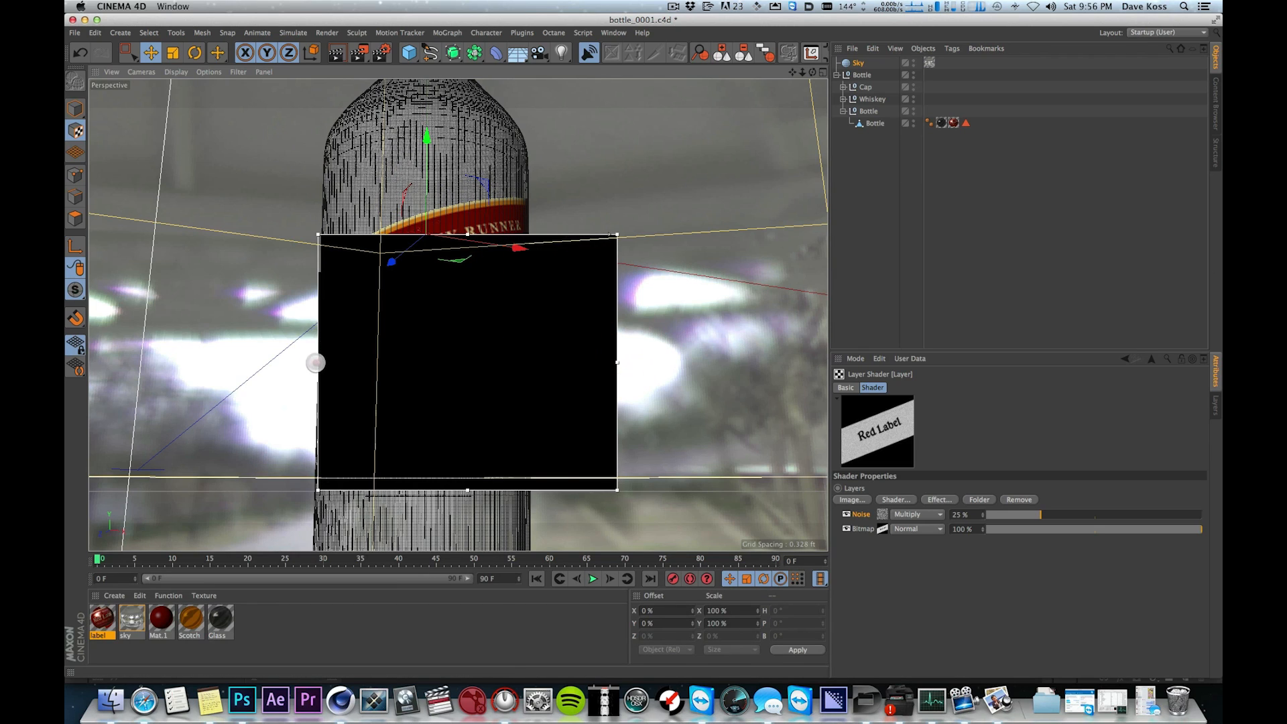
left_click_drag(317, 362, 264, 362)
left_click_drag(438, 238, 440, 129)
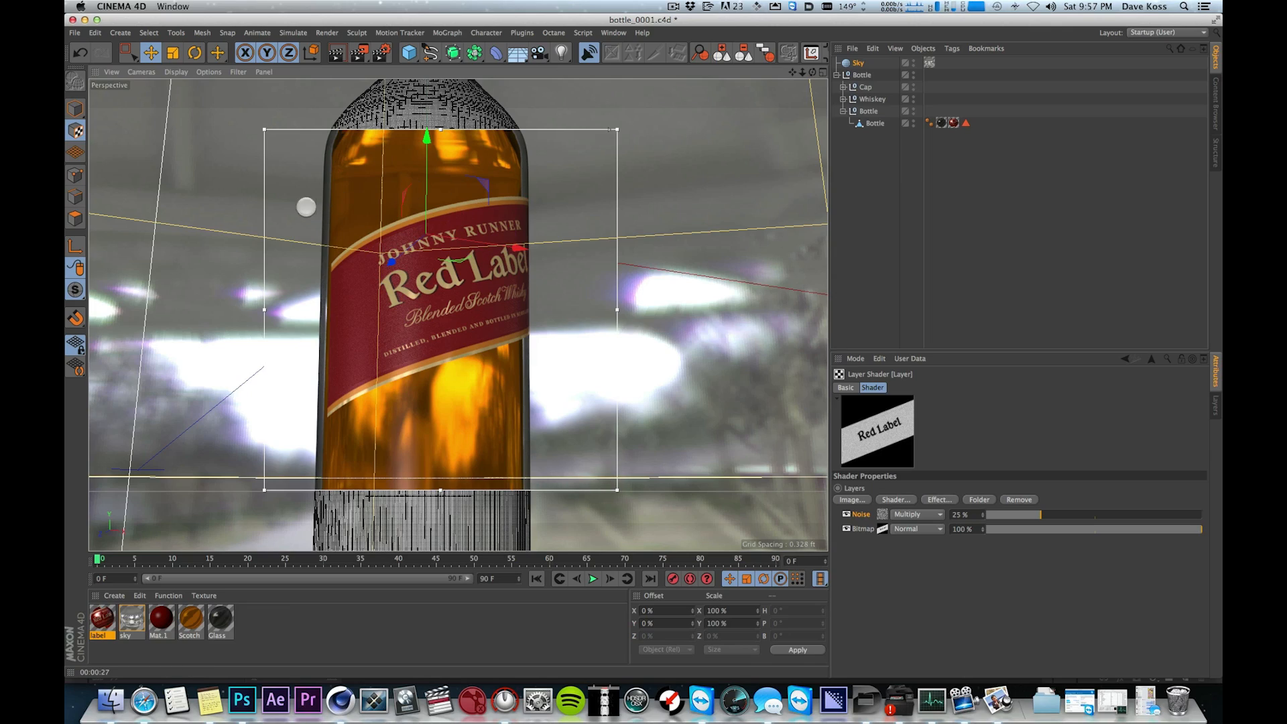
- Examine the rendered label's lettering and fine noise bump at several distances, from close-up to the whole label
key("2")
left_click_drag(439, 299, 510, 253)
key("1")
left_click_drag(457, 213, 428, 235)
key("2")
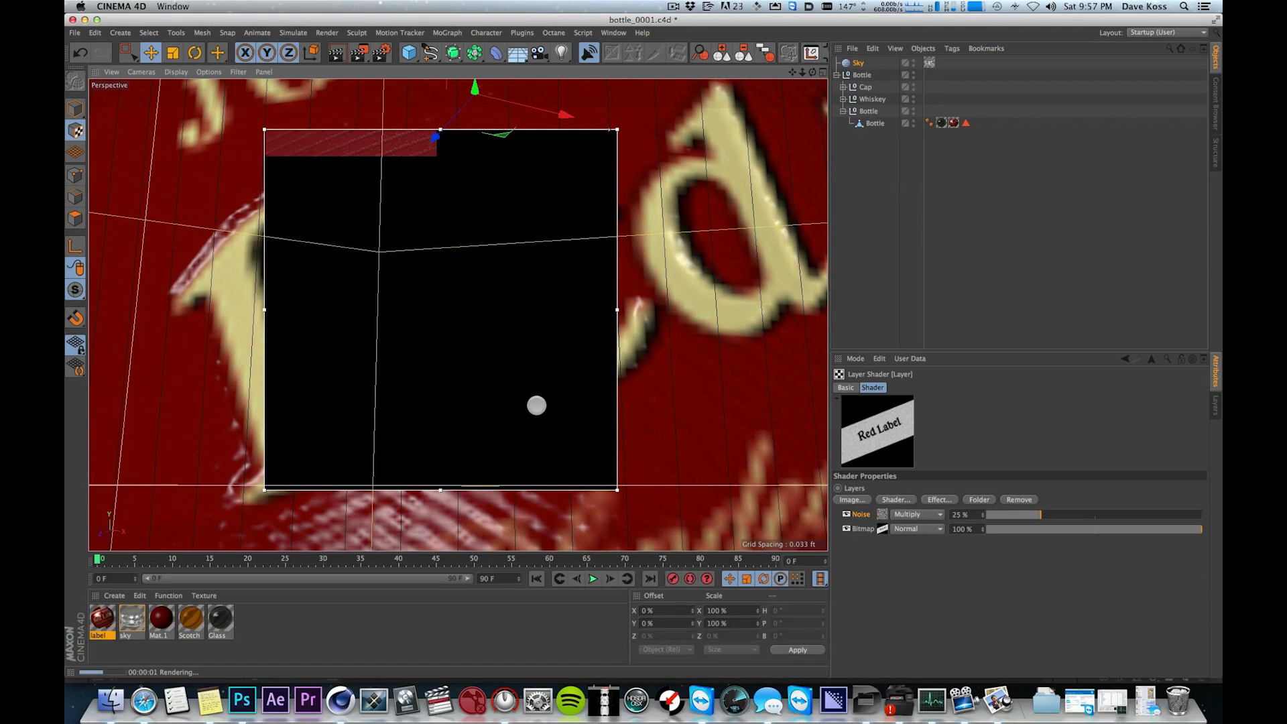
key("2")
left_click_drag(497, 311, 542, 285)
key("alt+2")
key("1")
left_click_drag(541, 335, 471, 280)
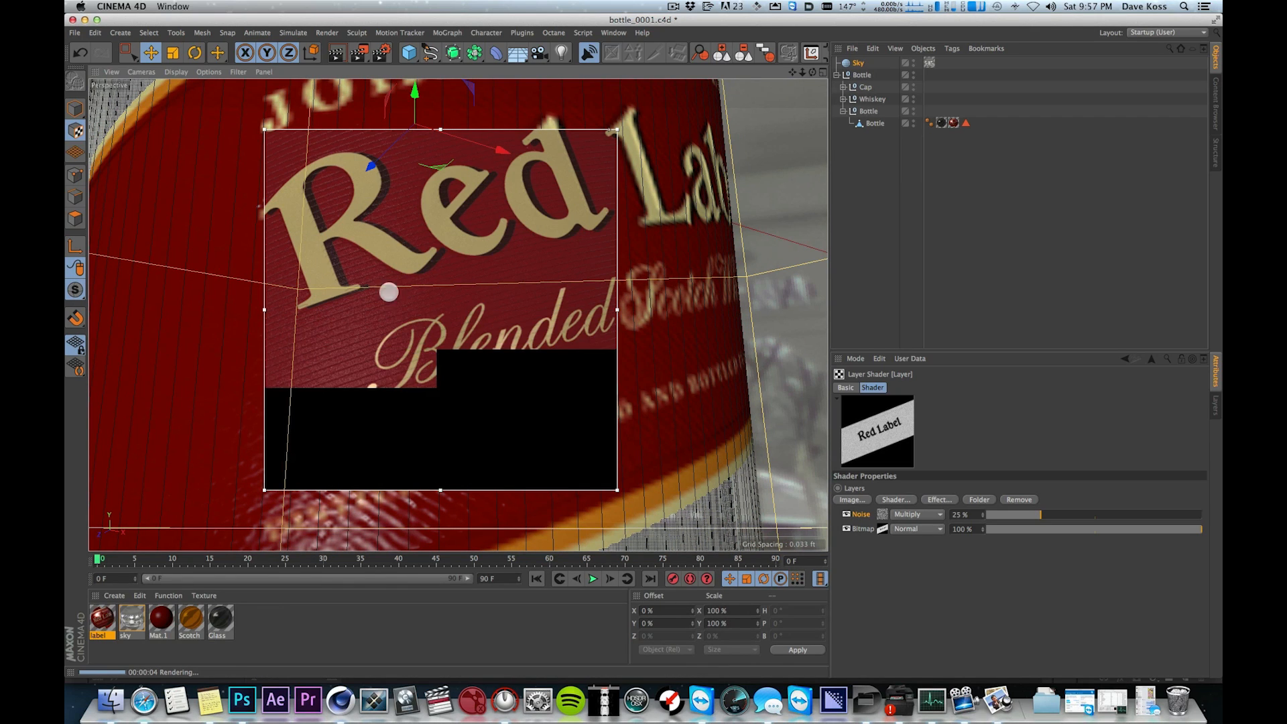
key("2")
left_click_drag(575, 214, 554, 221)
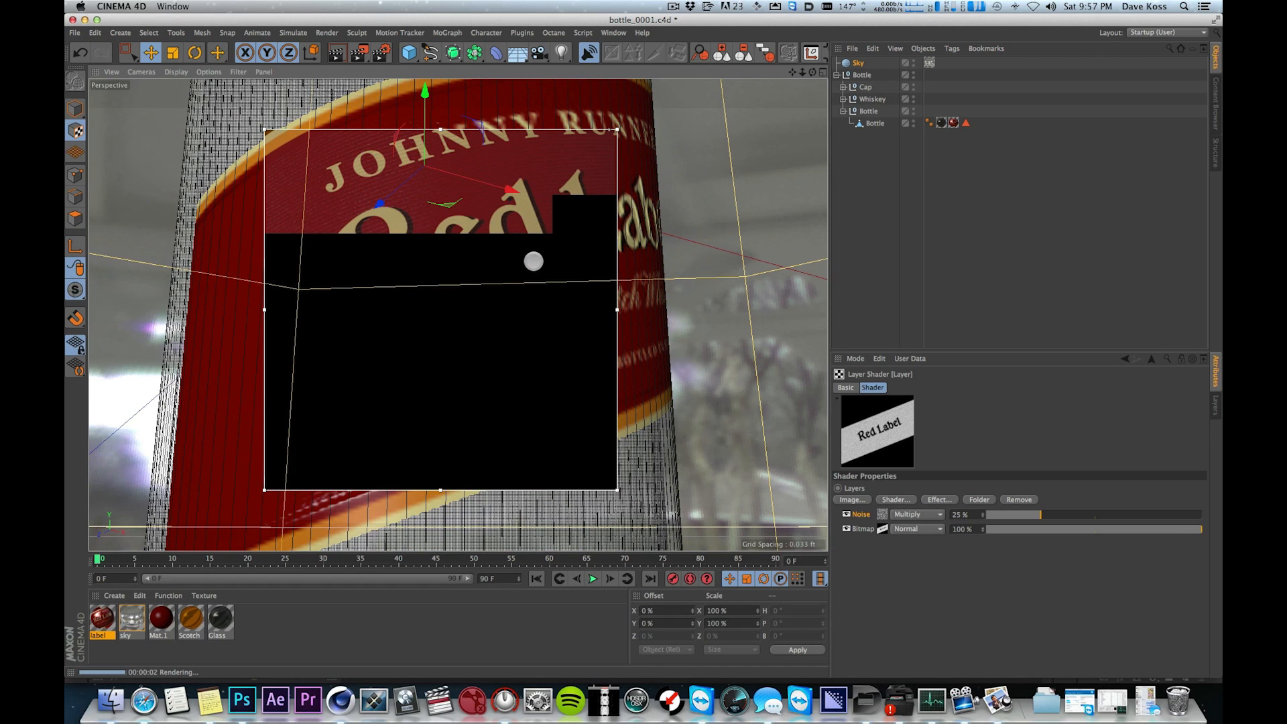
key("2")
left_click_drag(570, 210, 608, 399)
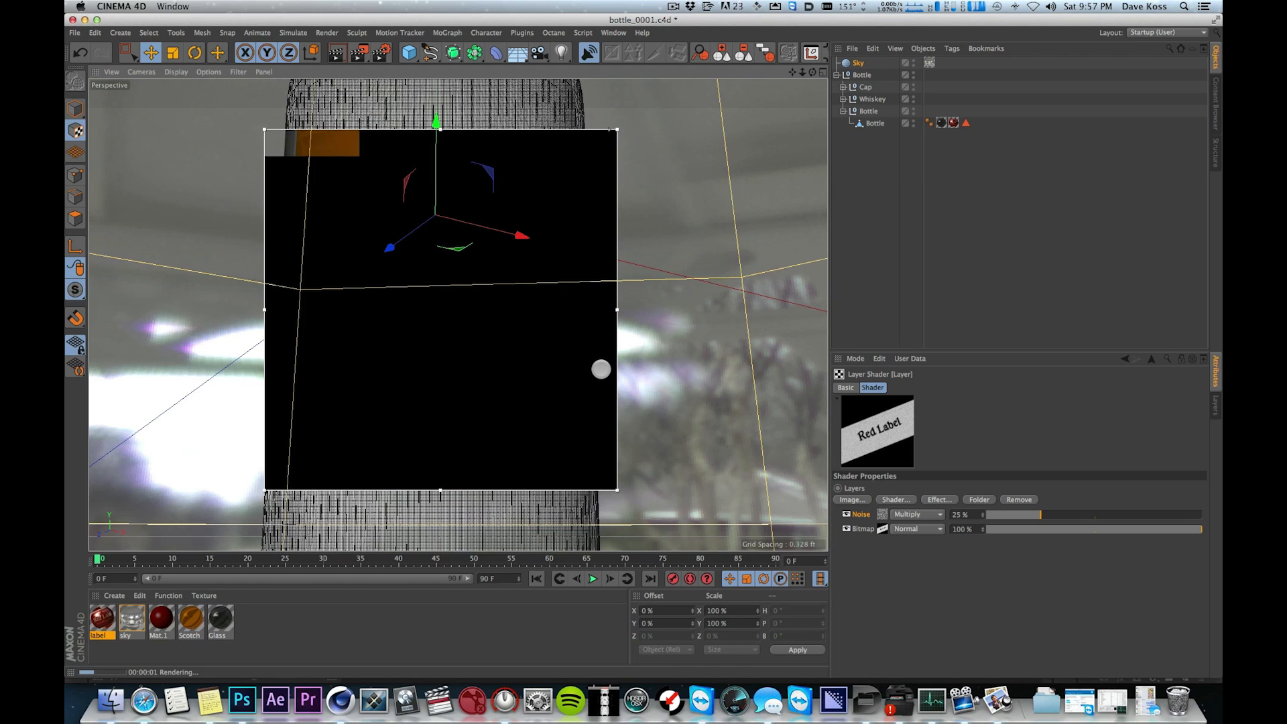
- Set the label material's bump strength to 10%
left_click(102, 618)
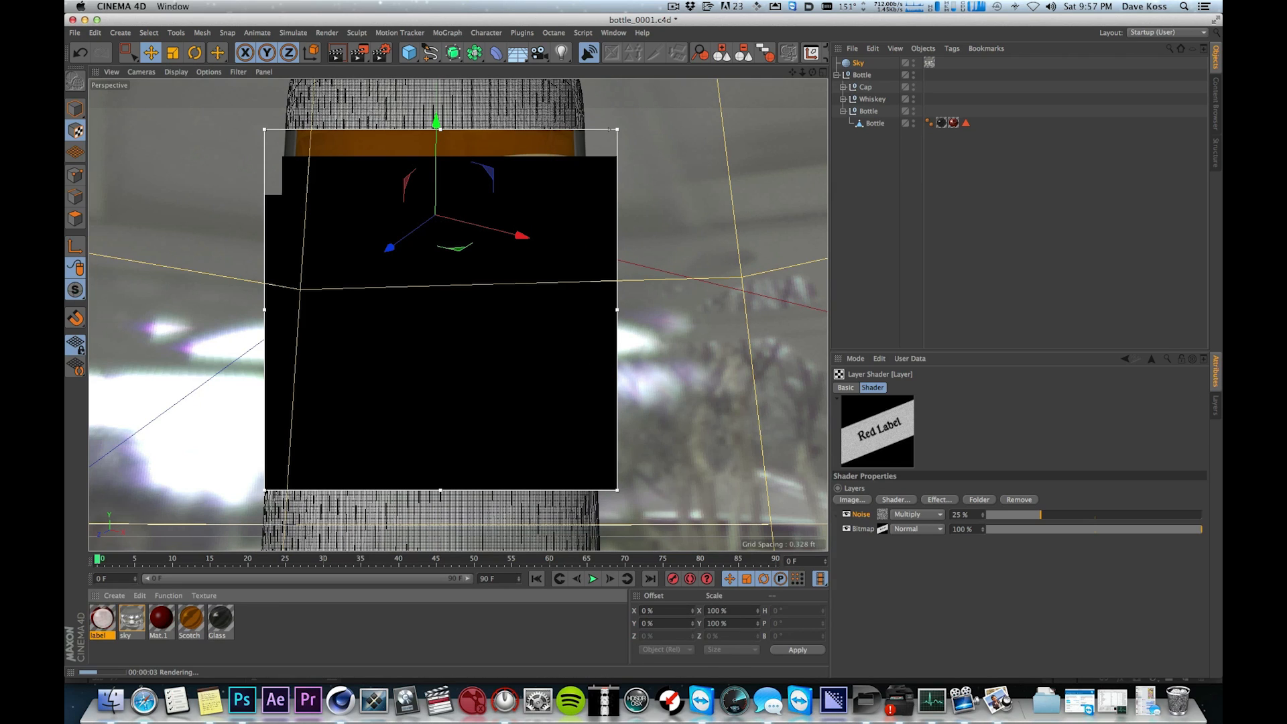
left_click(979, 390)
left_click_drag(907, 486, 860, 488)
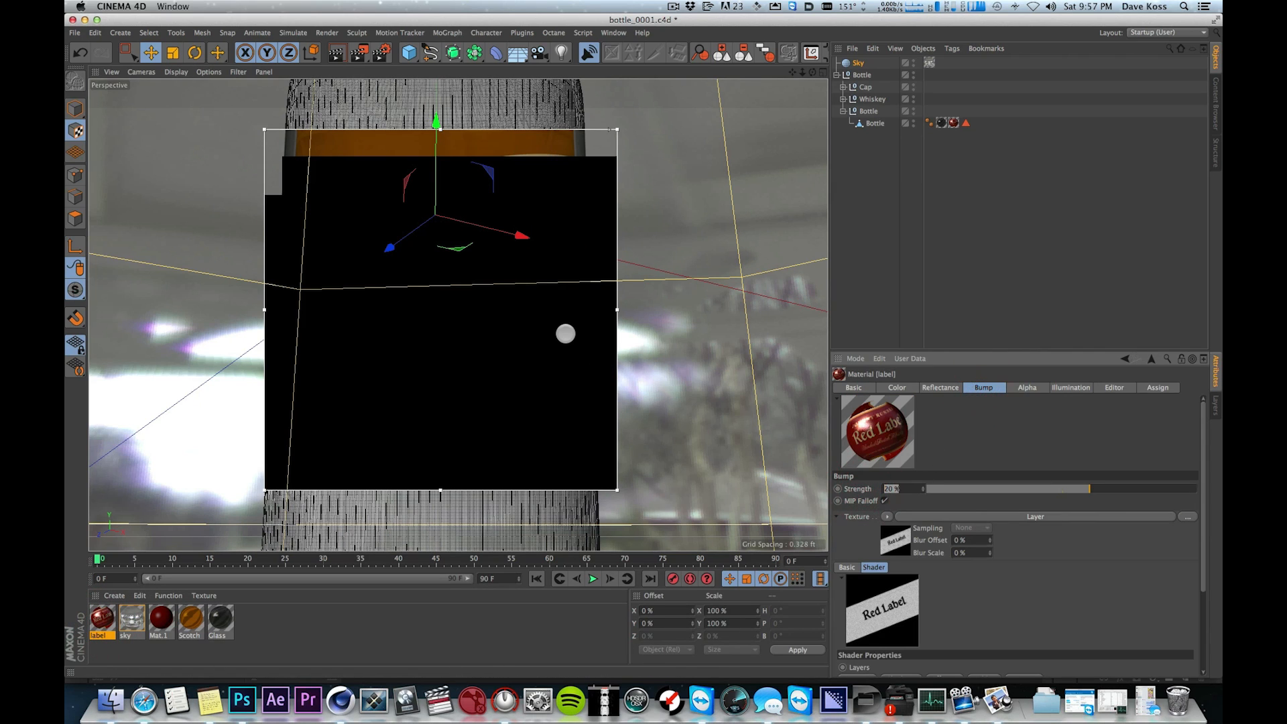
type("10")
key("Return")
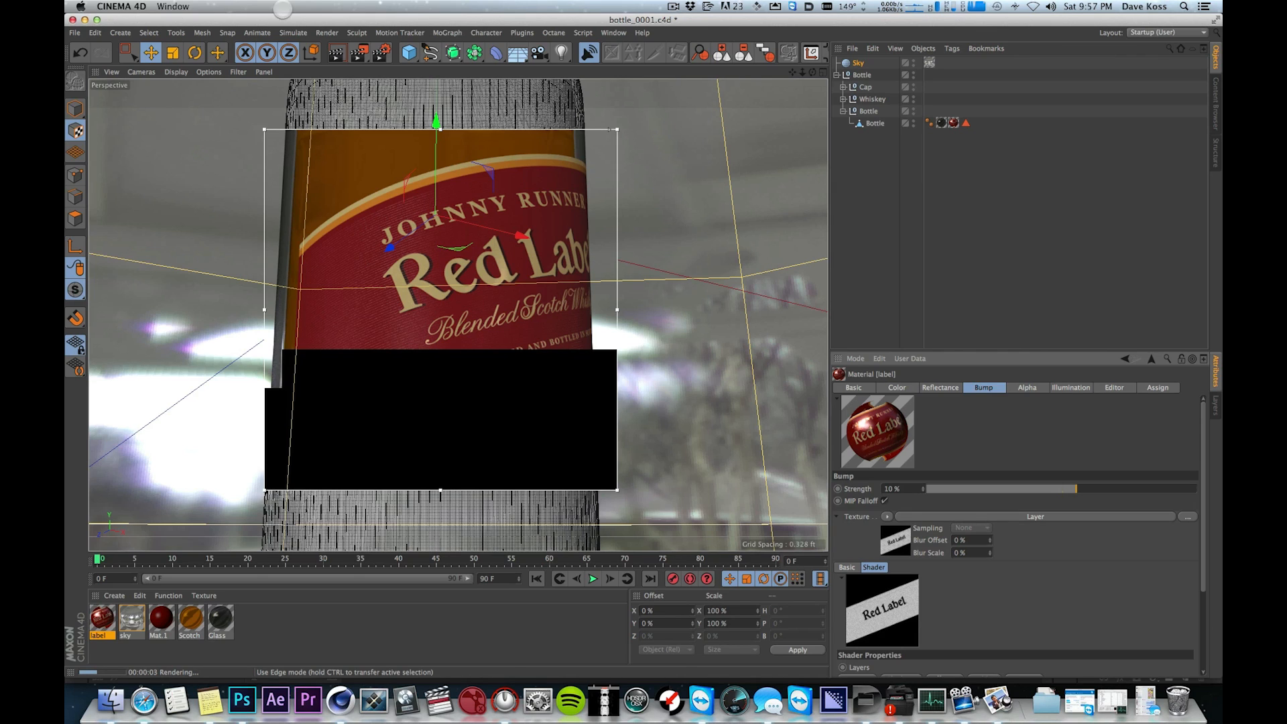
left_click(983, 387)
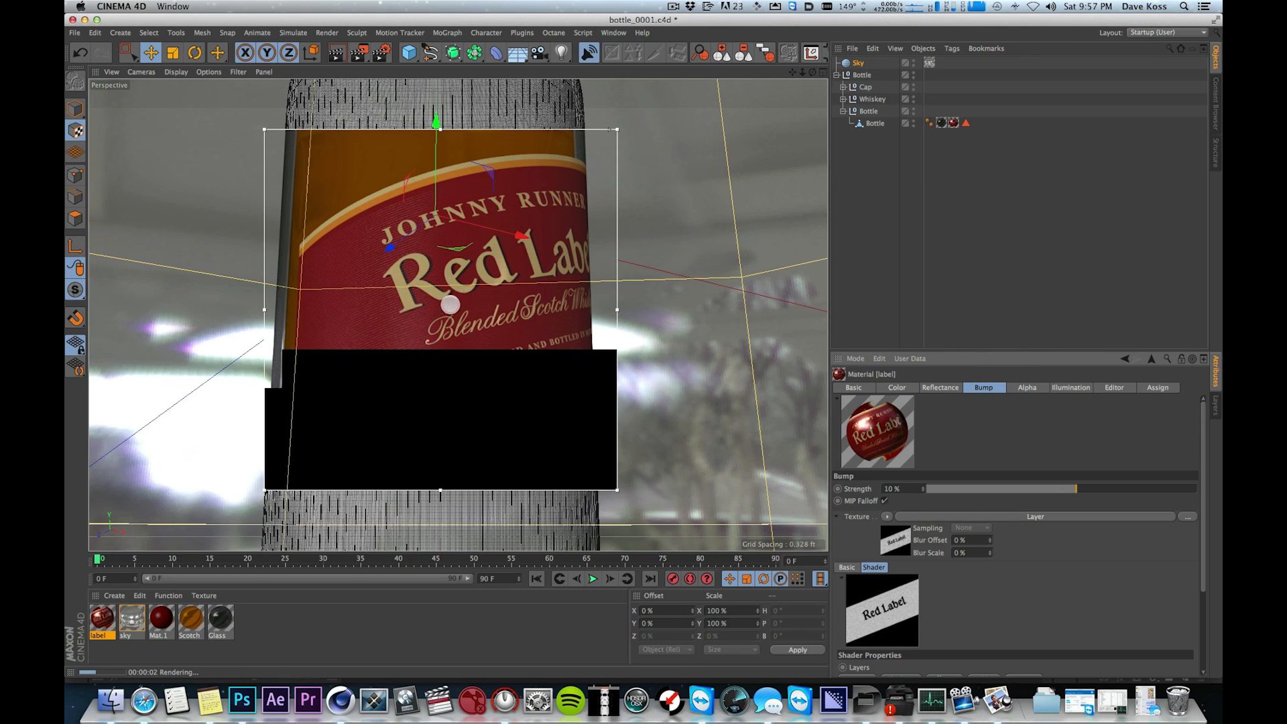
- Turn off MIP Falloff for the label material's bump and save the scene
key("2")
left_click_drag(499, 272, 526, 325)
key("2")
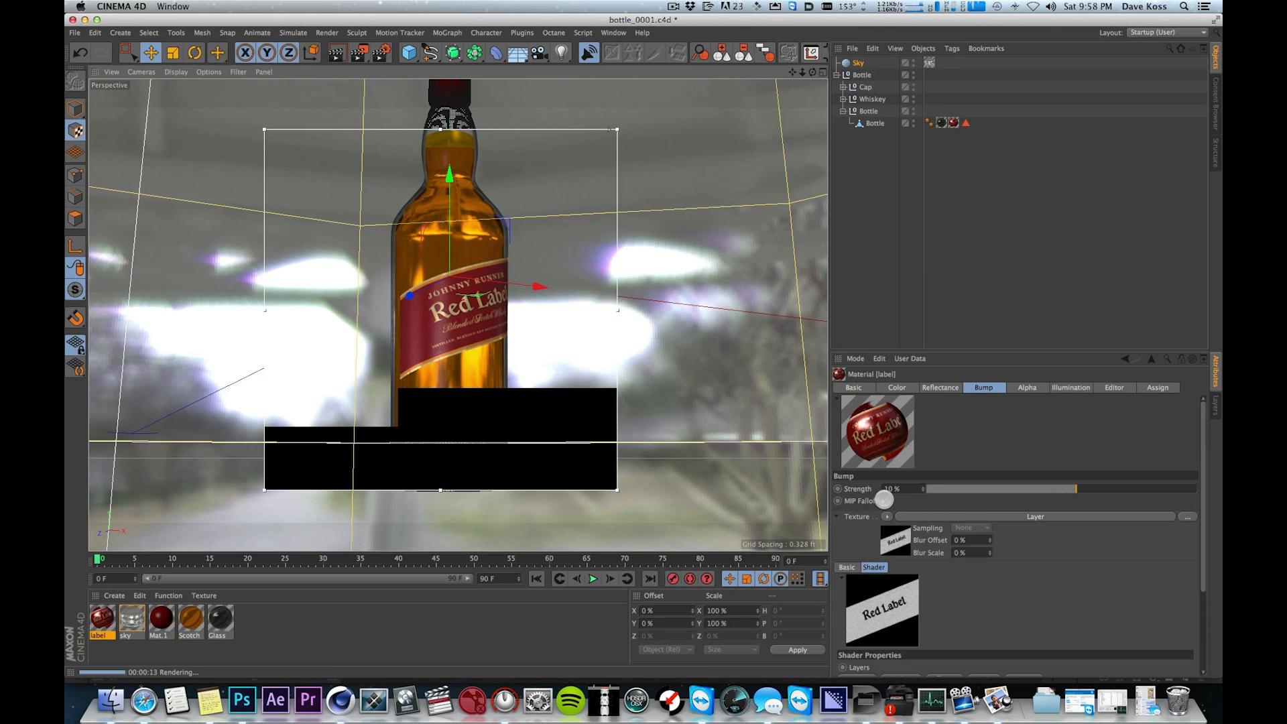
left_click(884, 500)
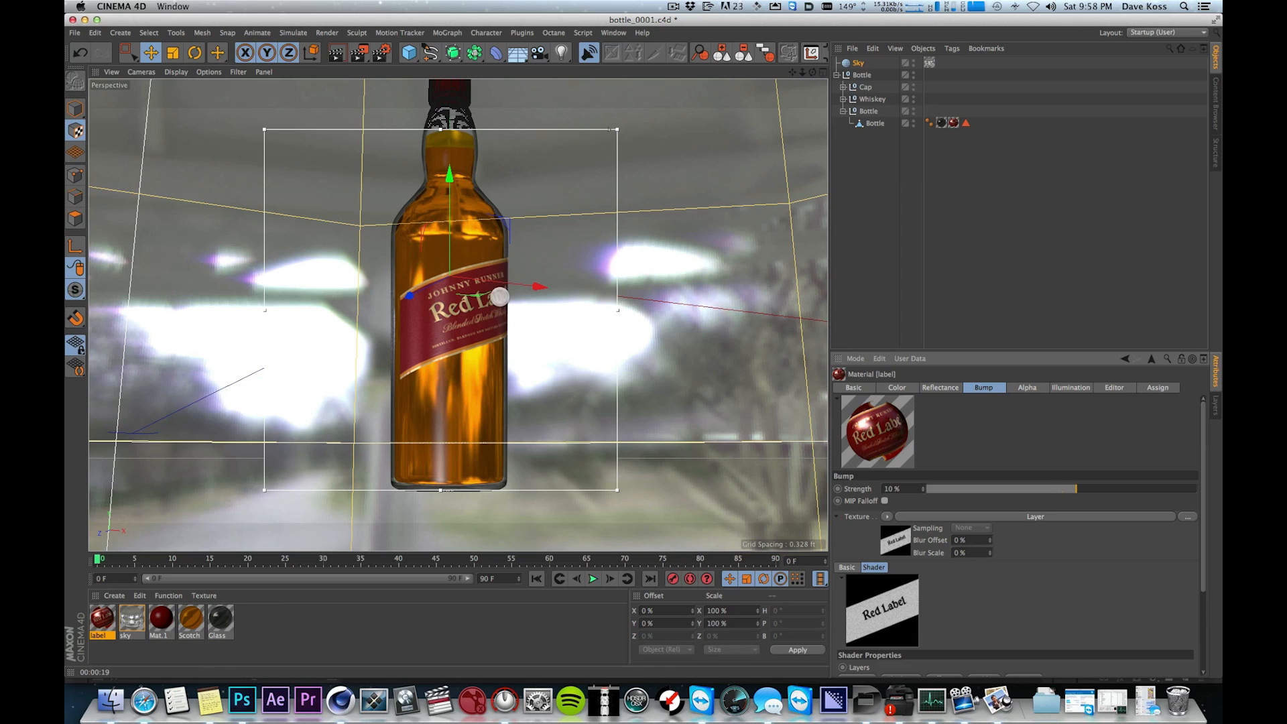
key("super+s")
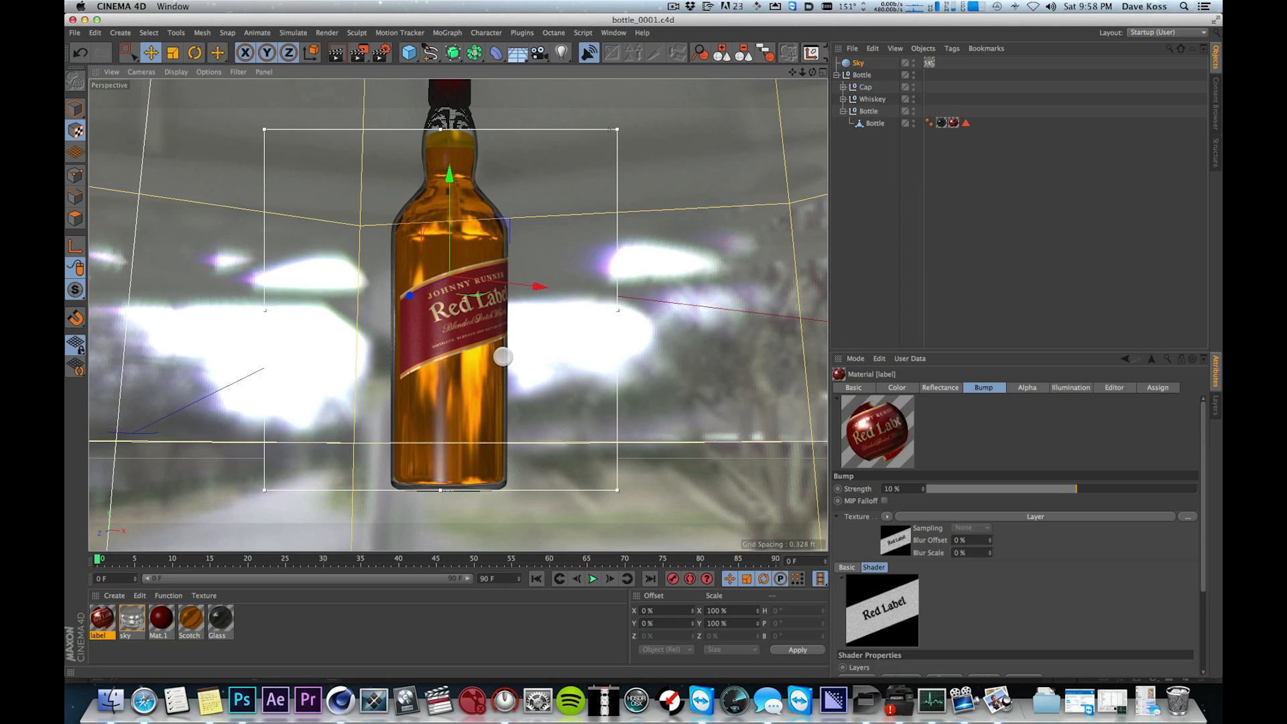
- Turn off the interactive render region and save the scene incrementally as bottle_0003.c4d
left_click_drag(470, 310, 554, 388, "alt")
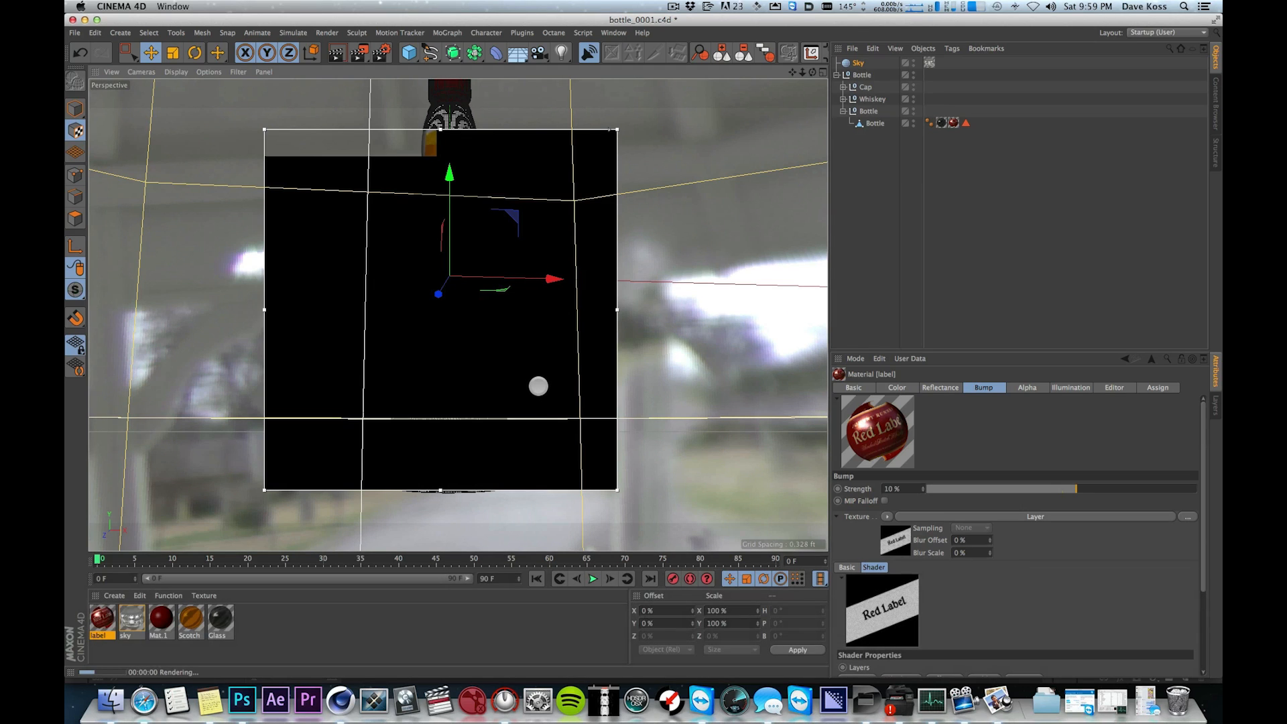
key("alt+r")
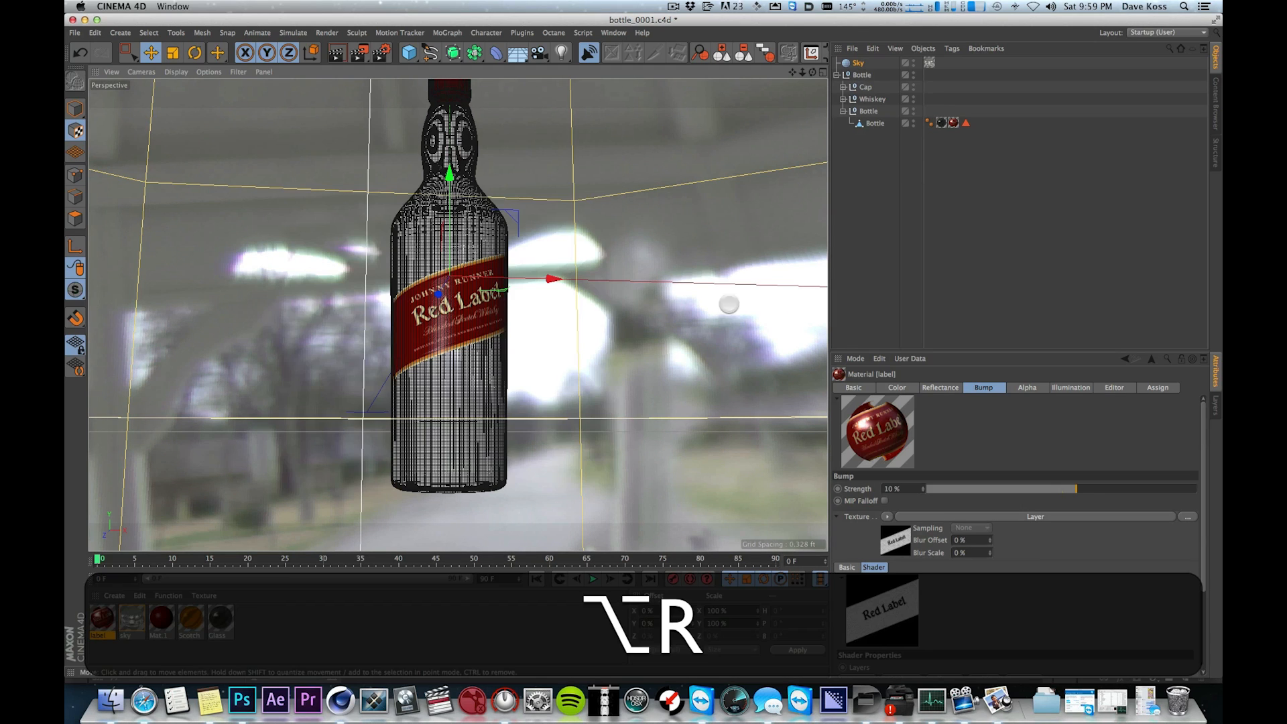
left_click(344, 629)
left_click(131, 616)
left_click(855, 64)
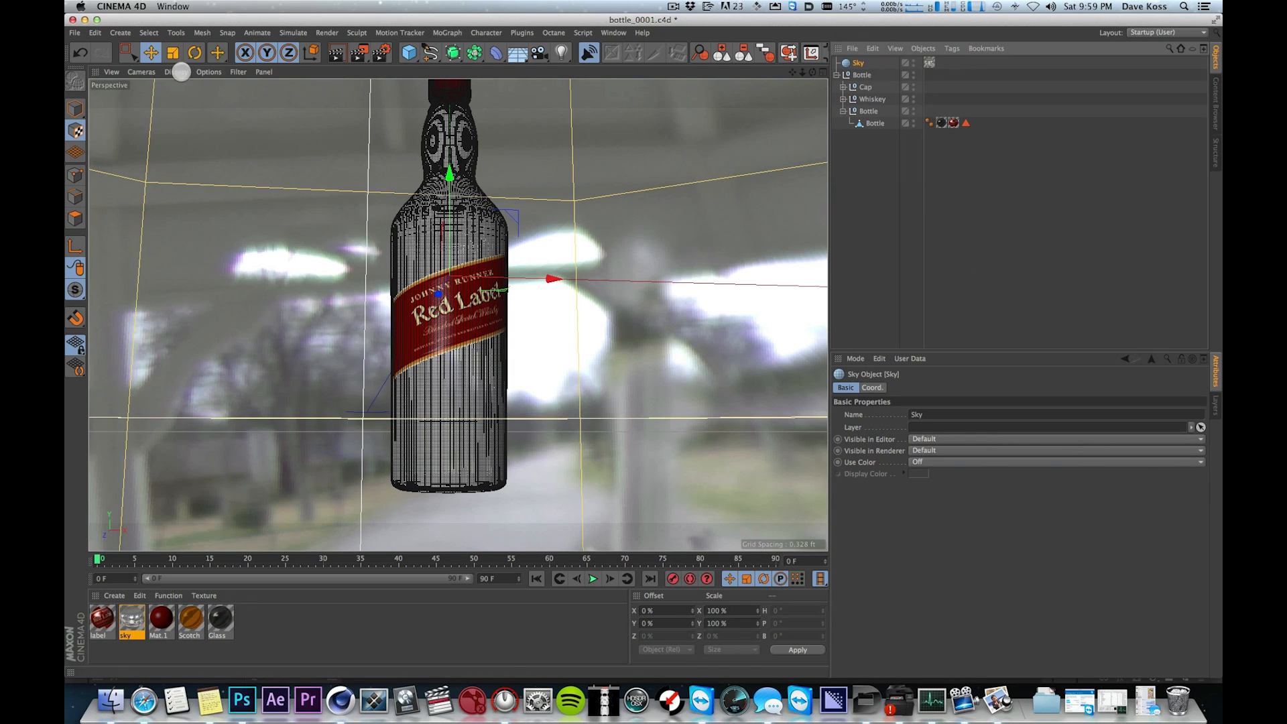
left_click(74, 32)
left_click(137, 160)
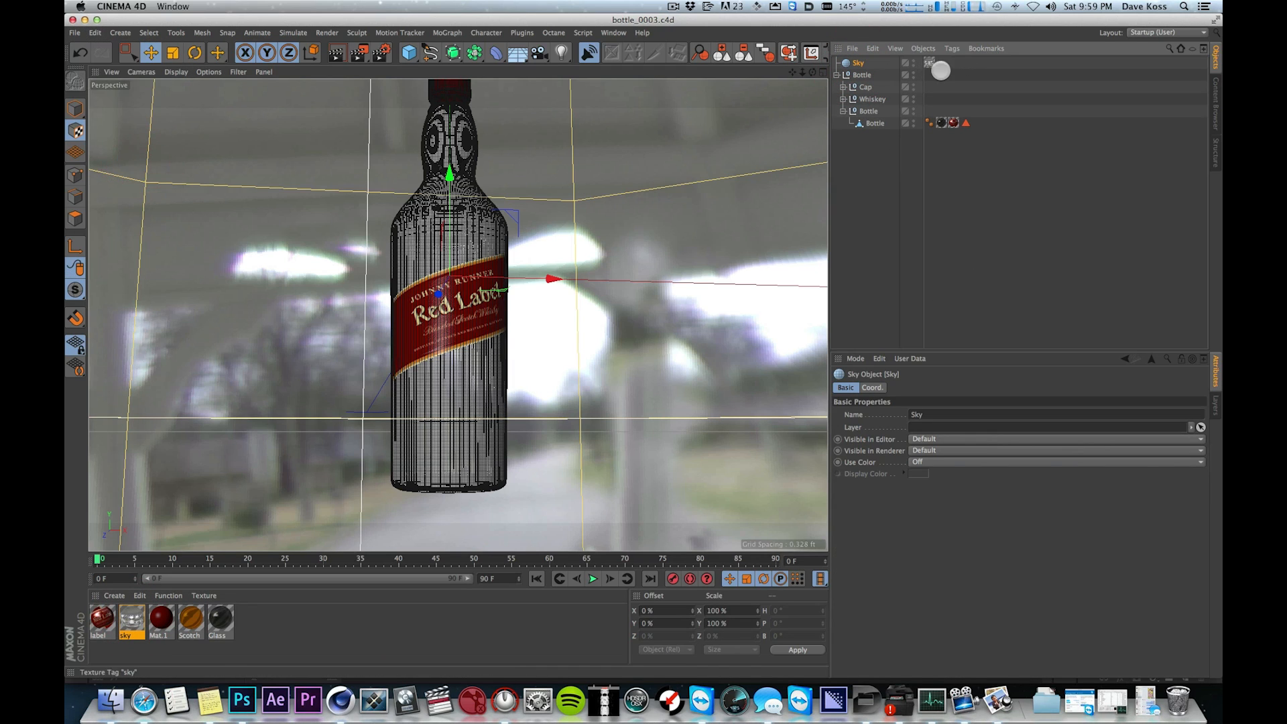
- Search the Content Browser's Presets library for "hdr", with no scene object selected
left_click(1214, 104)
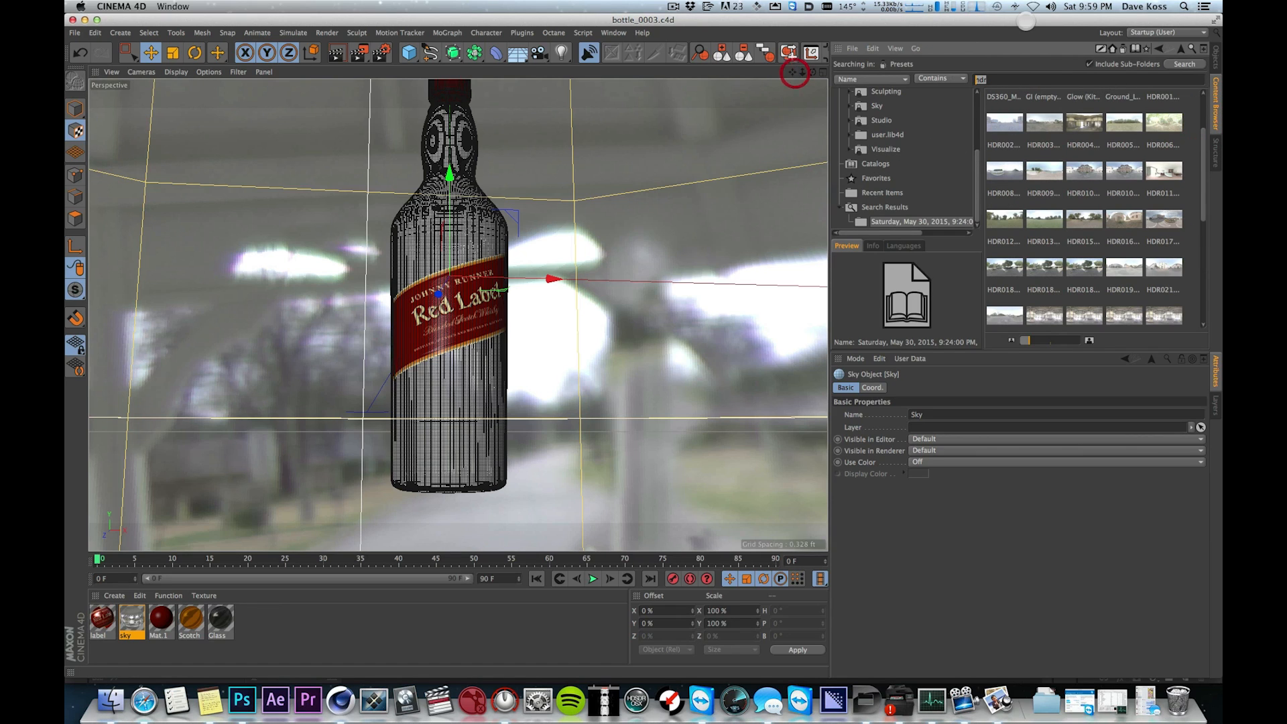
key("BackSpace")
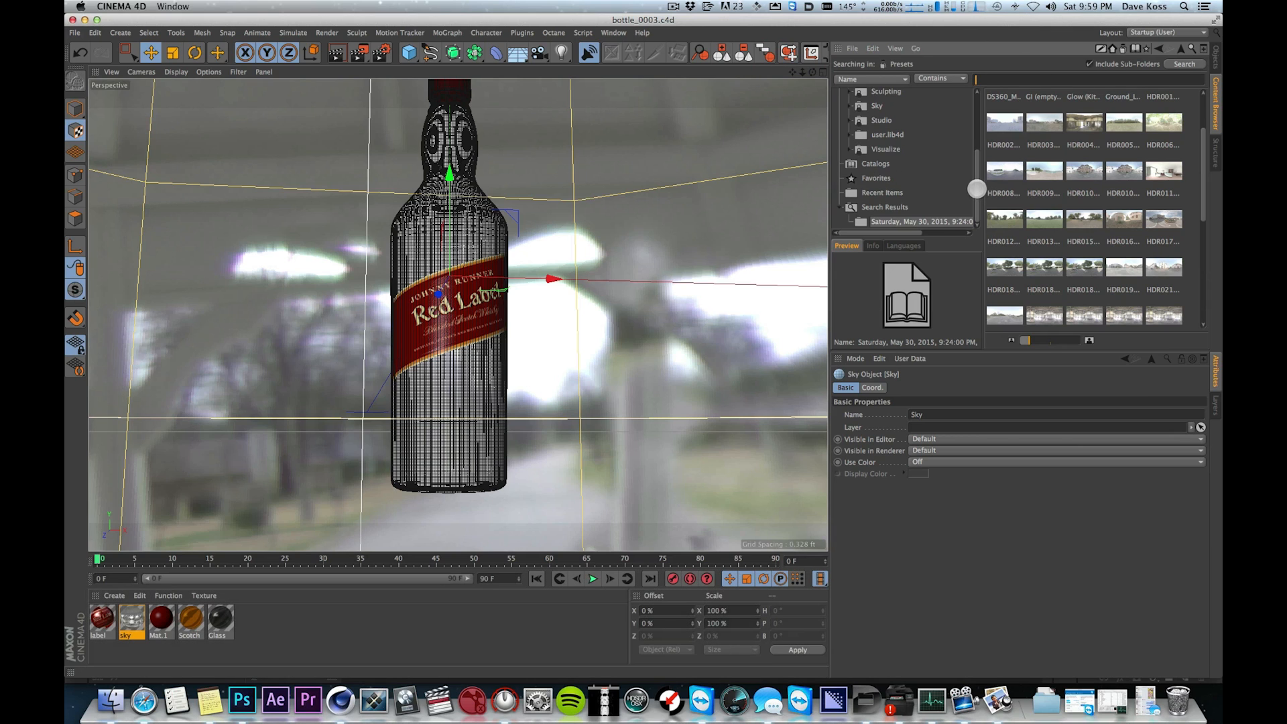
left_click(1211, 58)
left_click(982, 209)
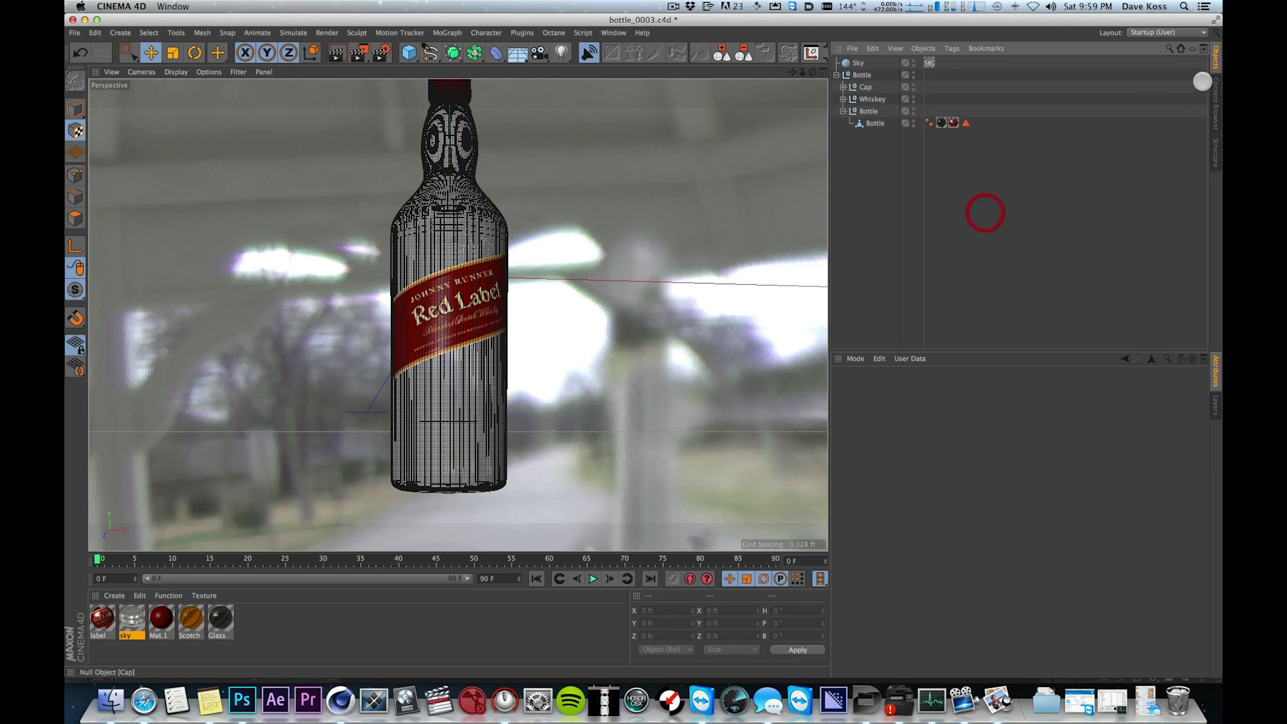
left_click(1214, 97)
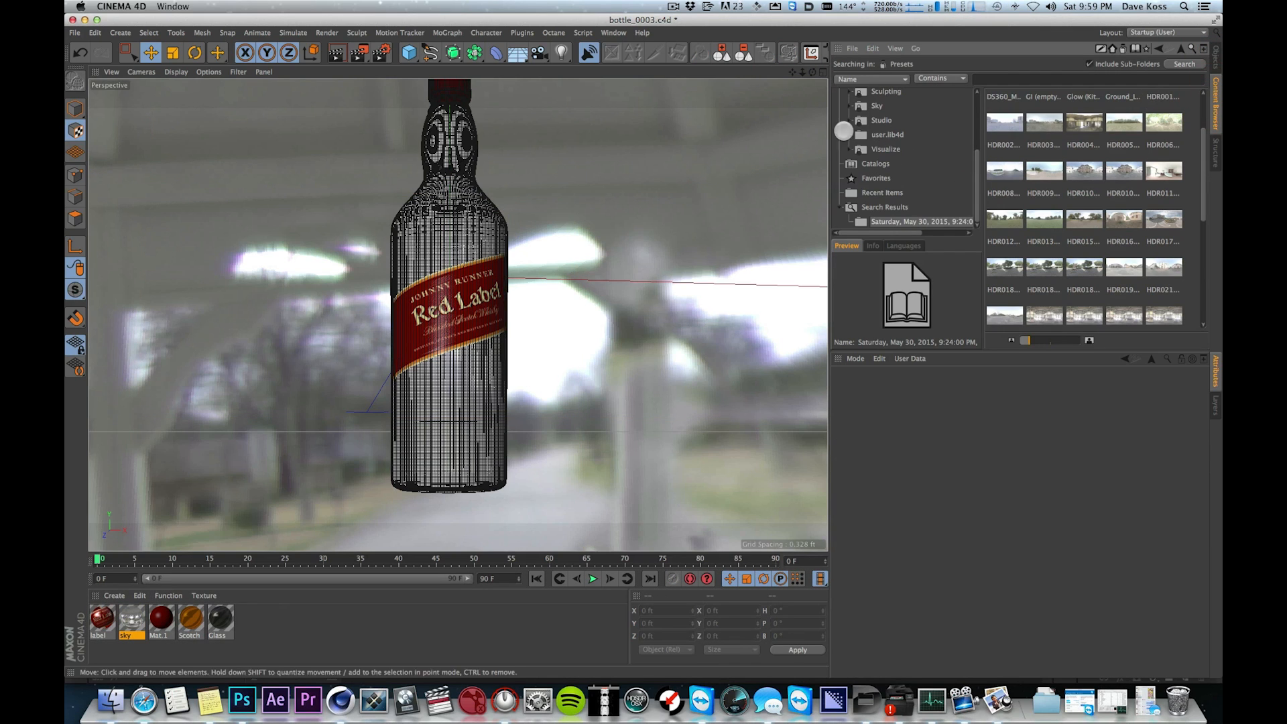
left_click_drag(977, 164, 933, 7)
left_click(871, 109)
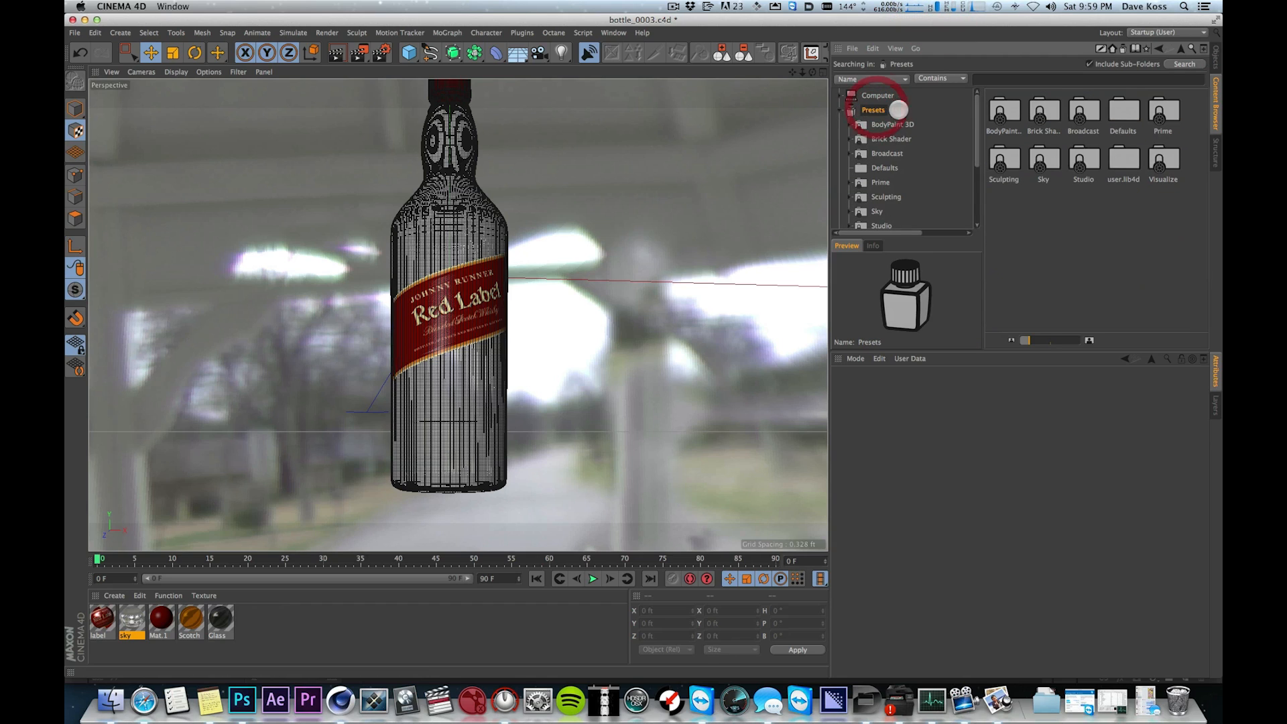
left_click(1001, 80)
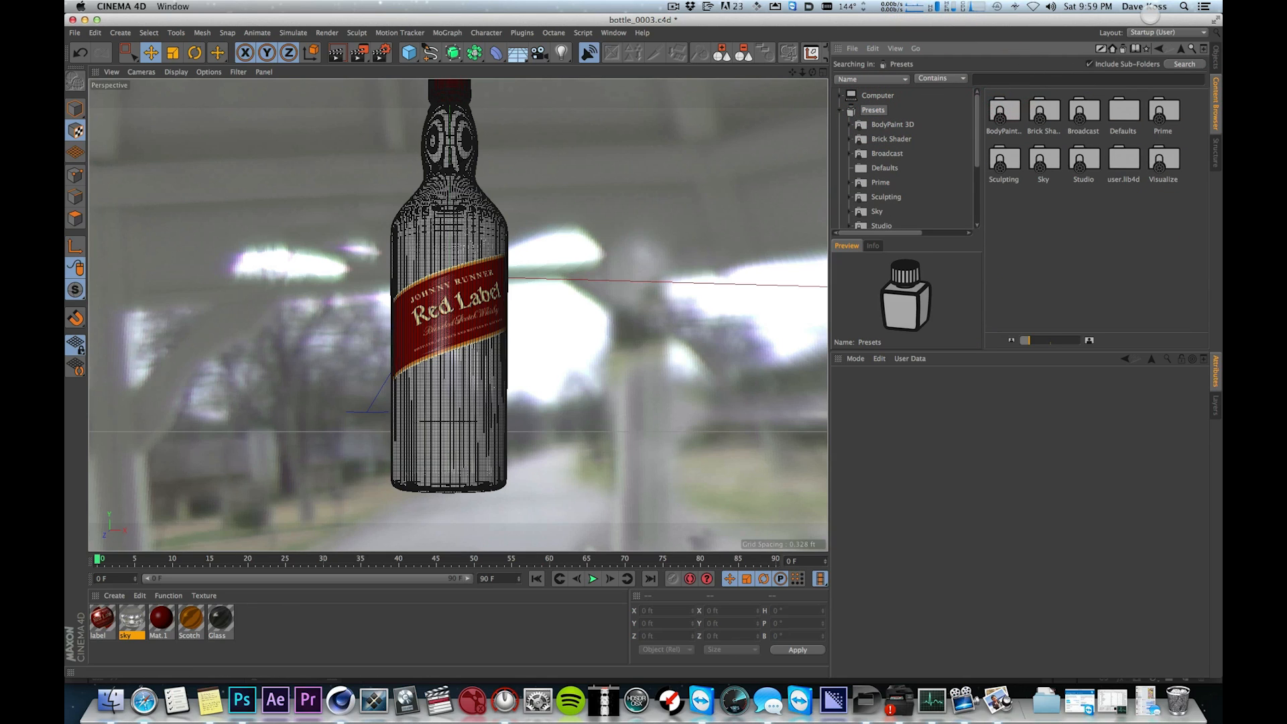
type("hdr")
key("Return")
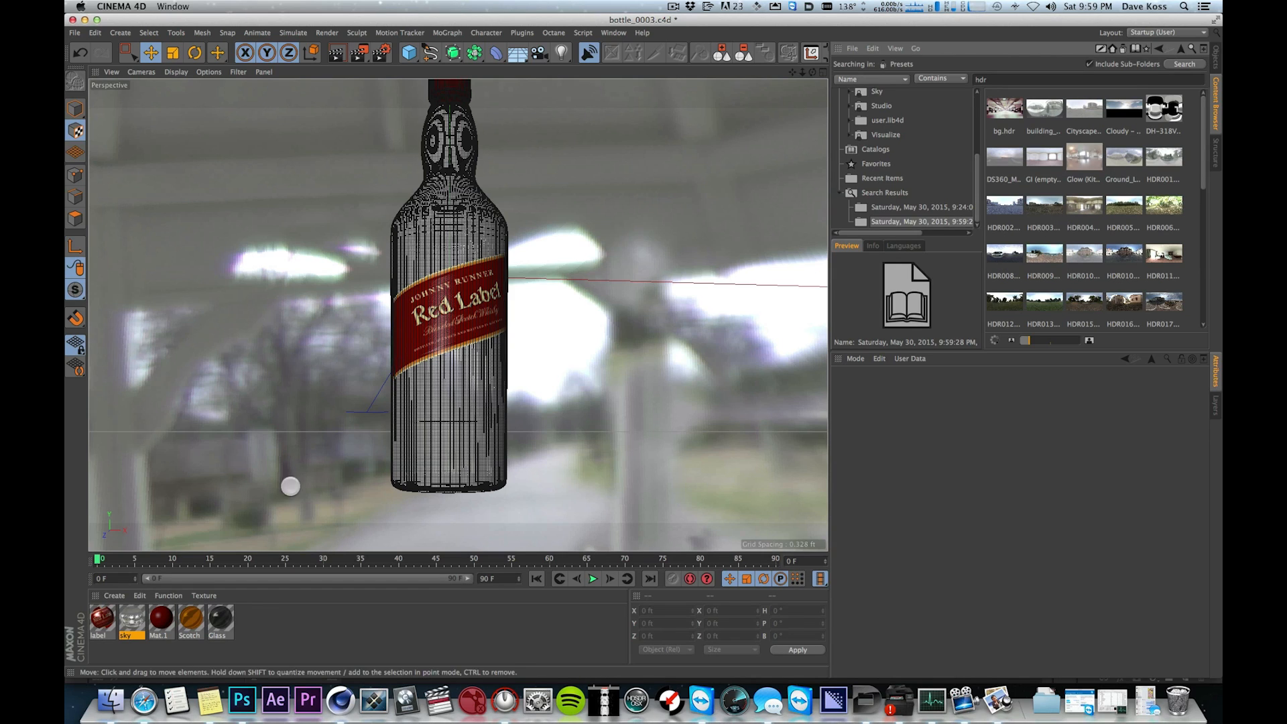
- Assign HDR009.hdr as the sky material's luminance texture and turn the interactive render region back on
left_click(134, 619)
left_click(896, 387)
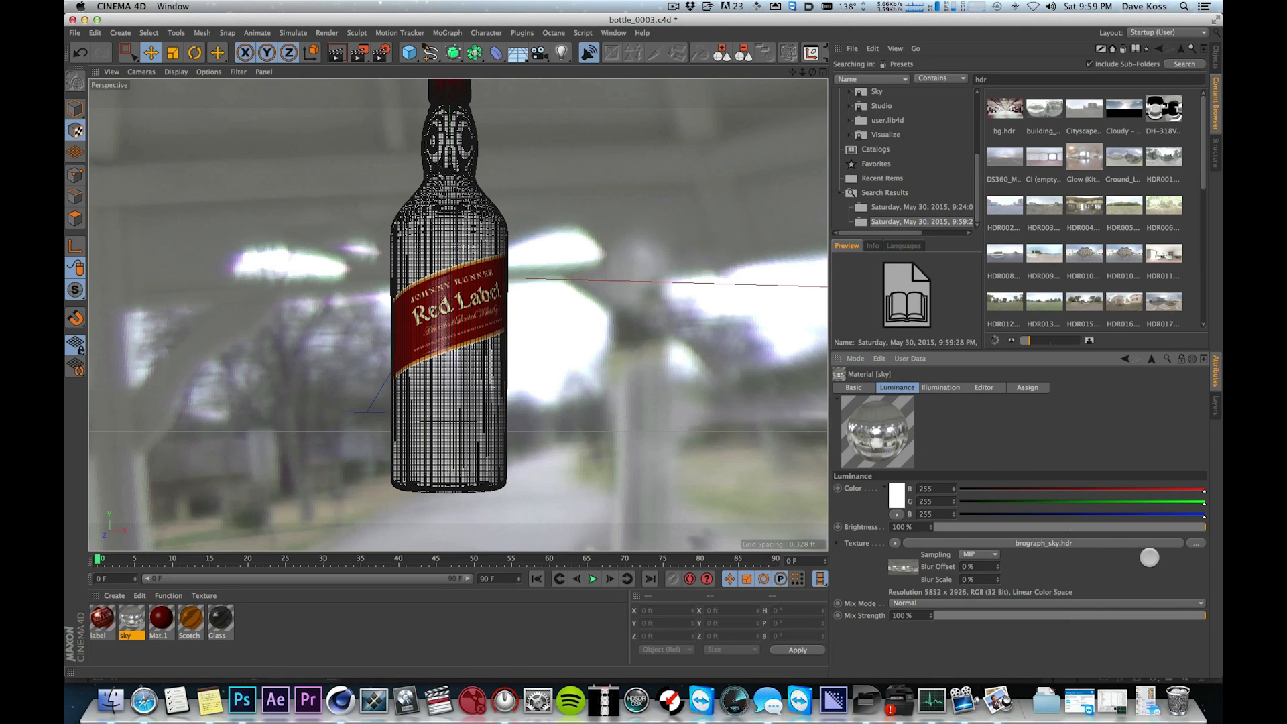
left_click_drag(1052, 268, 1054, 540)
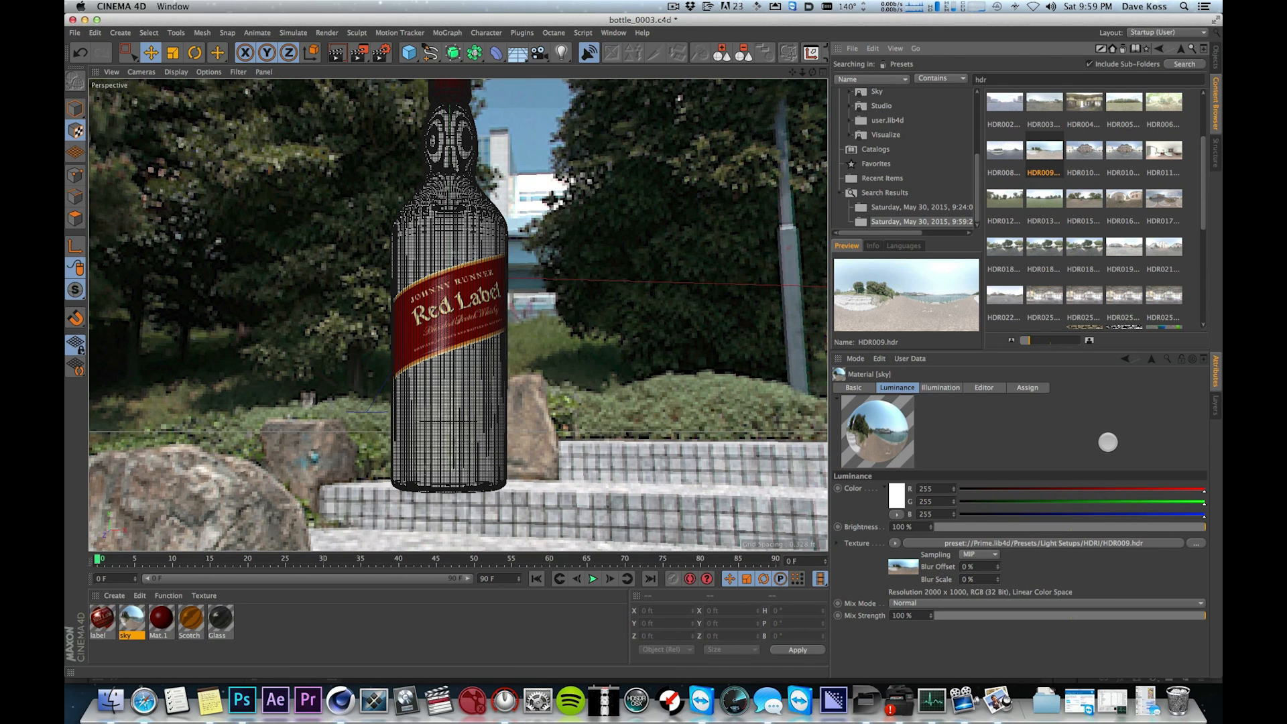
left_click(1109, 439)
key("alt+r")
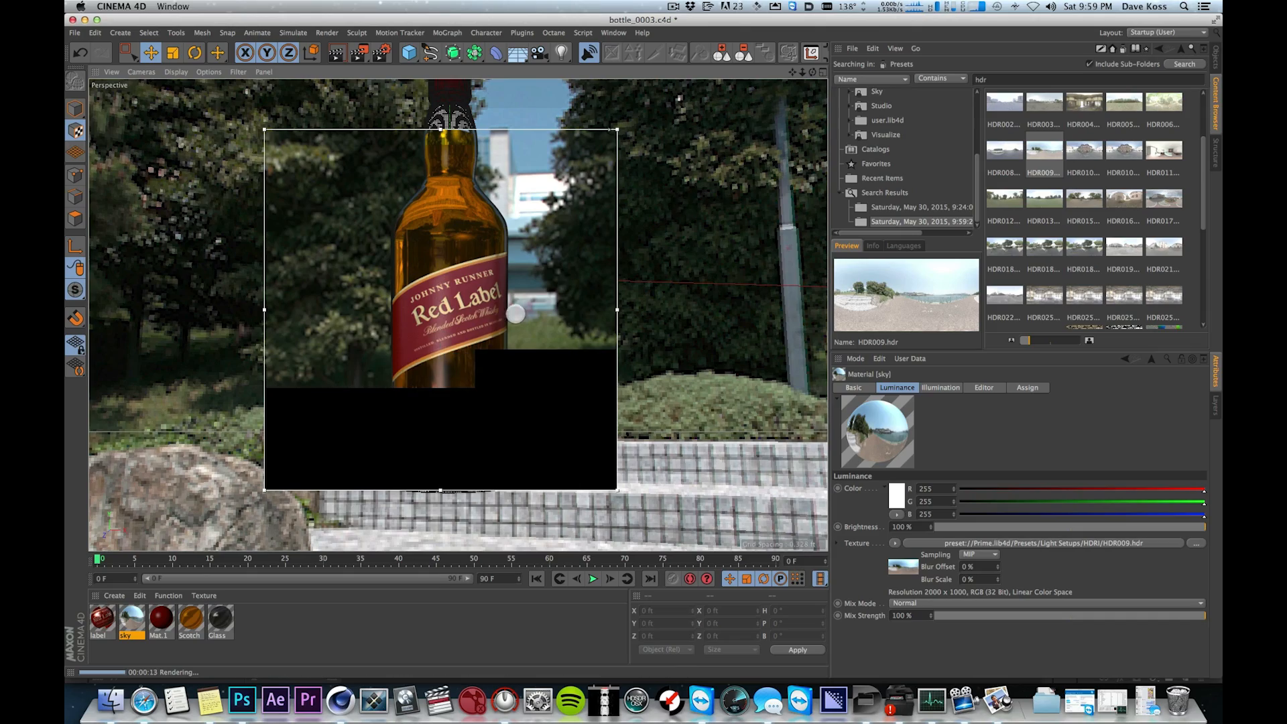
mouse_move(712, 224)
left_mouse_down("alt")
mouse_move(651, 214)
mouse_move(724, 201)
left_mouse_up("alt")
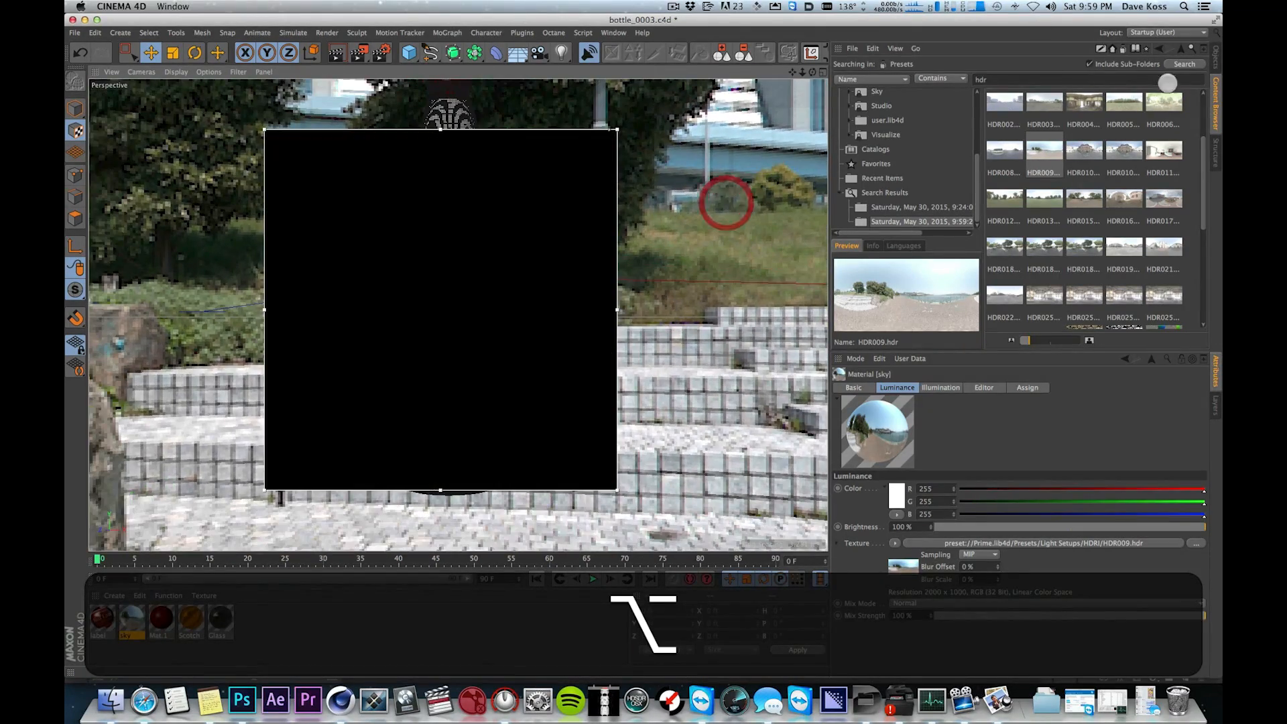
- Rotate the Sky object to place the water and railing behind the bottle, then deselect it
left_click(1214, 56)
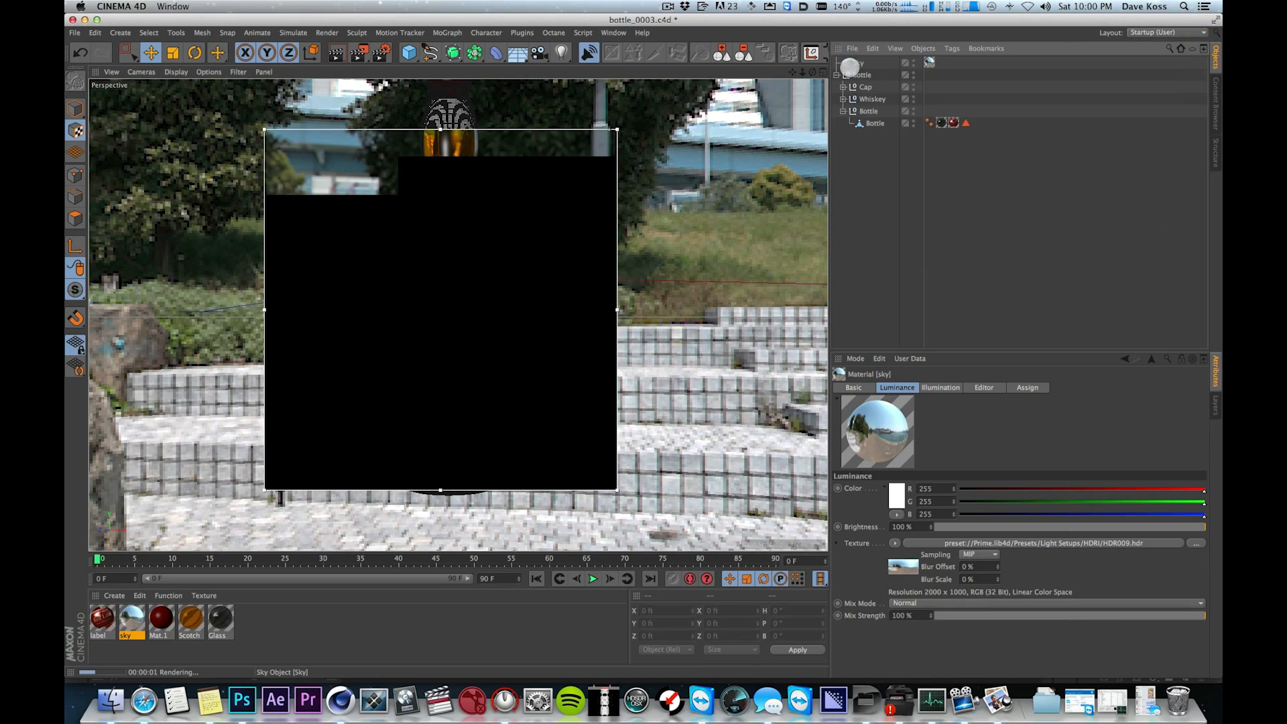
left_click(857, 62)
key("r")
left_click_drag(428, 267, 691, 251, "shift")
left_click_drag(522, 288, 541, 315, "alt+shift")
key("alt+2")
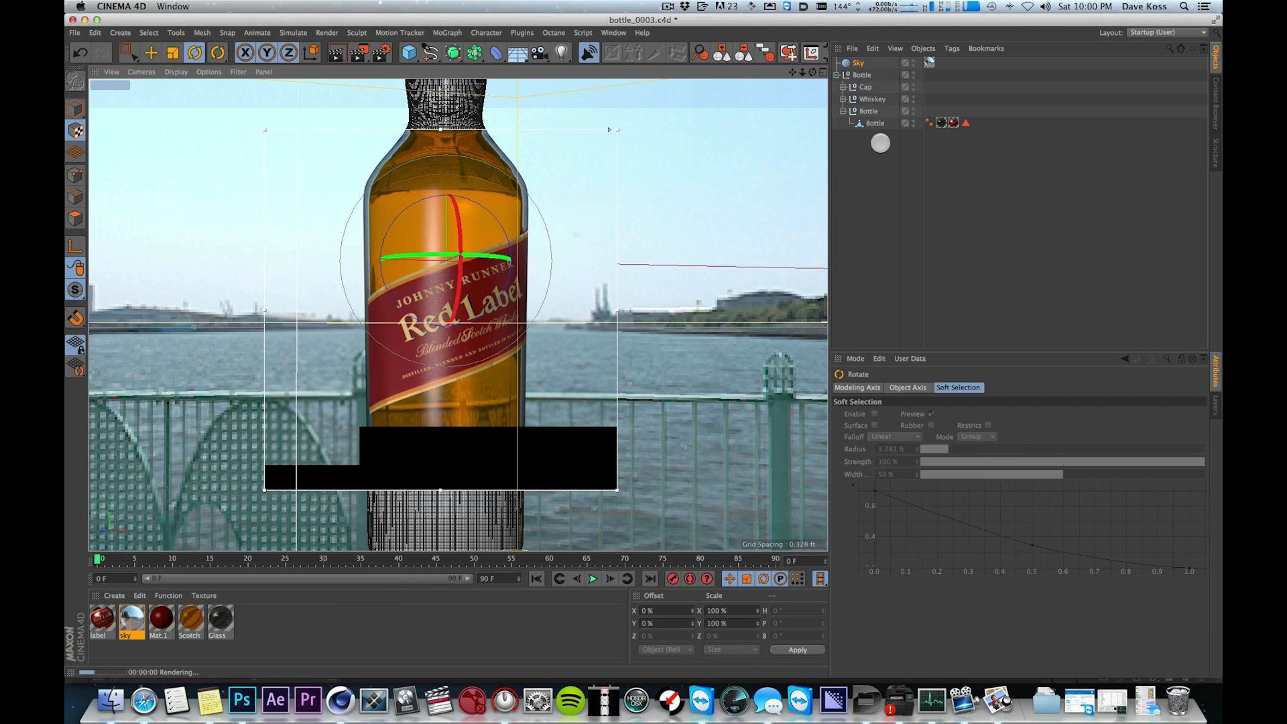
left_click(1097, 179)
- Replace the sky material's luminance texture with HDR004.hdr from the preset search results and select the Sky object
left_click(1214, 100)
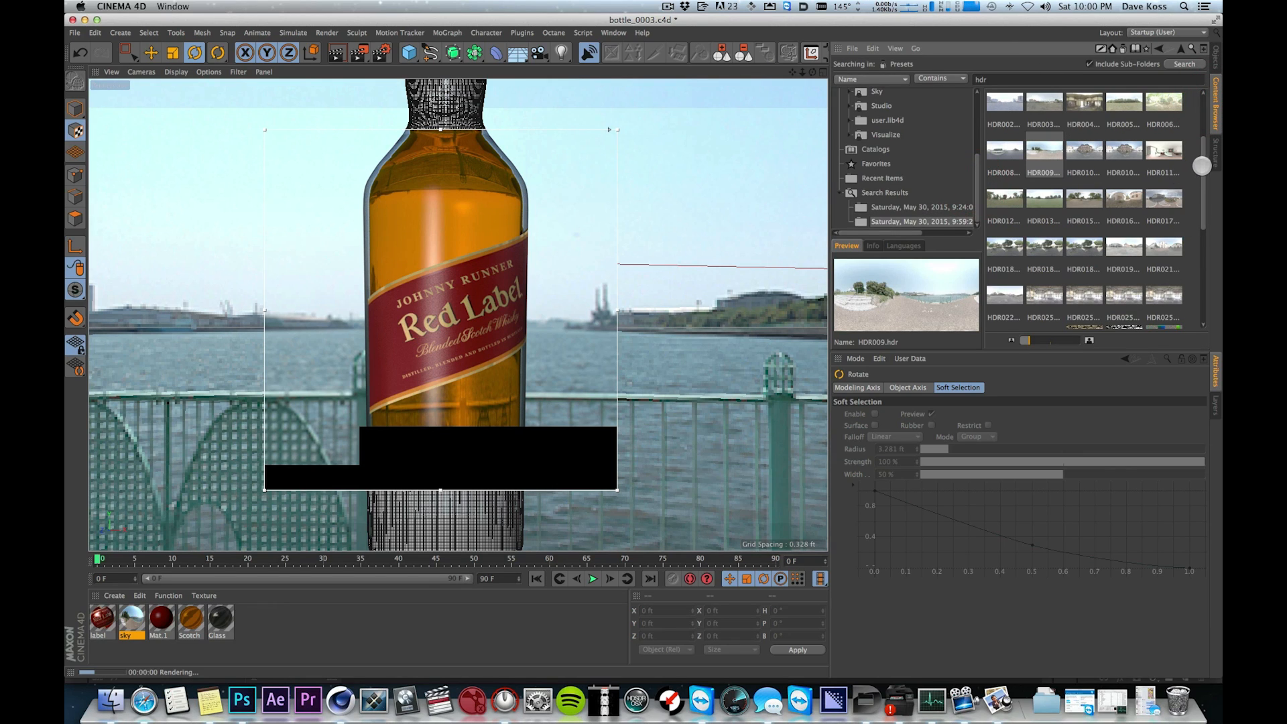
left_click_drag(1202, 172, 1177, 194)
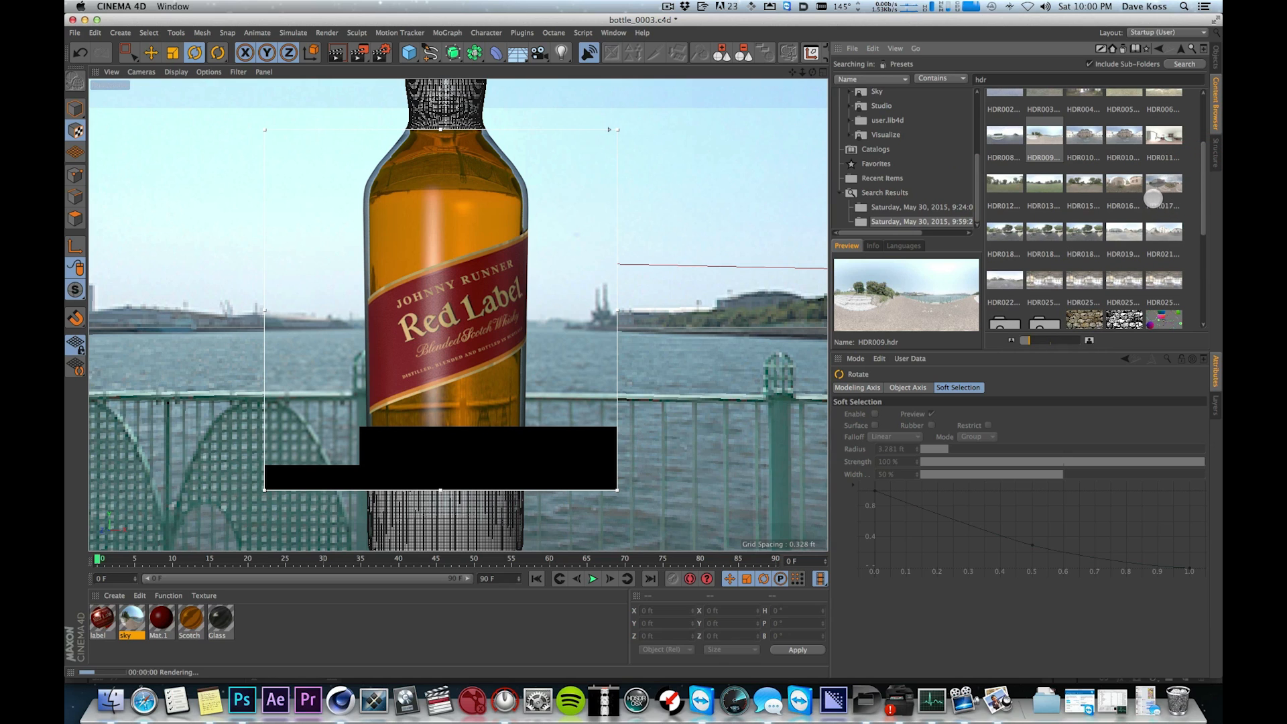
left_click_drag(1203, 177, 1200, 132)
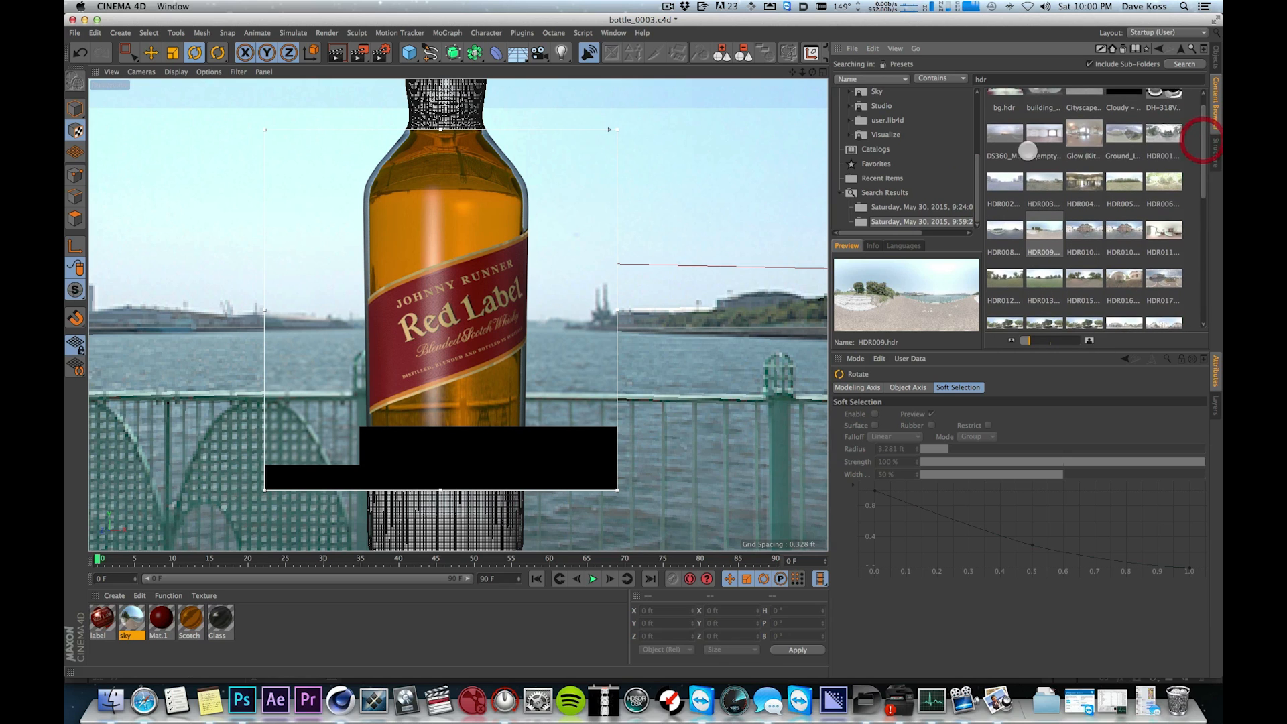
left_click(122, 611)
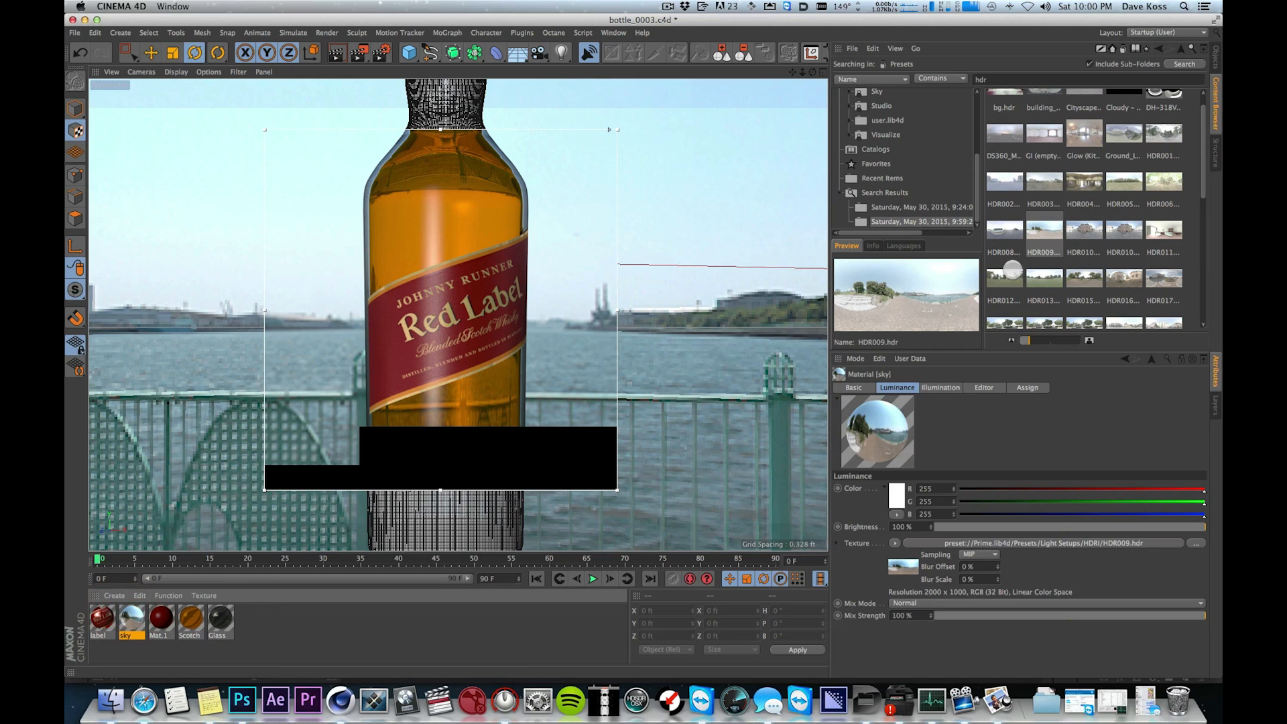
left_click_drag(1070, 182, 991, 537)
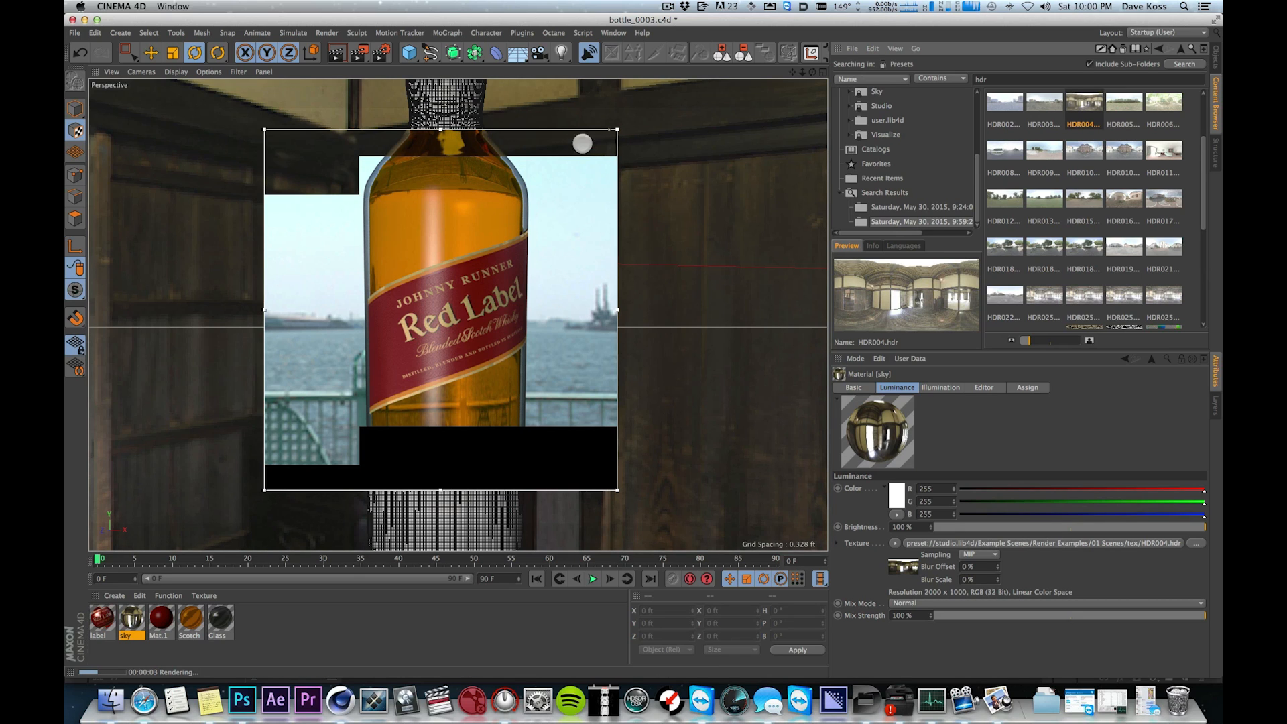
left_click(613, 164)
left_click(635, 294)
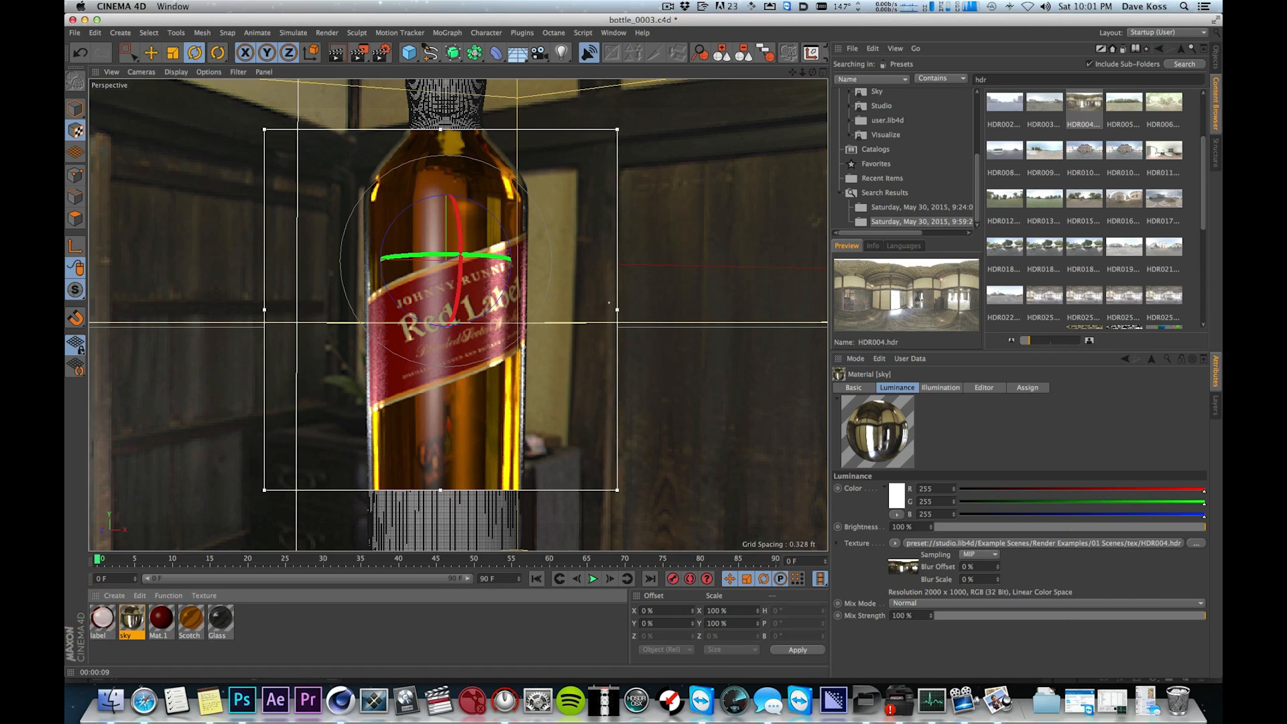
- Lower the global specular brightness in the label material's reflectance to 69%
left_click(101, 618)
left_click(939, 387)
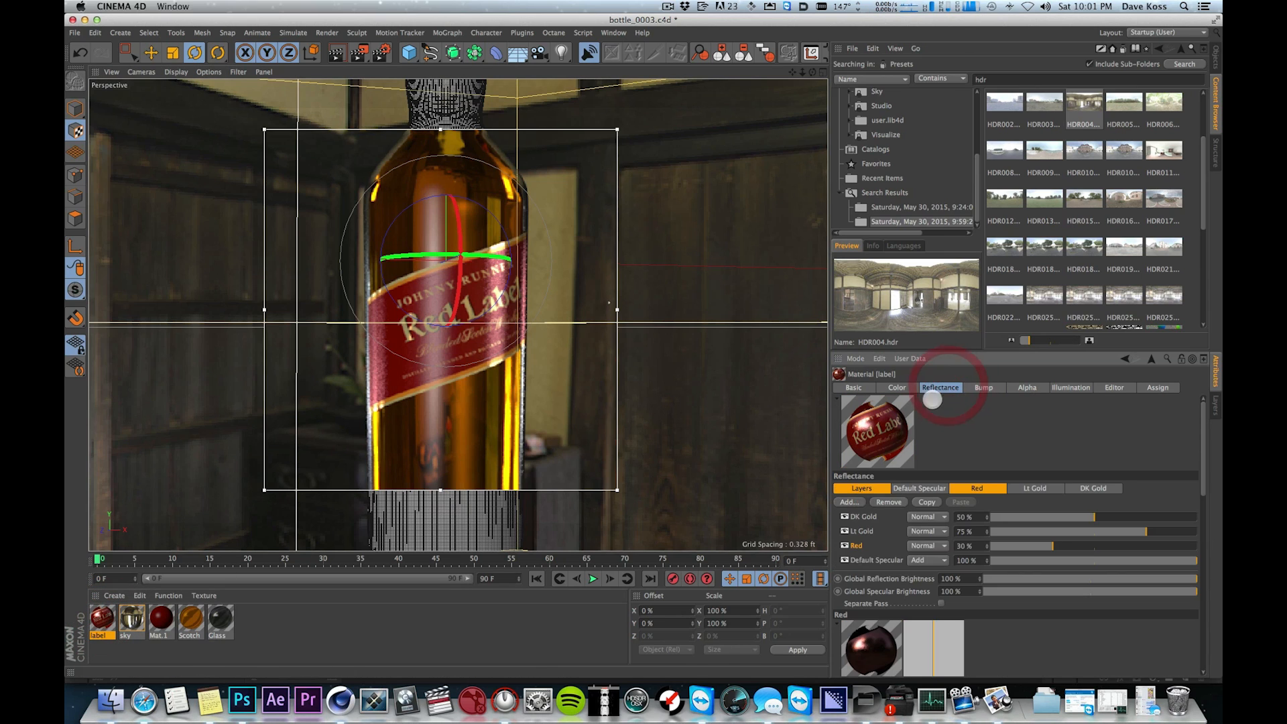
scroll(1200, 492, "down", 3)
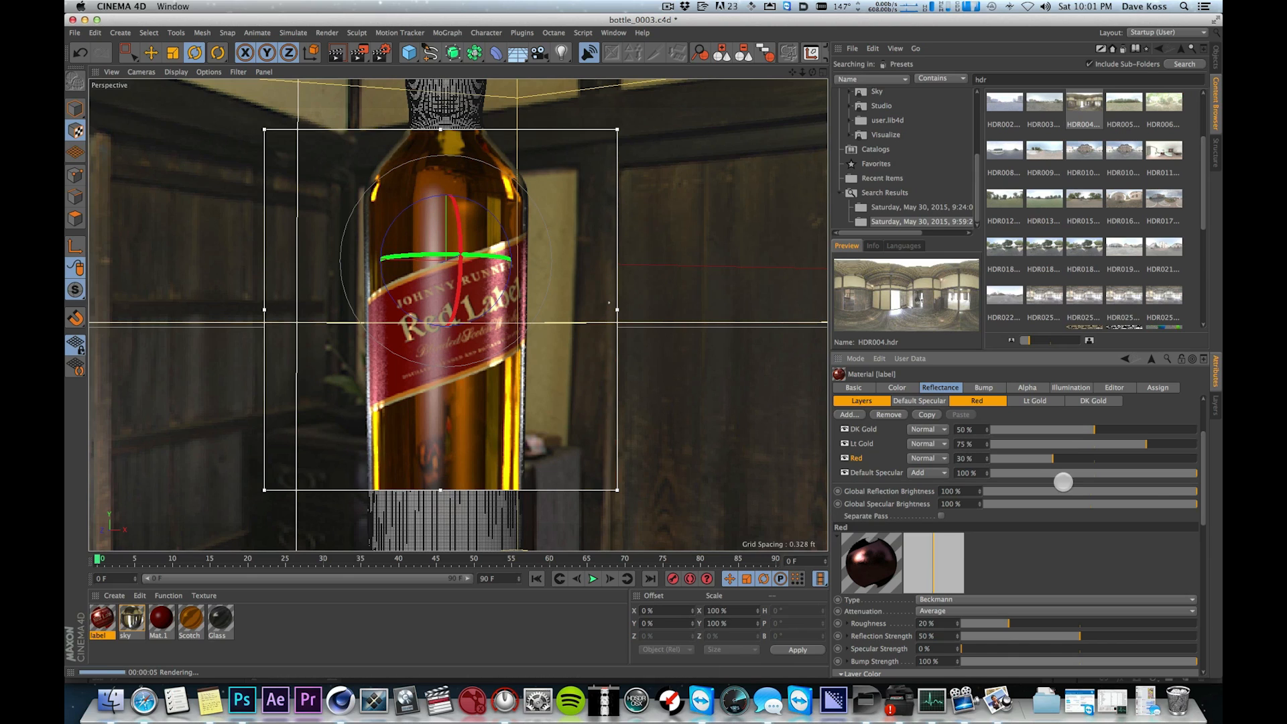
left_click_drag(1188, 504, 1162, 508)
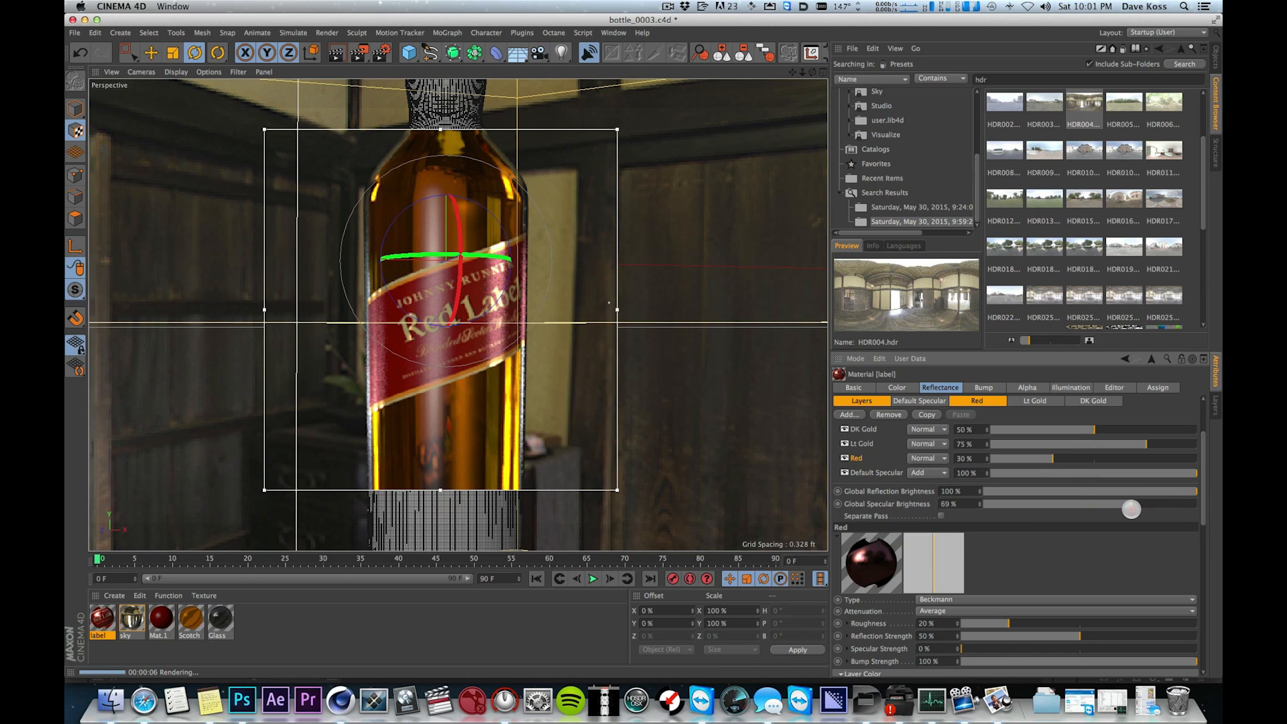
left_click_drag(1130, 509, 1132, 508)
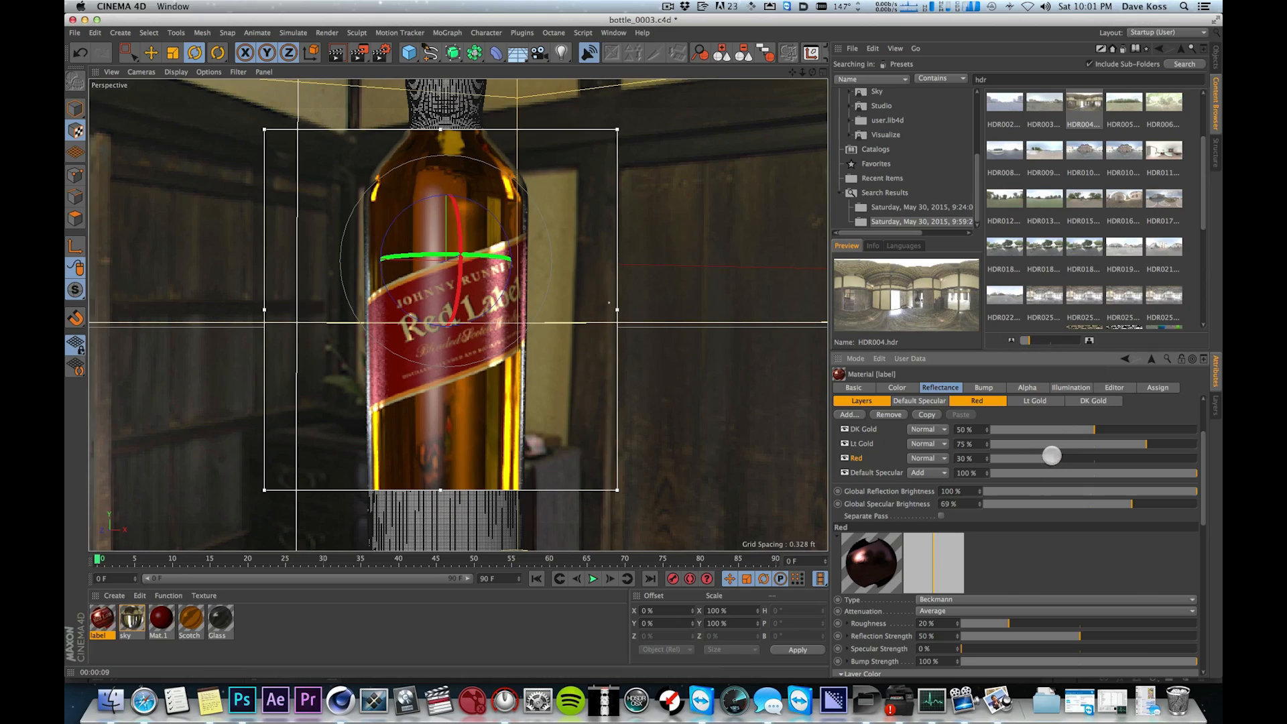
- Try 60% for the label material's global reflection brightness, checking the bottle from other angles, and settle on 45%
left_click_drag(694, 308, 529, 259, "alt")
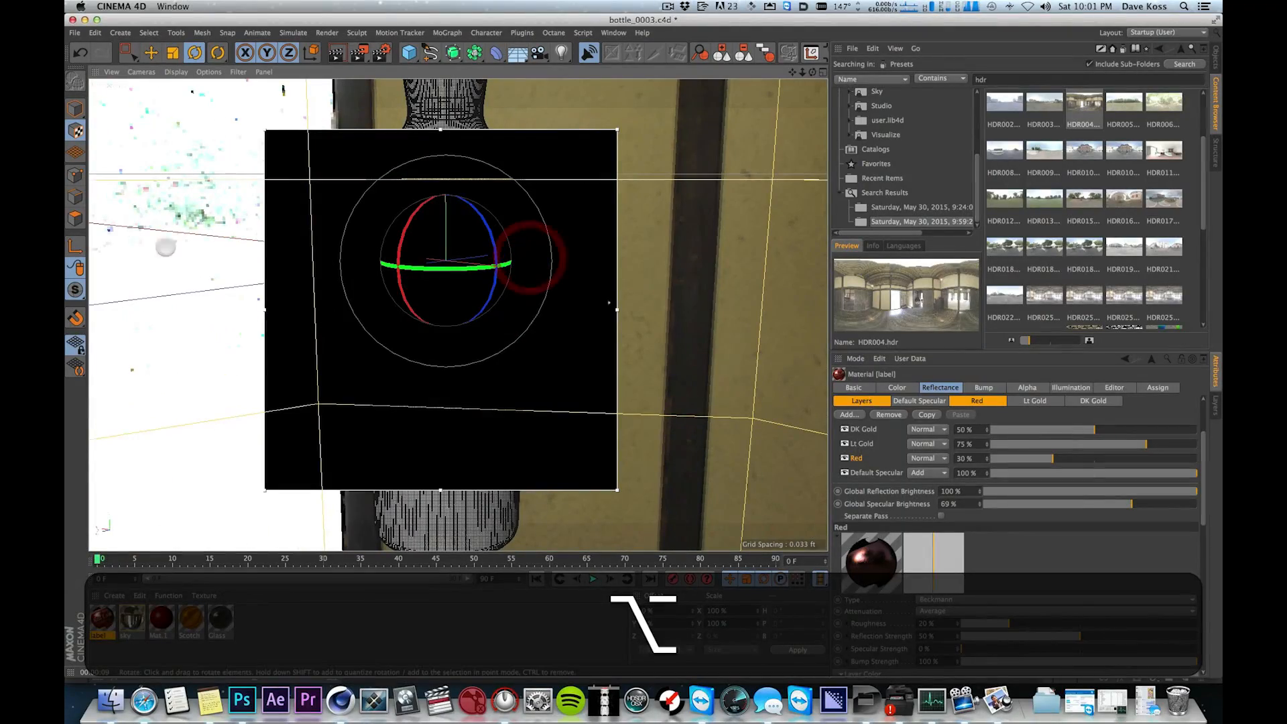
left_click_drag(709, 228, 695, 291, "alt")
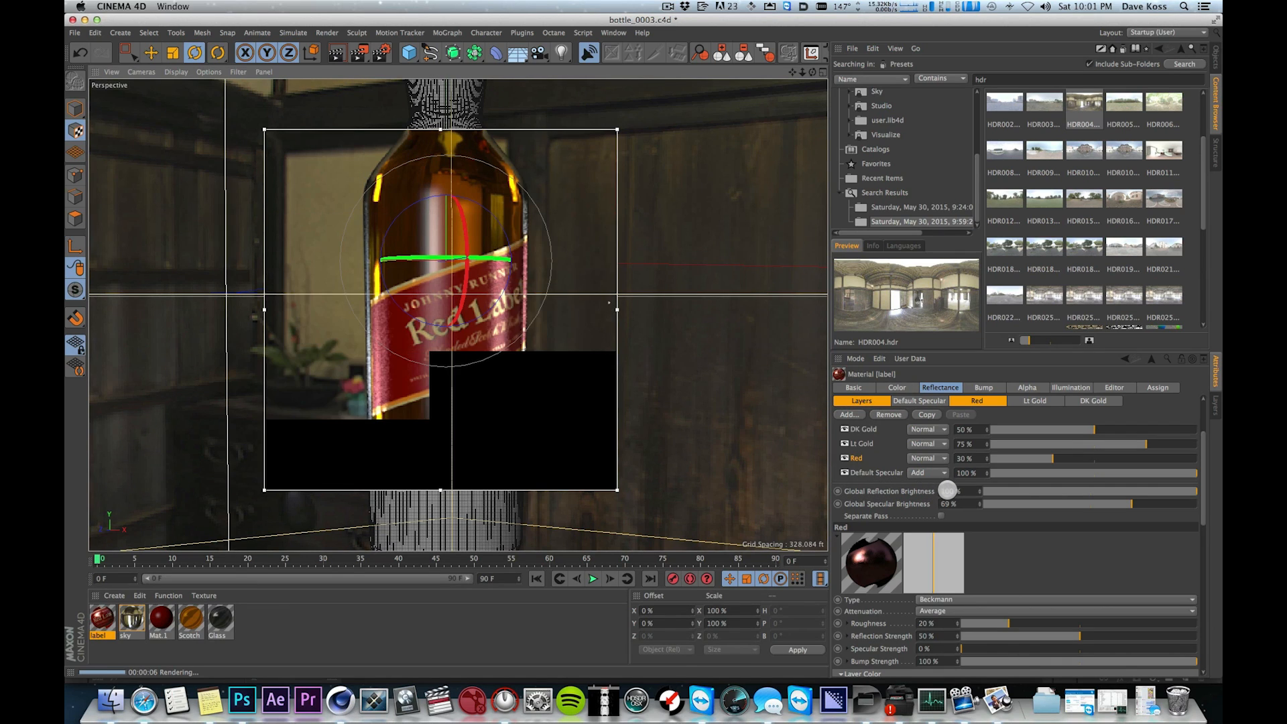
left_click_drag(960, 491, 657, 379)
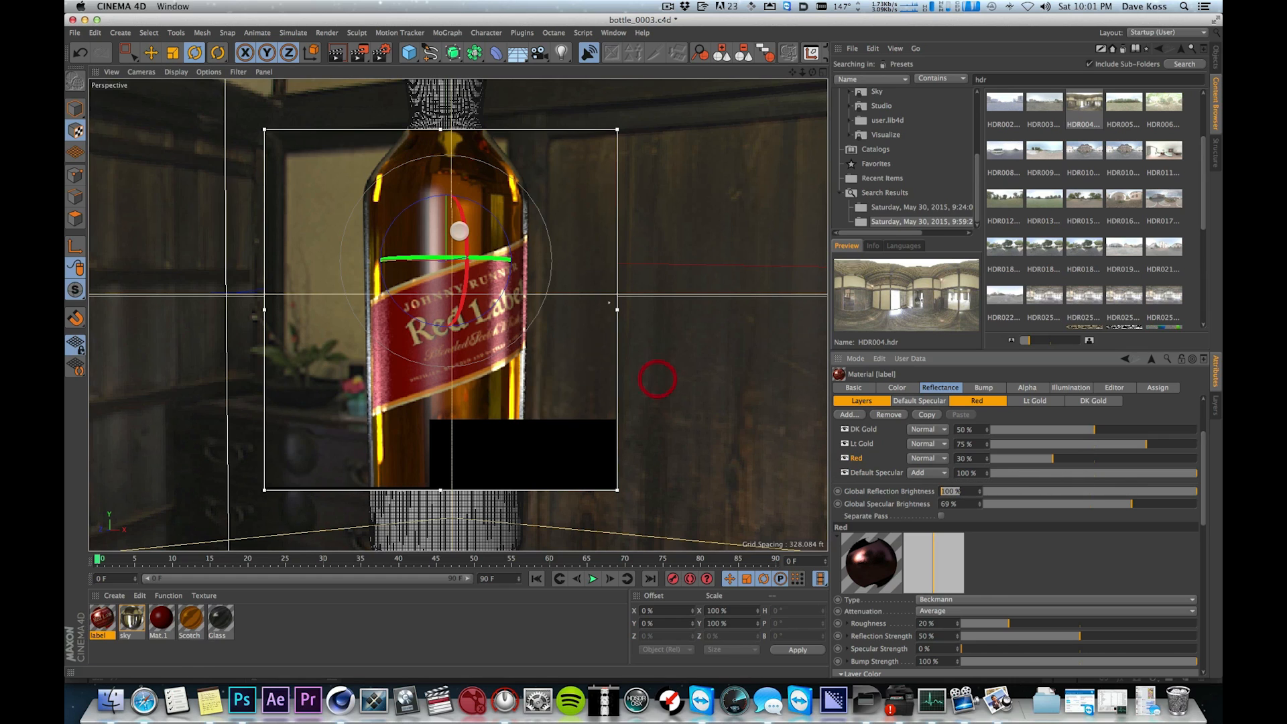
type("60")
key("Return")
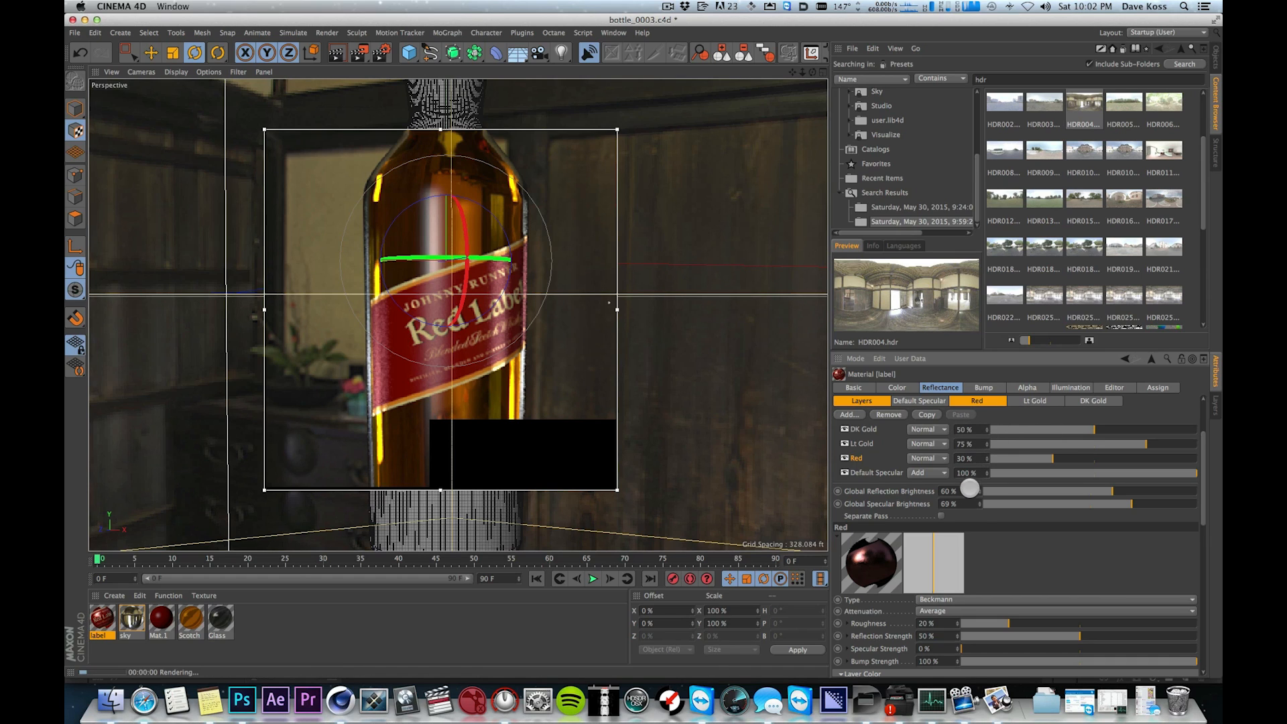
left_click_drag(963, 491, 785, 446)
type("45")
key("Return")
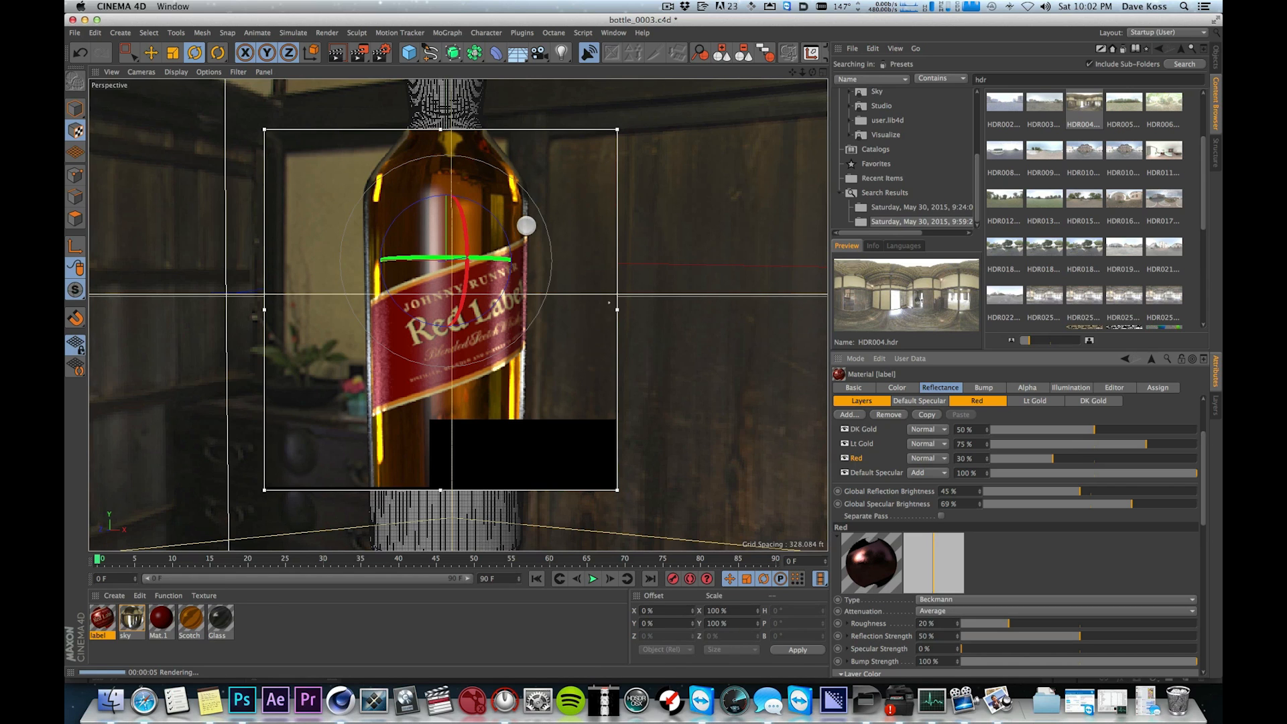
- Show the back of the bottle close up and narrow the interactive render region to the label's edge
left_click_drag(520, 253, 614, 66, "alt")
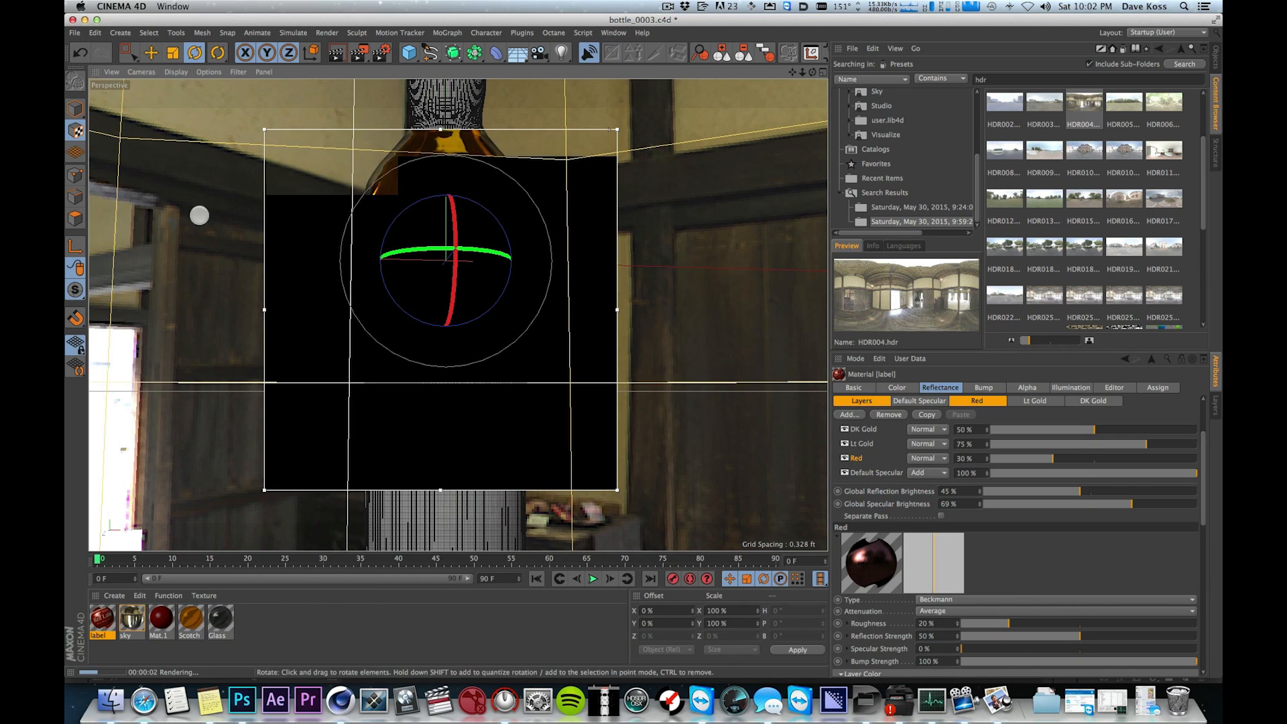
key("super+Tab")
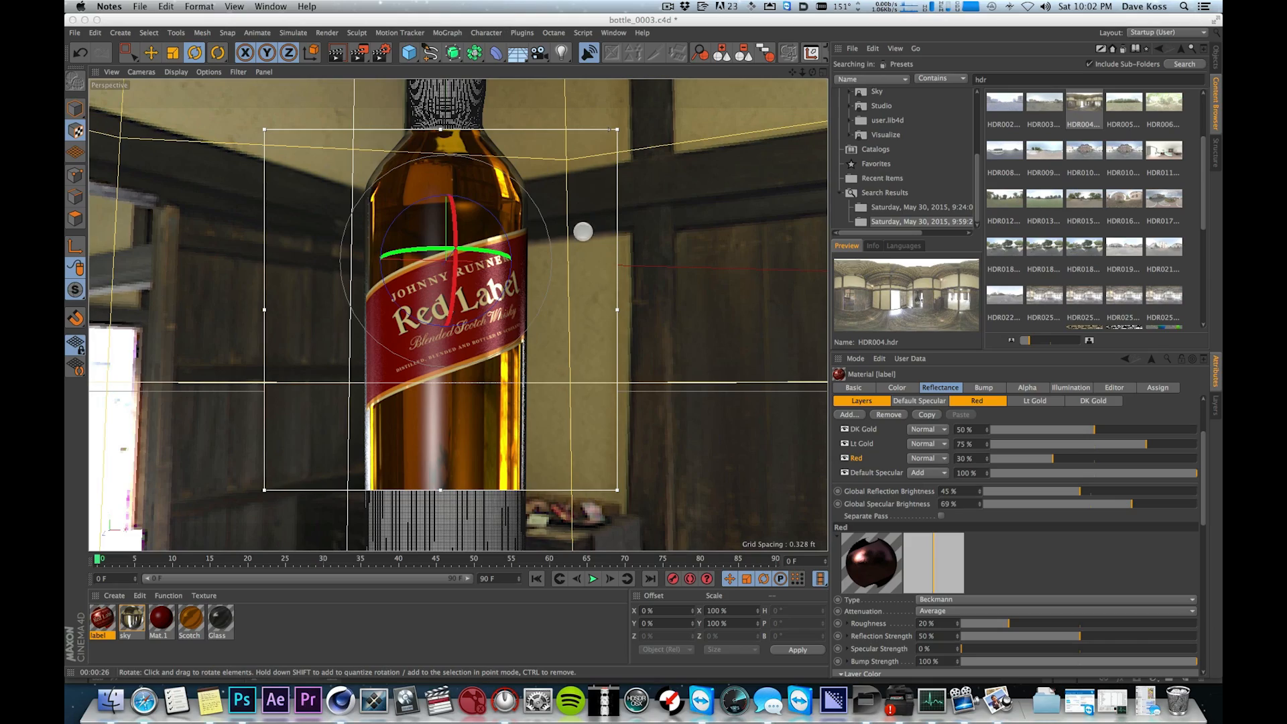
key("alt+r")
left_click(979, 39)
key("alt+r")
left_click_drag(624, 228, 575, 219, "alt")
key("alt+2")
left_click_drag(497, 290, 605, 184, "alt")
key("alt+r")
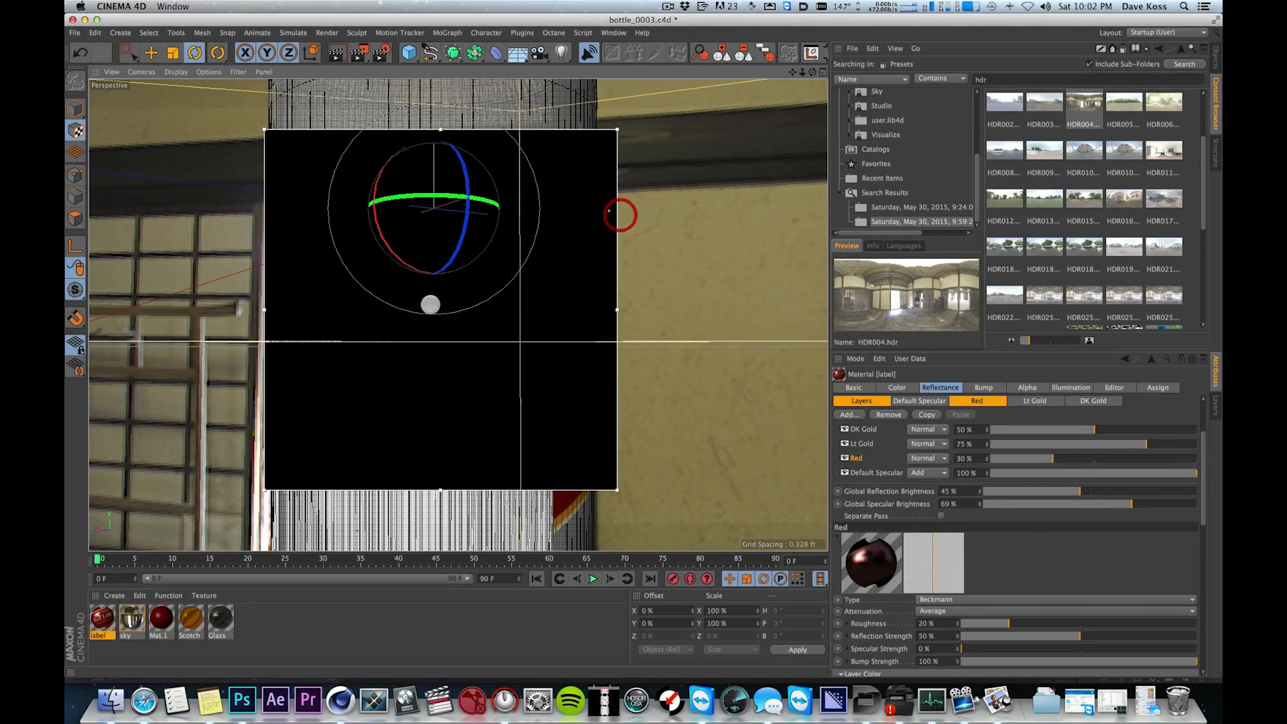
left_click_drag(268, 311, 508, 343)
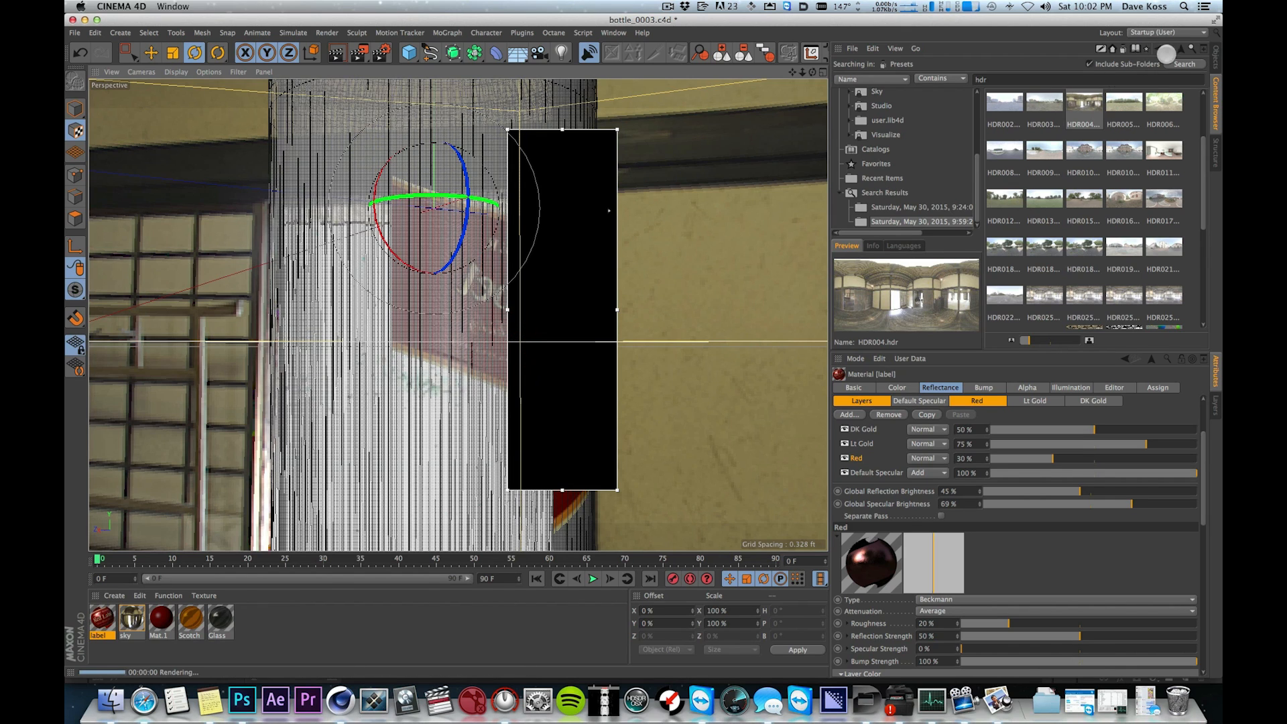
- Set the side of the bottle's label texture tag to Front, deselect everything and turn off the interactive render region
left_click(1214, 59)
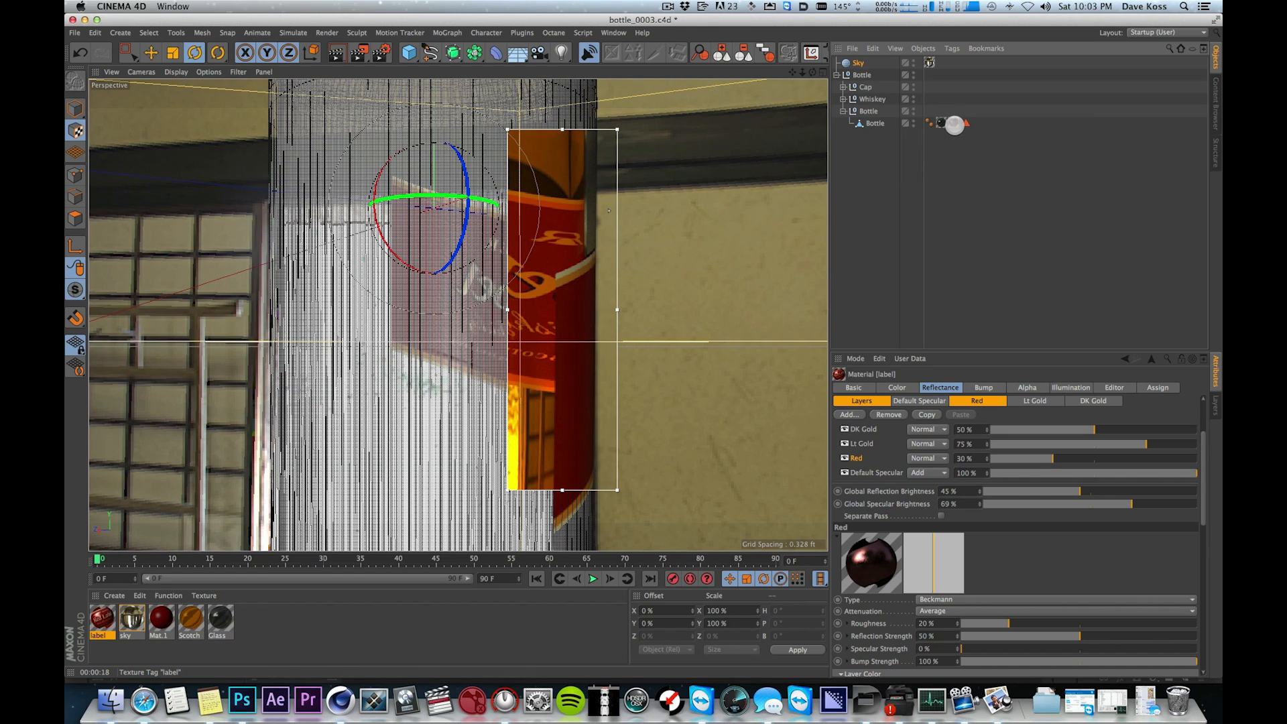
left_click(954, 123)
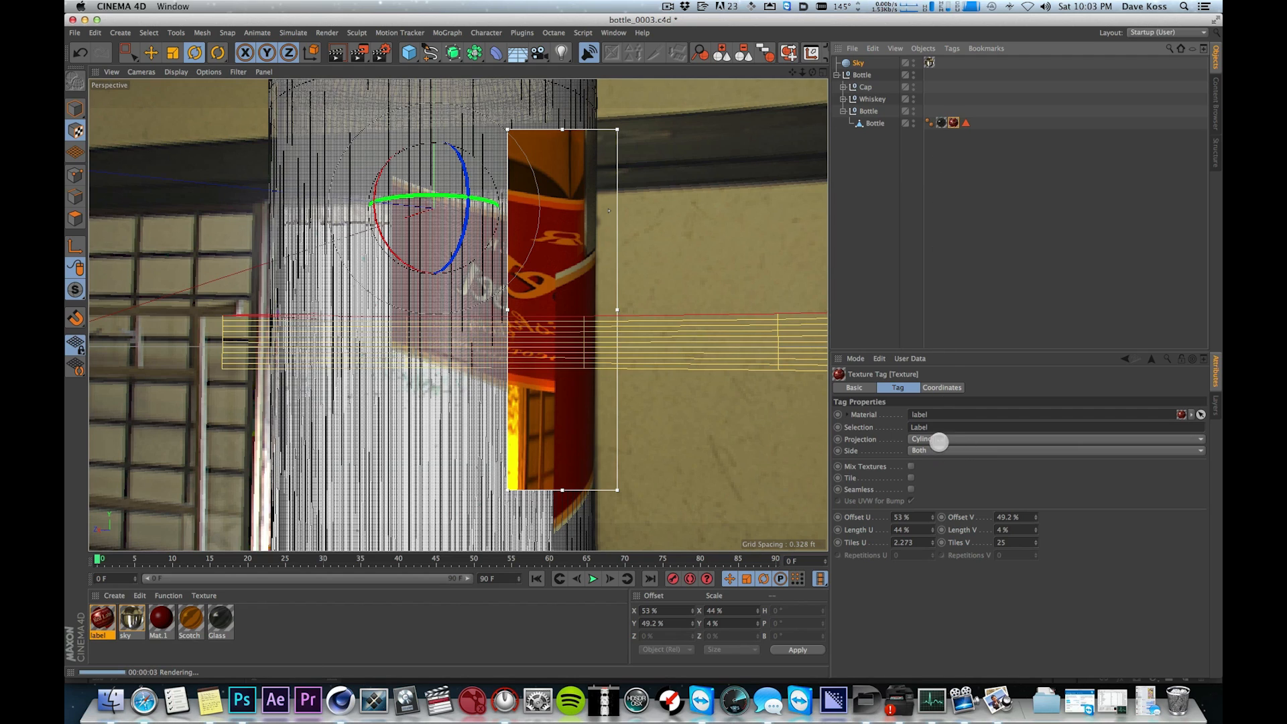
left_click(943, 455)
left_click(941, 469)
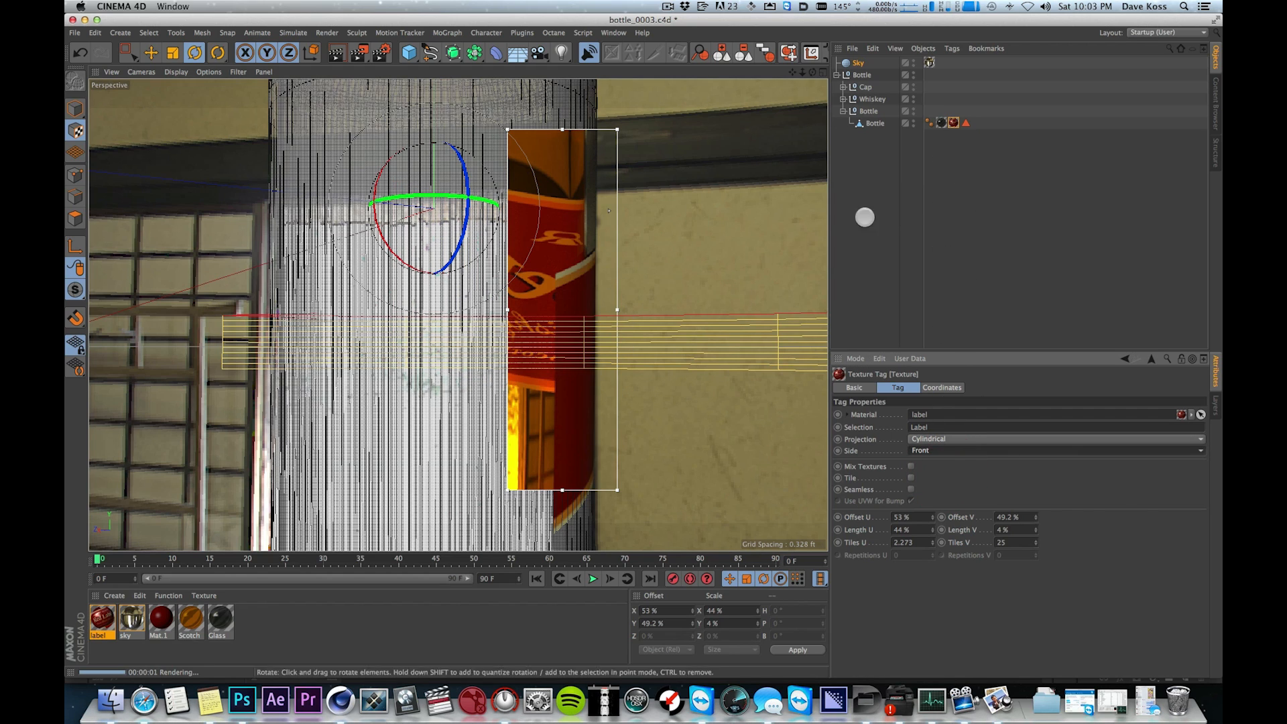
left_click(914, 210)
key("alt+r")
- Examine the label on the front of the bottle from several angles and distances without the interactive render
left_click_drag(490, 279, 428, 313, "alt")
key("2")
left_click_drag(575, 264, 346, 247, "alt")
left_click_drag(488, 281, 667, 278, "alt")
key("alt+2")
left_click_drag(450, 275, 603, 274, "alt")
key("1")
left_click_drag(337, 172, 380, 159)
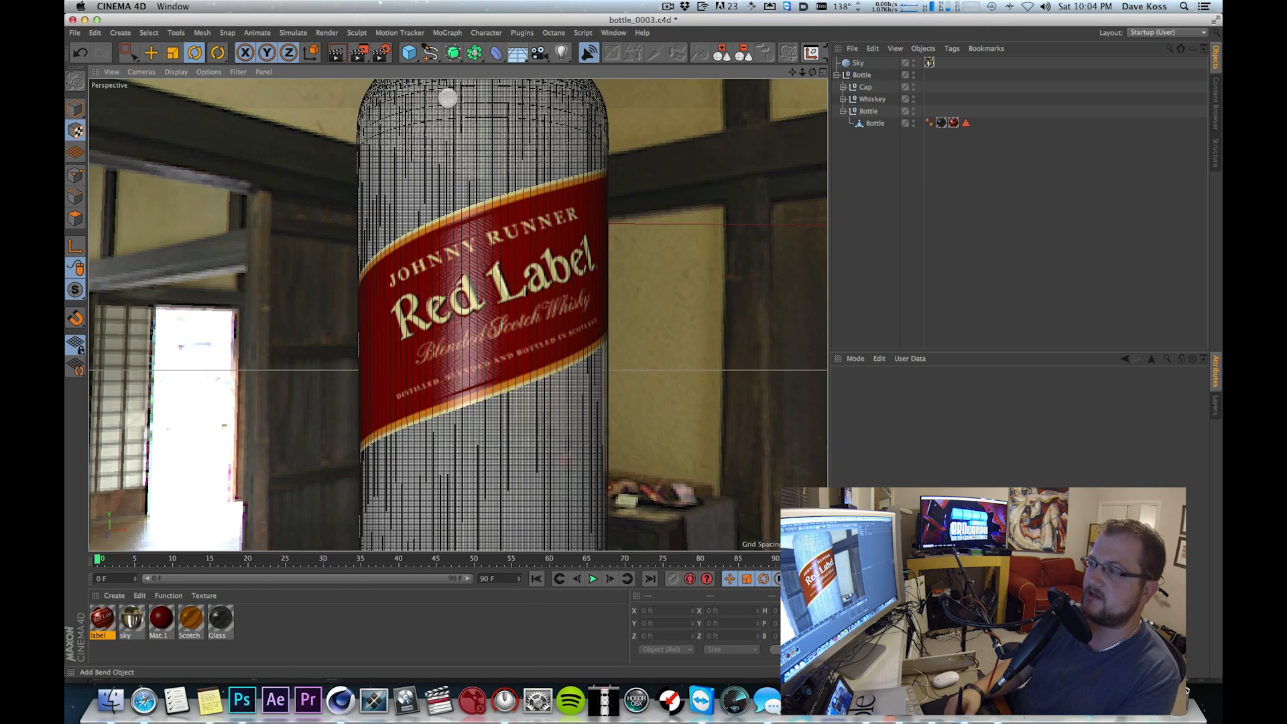
key("alt")
left_click_drag(528, 208, 486, 56, "alt")
key("2")
key("1")
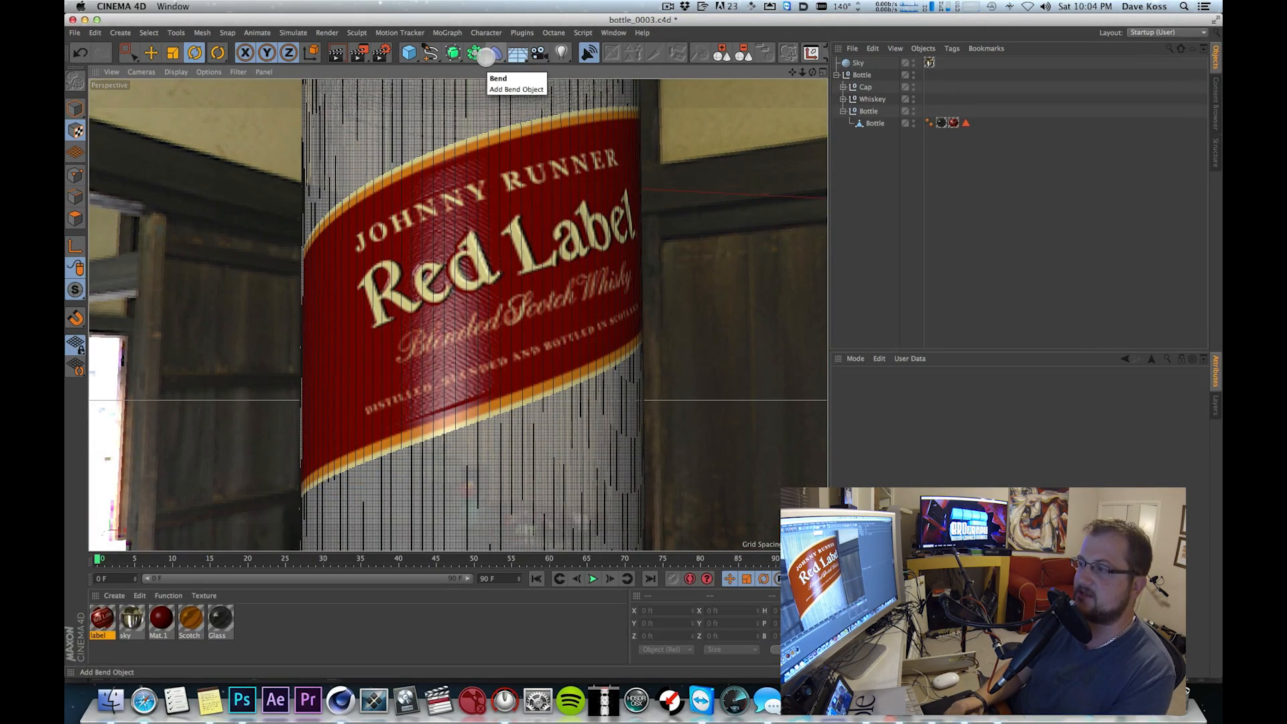
left_click_drag(468, 192, 535, 218, "alt")
key("2")
key("1")
key("2")
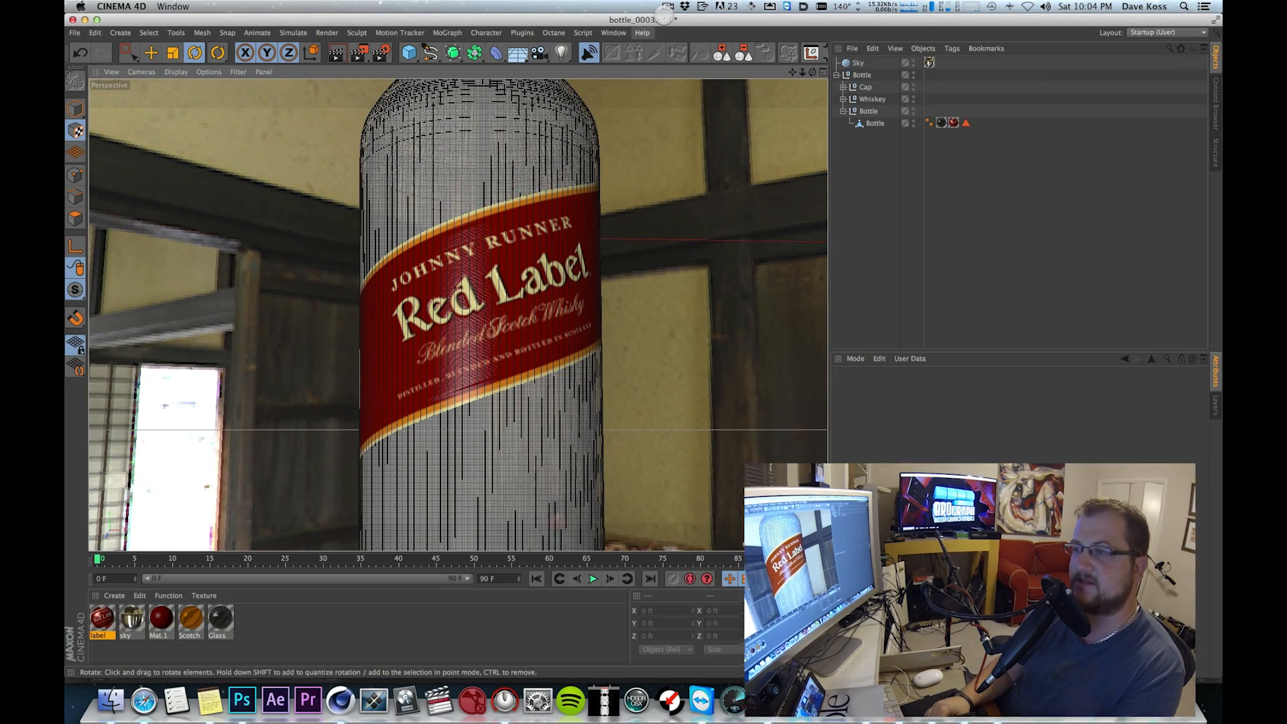